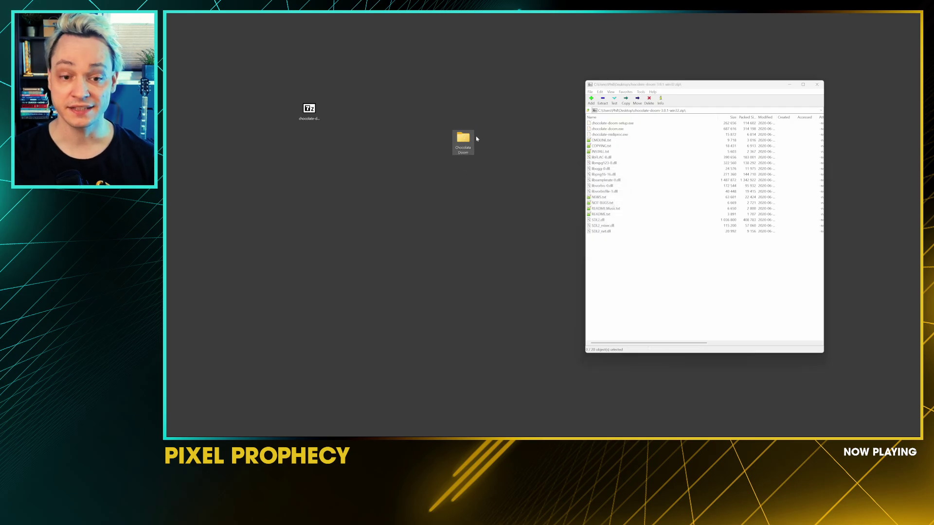
Step: Close the archive window, move the Chocolate Doom folder aside and delete the downloaded Chocolate Doom zip from the desktop
left_click(817, 85)
left_click_drag(474, 141, 518, 141)
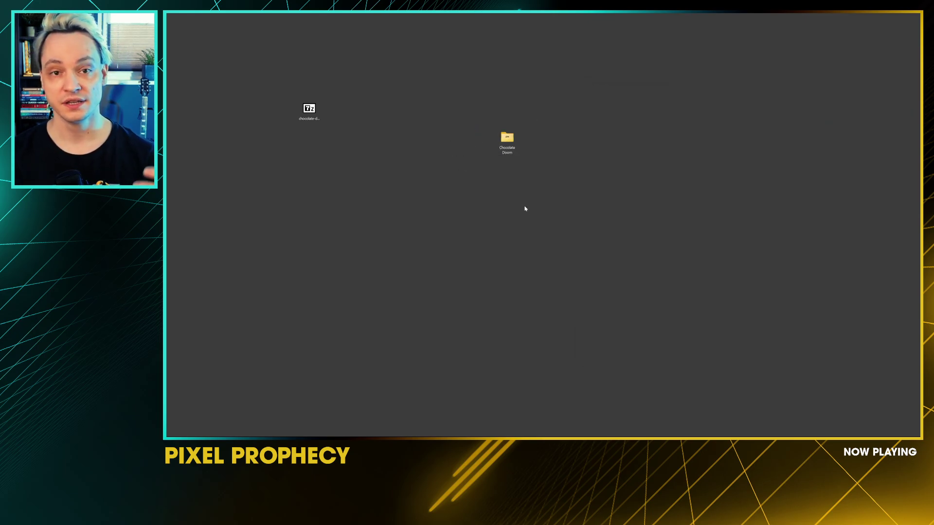
left_click_drag(393, 176, 275, 100)
key("Delete")
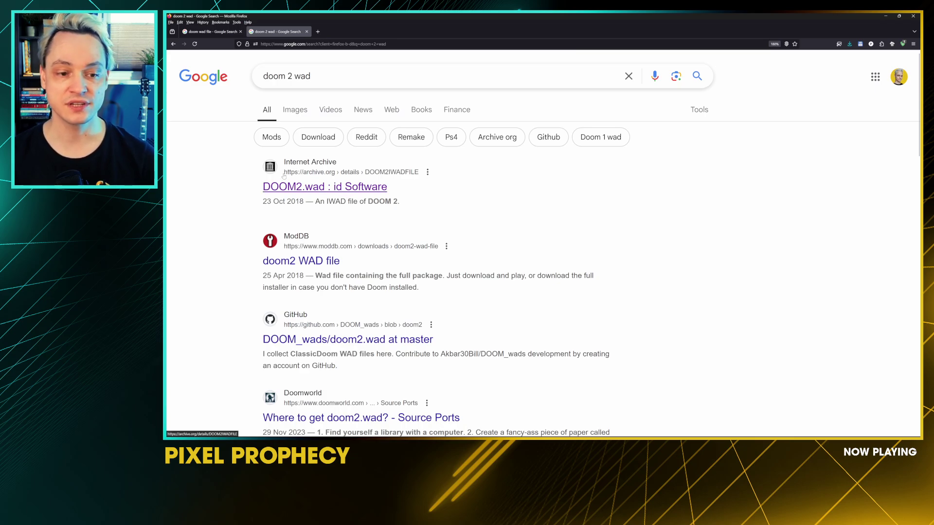
Step: Open the Internet Archive result for DOOM2.wad and download DOOM2.WAD from the item's full file list
left_click(345, 193)
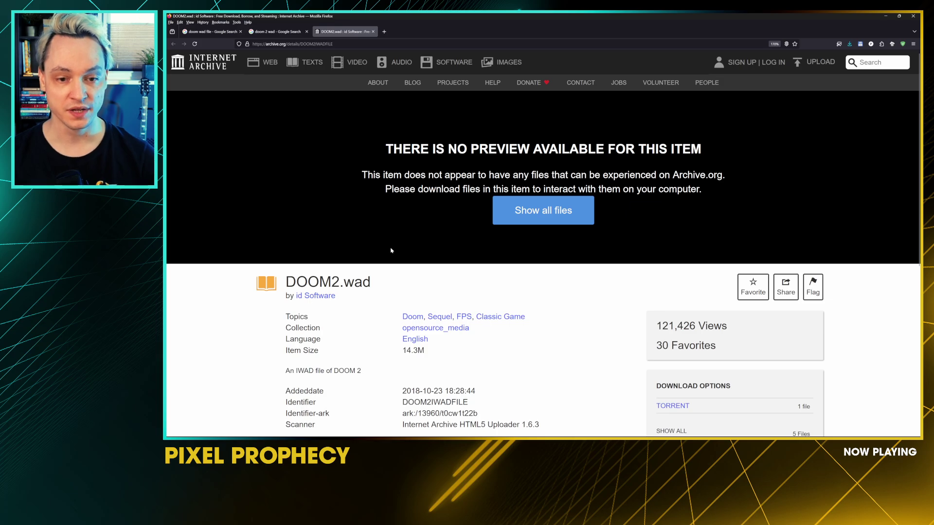
scroll(390, 251, "down", 2)
scroll(390, 250, "down", 1)
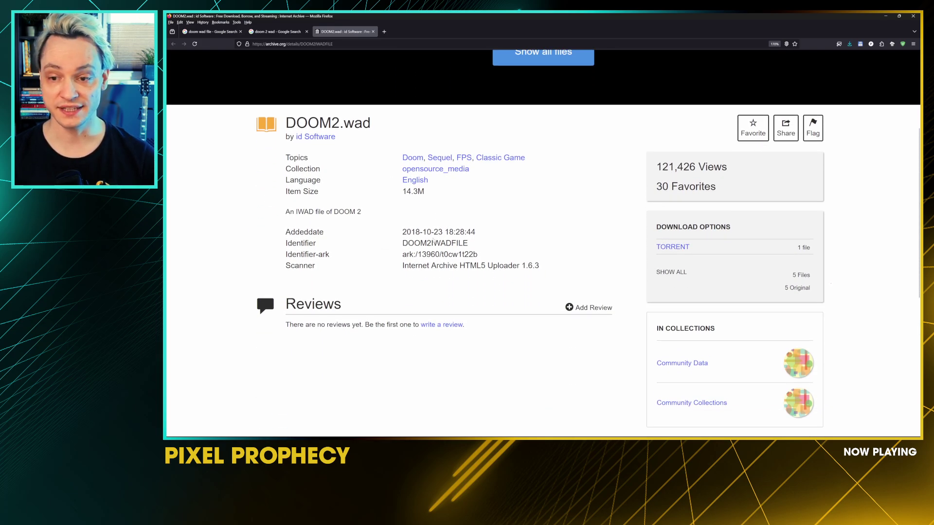
left_click(670, 272)
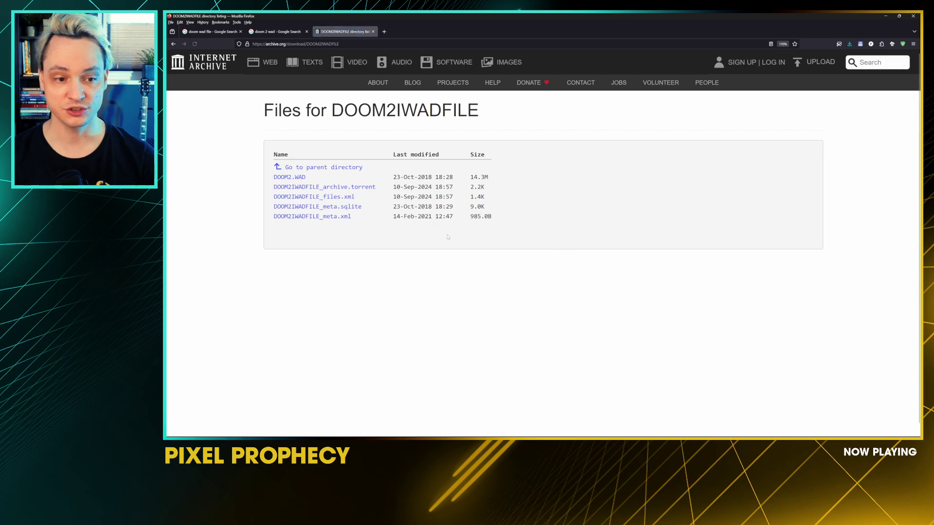
scroll(287, 181, "up", 1, "ctrl")
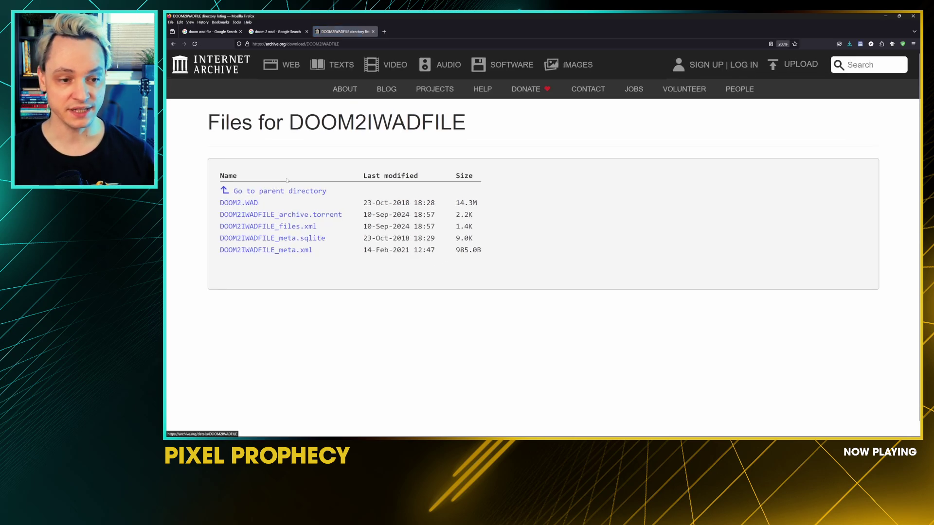
left_click(238, 202)
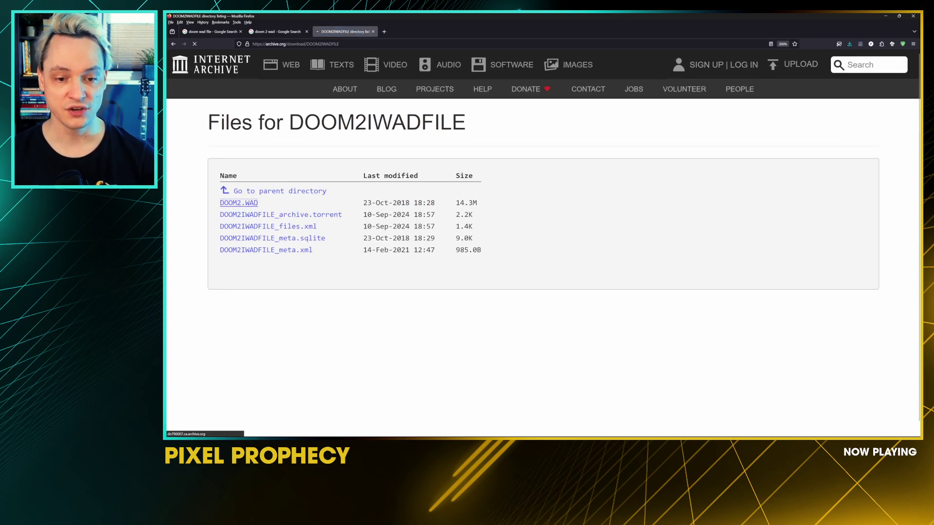
left_click(485, 244)
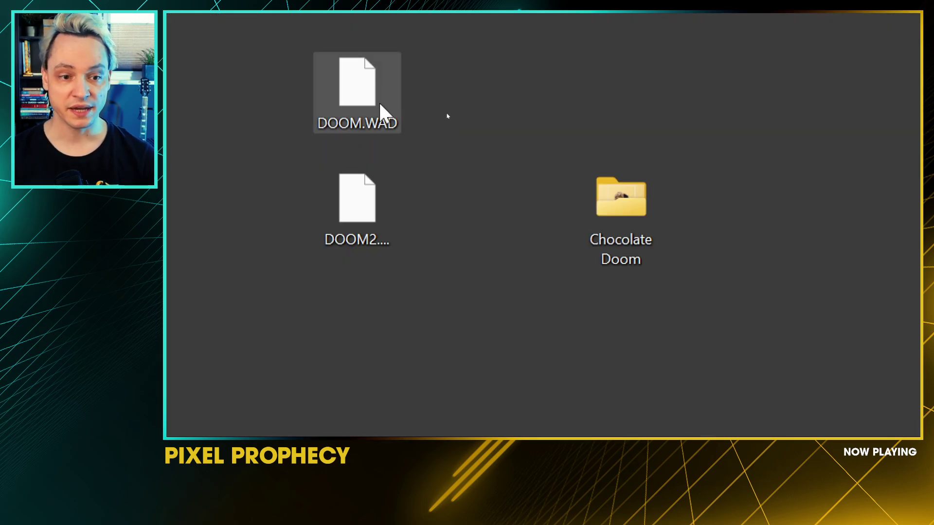
Step: Move both DOOM.WAD and DOOM2.WAD from the desktop into the Chocolate Doom folder
mouse_move(379, 210)
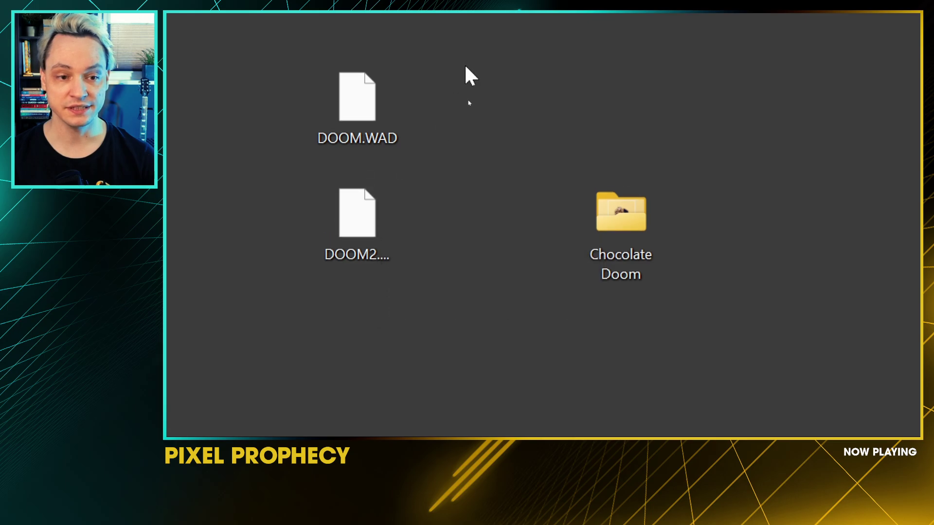
left_click_drag(465, 67, 314, 264)
left_click_drag(350, 235, 620, 221)
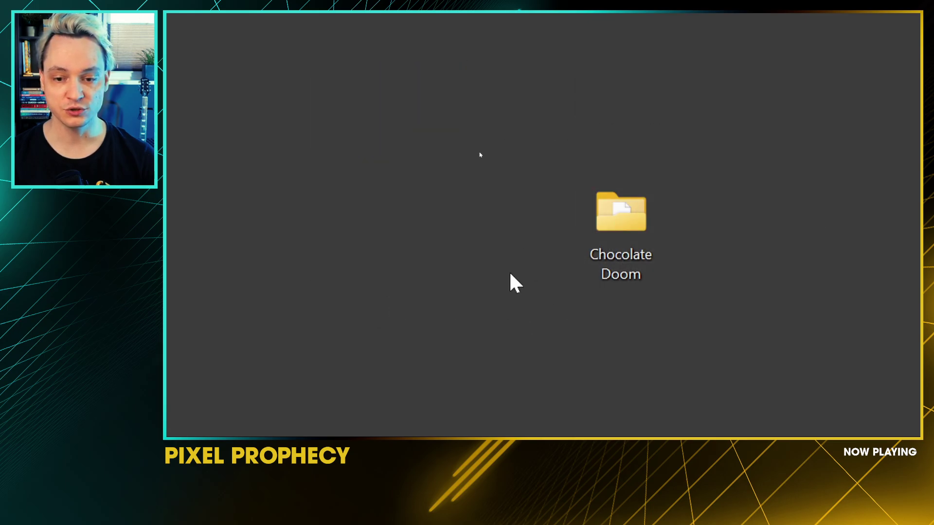
Step: Open the Chocolate Doom folder and run chocolate-doom-setup.exe
double_click(611, 237)
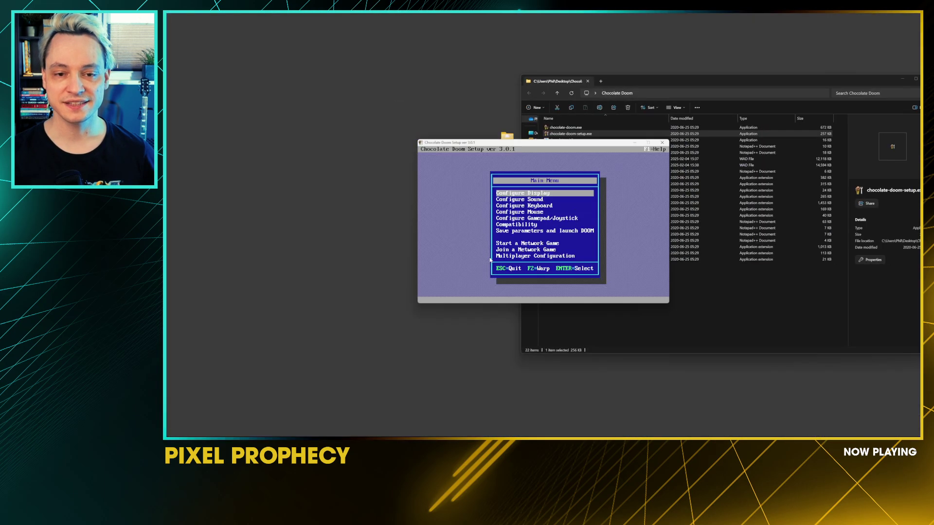
left_click_drag(607, 144, 604, 95)
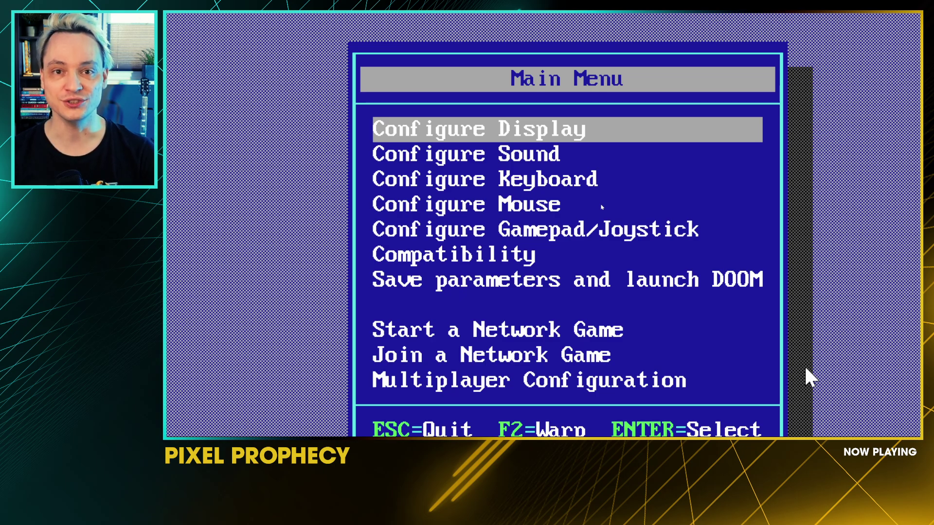
Step: Turn off full screen in the display configuration and set the window size to 1600x1200
key("Return")
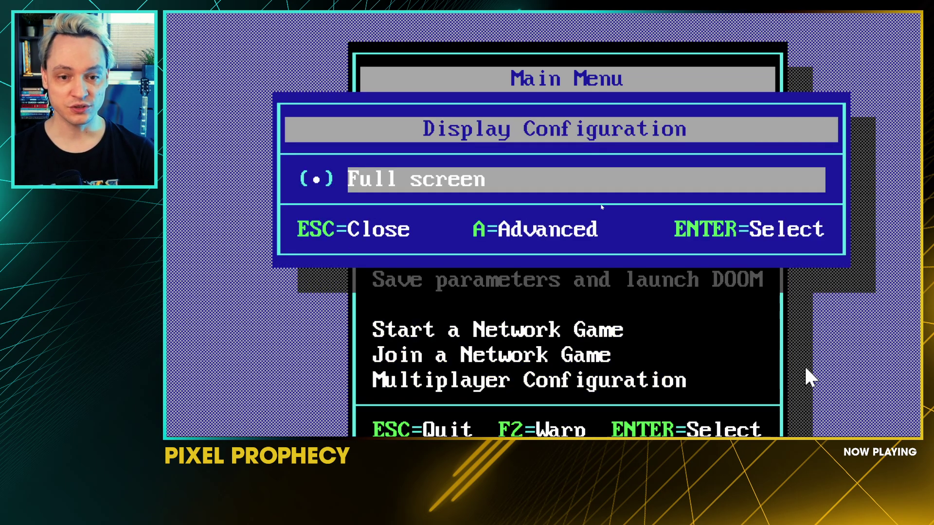
key("Return")
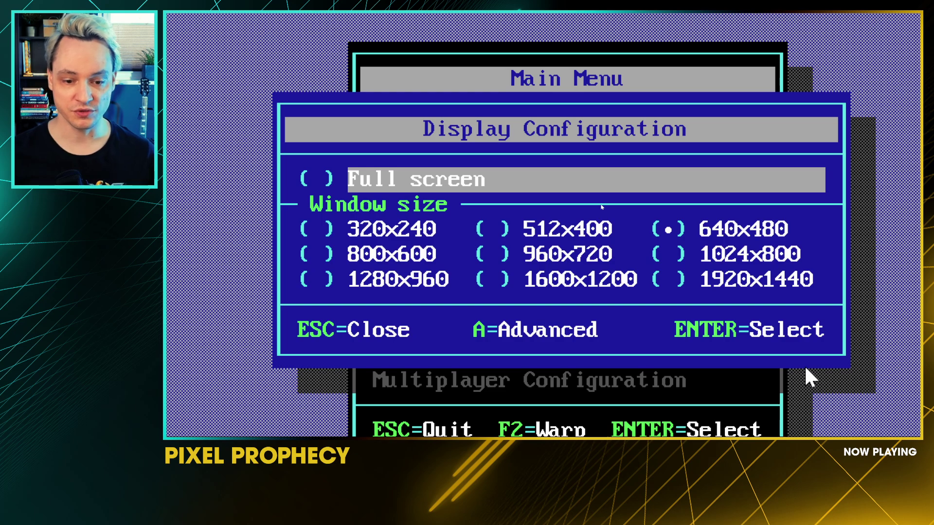
key("Down")
key("Down")
key("Down")
key("Right")
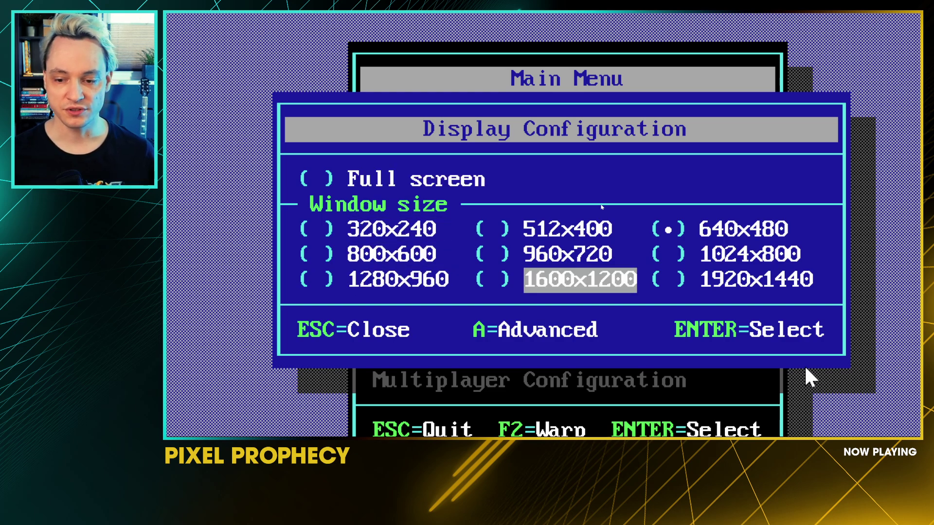
key("Return")
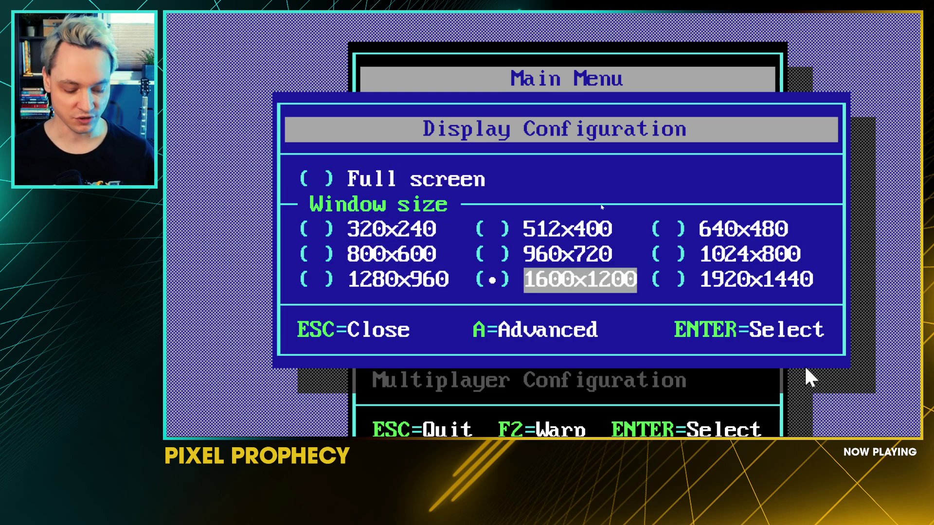
Step: In the advanced display options, disable aspect ratio fixing and the ENDOOM exit screen, and enable saving screenshots in PNG format
key("a")
key("Return")
key("Return")
key("Return")
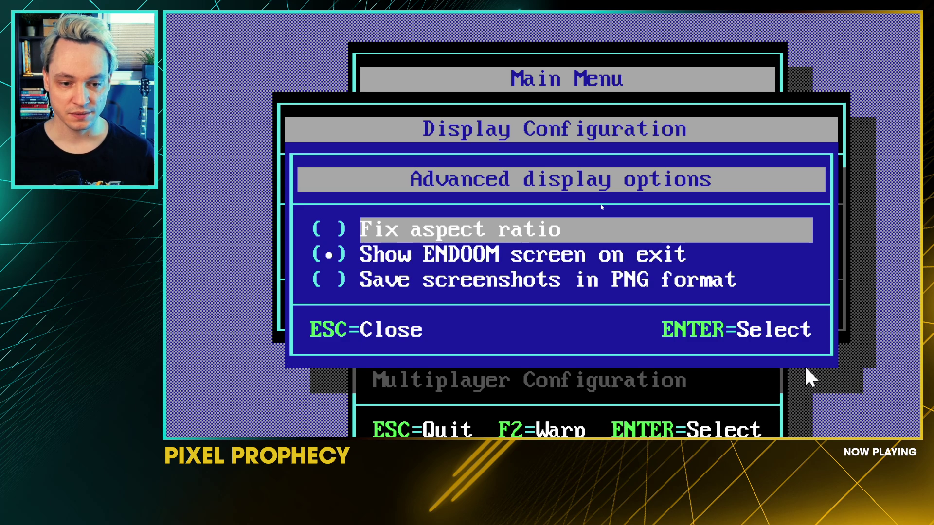
key("Down")
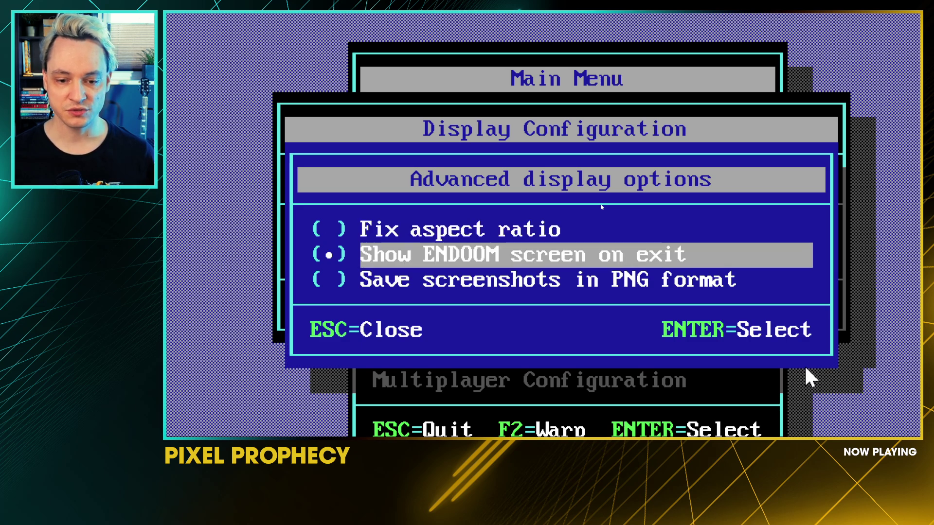
key("Return")
key("Down")
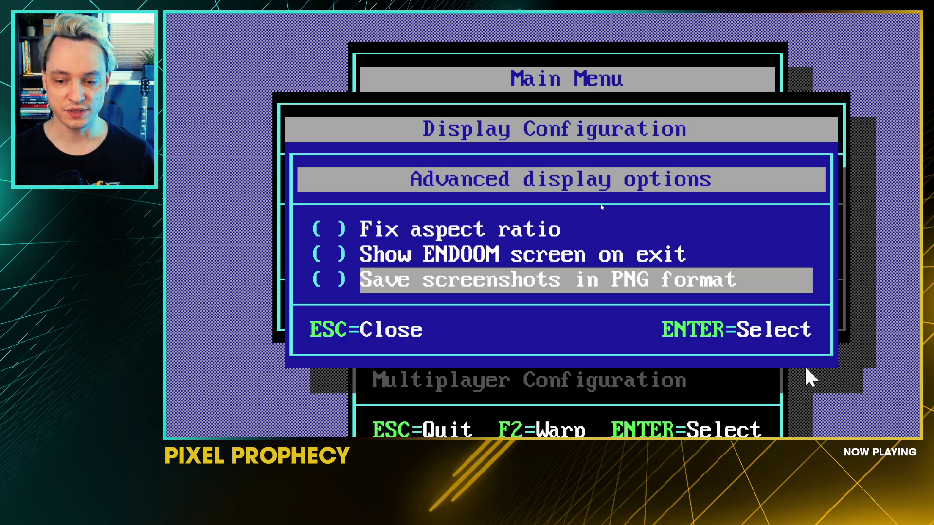
key("Return")
key("Escape")
key("Escape")
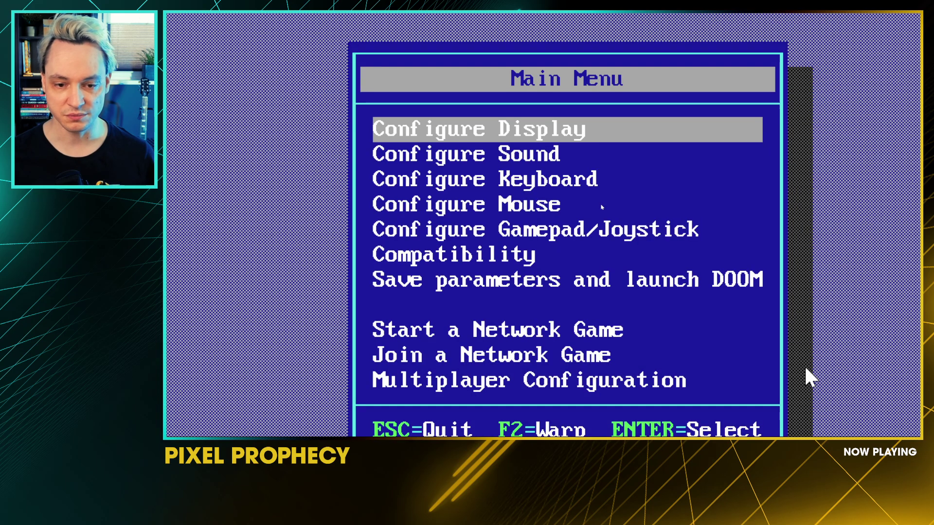
Step: Review the sound effects and music options in the sound configuration
key("Down")
key("Return")
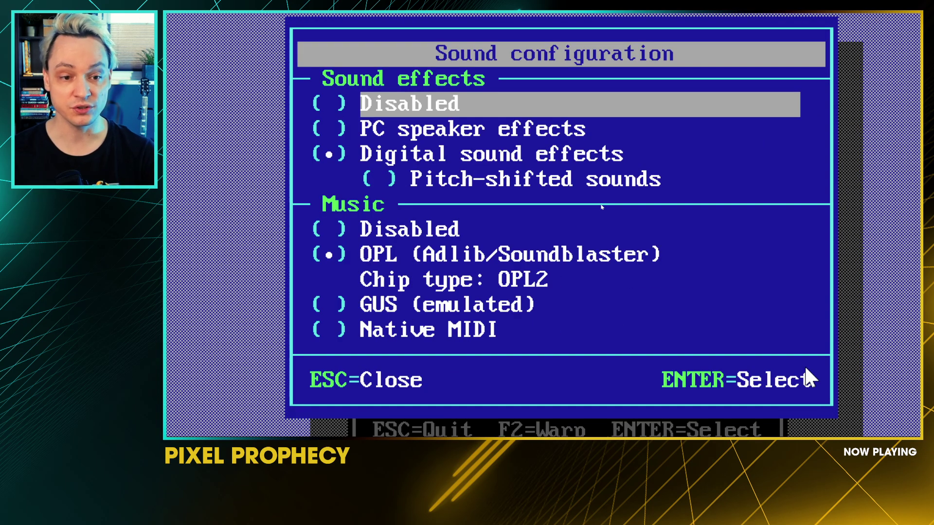
key("Escape")
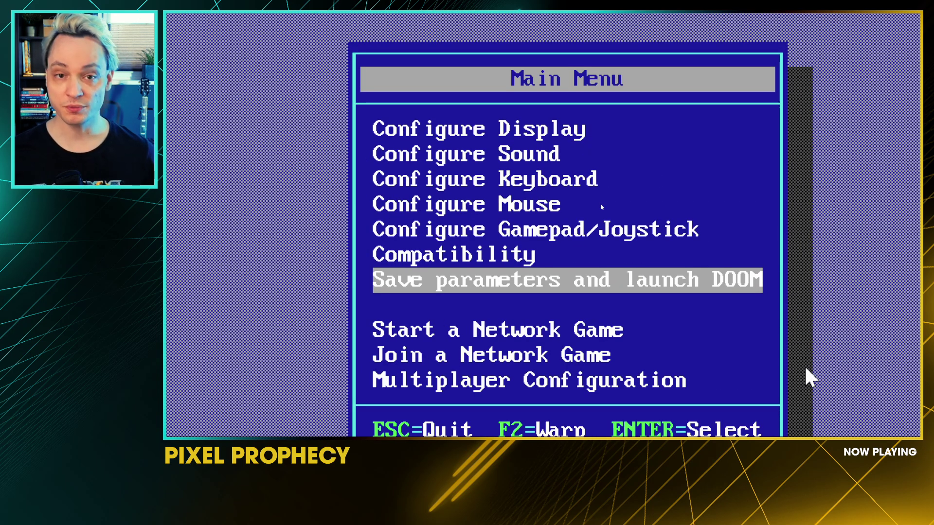
Step: Save the parameters and launch DOOM, and start a new game at the "I'm too young to die" skill level
key("Return")
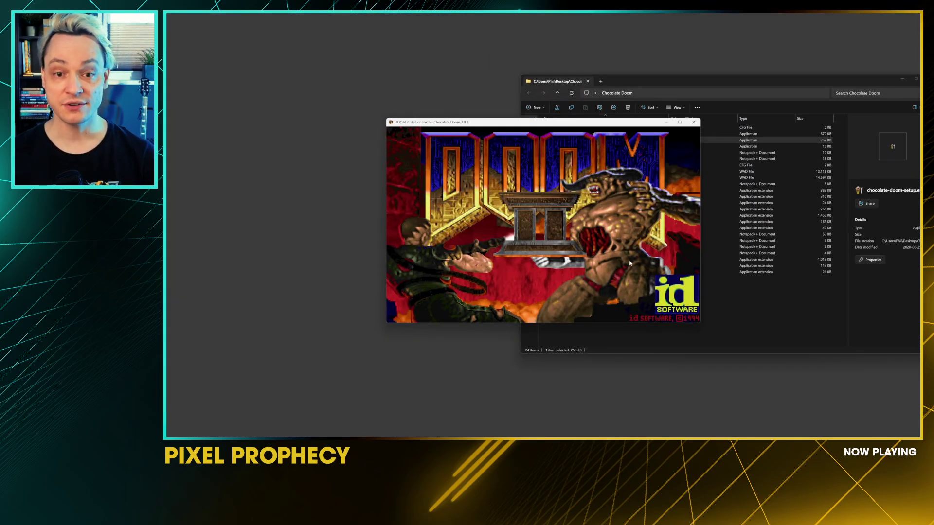
key("Escape")
key("Return")
key("Up")
key("Up")
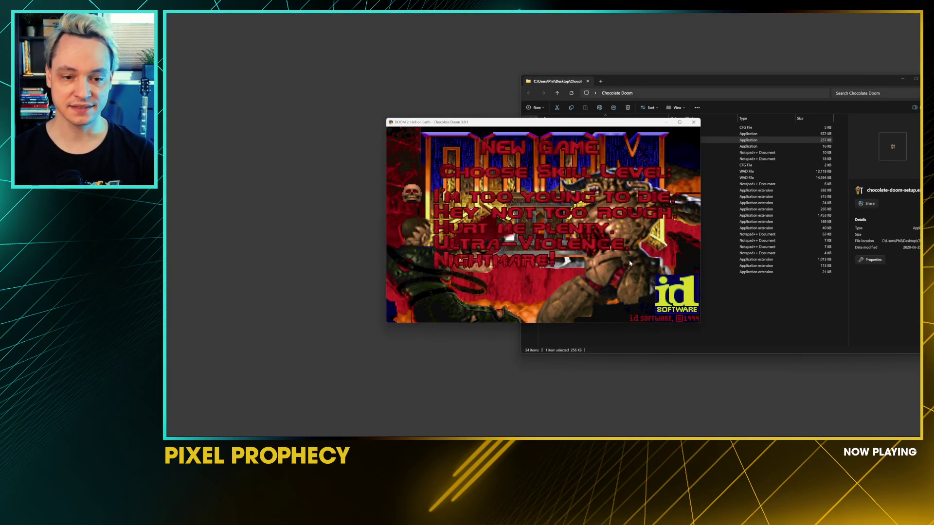
key("Return")
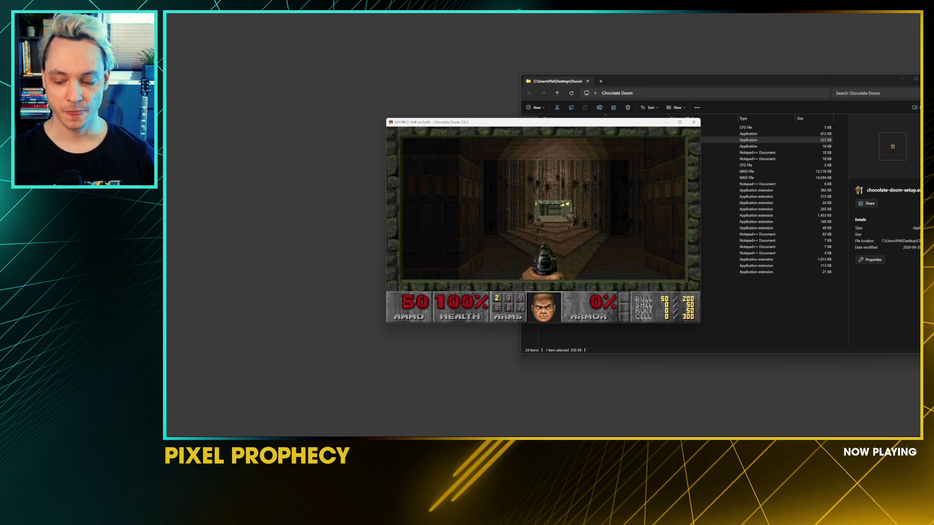
Step: Test the movement controls by turning and moving the player in the starting area
key("Left")
key("Right")
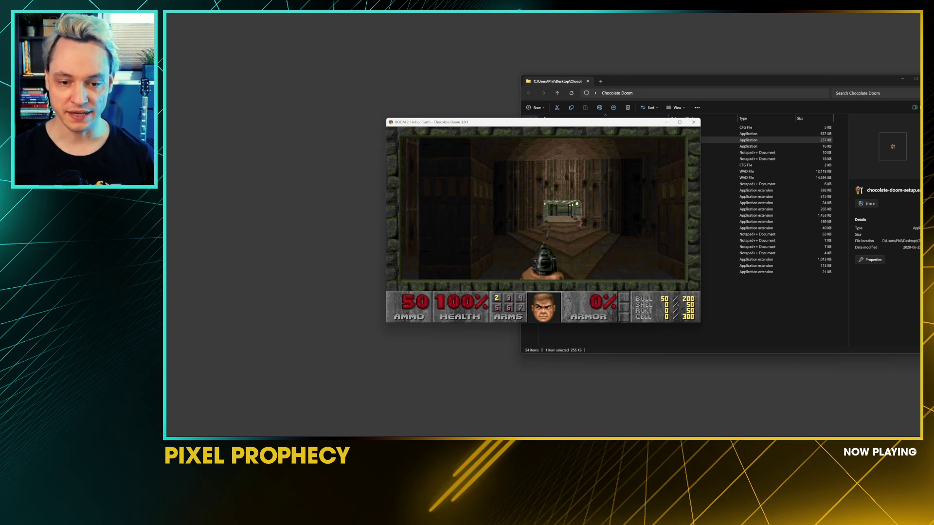
key("Down")
key("Left")
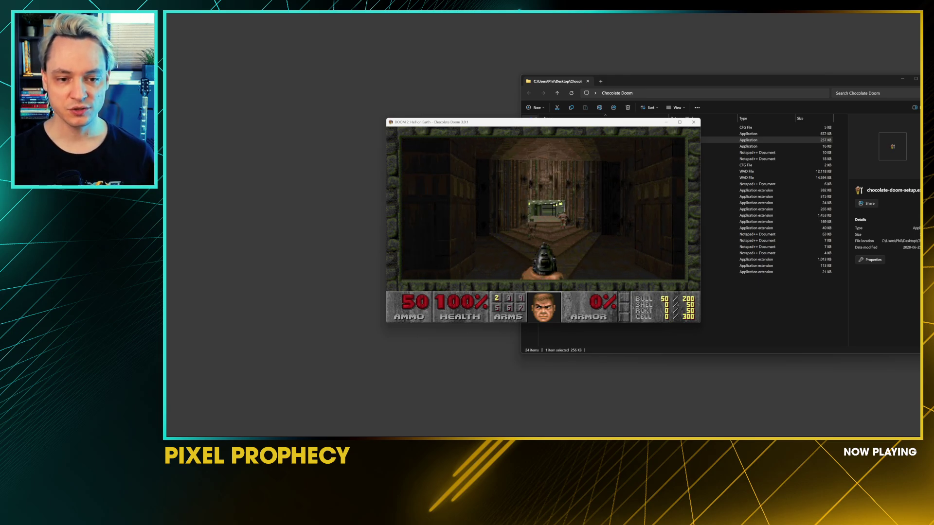
key("Left")
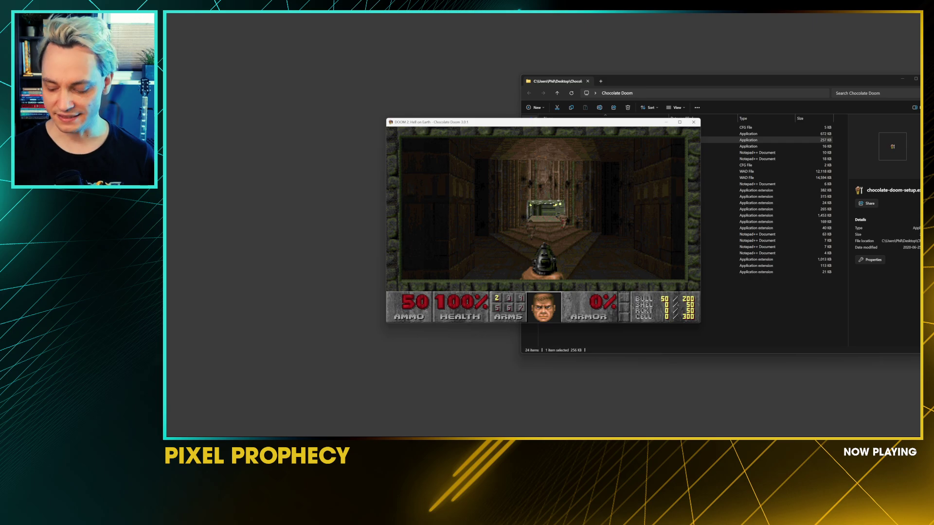
Step: Enlarge the game's screen size to one notch below maximum, keeping the status bar without the surrounding border
key("Escape")
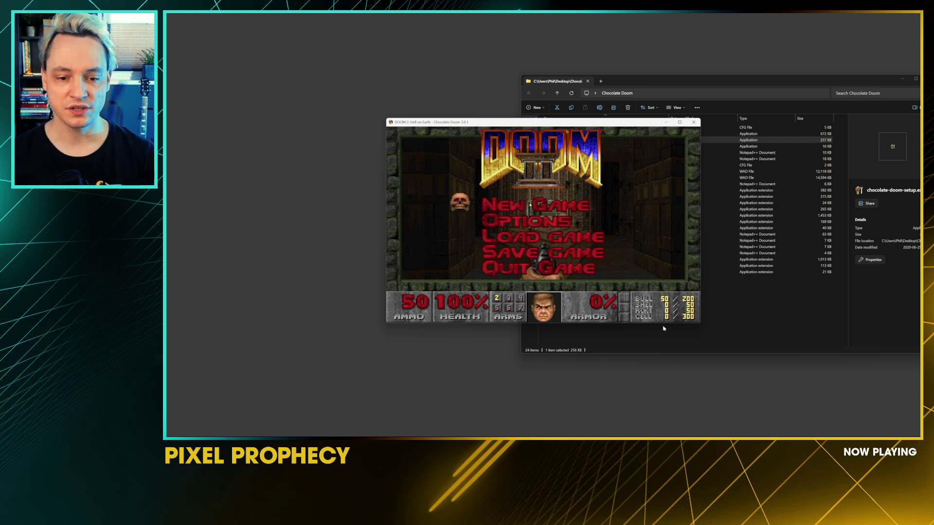
key("Down")
key("Return")
key("Down")
key("Down")
key("Down")
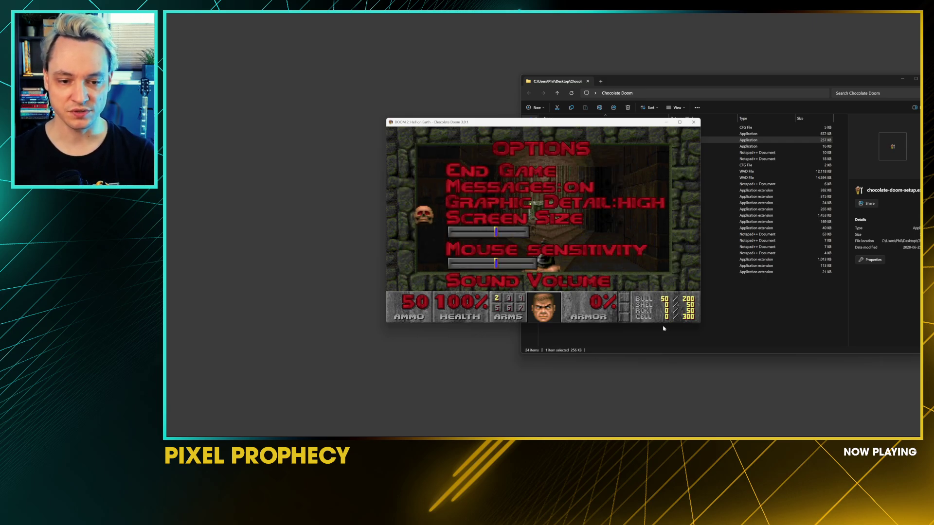
key("Right")
key("Right")
key("Right")
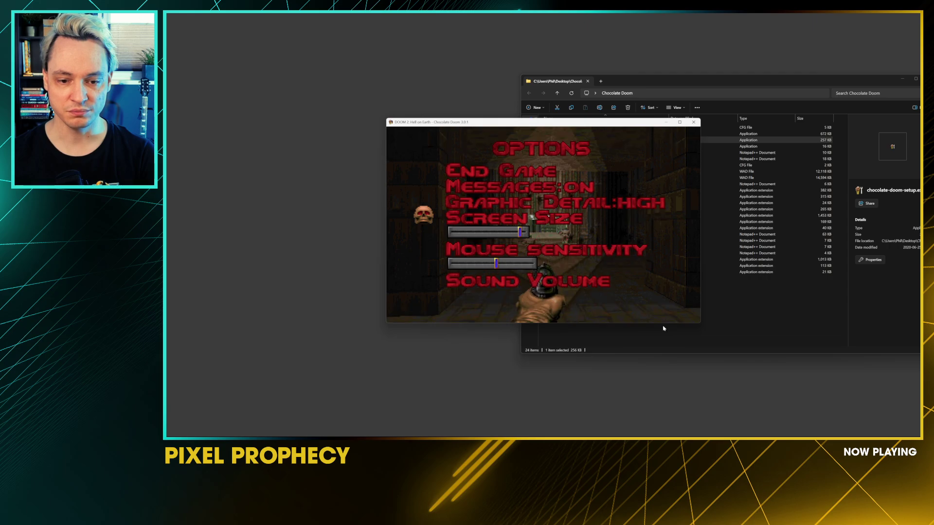
key("Left")
key("Right")
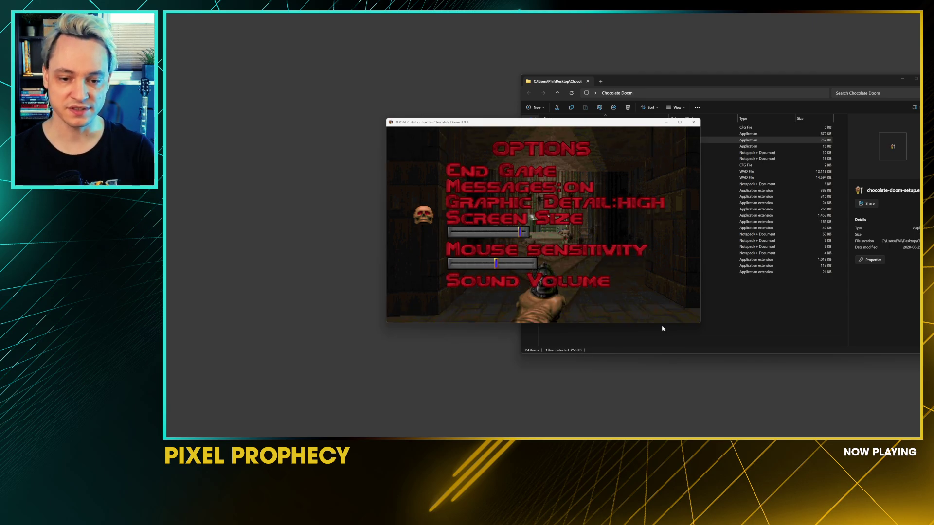
key("Left")
key("Escape")
Step: Test the resized game view by turning the player, and quit the game
key("Left")
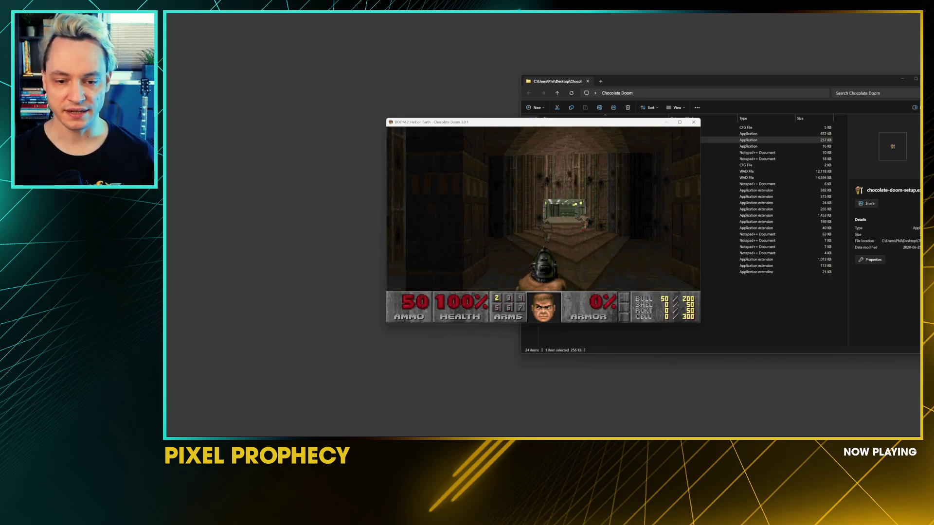
key("Right")
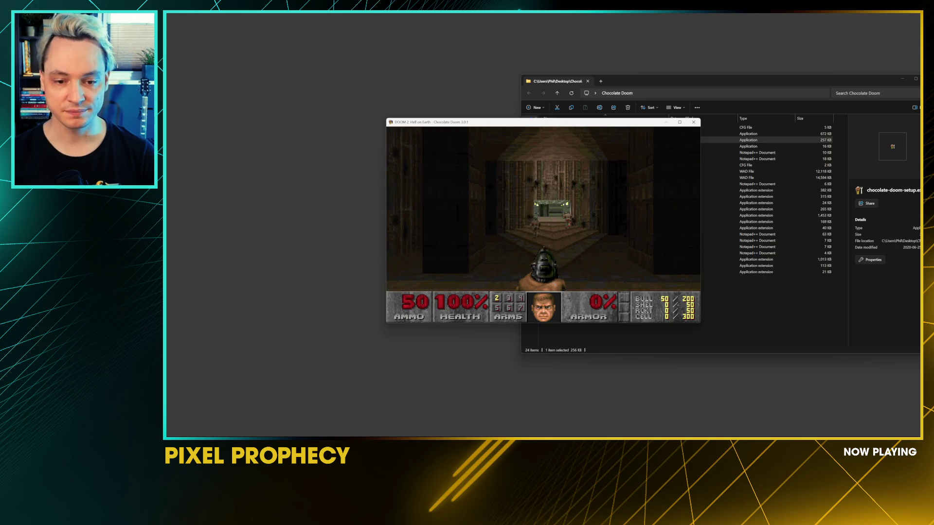
key("F10")
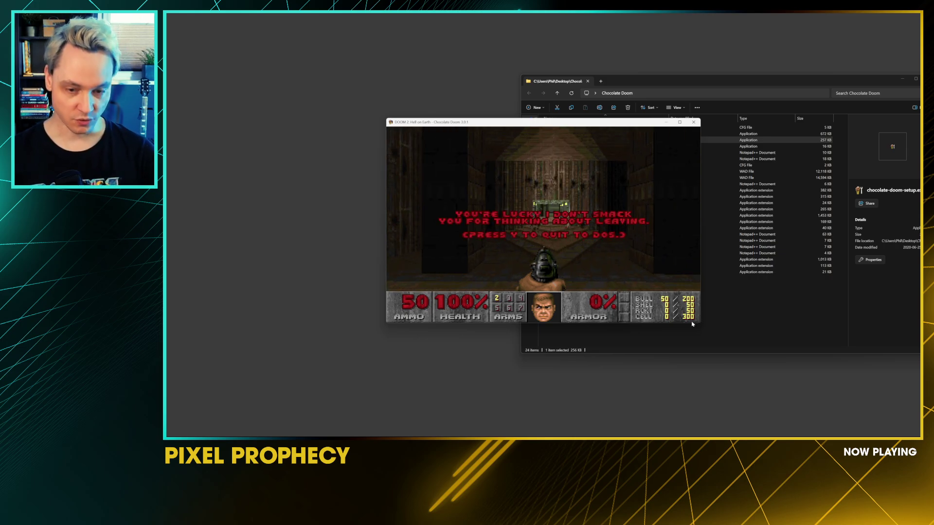
key("y")
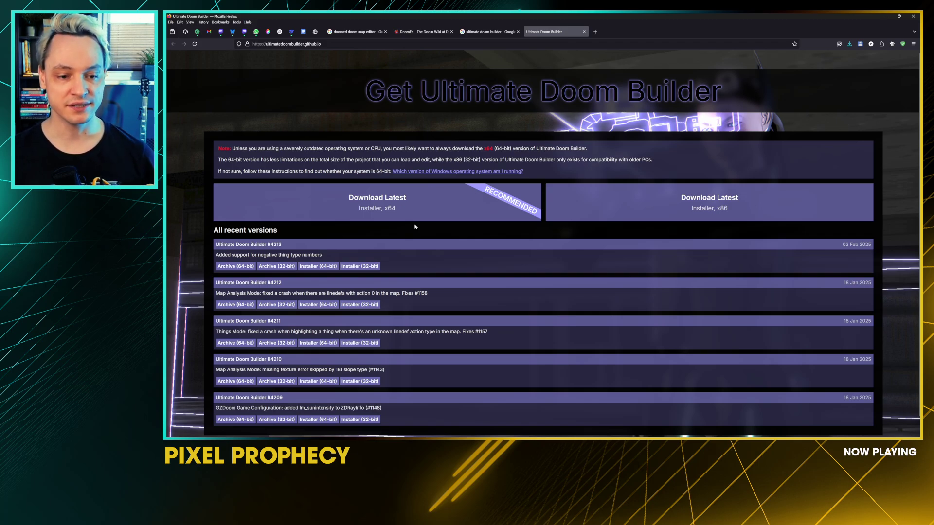
Step: Download the 64-bit archive of Ultimate Doom Builder R4213 to the Desktop, replacing the existing copy
scroll(415, 227, "up", 3, "ctrl")
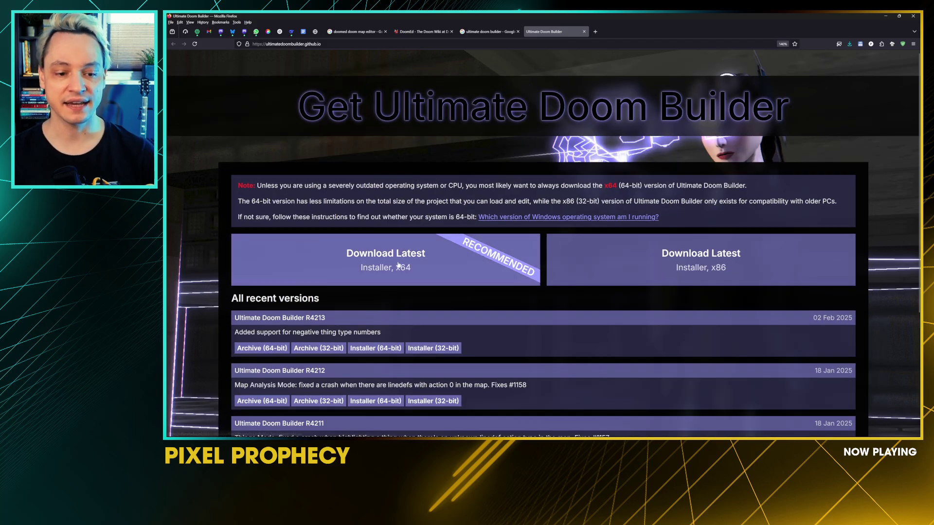
scroll(369, 277, "down", 3)
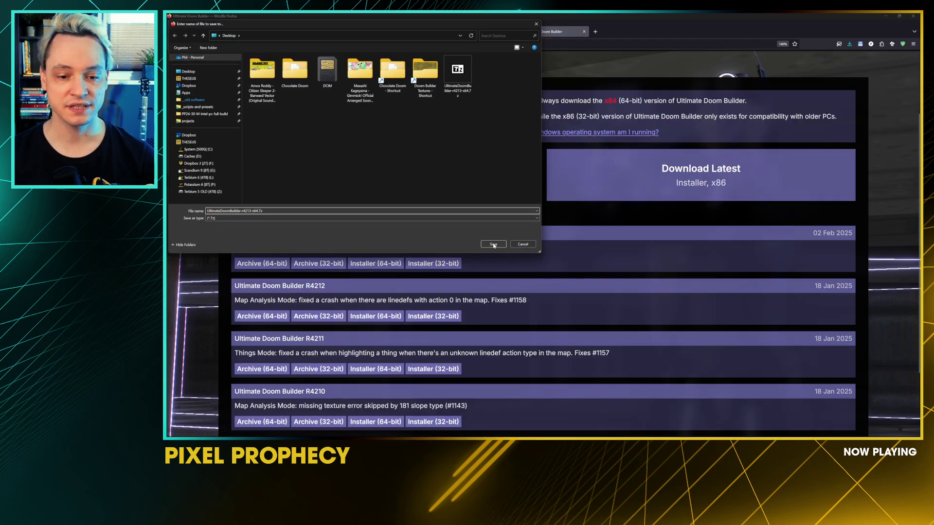
left_click(493, 244)
left_click(557, 228)
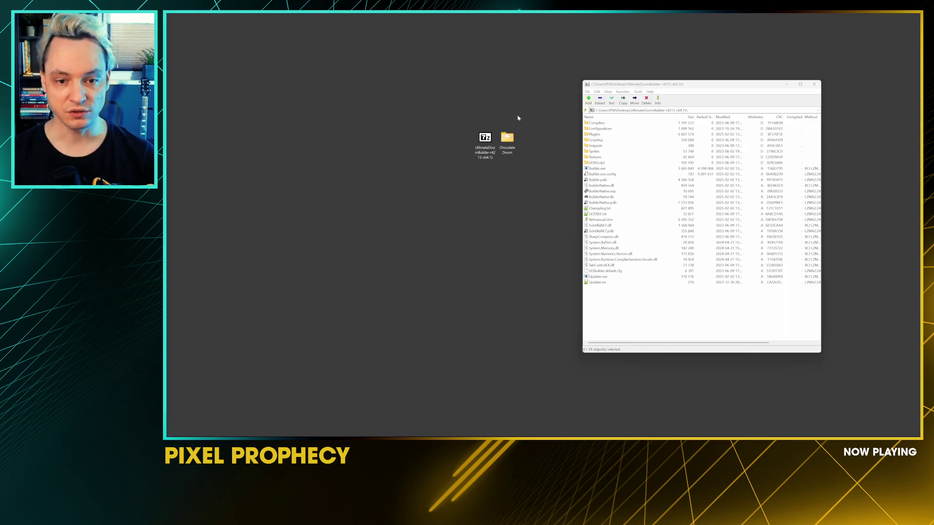
Step: Create a new folder named UDB on the desktop
right_click(511, 109)
mouse_move(539, 192)
left_click(578, 195)
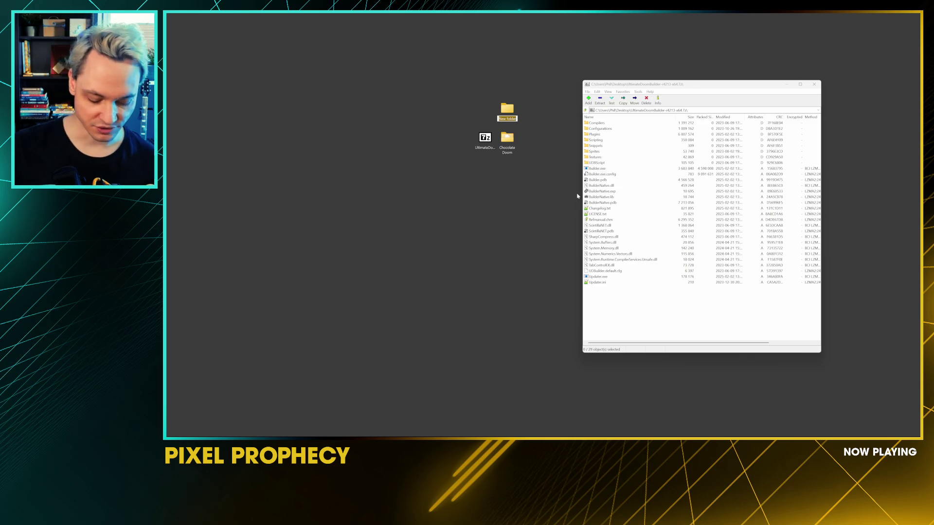
type("UDB")
key("Return")
Step: Extract all files from the Ultimate Doom Builder archive into the UDB folder, and delete the archive from the desktop
left_click(624, 287)
key("ctrl+a")
left_click_drag(597, 123, 510, 110)
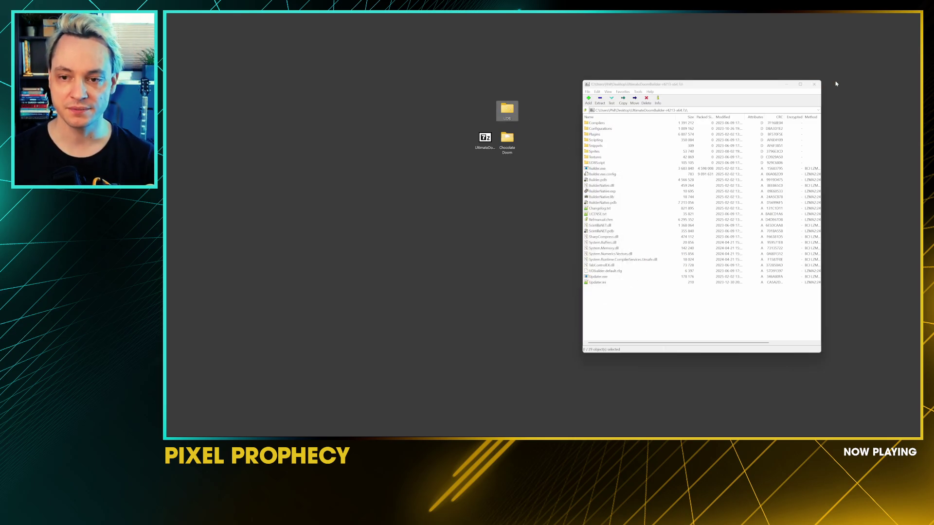
left_click(813, 84)
left_click(485, 140)
key("Delete")
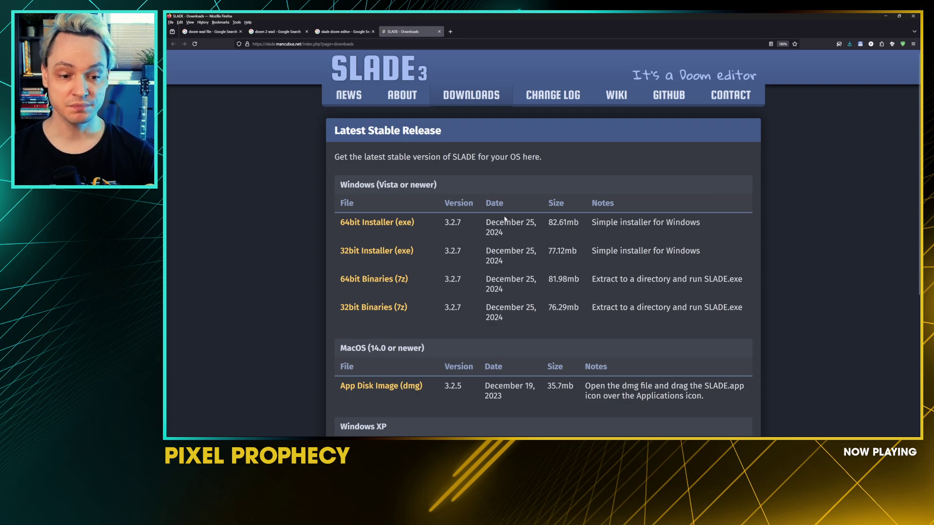
Step: Download the SLADE 3.2.7 64bit Binaries (7z) archive to the Desktop and minimize the browser
left_click(377, 280)
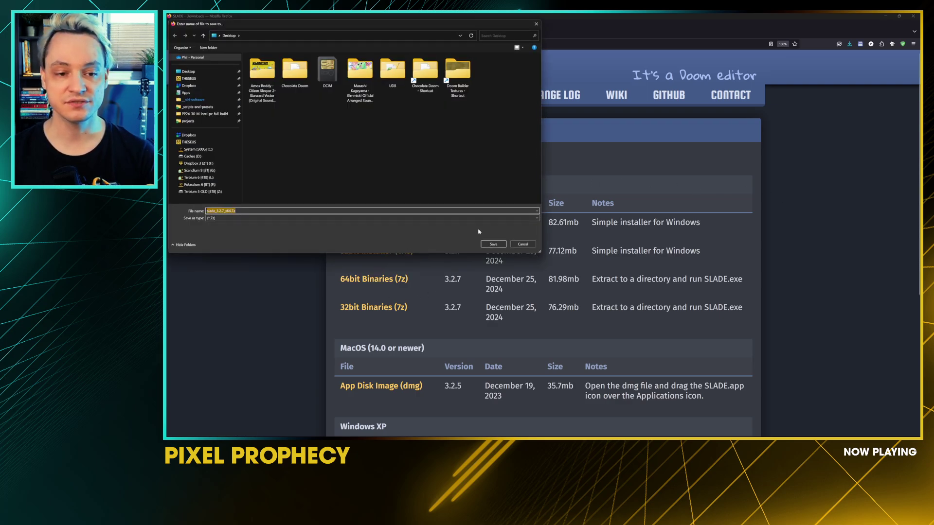
left_click(498, 245)
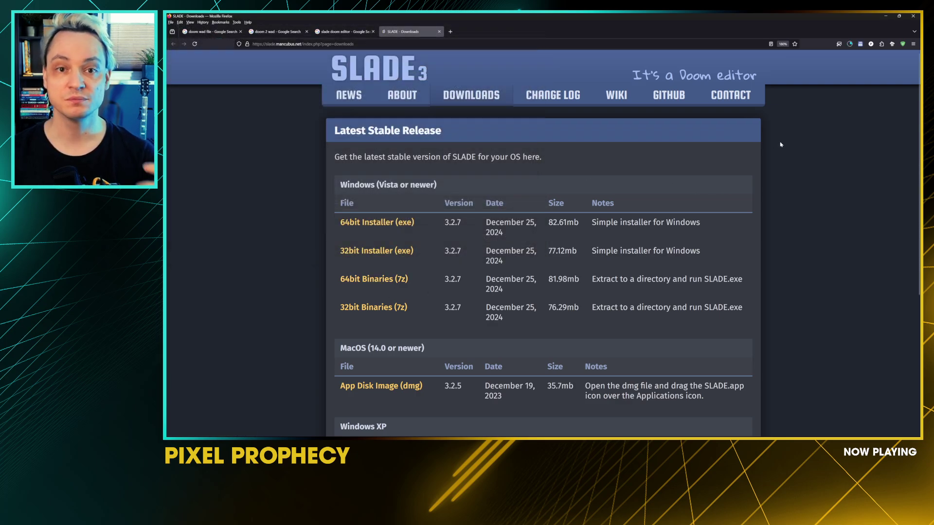
left_click(885, 16)
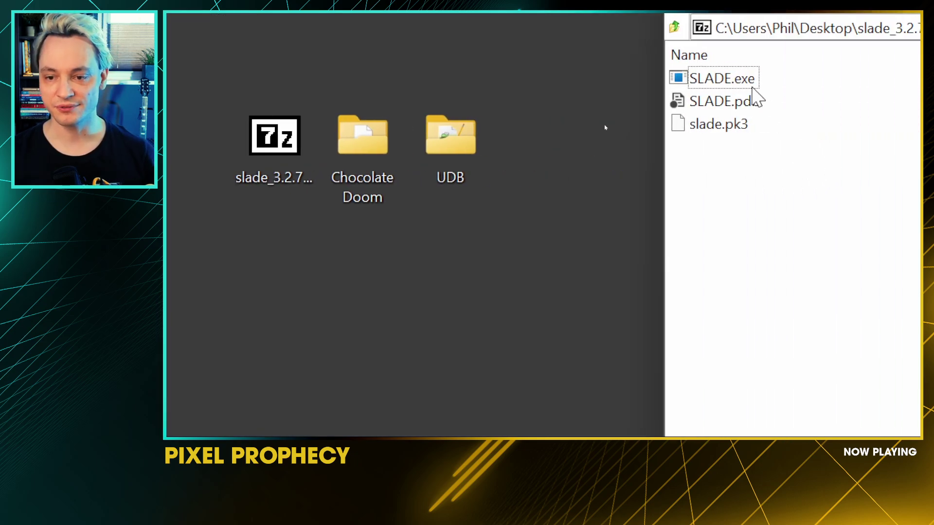
Step: Create a new folder named SLADE on the desktop
right_click(474, 11)
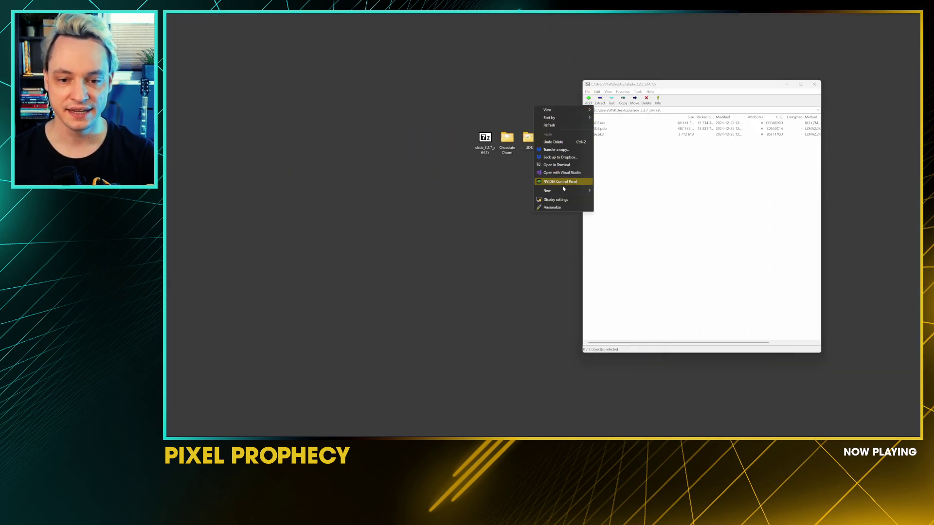
mouse_move(564, 190)
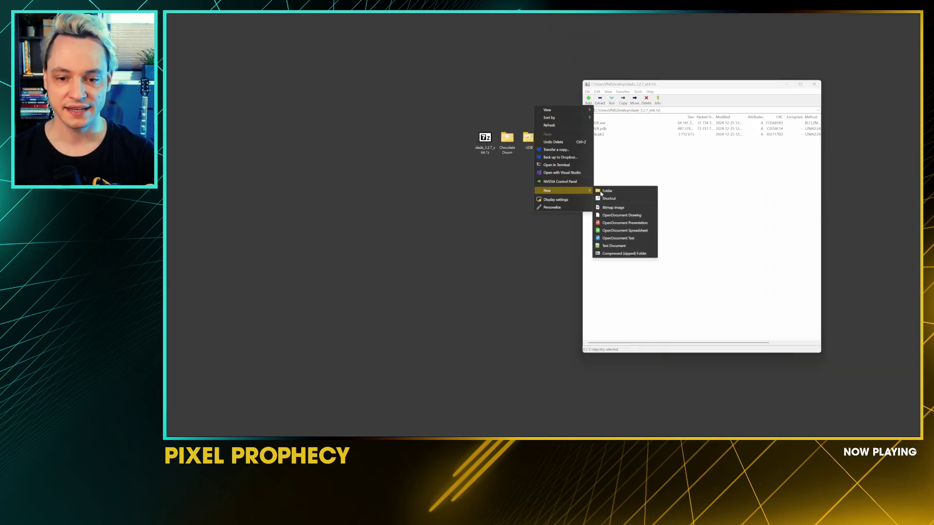
left_click(615, 194)
type("SLADE")
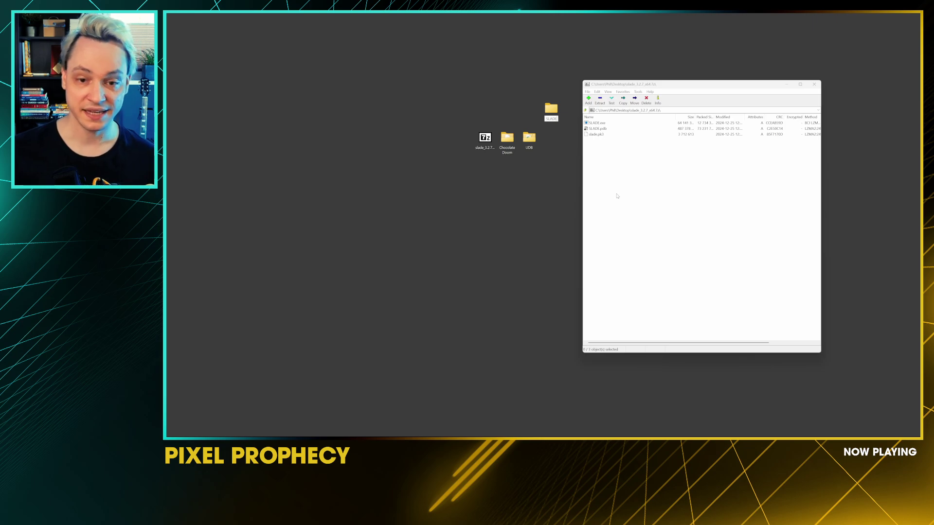
left_click(561, 198)
Step: Extract the SLADE archive's files into the SLADE folder, and delete the archive from the desktop
left_click_drag(616, 158, 551, 138)
key("alt+F4")
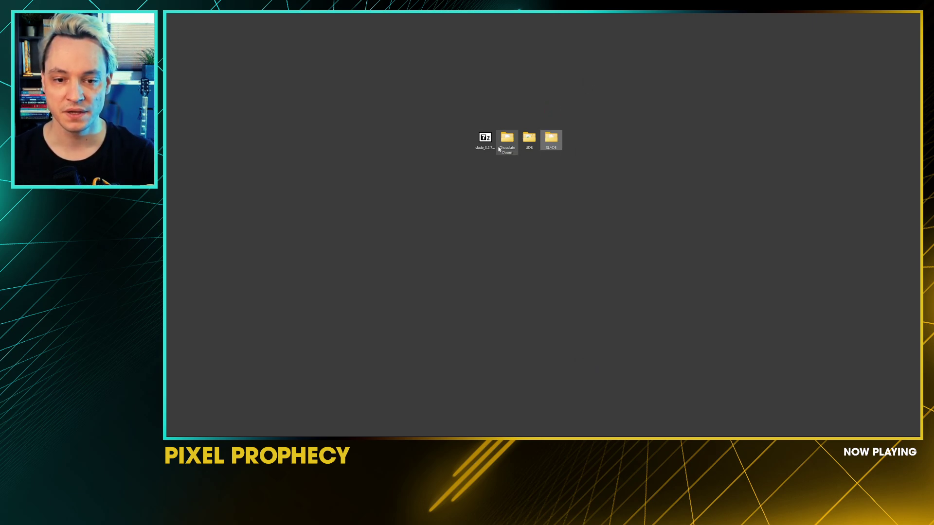
left_click(484, 138)
key("Delete")
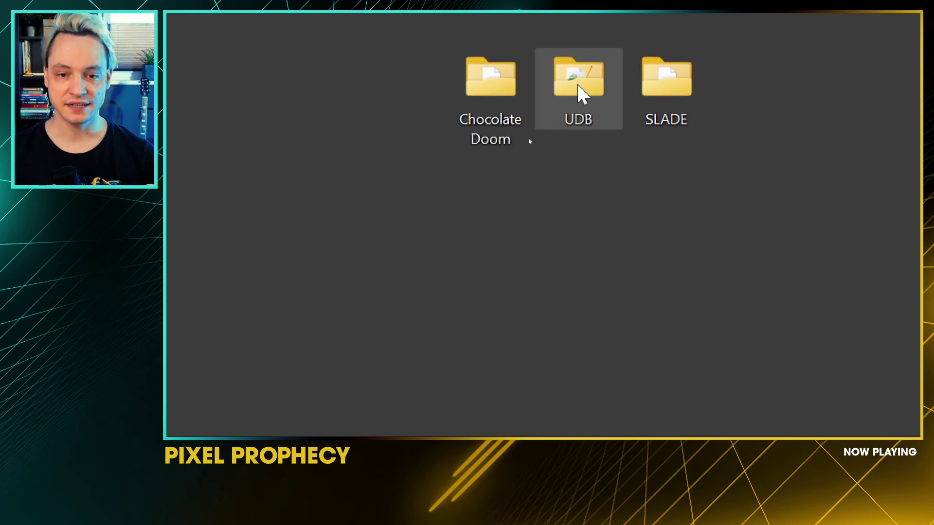
Step: Launch Builder.exe from the UDB folder and open Ultimate Doom Builder's game configurations
double_click(582, 93)
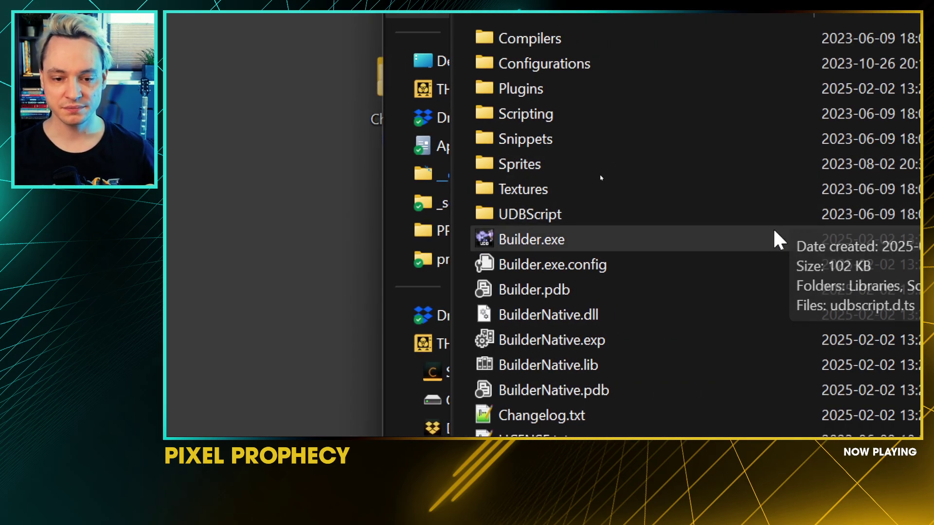
left_click(773, 232)
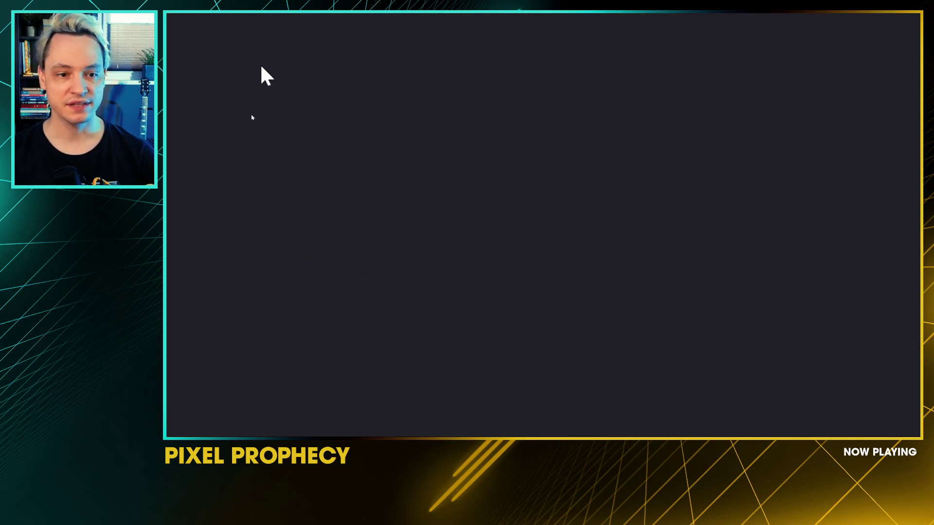
left_click(218, 51)
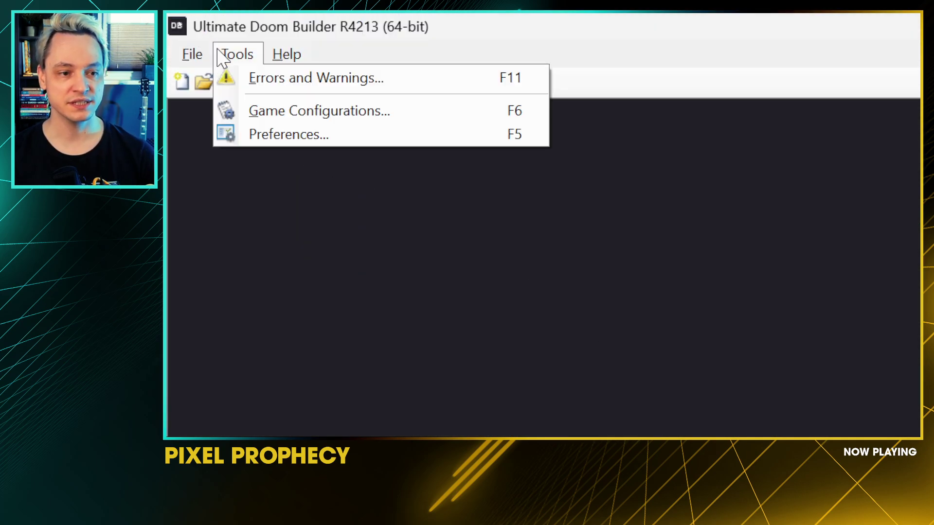
left_click(265, 113)
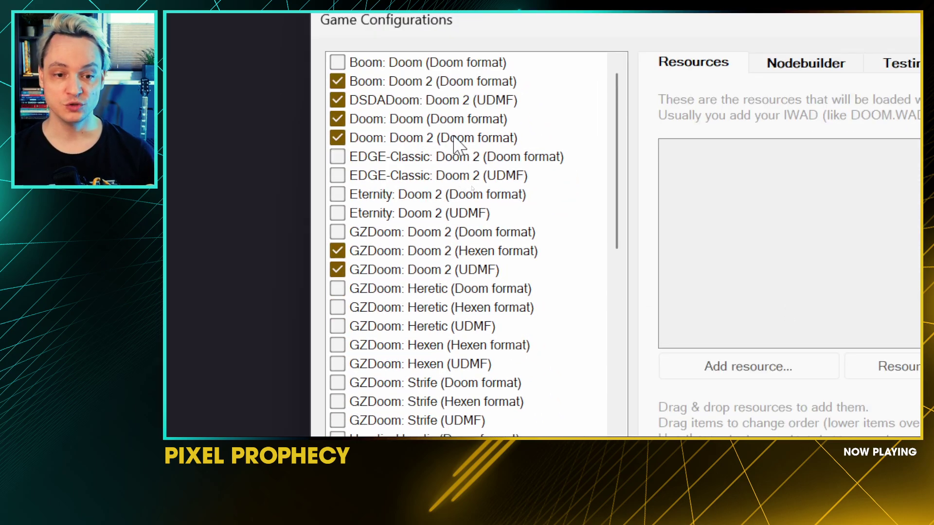
Step: Add DOOM2.WAD from the Chocolate Doom folder as a resource for the Doom: Doom 2 (Doom format) configuration
left_click(472, 126)
left_click(464, 141)
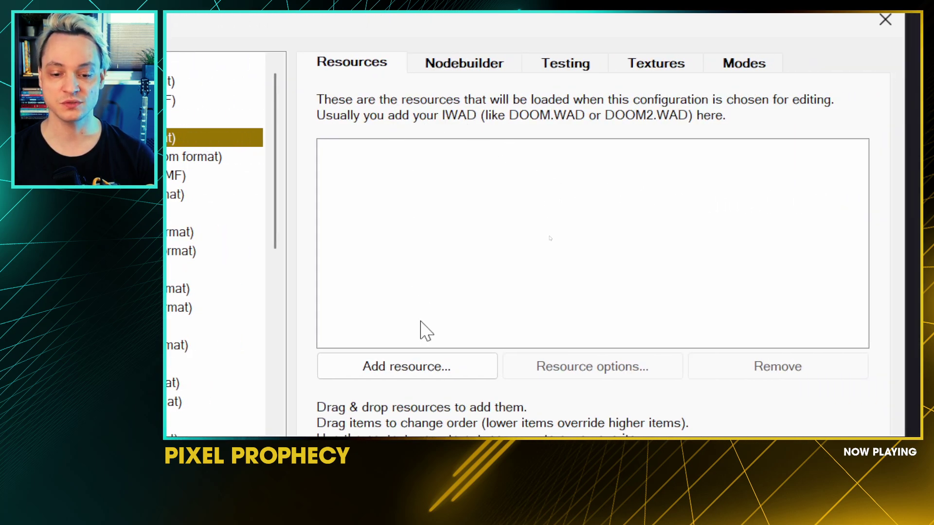
left_click(432, 367)
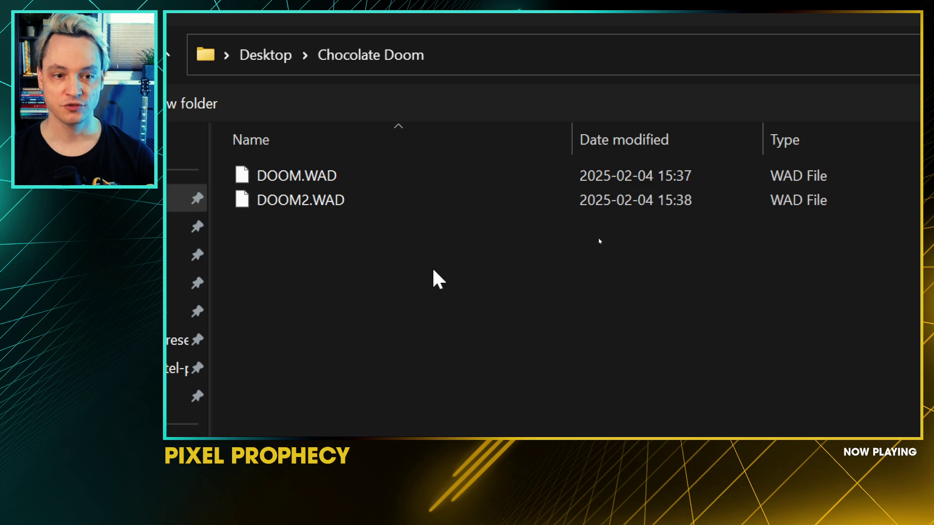
double_click(394, 204)
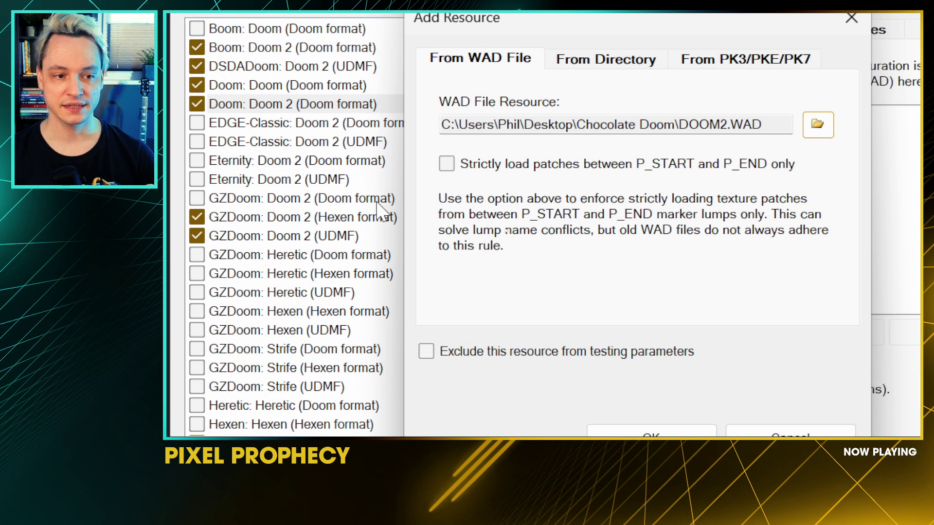
left_click(650, 432)
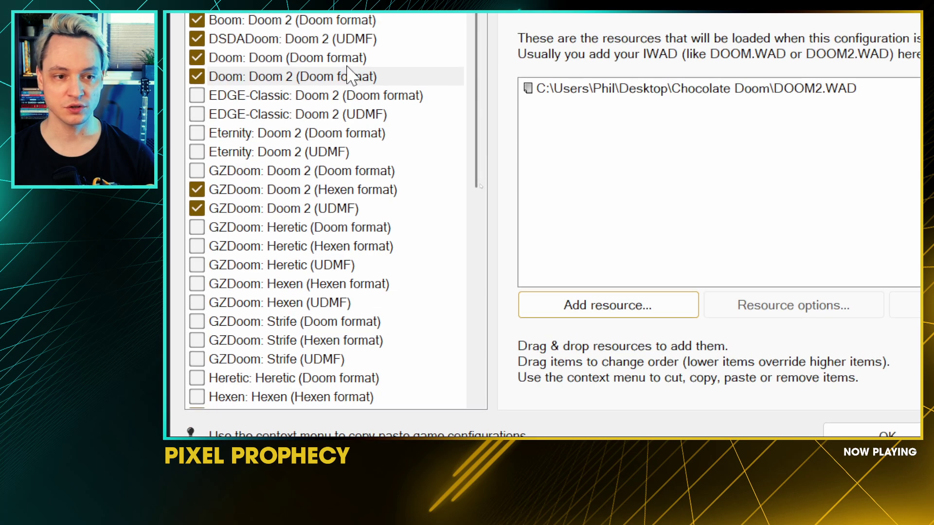
Step: Add DOOM.WAD from the Chocolate Doom folder as a resource for the Doom: Doom (Doom format) configuration
left_click(348, 61)
left_click(588, 306)
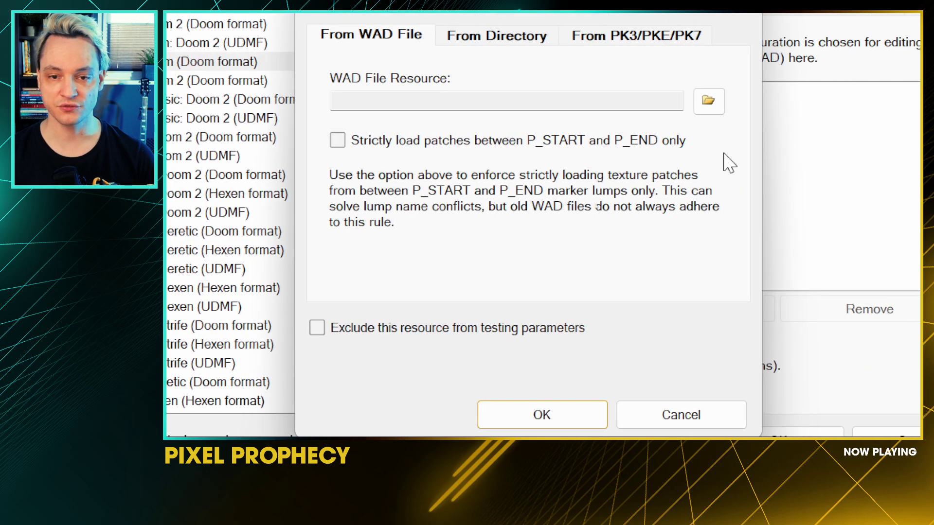
left_click(706, 104)
double_click(560, 193)
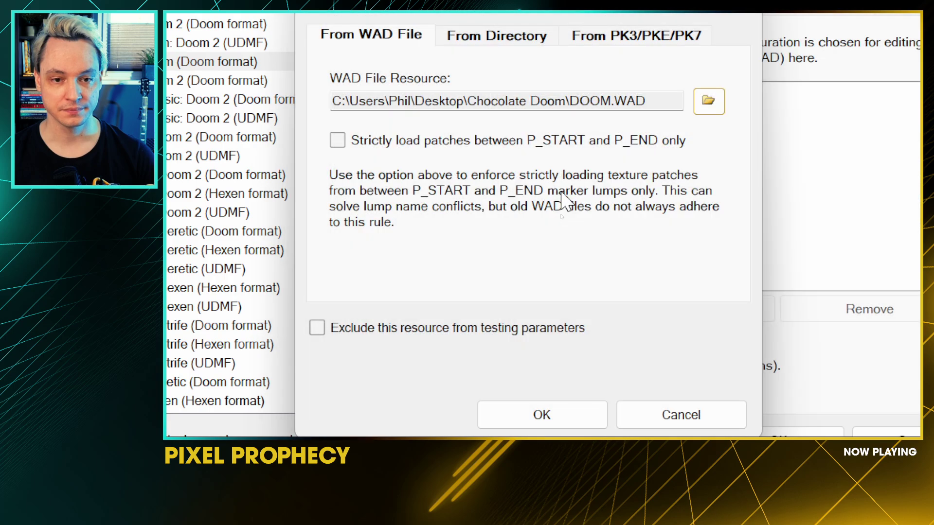
left_click(559, 415)
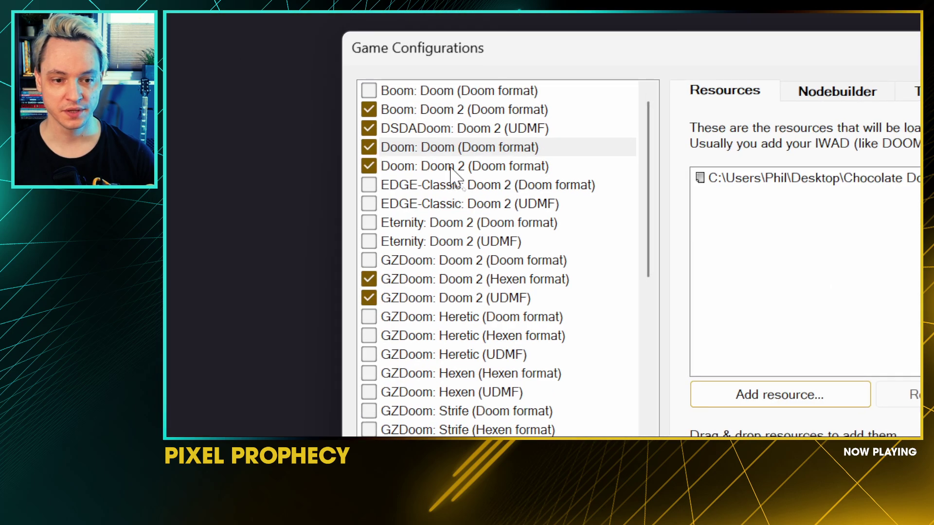
Step: Set the nodebuilder configuration for testing to ZenNode - Fast (no reject) for Doom: Doom 2 (Doom format)
left_click(450, 168)
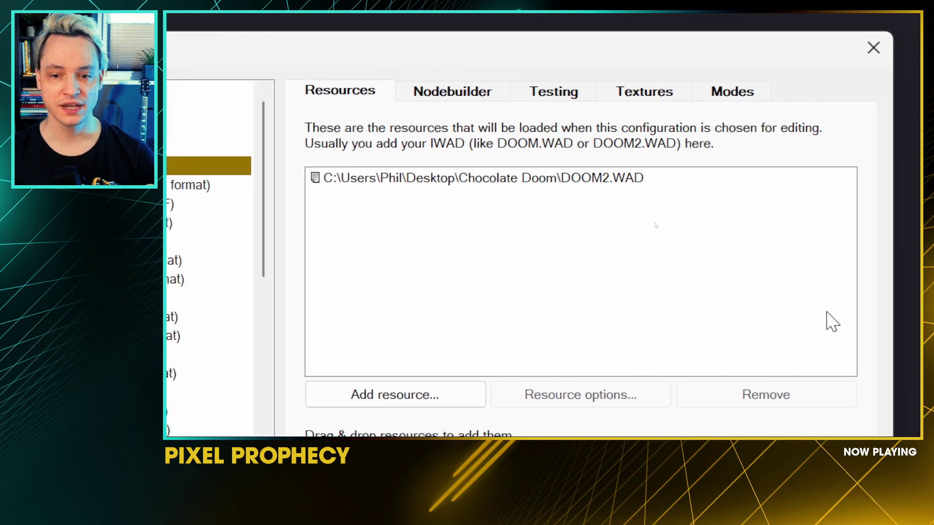
left_click(478, 93)
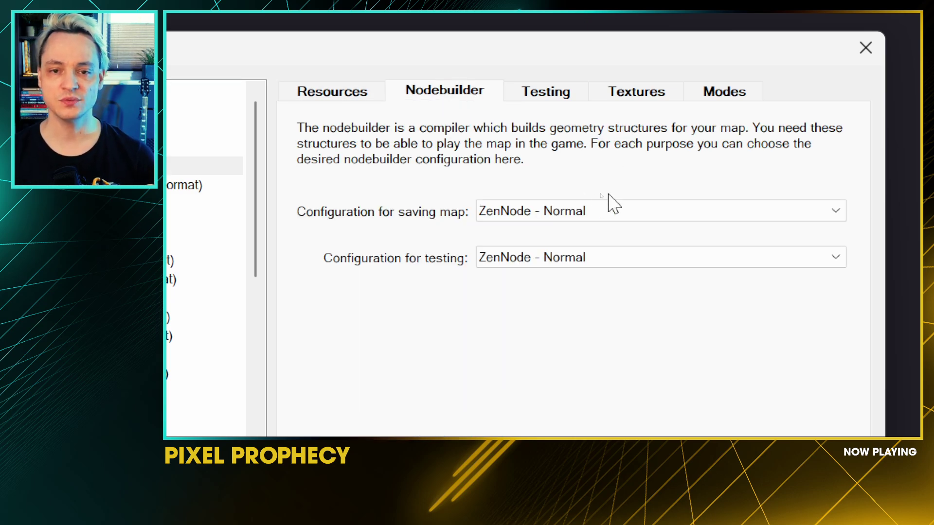
left_click(599, 259)
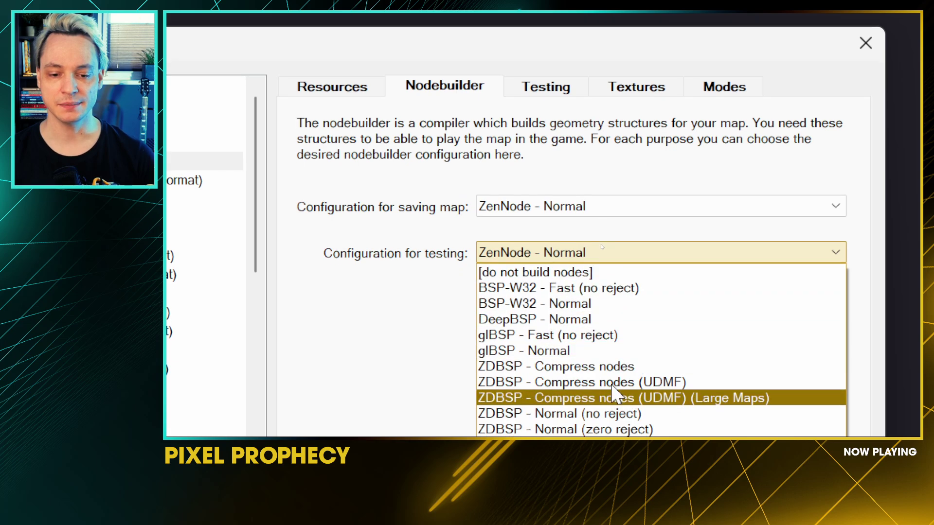
left_click(612, 375)
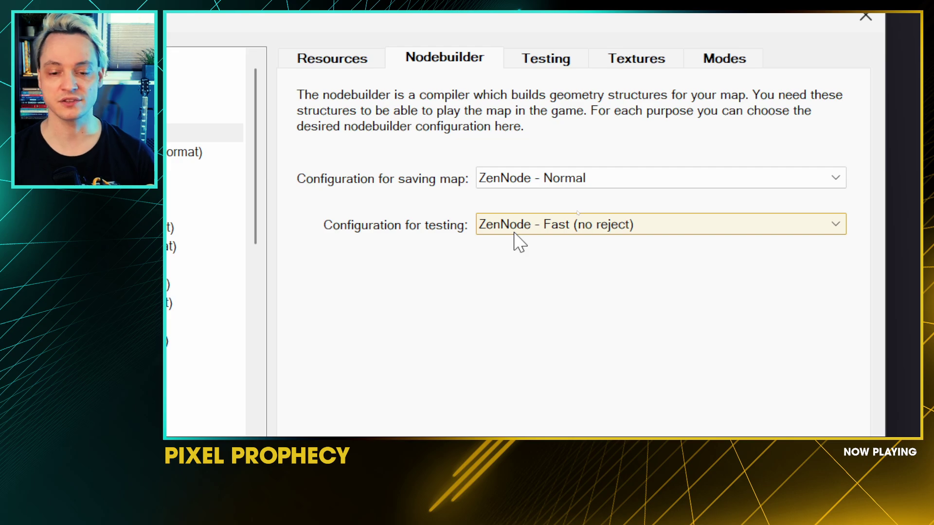
Step: Add chocolate-doom.exe from the Chocolate Doom folder as a new testing engine and set its skill level to I'm too young to die
left_click(534, 66)
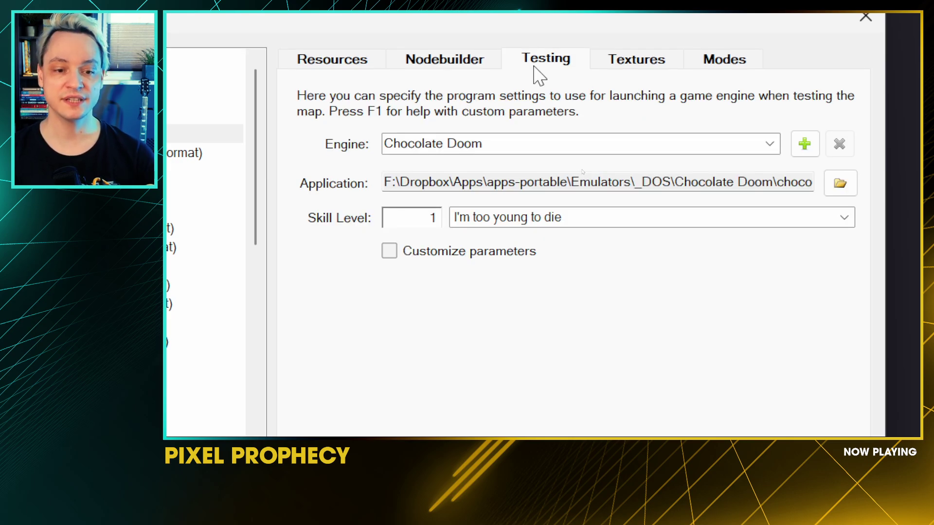
left_click(535, 144)
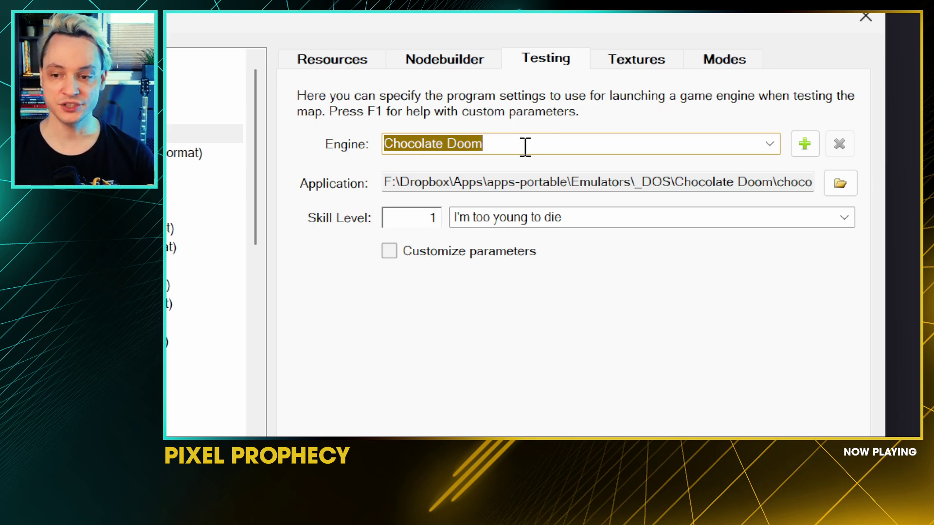
left_click(804, 145)
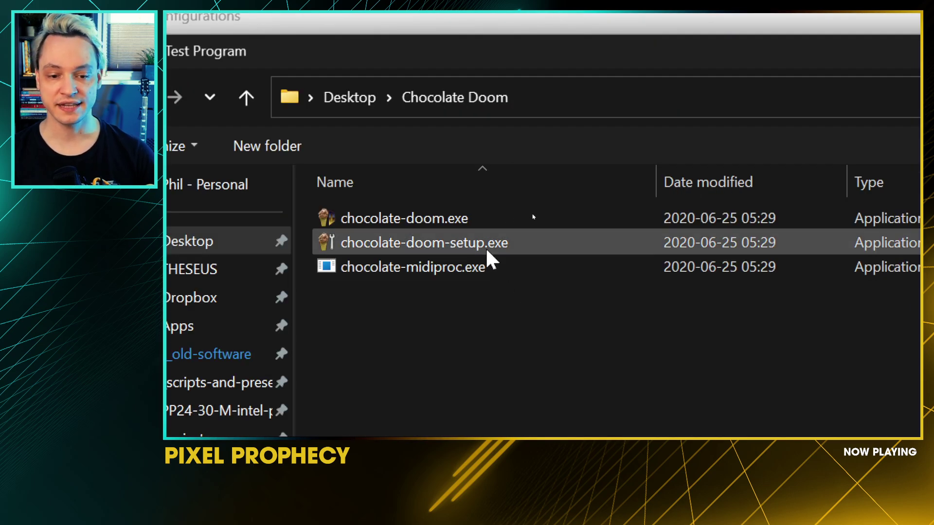
double_click(482, 220)
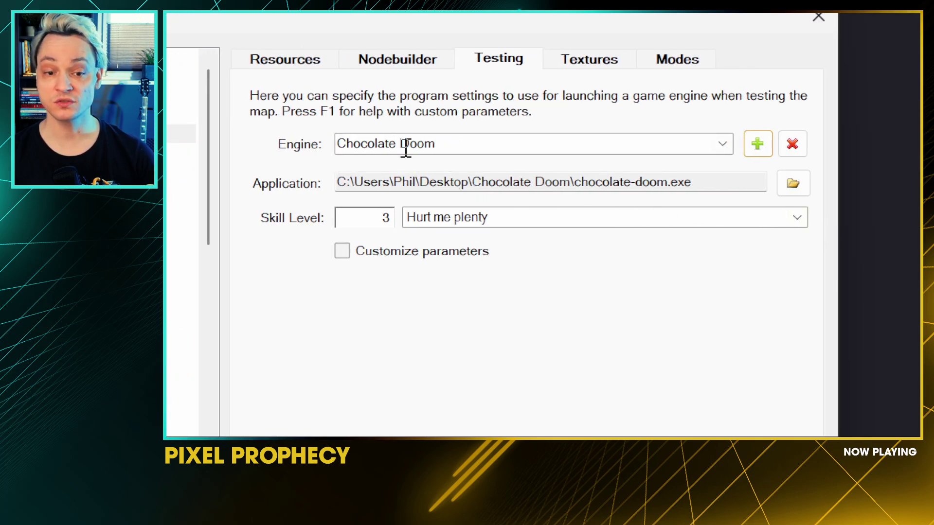
left_click(414, 222)
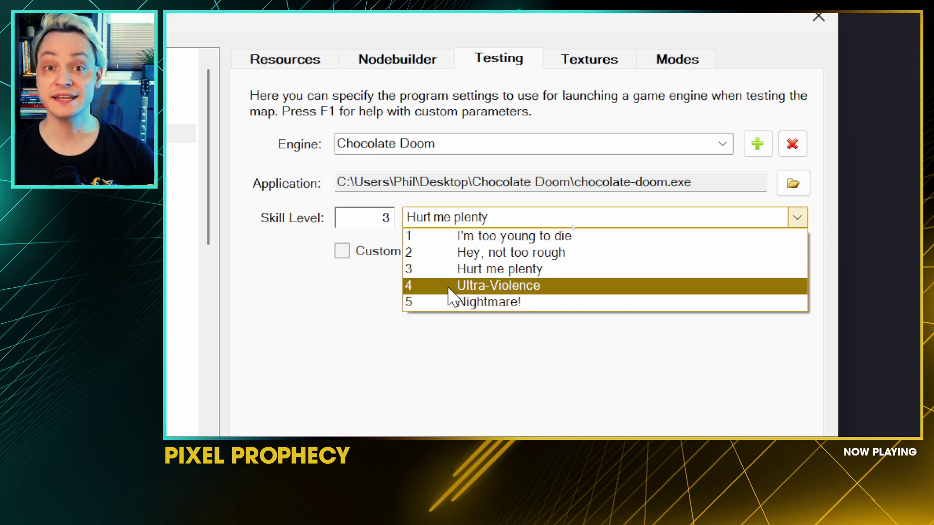
left_click(479, 237)
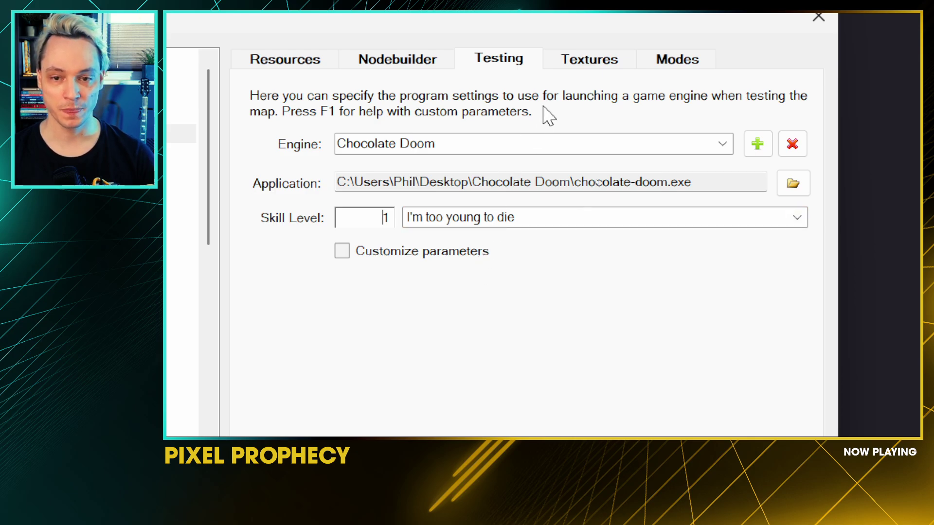
Step: Review the texture sets, editing modes, resources and testing settings of Doom: Doom 2 (Doom format) and accept the game configurations
left_click(581, 62)
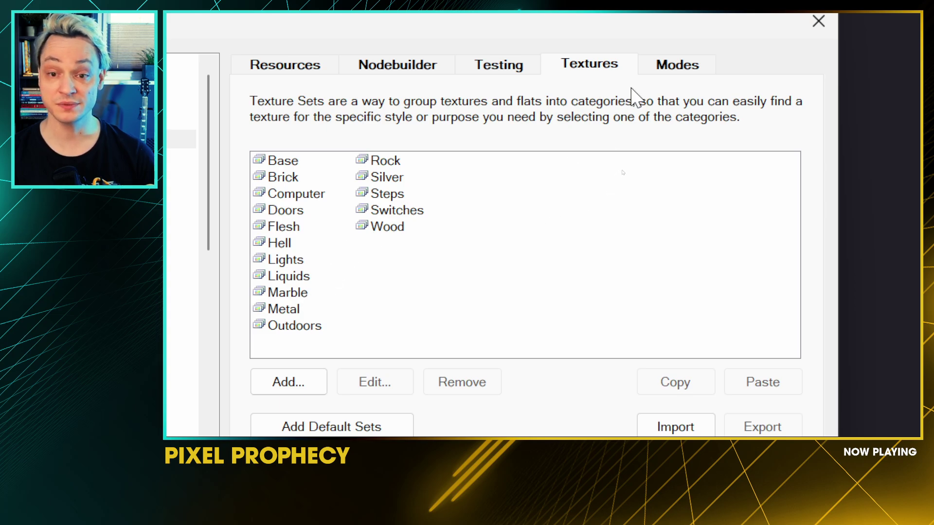
left_click(675, 65)
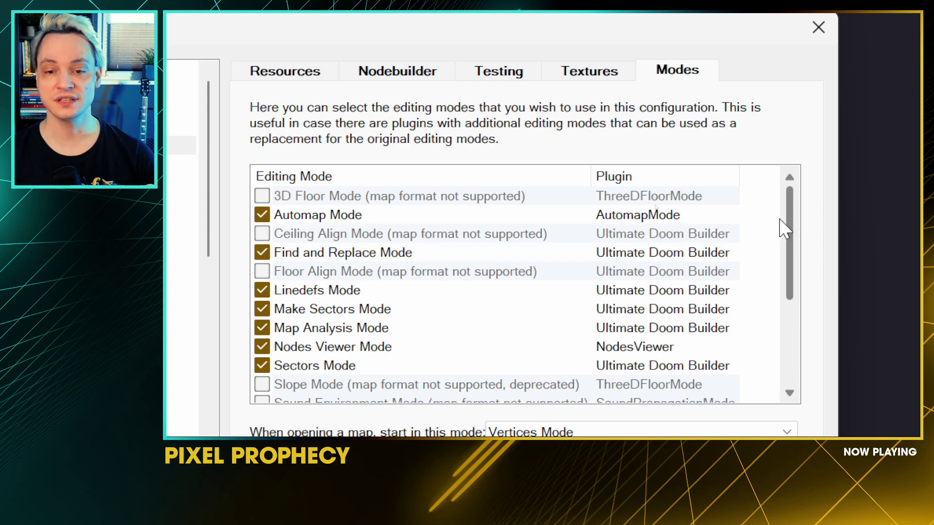
left_click_drag(787, 208, 789, 321)
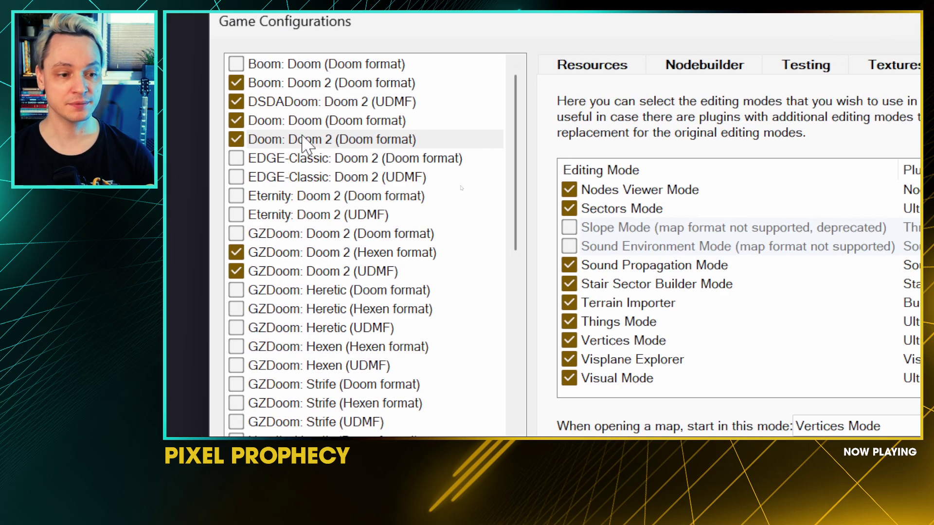
left_click(306, 141)
left_click(583, 68)
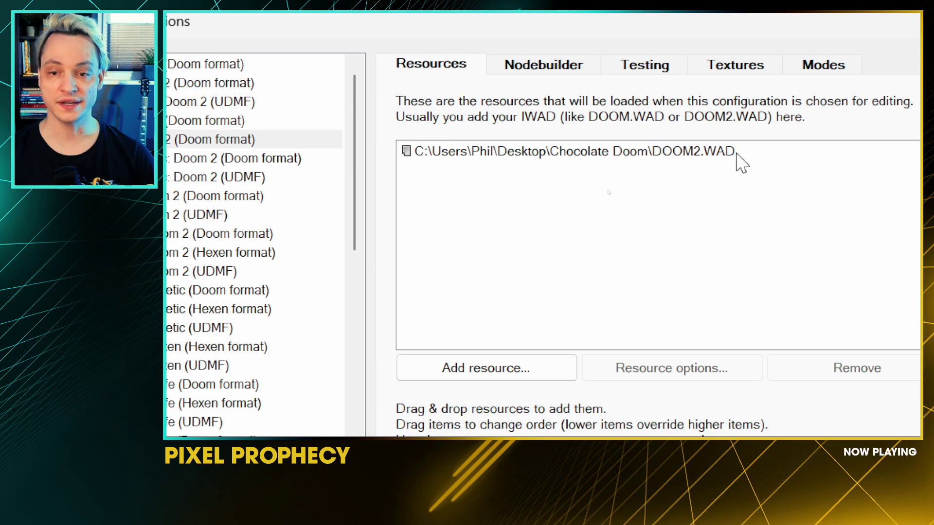
left_click(646, 67)
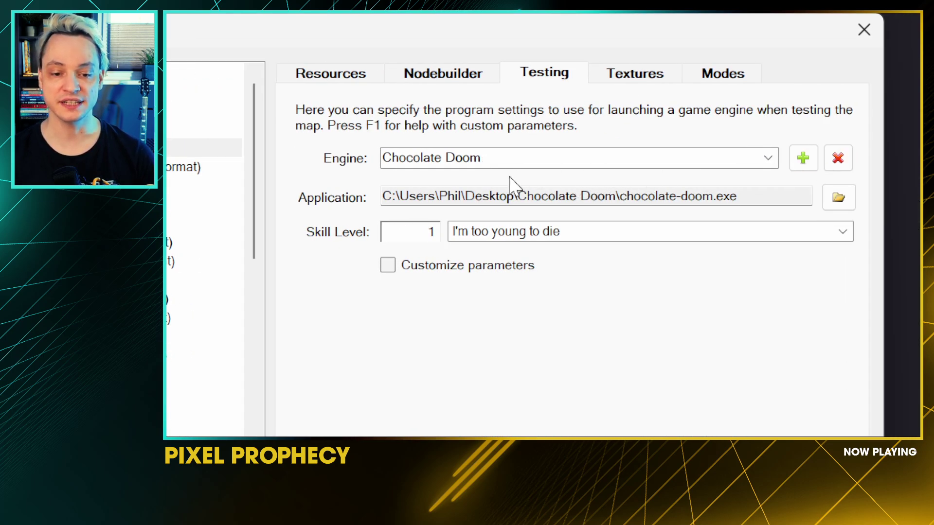
left_click(637, 342)
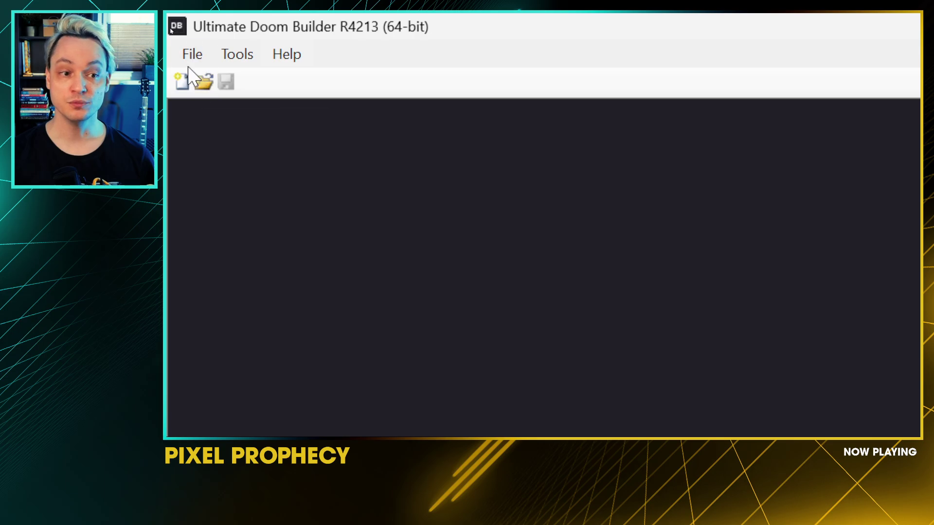
Step: Create a new map with the Doom: Doom 2 (Doom format) game configuration and level name MAP01
left_click(181, 84)
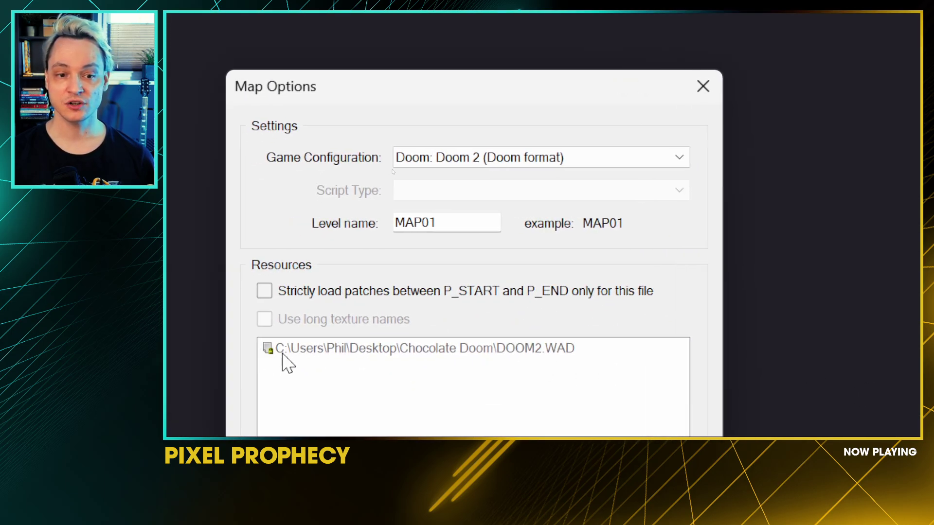
left_click(428, 158)
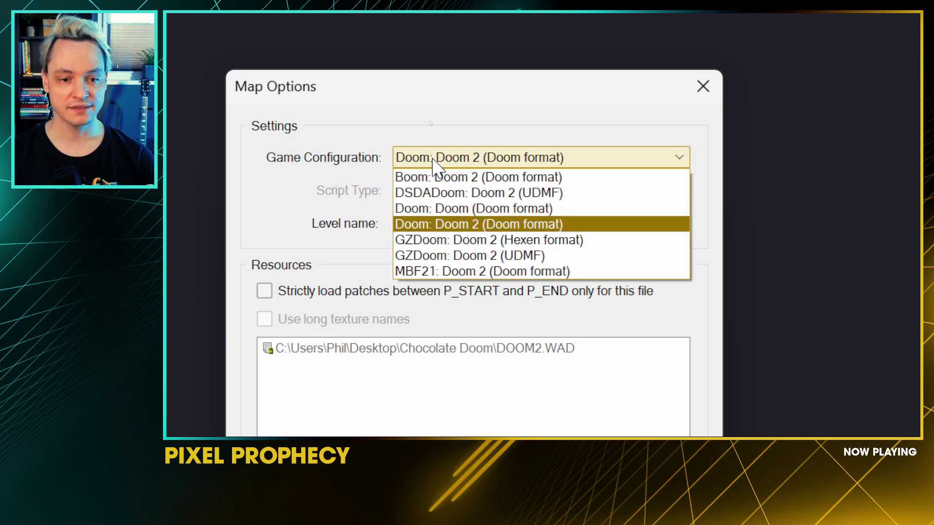
left_click(437, 227)
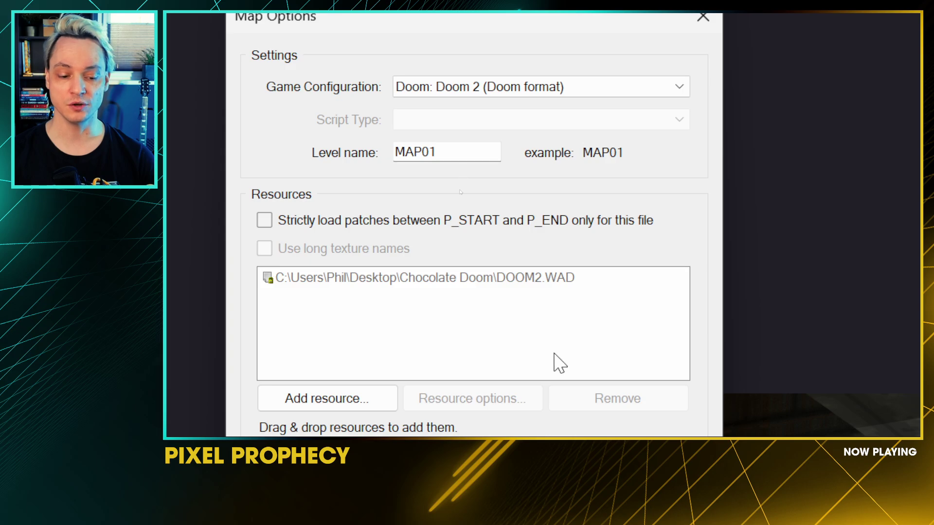
left_click(488, 364)
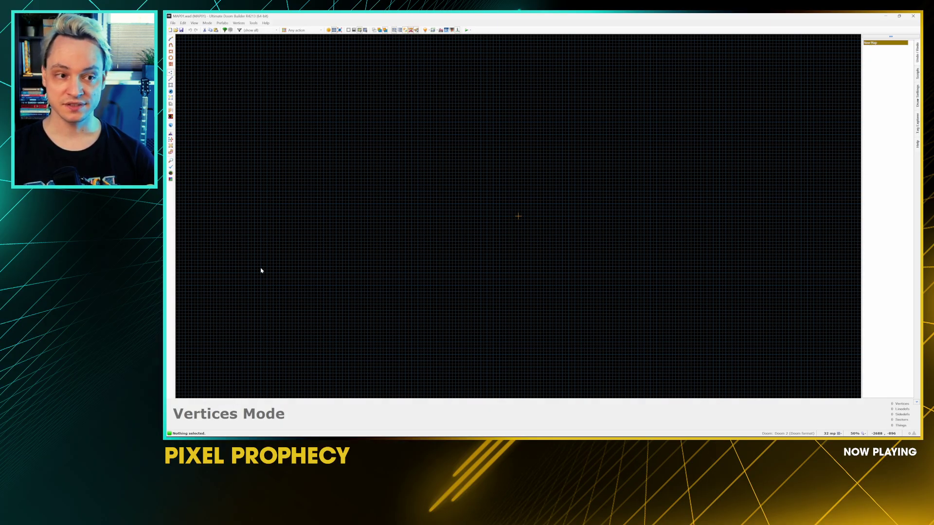
left_click(207, 23)
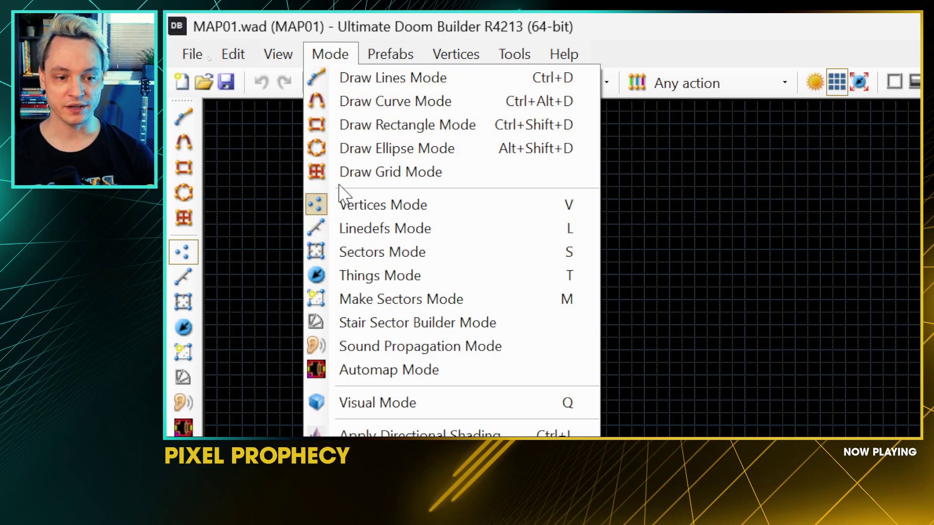
left_click(248, 215)
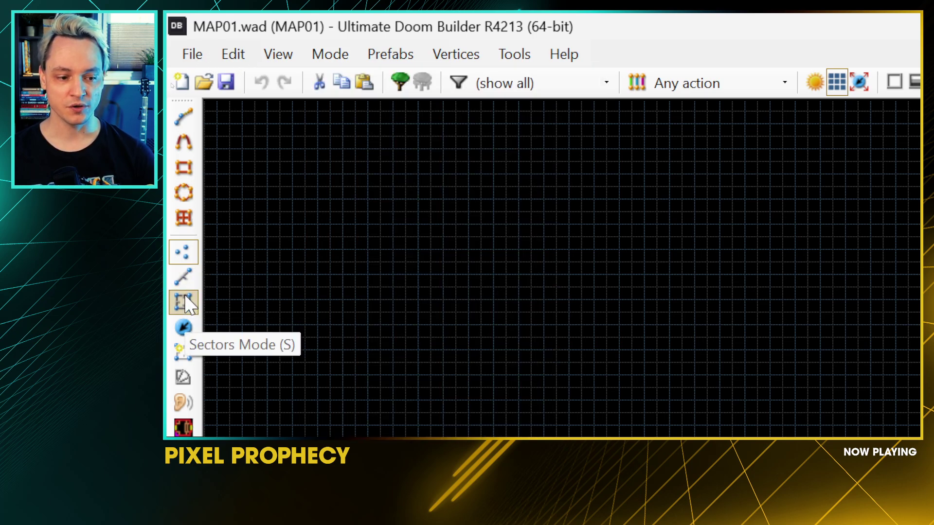
left_click(331, 54)
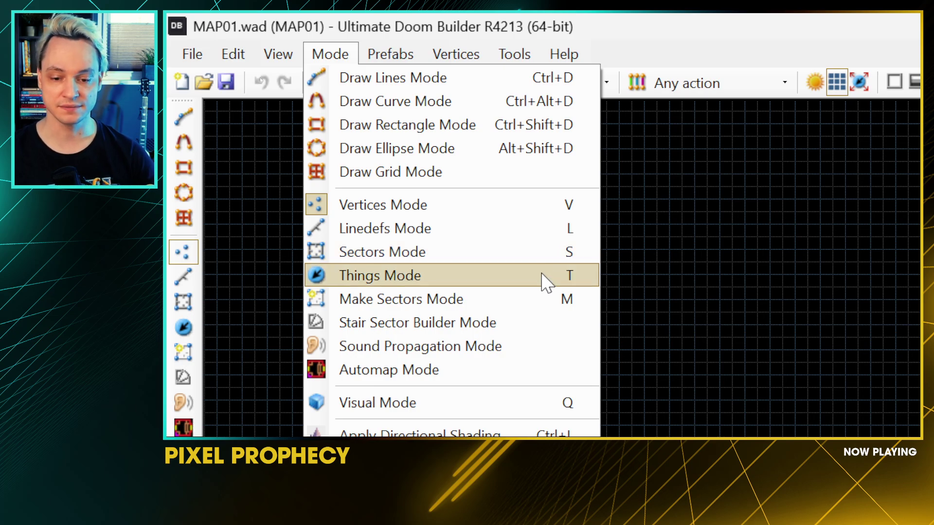
left_click(469, 207)
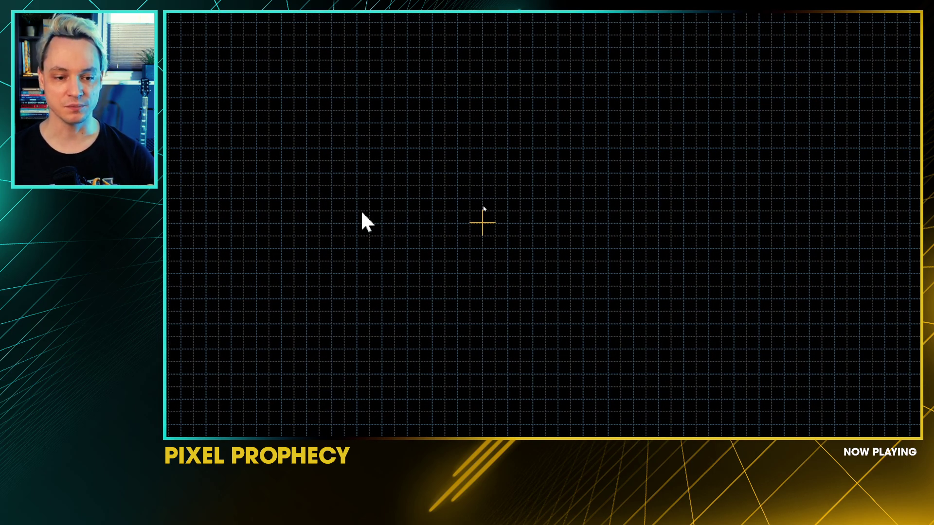
Step: Draw a closed eight-sided room around the origin with 512-unit horizontal walls, 352-unit vertical walls and about 136-unit diagonal corners
left_click(381, 123)
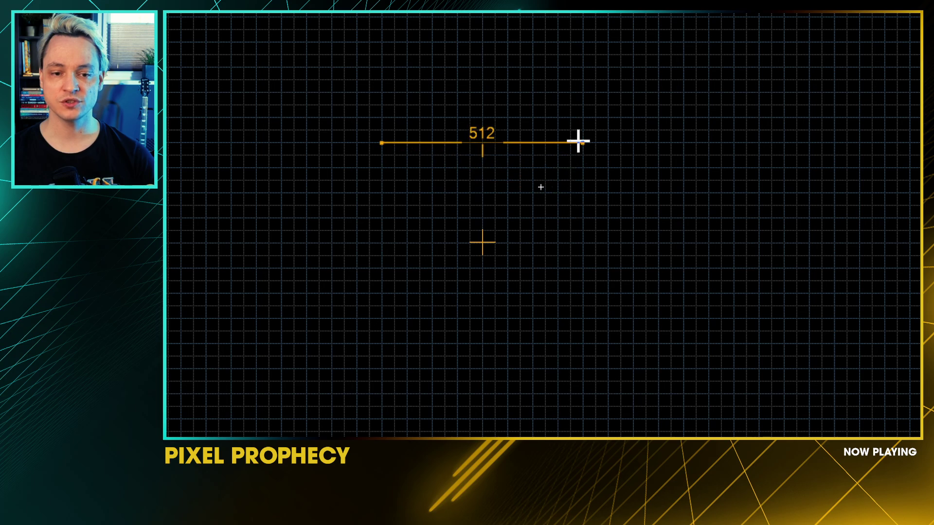
left_click(582, 142)
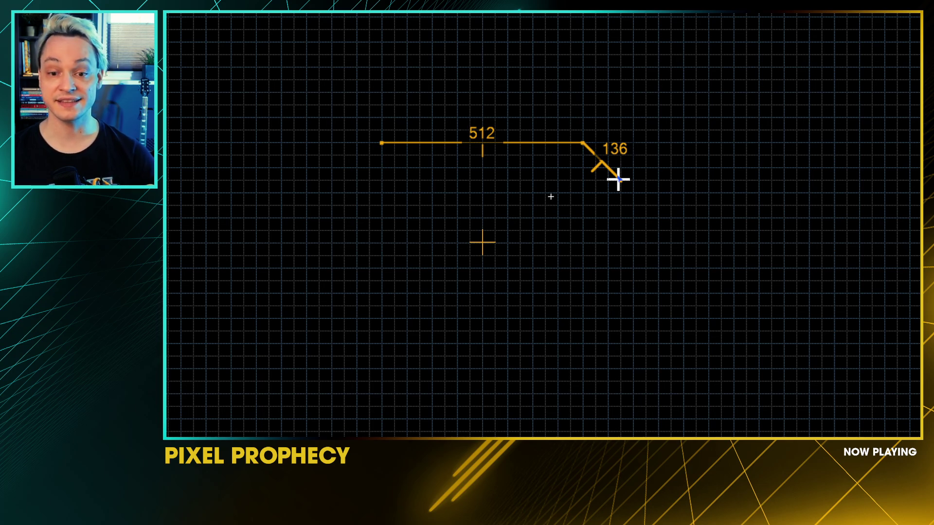
left_click(619, 180)
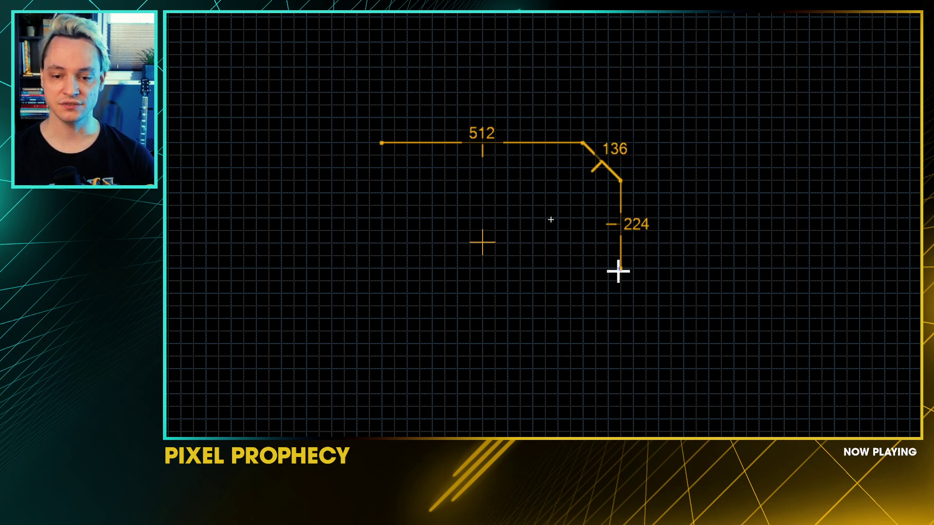
left_click(619, 315)
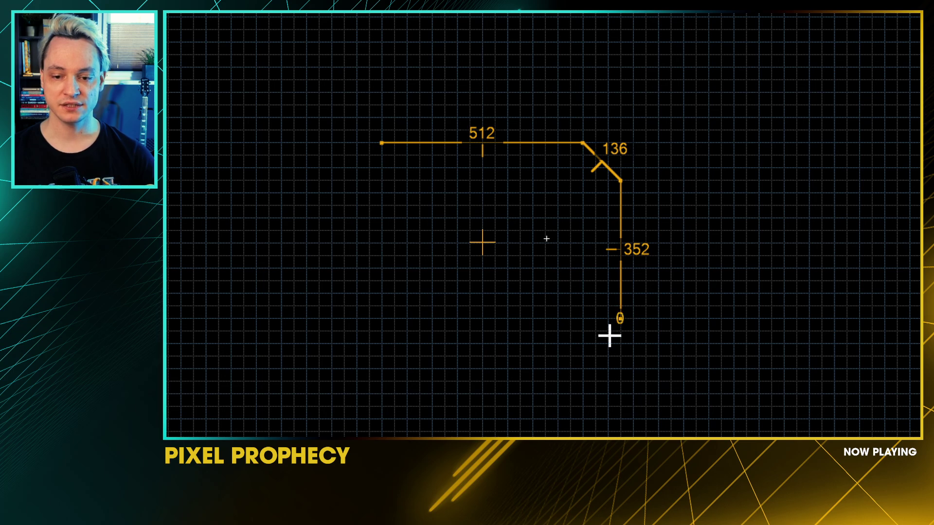
left_click(582, 356)
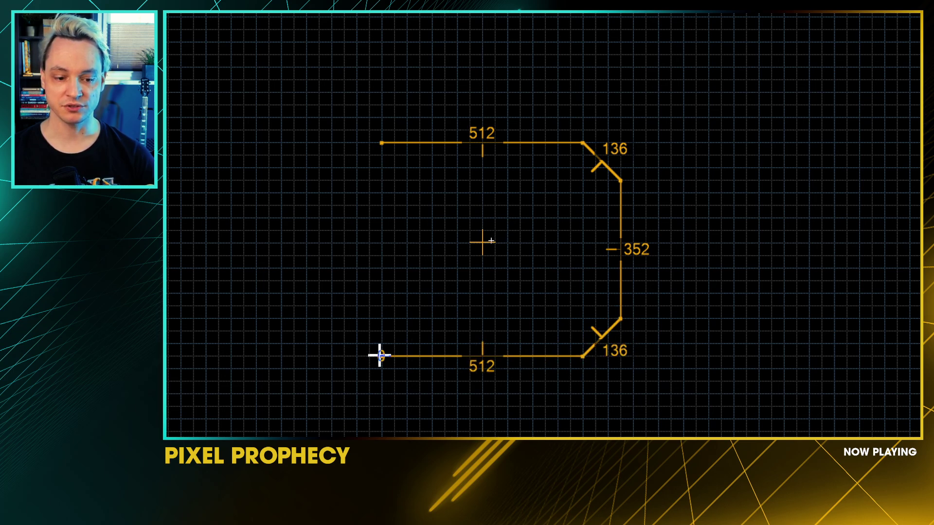
left_click(381, 356)
left_click(344, 319)
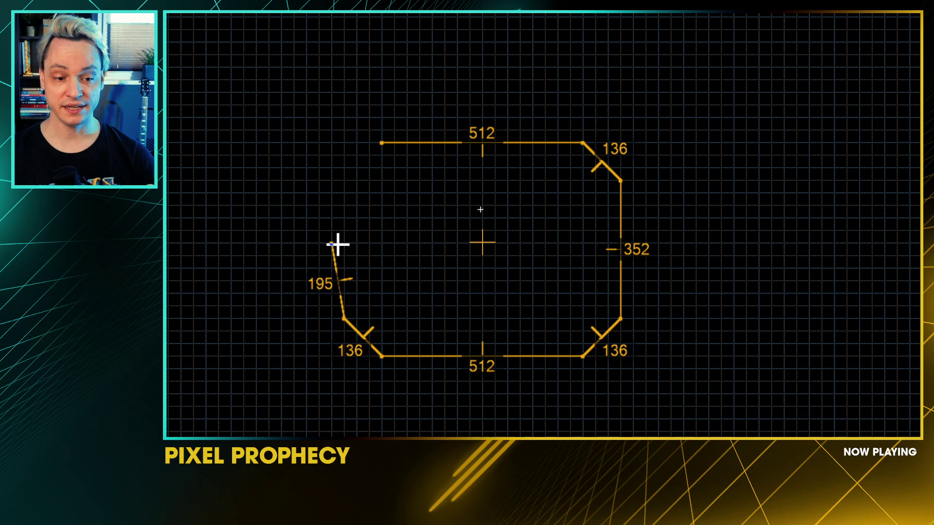
left_click(344, 181)
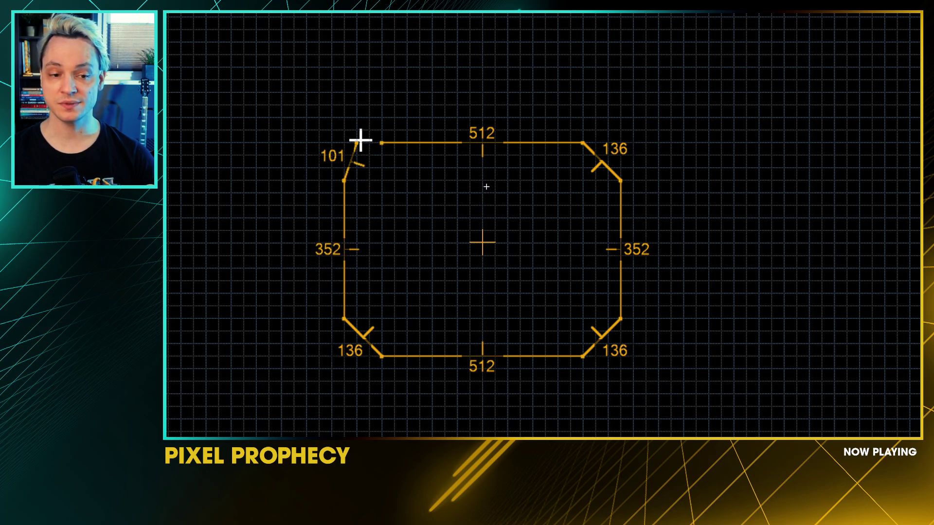
left_click(382, 143)
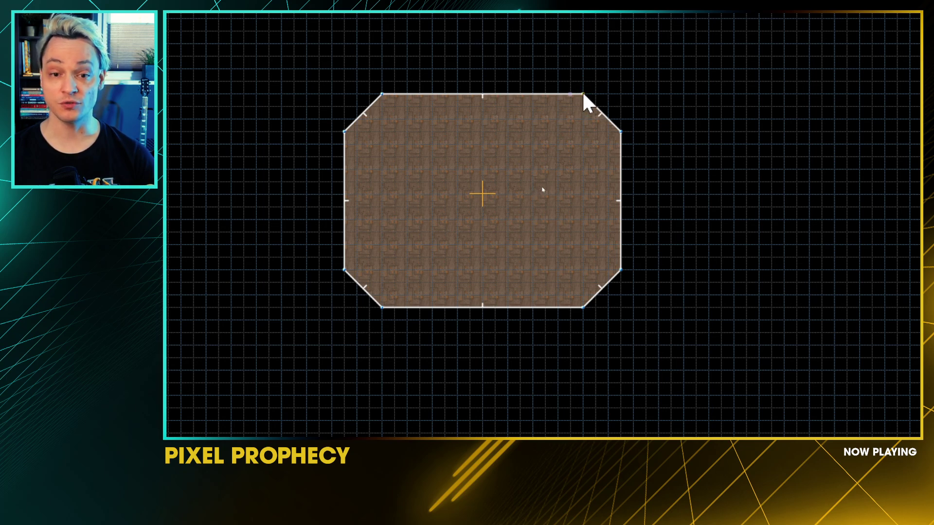
Step: Try moving the room's upper-right vertex on its own, and the four upper vertices together as one selection
mouse_move(582, 93)
left_mouse_down()
mouse_move(513, 229)
mouse_move(496, 76)
mouse_move(585, 68)
mouse_move(557, 171)
mouse_move(567, 118)
mouse_move(583, 108)
left_mouse_up()
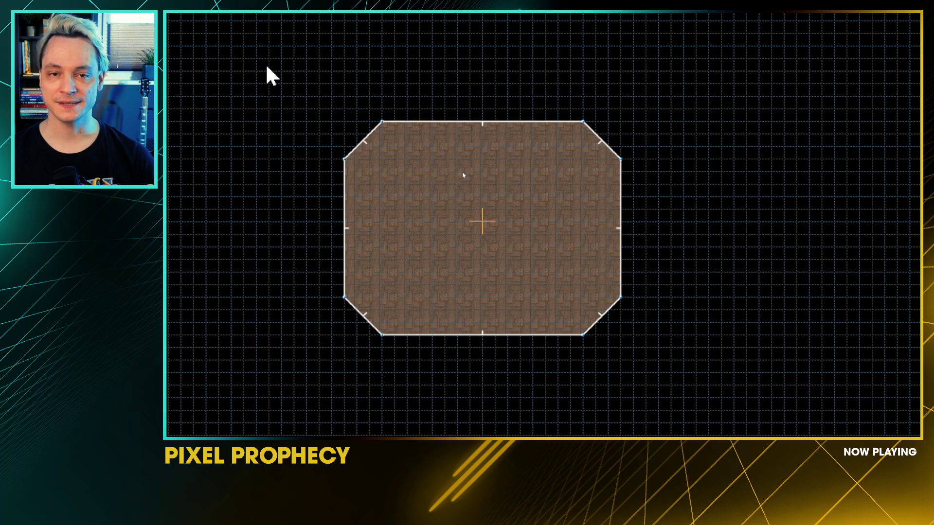
left_click_drag(271, 68, 708, 217)
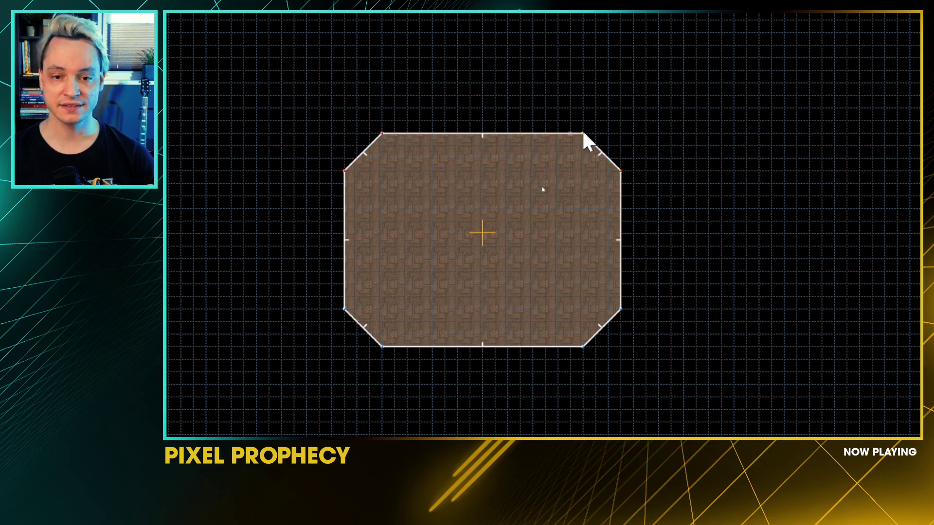
mouse_move(582, 131)
left_mouse_down()
mouse_move(694, 199)
mouse_move(532, 184)
mouse_move(550, 135)
mouse_move(588, 131)
left_mouse_up()
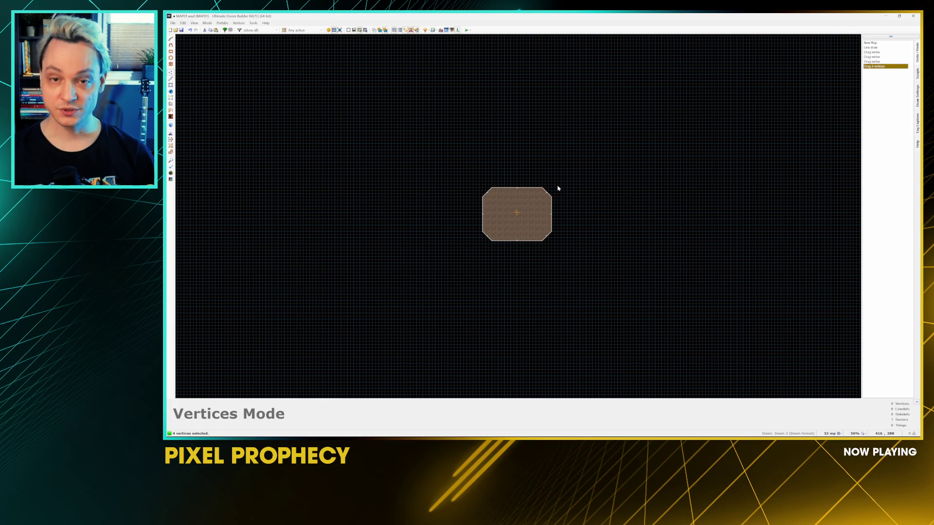
Step: Switch to Linedefs mode and try box-selecting the room's lines, ending with only the lower-left diagonal selected
key("l")
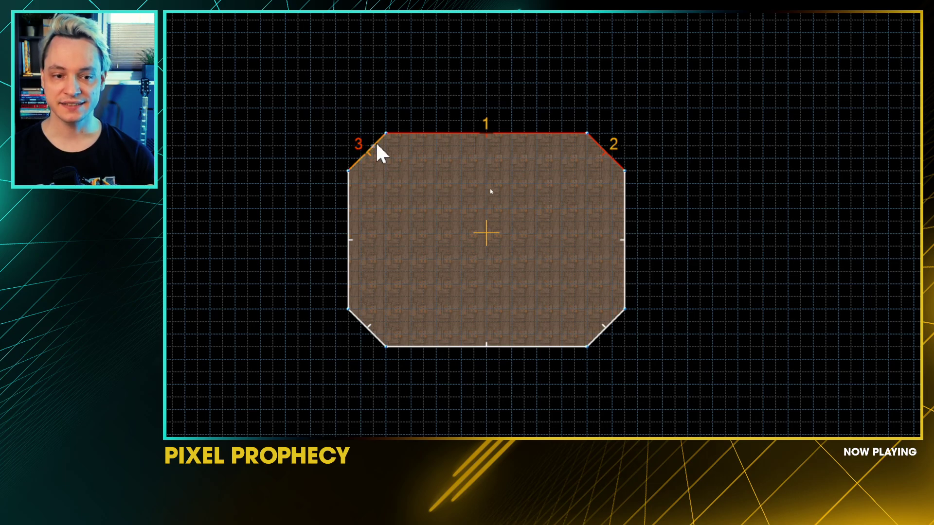
left_click_drag(676, 77, 572, 362)
left_click_drag(329, 374, 423, 298)
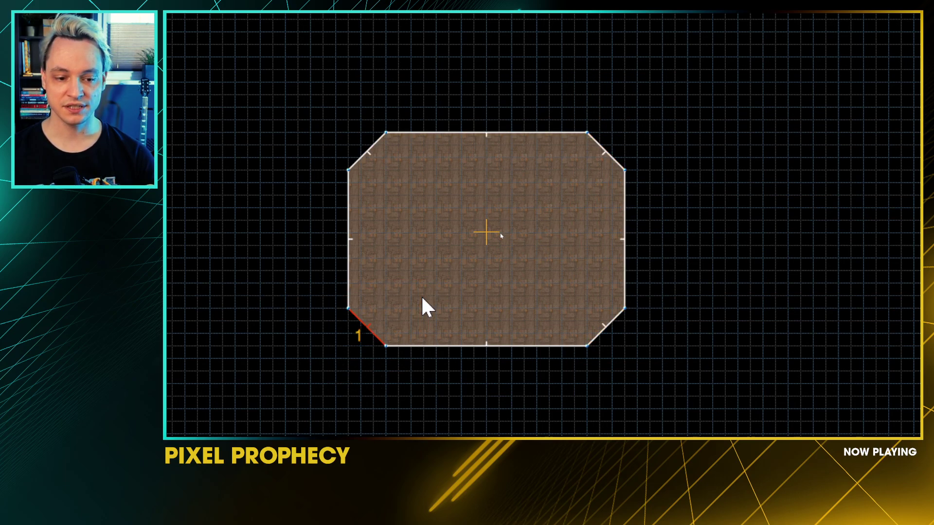
Step: Try selecting every linedef except the bottom and lower-left ones in sequence, and clear the selection
left_click_drag(279, 87, 383, 173)
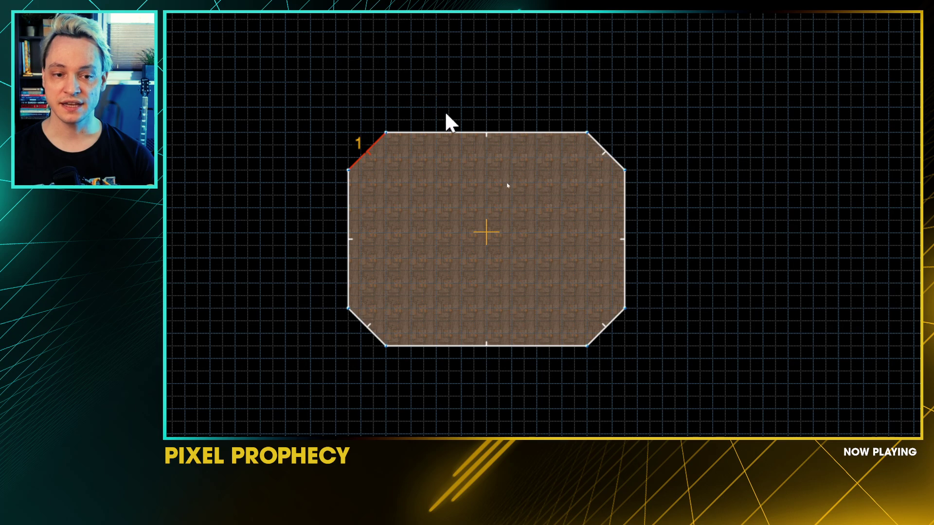
left_click(448, 130)
left_click(599, 144)
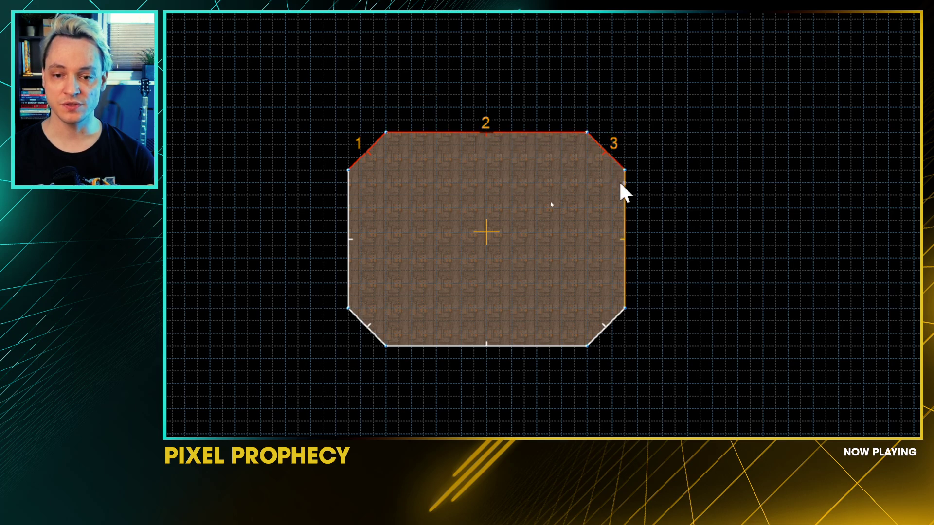
left_click(625, 214)
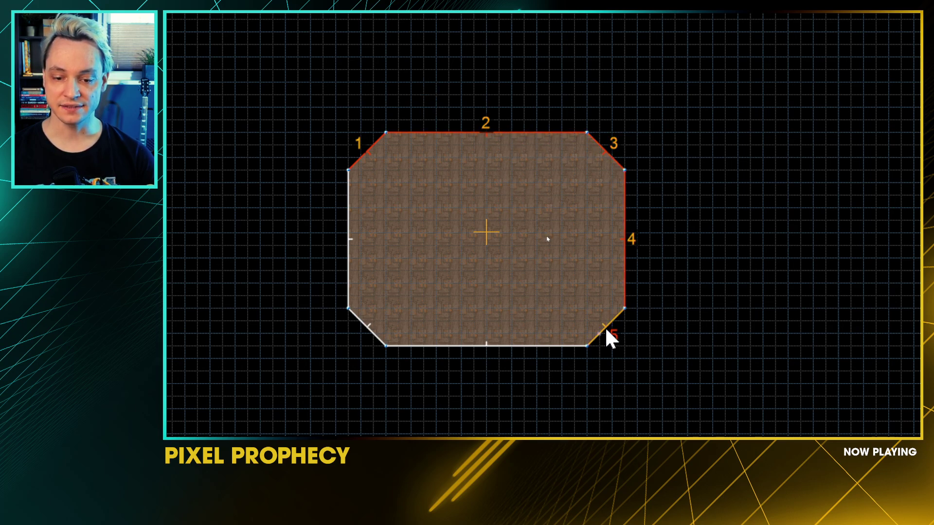
left_click(606, 330)
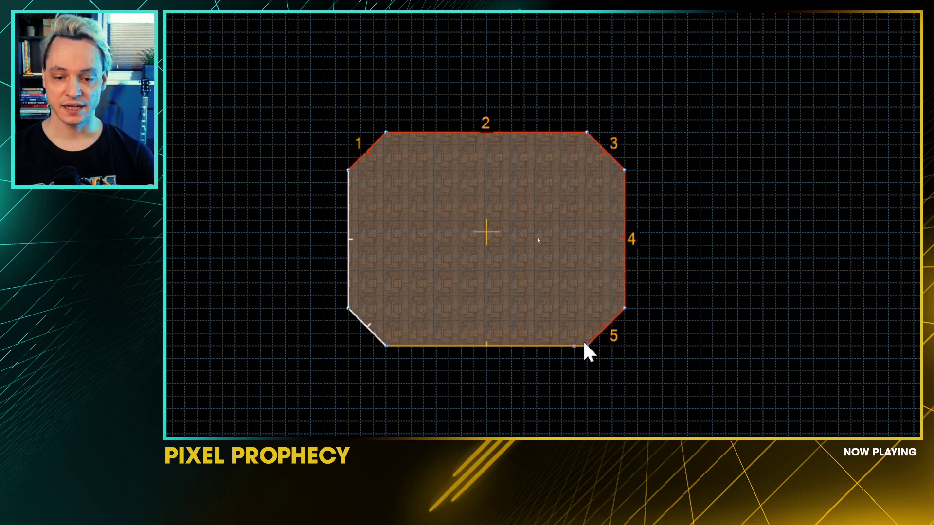
left_click(346, 223)
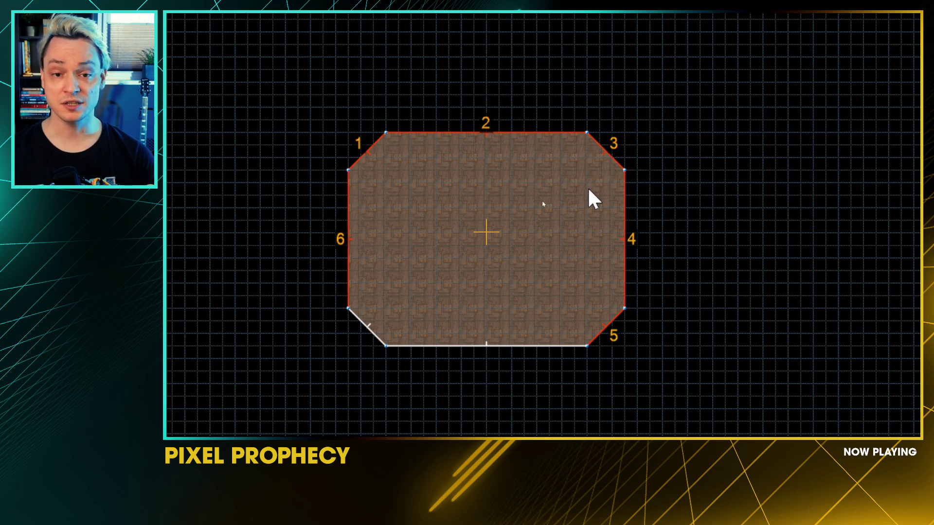
mouse_move(602, 150)
left_mouse_down()
mouse_move(662, 114)
mouse_move(715, 169)
mouse_move(549, 142)
mouse_move(552, 87)
mouse_move(630, 165)
mouse_move(601, 153)
left_mouse_up()
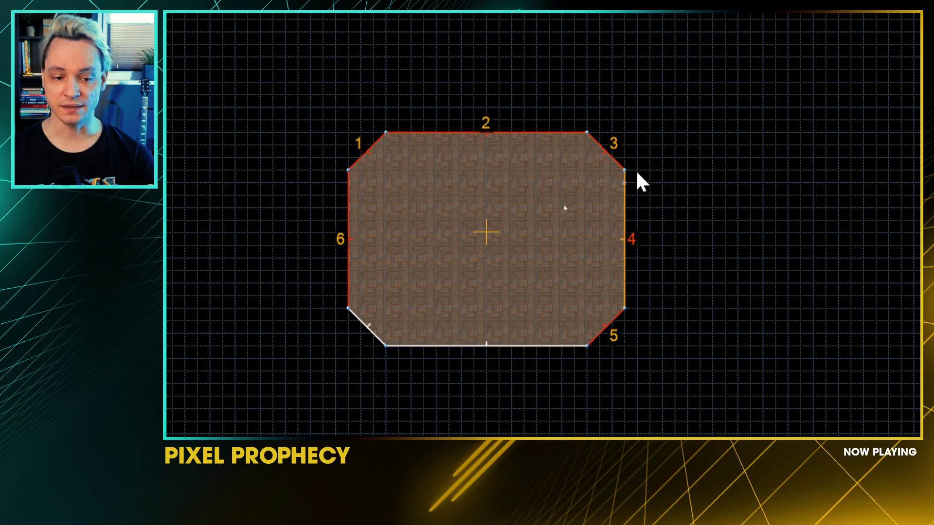
left_click(718, 267)
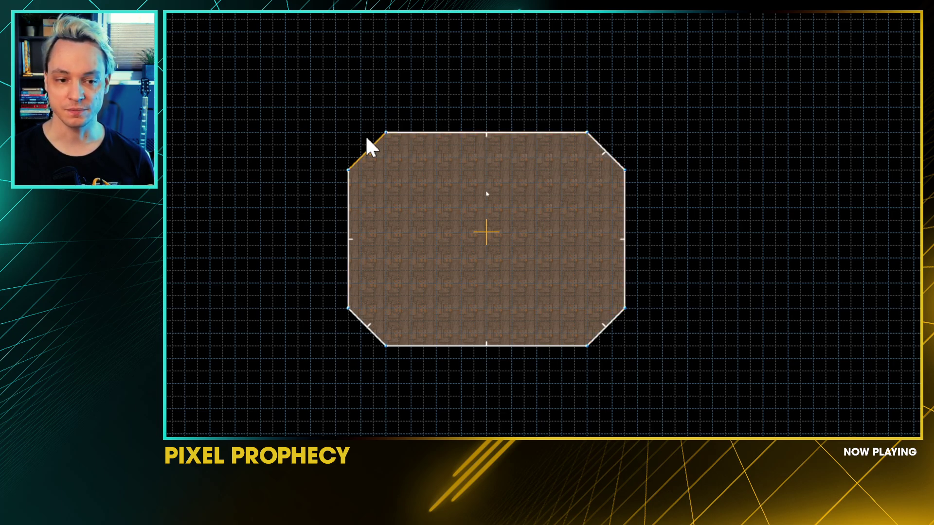
Step: Try selecting the three upper linedefs in one sweep and clear the selection
mouse_move(468, 132)
left_mouse_down()
mouse_move(487, 72)
mouse_move(545, 122)
mouse_move(471, 134)
mouse_move(600, 87)
mouse_move(472, 135)
left_mouse_up()
left_click_drag(370, 136, 682, 216)
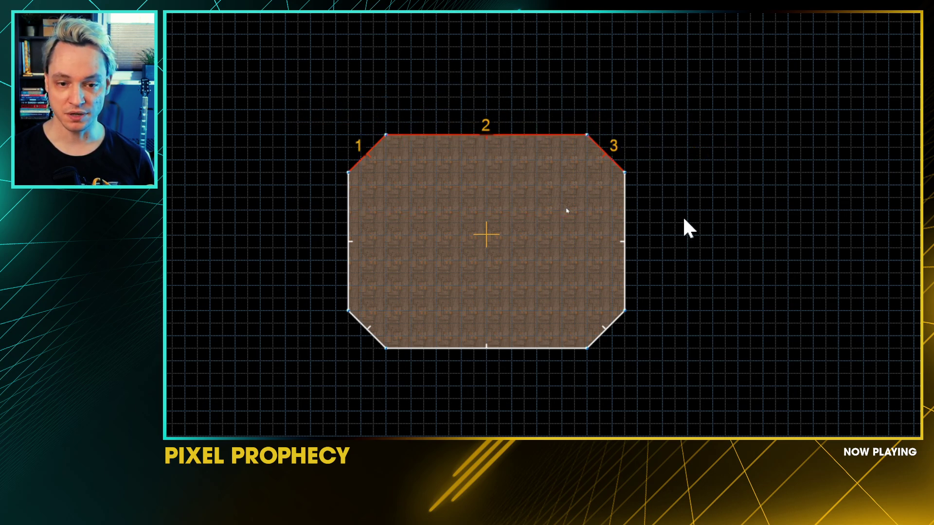
key("c")
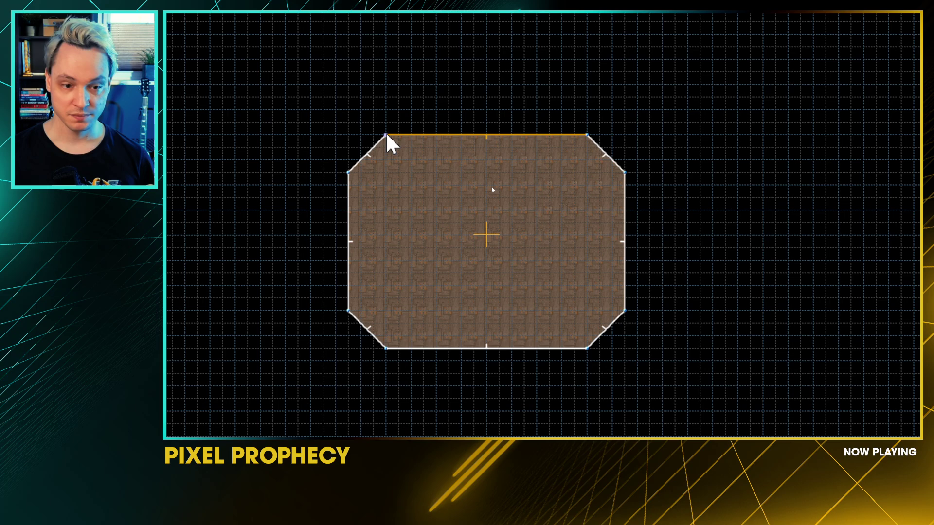
Step: Try selecting the three upper linedefs and the right wall one by one, and clear the selection
left_click(362, 157)
left_click(481, 134)
left_click(617, 162)
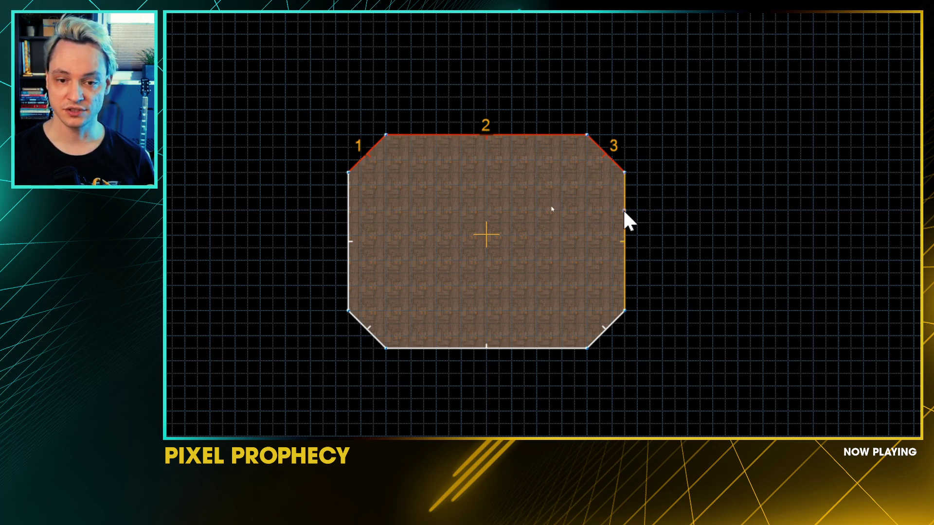
left_click(624, 219)
key("c")
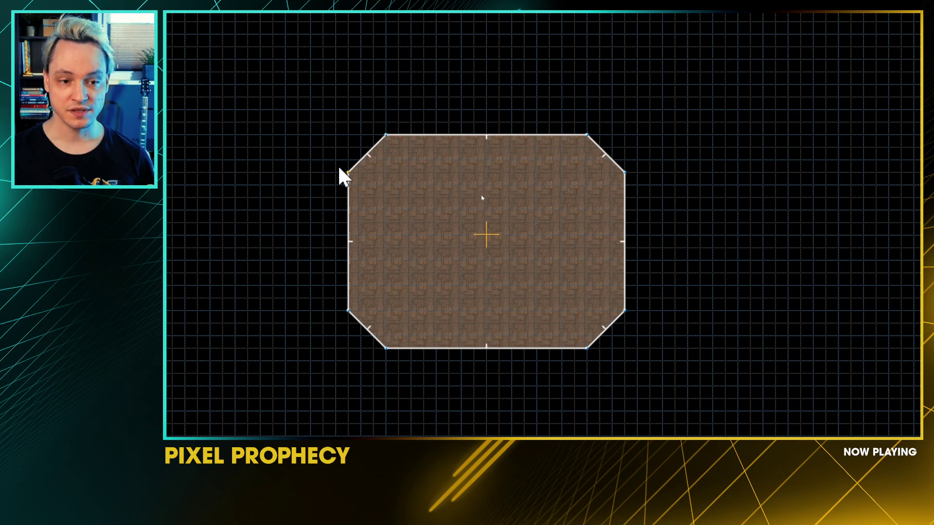
Step: In Vertices mode, try moving the four upper vertices and the upper lower-right corner vertex together, and undo the move
left_click(348, 173)
left_click(385, 135)
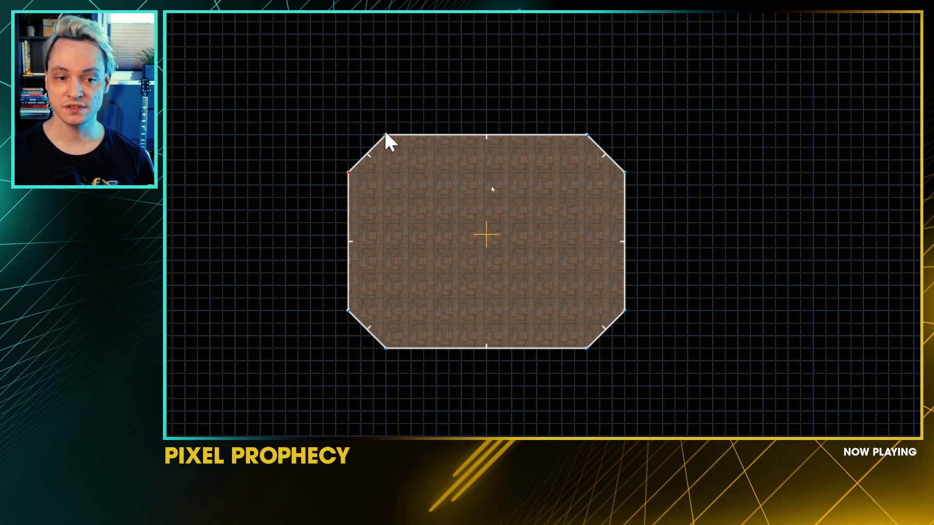
left_click(587, 135)
left_click(625, 173)
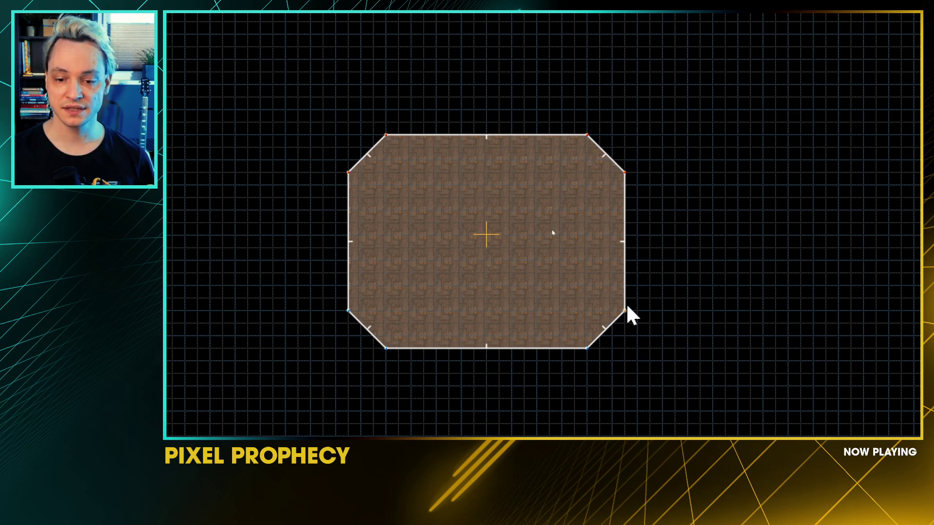
left_click_drag(624, 309, 750, 261)
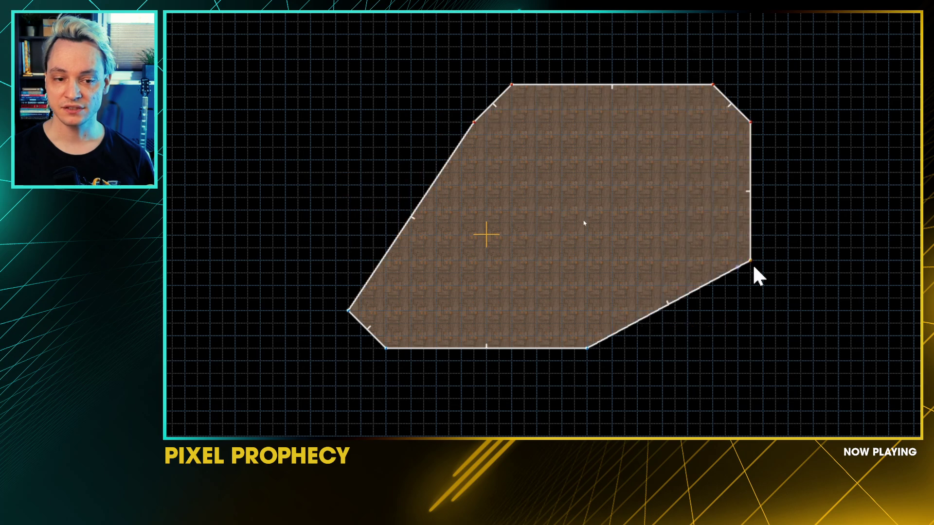
key("ctrl+z")
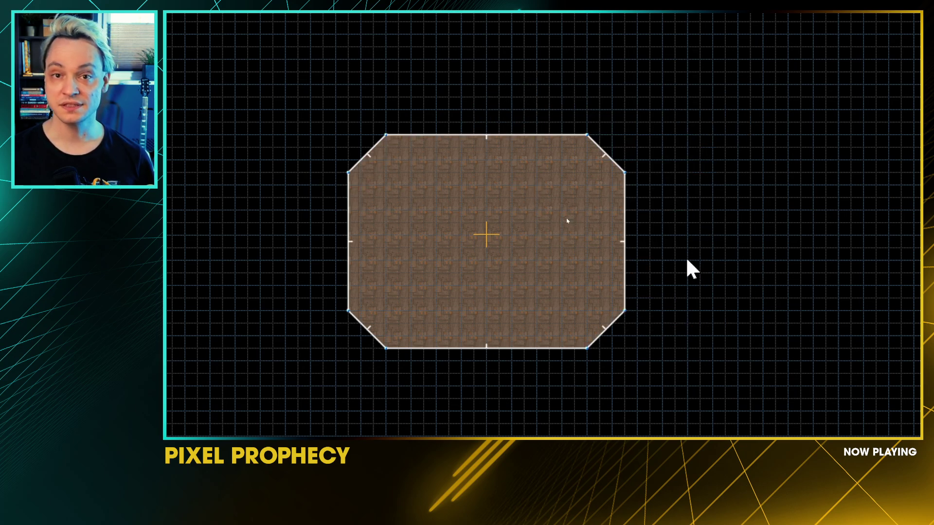
Step: Switch to Sectors mode and try selecting and deselecting the whole room sector
left_click(514, 233)
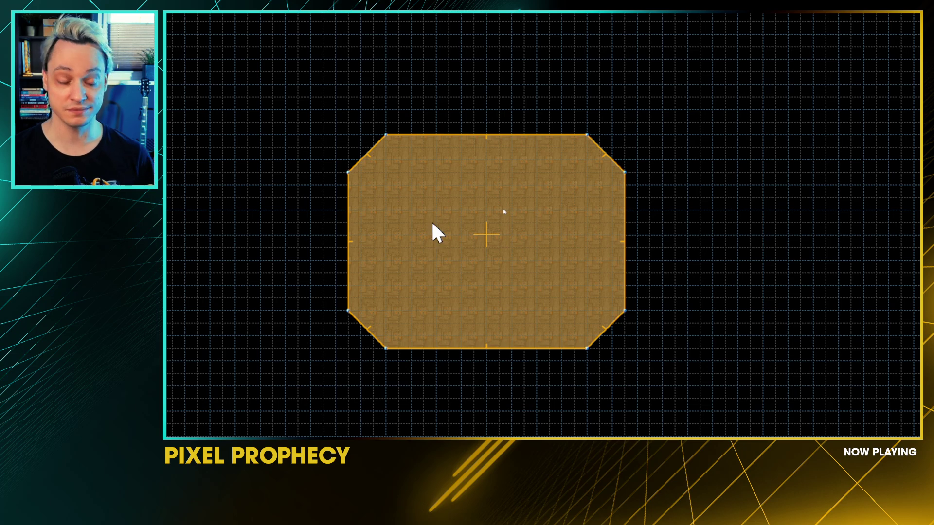
left_click(640, 168)
left_click(596, 189)
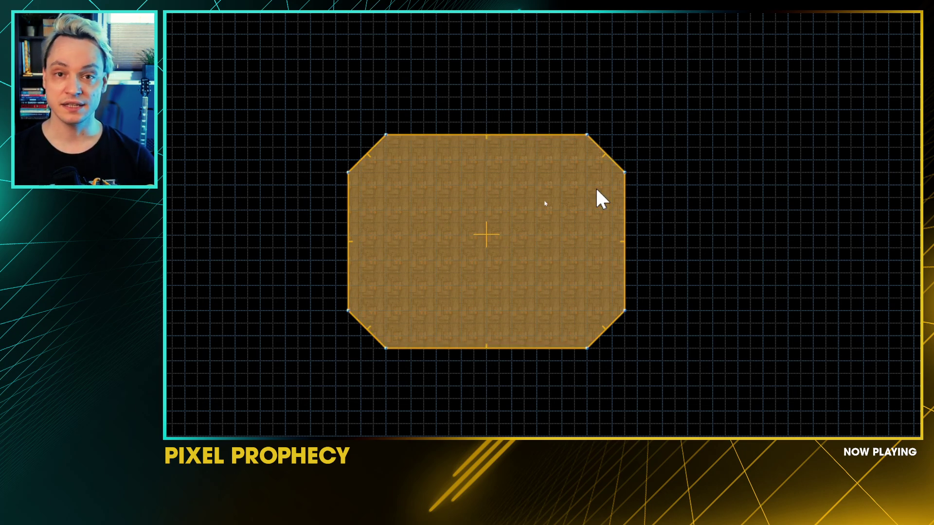
left_click(432, 224)
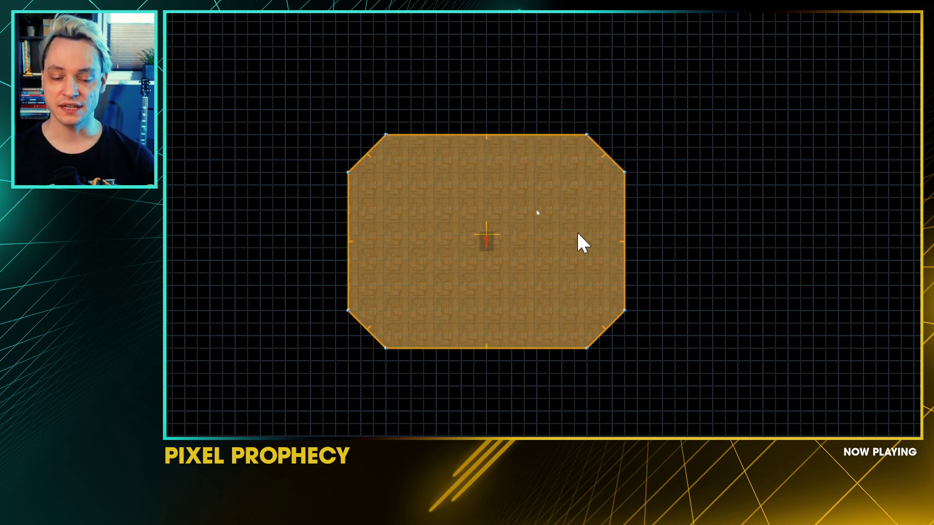
mouse_move(479, 251)
left_mouse_down()
mouse_move(492, 284)
mouse_move(474, 254)
left_mouse_up()
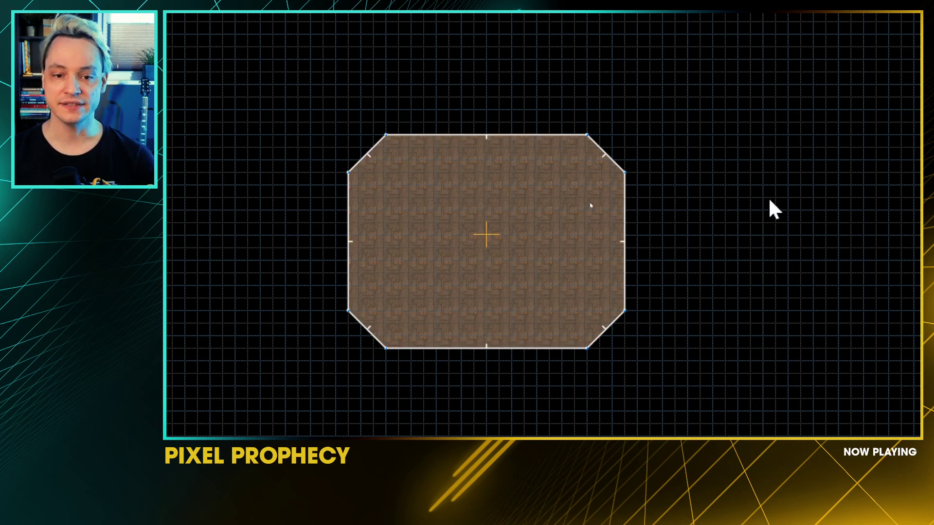
scroll(467, 245, "down", 2)
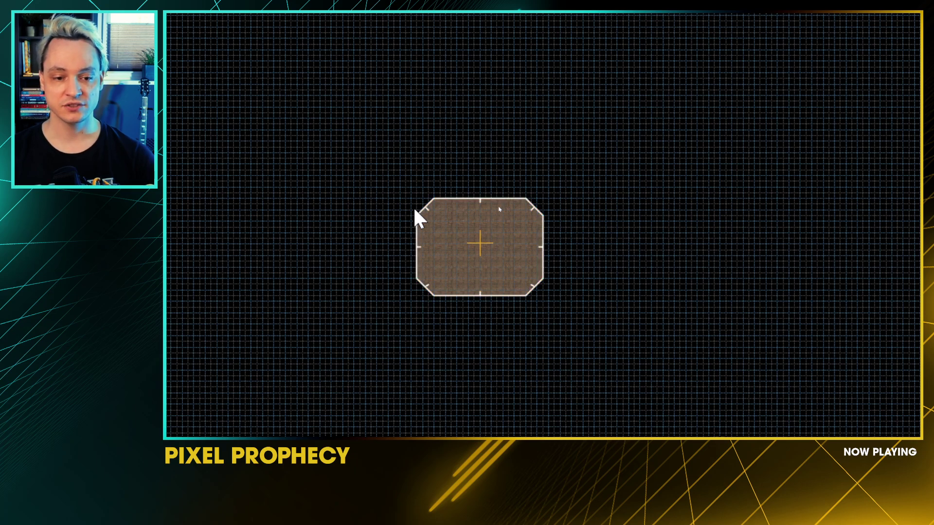
scroll(412, 258, "up", 3)
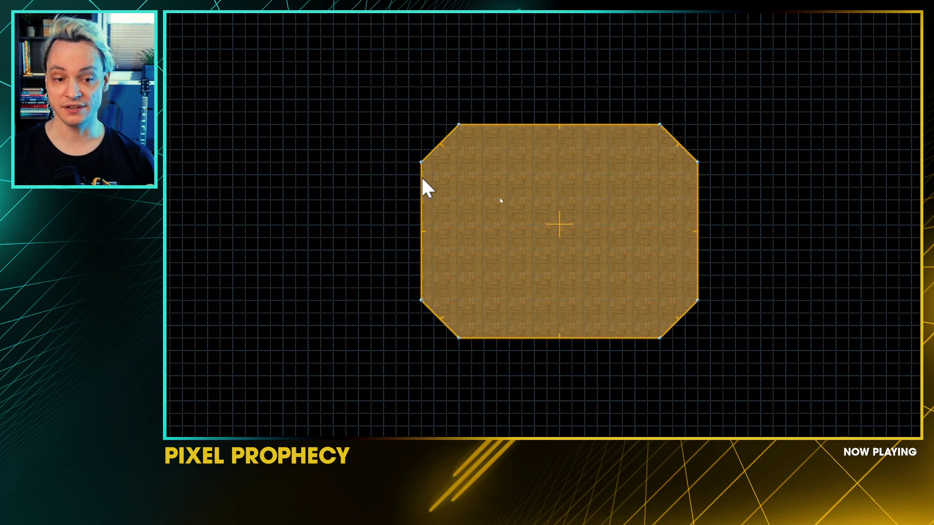
key("Left")
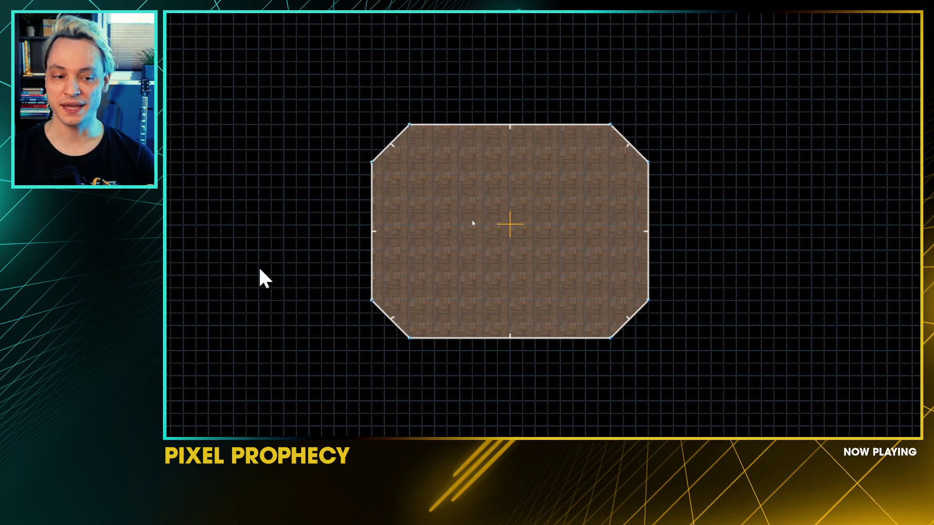
left_click(400, 151)
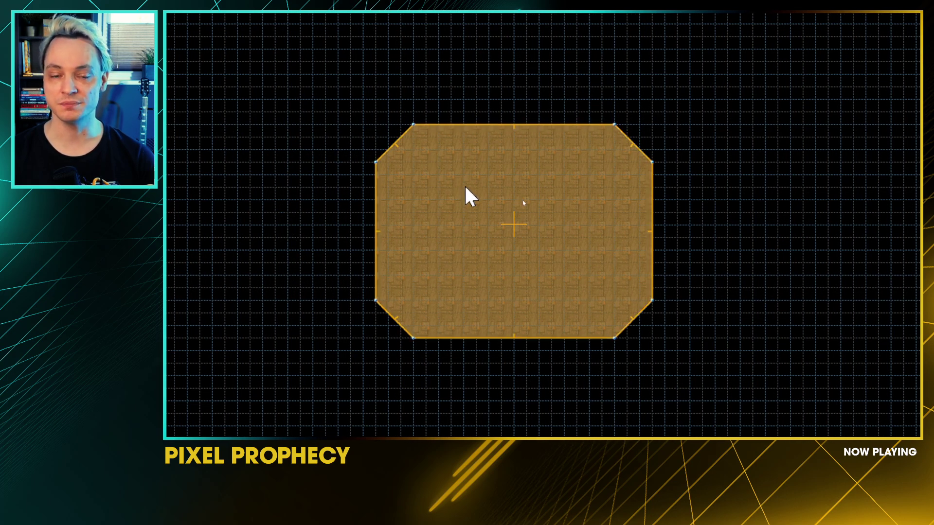
left_click(371, 187)
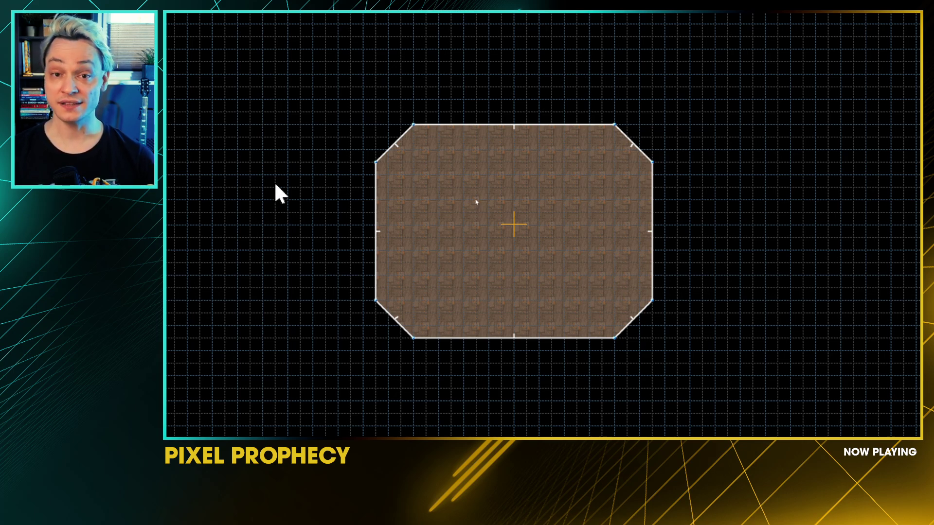
key("Left")
key("Up")
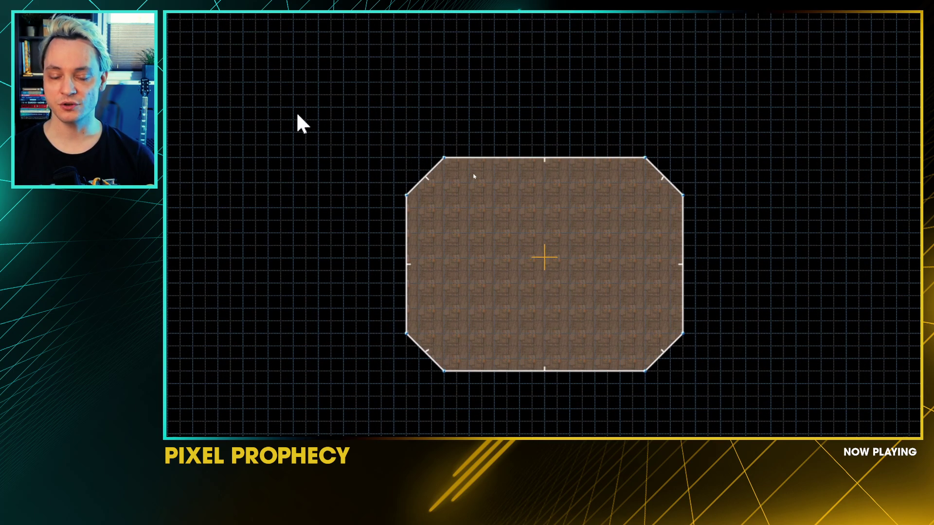
Step: Draw a rectangle inside the room, its sides aligned with the corner vertices, about 512 units wide and 352 units tall
left_click(423, 210)
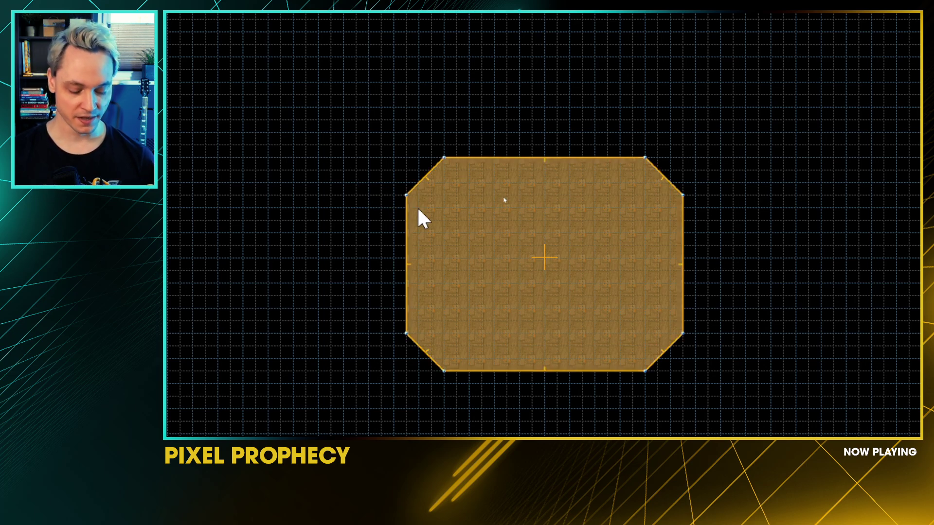
key("Escape")
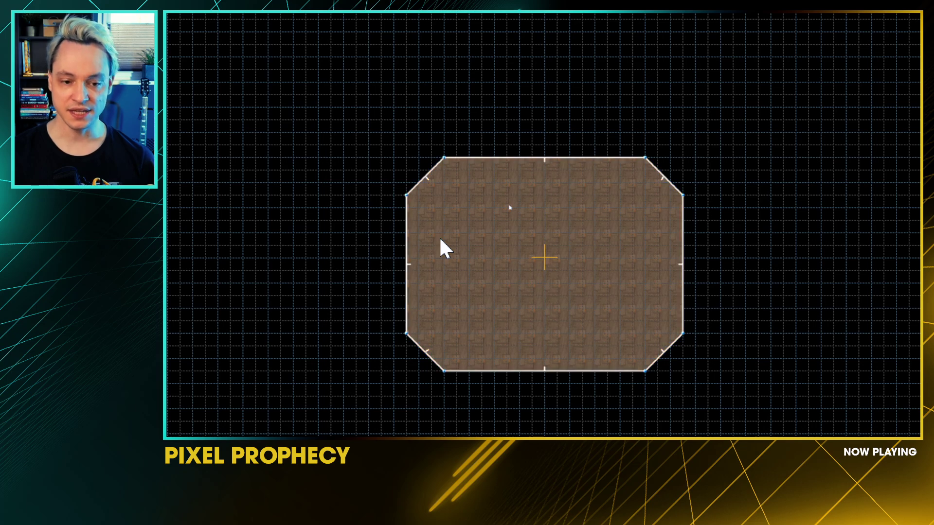
mouse_move(444, 195)
left_mouse_down()
mouse_move(427, 327)
mouse_move(655, 336)
mouse_move(638, 217)
mouse_move(646, 187)
mouse_move(444, 195)
left_mouse_up()
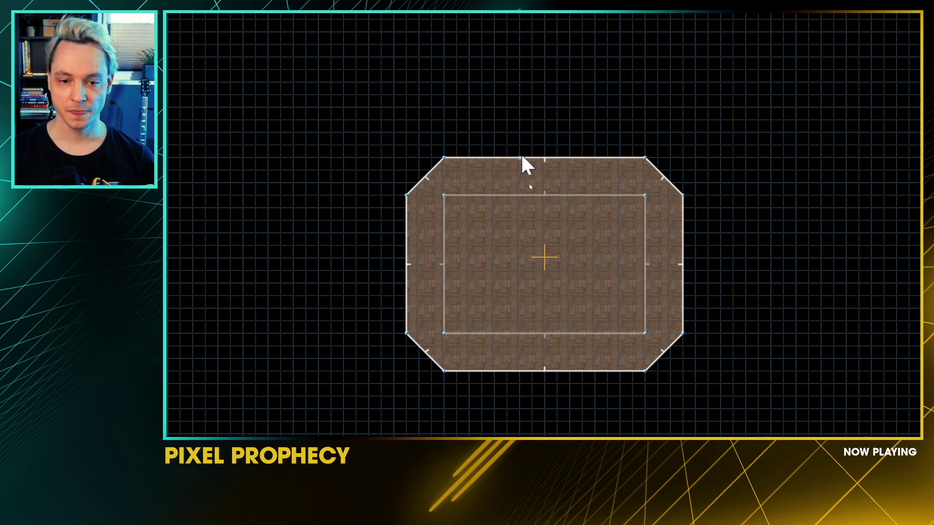
Step: Draw a 128-unit-wide, 512-unit-tall rectangle crossing the inner rectangle and extending beyond the room's upper wall
scroll(528, 166, "up", 2)
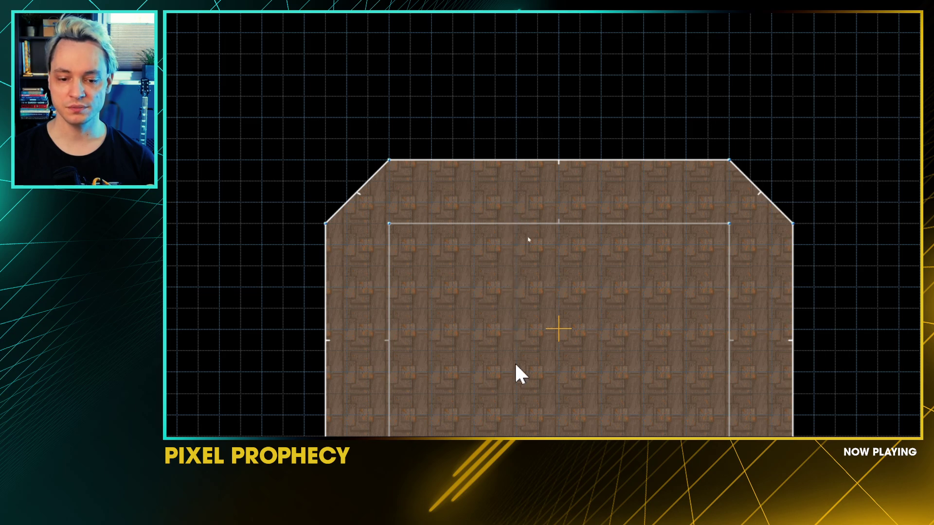
scroll(519, 375, "down", 3)
scroll(516, 375, "down", 1)
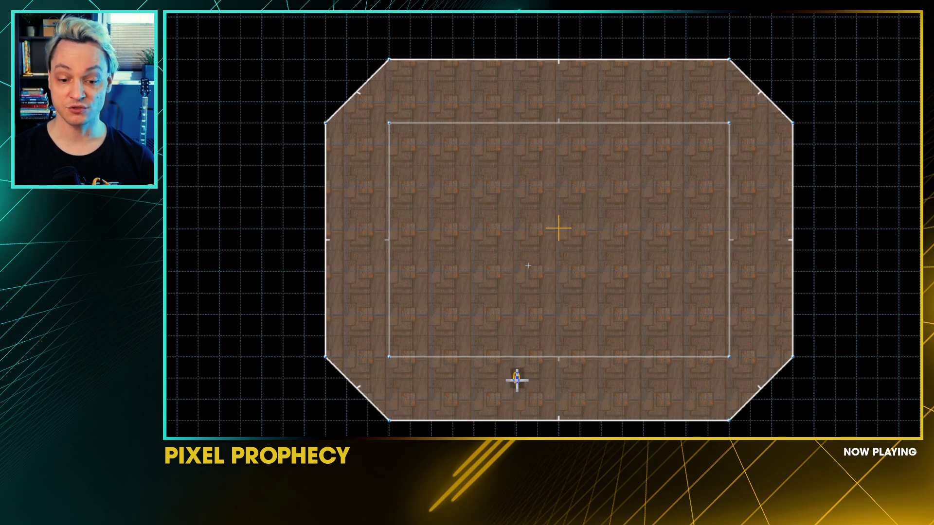
left_click_drag(517, 377, 514, 103)
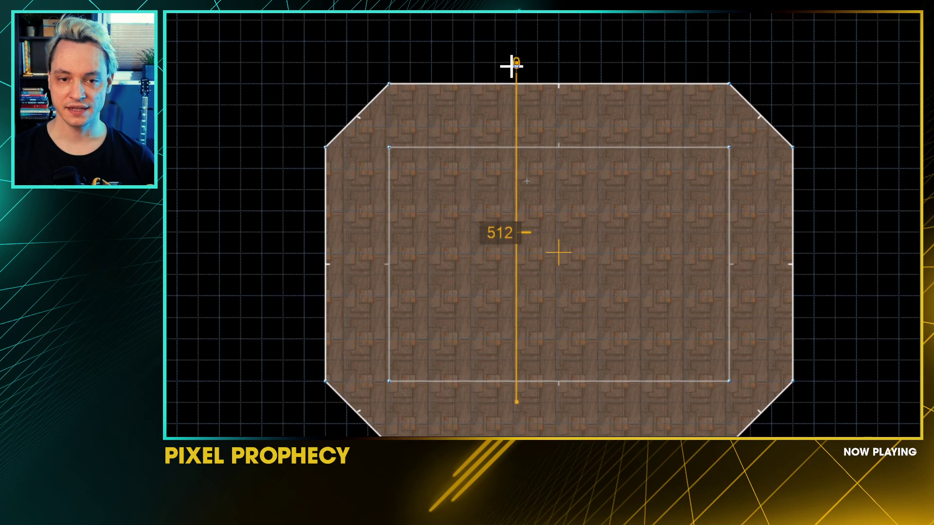
left_click(512, 67)
left_click(603, 71)
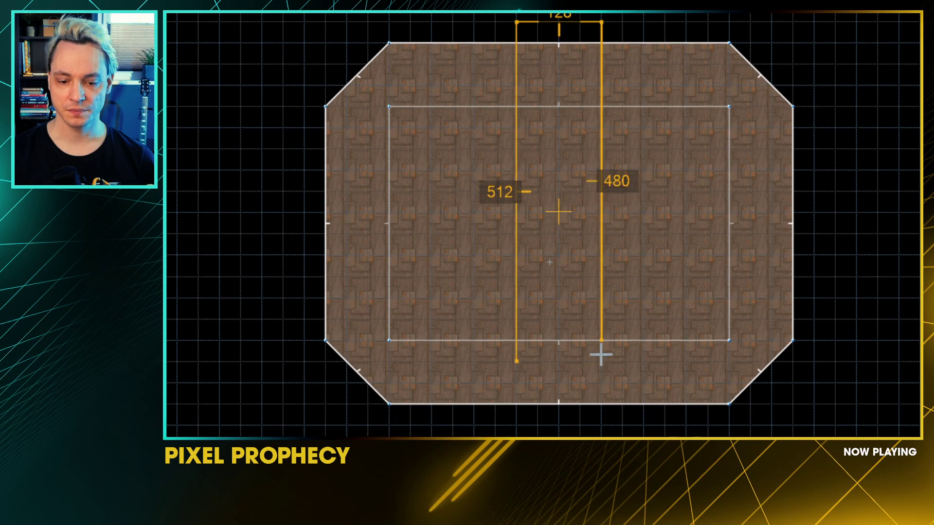
left_click(601, 362)
left_click(515, 362)
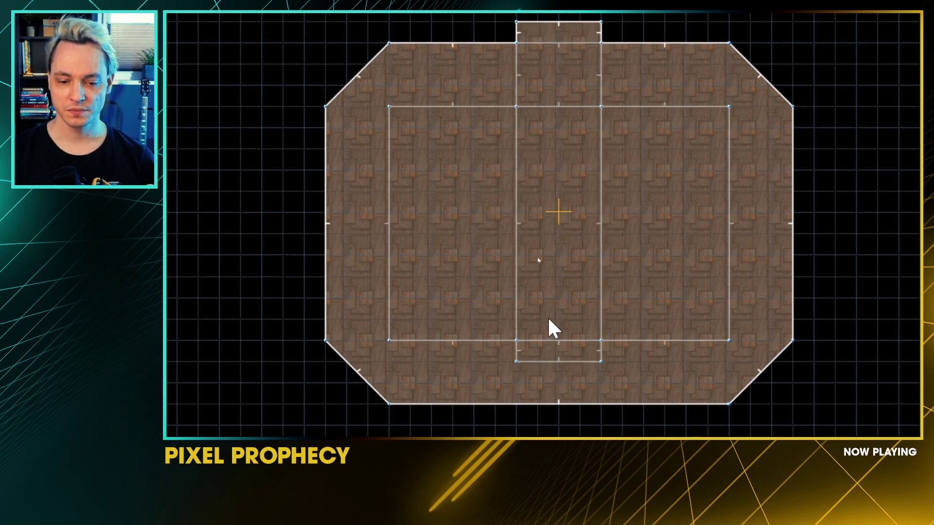
Step: Switch to Vertices mode and look through the available editing modes, including Visual Mode
scroll(550, 308, "down", 2)
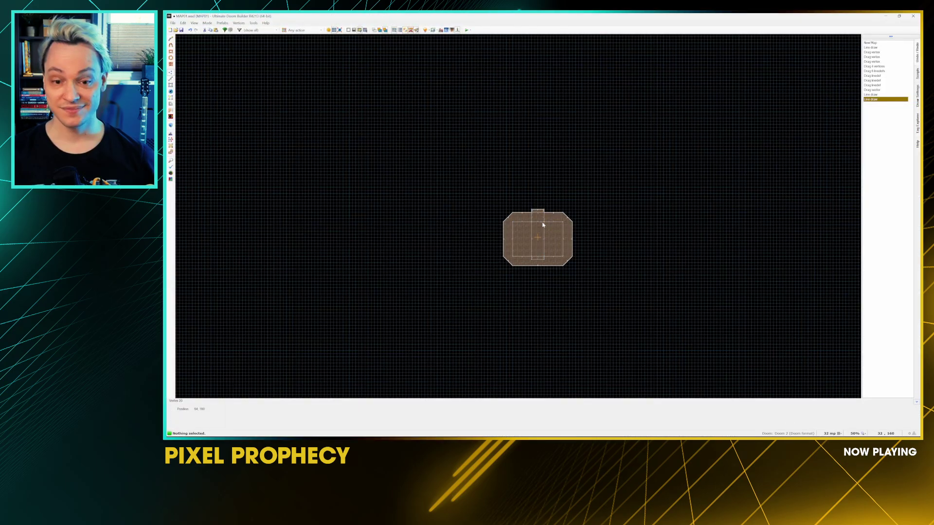
key("v")
scroll(542, 253, "up", 5)
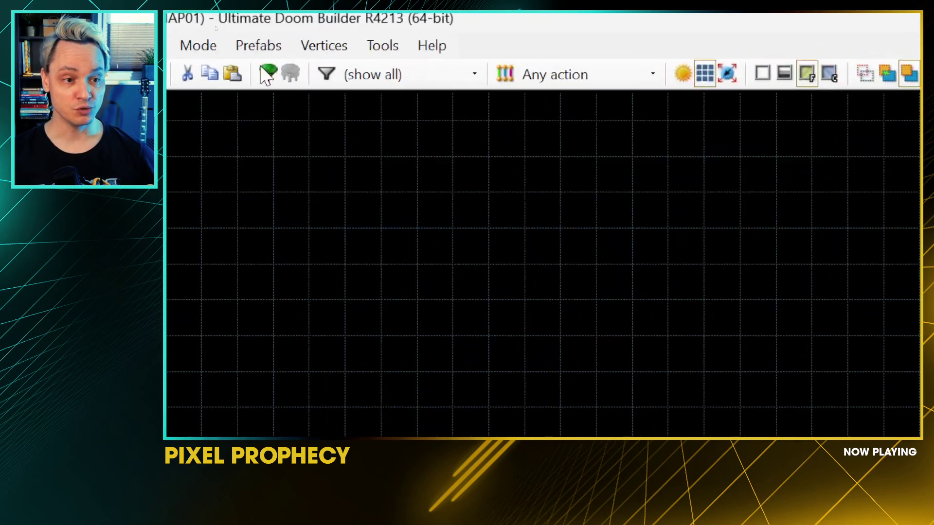
left_click(207, 23)
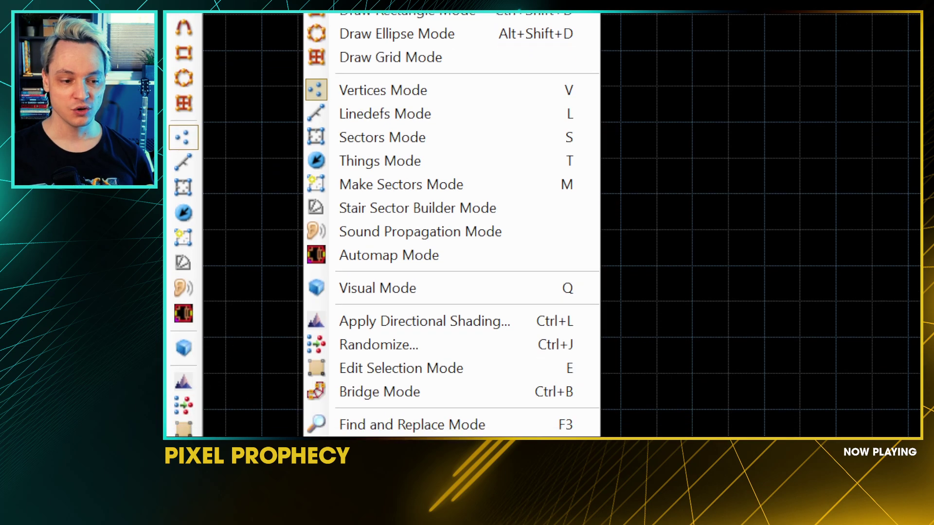
key("Escape")
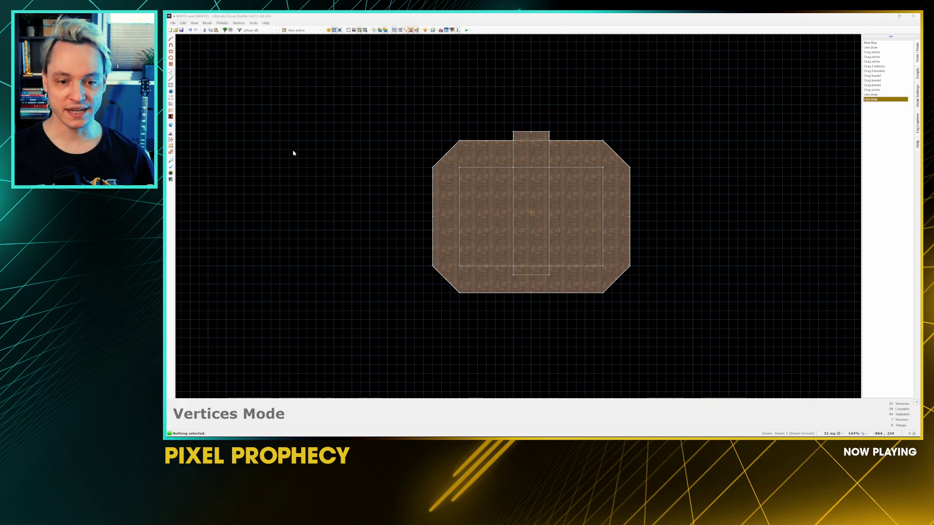
Step: Enter Visual Mode and fly in and out of the room to view its walls and floor in 3D
key("q")
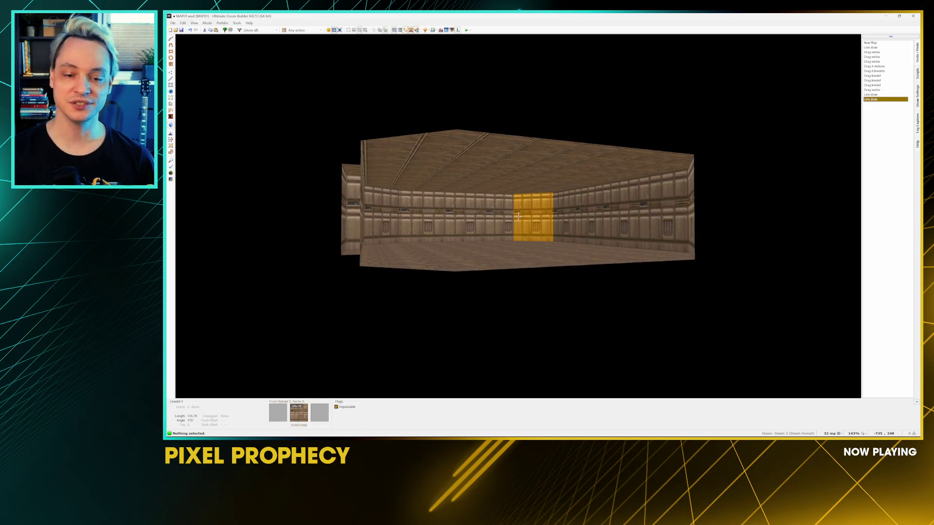
key("w")
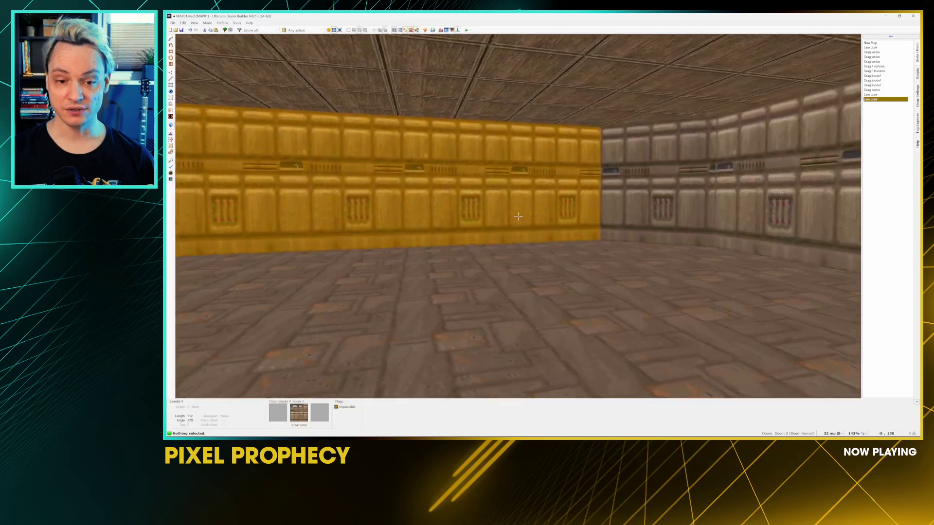
key("s")
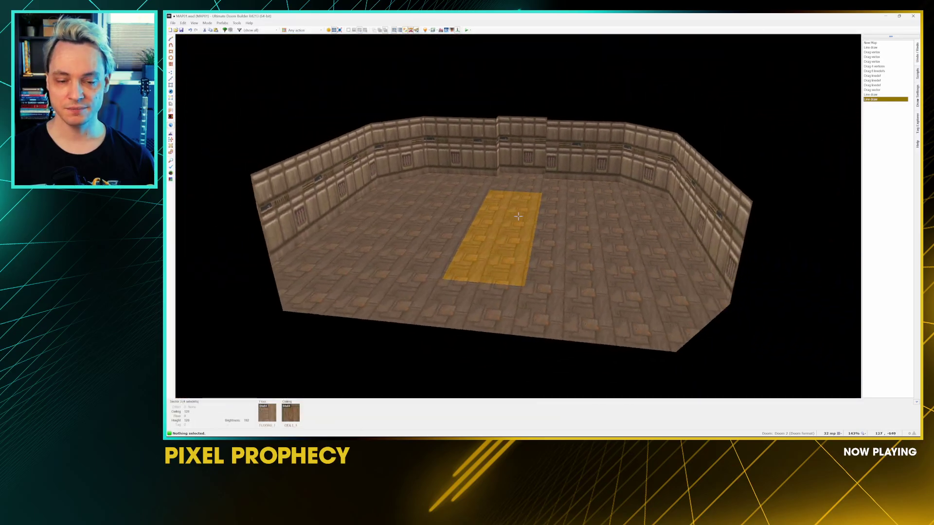
key("d")
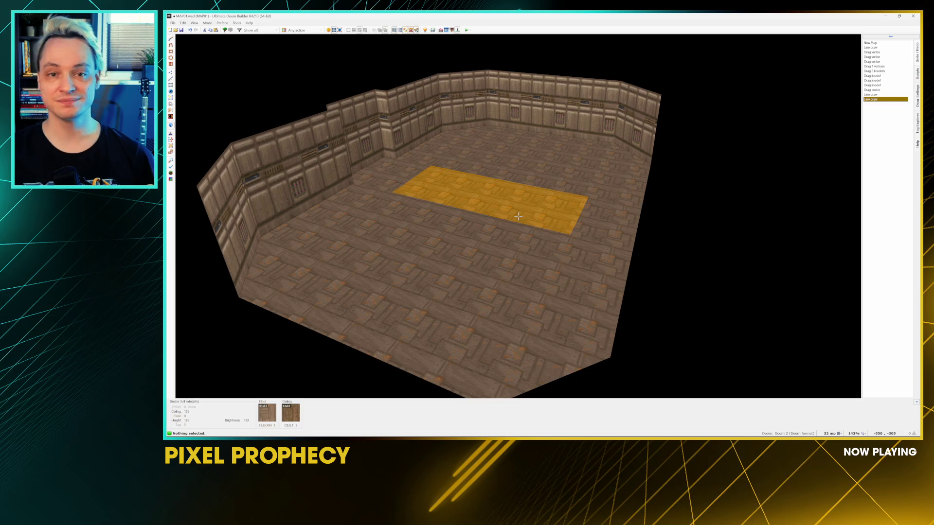
key("w")
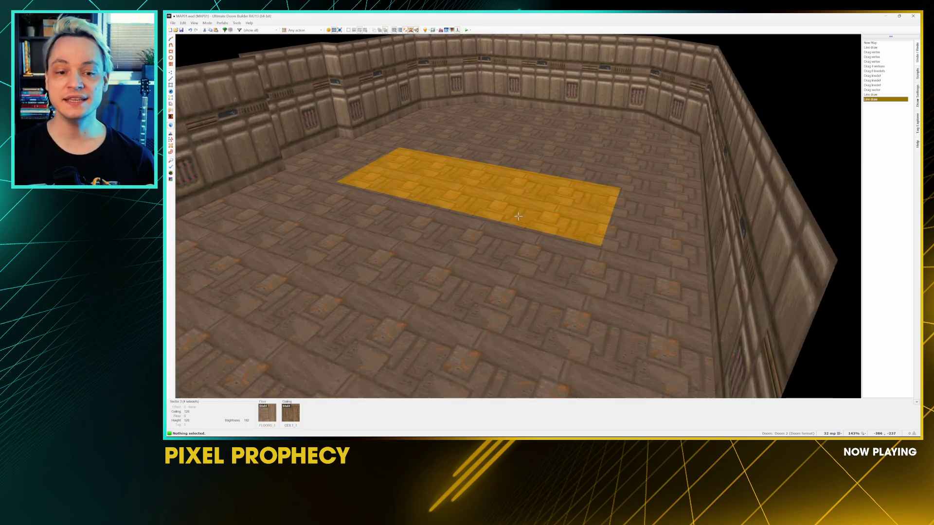
key("s")
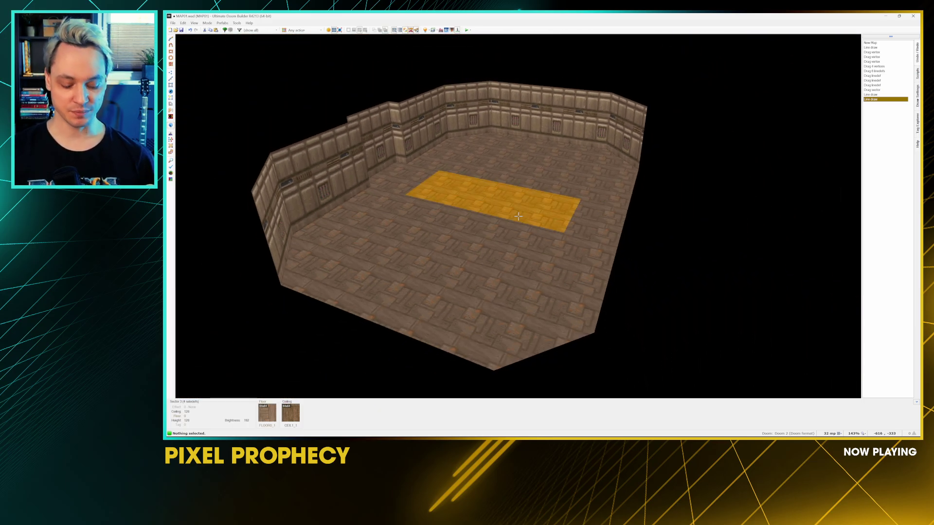
key("a")
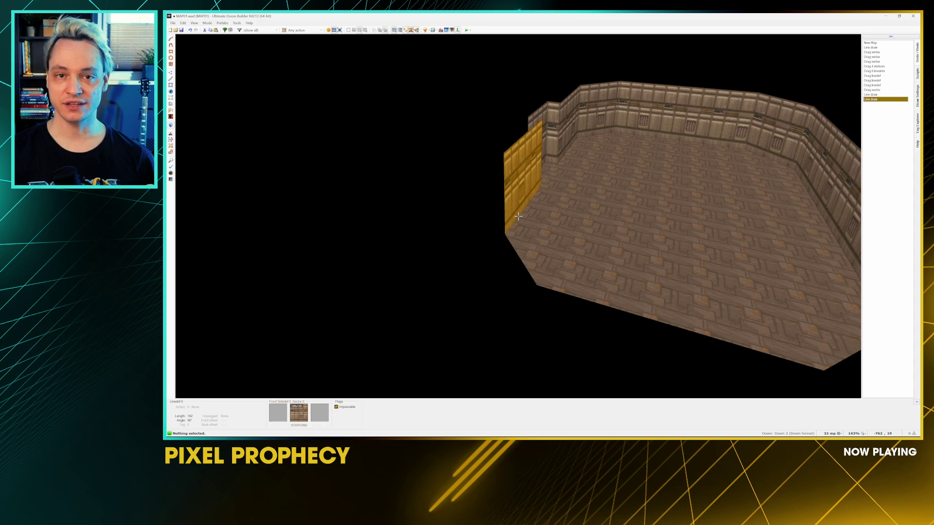
key("s")
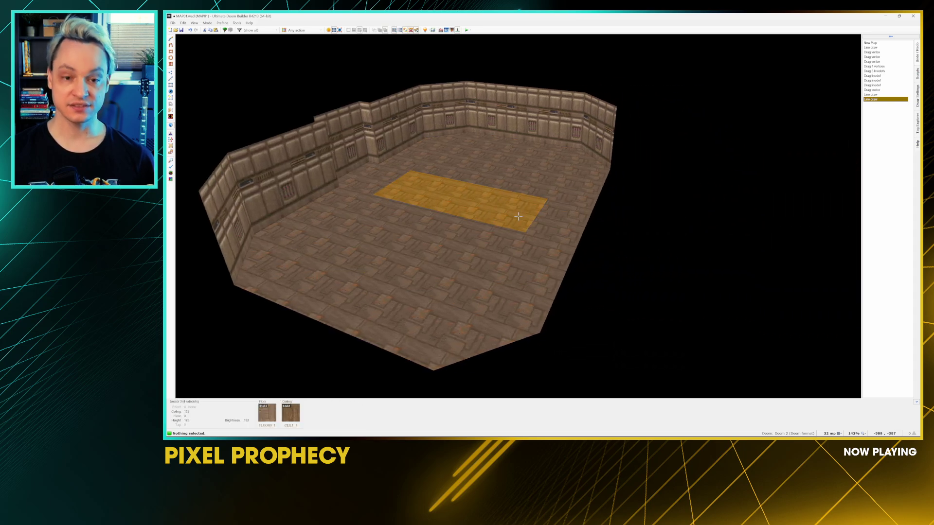
Step: Fly through the room's interior and examine the floor and ceiling surfaces of the ring, inner sectors and alcove
key("w")
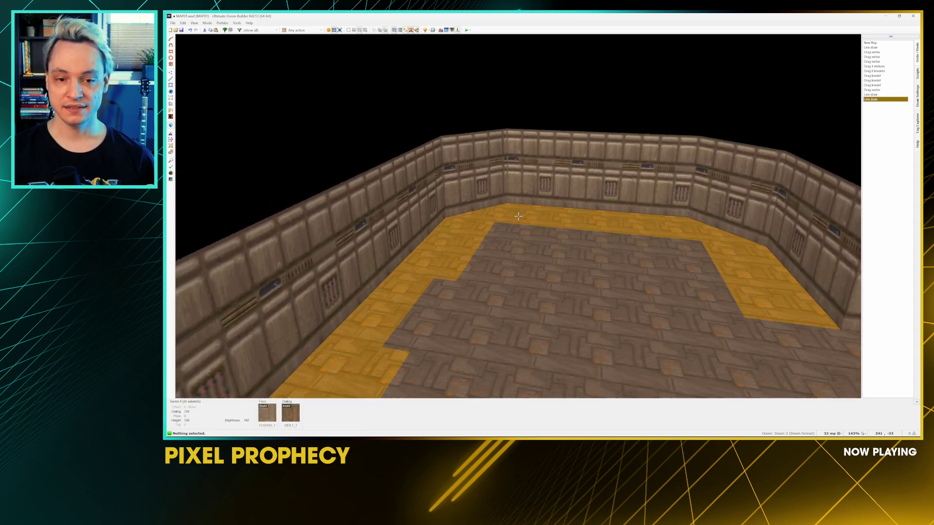
key("w")
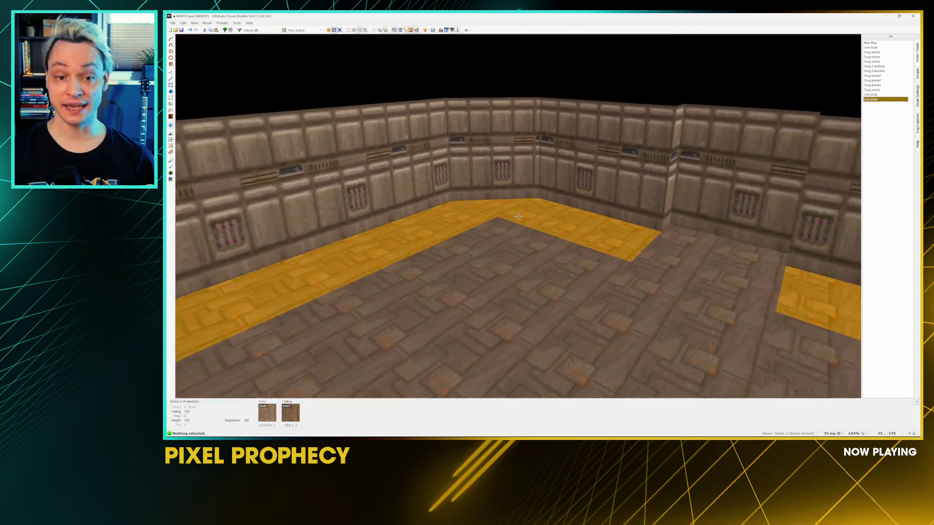
key("w")
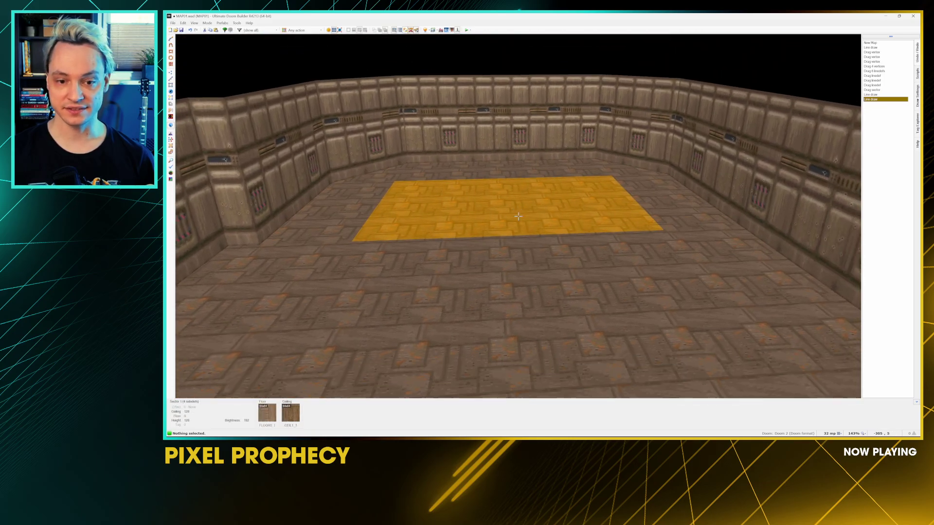
key("w")
key("w")
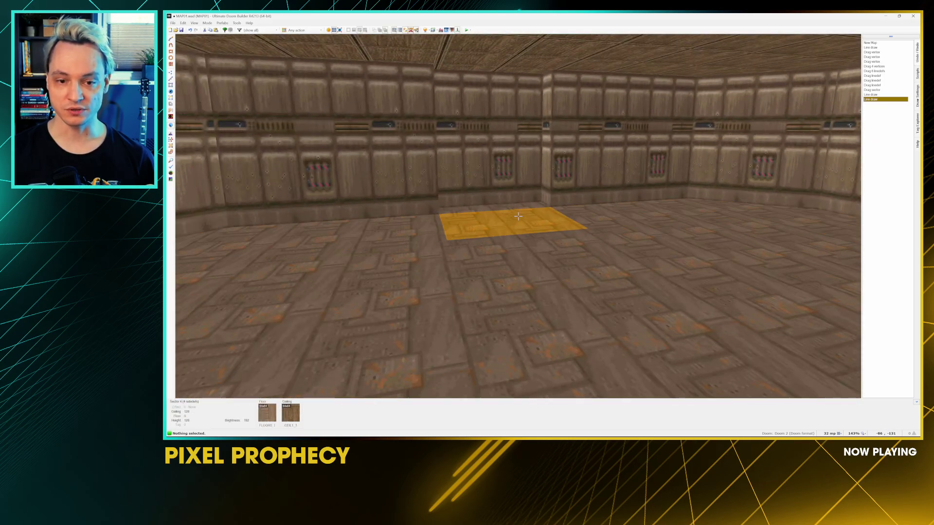
key("w")
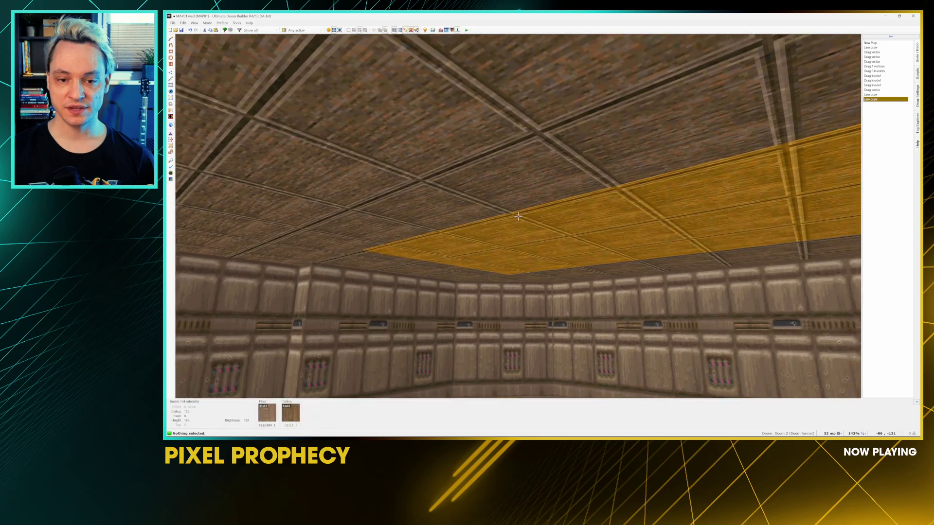
key("w")
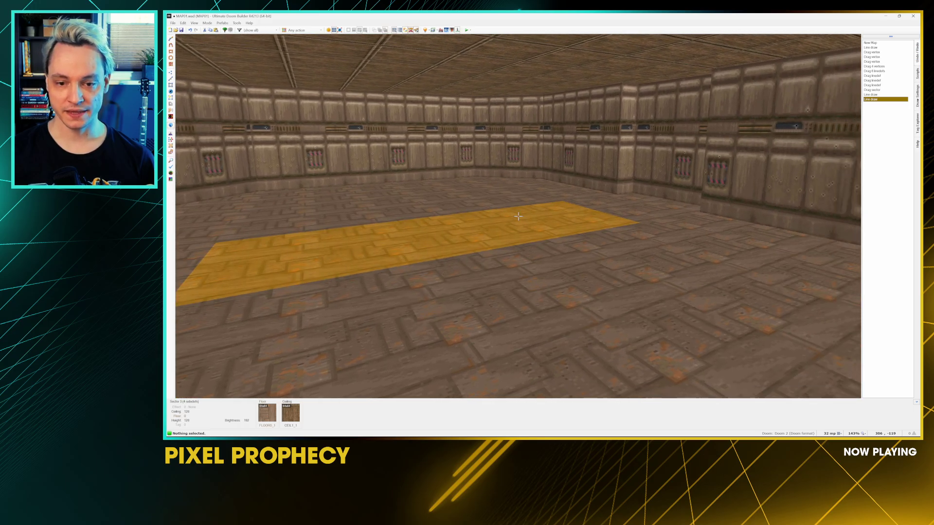
key("a")
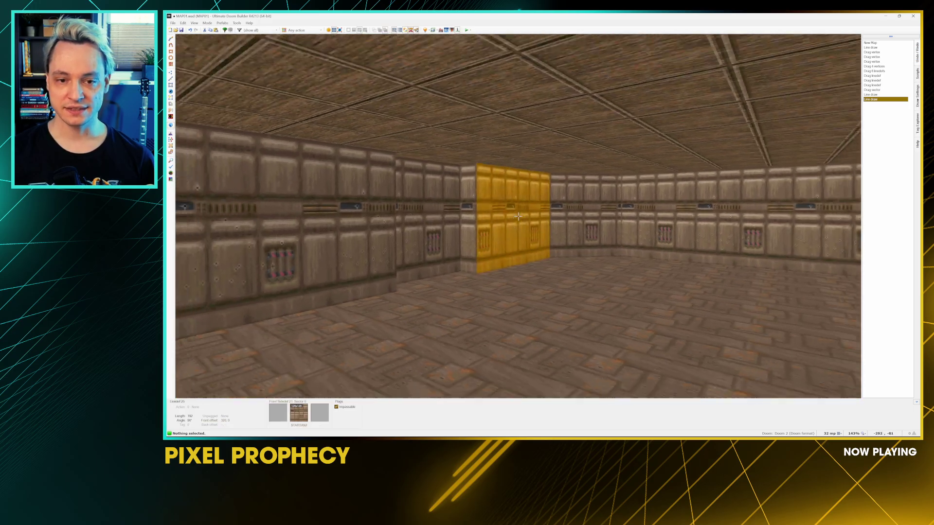
key("s")
key("w")
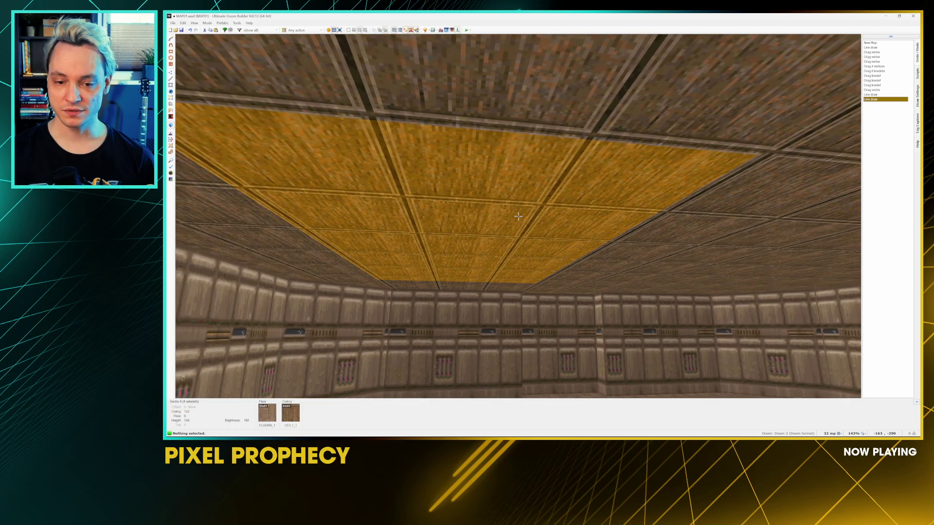
Step: Raise the inner sectors' ceilings up to 192, set the surrounding ring's ceiling to 160, and adjust the alcove's ceiling height
scroll(518, 216, "up", 1)
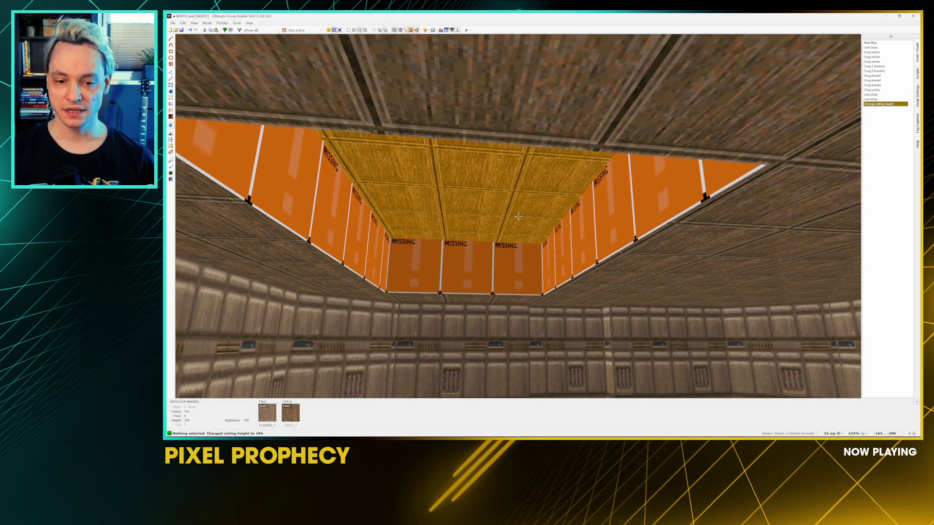
scroll(518, 216, "up", 1)
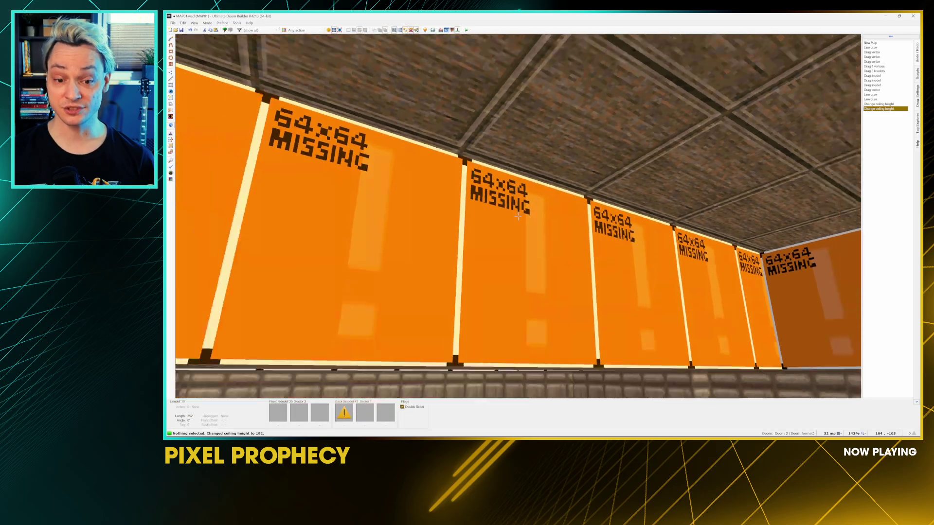
scroll(518, 216, "up", 1)
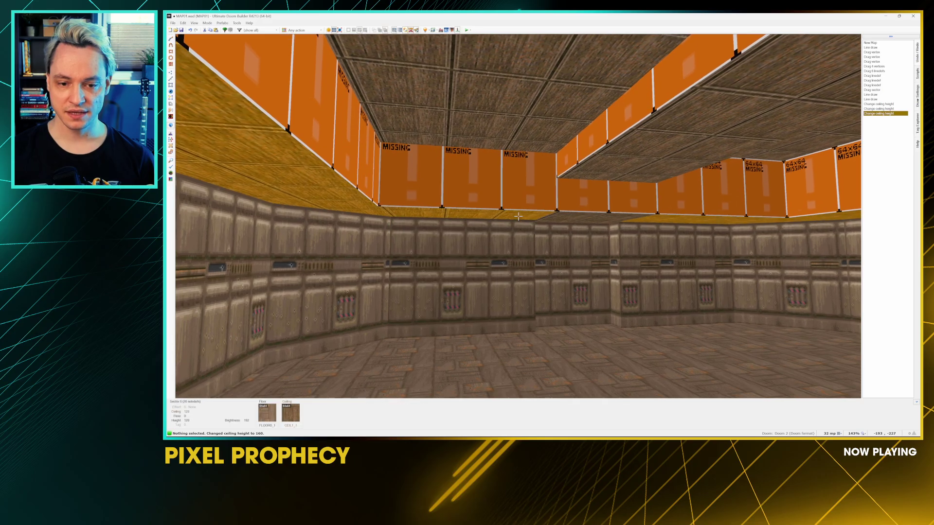
scroll(518, 216, "down", 3)
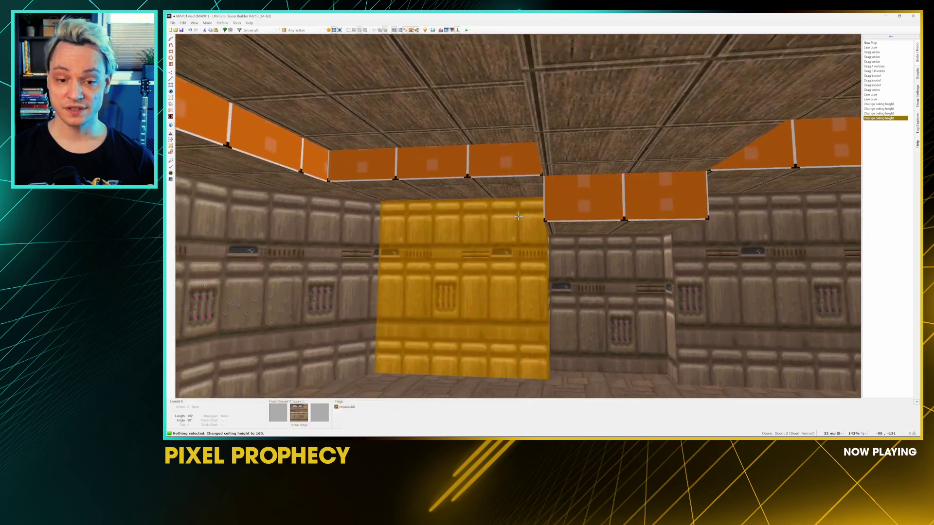
scroll(518, 216, "down", 3)
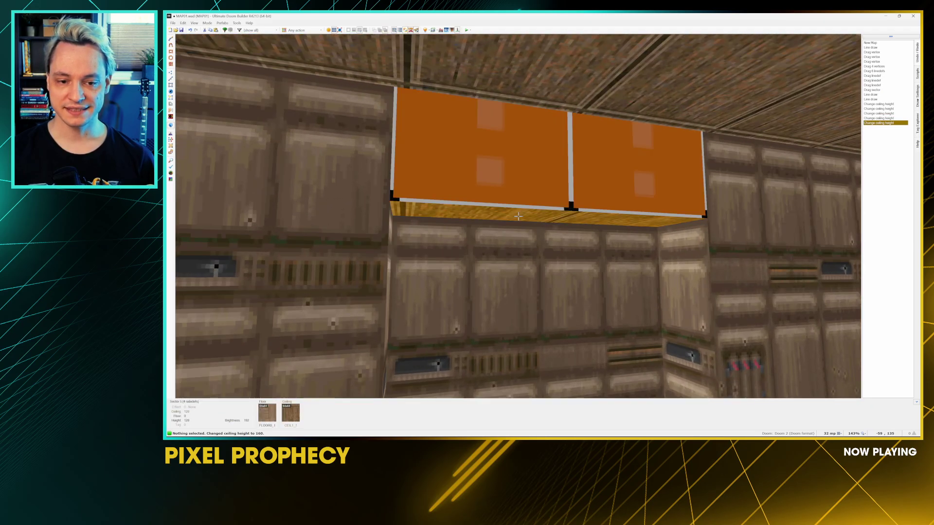
scroll(517, 216, "down", 3)
Step: Lower the floors of the two large inner sectors to -16 and raise the outer ring's floor to 16
key("s")
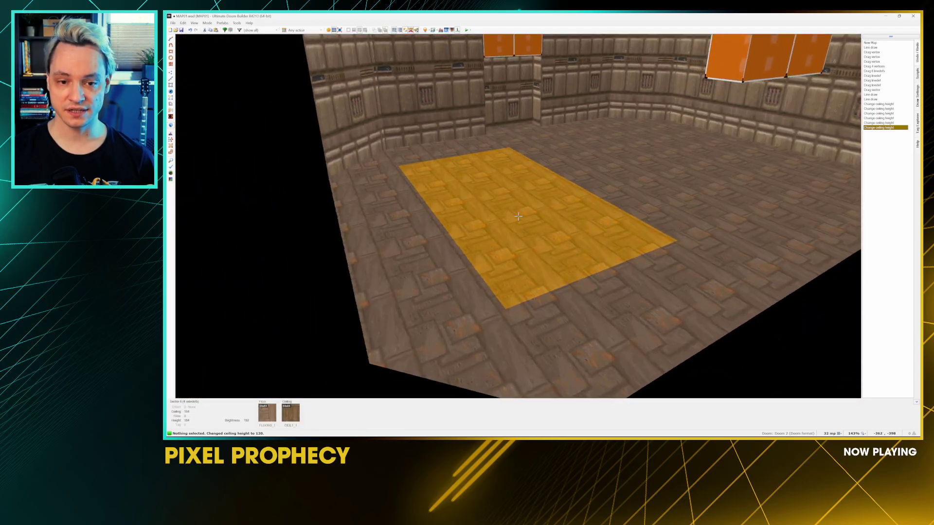
scroll(518, 216, "down", 2)
scroll(517, 216, "down", 2)
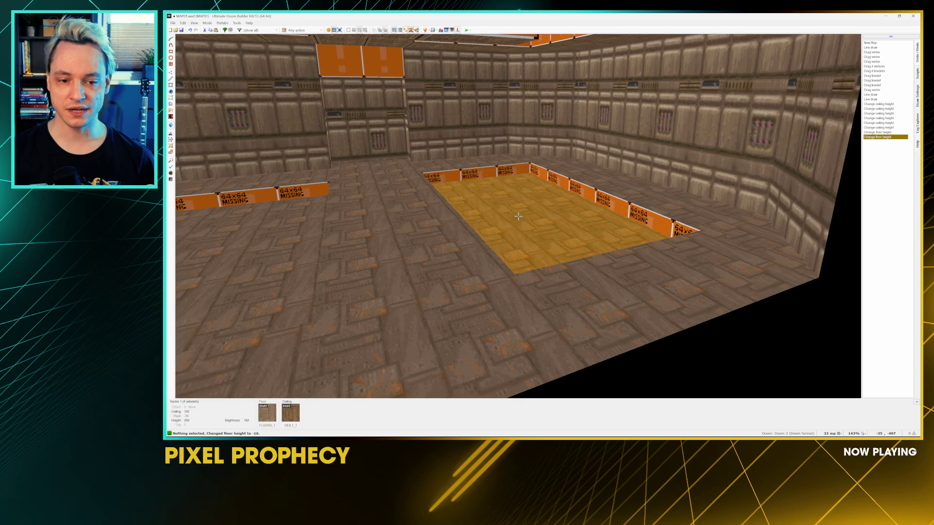
scroll(518, 216, "up", 1)
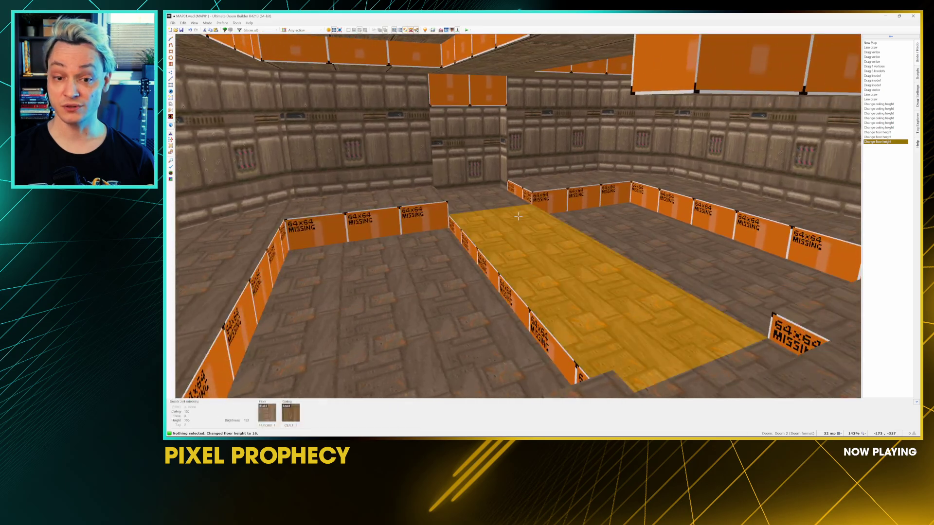
Step: Fly around the sunken floor sectors and auto-align the wall textures along X
key("e")
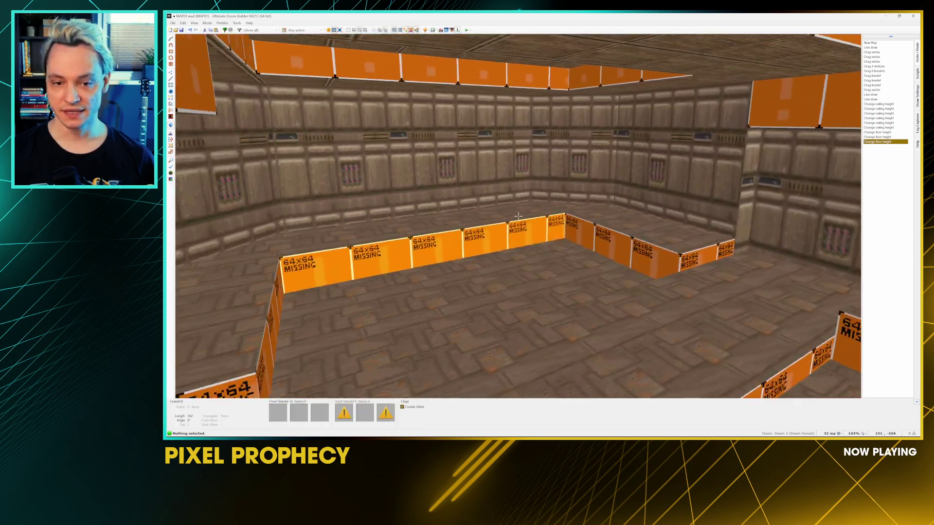
key("s")
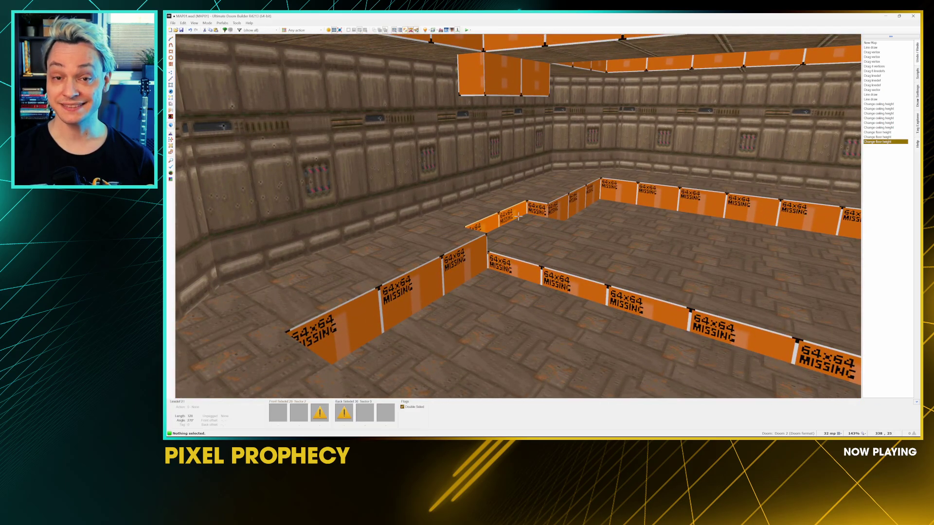
key("d")
key("ctrl+a")
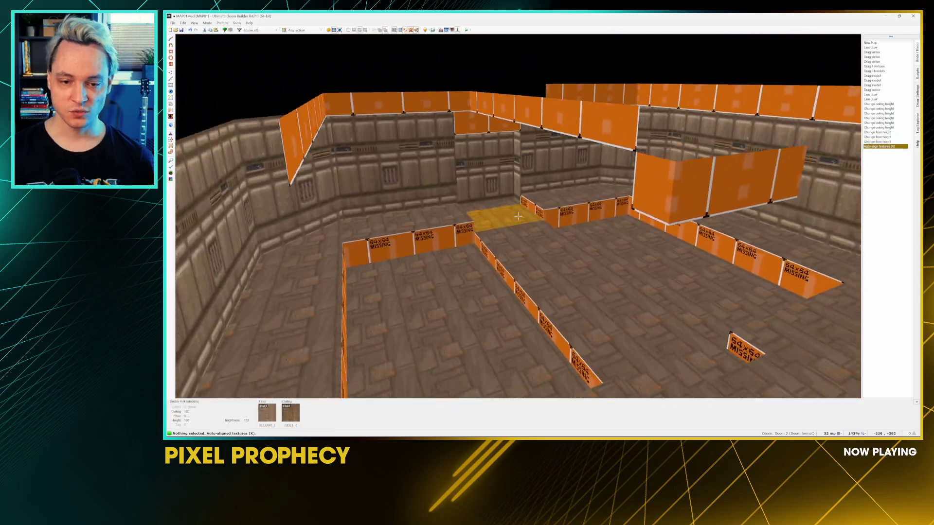
Step: View the reshaped room from outside and above, and leave Visual Mode for the 2D map in Vertices mode
key("s")
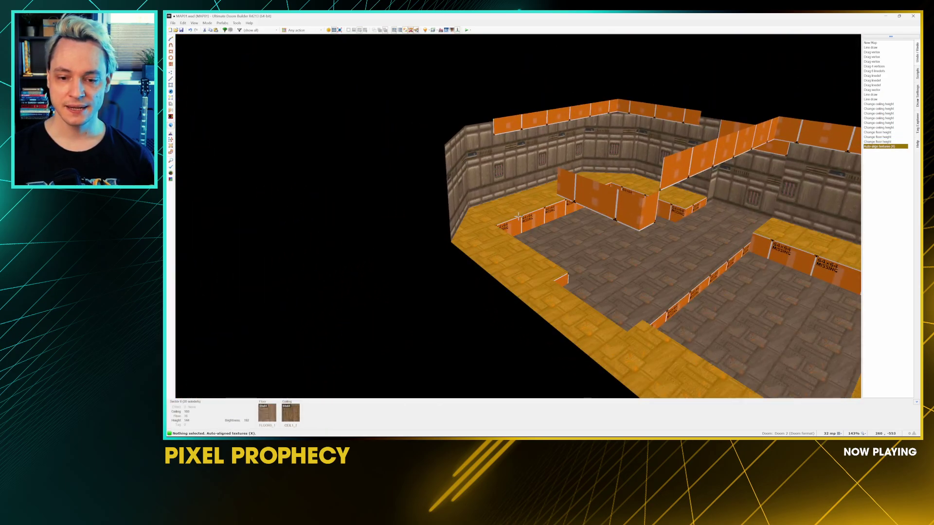
key("w")
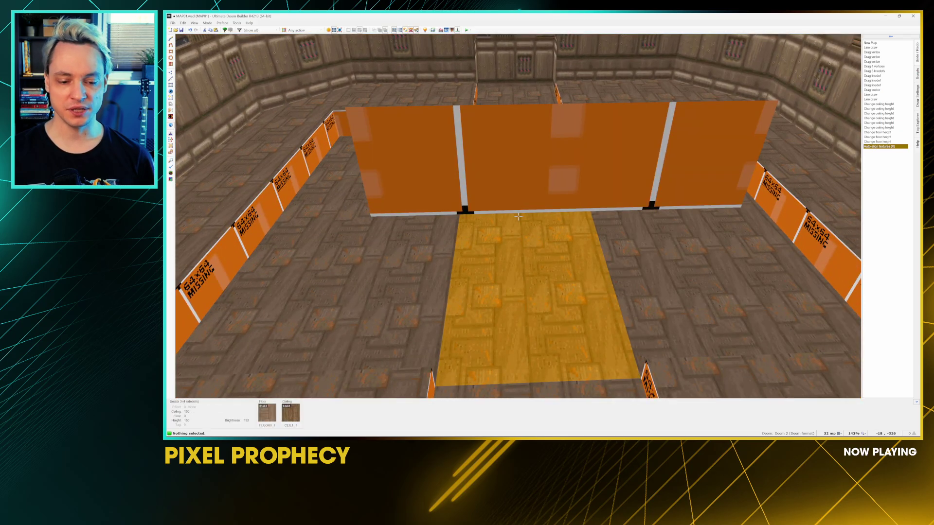
key("q")
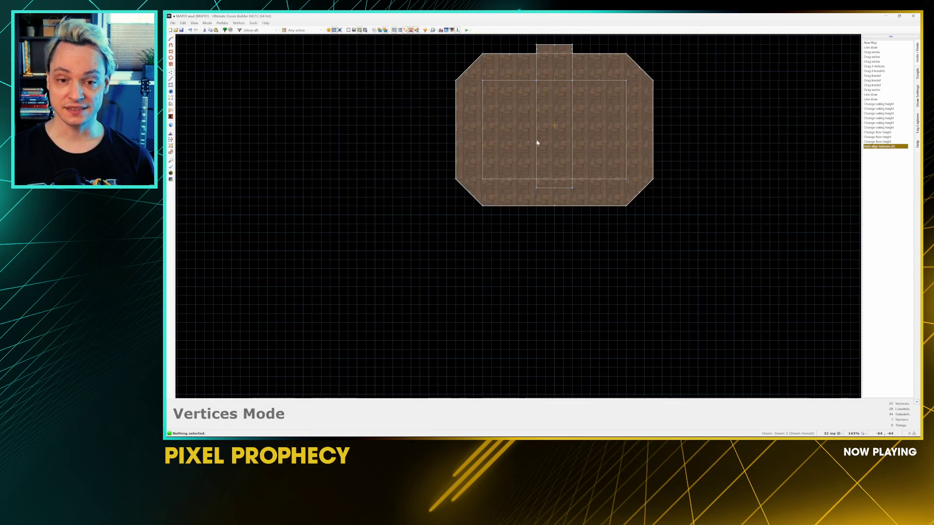
scroll(525, 185, "up", 3)
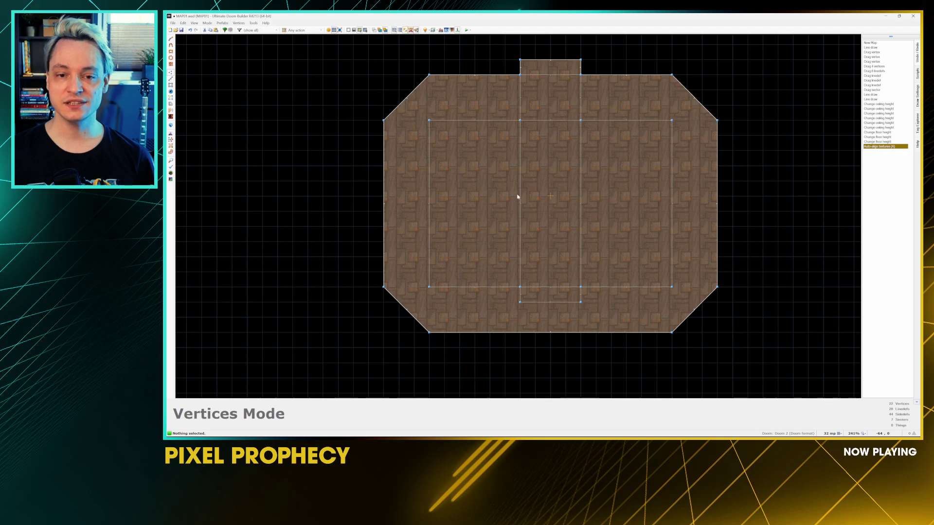
Step: Switch to Things Mode and place a Player 1 start at X 0, Y -128 in the central strip, facing angle 90
middle_click_drag(517, 196, 501, 206)
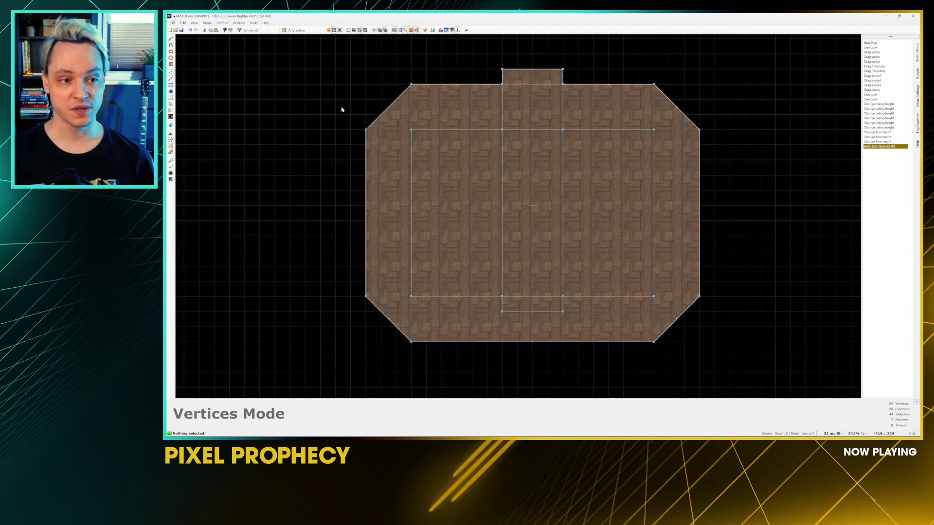
left_click(208, 23)
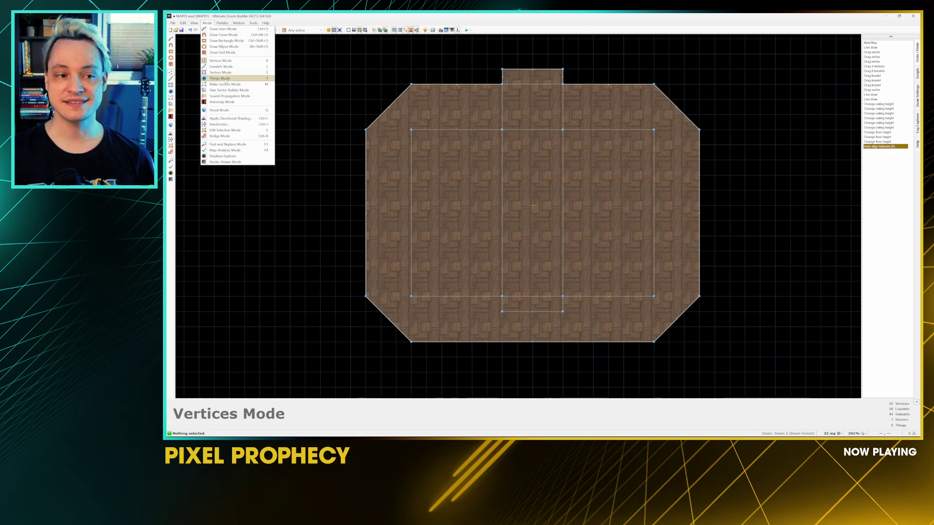
left_click(226, 80)
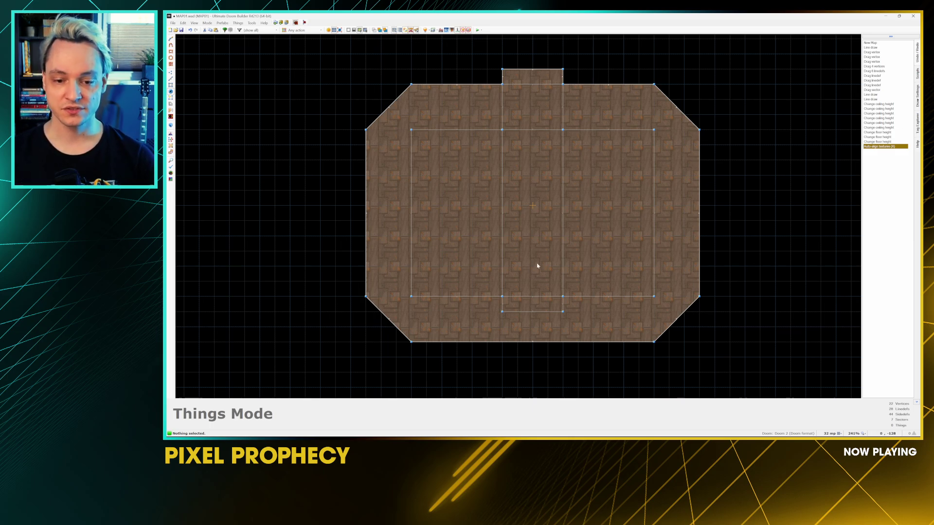
key("Insert")
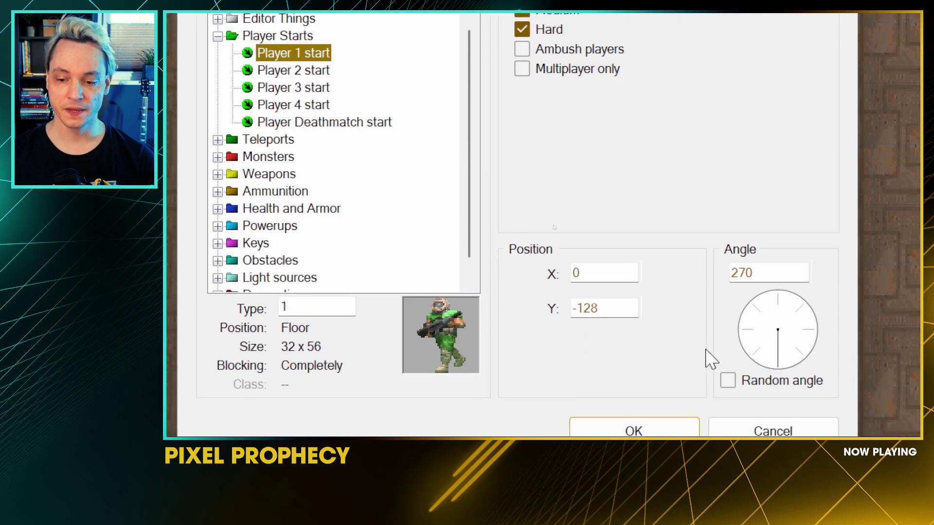
left_click(783, 312)
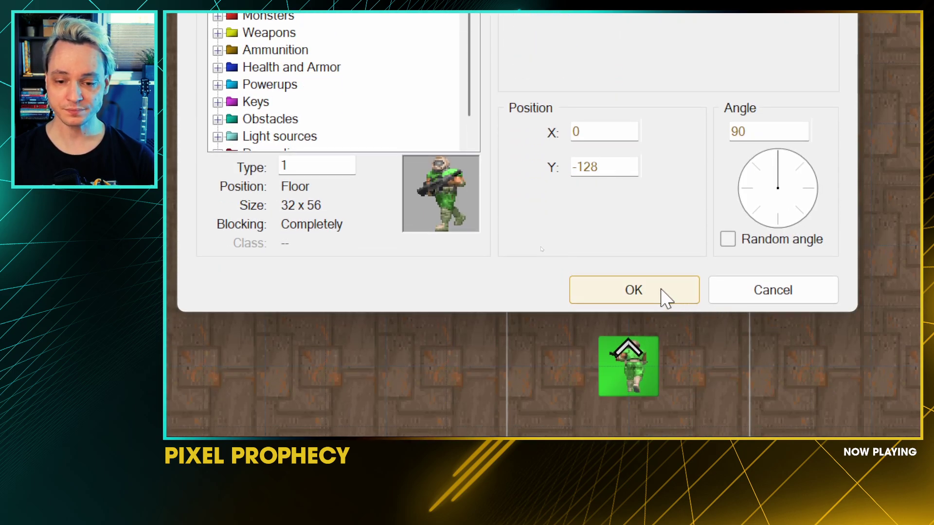
left_click(664, 294)
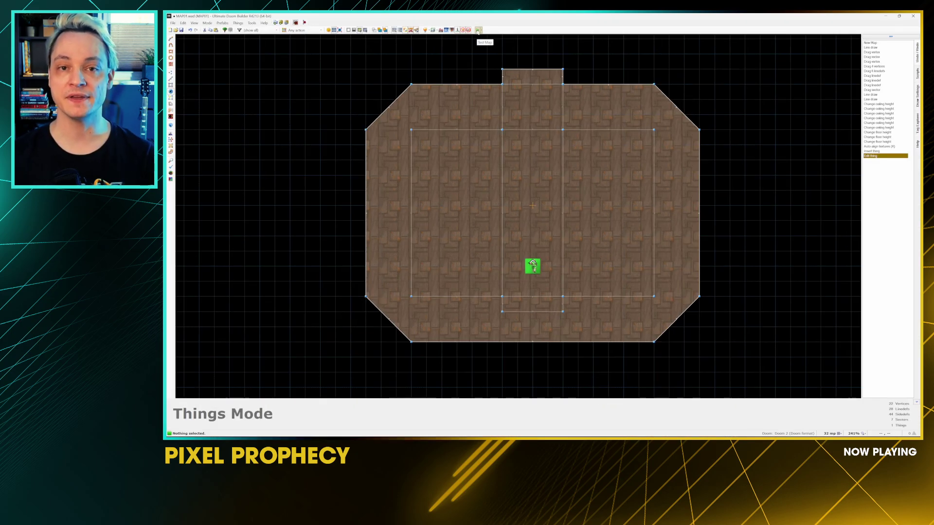
Step: Test the map in Chocolate Doom, walk around the room to inspect it, and quit the game back to the editor
left_click(477, 30)
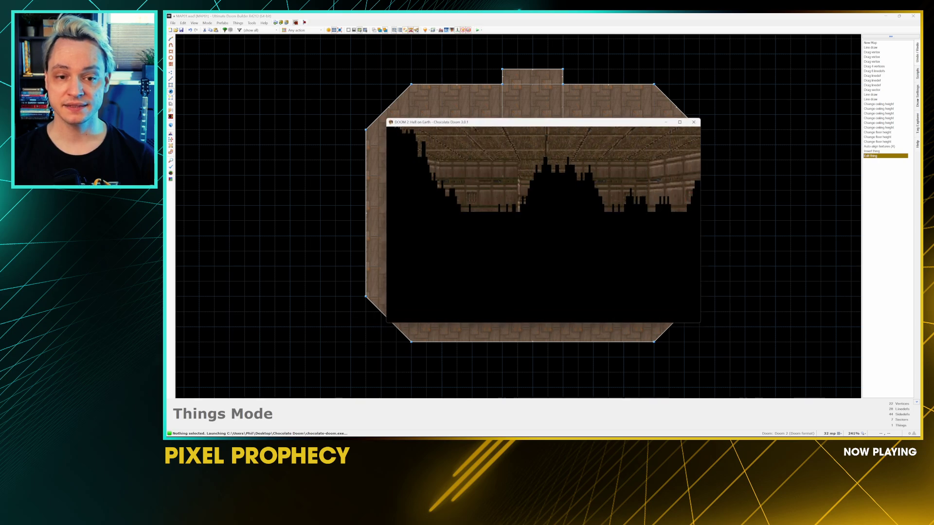
key("Right")
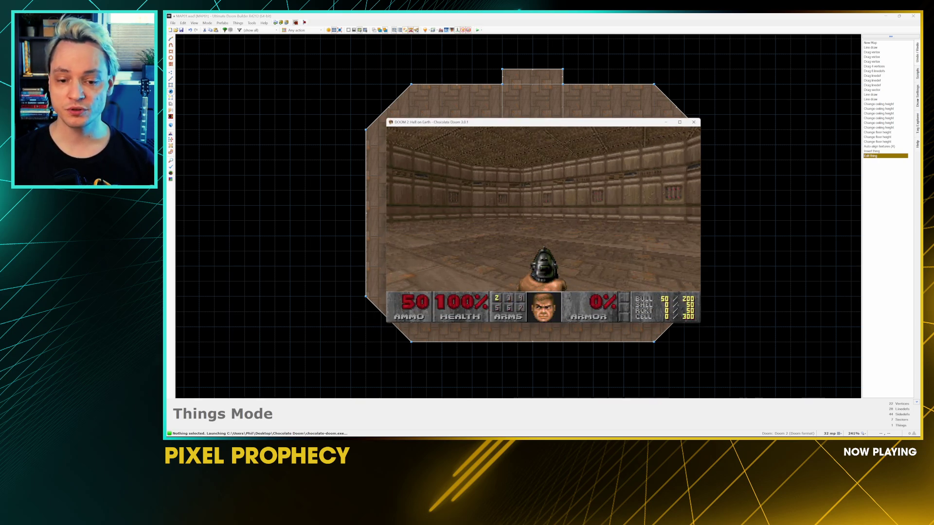
key("Left")
key("Up")
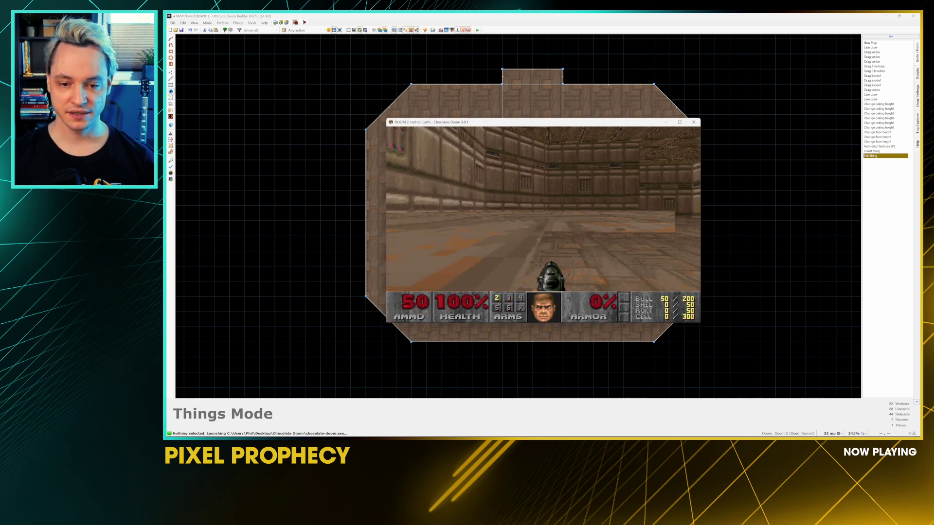
key("Up")
key("Right")
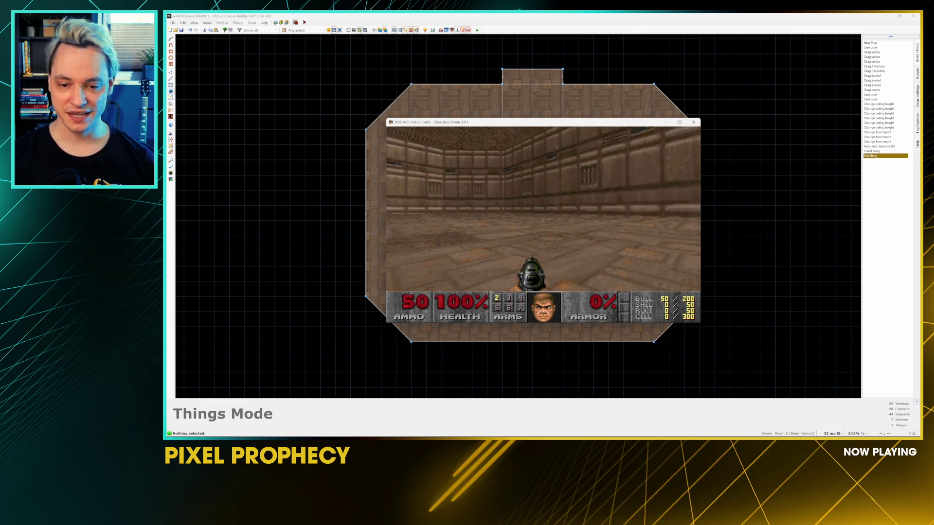
key("Right")
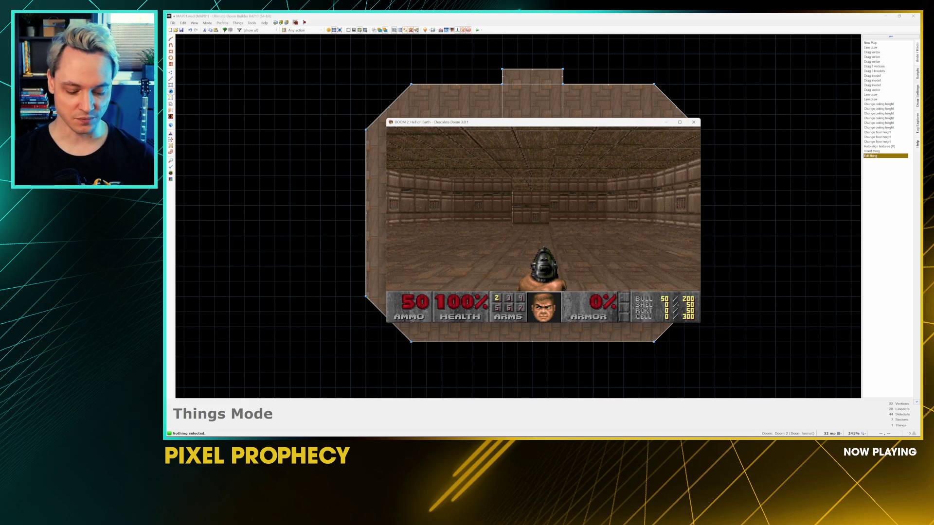
key("F10")
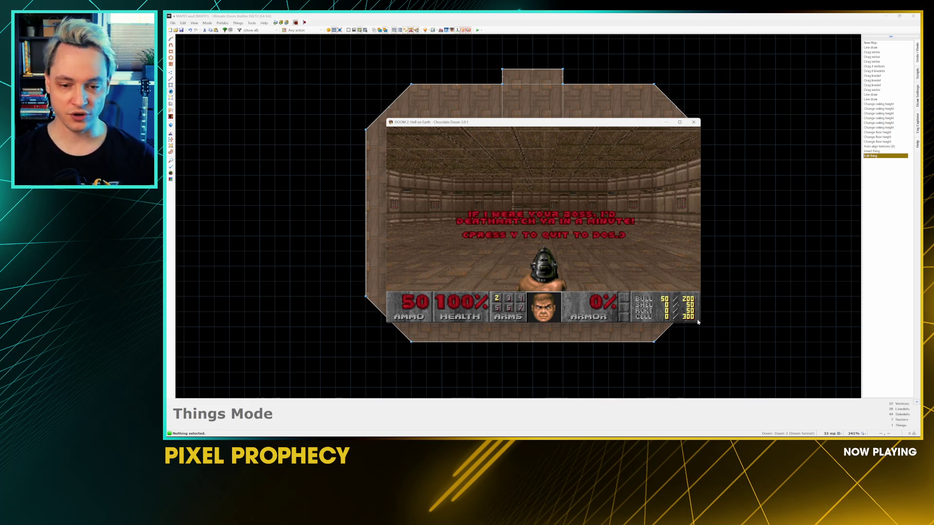
key("y")
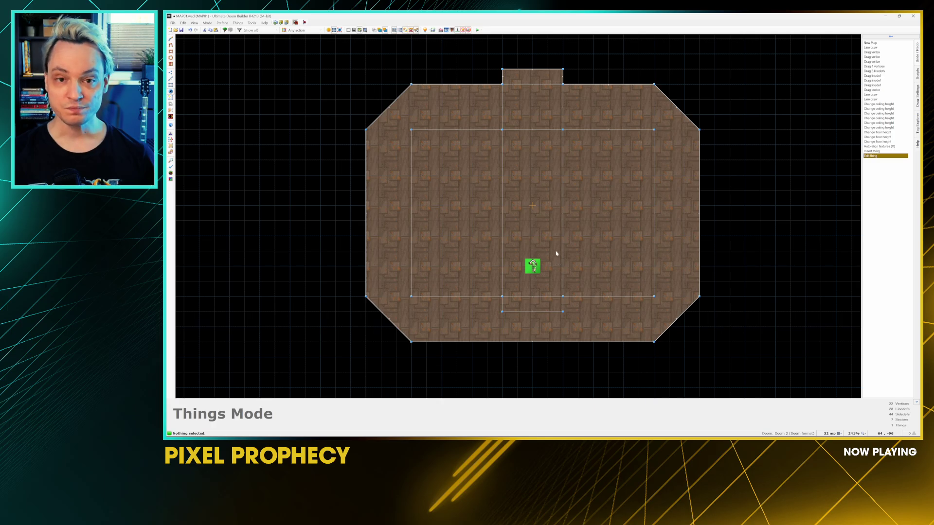
Step: Enter Visual Mode, browse the flats for the central strip's floor, and set its floor texture to FLAT5
key("w")
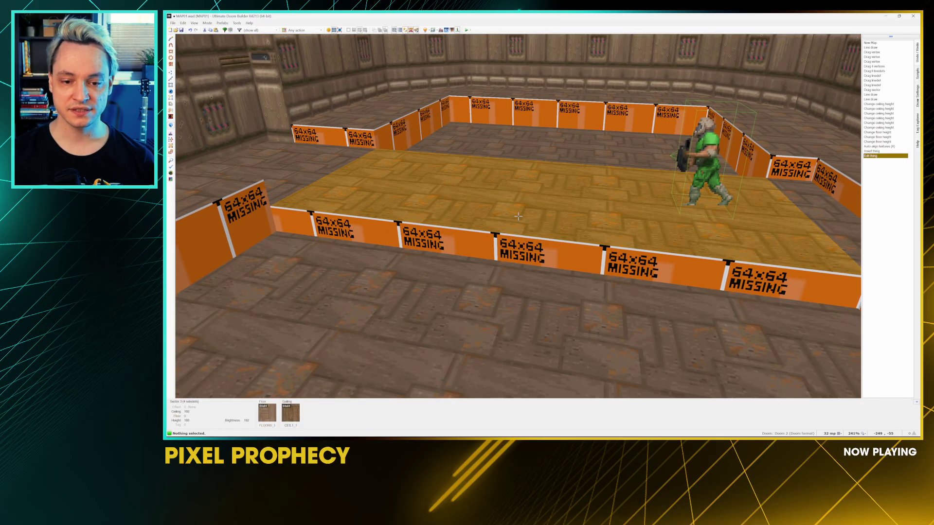
right_click(518, 216)
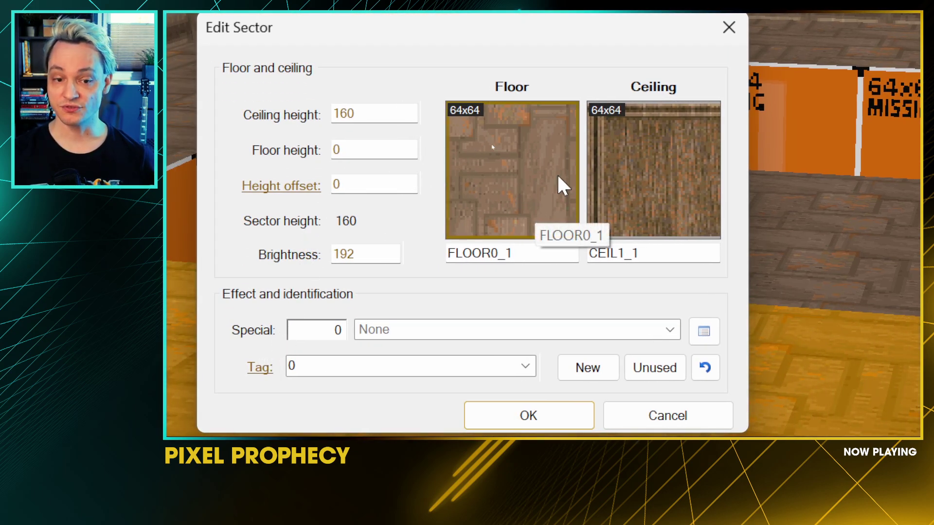
left_click(531, 212)
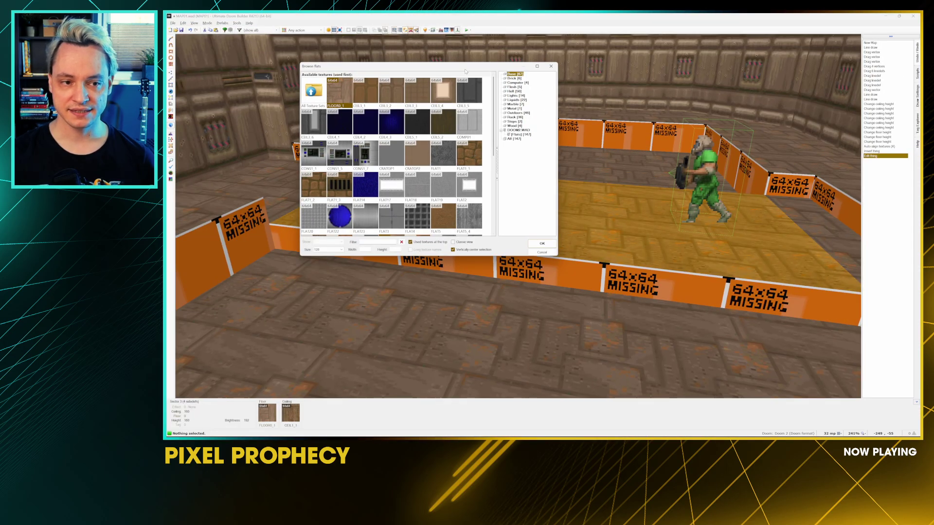
left_click_drag(438, 68, 450, 69)
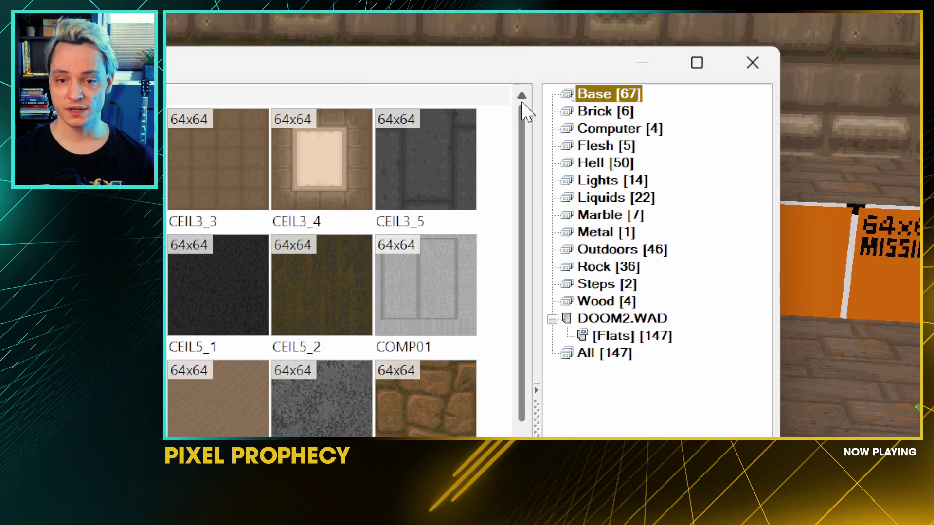
left_click(602, 110)
left_click(606, 127)
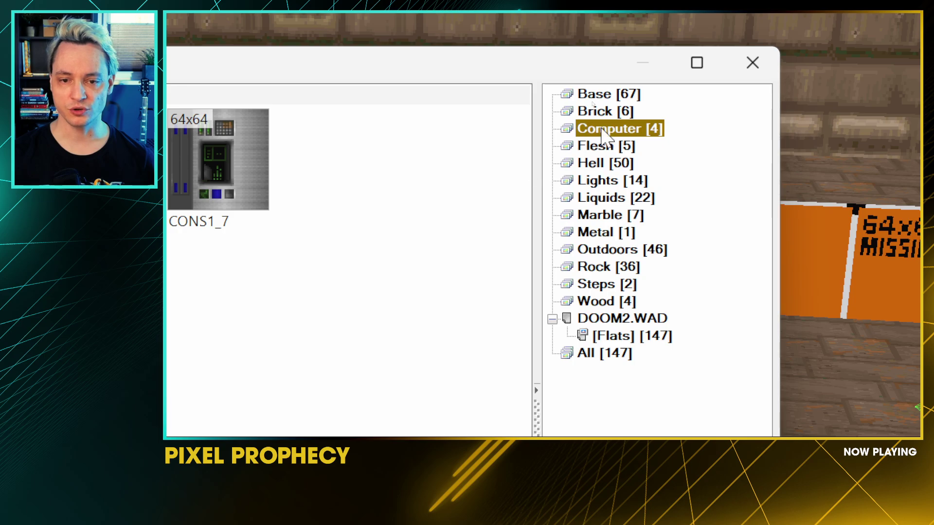
left_click(608, 94)
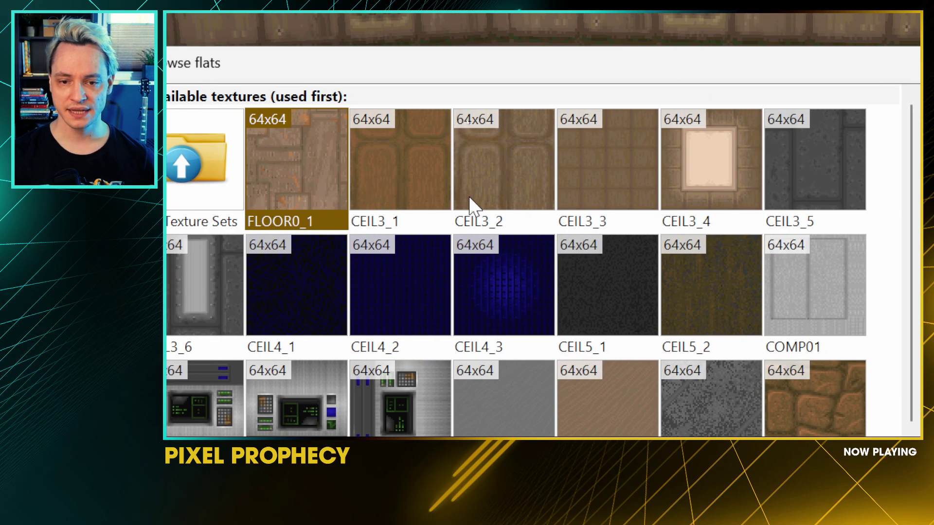
left_click(607, 162)
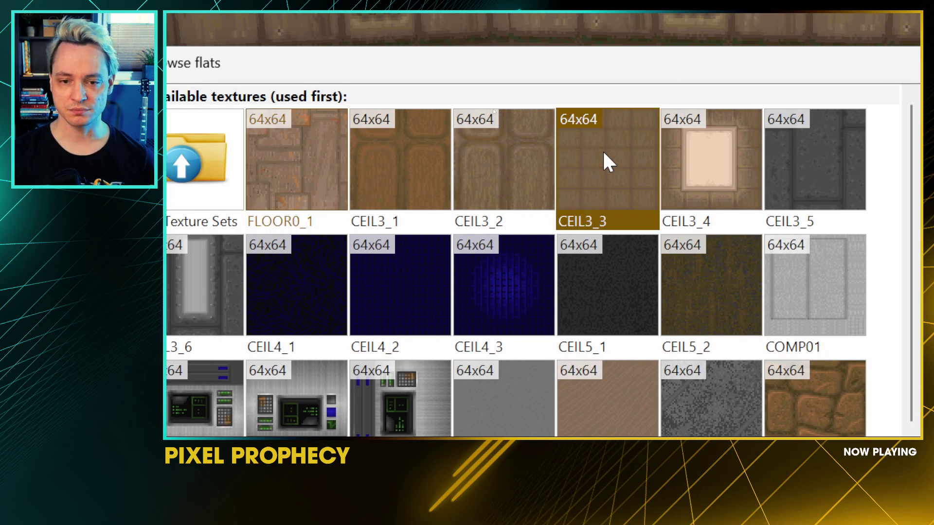
scroll(632, 341, "down", 3)
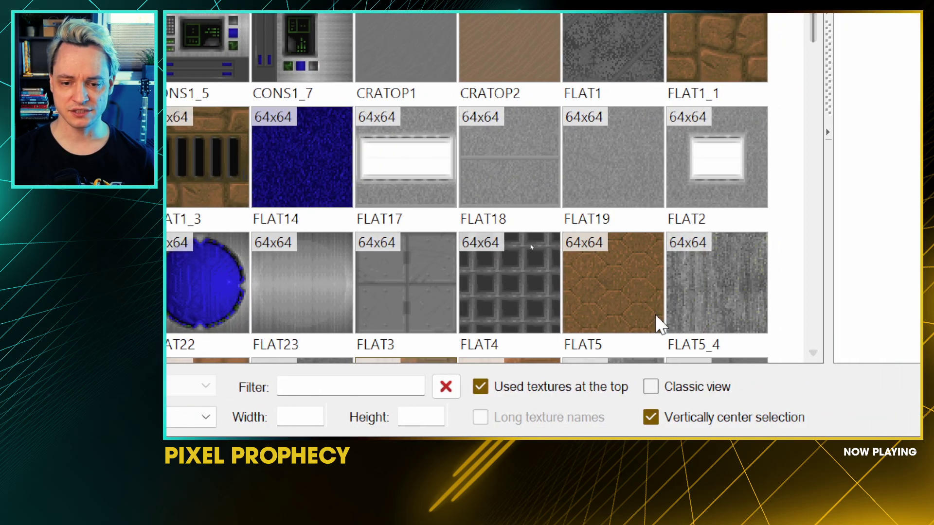
left_click(621, 293)
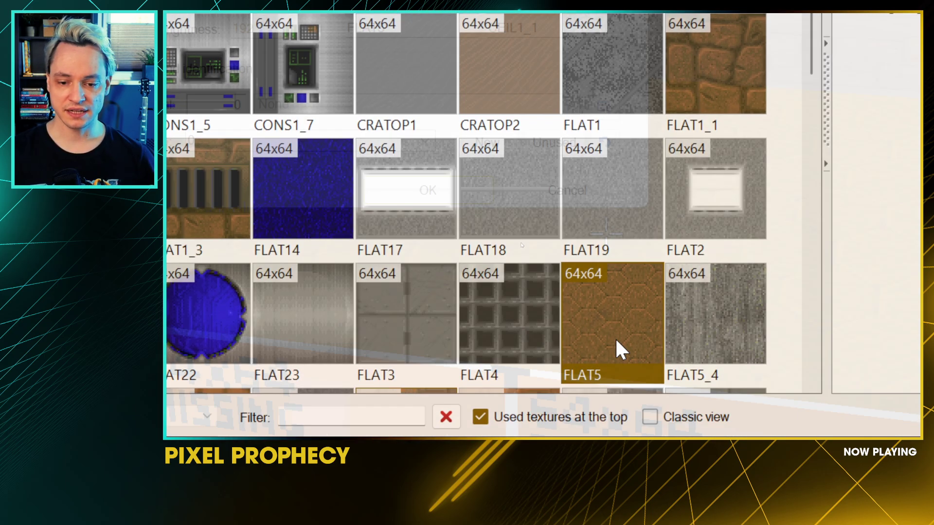
double_click(615, 337)
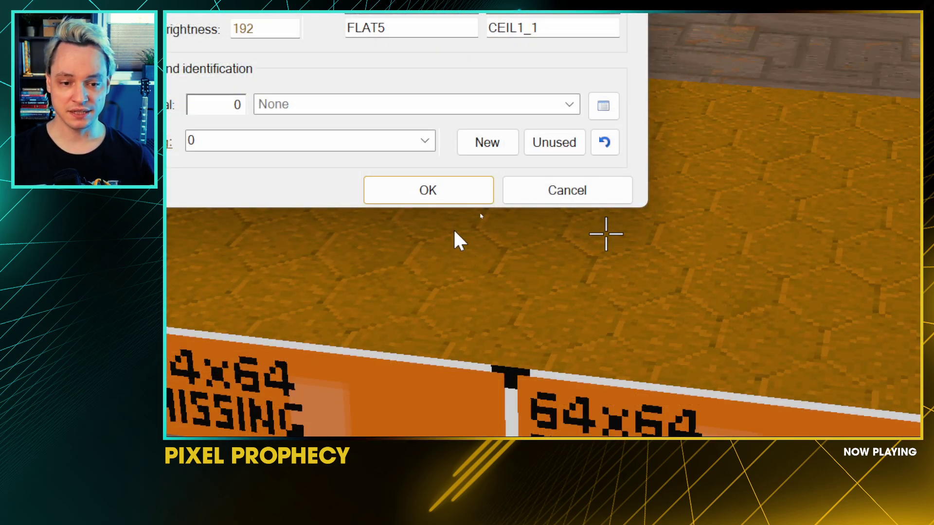
key("Return")
Step: Edit the long linedef between the central strip and the sunken floor, setting its back side's upper texture to BRONZE2
key("w")
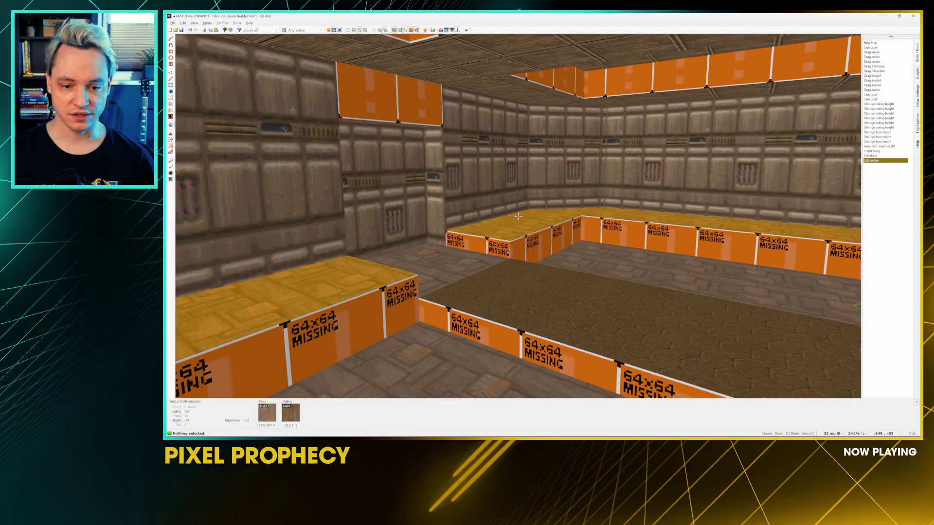
key("w")
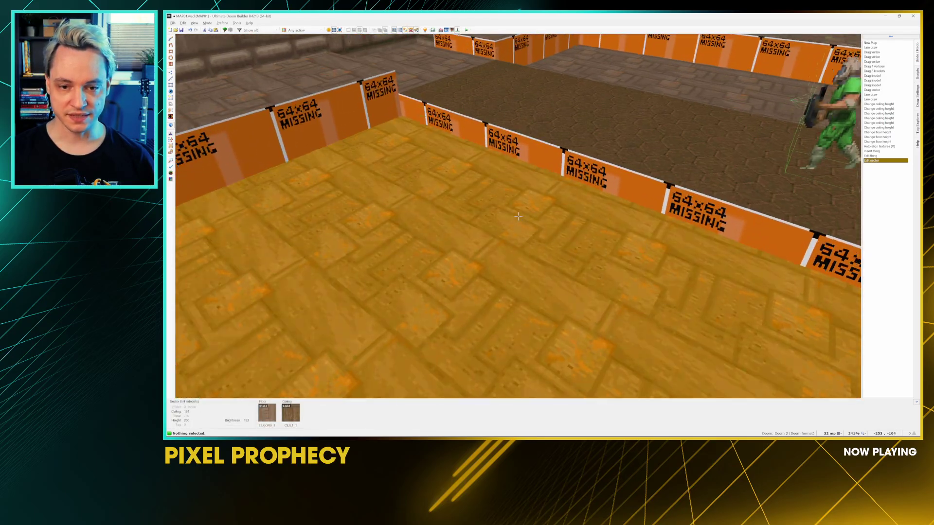
key("s")
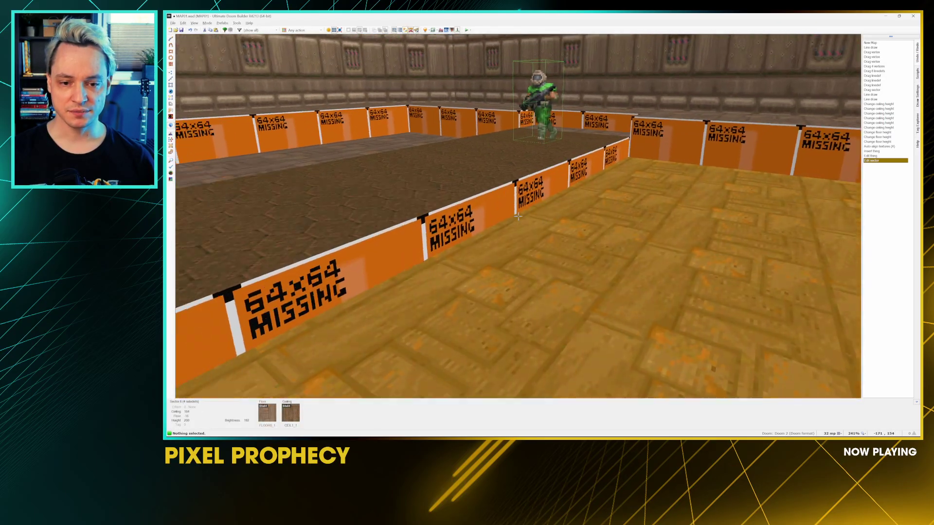
key("s")
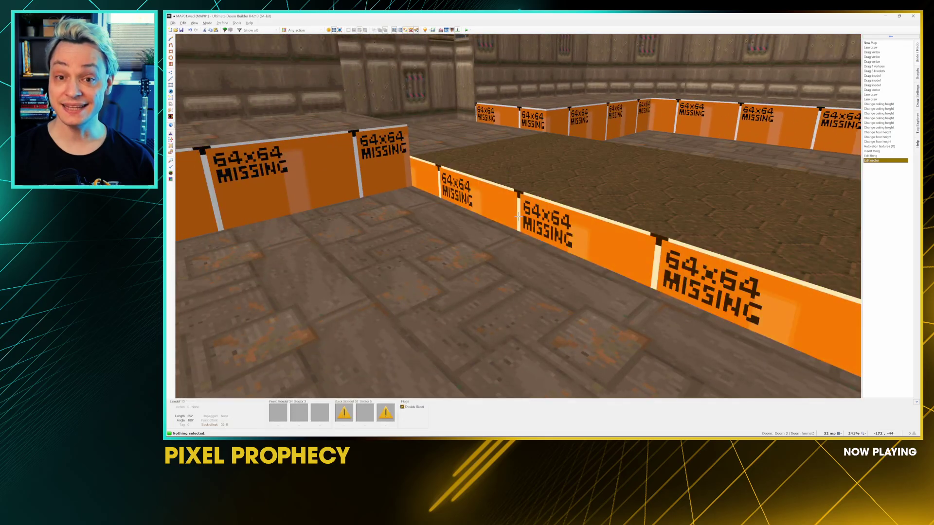
key("a")
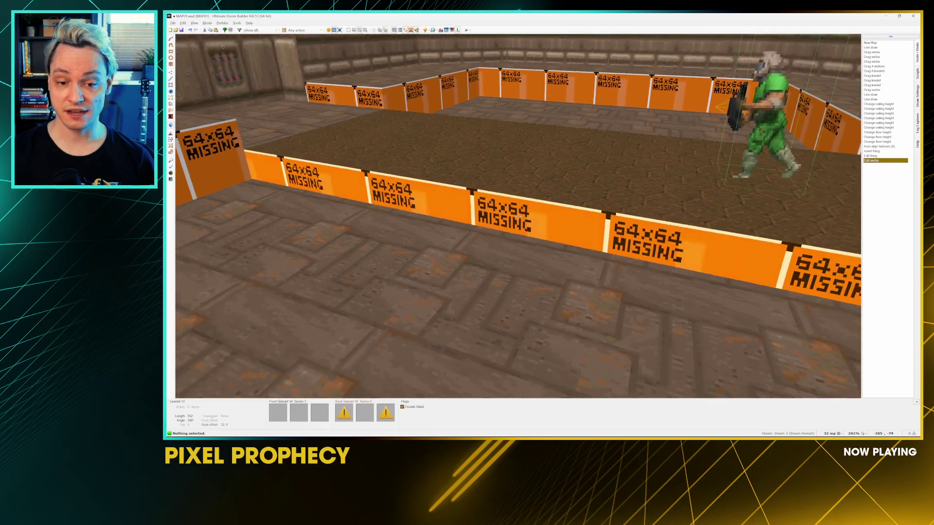
right_click(519, 214)
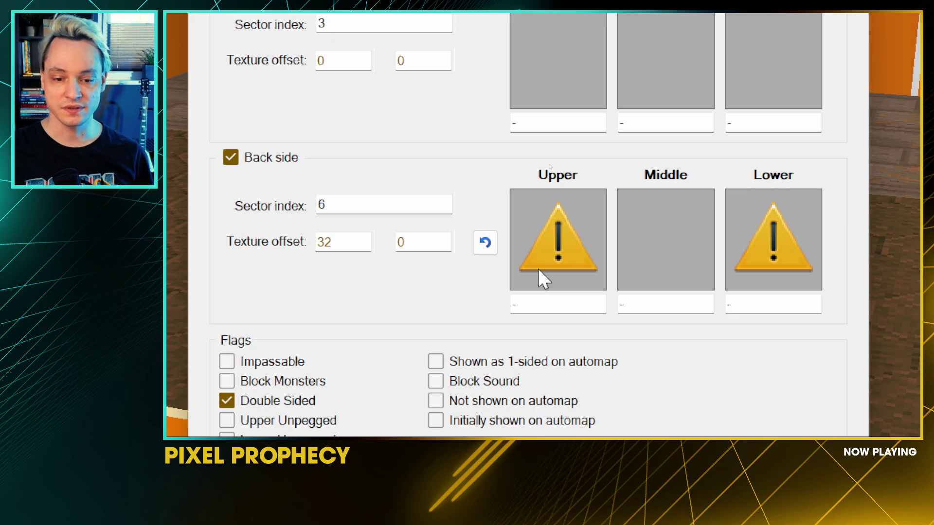
left_click(541, 249)
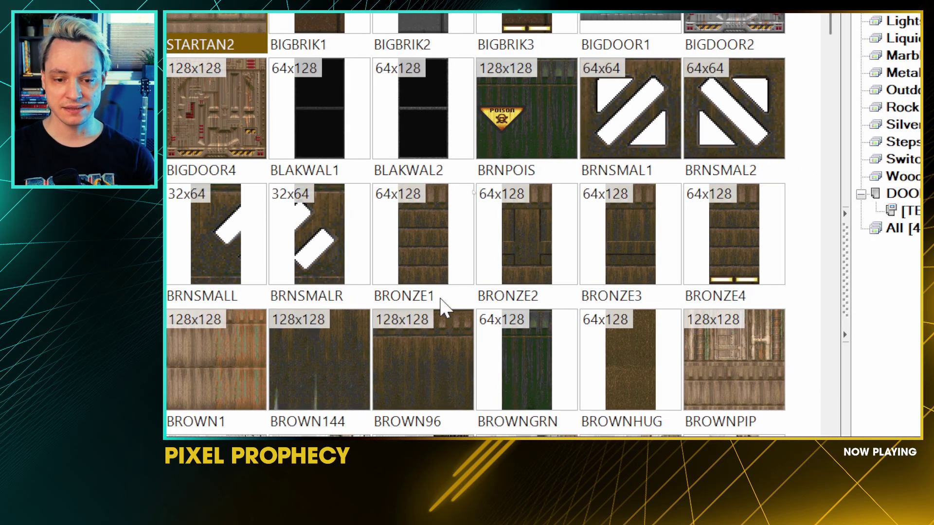
double_click(515, 246)
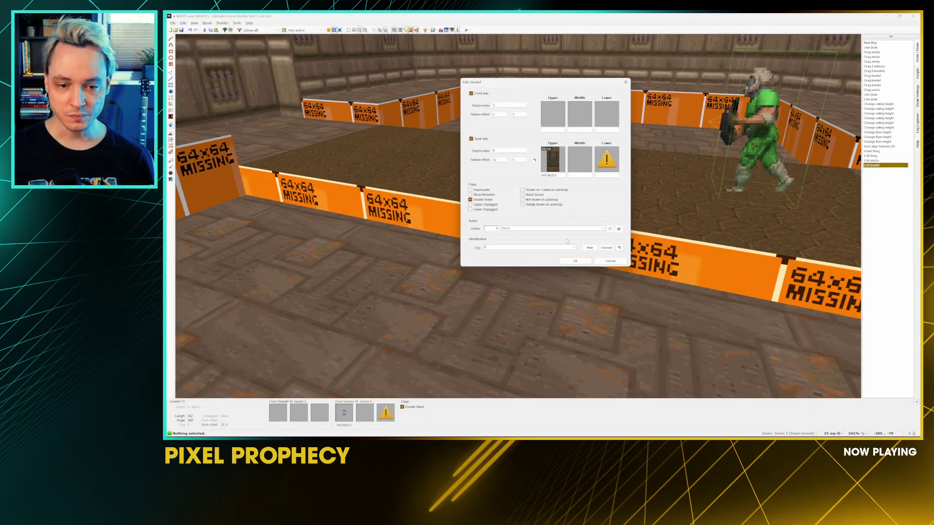
Step: Set the linedef's back side lower texture to BRONZE2, picking it from the used textures, and accept the linedef edits
left_click(608, 160)
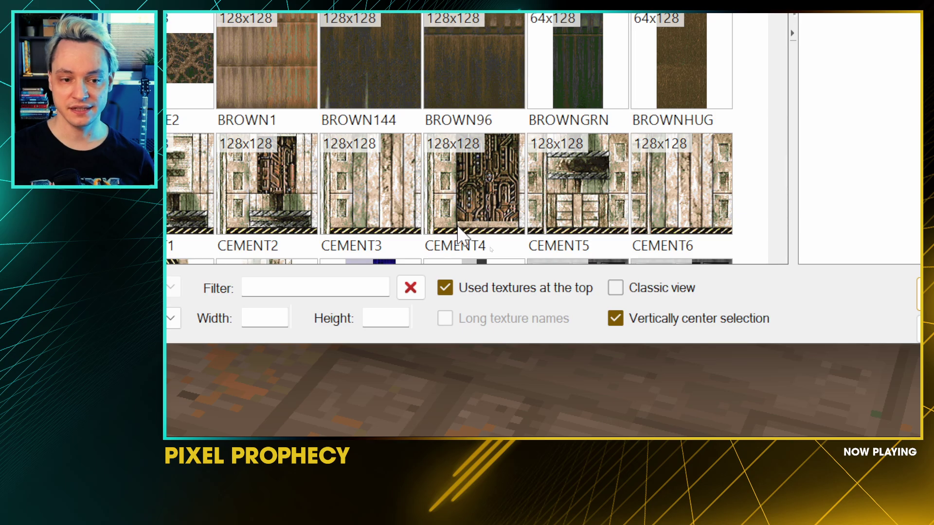
left_click(450, 291)
left_click(450, 290)
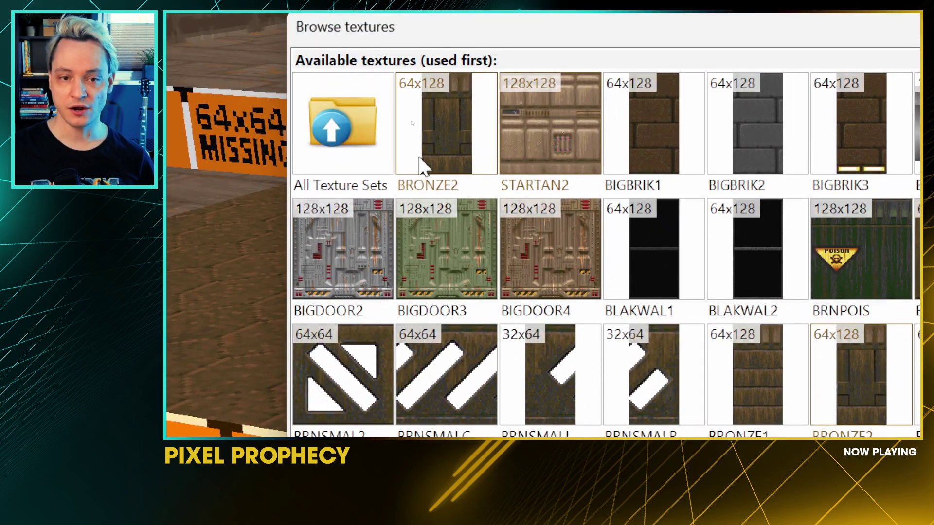
left_click(440, 145)
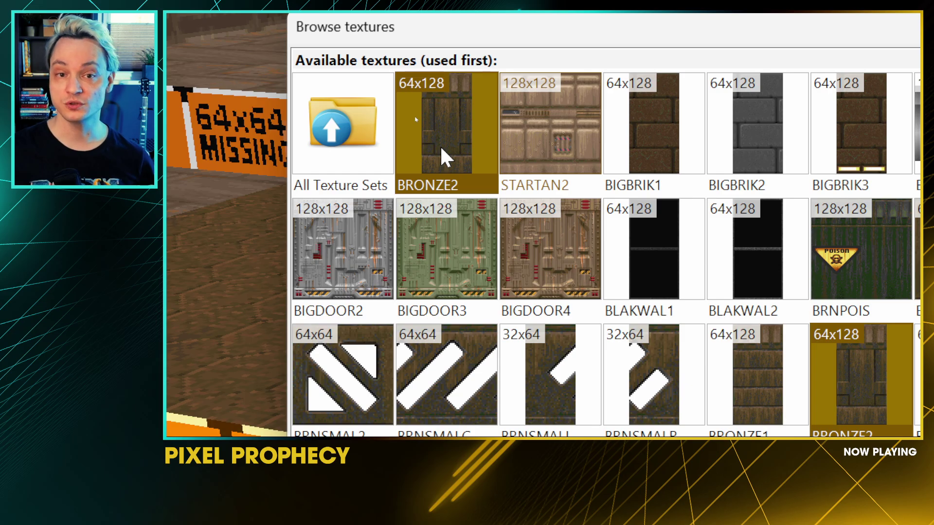
double_click(440, 145)
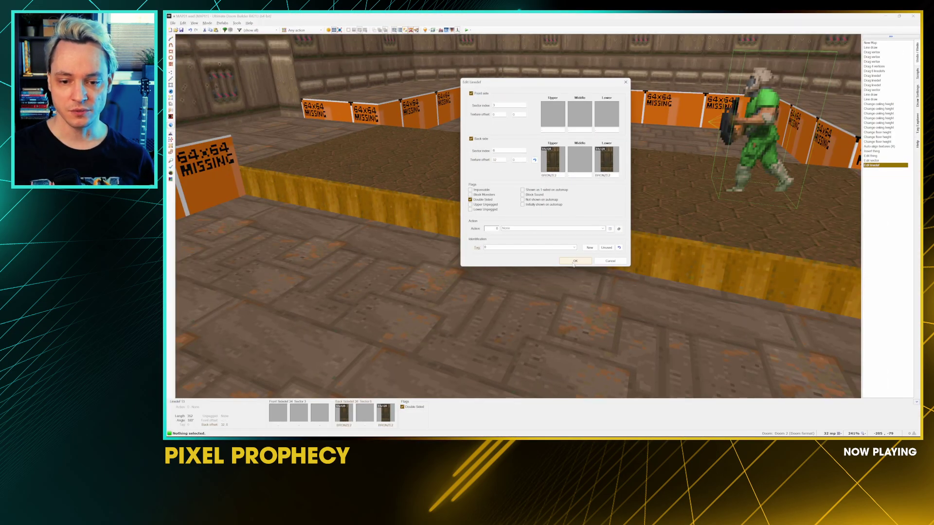
left_click(575, 260)
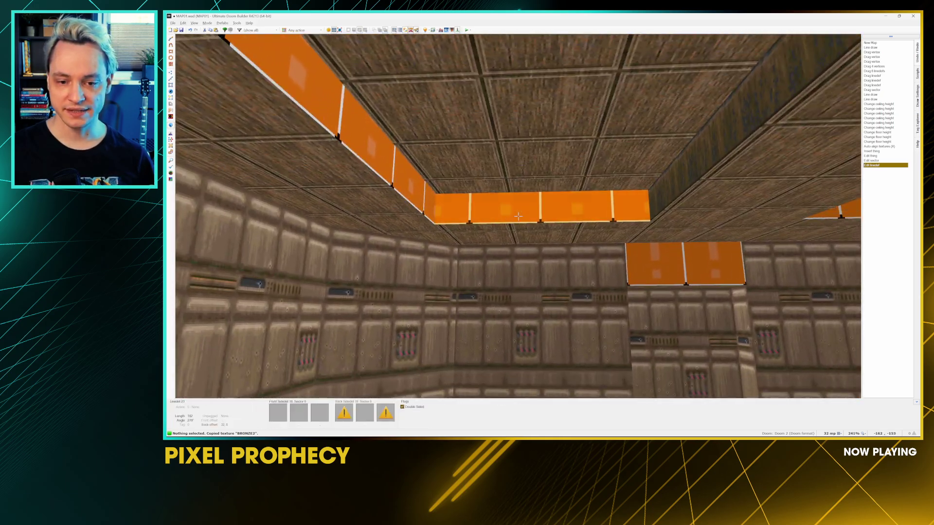
Step: Paste BRONZE2 onto the untextured edges of the raised ceiling areas and flood-fill the connected missing edge textures with it
key("ctrl+v")
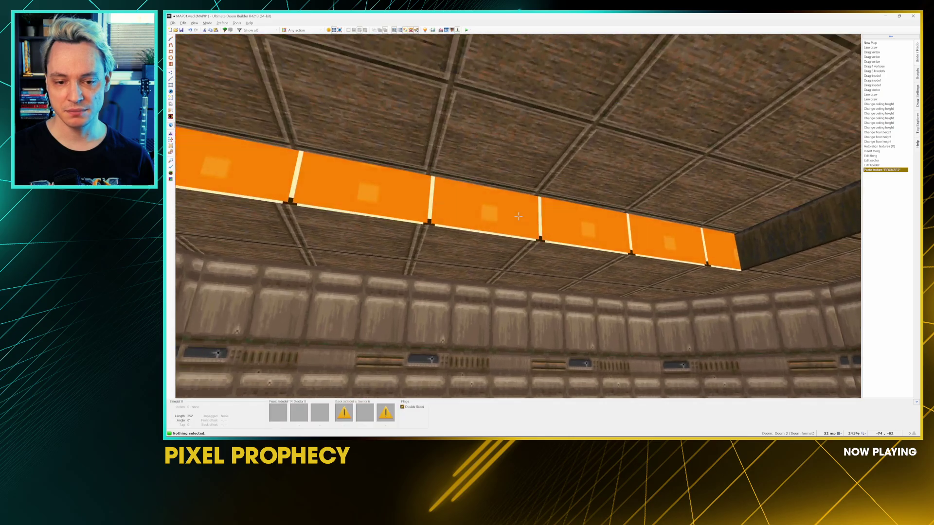
key("ctrl+v")
key("ctrl+v")
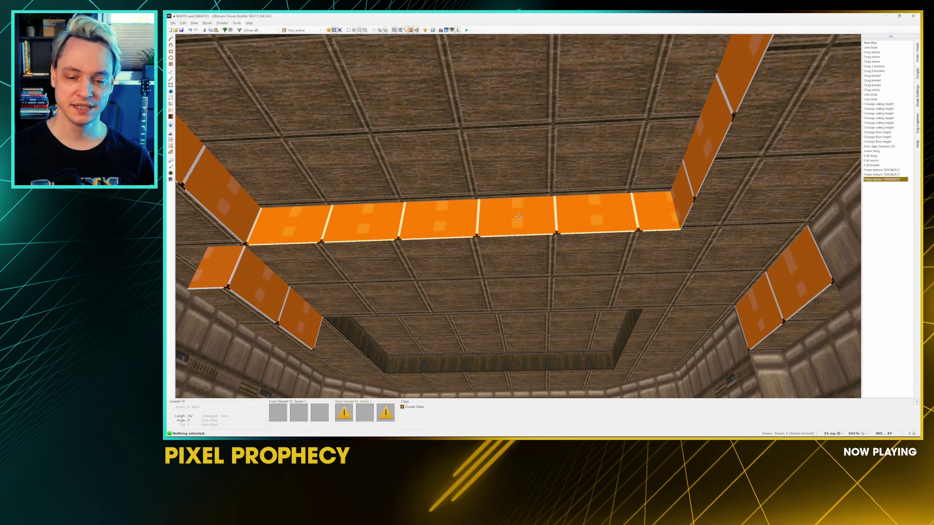
middle_click(518, 216, "ctrl")
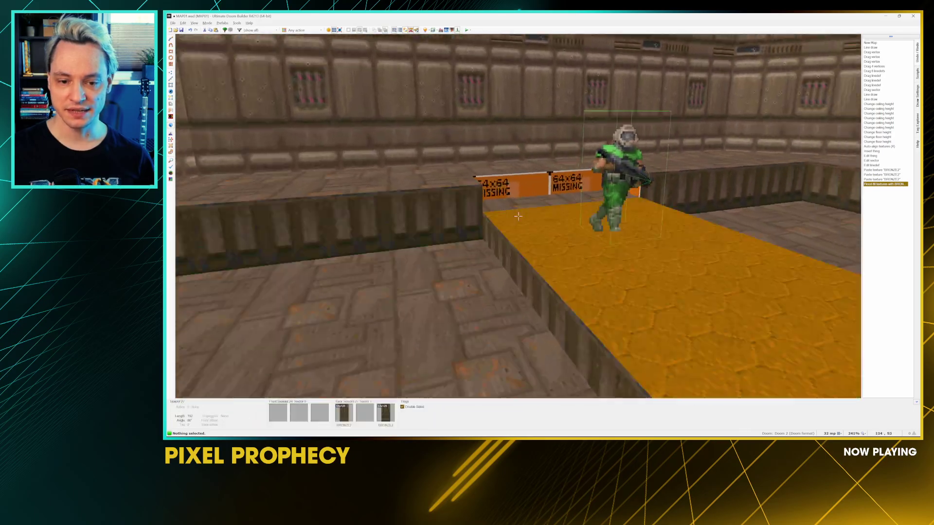
Step: Paste BRONZE2 onto the remaining untextured step walls of the small floor recess behind the player start
key("w")
middle_click(518, 216)
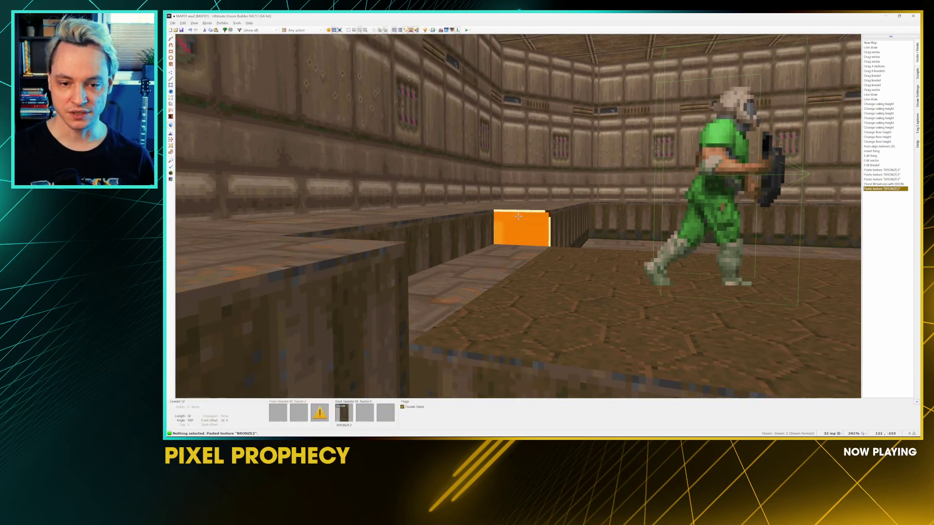
middle_click(518, 216)
key("w")
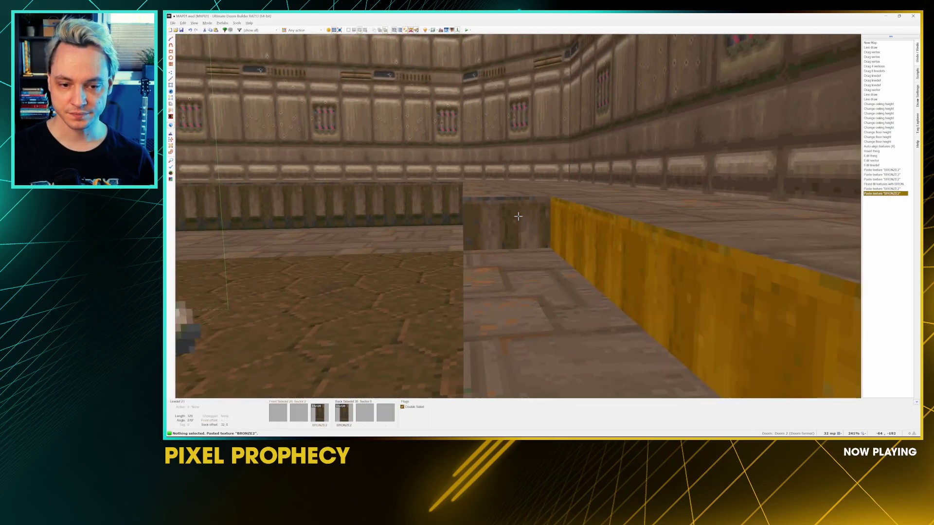
key("s")
key("s")
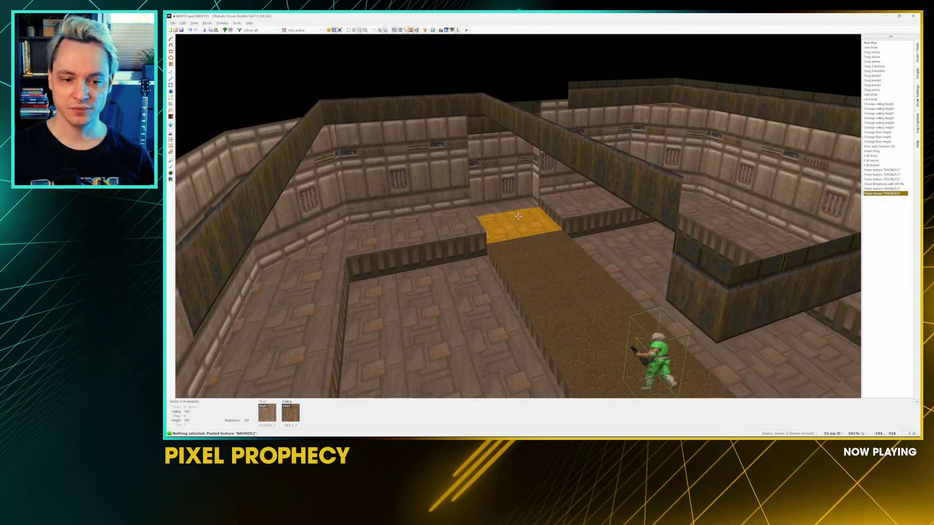
Step: Leave Visual Mode, test the map in Chocolate Doom by walking around the textured room, and quit back to the editor
key("q")
middle_click_drag(569, 125, 485, 267)
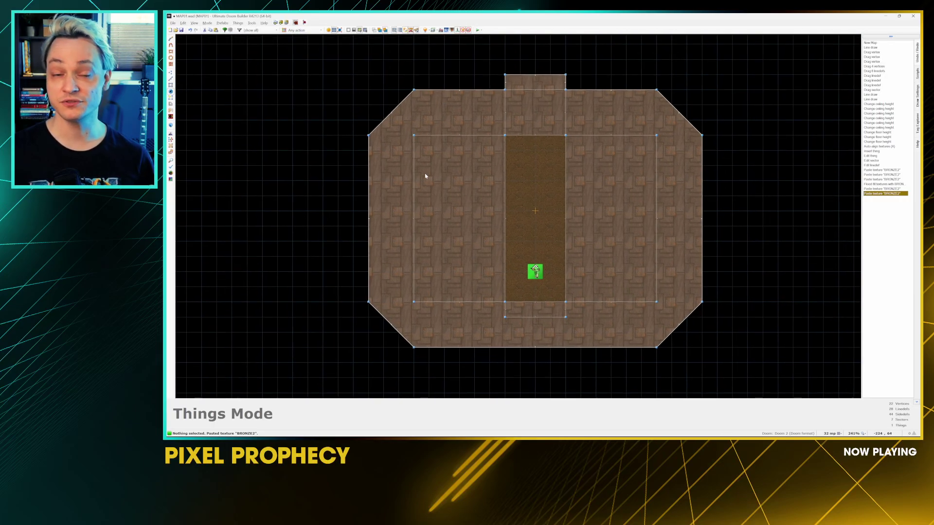
left_click(478, 30)
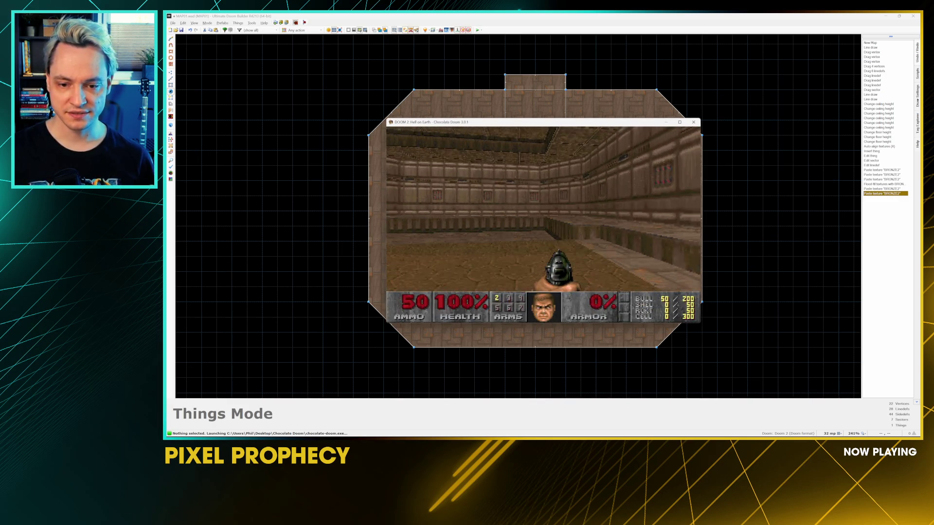
key("w")
key("w")
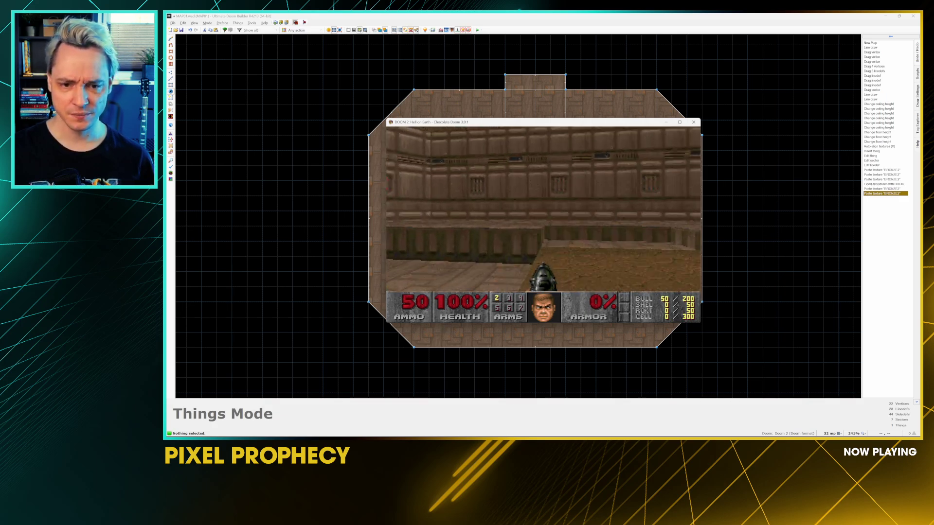
key("w")
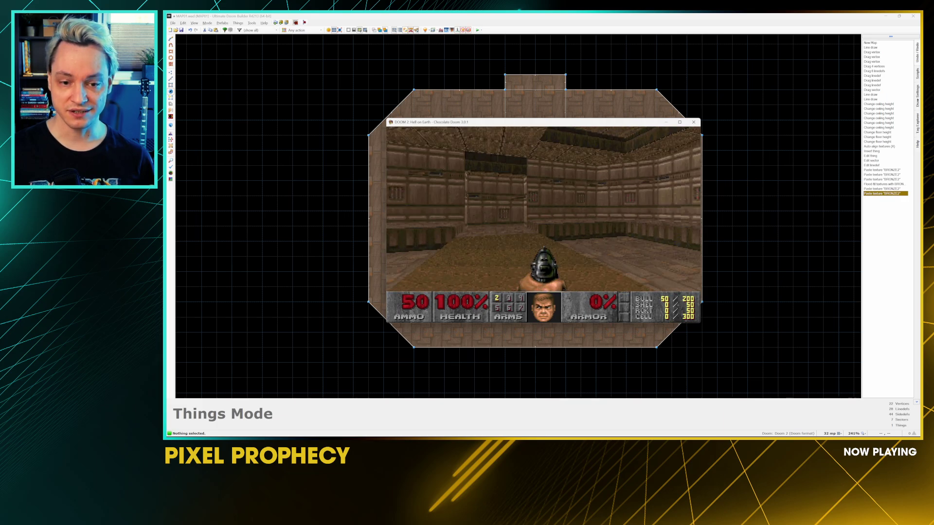
key("s")
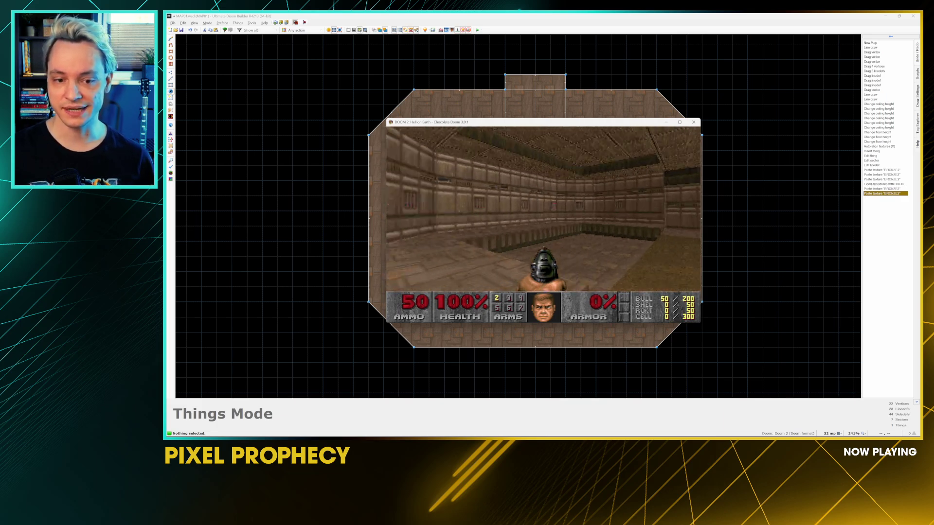
key("w")
key("Left")
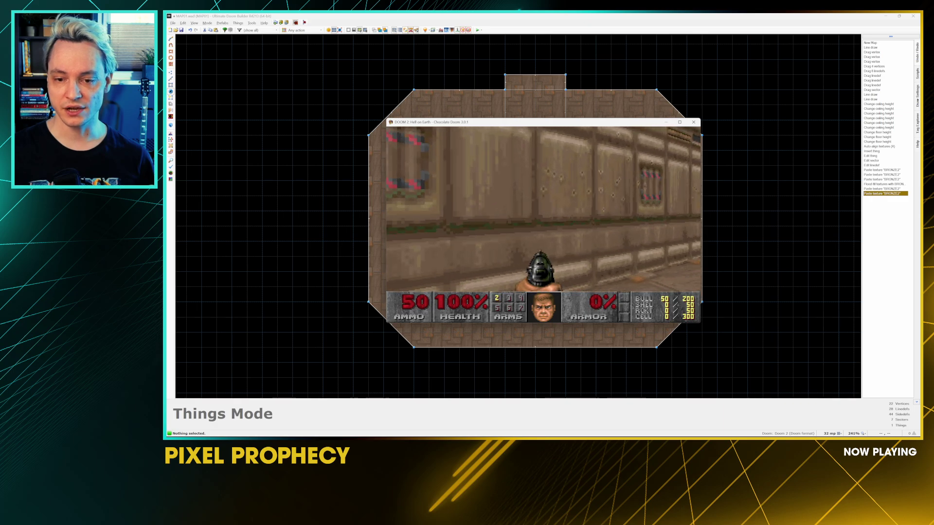
key("d")
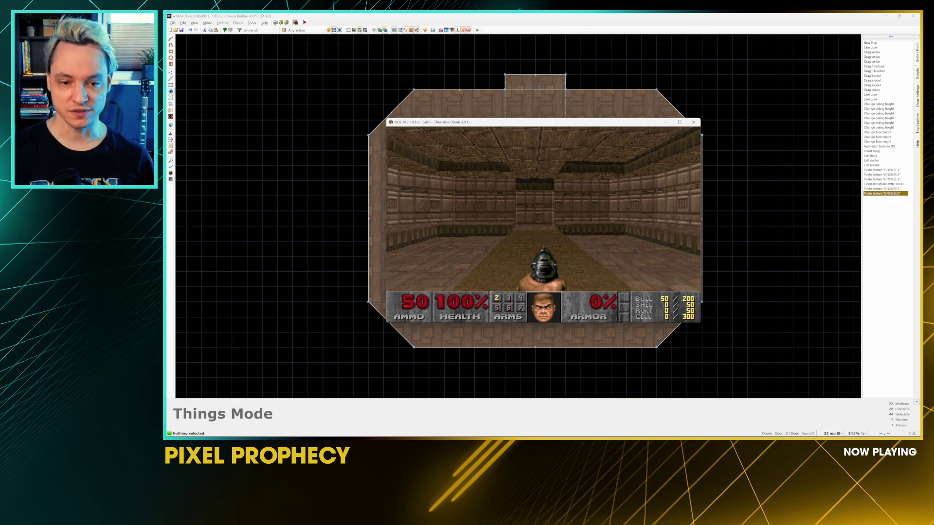
key("F10")
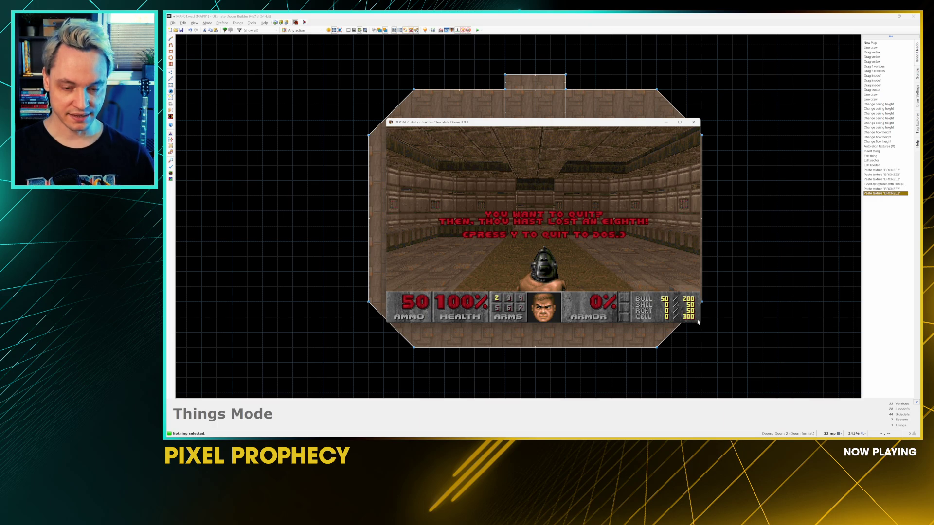
key("y")
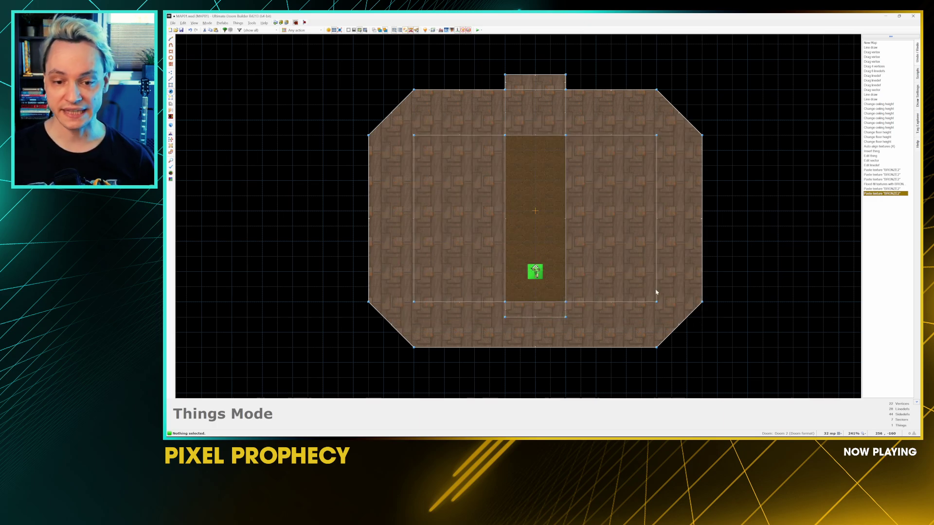
Step: Switch to Sectors Mode and undo the last two BRONZE2 texture pastes
key("s")
key("ctrl+z")
key("ctrl+z")
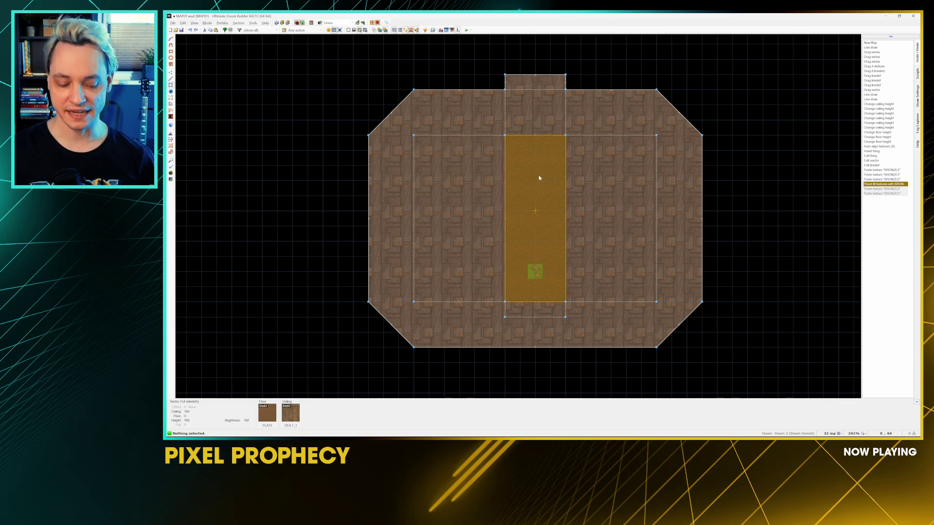
Step: Enter Visual Mode and reapply BRONZE2 to the missing back and side walls of the recess behind the player start
key("q")
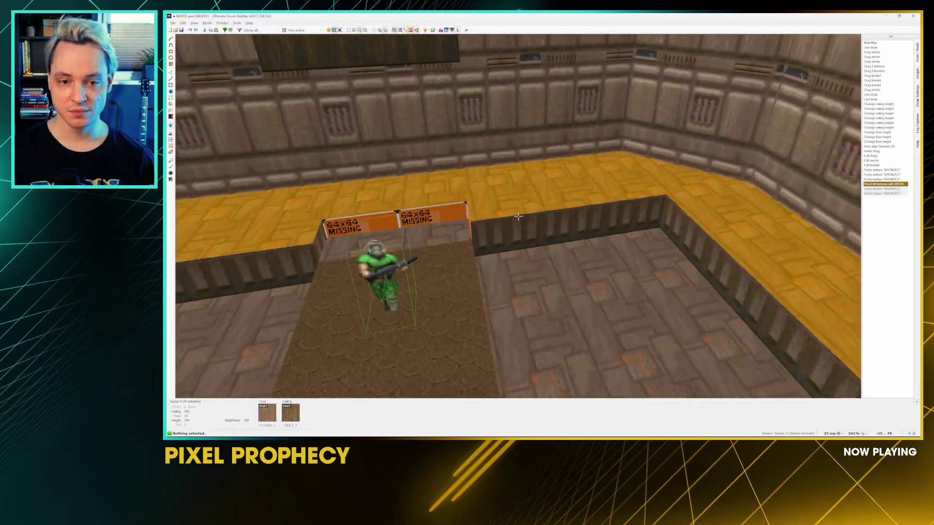
key("w")
key("ctrl+v")
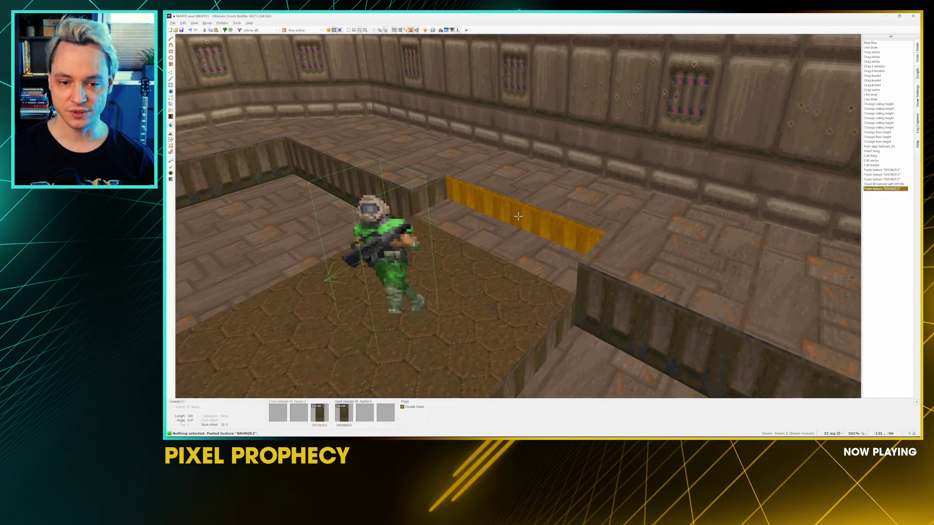
key("ctrl+v")
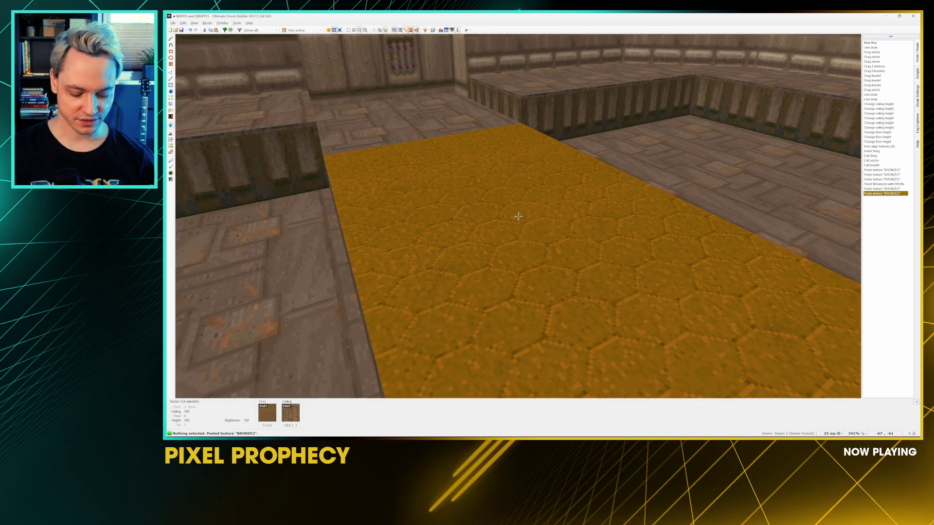
Step: Copy the central strip's FLAT5 floor texture onto the adjoining floors at the north alcove and in the recess behind the player
key("ctrl+v")
key("ctrl+v")
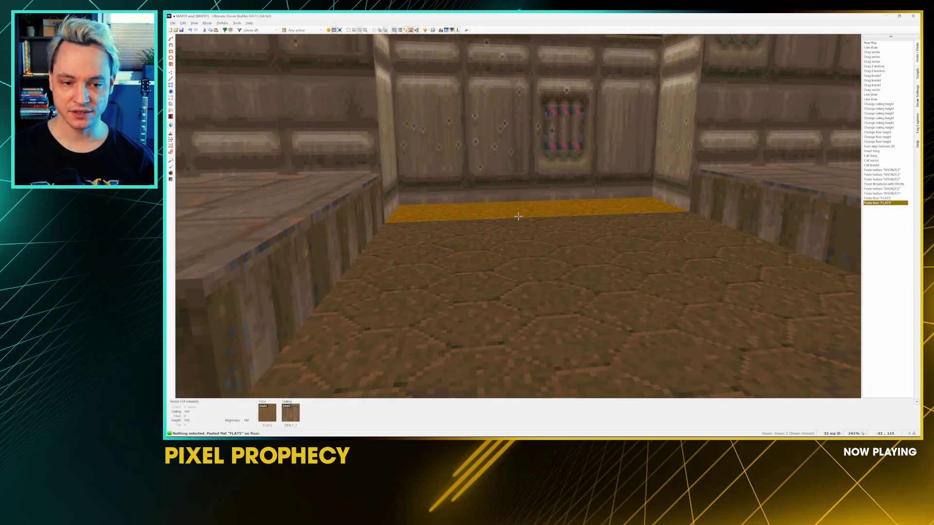
key("s")
key("w")
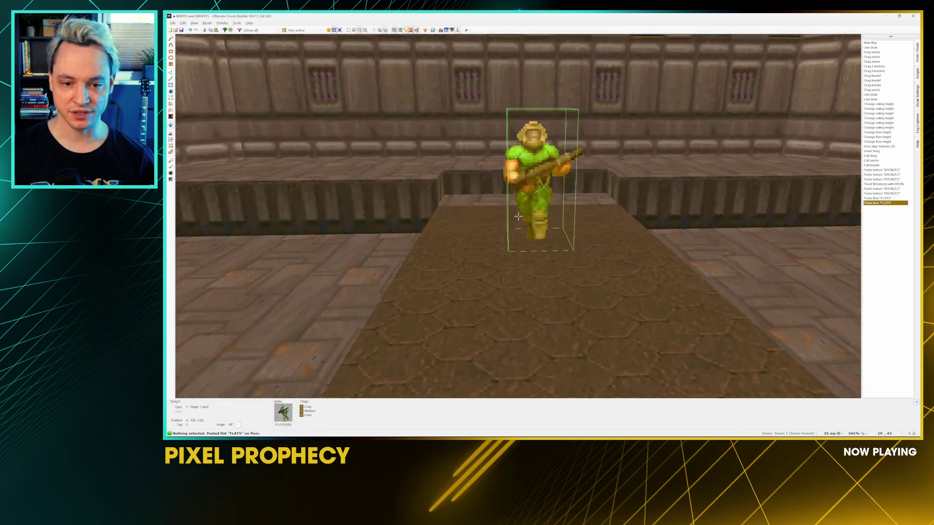
key("s")
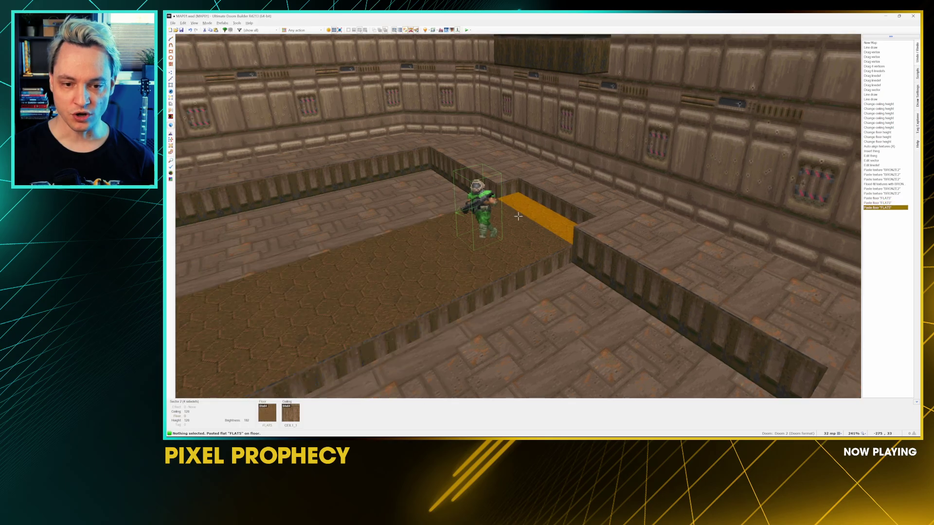
key("ctrl+v")
Step: Edit the sunken floor sector west of the central strip, setting its floor texture to LAVA1 from the Liquids set
key("w")
key("s")
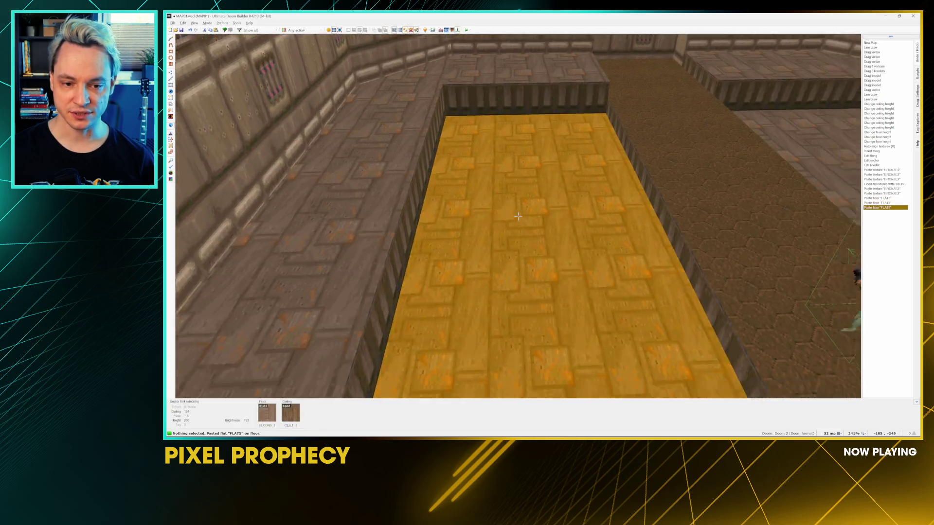
key("s")
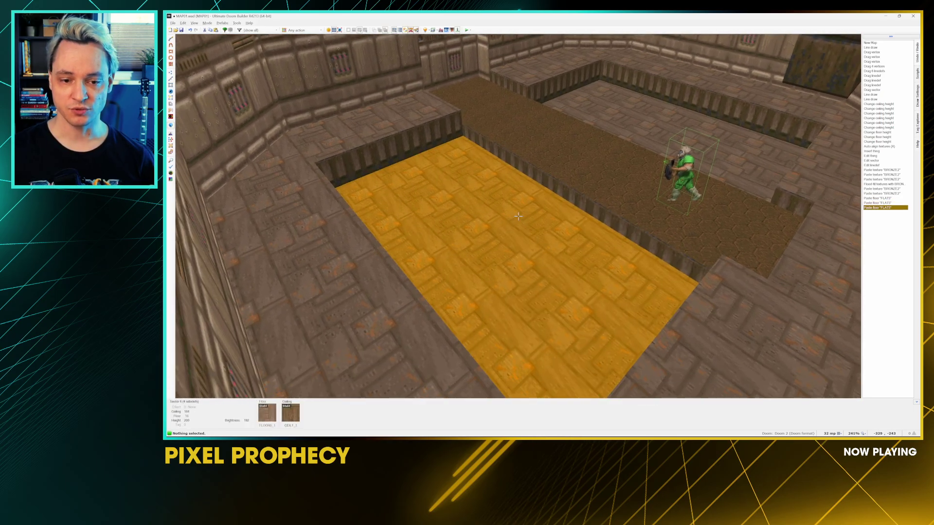
right_click(517, 217)
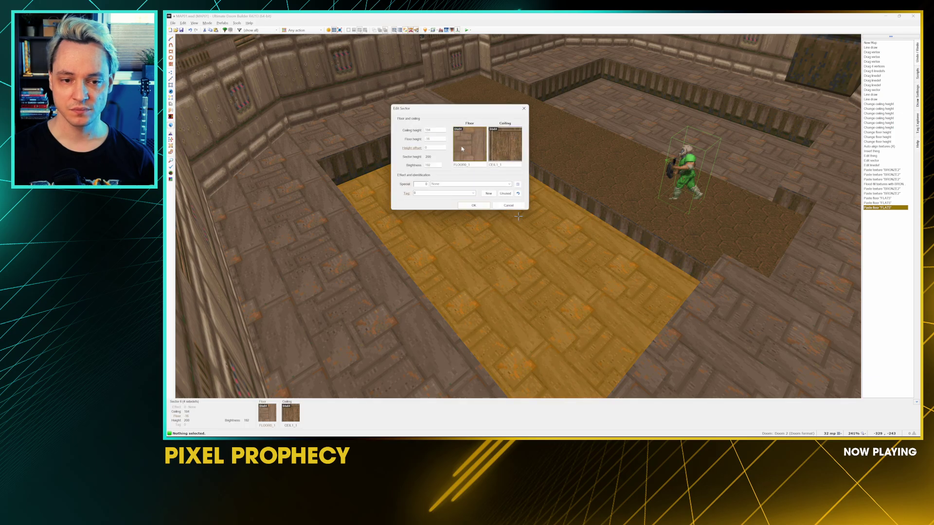
left_click(467, 144)
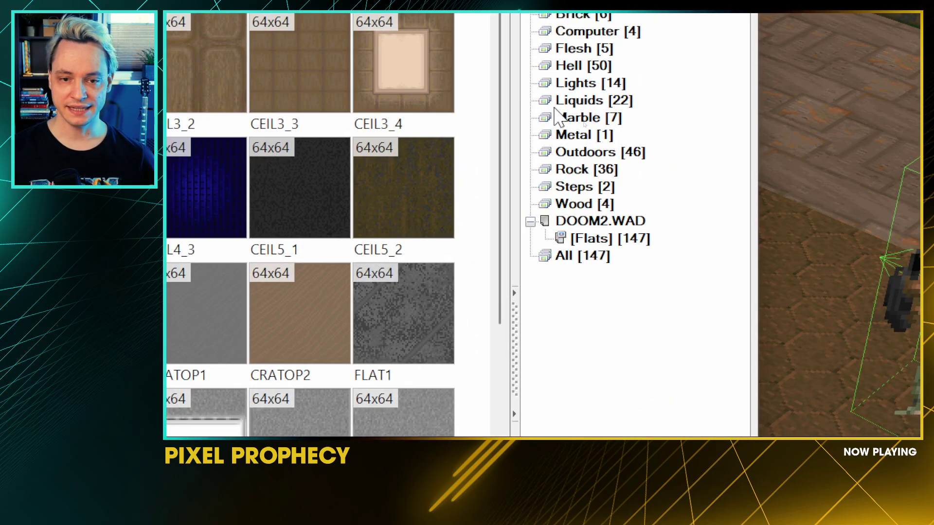
left_click(554, 105)
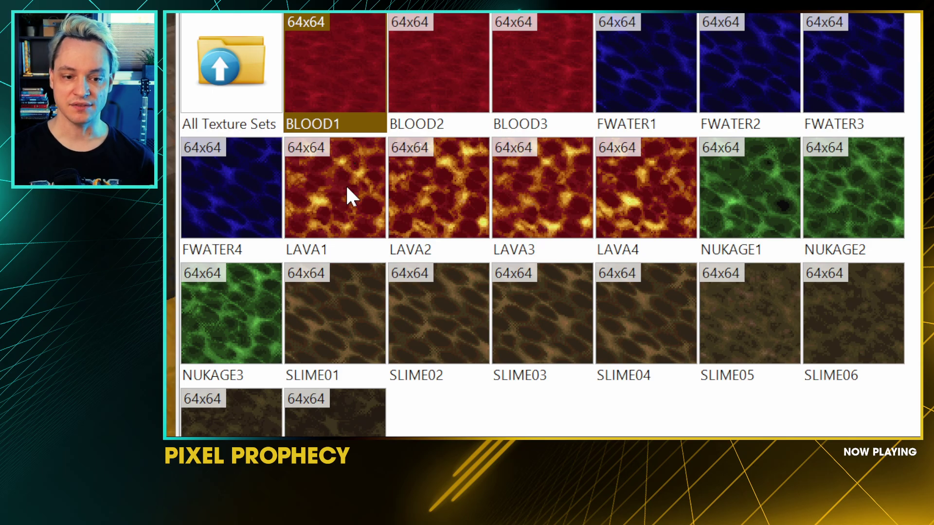
left_click(350, 197)
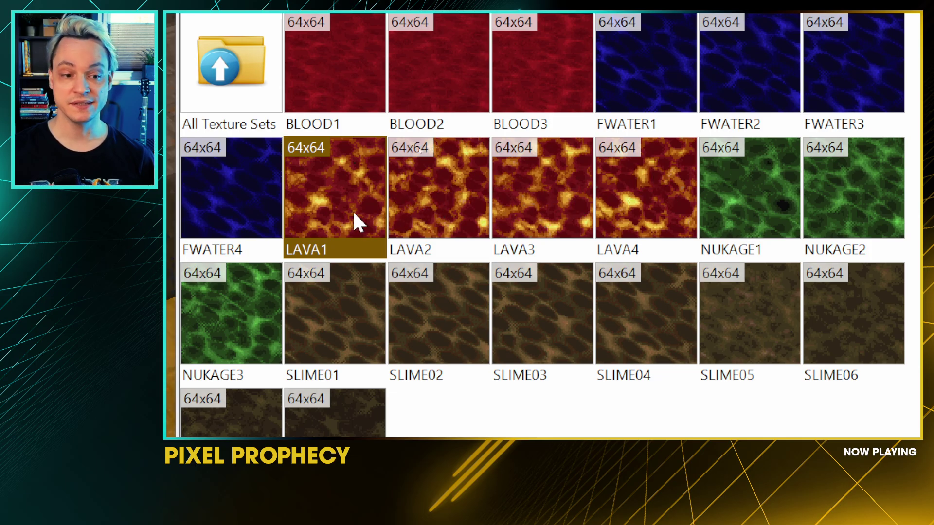
double_click(339, 214)
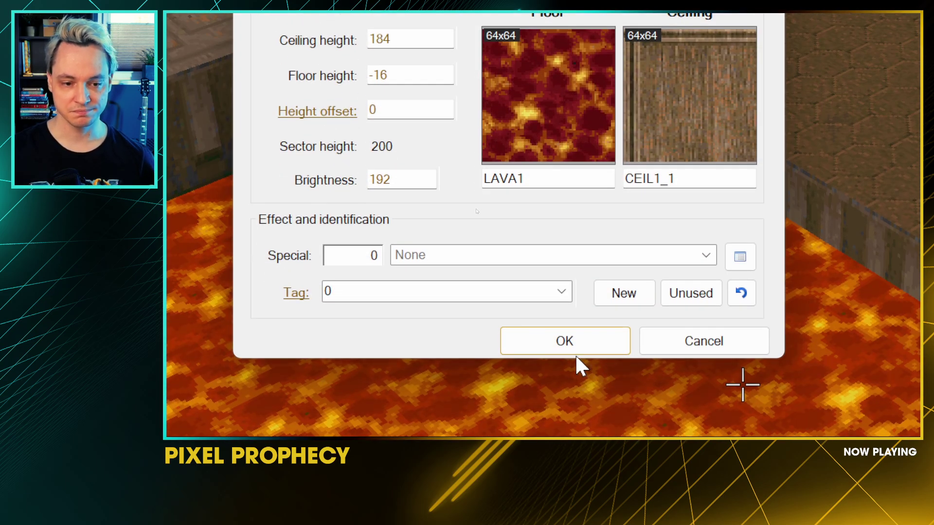
left_click(569, 434)
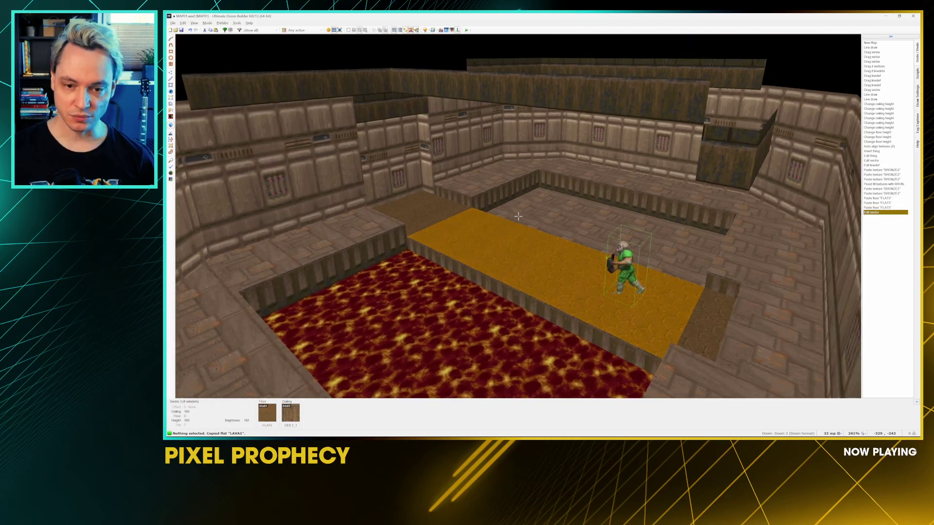
Step: Apply the copied LAVA1 floor texture to the sunken floor east of the central strip and view both pits
key("ctrl+v")
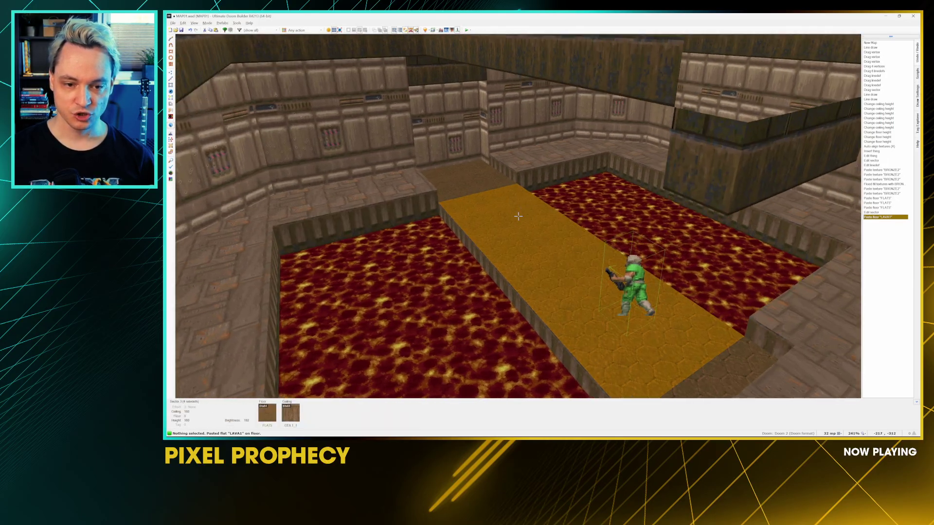
key("e")
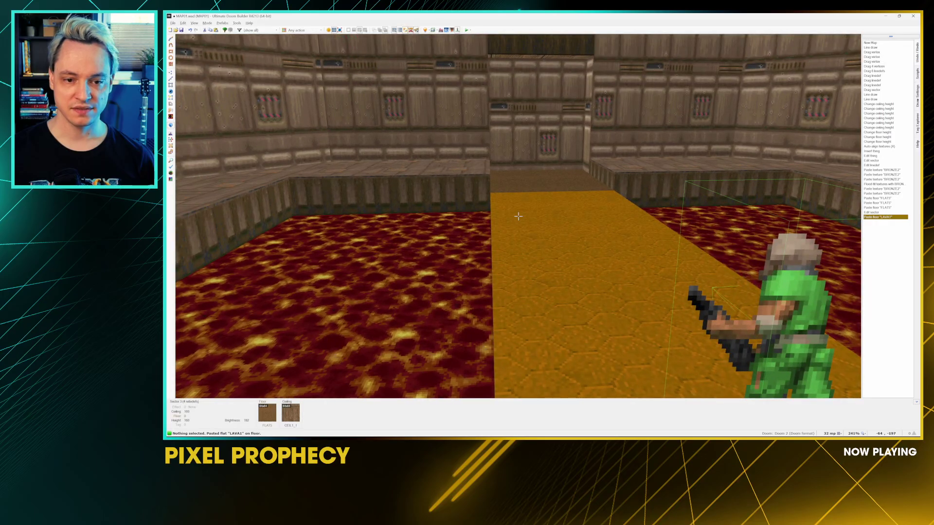
key("d")
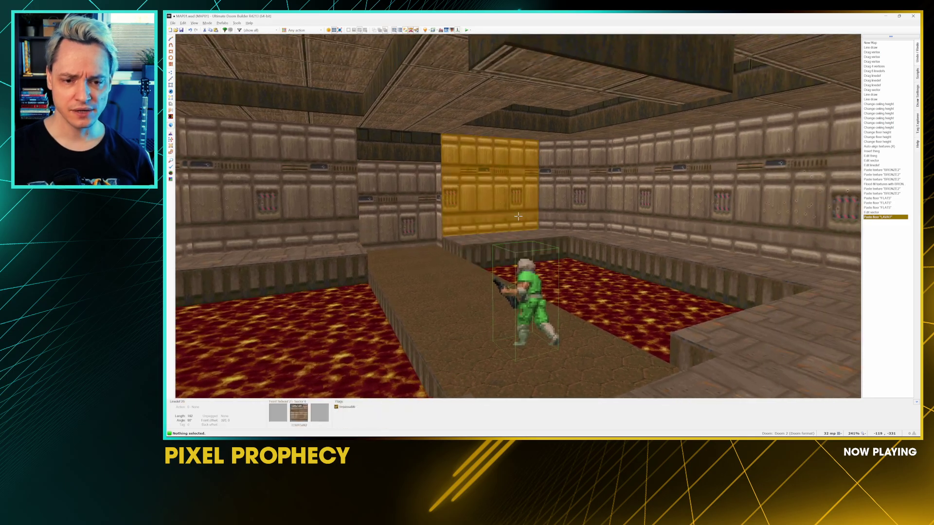
key("s")
key("s")
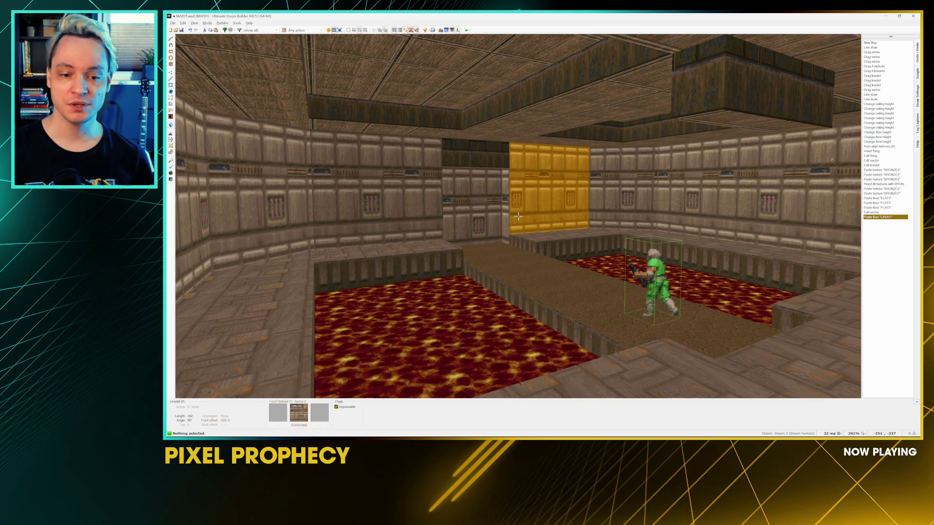
mouse_move(518, 216)
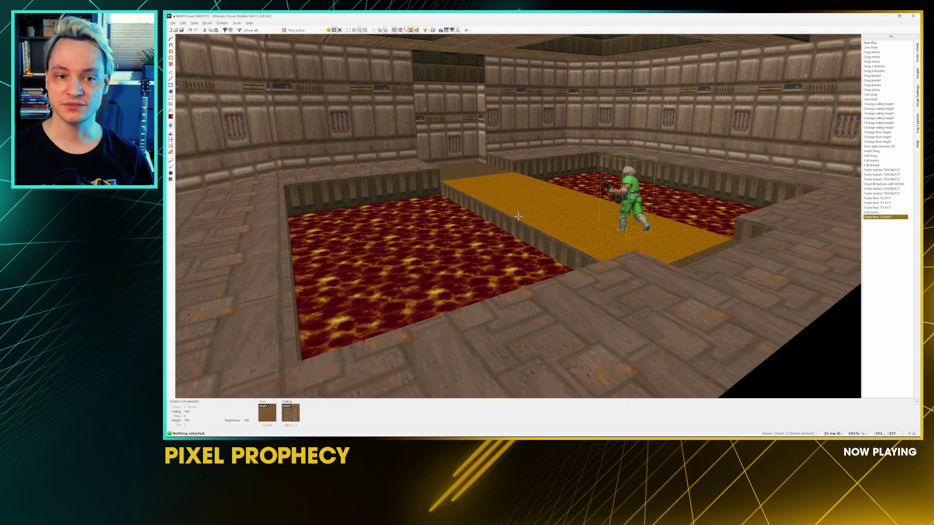
key("d")
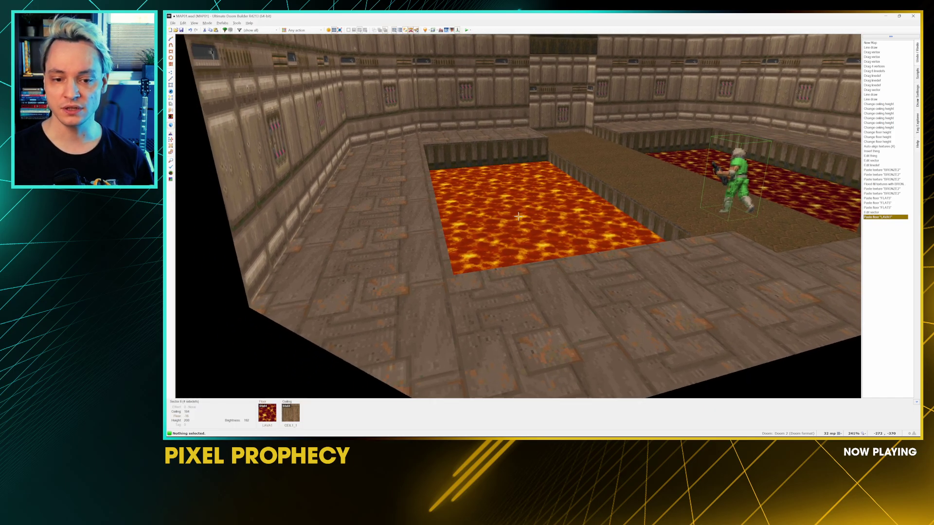
Step: Raise the west lava pit's sector brightness to 256 and brighten the east lava pit as well
scroll(518, 216, "up", 1, "shift")
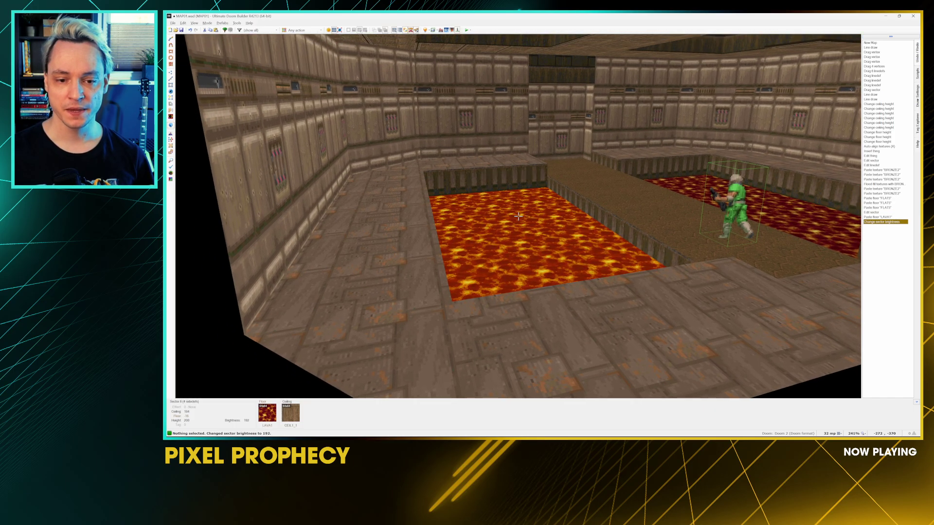
scroll(518, 216, "down", 9, "ctrl")
scroll(517, 216, "up", 11, "ctrl")
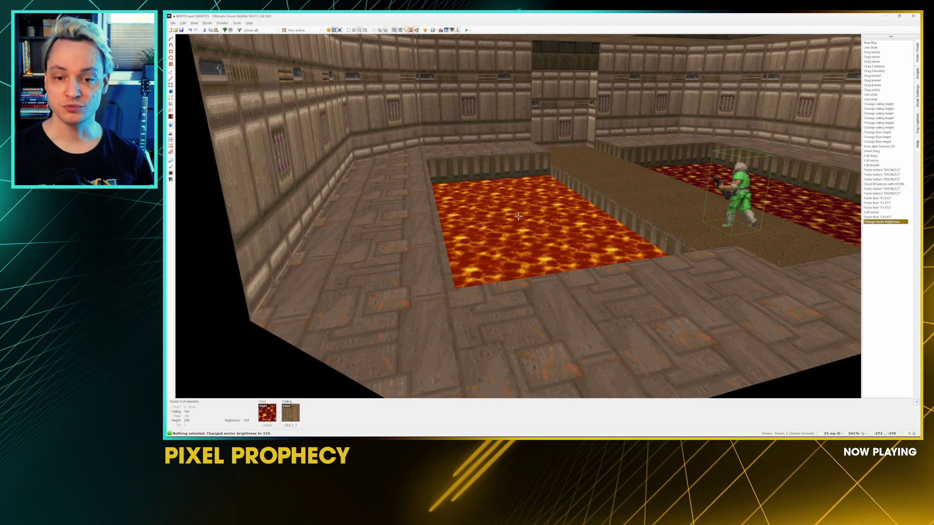
scroll(518, 216, "up", 2, "ctrl")
key("w")
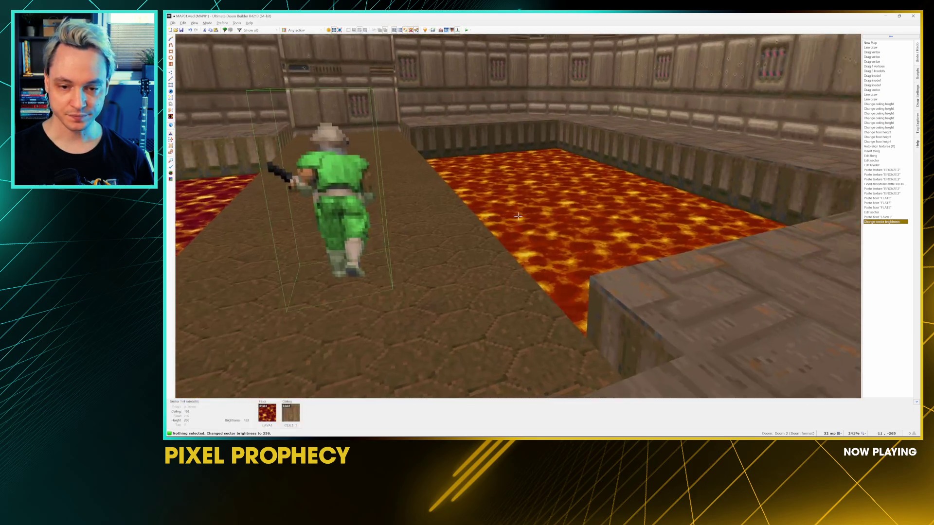
scroll(518, 216, "up", 4, "ctrl")
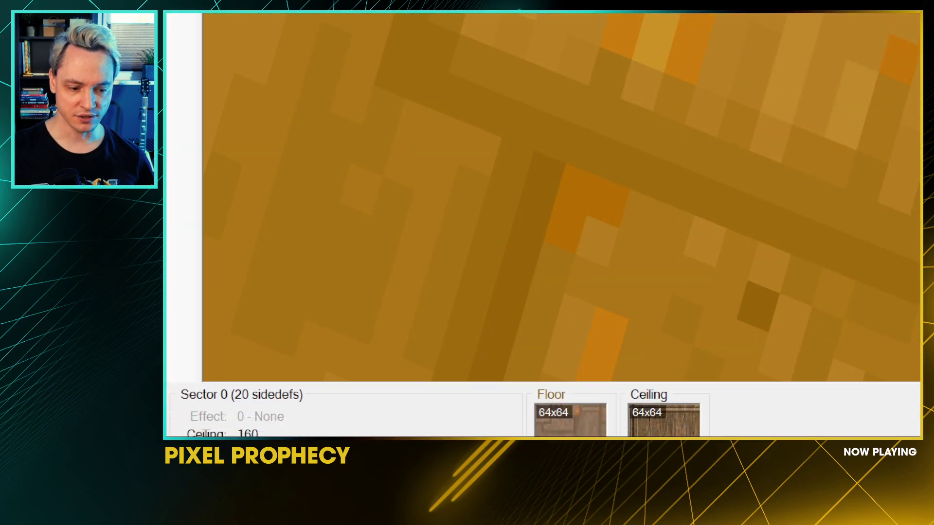
Step: Adjust the floor height of the outer sector surrounding the lava pits, bringing it to 0
key("q")
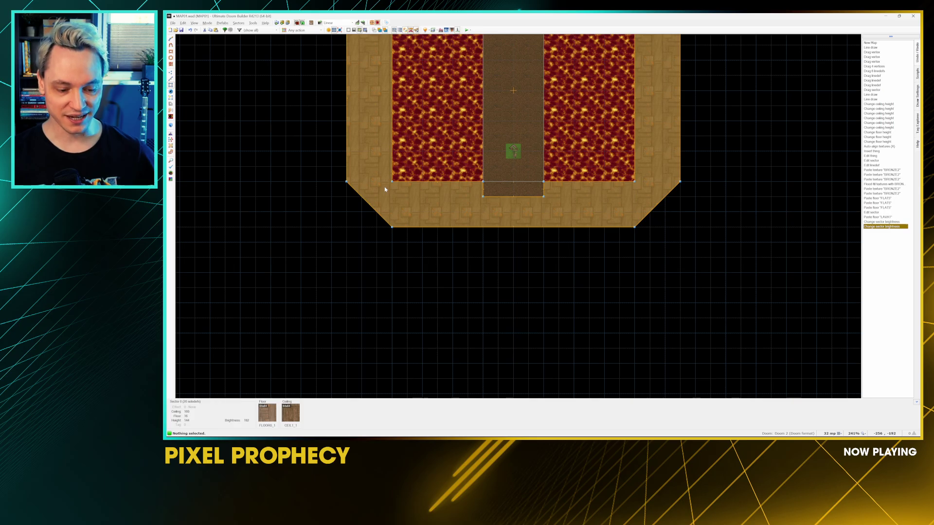
key("q")
scroll(518, 216, "up", 3)
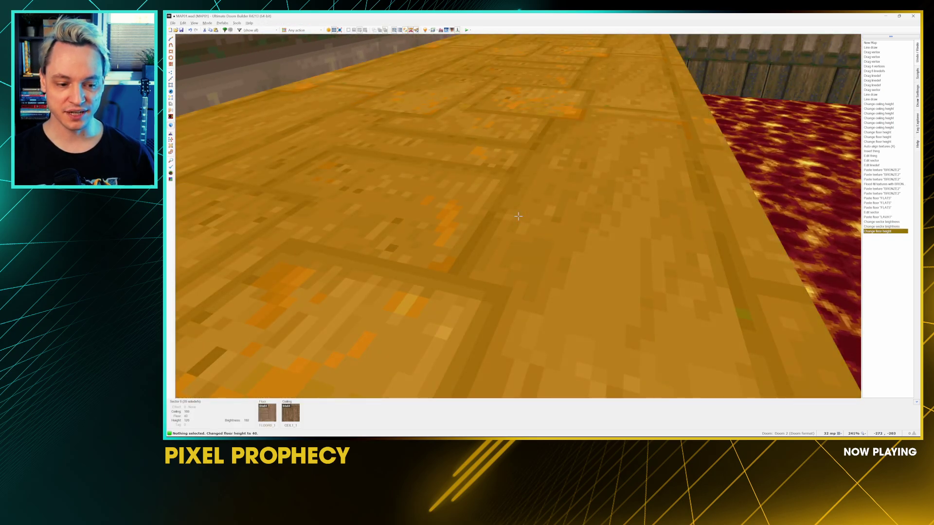
scroll(518, 216, "down", 4)
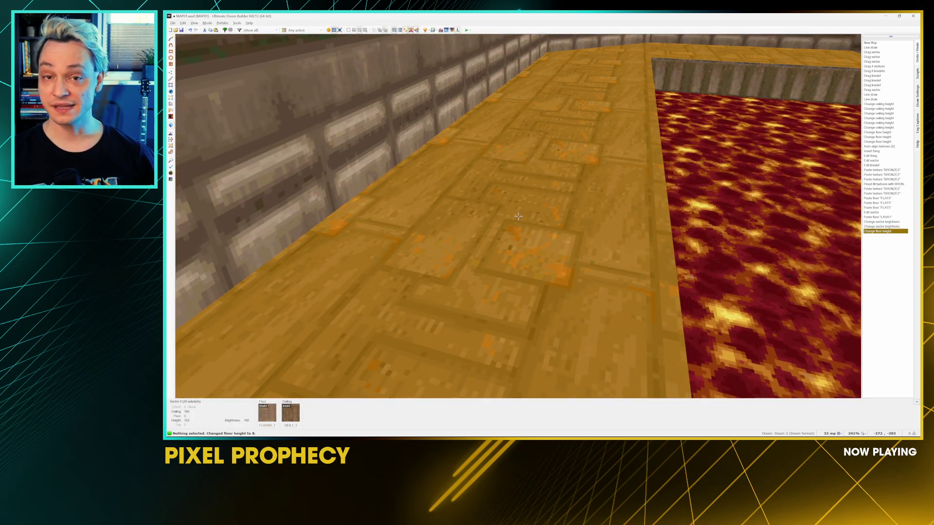
scroll(518, 216, "up", 1)
scroll(518, 216, "down", 1)
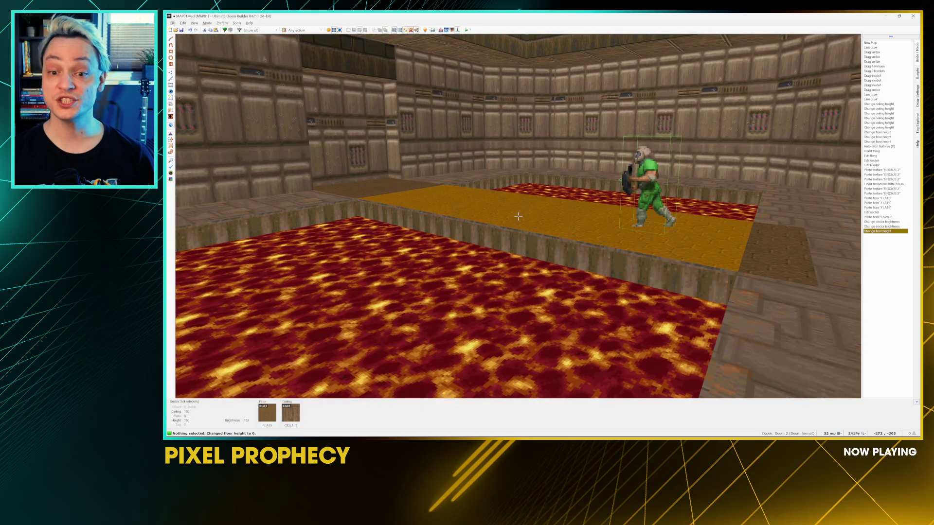
Step: Try other floor heights on the central strip and the lava pit, ending at 0 and -16
scroll(517, 216, "up", 1)
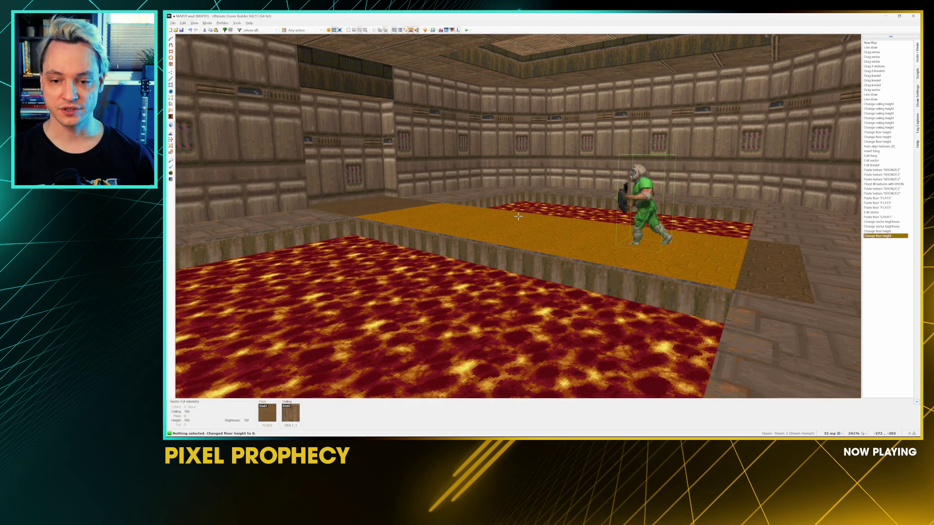
scroll(517, 215, "up", 1)
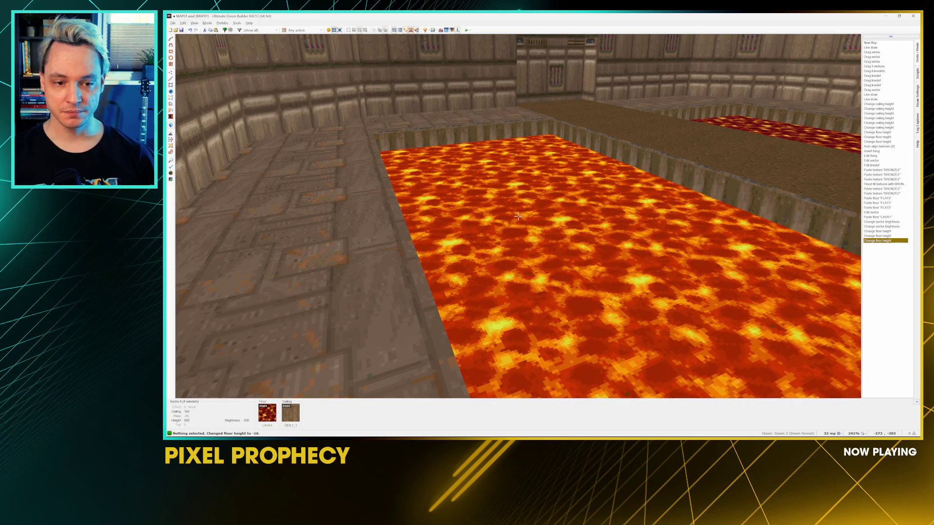
scroll(518, 215, "down", 3)
Step: Bring the lava sector's brightness to 256 and darken the outer sector surrounding the pits
key("s")
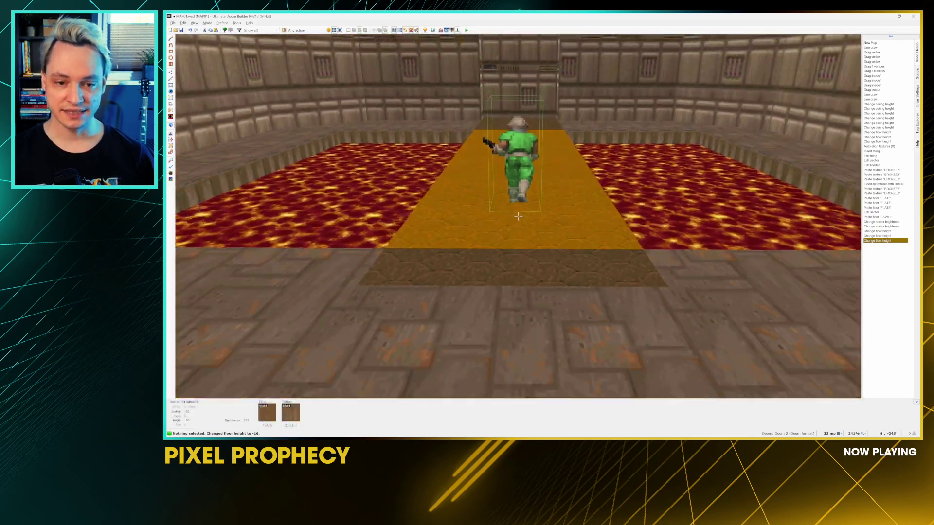
scroll(518, 216, "up", 3, "ctrl")
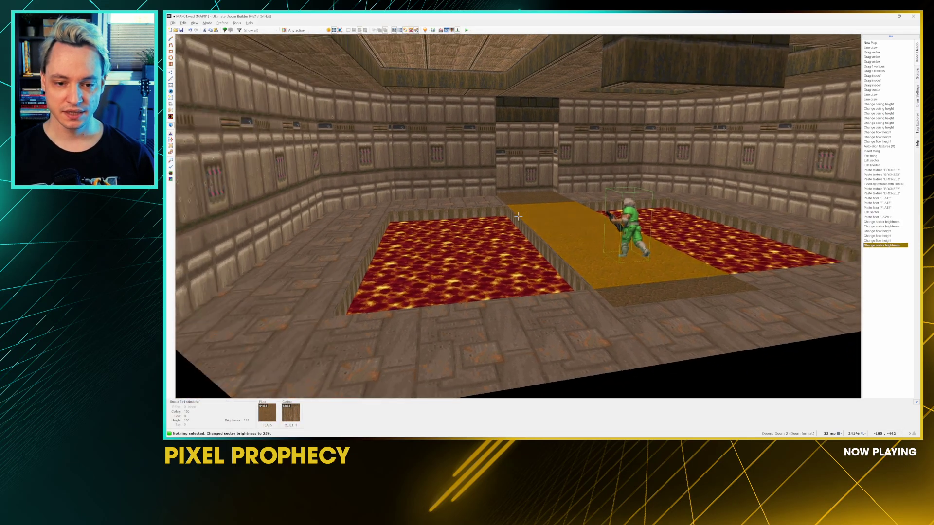
scroll(517, 216, "down", 5, "ctrl")
scroll(518, 216, "down", 2, "ctrl")
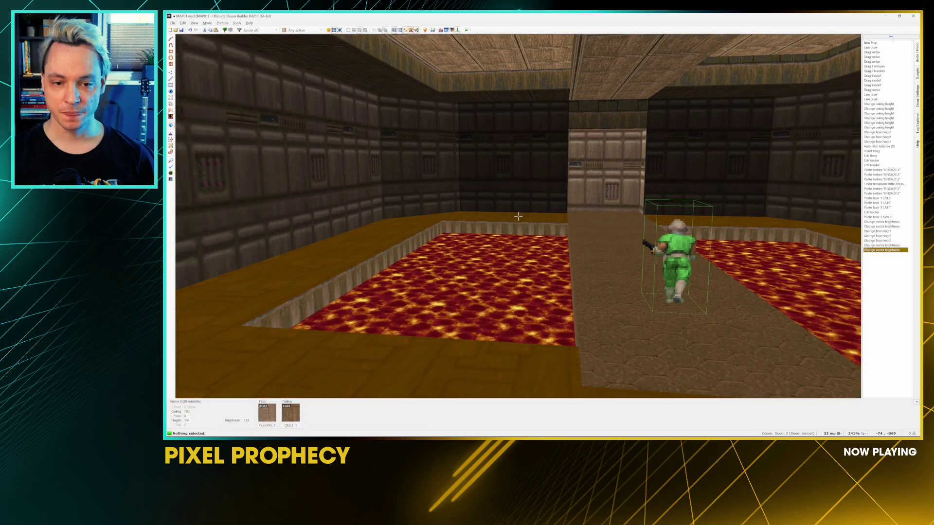
Step: Raise the lowered ceiling of the recess behind the player start to height 160, flush with the surrounding ceiling
key("w")
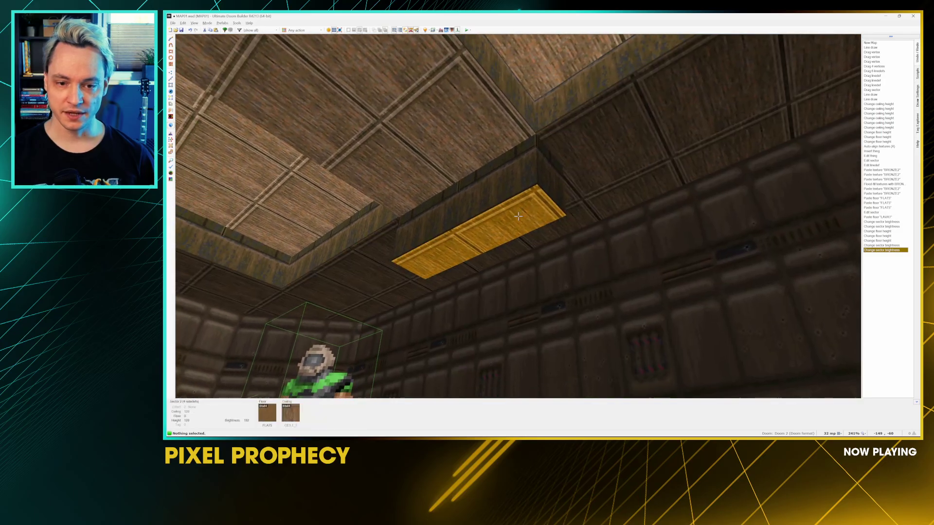
scroll(518, 216, "up", 1)
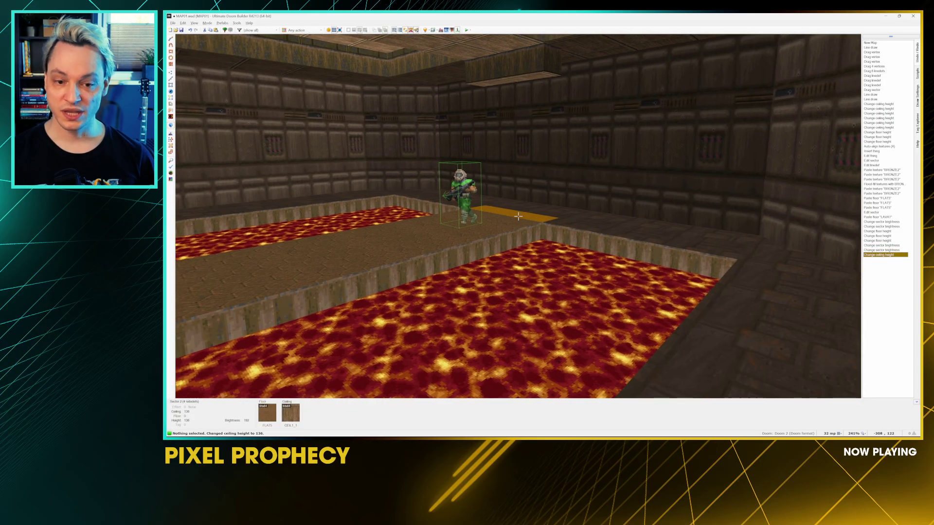
scroll(518, 216, "up", 1)
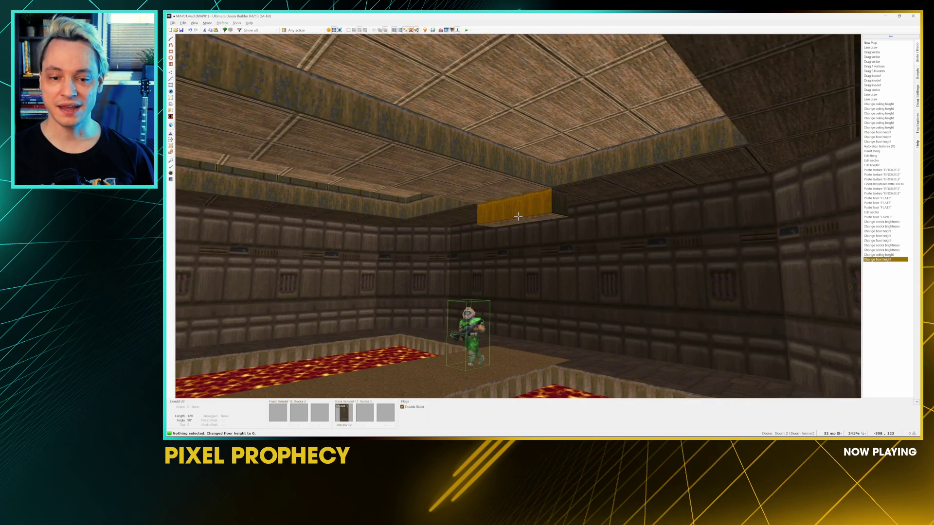
scroll(518, 216, "up", 1)
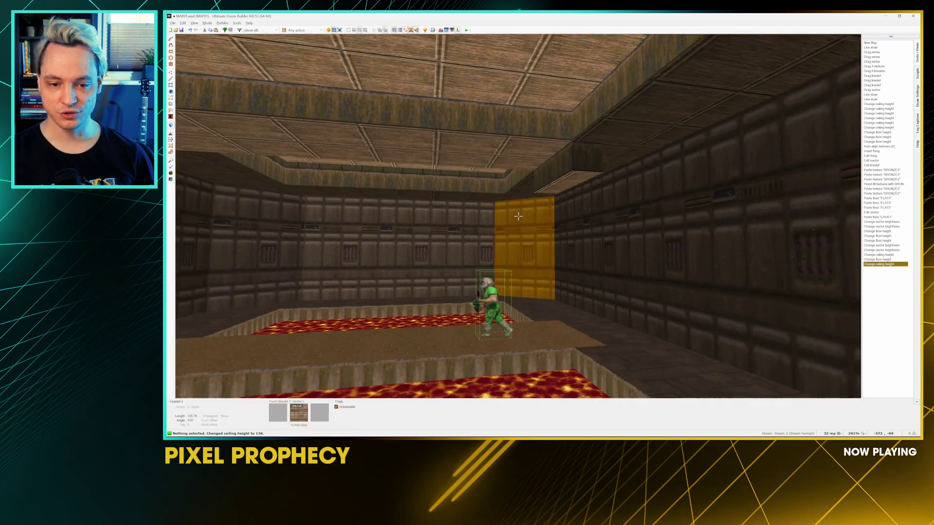
scroll(518, 216, "up", 1)
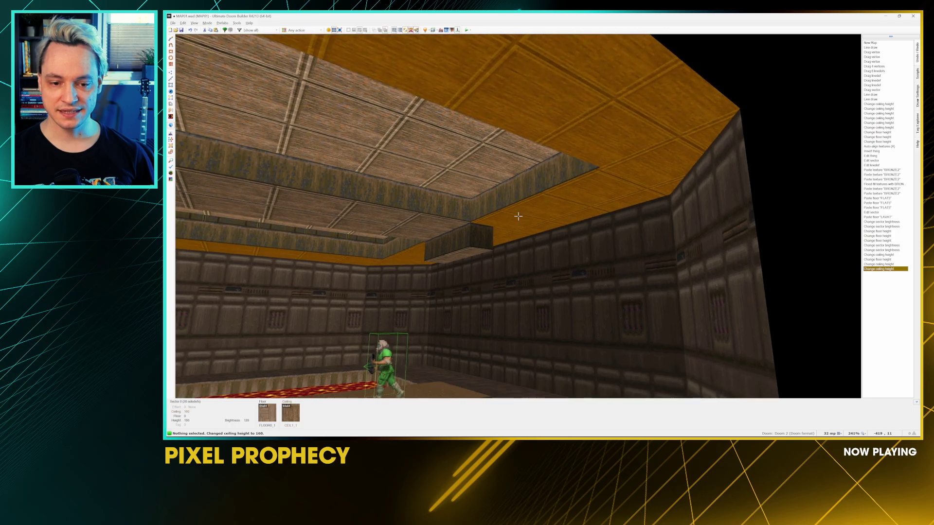
scroll(518, 216, "up", 1)
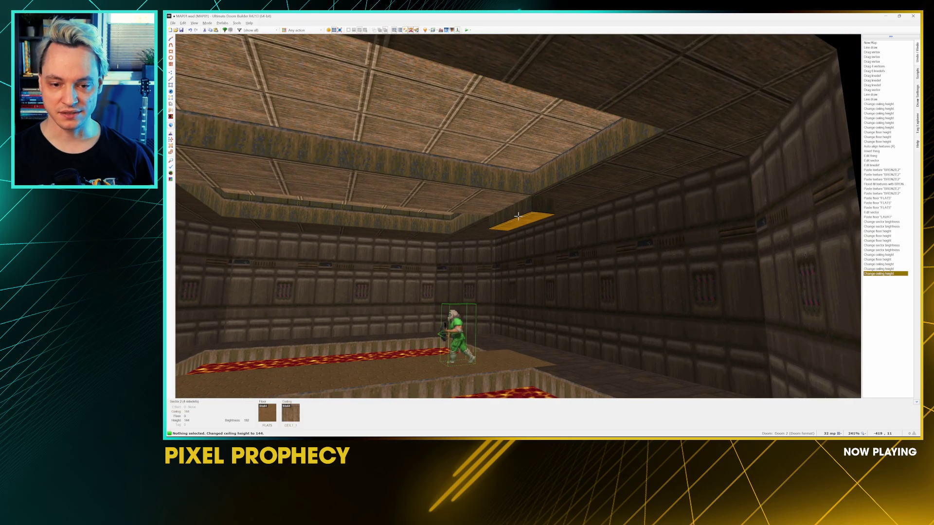
scroll(517, 216, "up", 2)
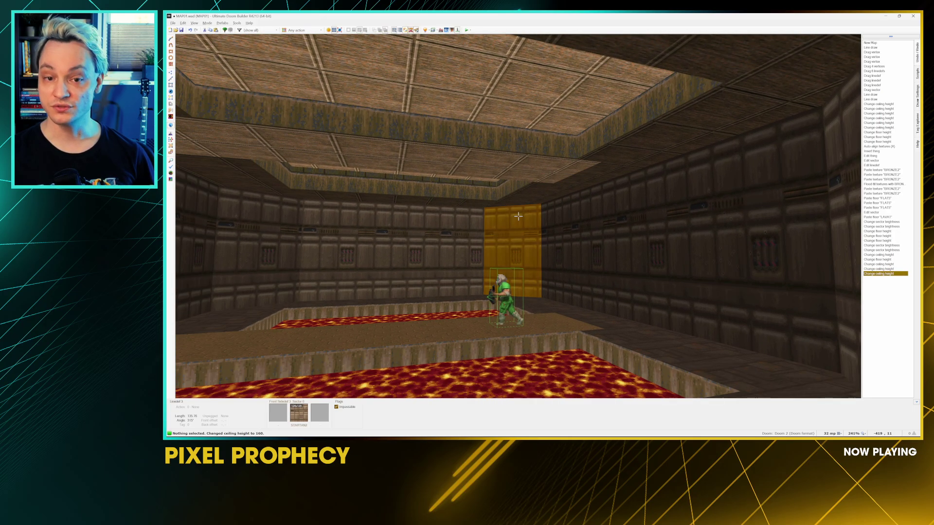
Step: Lower the sector brightness of the recess behind the player start to 128
key("w")
key("s")
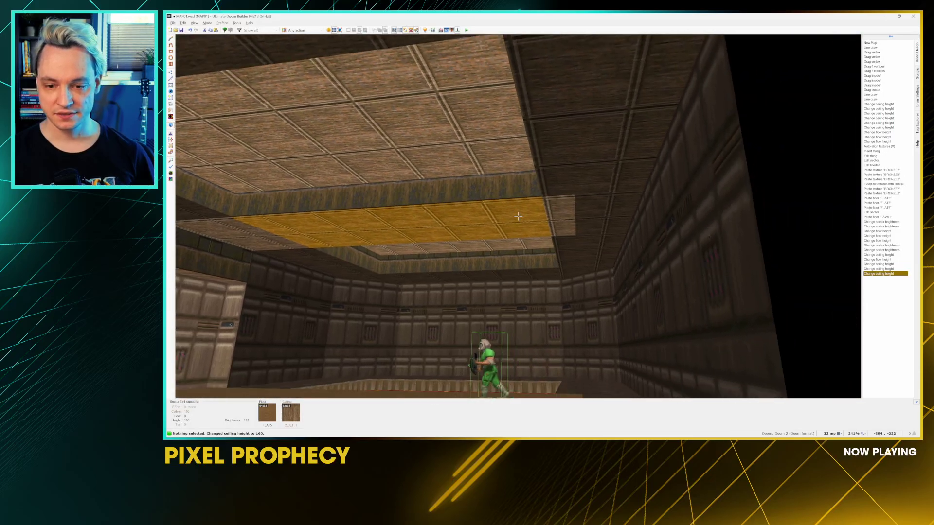
key("w")
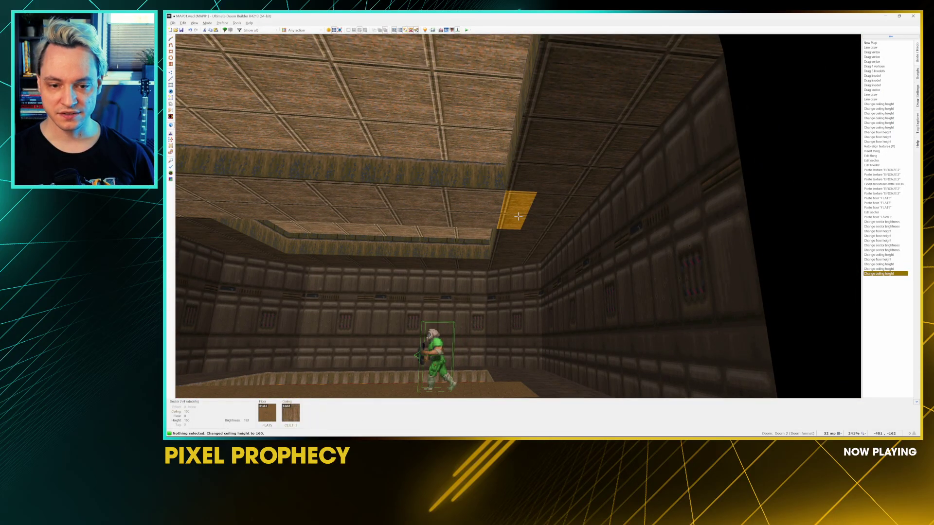
scroll(518, 216, "down", 1, "shift")
scroll(517, 215, "down", 1, "shift")
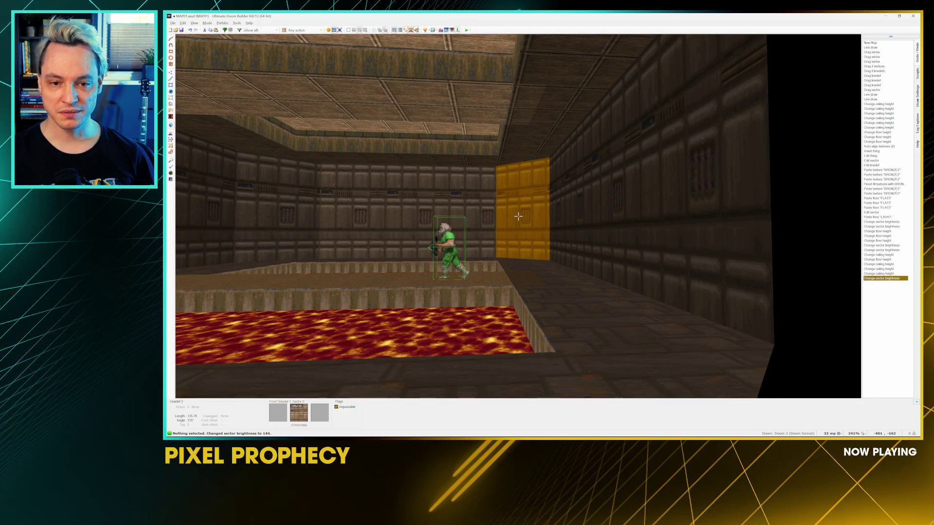
Step: Change the ceiling texture of the central strip between the two lava pits to CEIL5_2 from the Base set
key("s")
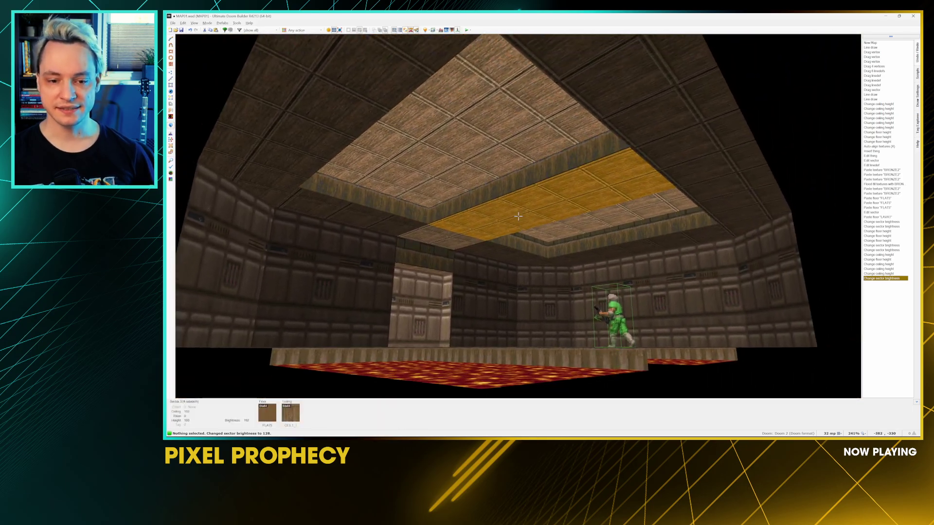
right_click(518, 216)
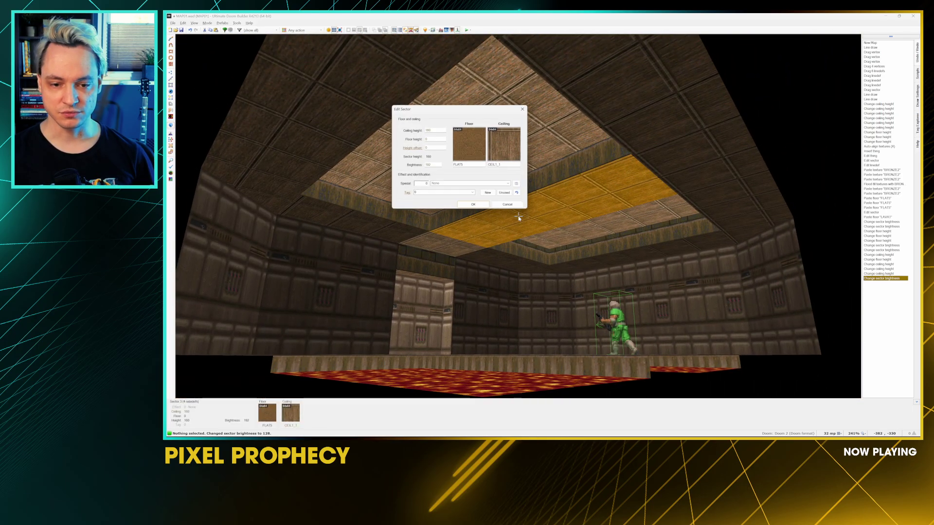
left_click(504, 150)
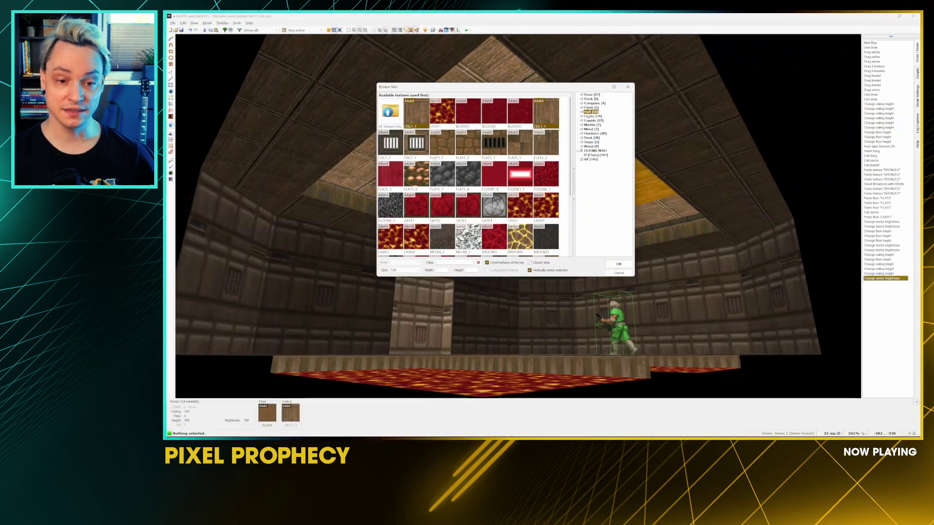
left_click(591, 95)
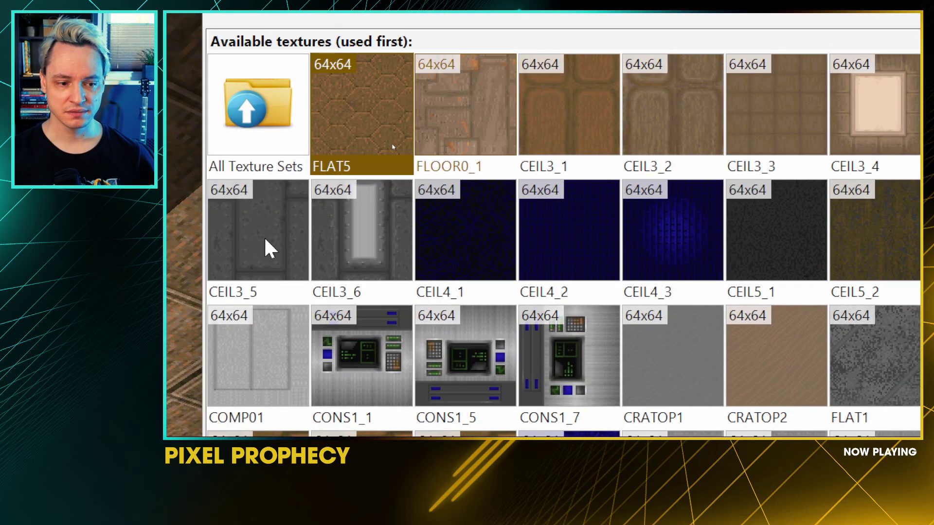
left_click(250, 247)
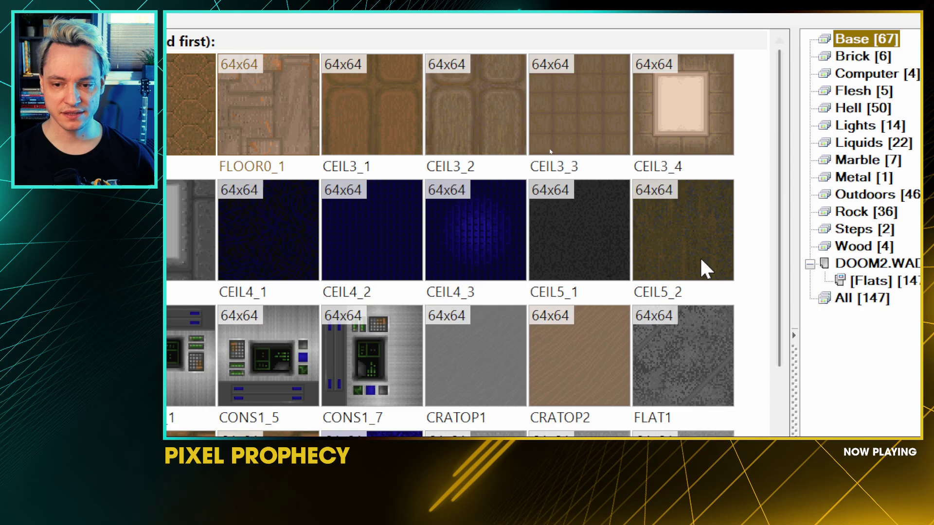
left_click(907, 262)
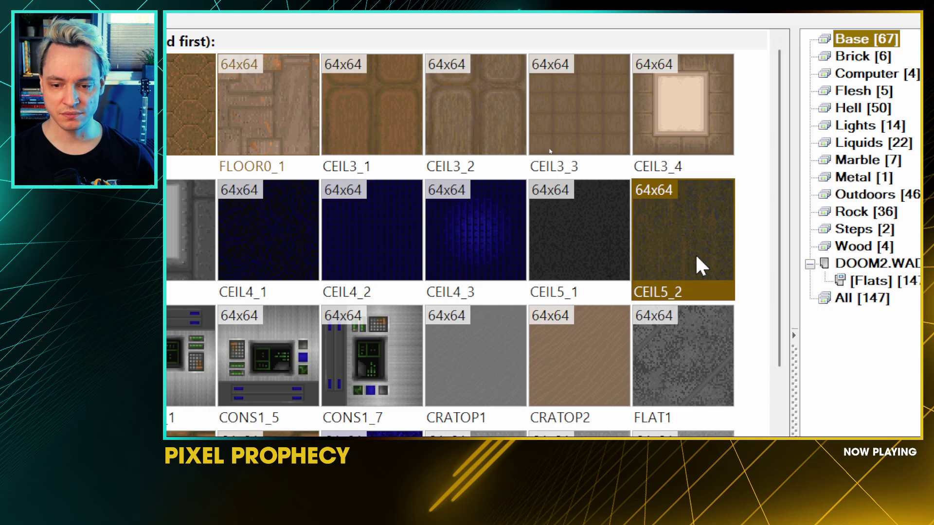
double_click(700, 266)
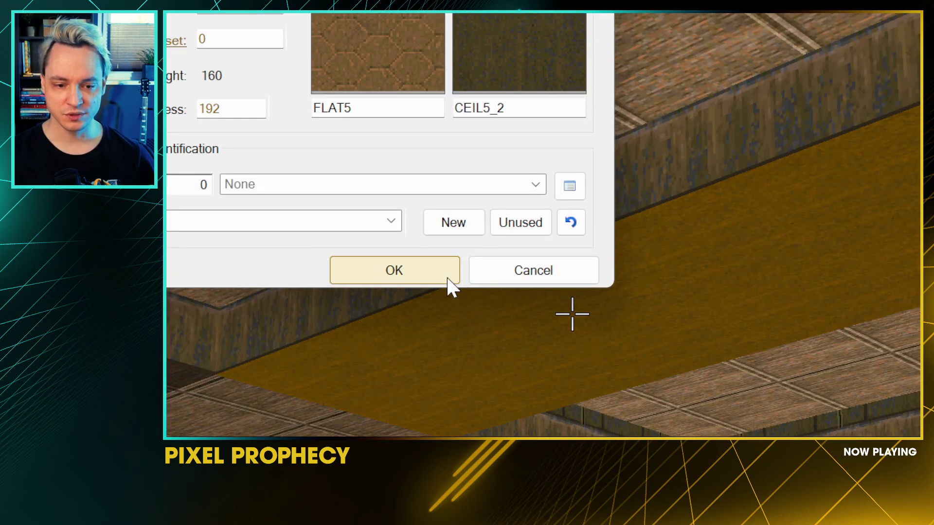
left_click(445, 280)
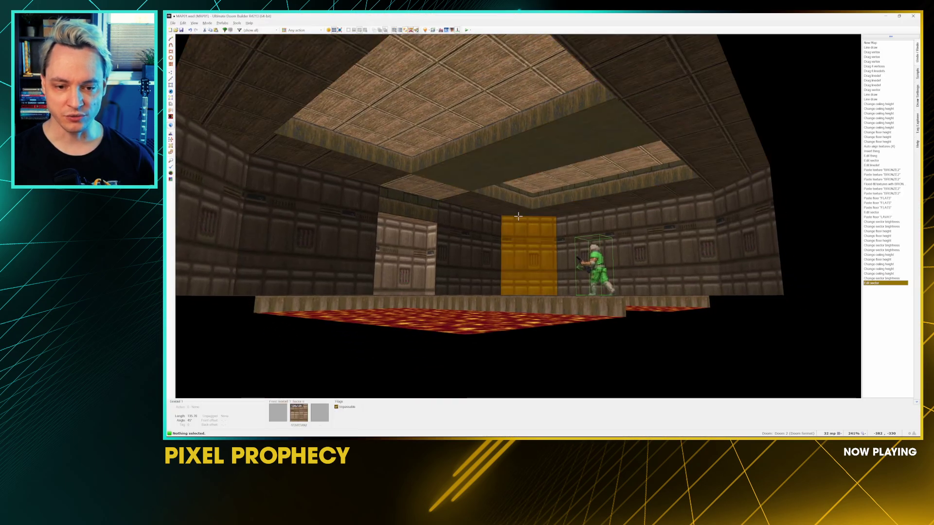
Step: Copy the CEIL5_2 flat from the central strip onto the surrounding outer ceiling and the recess ceilings
key("ctrl+c")
key("w")
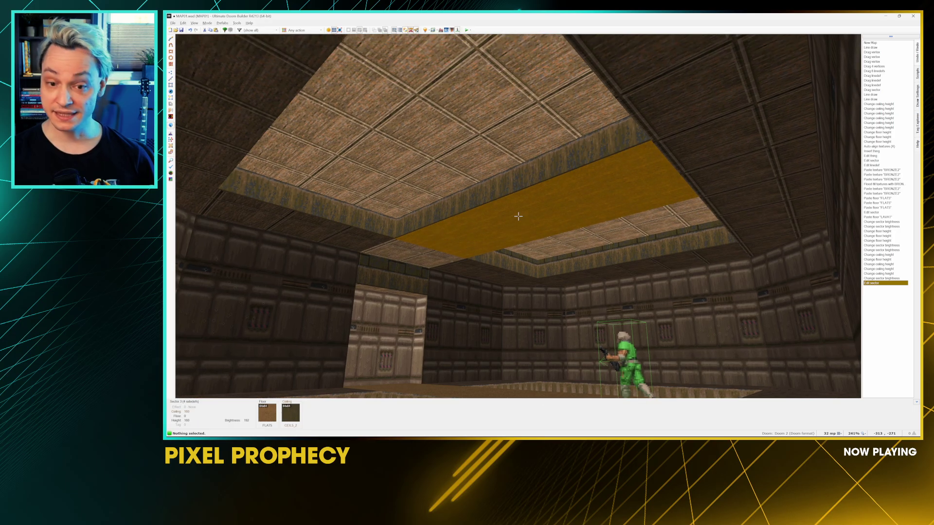
key("ctrl+v")
key("ctrl+v")
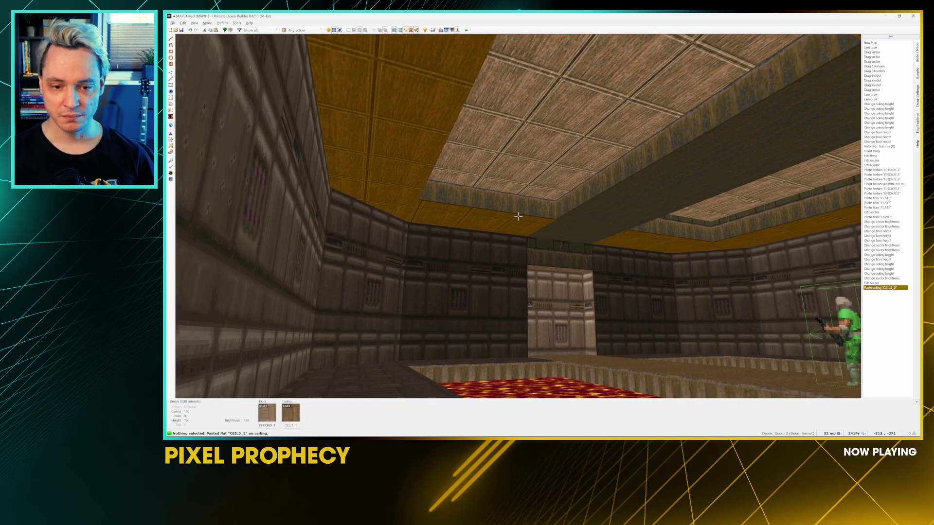
key("ctrl+v")
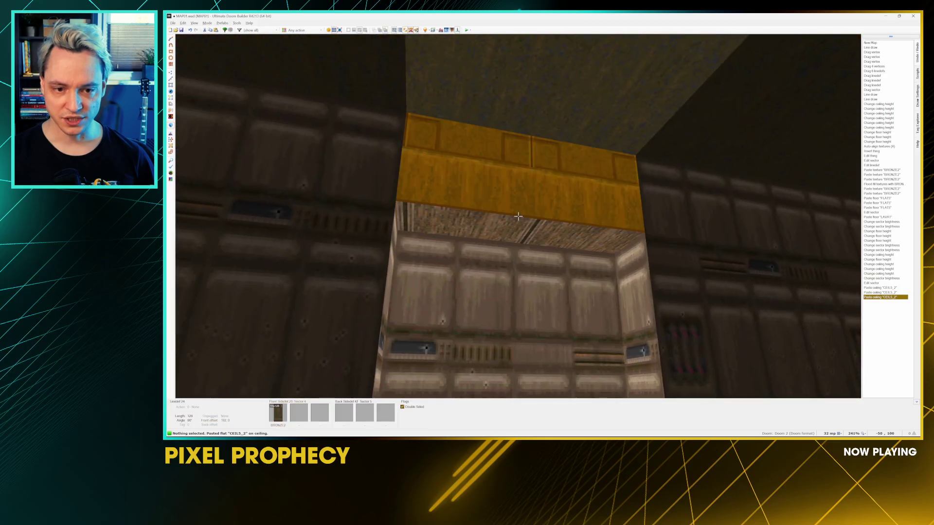
key("ctrl+v")
Step: Change the middle texture of the long wall beside the lava pit to BROWN1
key("s")
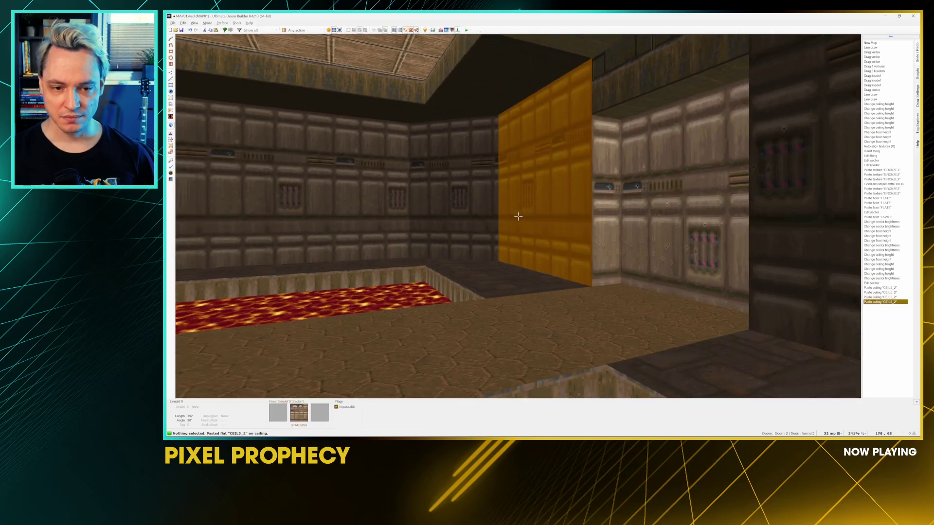
key("s")
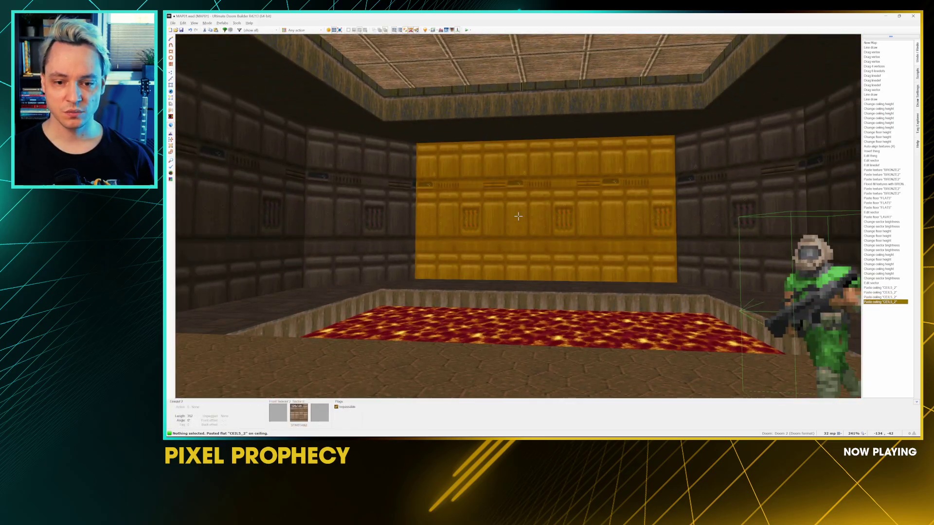
key("s")
key("w")
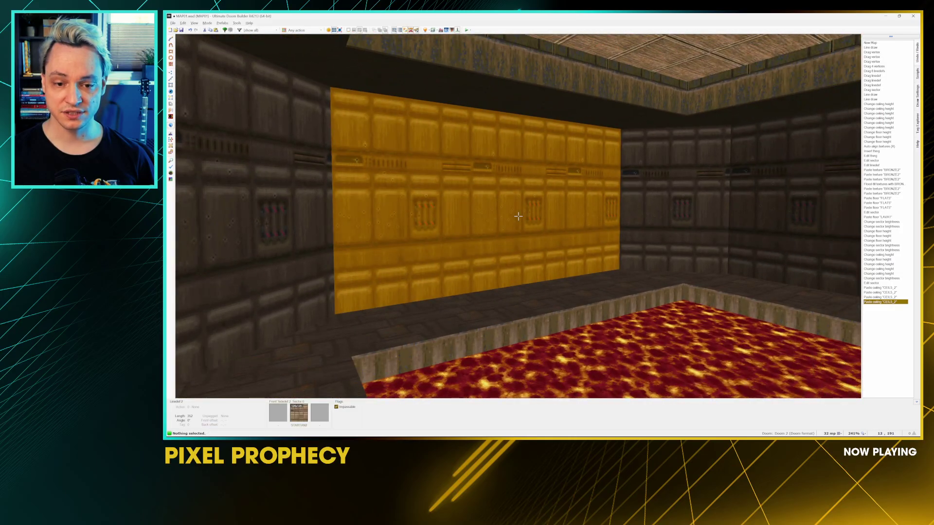
right_click(518, 216)
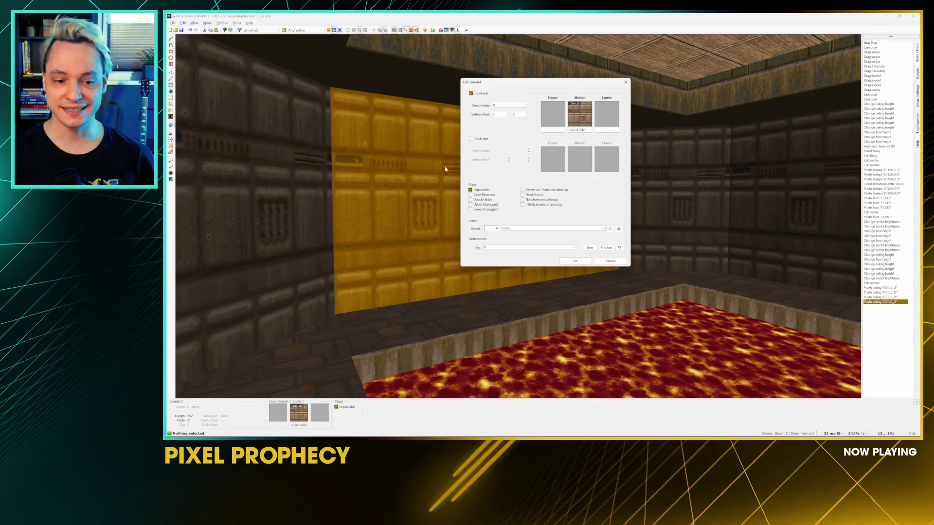
left_click(579, 114)
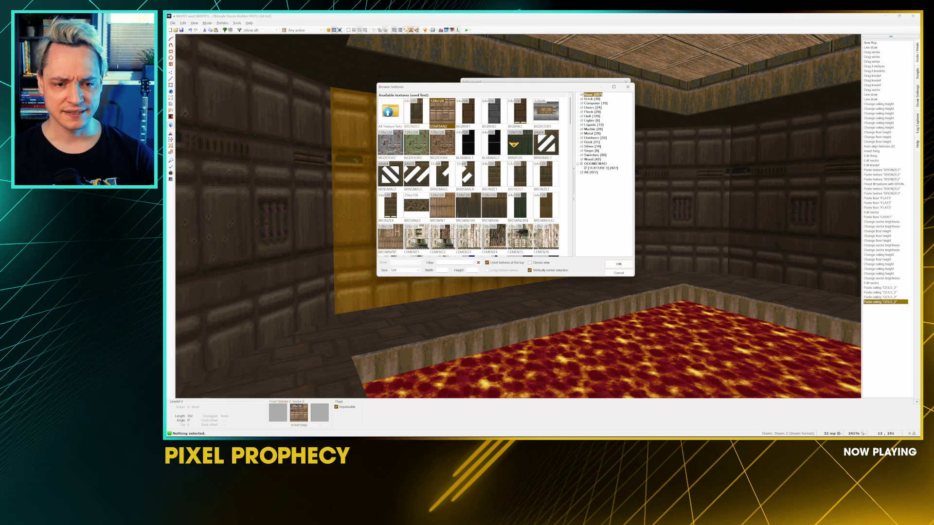
scroll(428, 175, "down", 2)
scroll(440, 183, "up", 1)
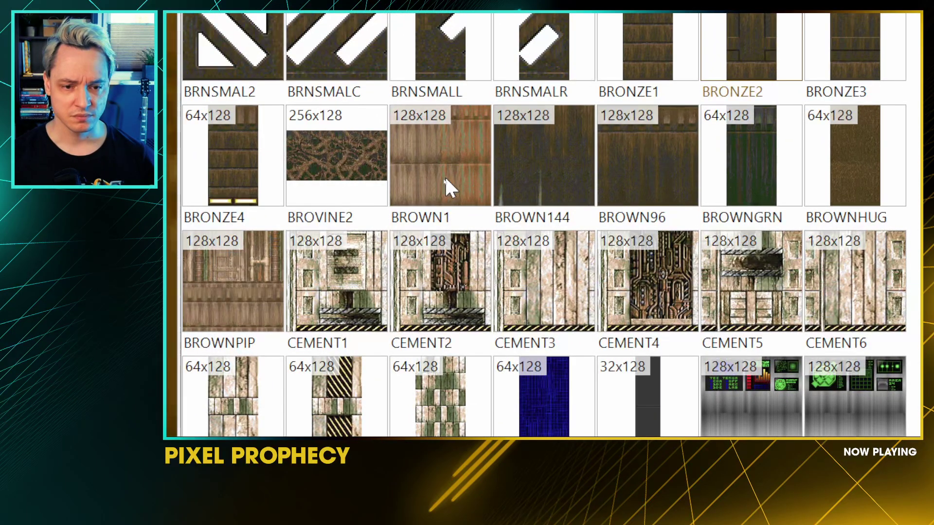
left_click(444, 185)
left_click(444, 185)
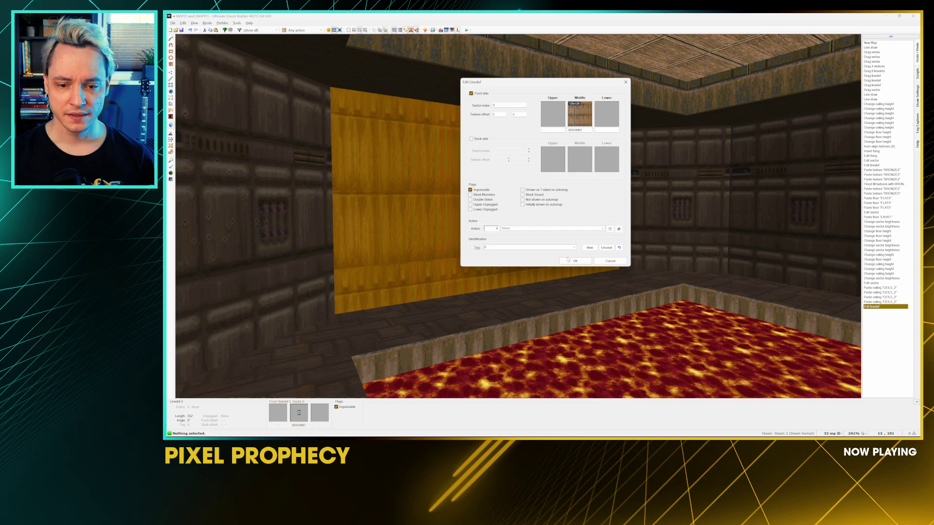
left_click(574, 261)
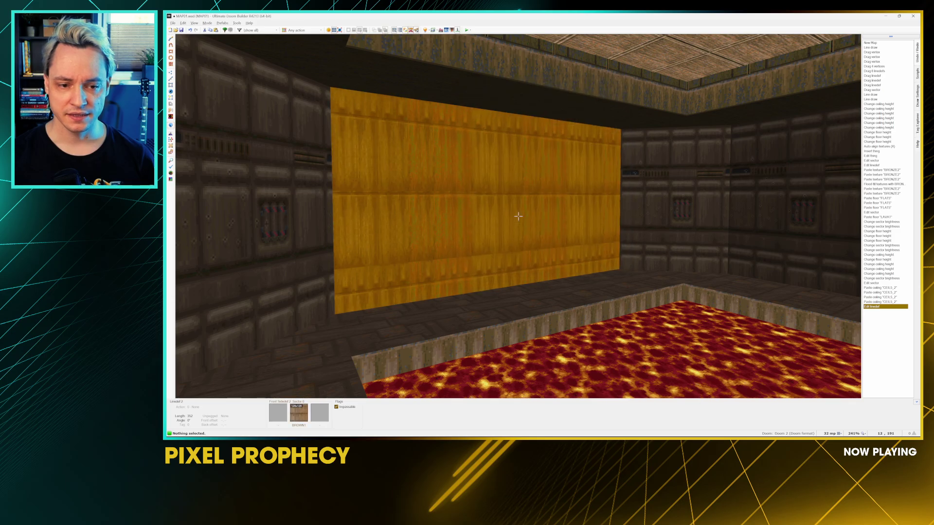
Step: Copy the BROWN1 texture onto the room's other outer walls and the wall section above the recess
key("ctrl+c")
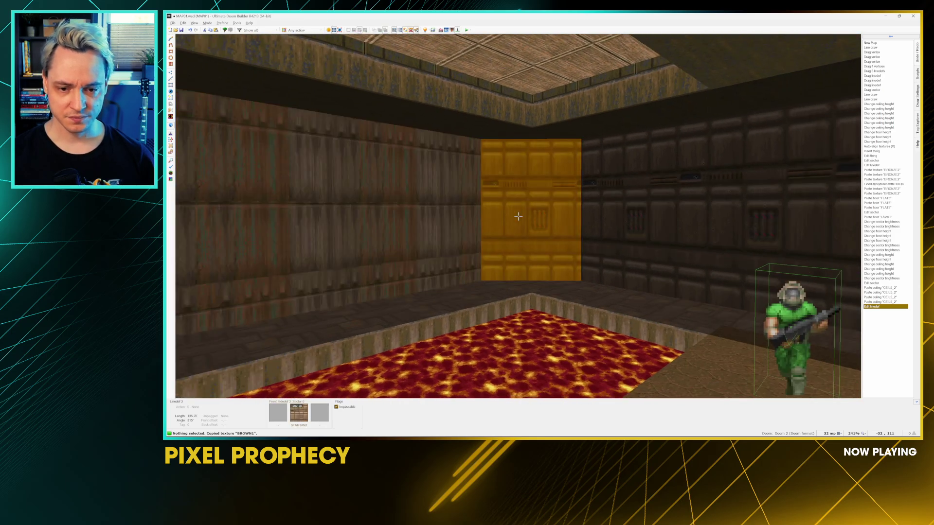
key("ctrl+v")
key("ctrl+v")
key("ctrl+v")
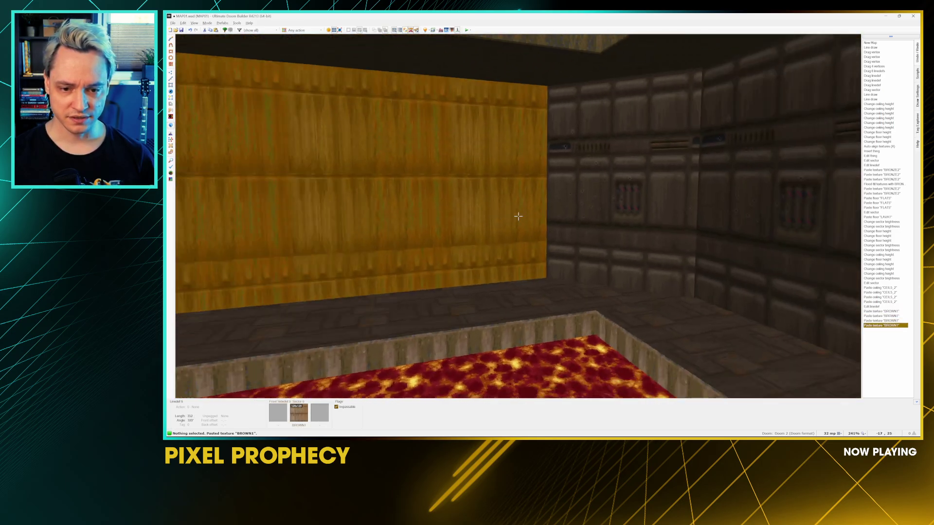
key("ctrl+v")
key("ctrl+v")
key("ctrl+v")
key("ctrl+v")
key("ctrl+v")
key("ctrl+v")
key("ctrl+v")
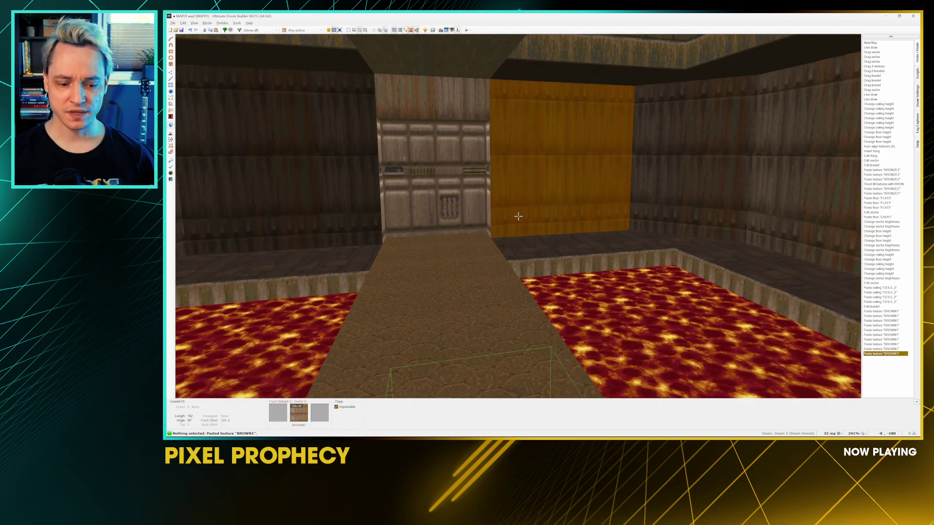
key("s")
key("a")
key("s")
key("a")
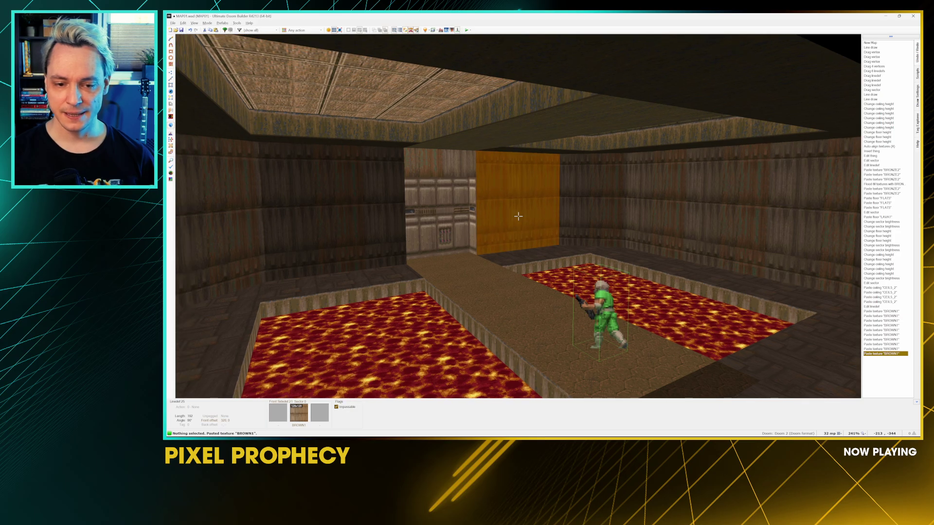
key("w")
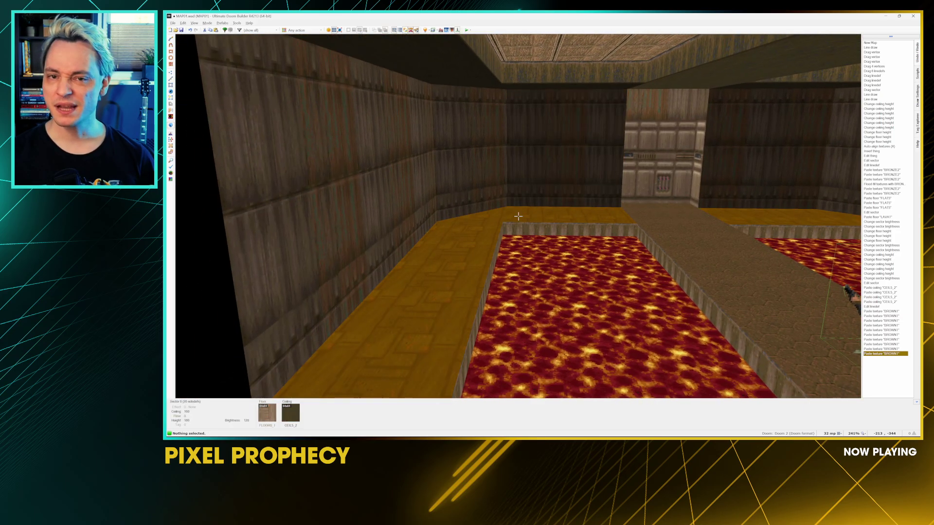
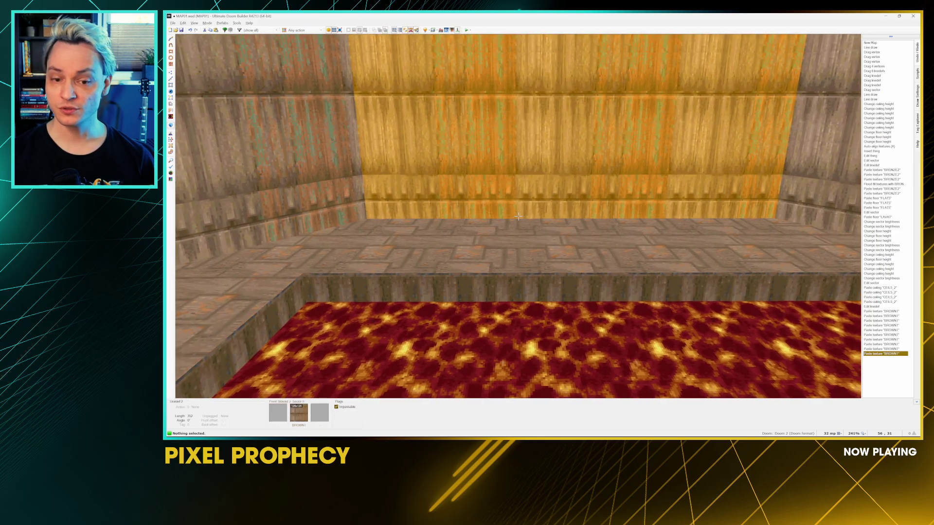
Step: Shift the texture offsets of the long wall beside the lava to -1, -14 and of the adjoining corner wall to 0, -15
key("d")
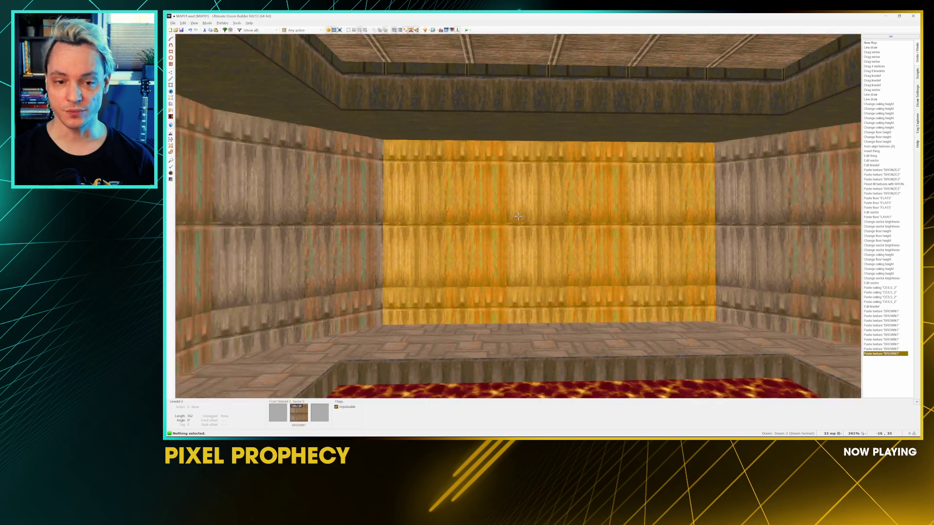
key("s")
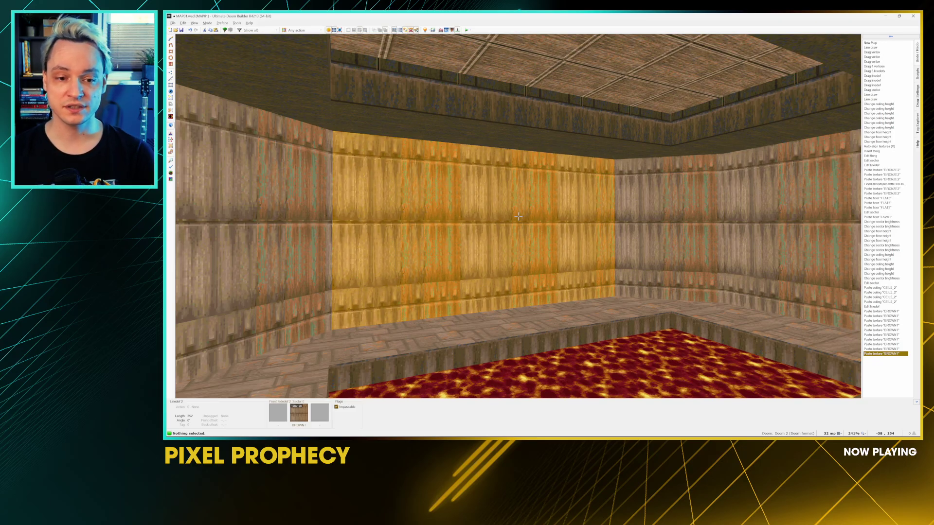
key("Down")
key("Down")
key("Down")
key("Down")
key("Down")
key("Down")
key("Down")
key("Down")
key("Down")
key("Down")
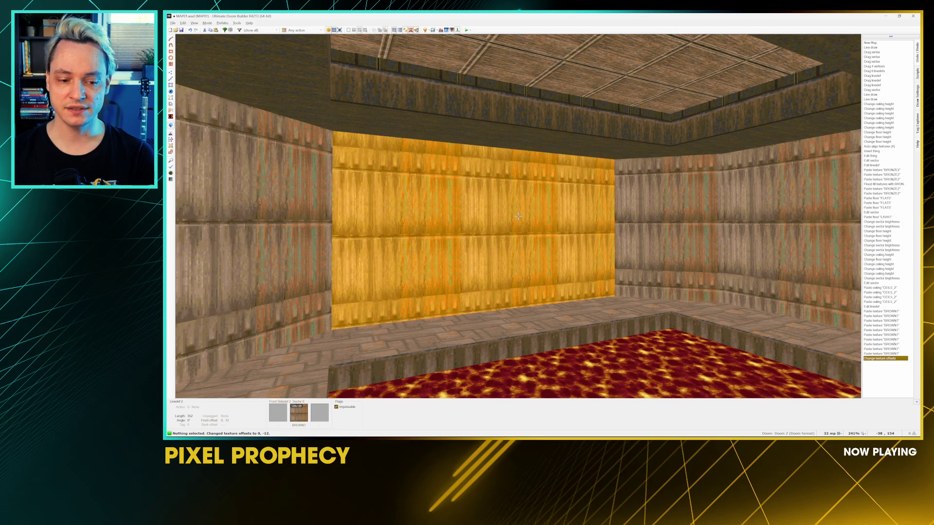
key("Right")
key("Right")
key("Down")
key("Down")
key("Down")
key("Left")
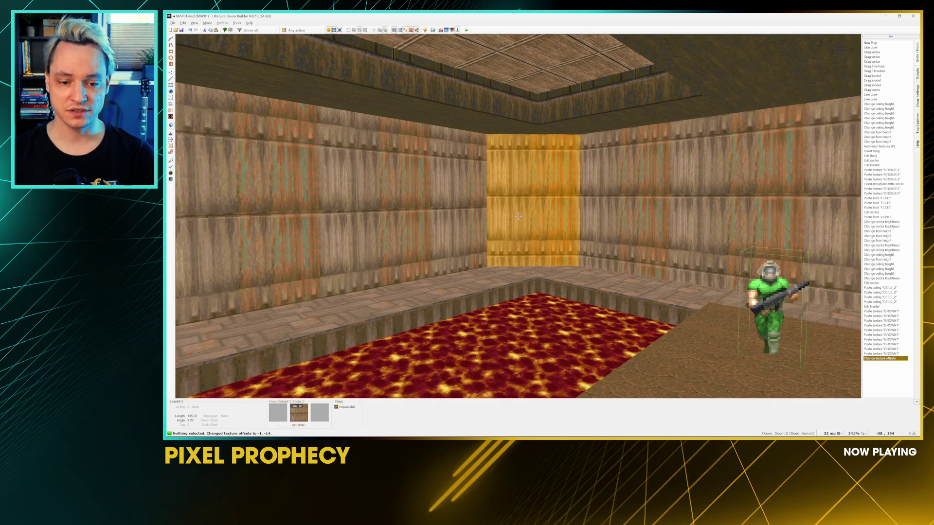
key("Up")
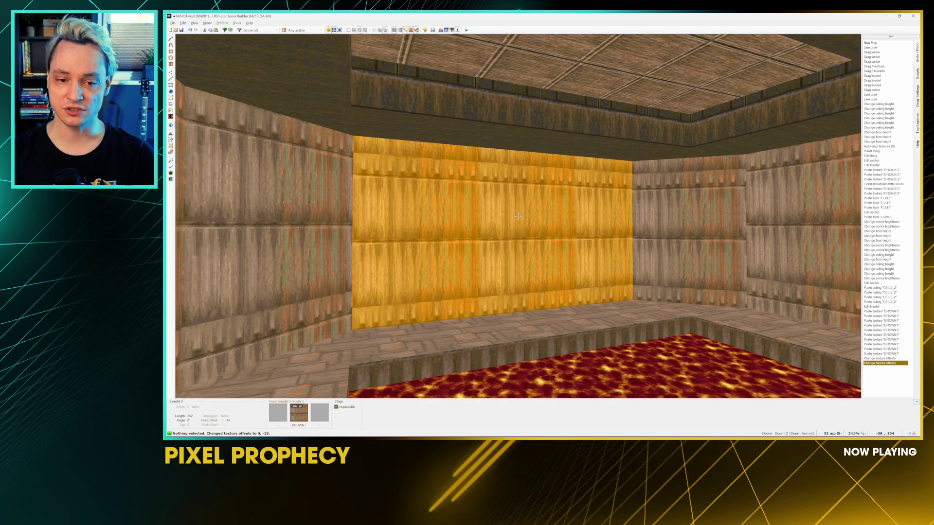
Step: Auto-align the BROWN1 textures of the adjoining walls to the long wall along both X and Y
key("s")
key("w")
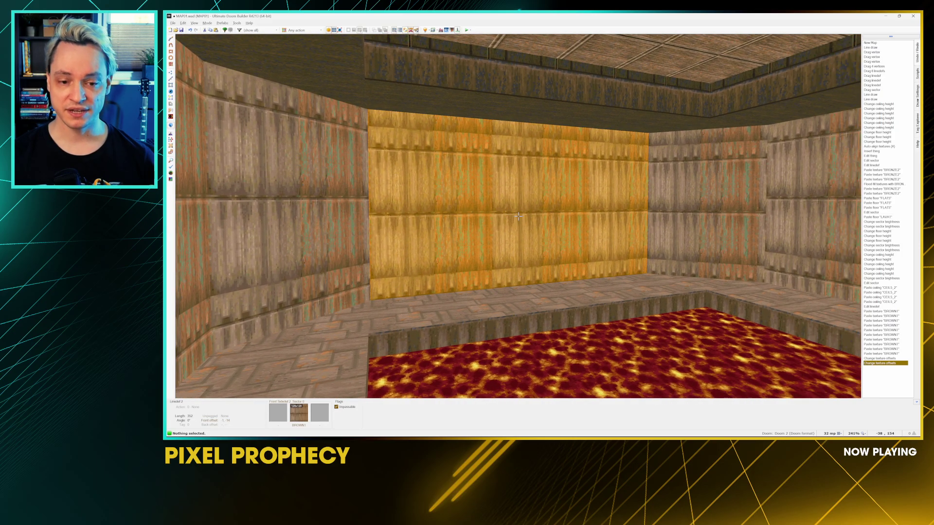
key("shift+a")
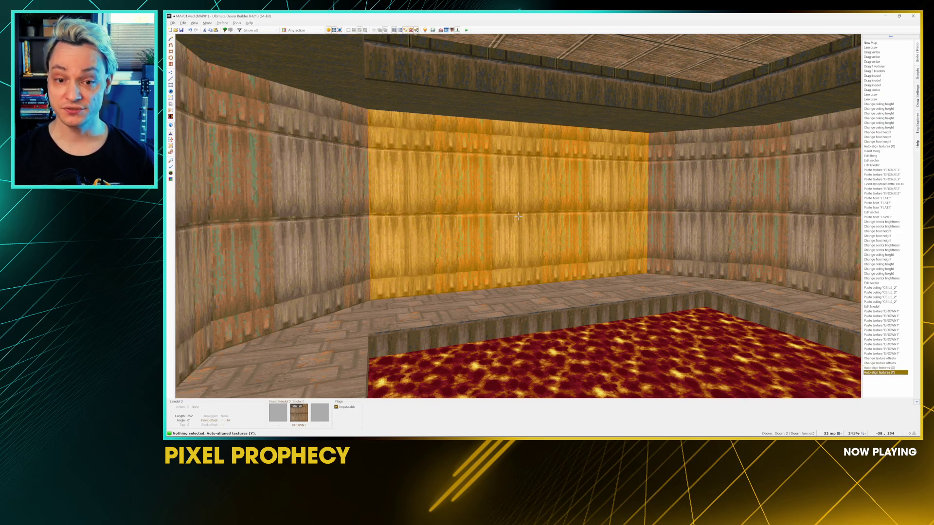
key("w")
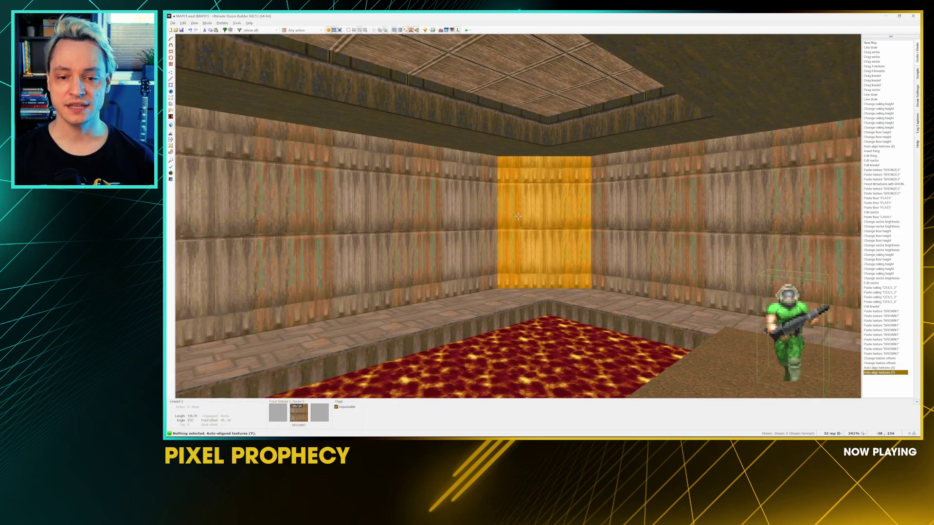
key("s")
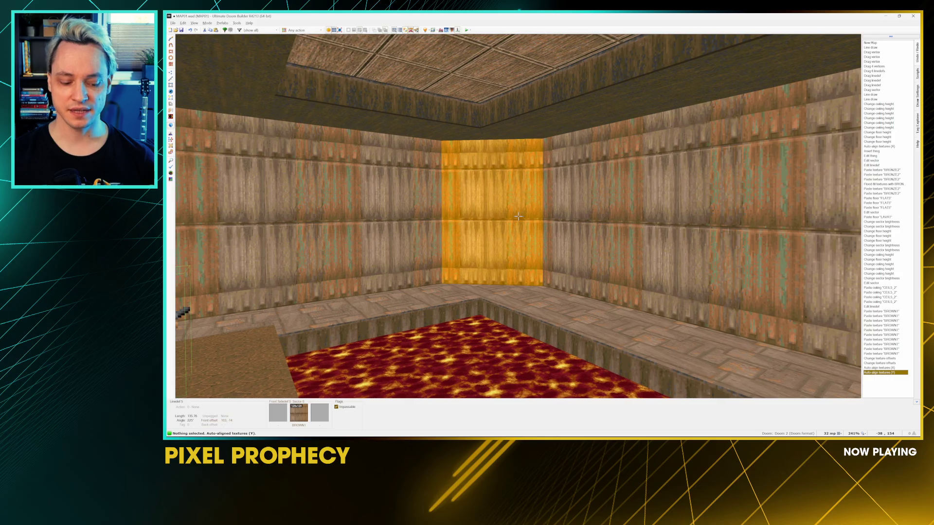
key("w")
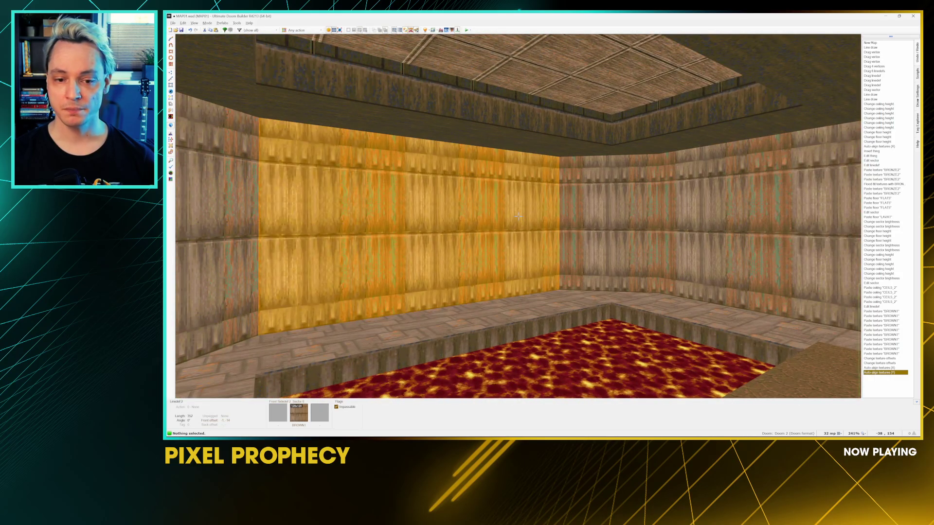
Step: Try texture offsets of -1, 26 on the long wall beside the lava and auto-align the adjoining walls along Y
key("Up")
key("Up")
key("Up")
key("Up")
key("Up")
key("Up")
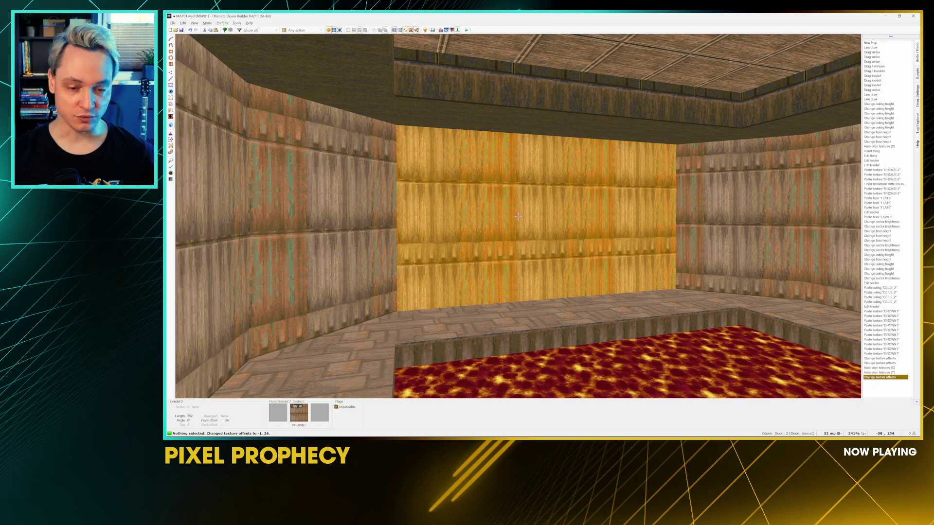
key("ctrl+shift+a")
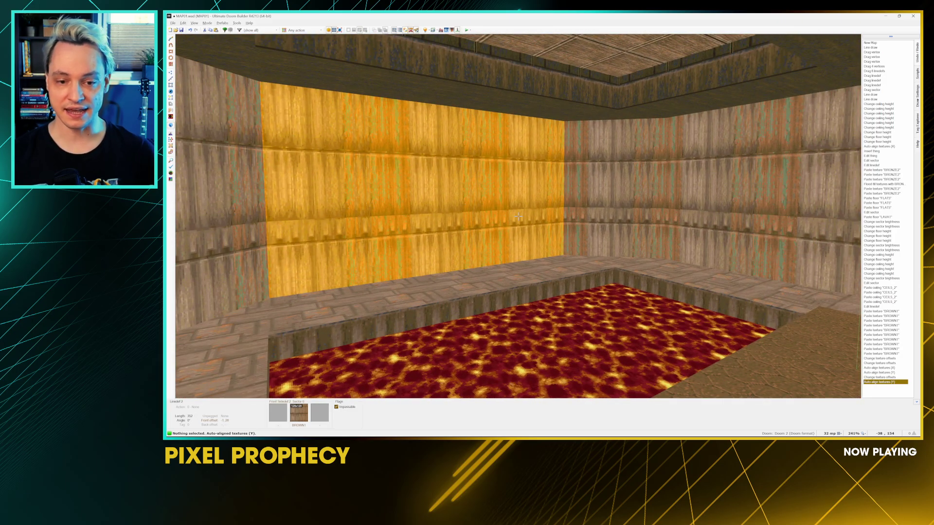
Step: Set the long wall's texture offsets to -1, -11 and auto-align the adjoining wall textures along Y
key("Down")
key("Down")
key("Down")
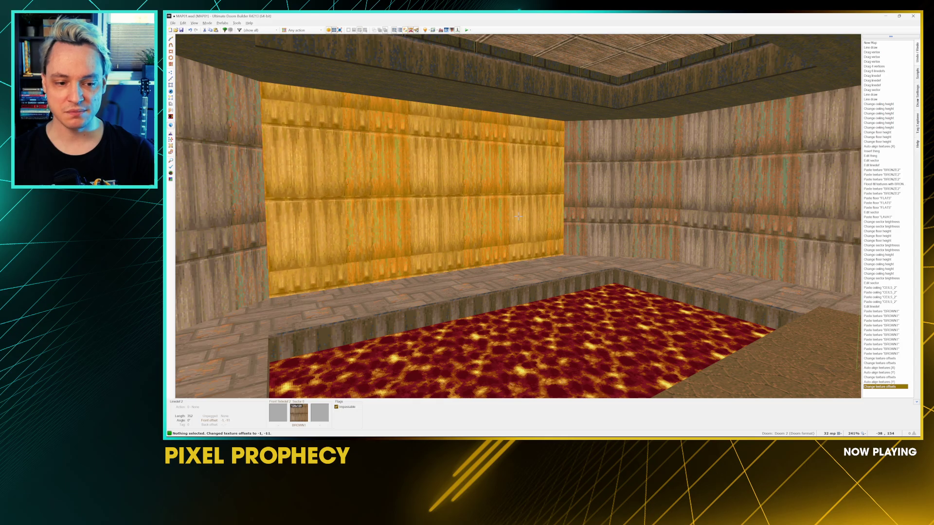
key("ctrl+shift+a")
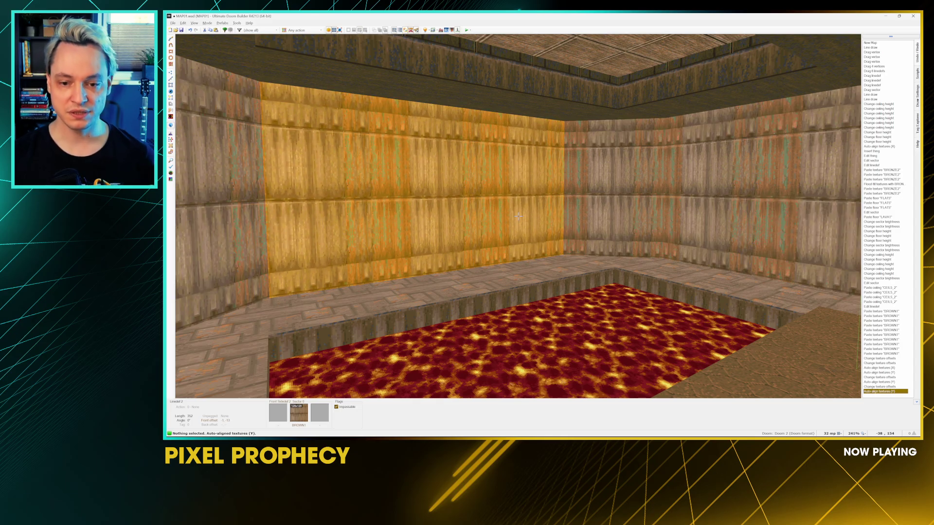
Step: Shift the BROWN1 texture above the recess vertically to match the neighbouring walls and raise the recess ceiling
key("s")
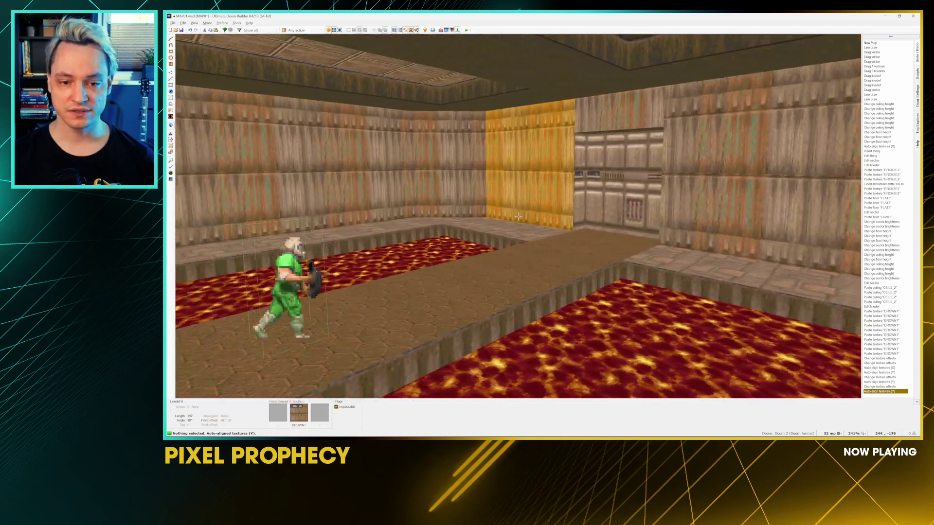
key("s")
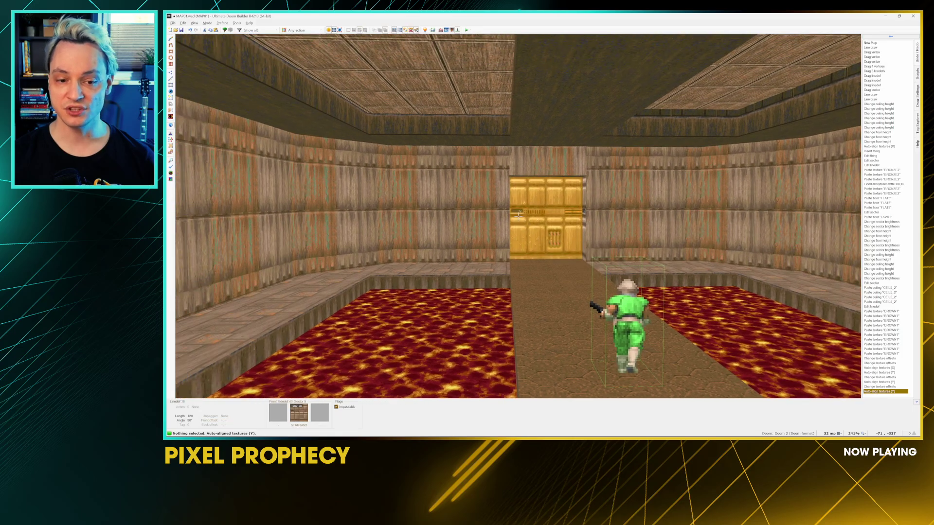
key("w")
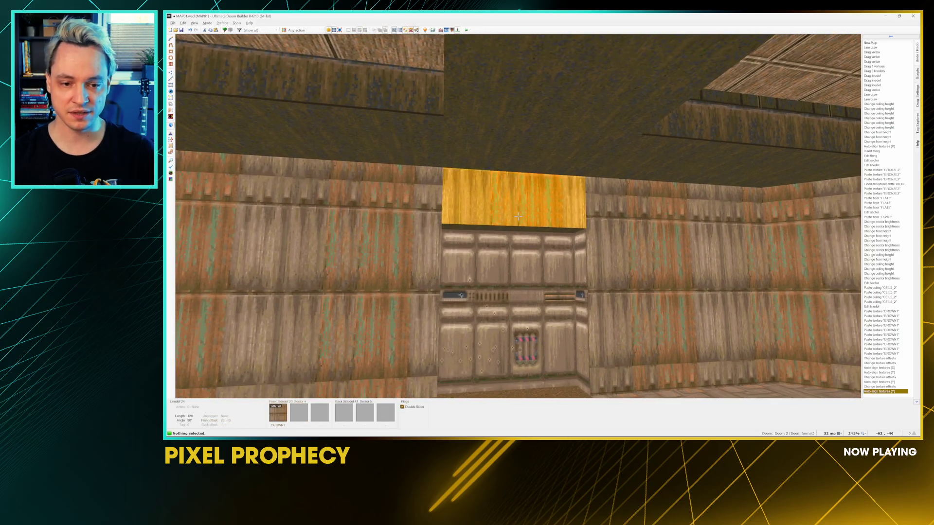
key("Down")
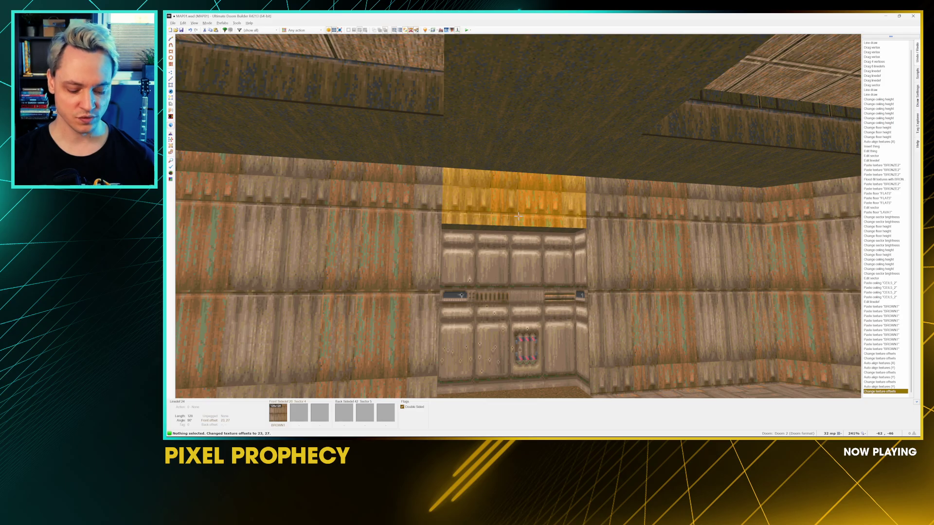
scroll(518, 217, "up", 5)
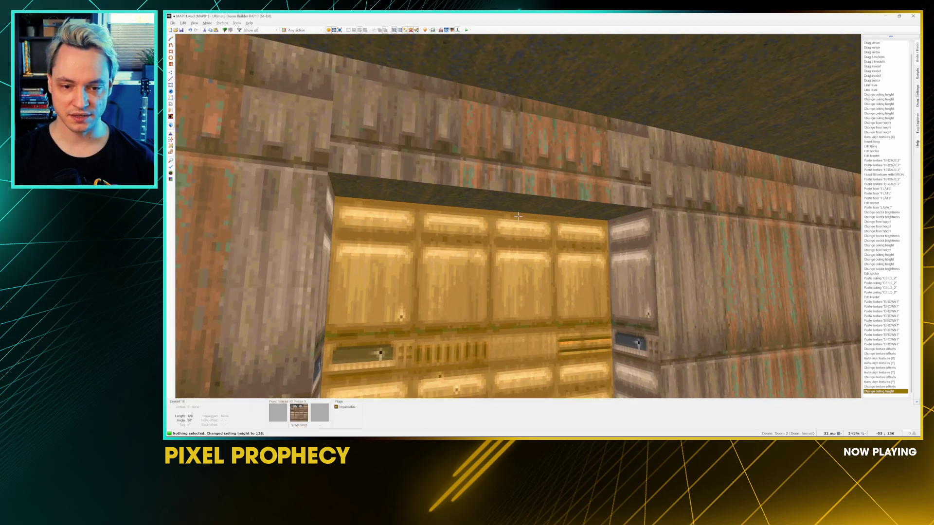
Step: Set the texture offsets of the wall section above the recess to 23, 19
key("Down")
key("Down")
key("Down")
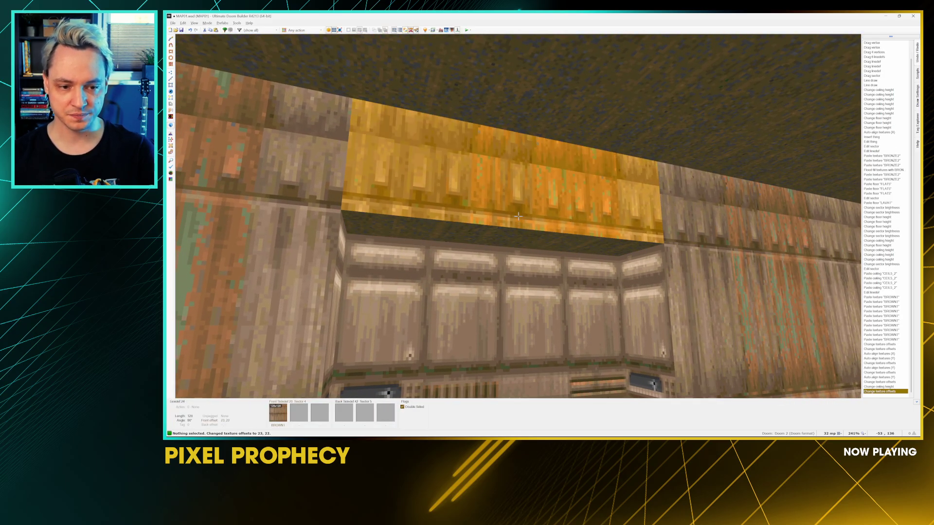
key("Up")
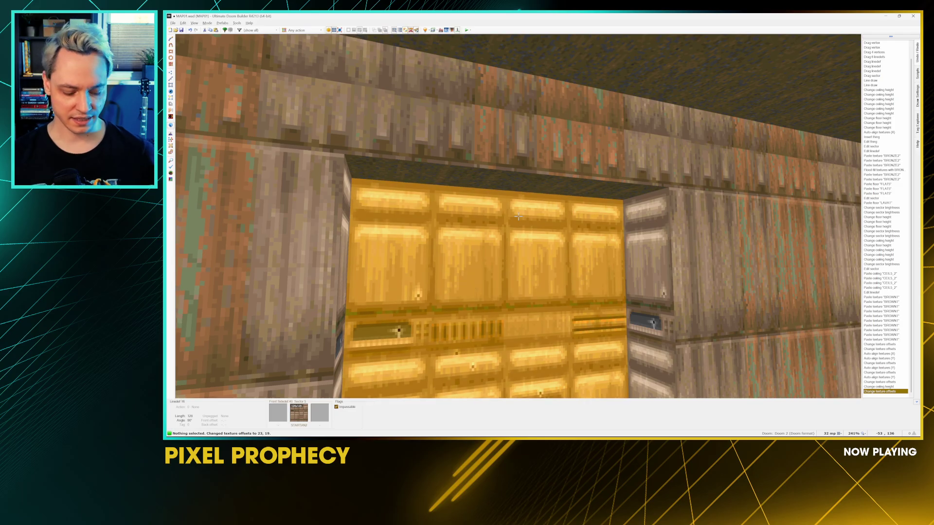
Step: Change the ceiling flat above one lava pit to FLOOR6_2 and copy it onto the ceiling above the other pit
key("s")
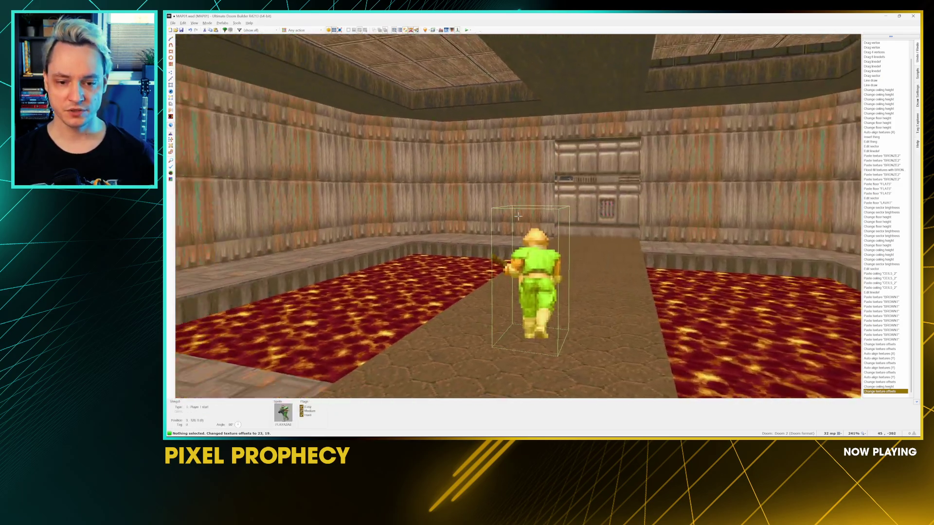
key("d")
key("s")
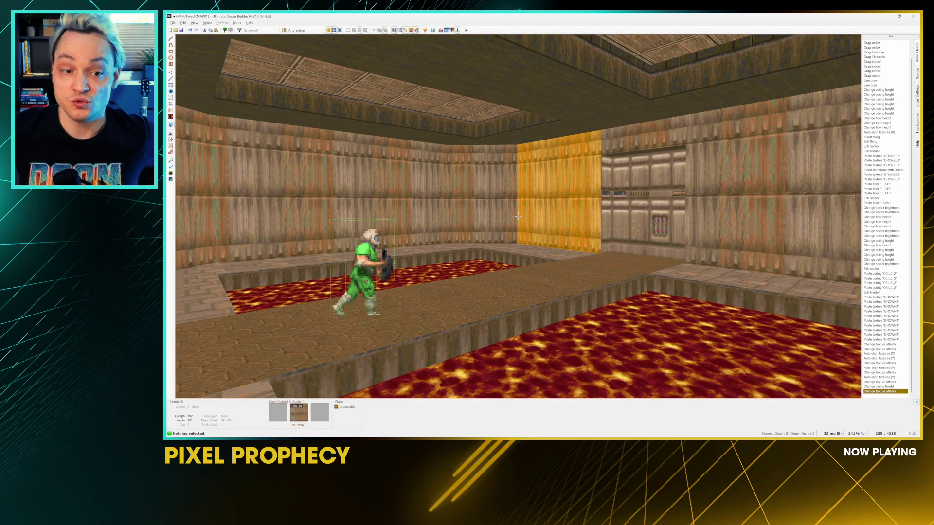
key("s")
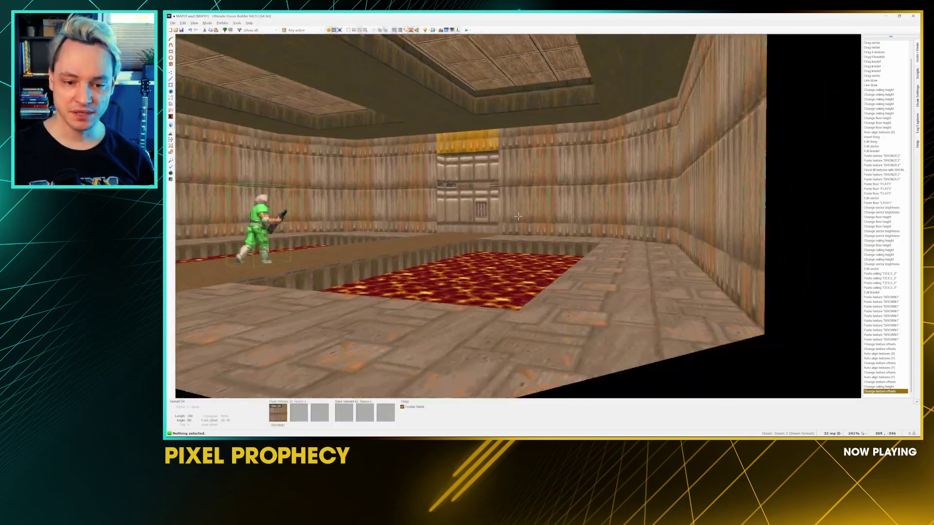
key("w")
key("s")
right_click(518, 217)
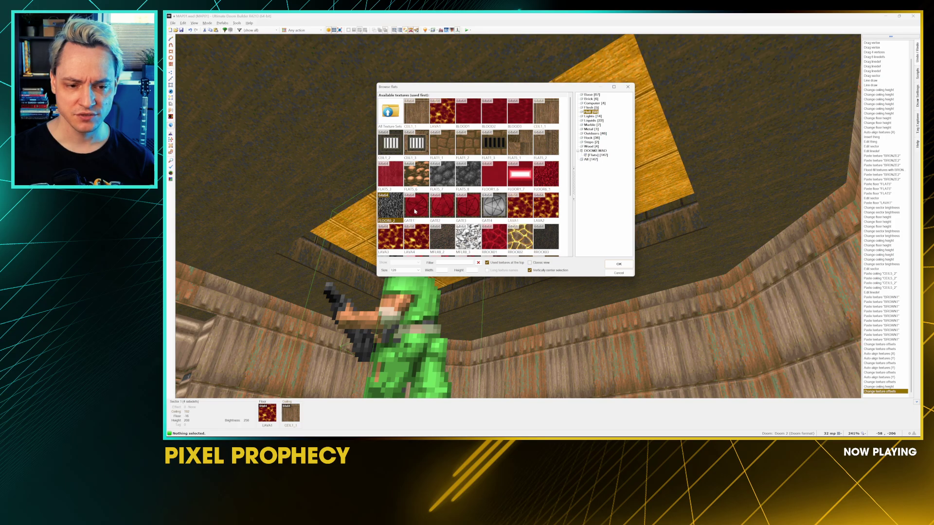
double_click(391, 206)
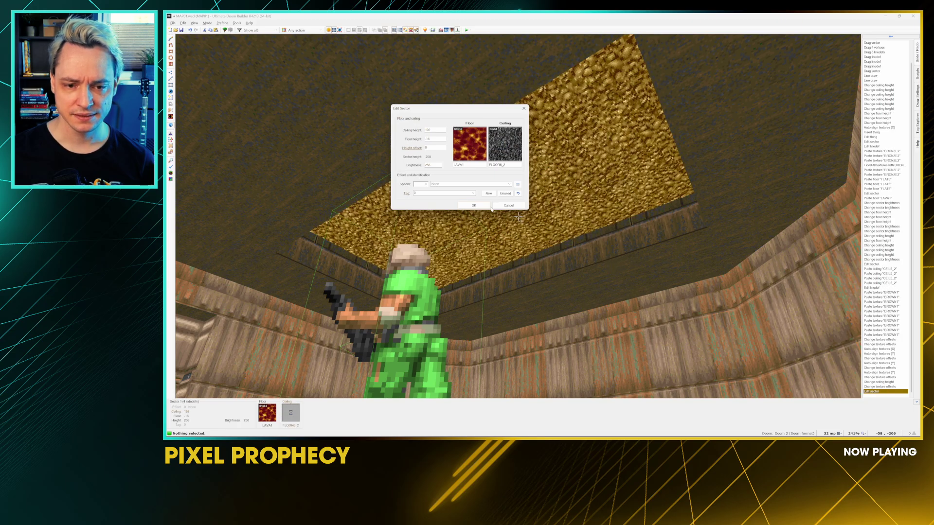
left_click(488, 208)
key("w")
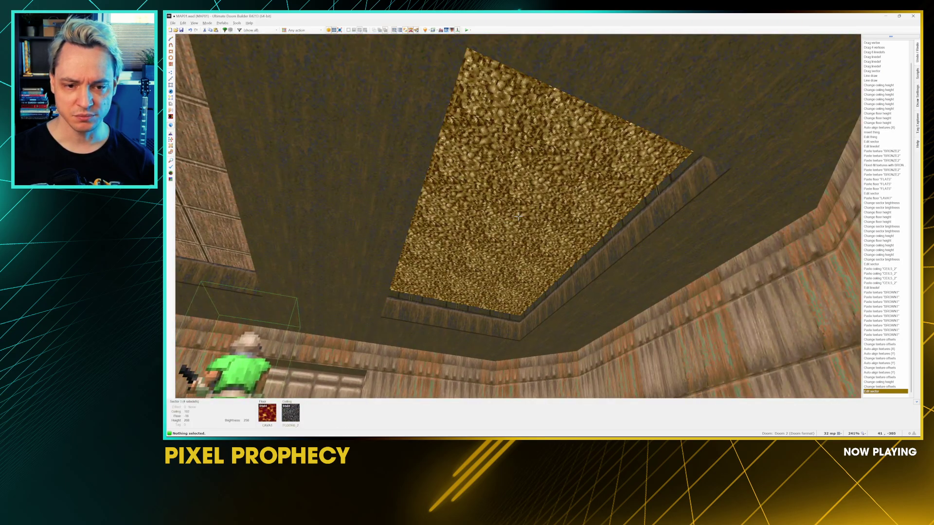
key("ctrl+v")
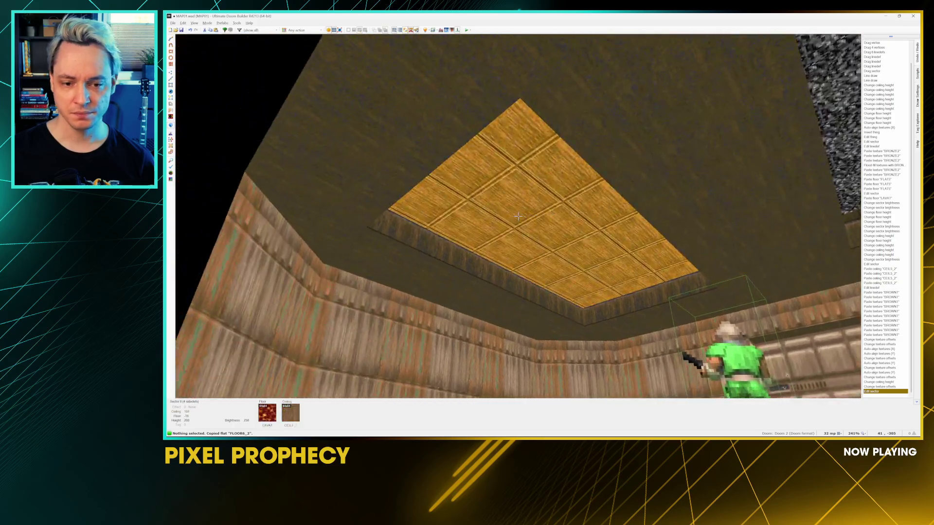
Step: Play-test the map in Chocolate Doom, walk around the room to inspect its lighting and textures, and quit the game
key("s")
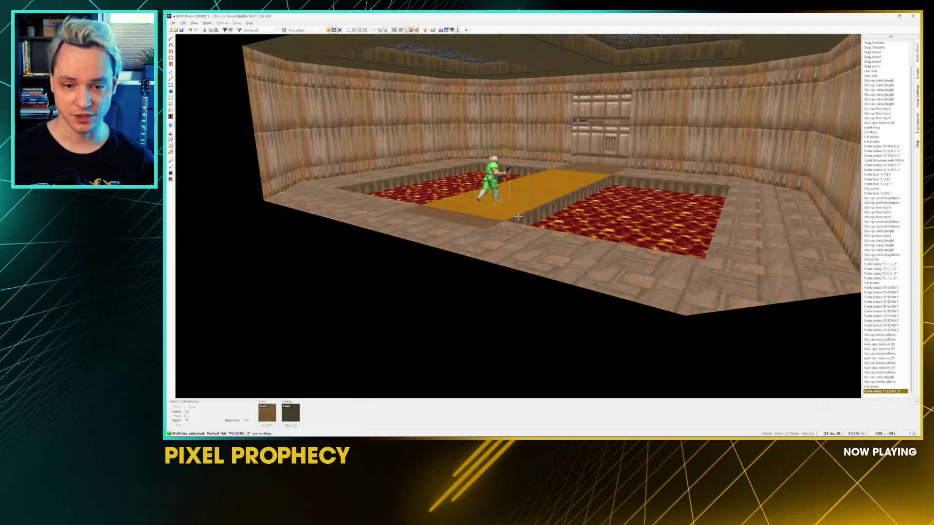
key("w")
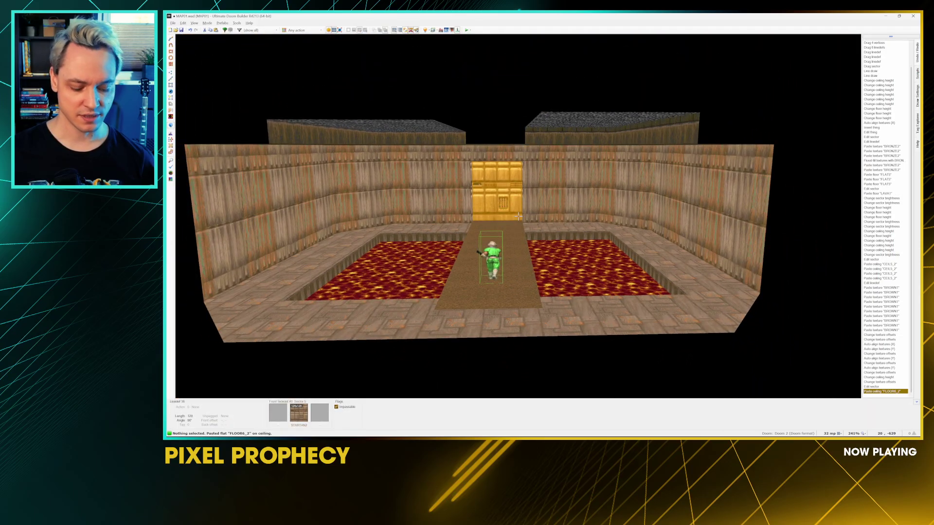
key("F9")
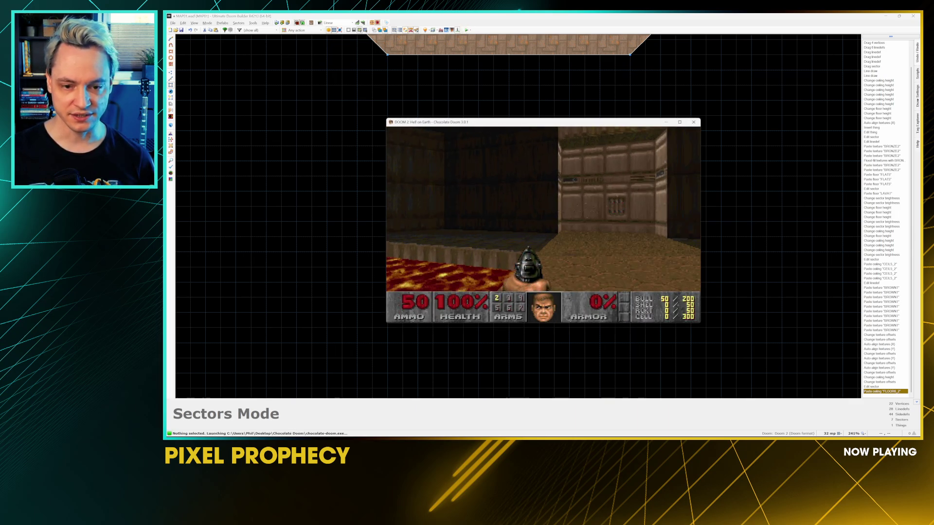
key("w")
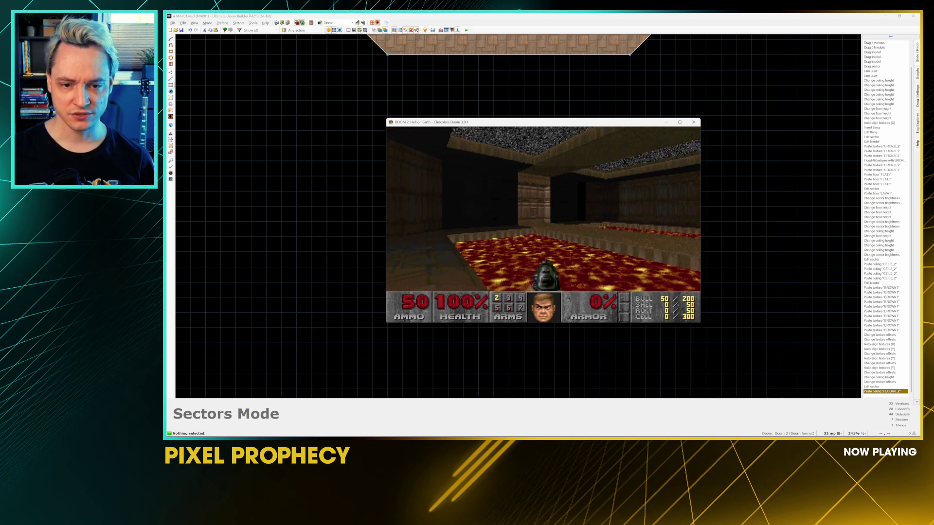
key("w")
key("w")
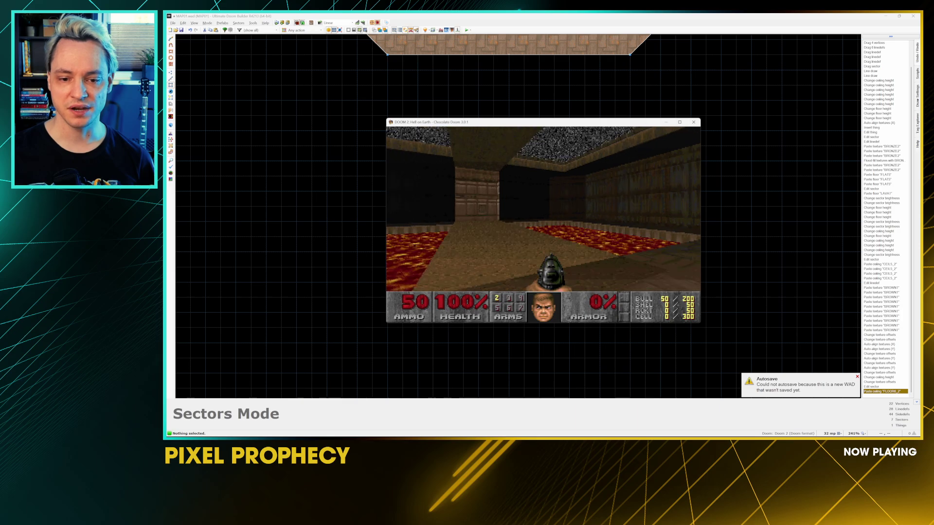
key("w")
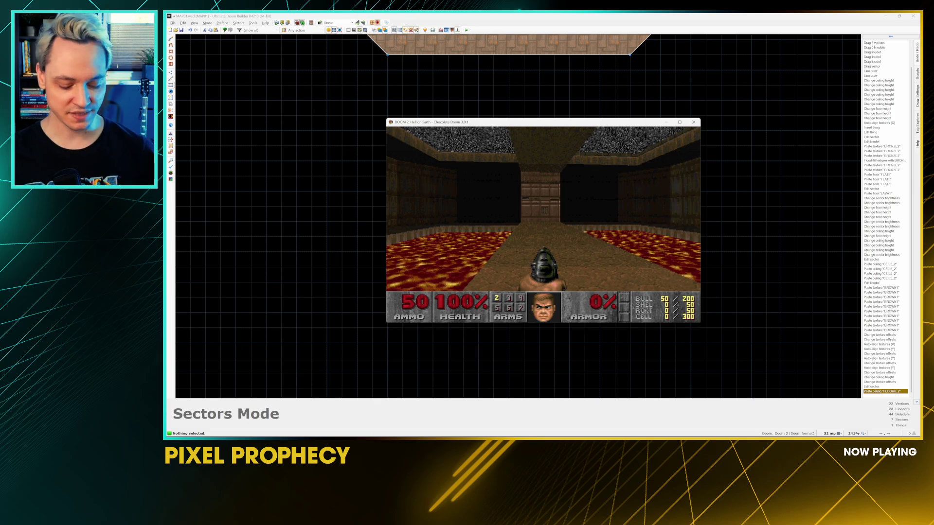
key("F10")
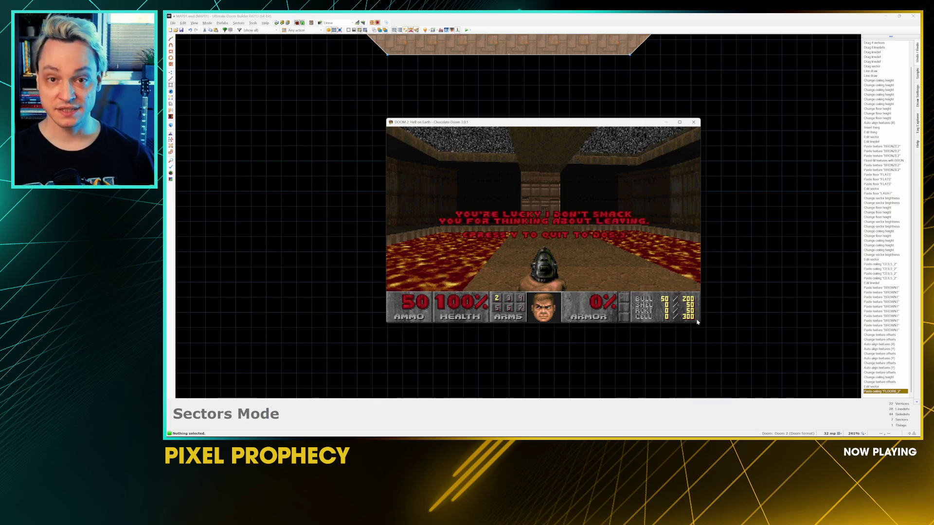
key("y")
Step: Return to the 3D view with full brightness off and set the brightness of the outer floor sector to 192
middle_click_drag(585, 206, 586, 381)
middle_click_drag(617, 177, 622, 283)
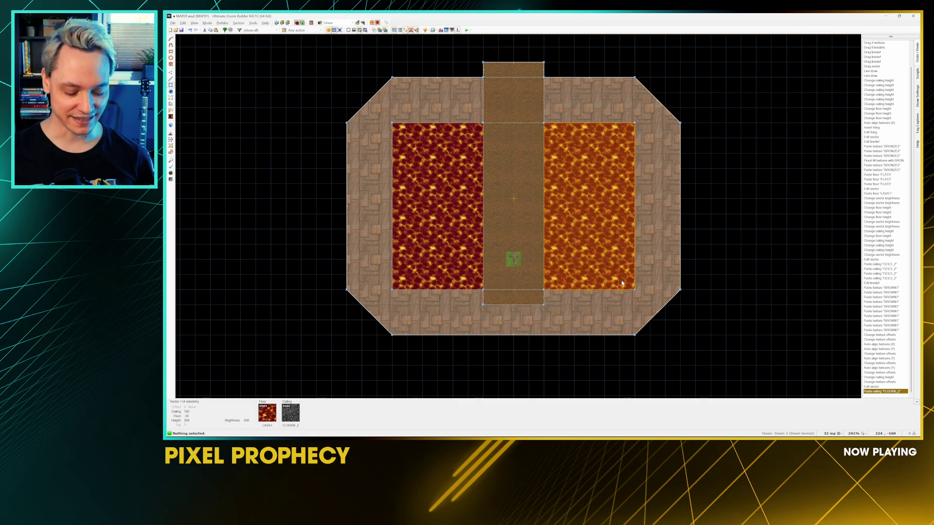
key("w")
key("b")
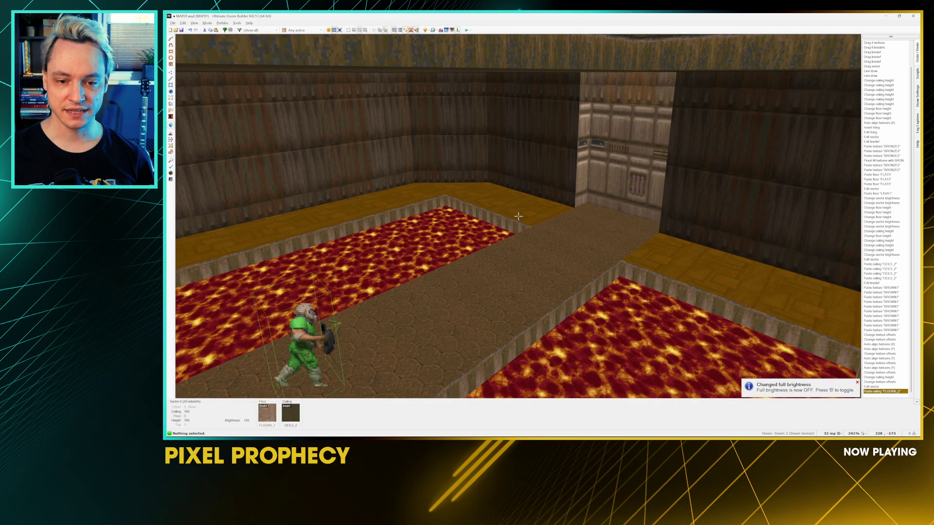
scroll(517, 217, "up", 5, "ctrl")
scroll(518, 217, "down", 3, "ctrl")
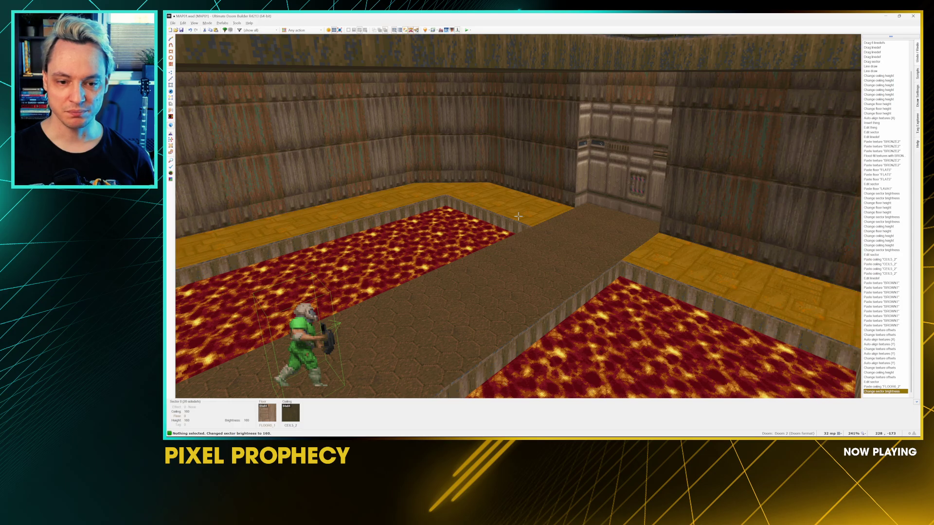
scroll(518, 216, "up", 1, "ctrl")
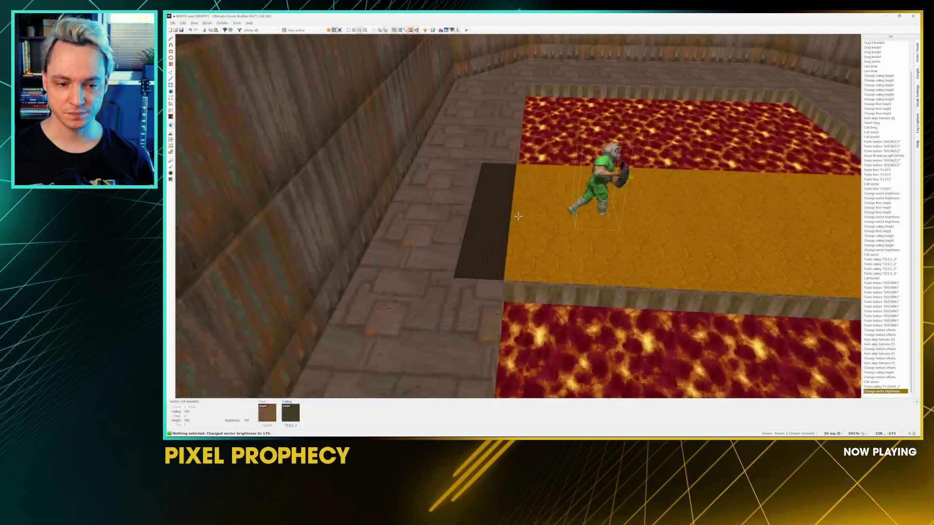
scroll(518, 216, "up", 3, "ctrl")
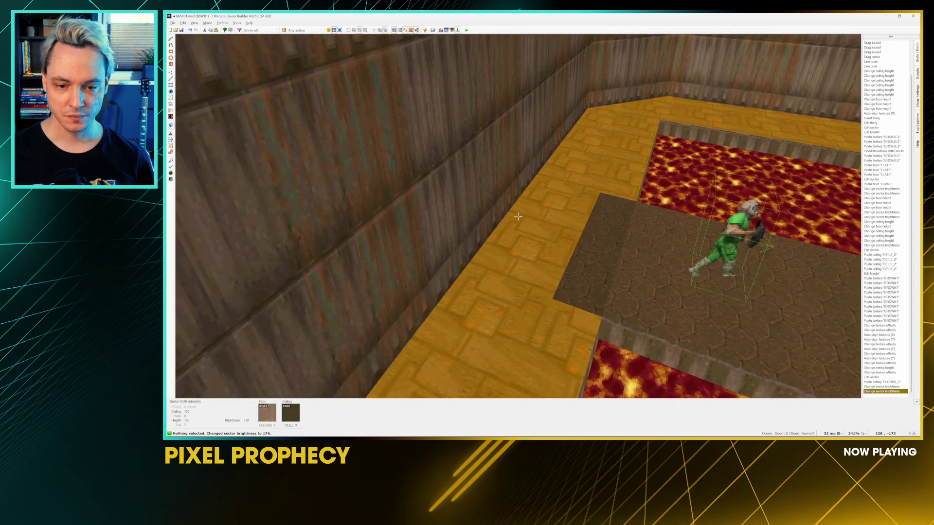
scroll(518, 216, "up", 1, "ctrl")
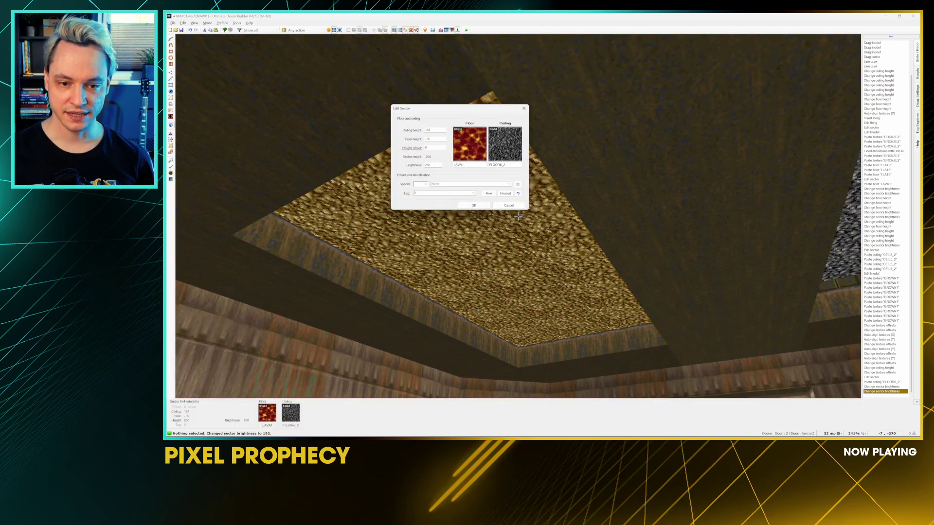
Step: Change the ceiling flat above one lava pit to RROCK03 and copy it onto the ceiling above the other pit
left_click(500, 157)
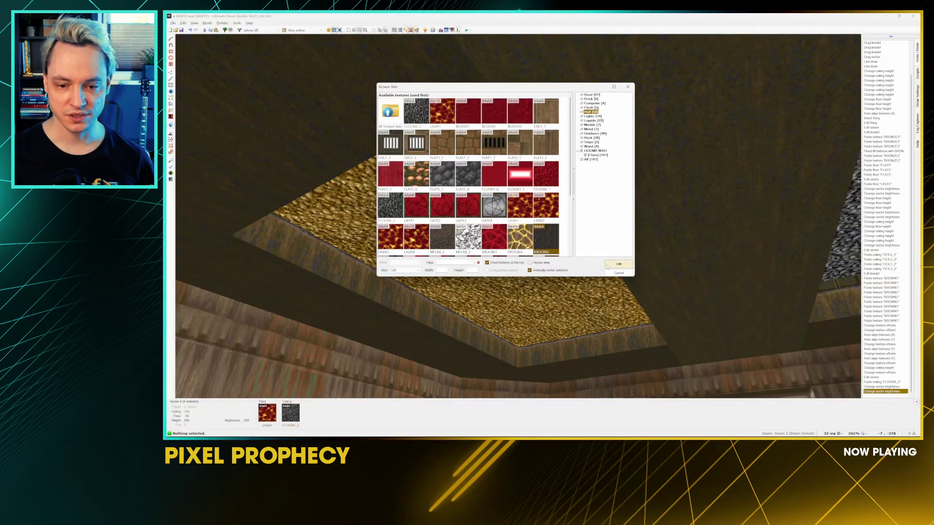
left_click(609, 265)
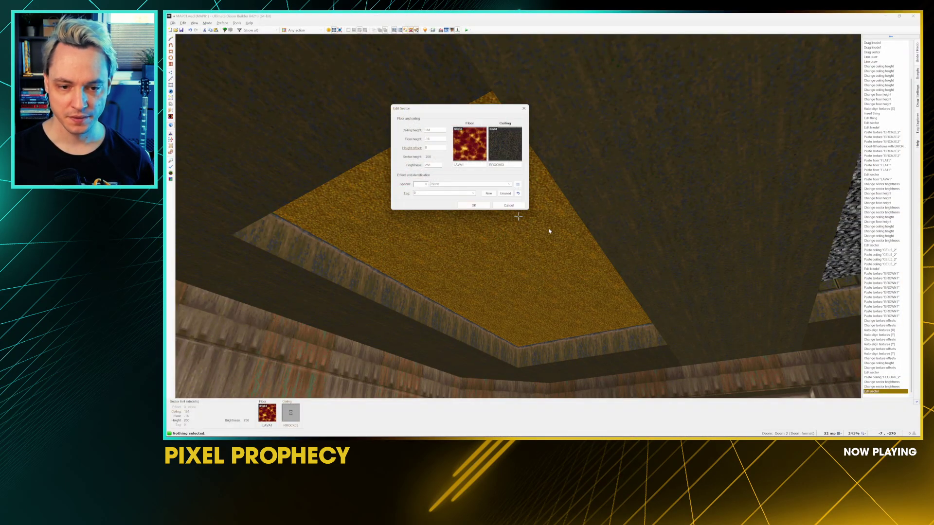
left_click(473, 205)
key("ctrl+c")
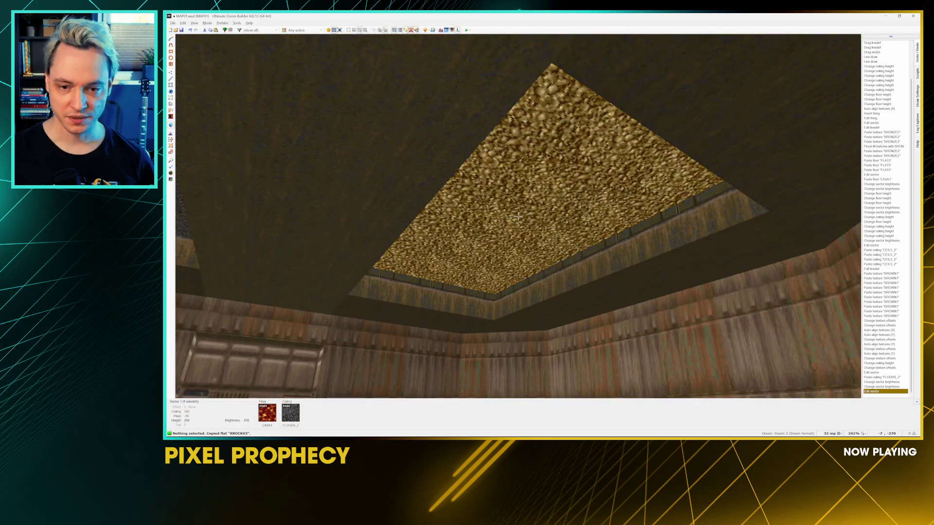
key("ctrl+v")
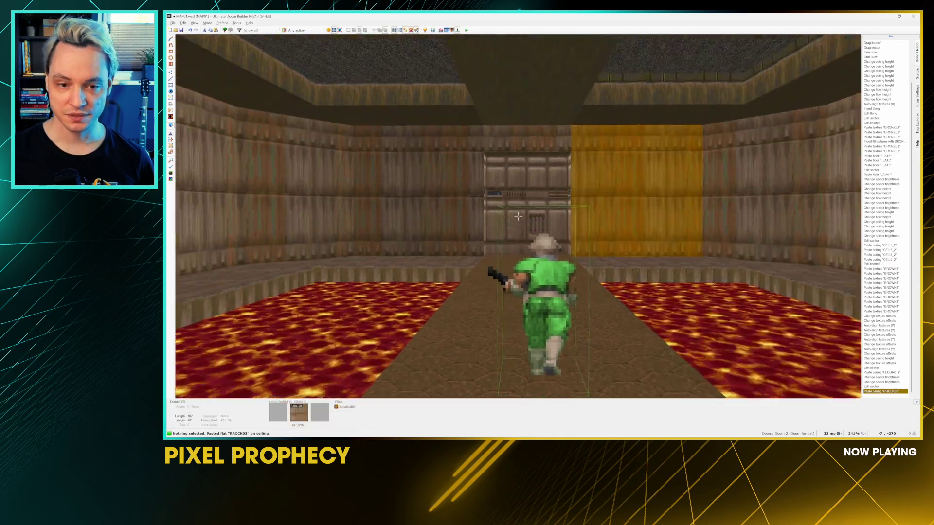
Step: Raise the outer floor around the lava pits by one step and paste the walkway's FLAT5 flat onto it
key("d")
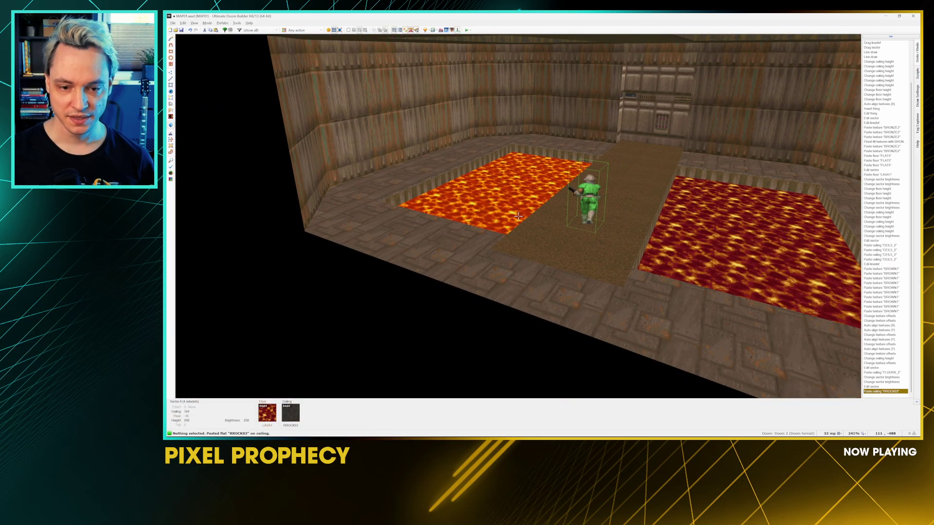
key("w")
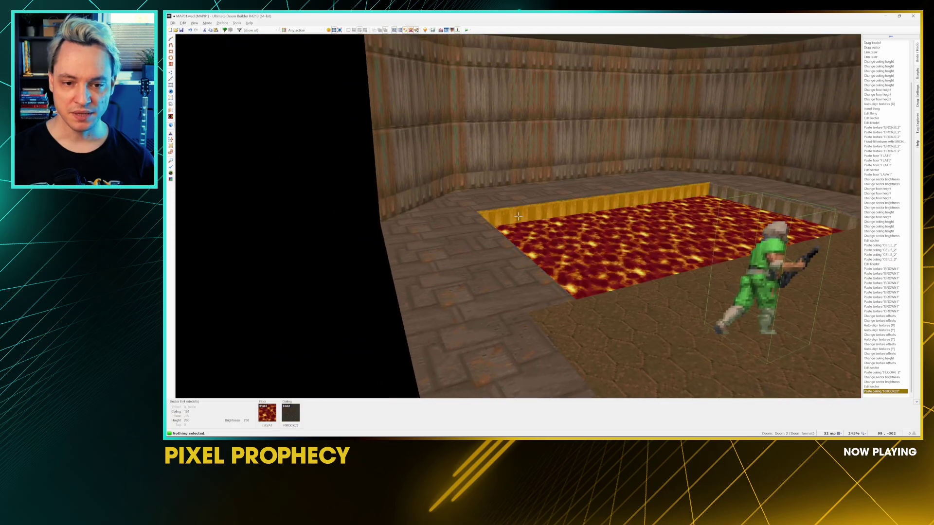
key("w")
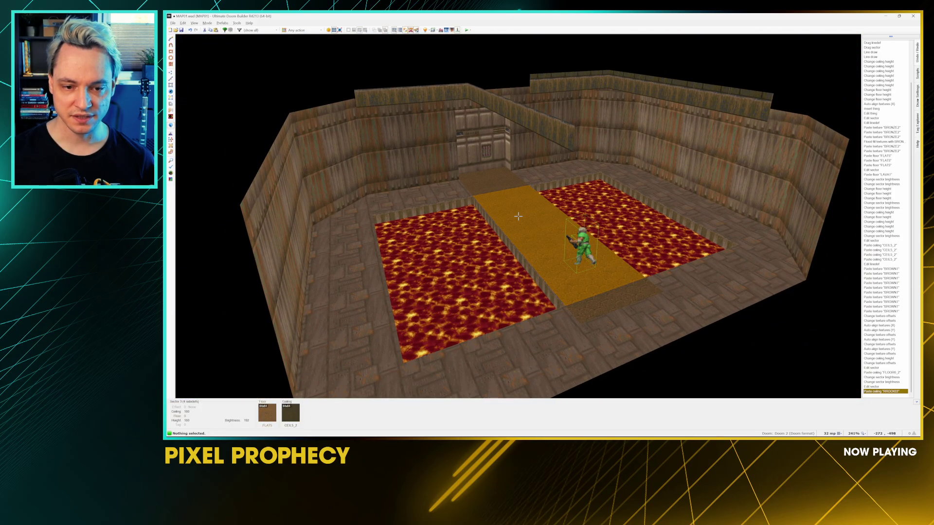
scroll(518, 216, "up", 1)
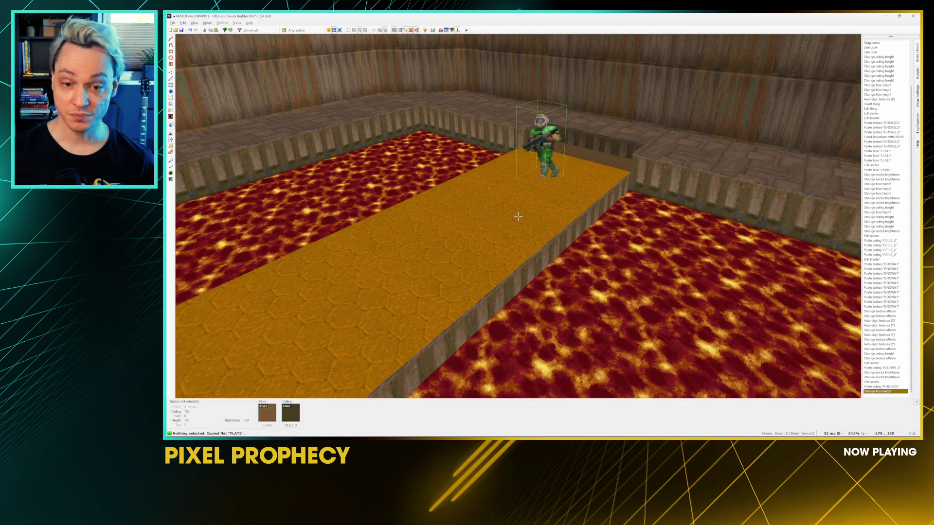
key("ctrl+v")
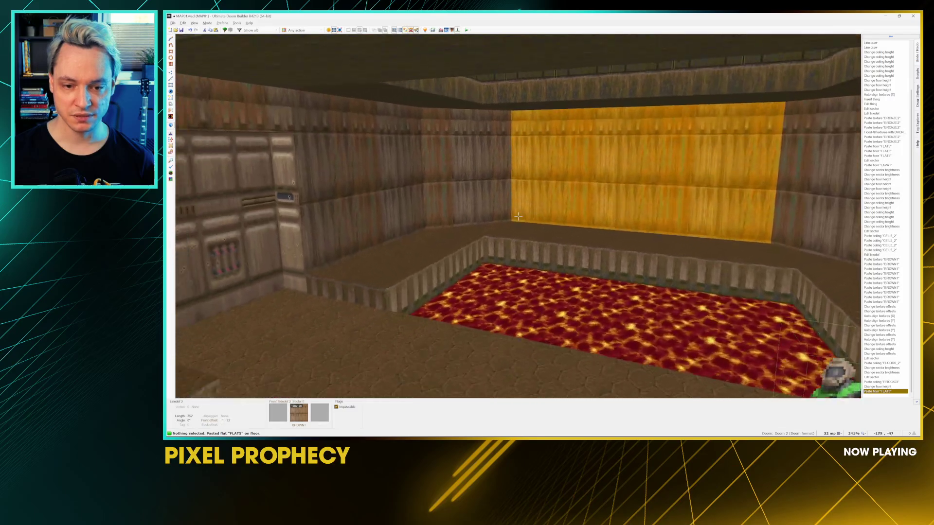
Step: Examine the lava room in 3D from inside and from above, and return to the 2D map
key("d")
key("e")
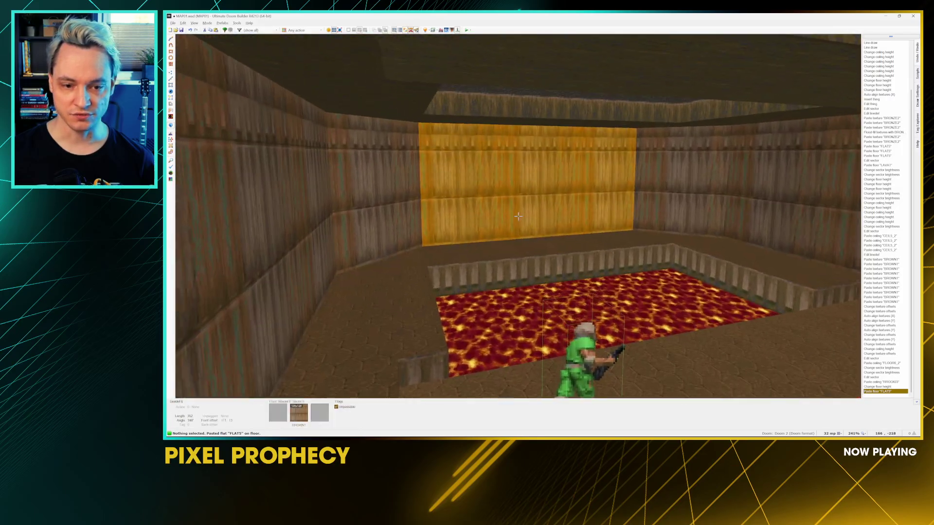
key("f")
key("d")
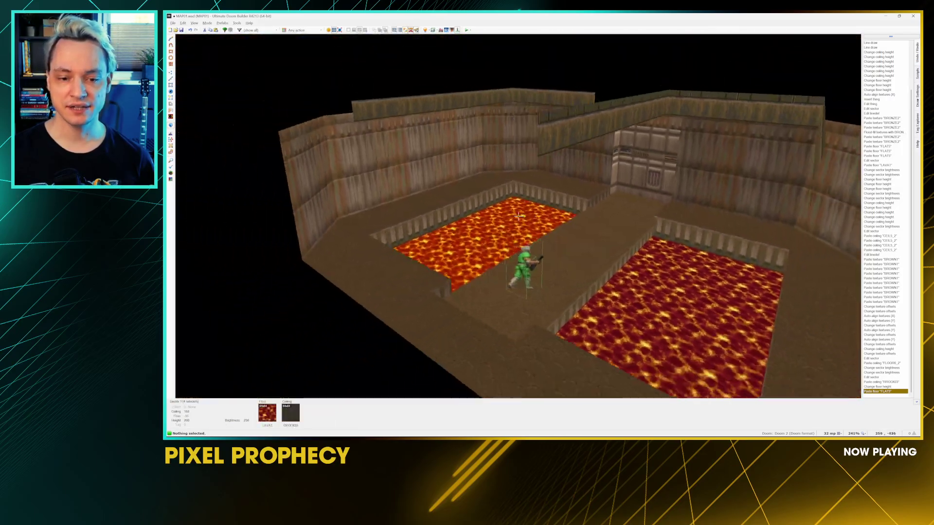
key("d")
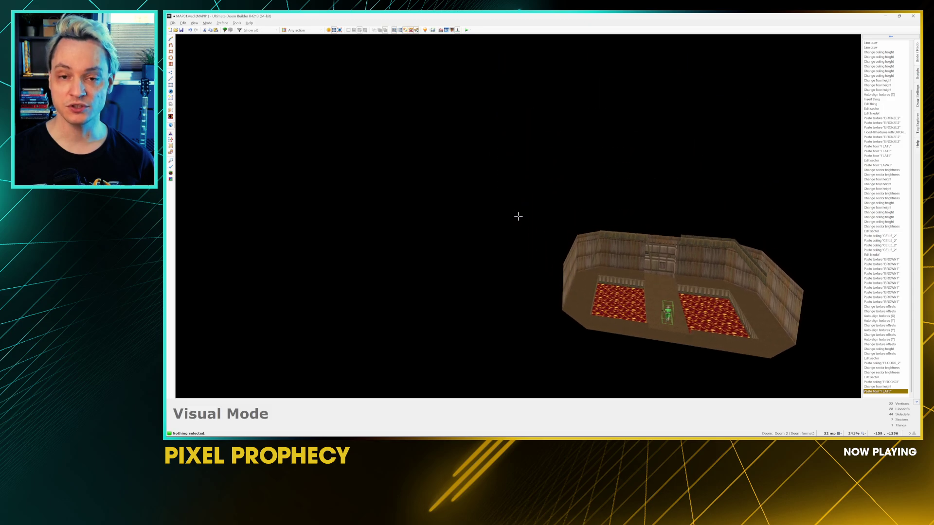
key("e")
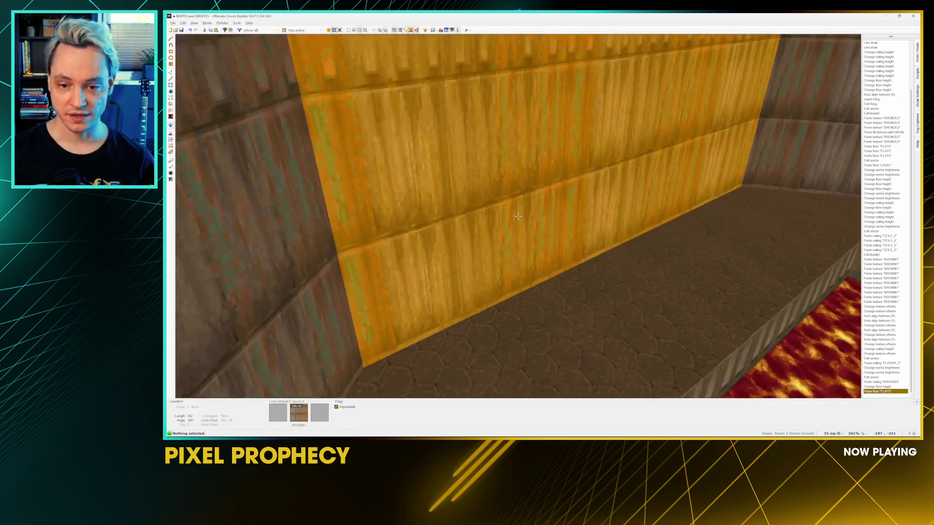
key("s")
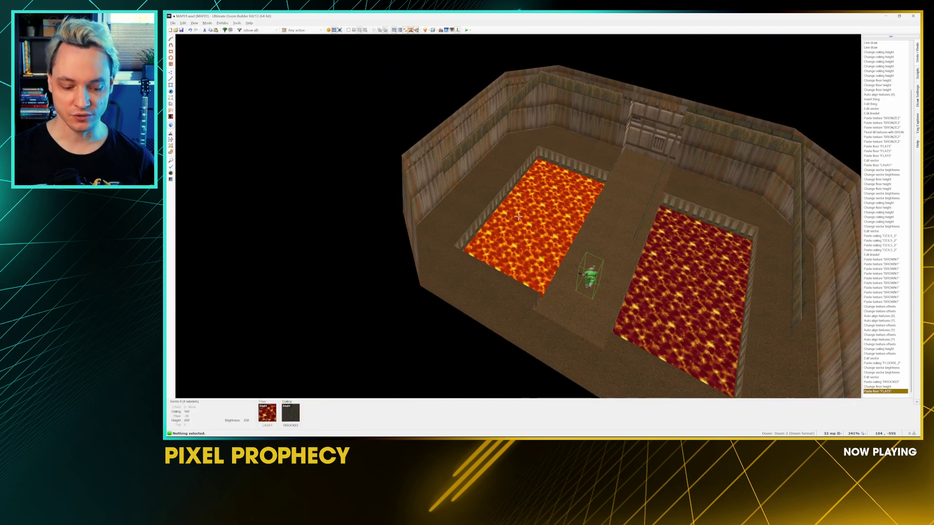
key("q")
middle_click_drag(479, 161, 563, 308)
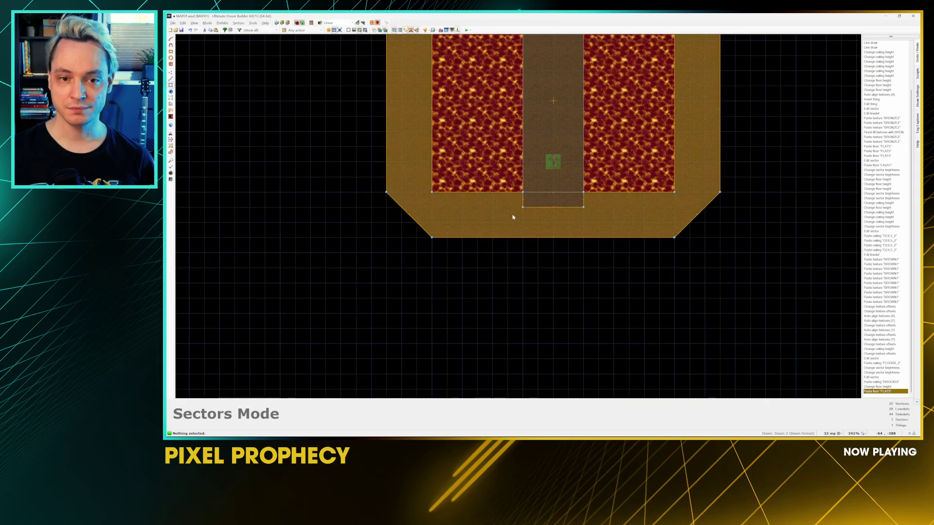
middle_click_drag(513, 217, 555, 316)
scroll(498, 226, "down", 3)
scroll(486, 214, "up", 2)
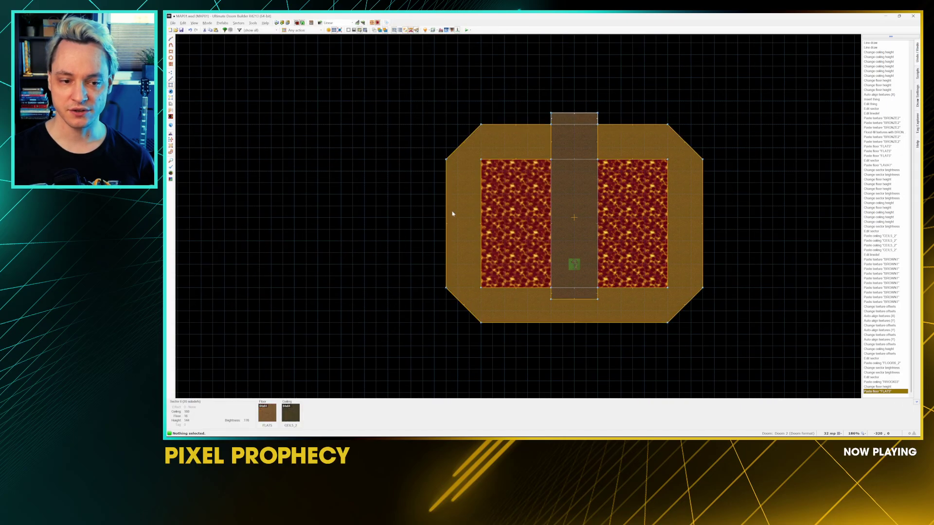
middle_click_drag(452, 214, 543, 219)
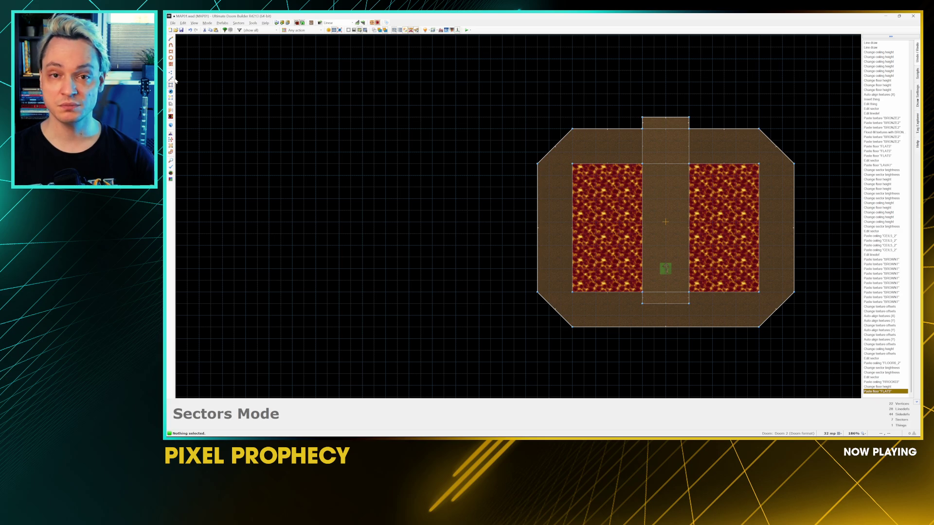
key("v")
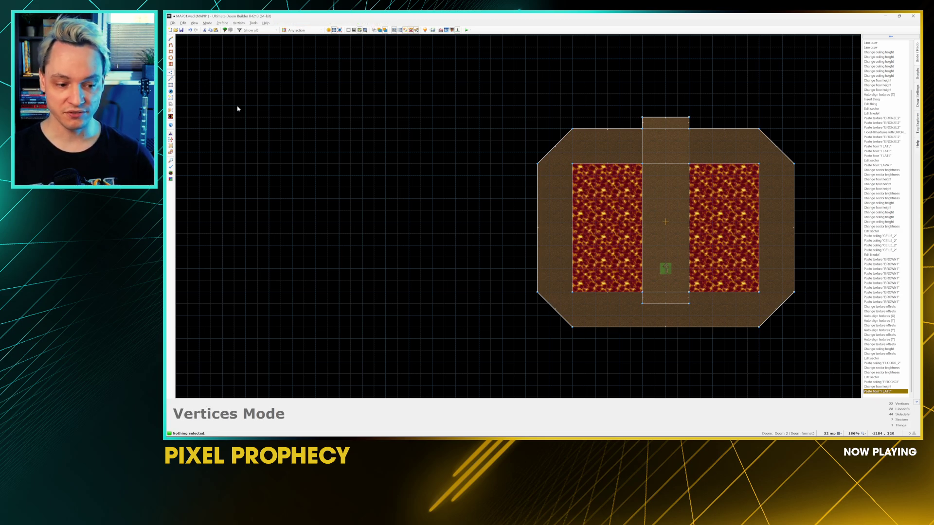
key("d")
left_click(385, 105)
left_click(514, 105)
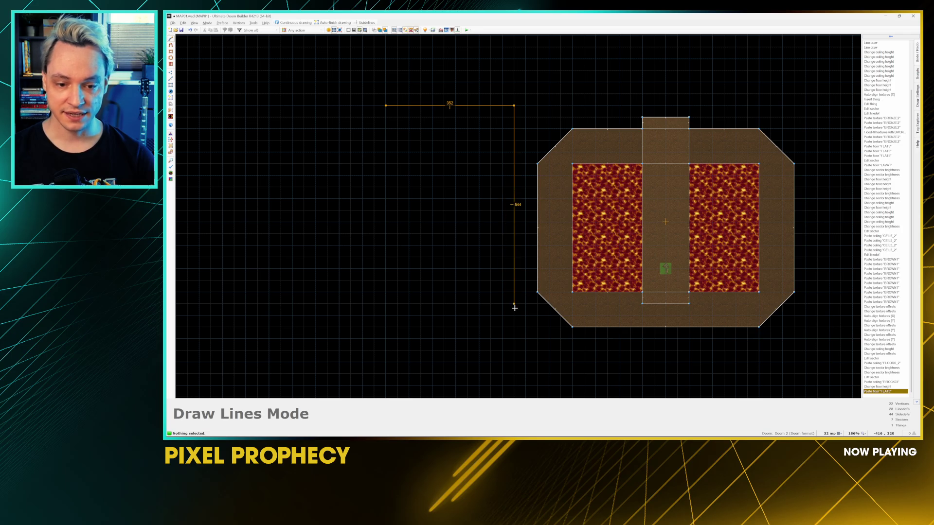
left_click(513, 338)
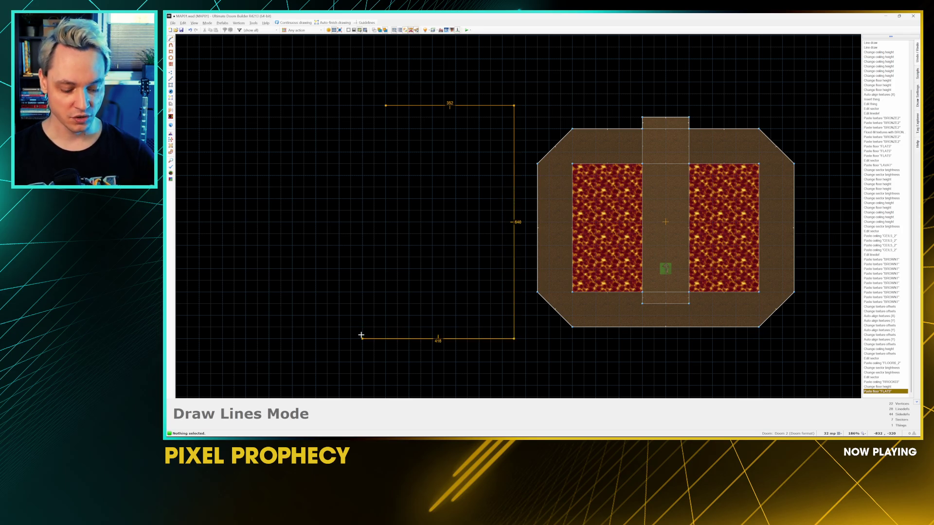
key("Escape")
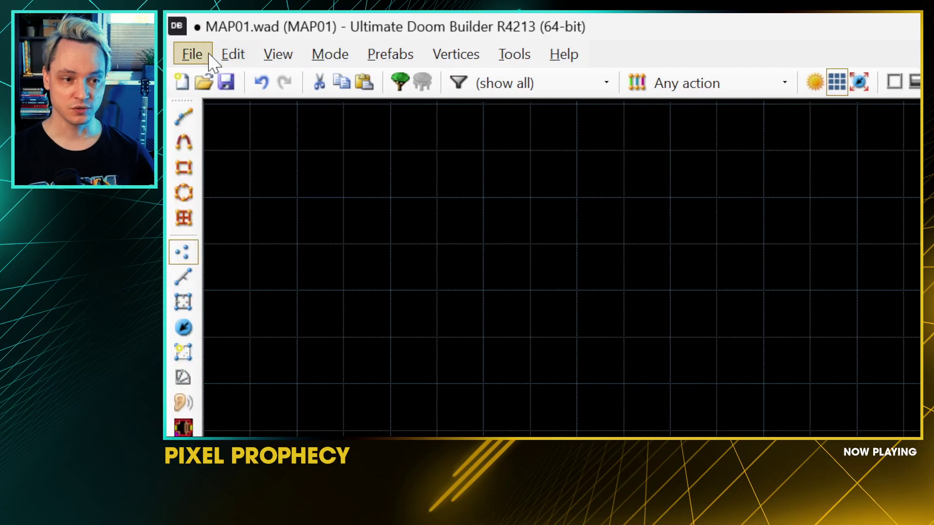
Step: Draw a large rectangular sector west of the lava room, extending beyond the room's north and south walls
left_click(321, 56)
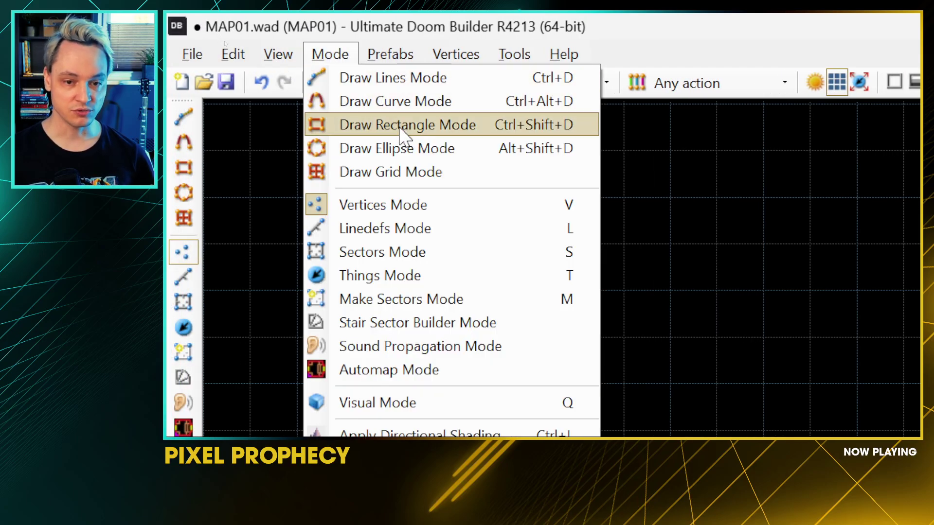
left_click(447, 127)
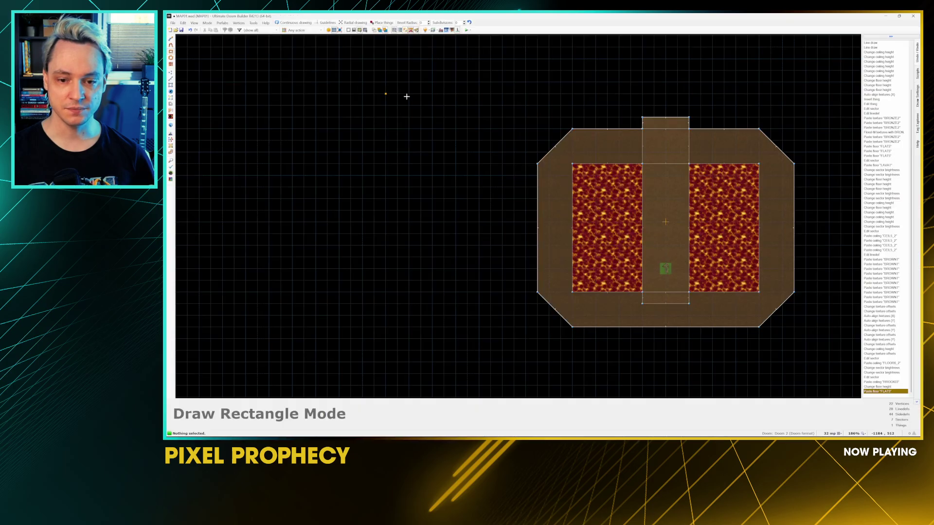
mouse_move(502, 83)
left_mouse_down()
mouse_move(329, 319)
mouse_move(316, 373)
mouse_move(292, 373)
mouse_move(304, 375)
mouse_move(292, 385)
left_mouse_up()
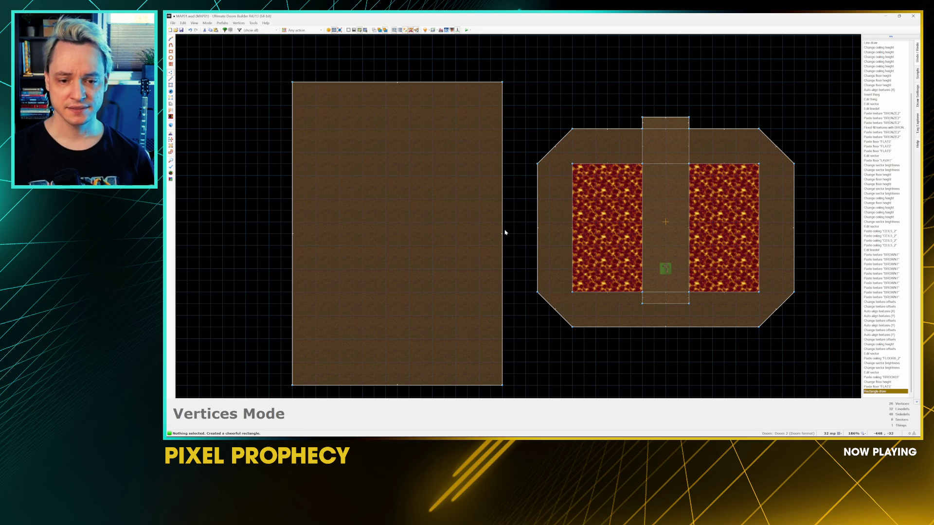
Step: Move the new rectangular sector east towards the lava room, leaving a gap of one grid square between them
scroll(539, 206, "up", 3)
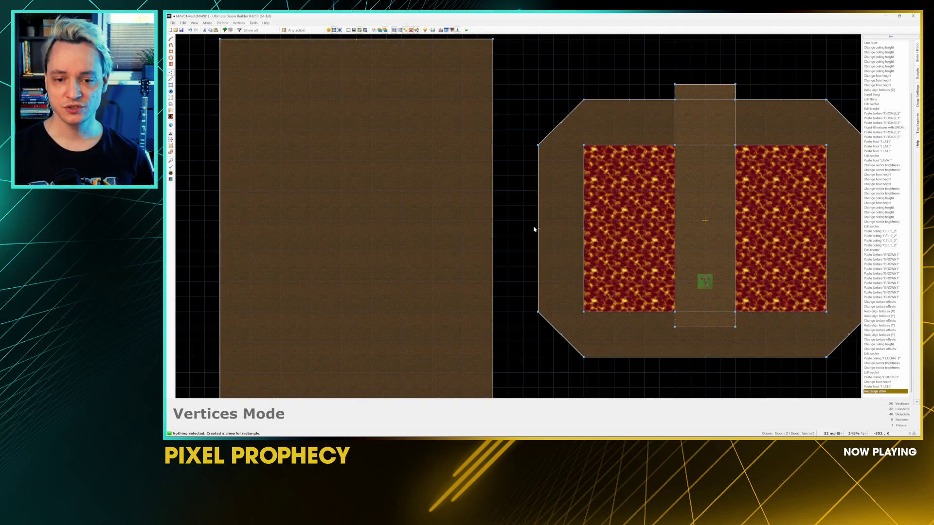
scroll(538, 196, "up", 4)
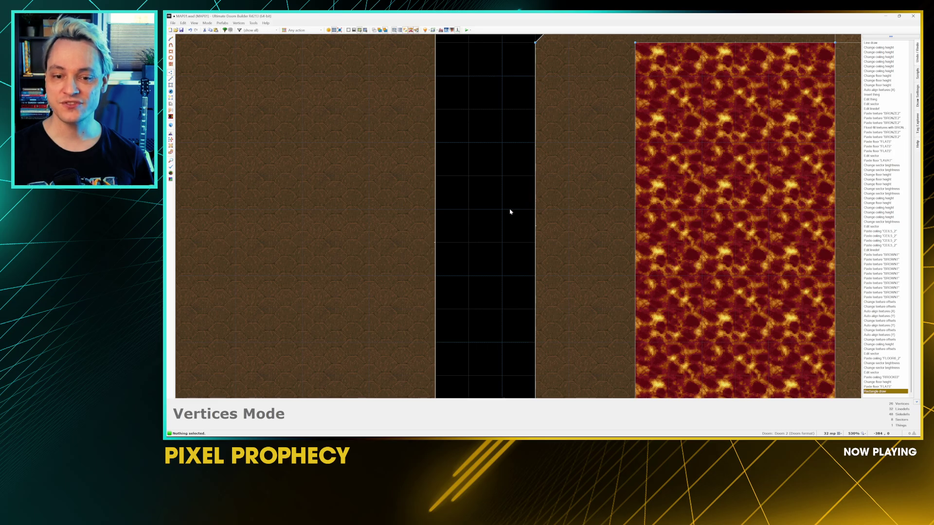
scroll(511, 210, "down", 7)
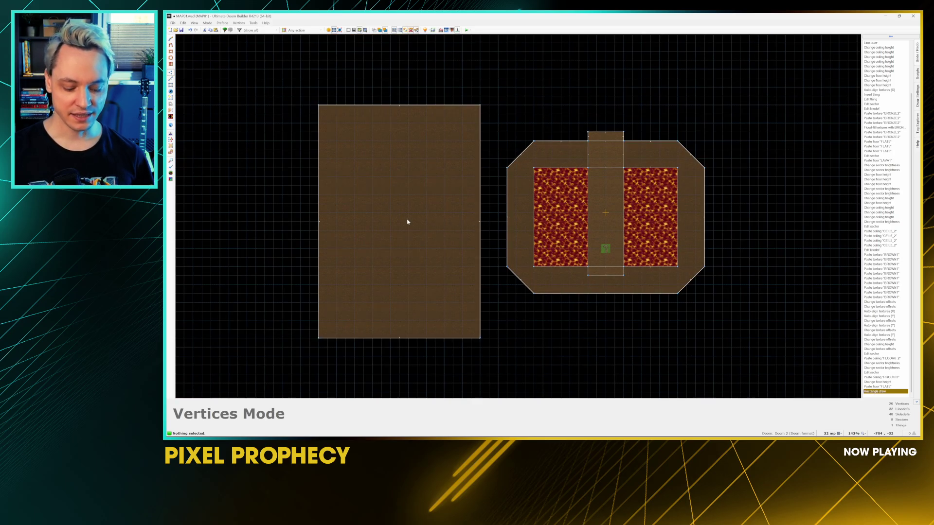
key("s")
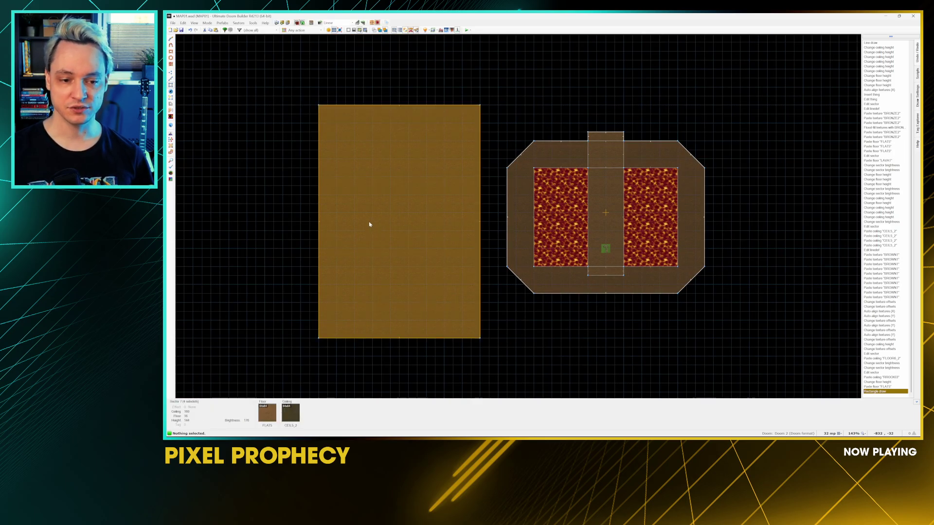
left_click_drag(370, 224, 387, 225)
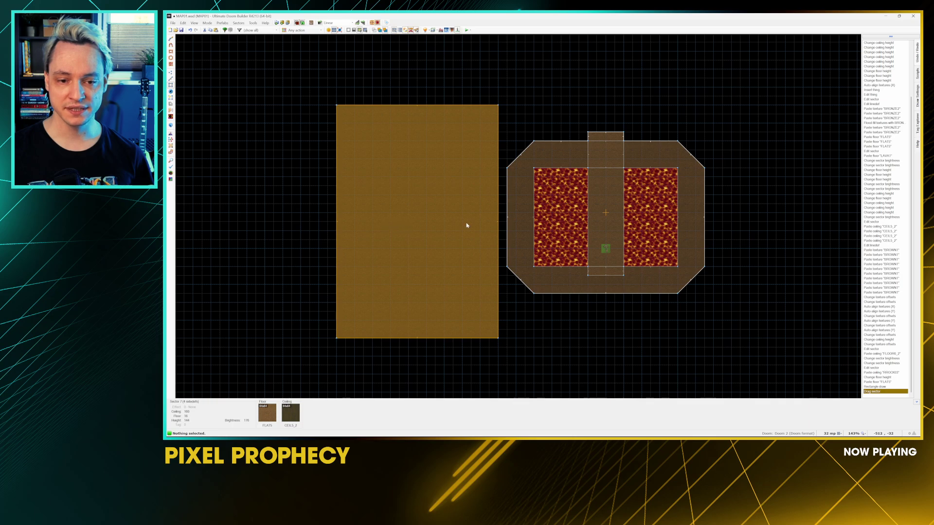
scroll(466, 225, "up", 4)
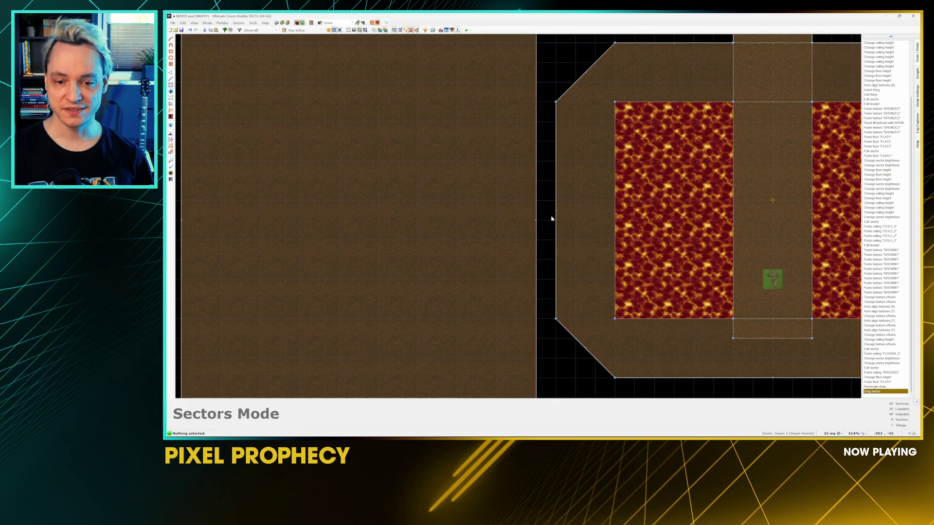
scroll(546, 214, "up", 3)
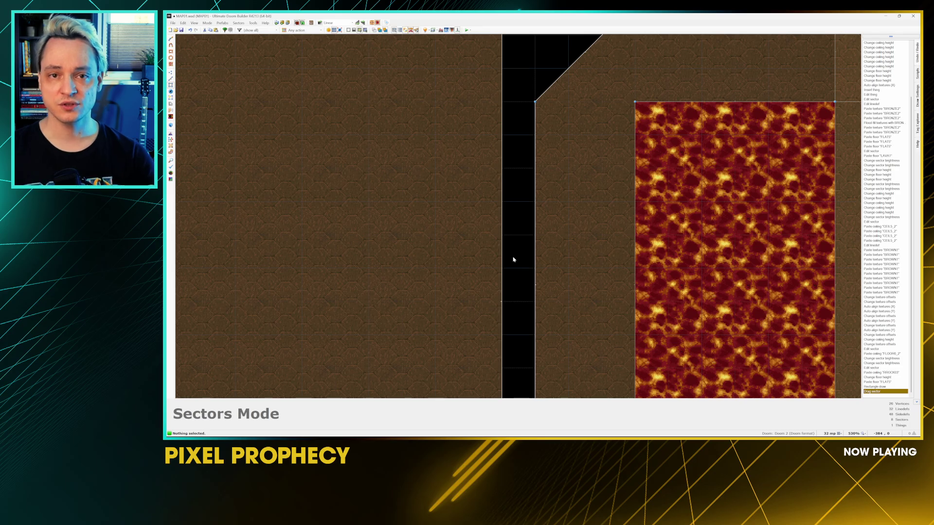
Step: Check the available grid sizes and keep the grid at 32 mp
scroll(505, 249, "down", 1)
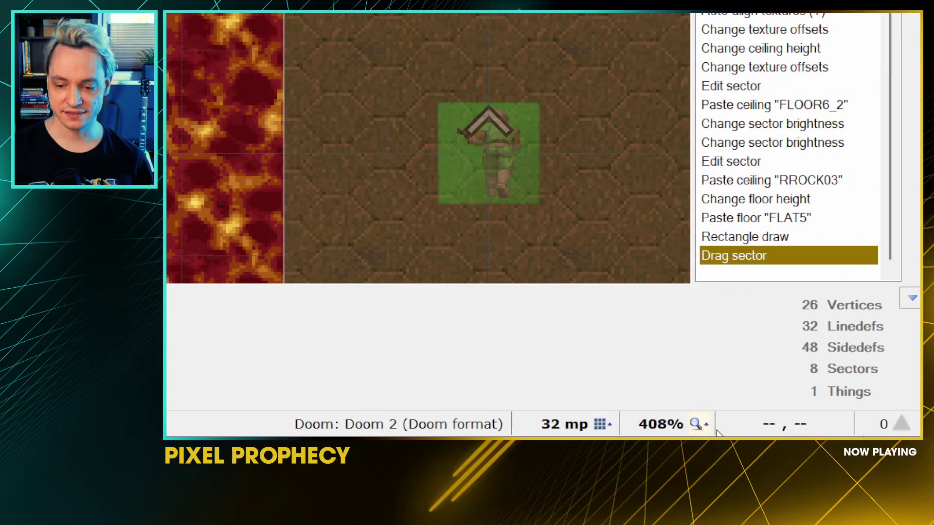
left_click(601, 425)
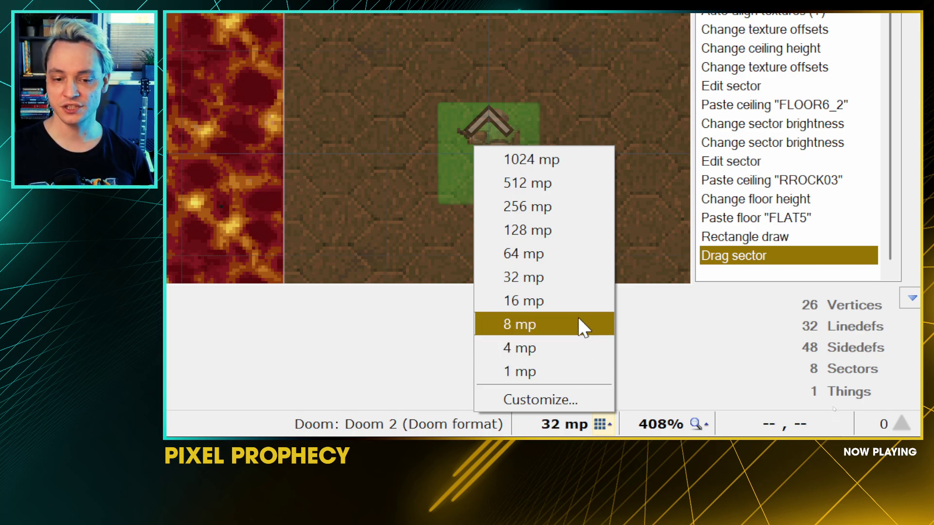
left_click(535, 285)
scroll(751, 156, "down", 5)
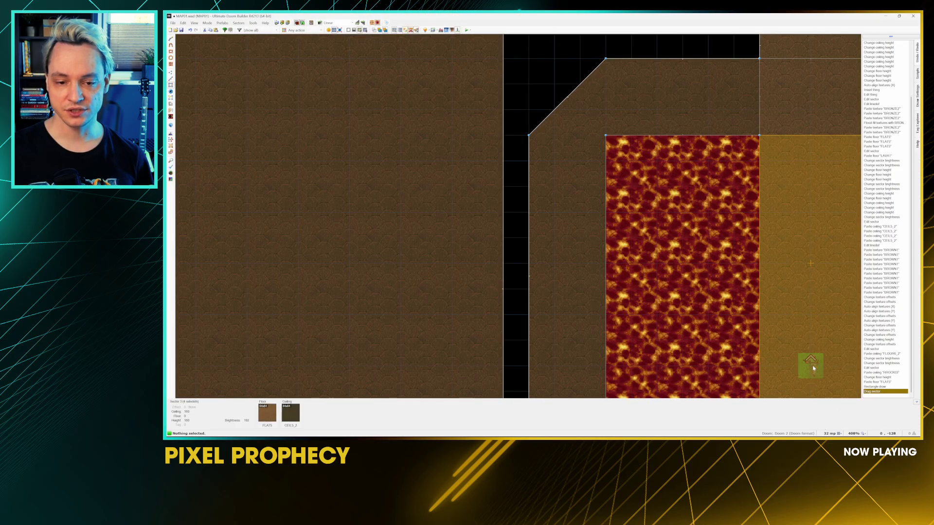
Step: Inspect the new rectangular area and the lava room's wall beside it in 3D, and return to the 2D map
key("q")
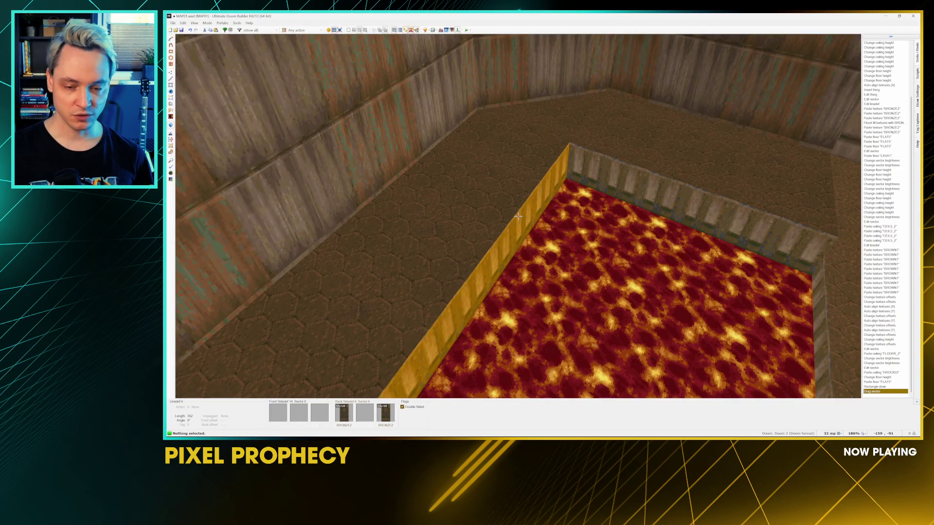
key("d")
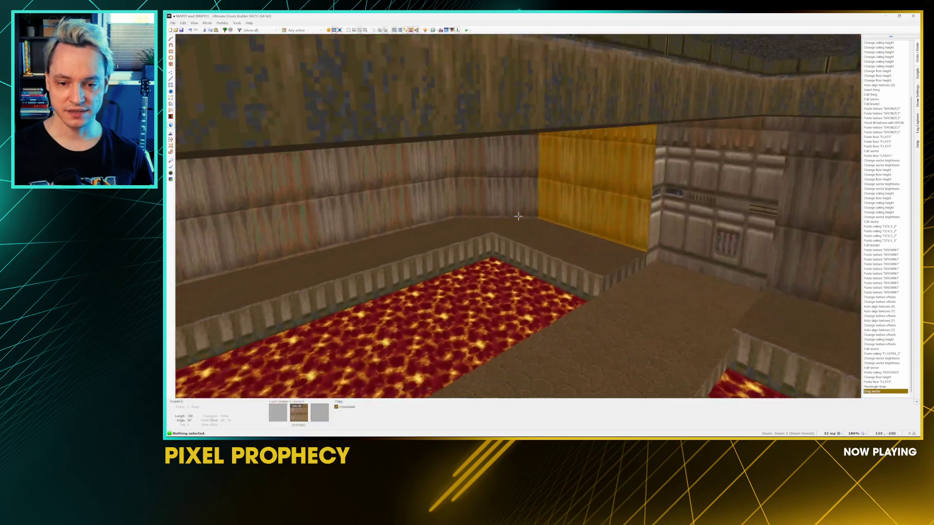
key("w")
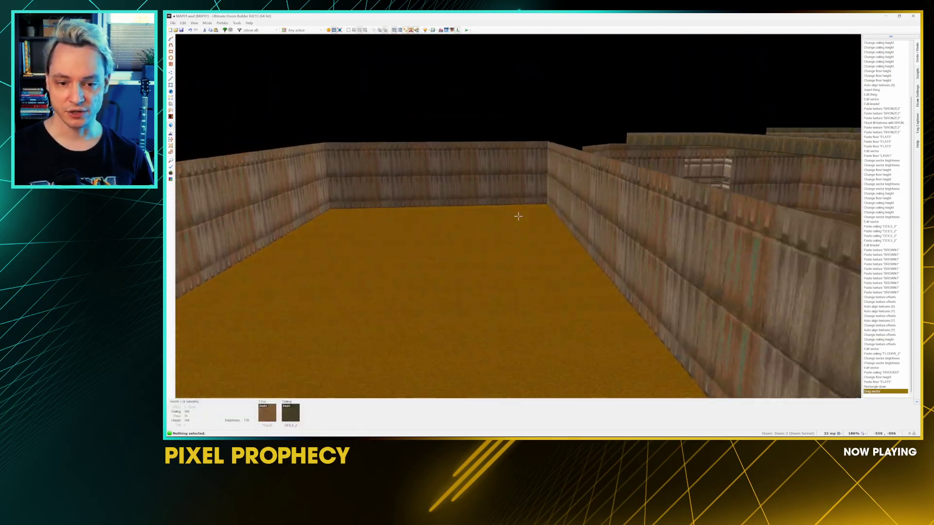
key("s")
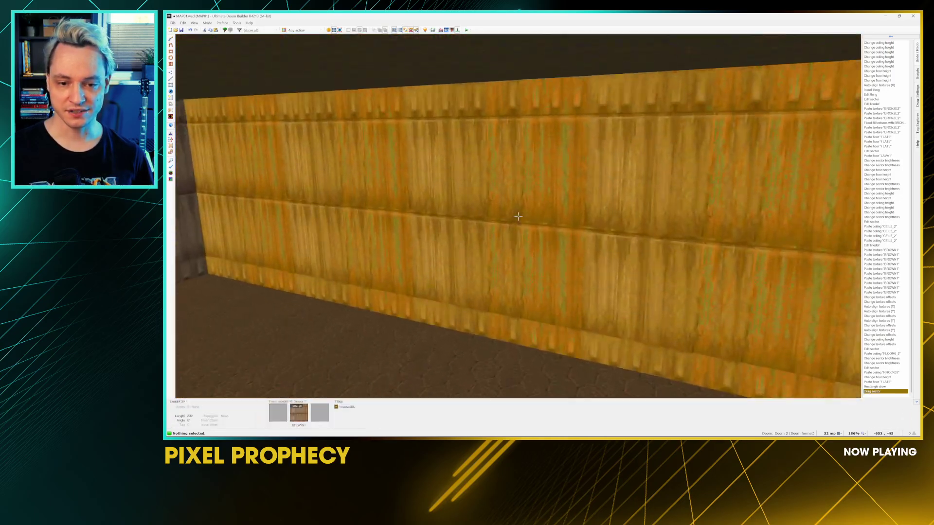
key("w")
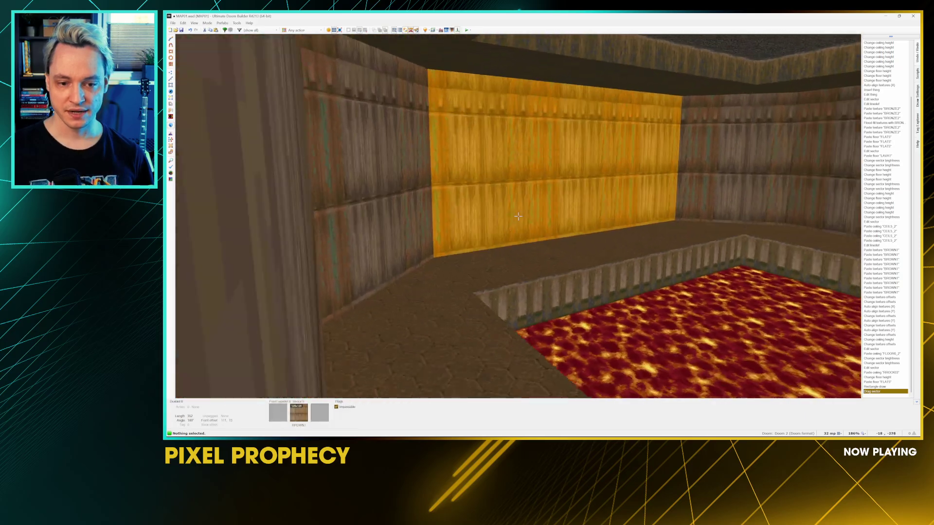
key("w")
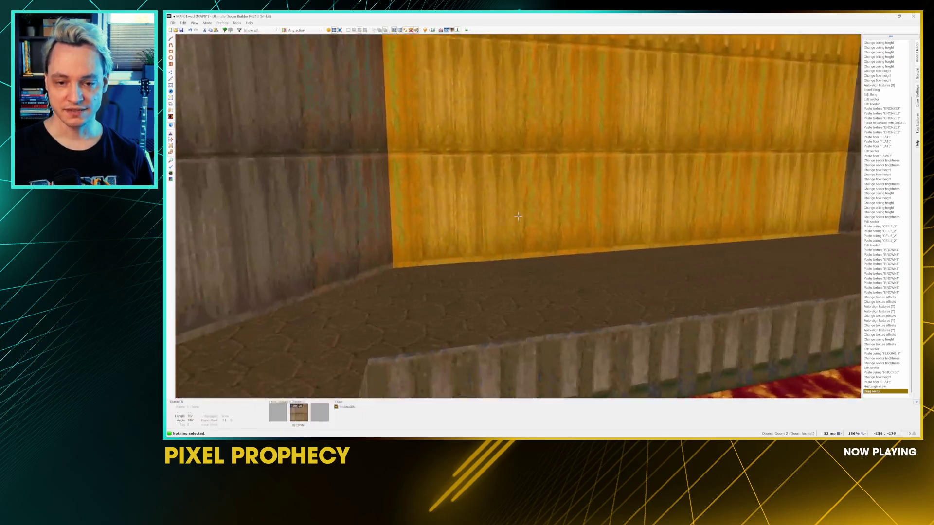
key("w")
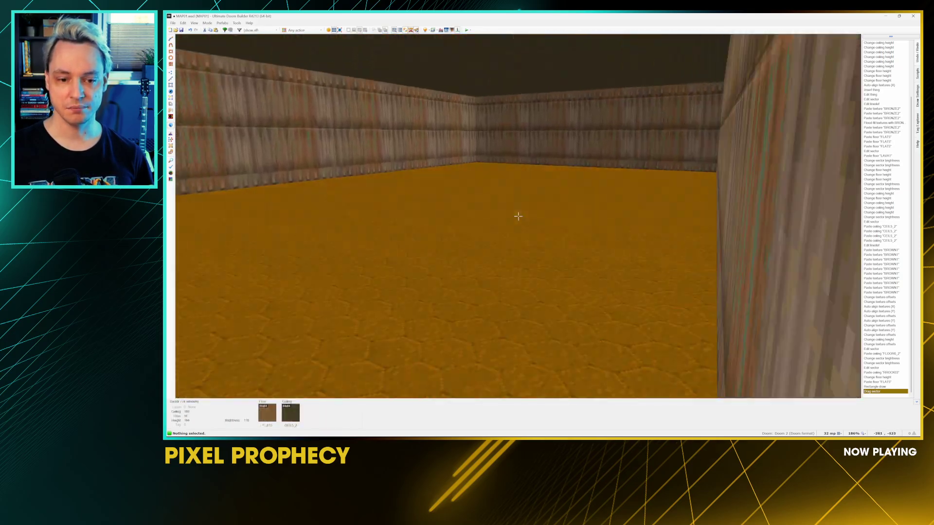
key("w")
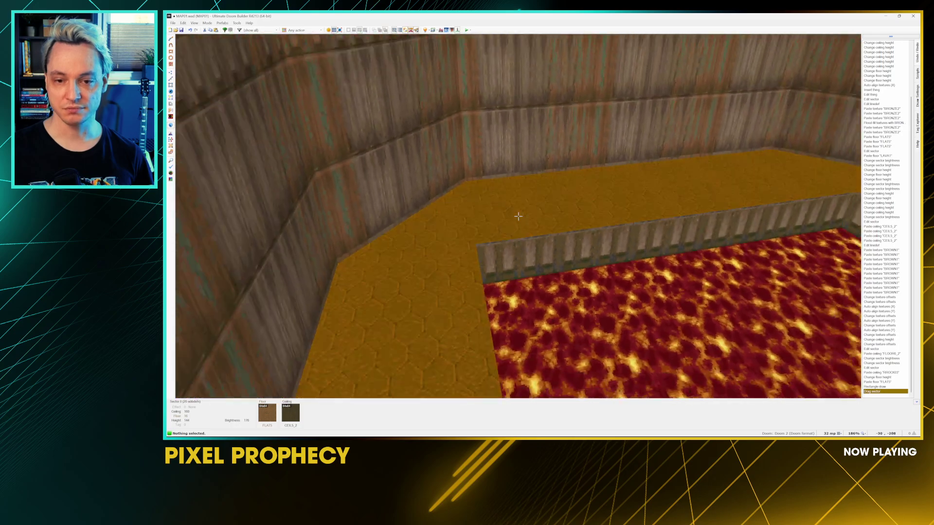
key("q")
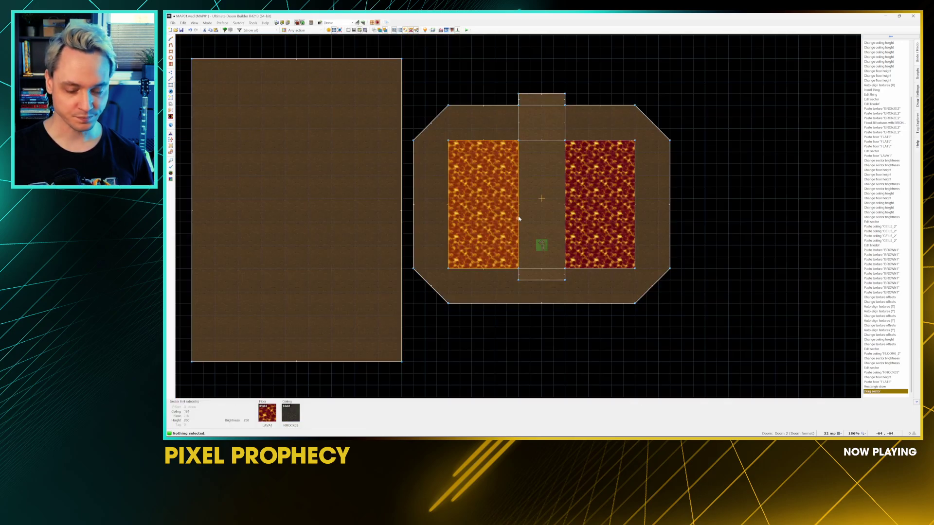
scroll(419, 202, "up", 4)
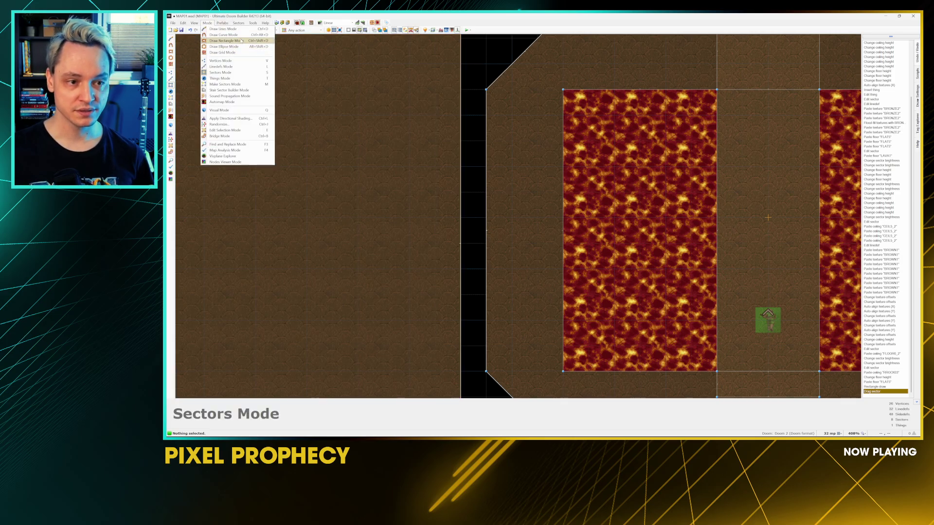
Step: Draw a 32 by 160 rectangular sector bridging the gap between the lava room and the western area, and view it in 3D
left_click(250, 41)
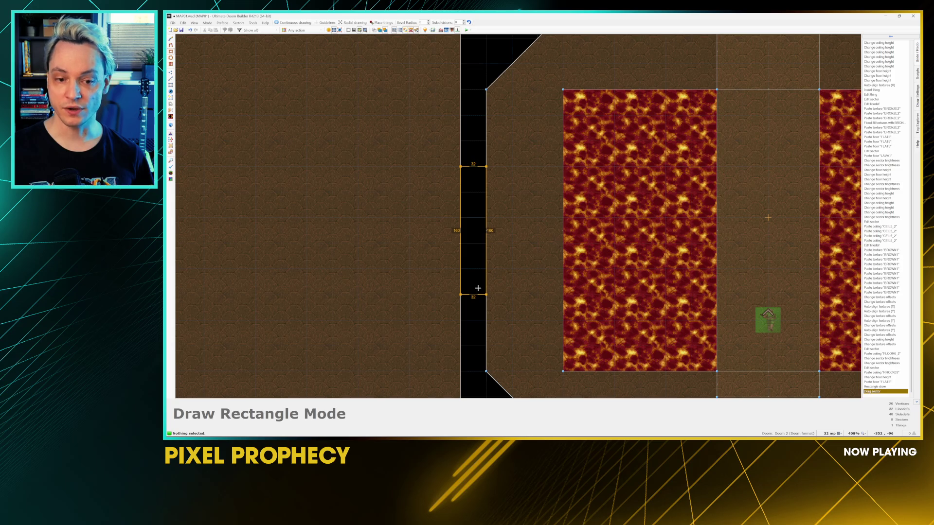
left_click(493, 285)
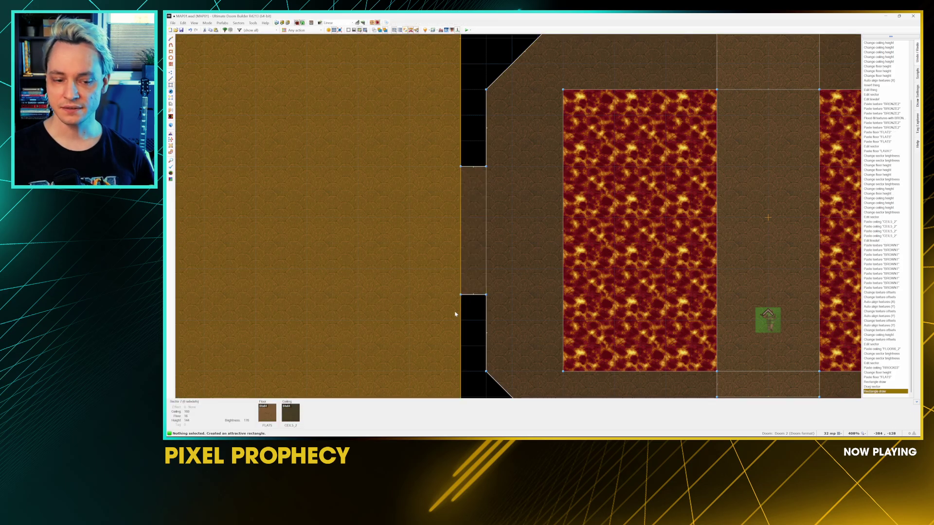
key("w")
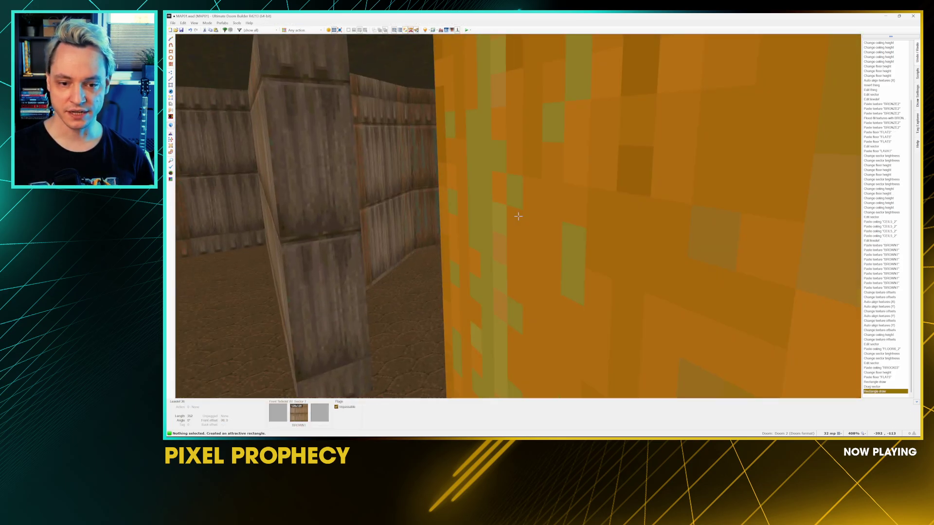
key("d")
key("e")
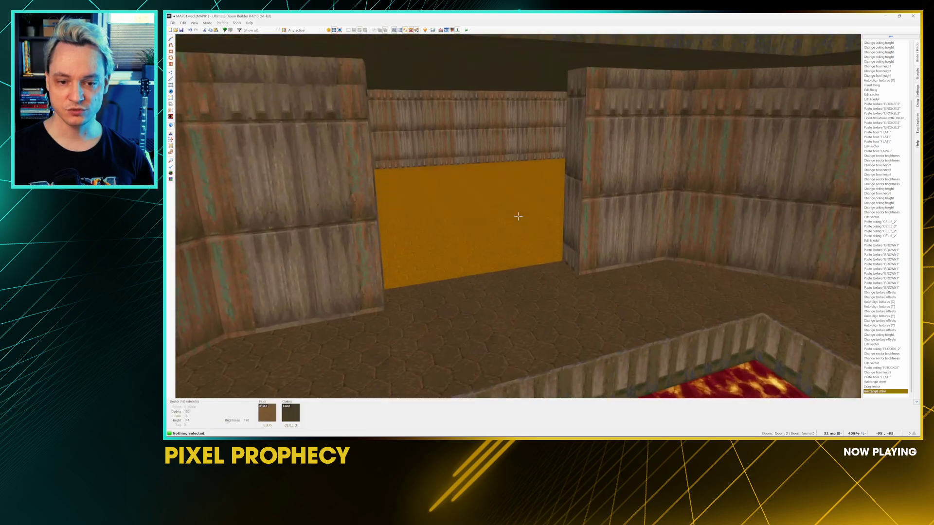
Step: Shape the connecting sector into a window by setting its floor height to 56 and its ceiling height to 128
key("w")
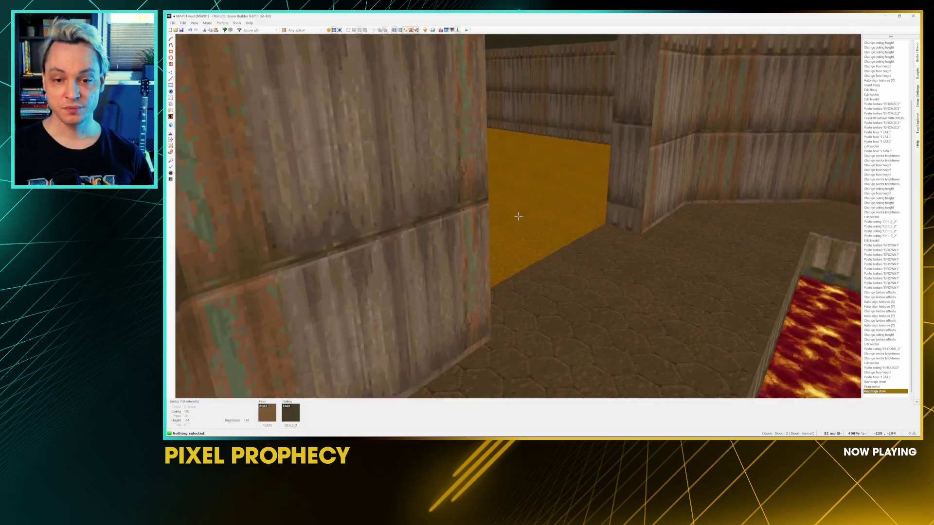
scroll(518, 216, "up", 4)
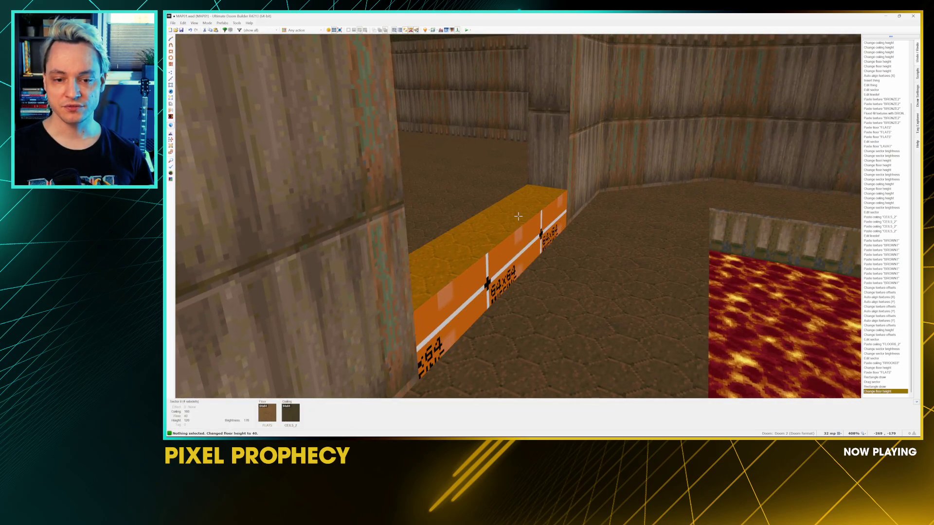
scroll(517, 215, "up", 2)
key("w")
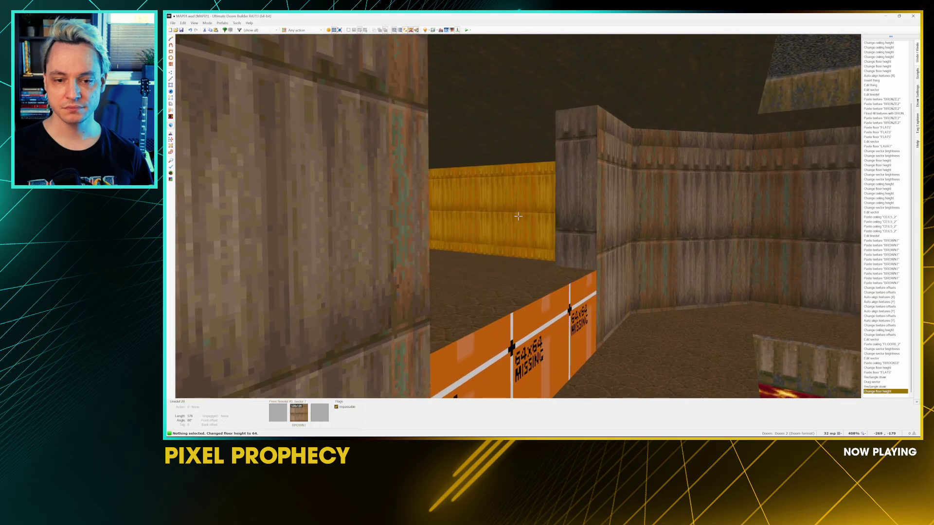
scroll(518, 216, "down", 1)
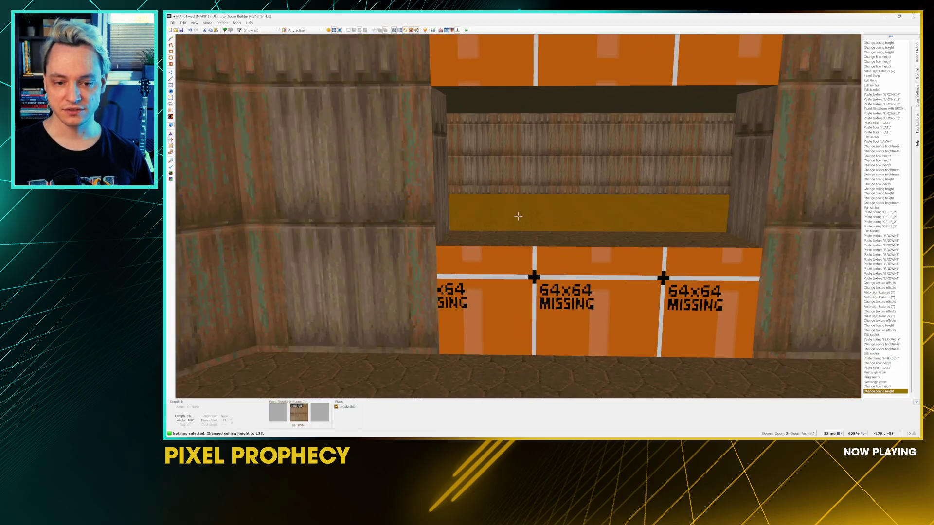
key("w")
scroll(517, 216, "down", 1)
key("s")
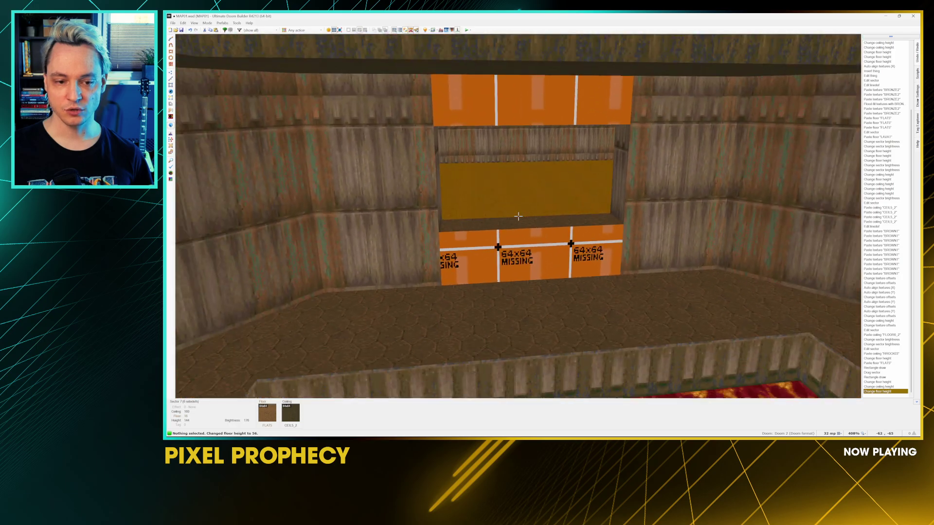
Step: Paste the BROWN1 texture onto the untextured walls above and below the window on the lava room side
key("w")
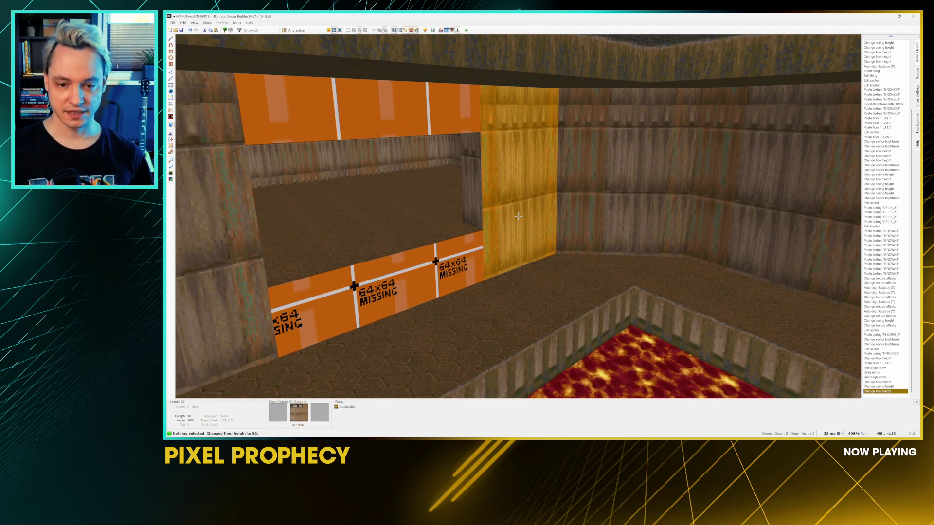
key("ctrl+v")
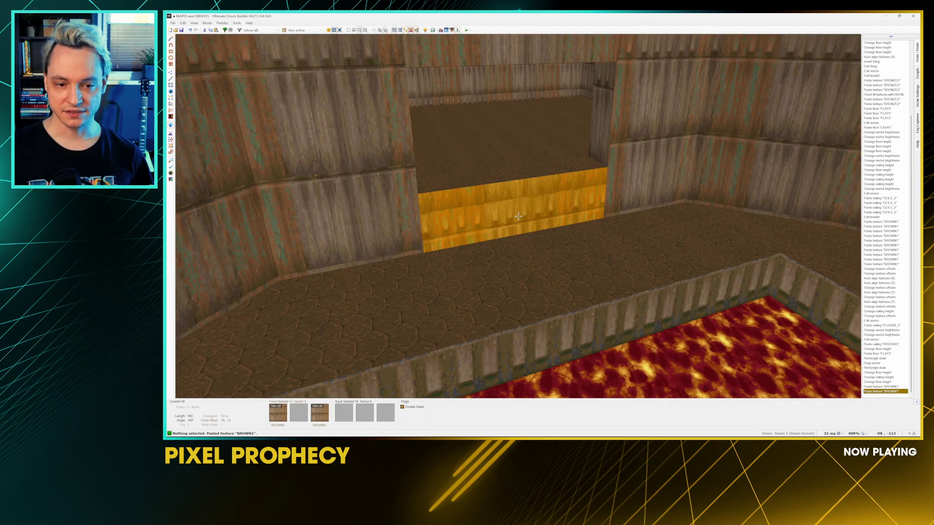
Step: Shift the texture below the window vertically to a 79, 30 offset to line it up with the neighbouring walls
key("Up")
key("Up")
key("Up")
key("Up")
key("Up")
key("Up")
key("Up")
key("Up")
key("Up")
key("Up")
key("Up")
key("Up")
key("Up")
key("Up")
key("Up")
key("Up")
key("Up")
key("Up")
key("Up")
key("Up")
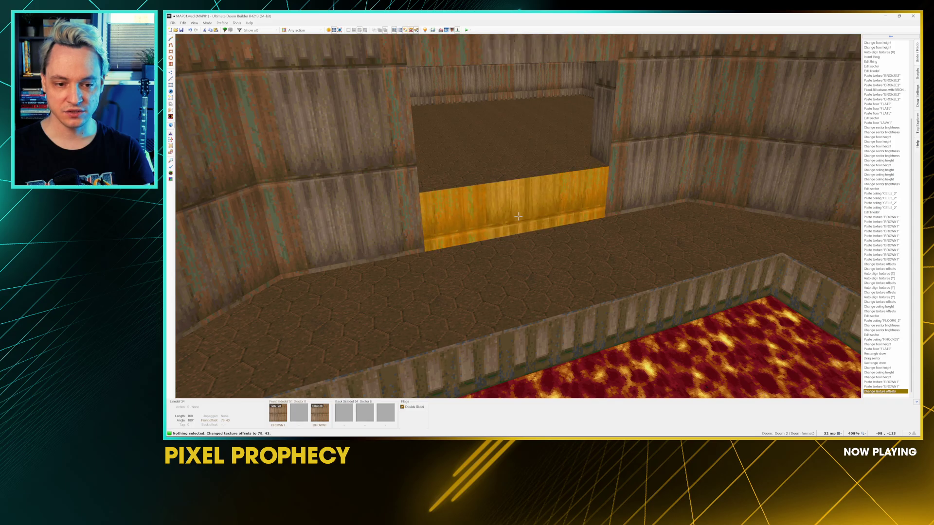
key("w")
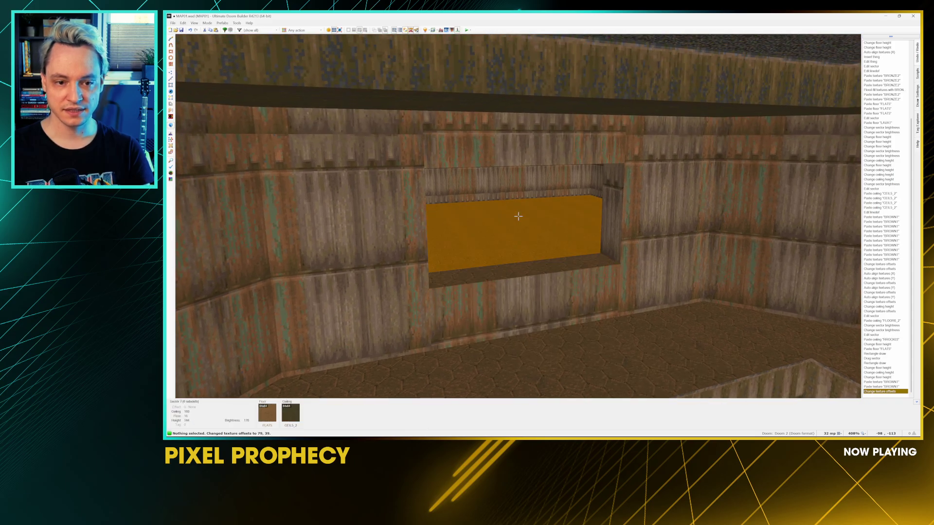
Step: Reduce the vertical texture offset on the wall above the window to match the panel bands beside it
key("Down")
key("Down")
key("Down")
key("Down")
key("Down")
key("Down")
key("Down")
key("Down")
key("Down")
key("Down")
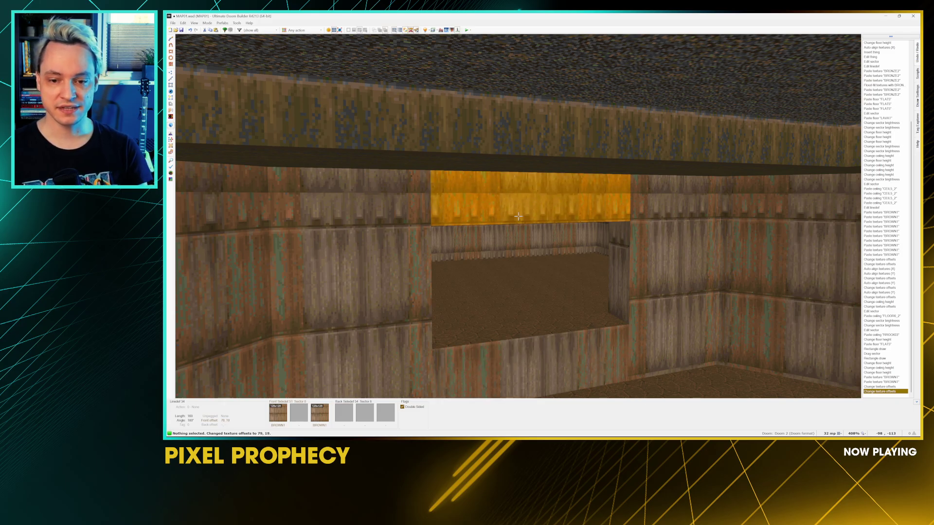
key("Down")
key("Down")
key("Down")
key("Down")
key("Down")
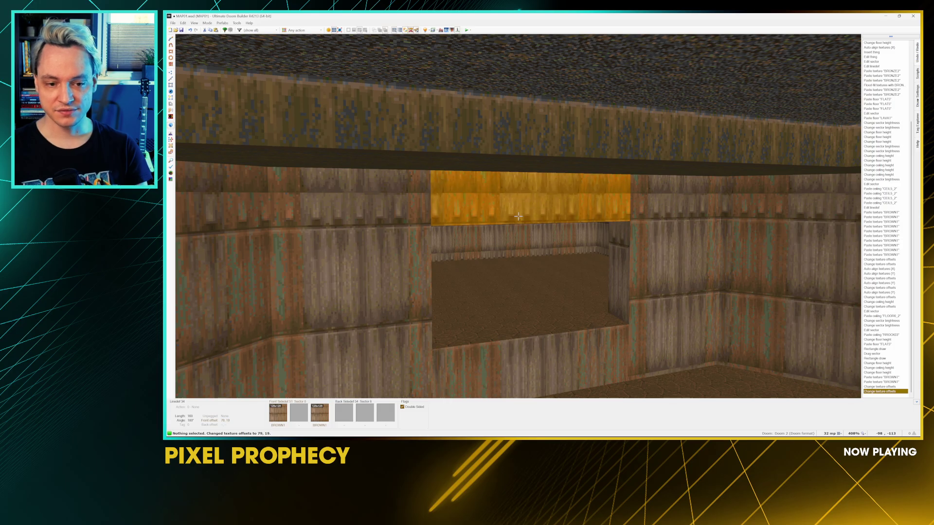
key("Down")
key("Down")
key("Down")
key("s")
key("w")
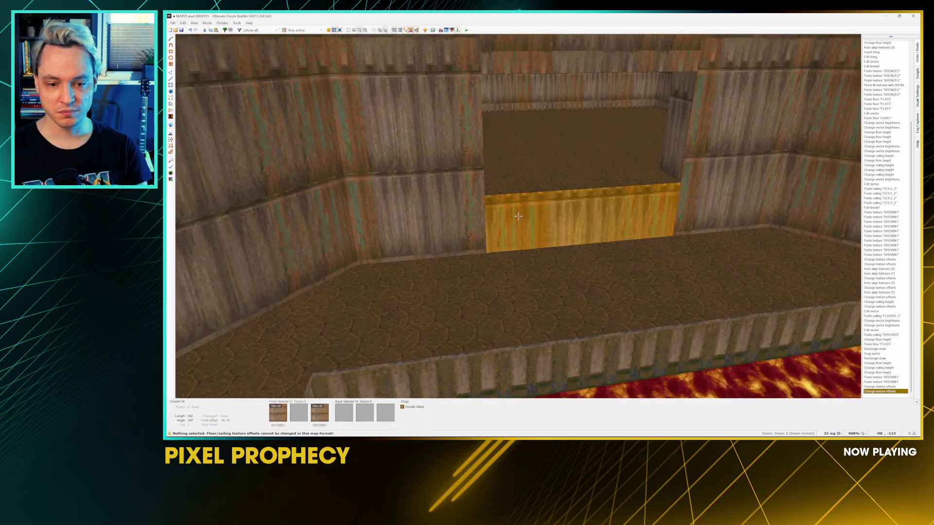
Step: Readjust the texture offsets above the window to 79, 20 so both wall pieces line up with the surrounding walls
key("w")
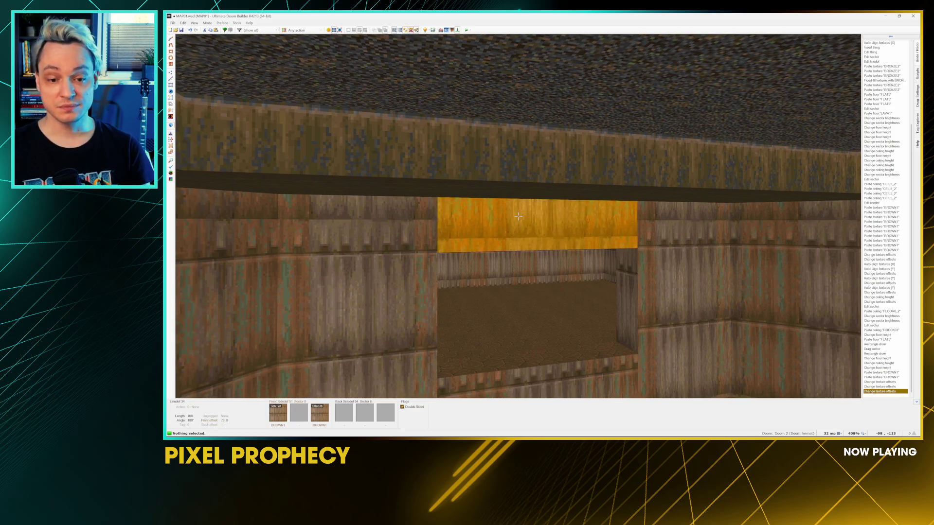
key("shift+Up")
key("shift+Up")
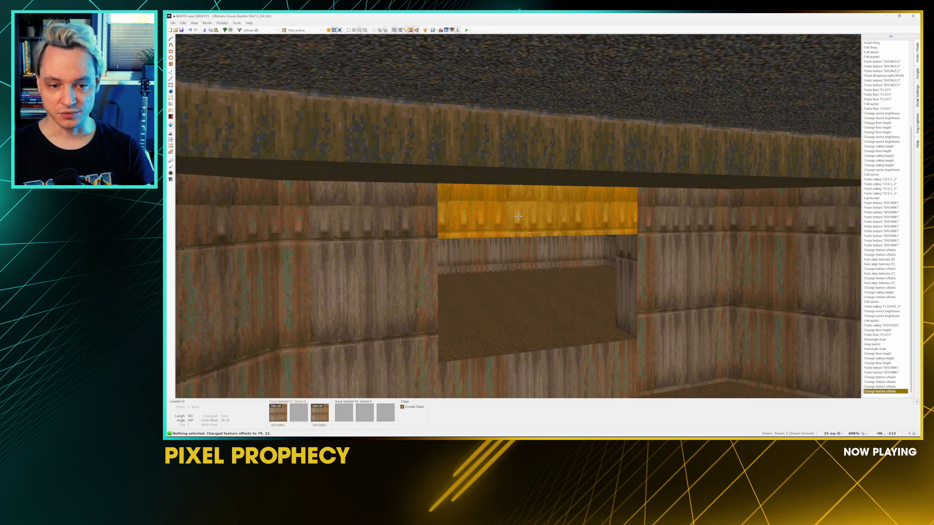
key("Down")
key("Down")
key("s")
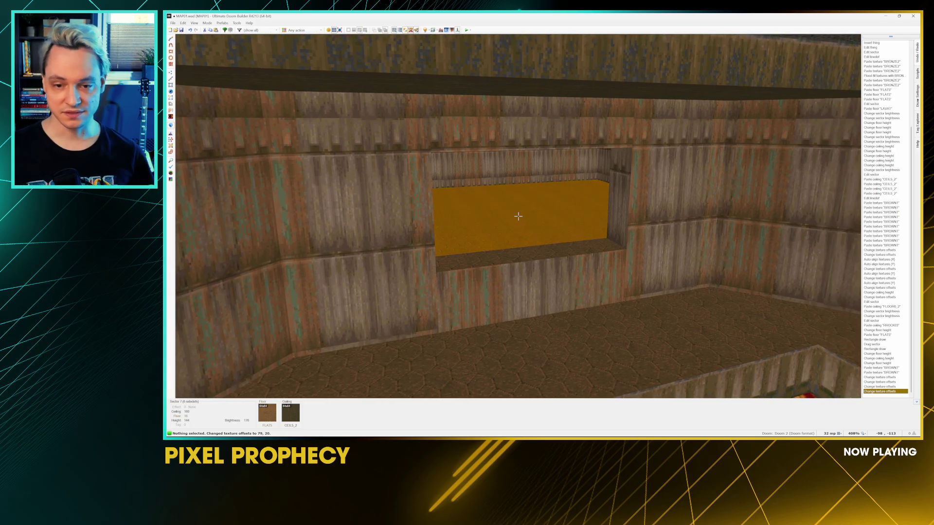
Step: Change the window sill's floor texture to CEIL5_2
key("w")
key("d")
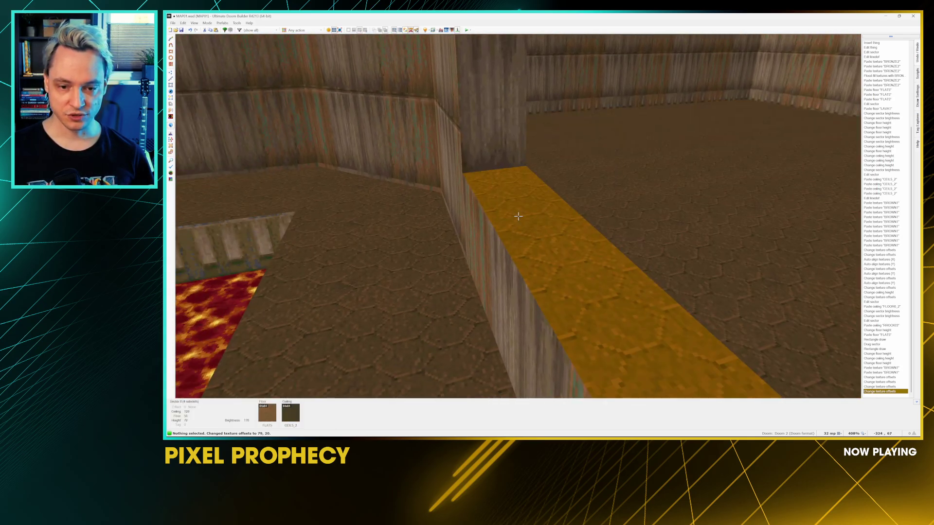
key("s")
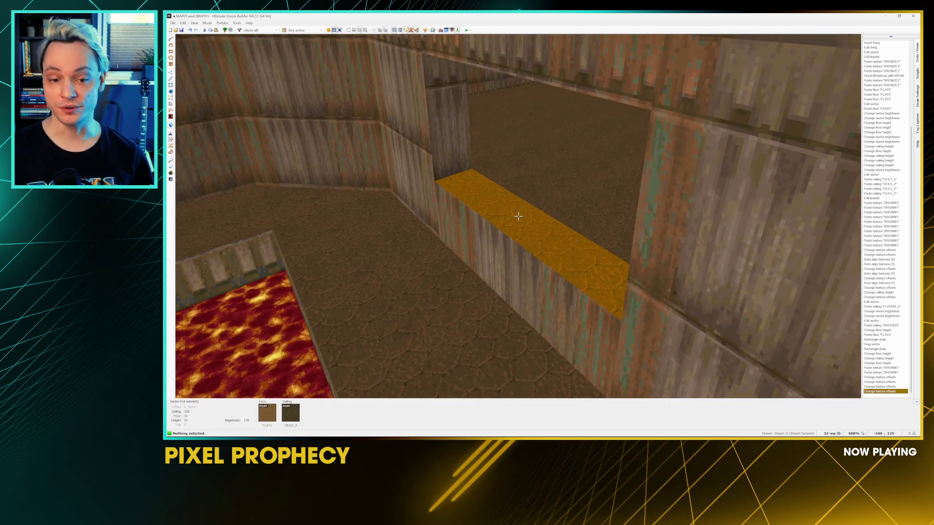
right_click(518, 216)
left_click(479, 149)
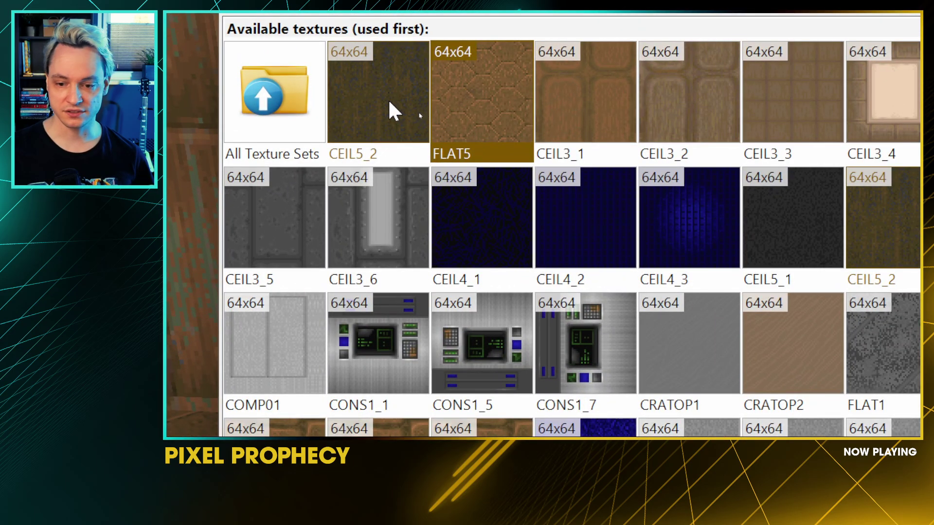
double_click(390, 104)
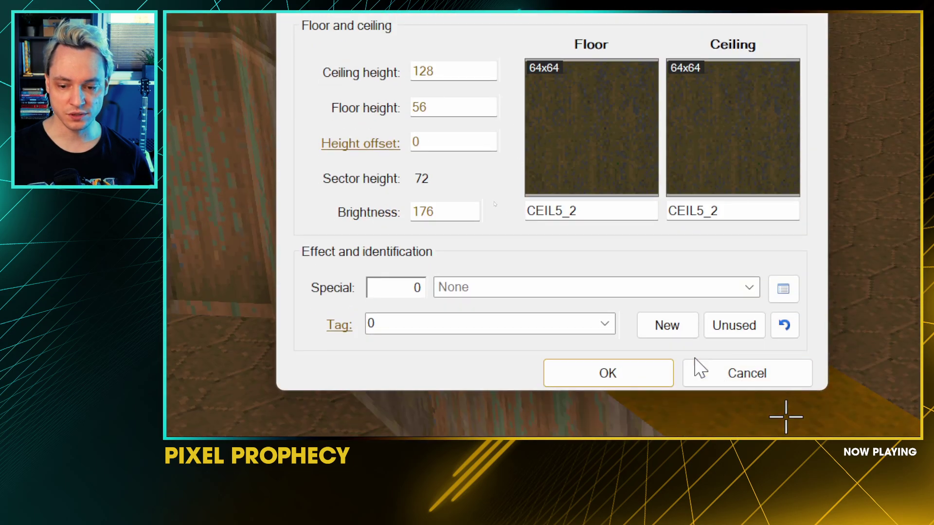
left_click(608, 373)
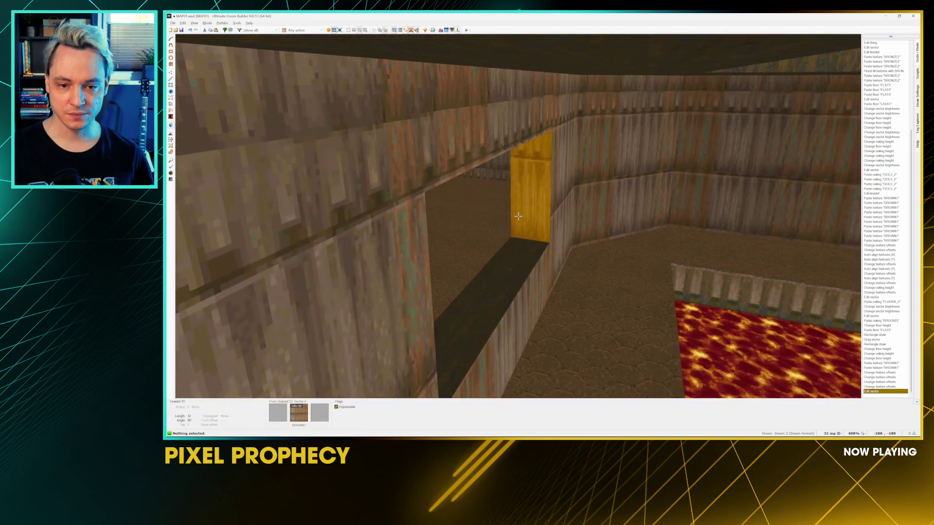
Step: Apply the BROWNGRN texture to one inner side wall of the window and copy it onto the opposite one
right_click(518, 216)
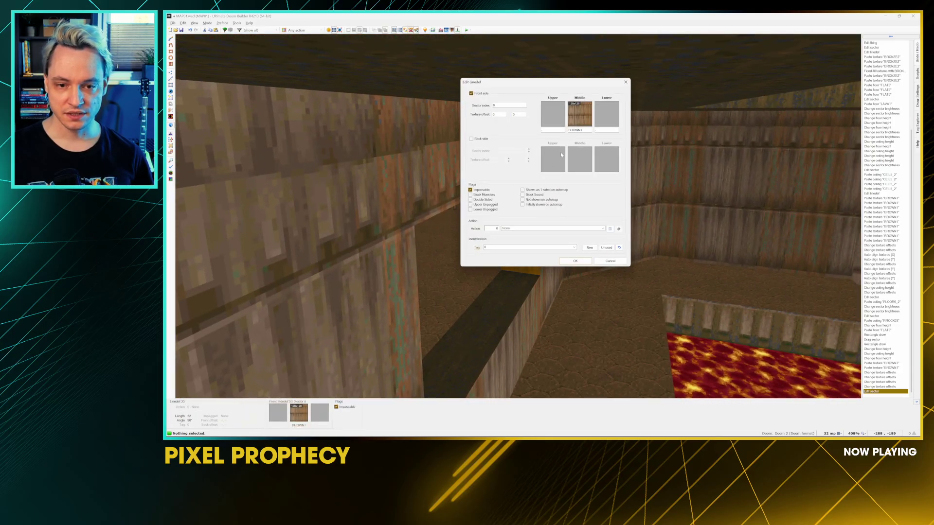
left_click(579, 115)
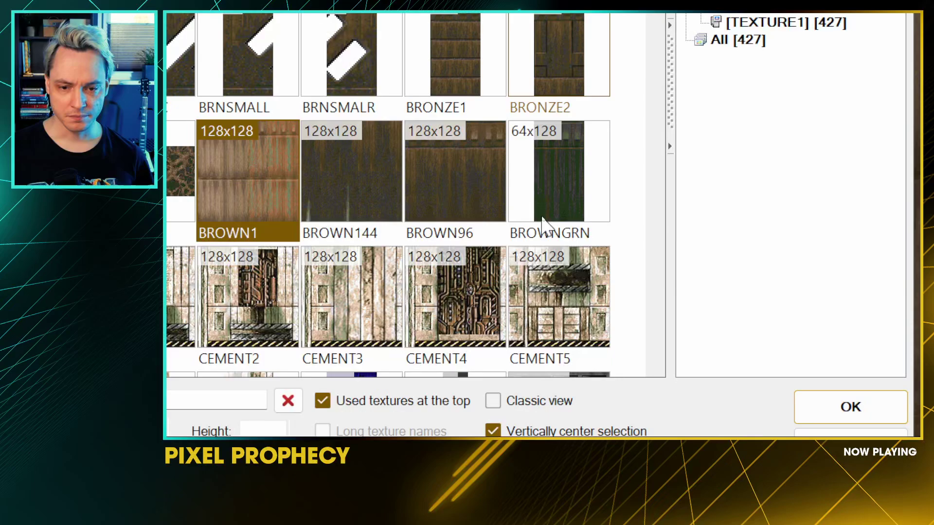
left_click(550, 214)
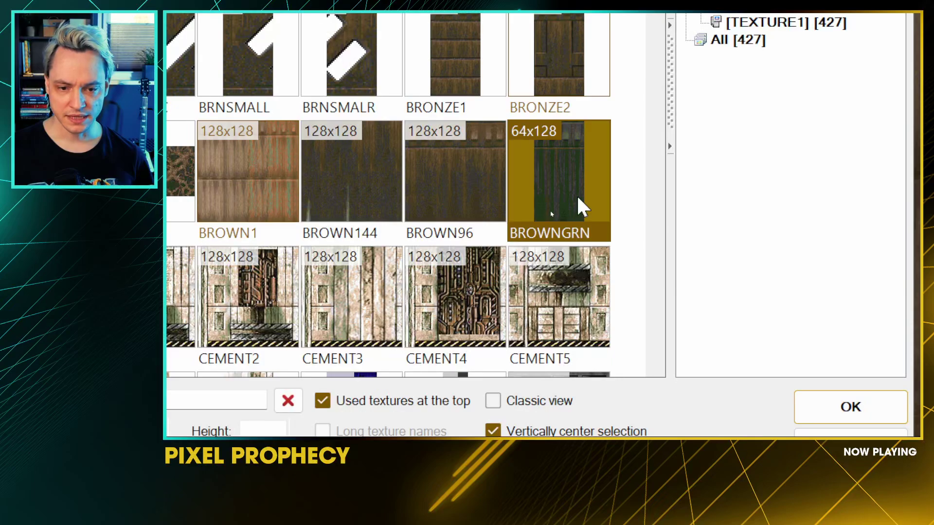
double_click(570, 204)
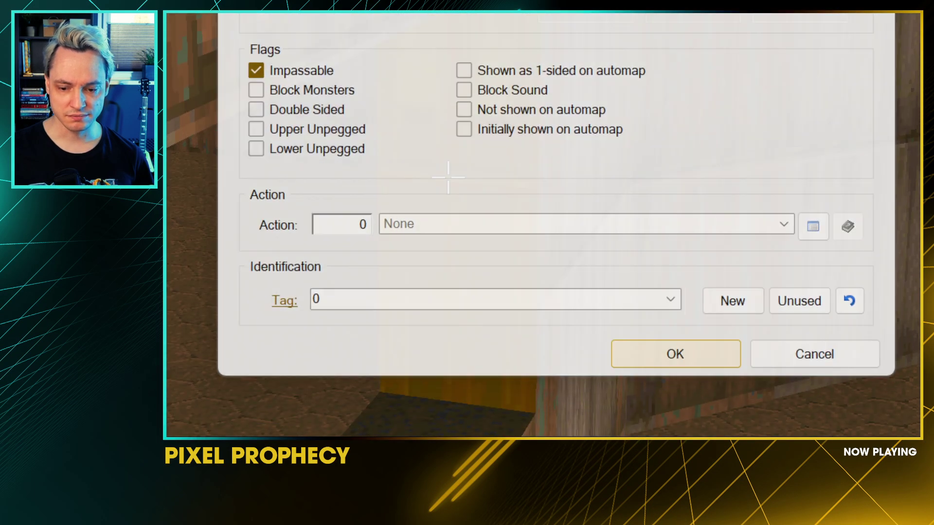
left_click(655, 392)
key("ctrl+c")
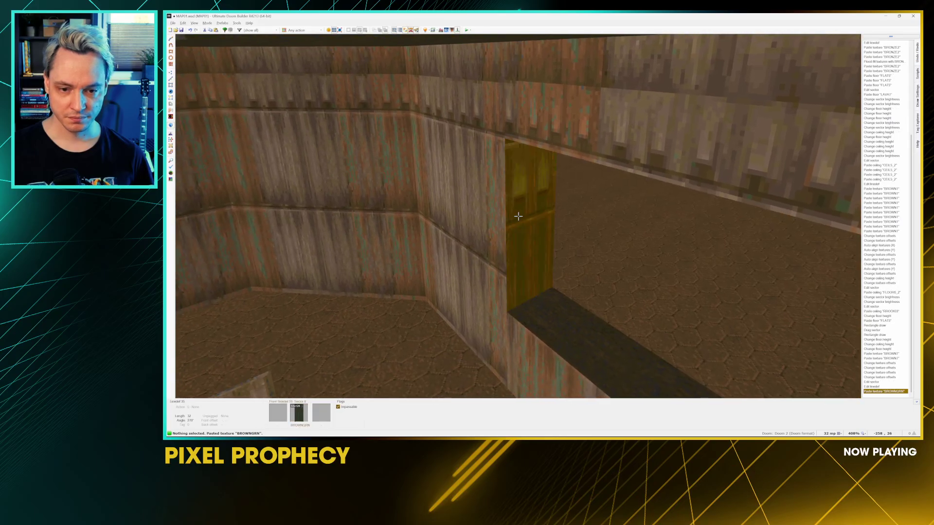
key("ctrl+v")
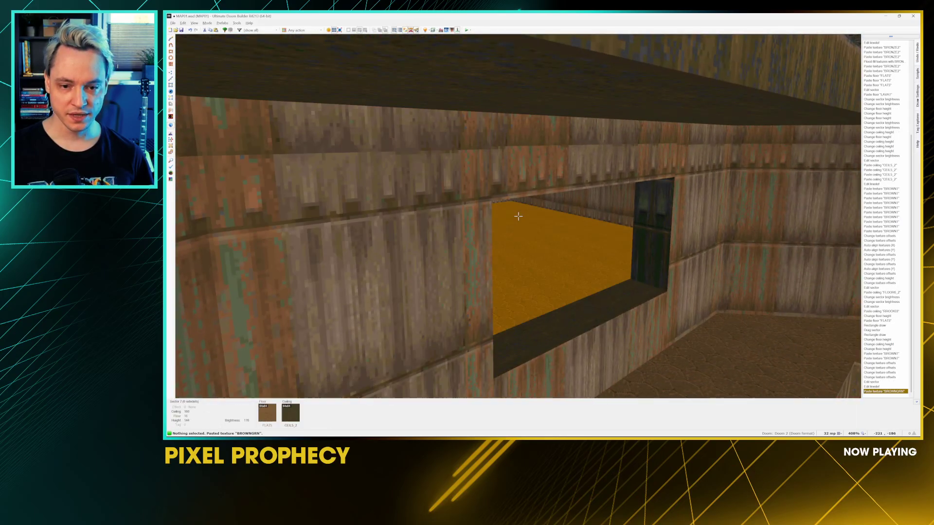
Step: Lower the window sill's floor height to 32
scroll(518, 216, "down", 1)
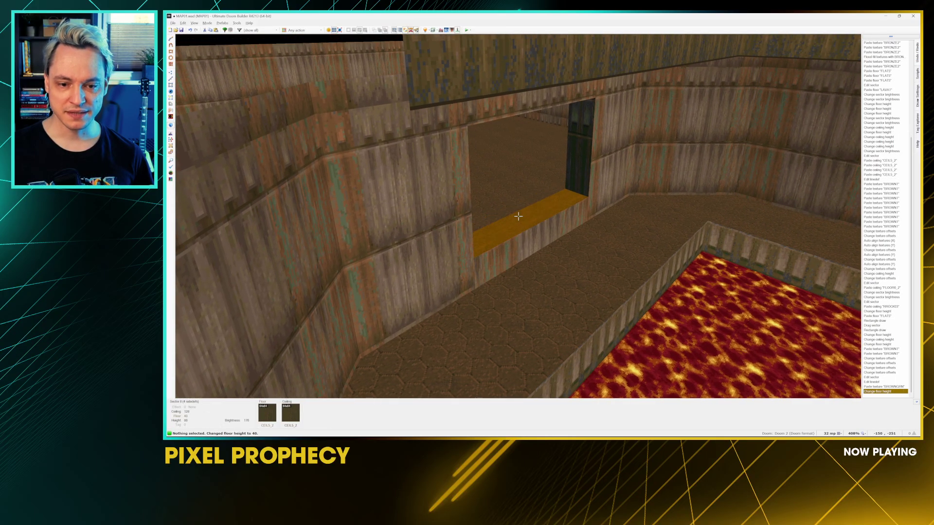
scroll(518, 216, "down", 2)
key("s")
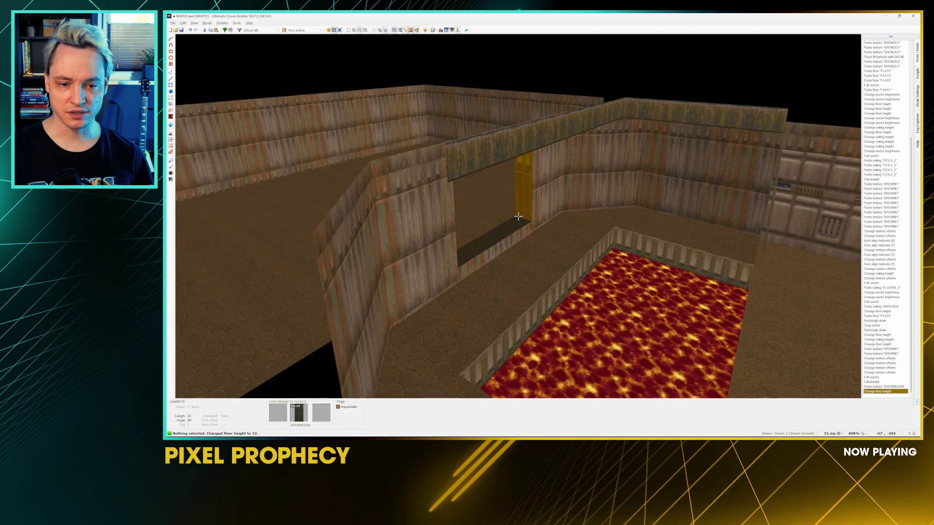
key("w")
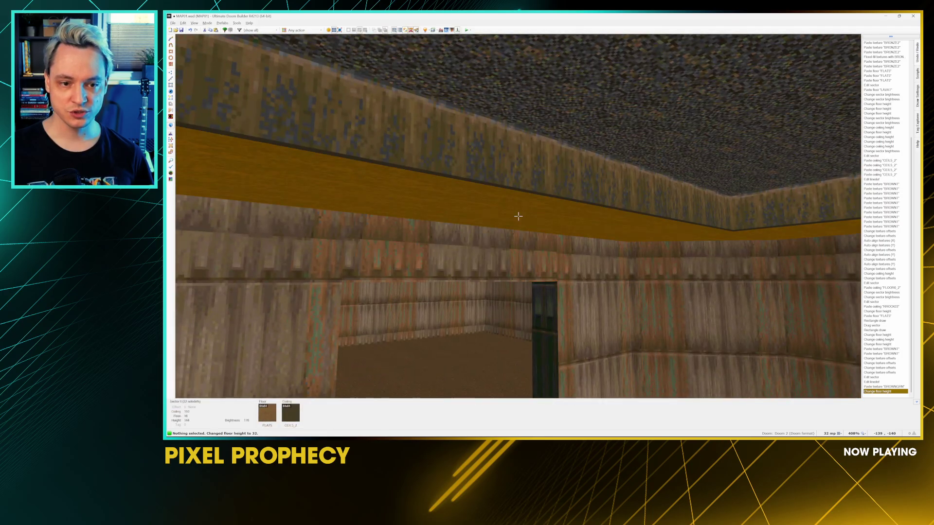
Step: Return to the 2D map and test-run the map to view the window from the lava room
key("s")
key("q")
scroll(564, 318, "down", 5)
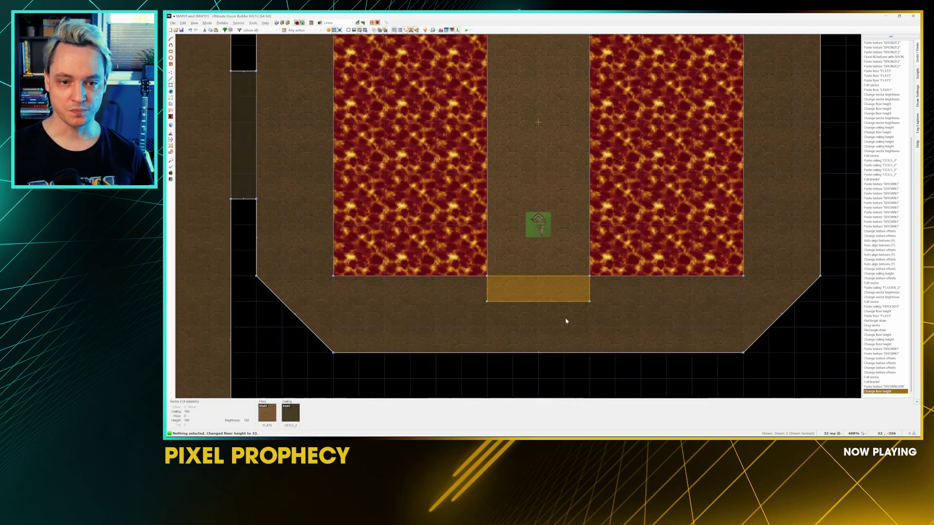
middle_click_drag(534, 215, 549, 196)
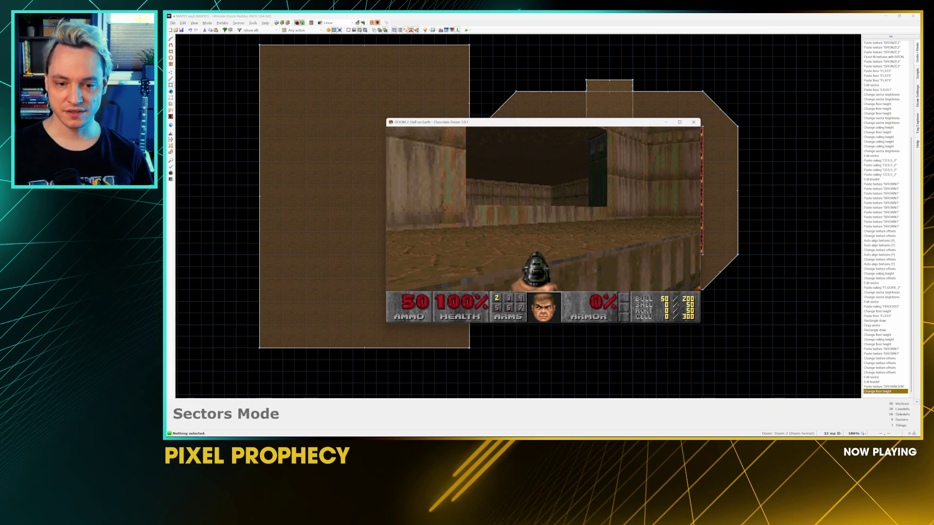
Step: Walk around the lava room in the test run, inspect the window opening from several angles, and quit the game
key("w")
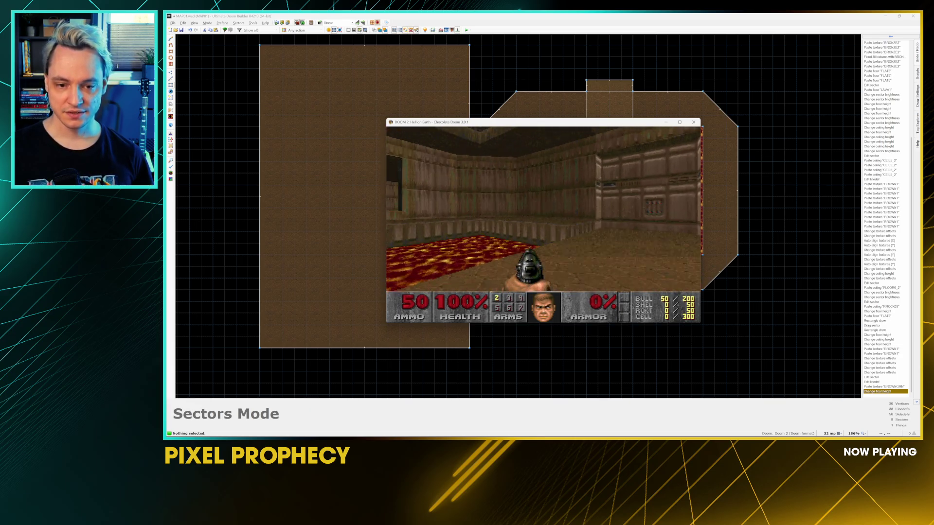
key("w")
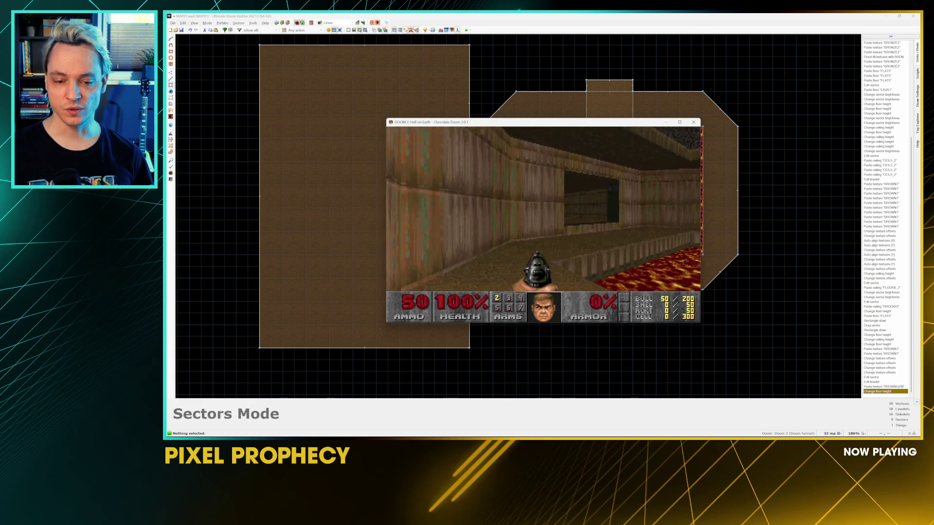
key("w")
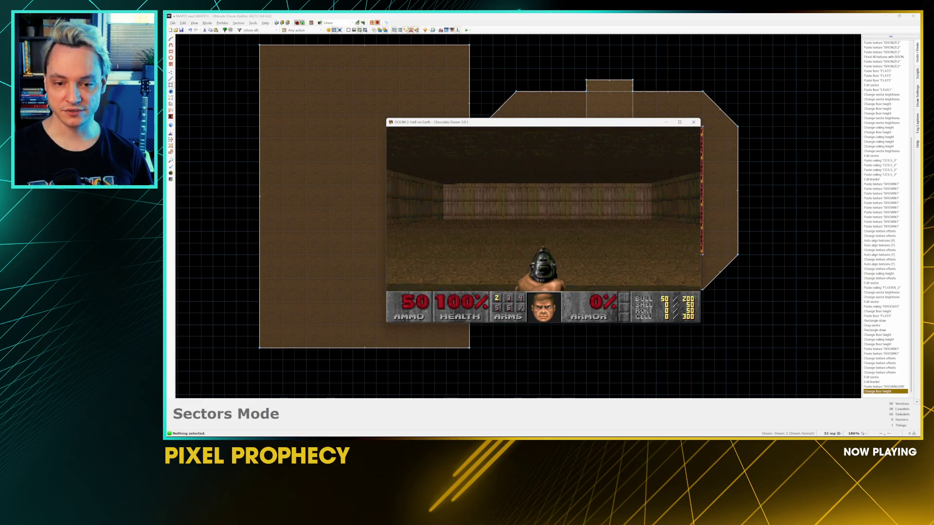
key("w")
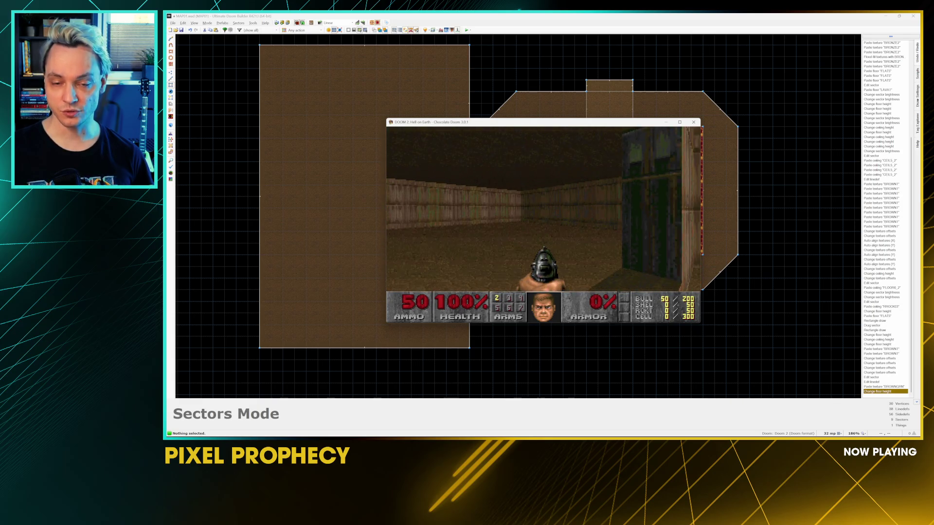
key("d")
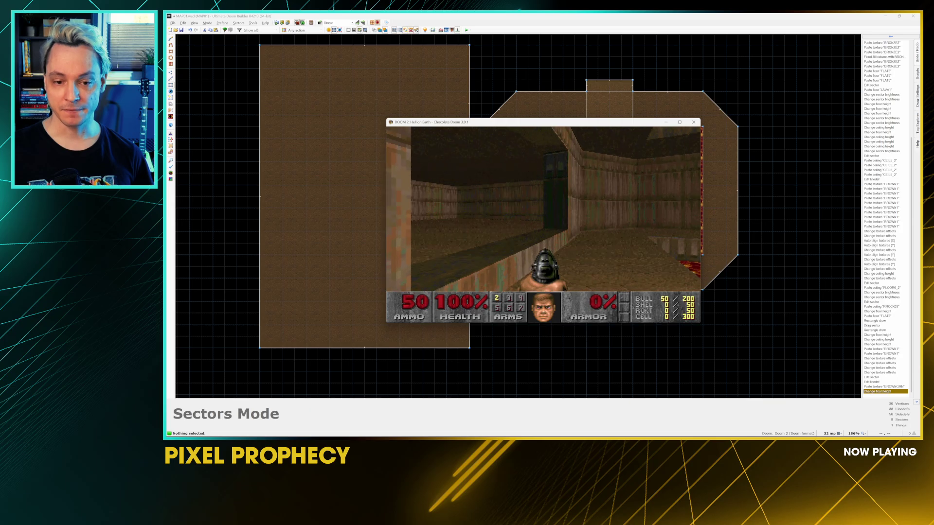
key("a")
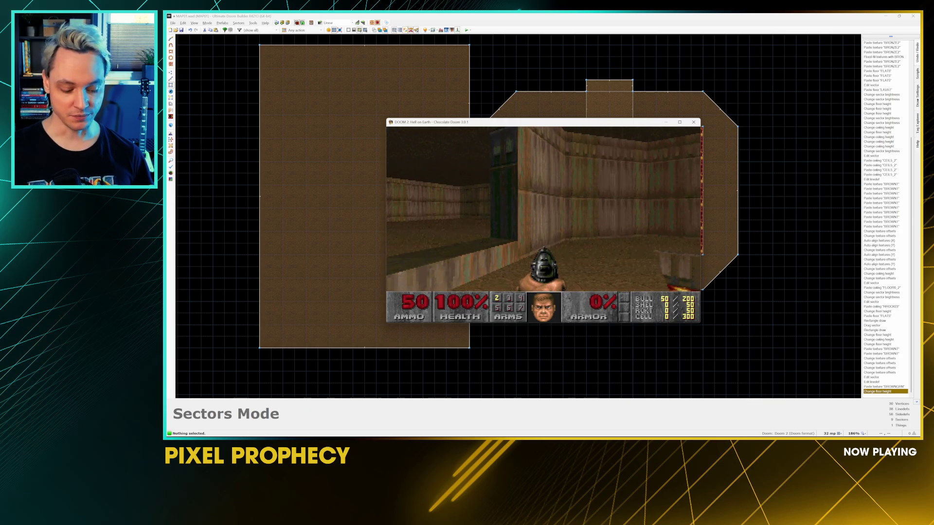
key("F10")
key("y")
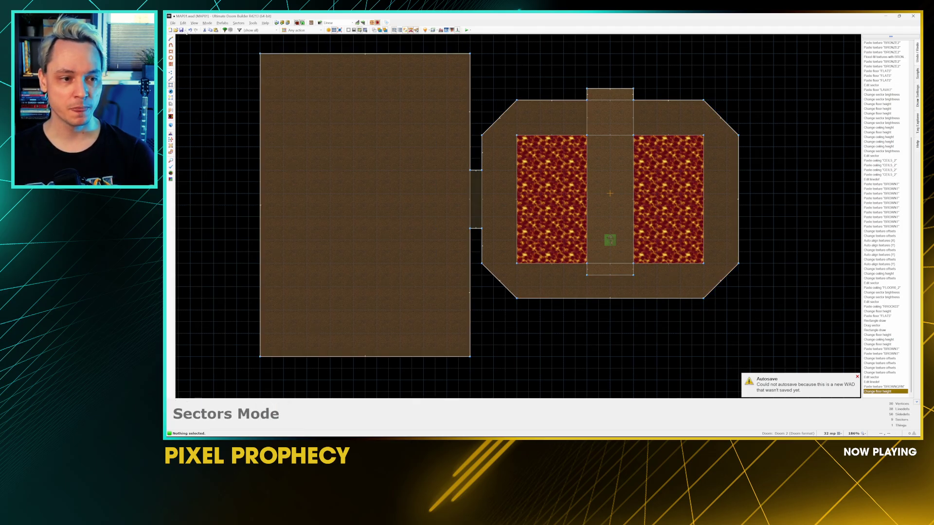
Step: Save the map as a new file named TUTMAP.wad in the Chocolate Doom folder
left_click(173, 22)
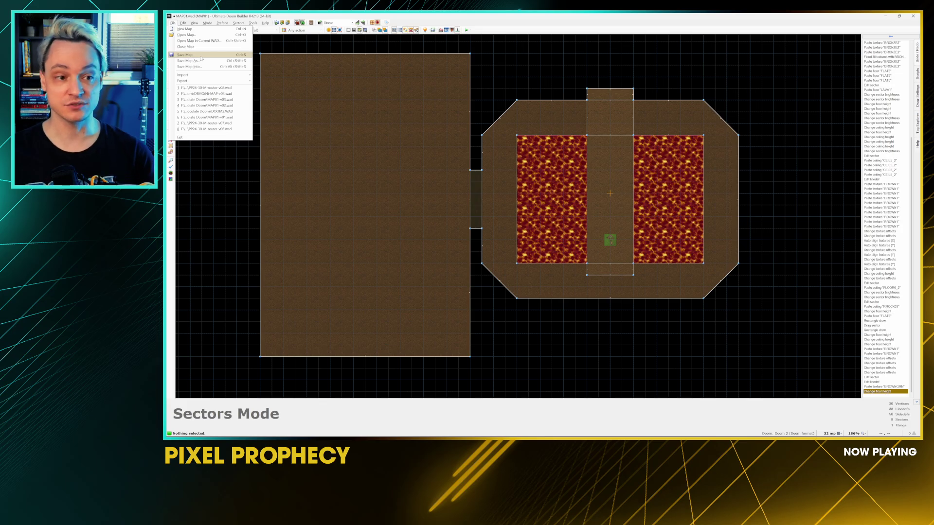
left_click(208, 61)
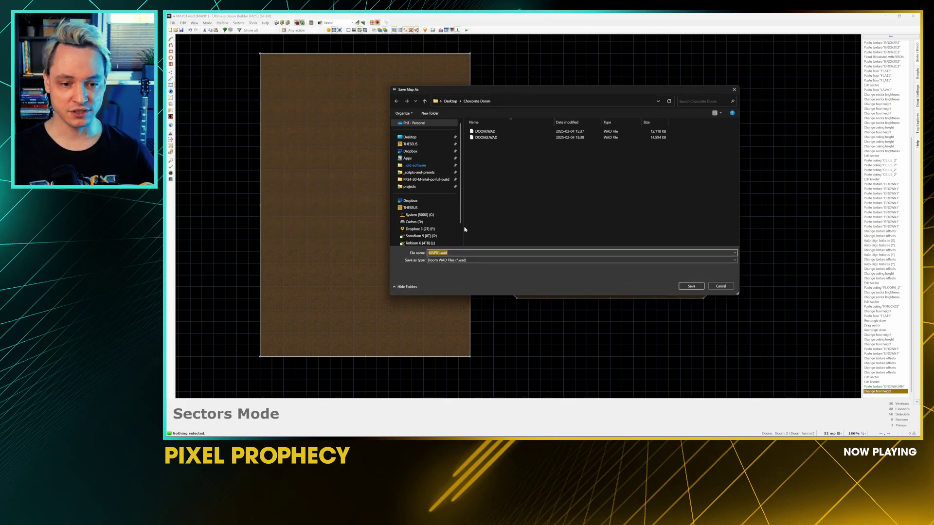
left_click_drag(465, 229, 407, 230)
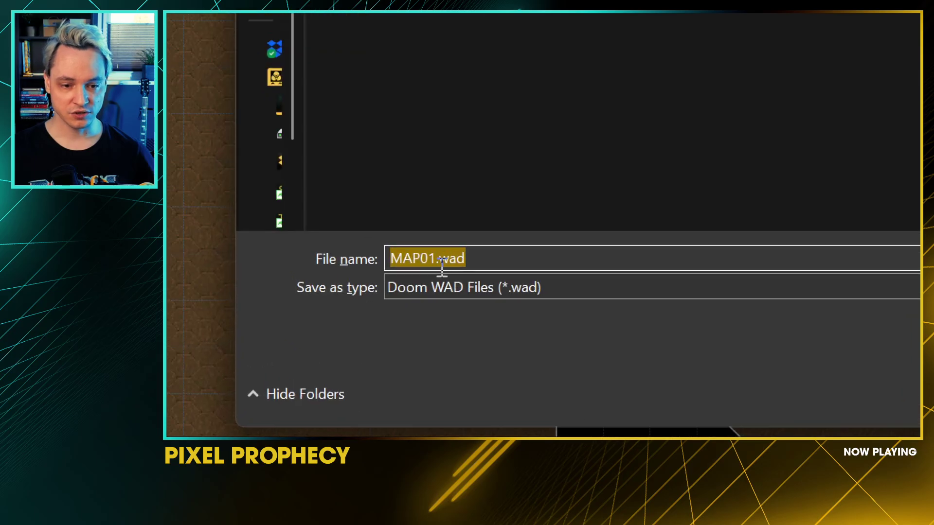
left_click(442, 263)
double_click(433, 258)
type("TUT")
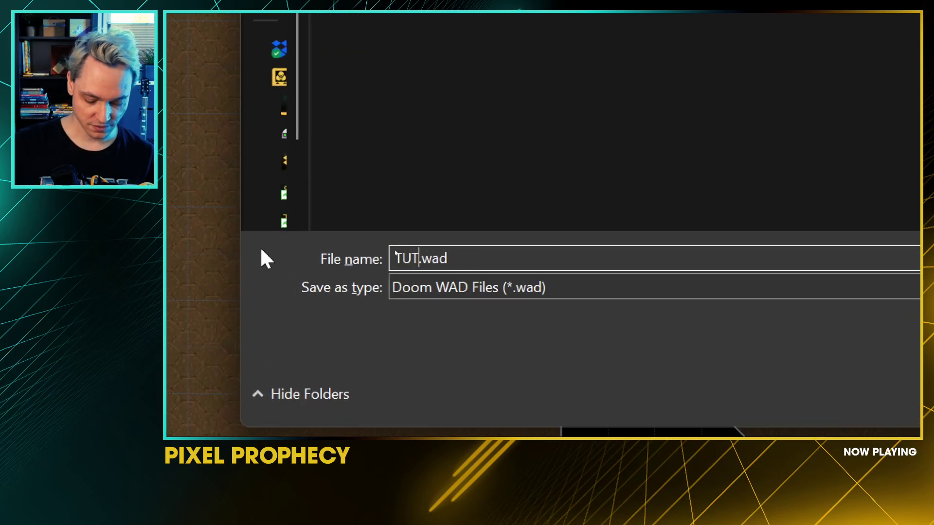
type("MAP")
key("Return")
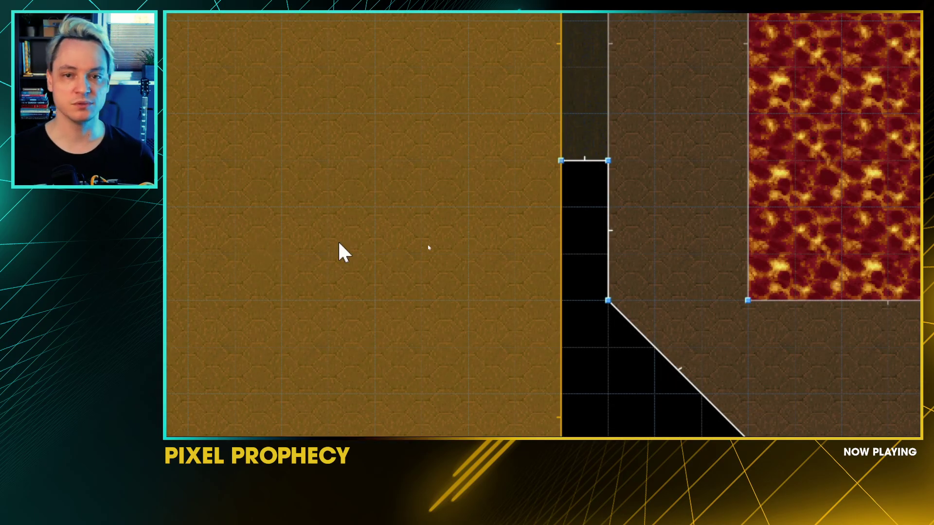
Step: Enable the Impassable and Block Monsters flags on both long linedefs of the window sector, and clear the selection
middle_click_drag(571, 188, 510, 223)
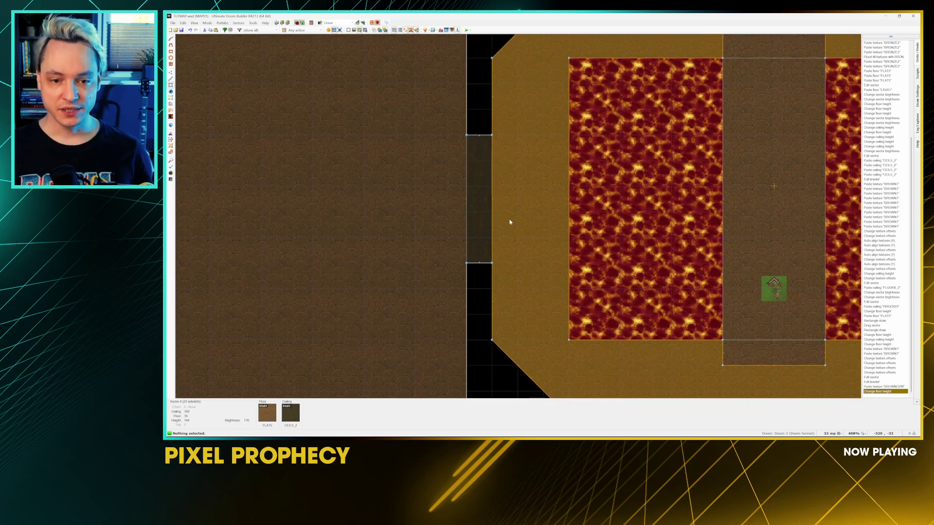
middle_click_drag(452, 192, 433, 194)
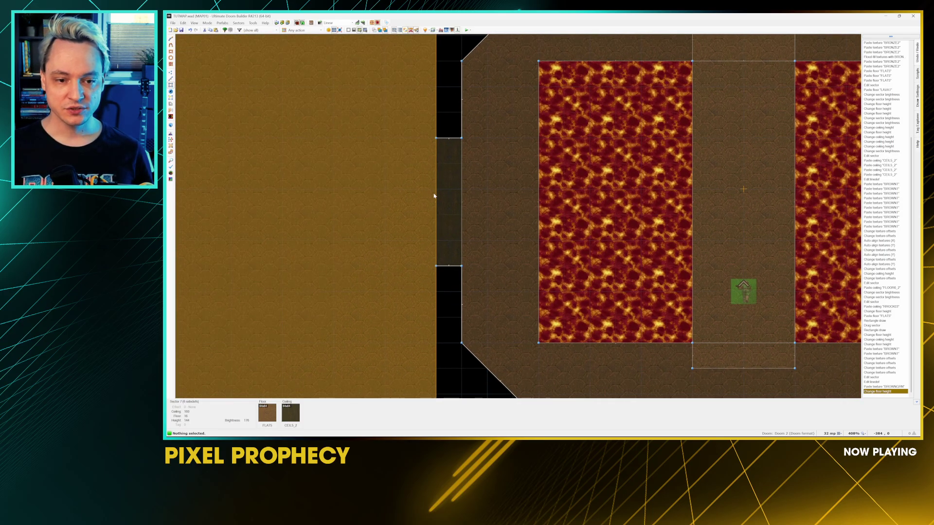
scroll(442, 190, "up", 1)
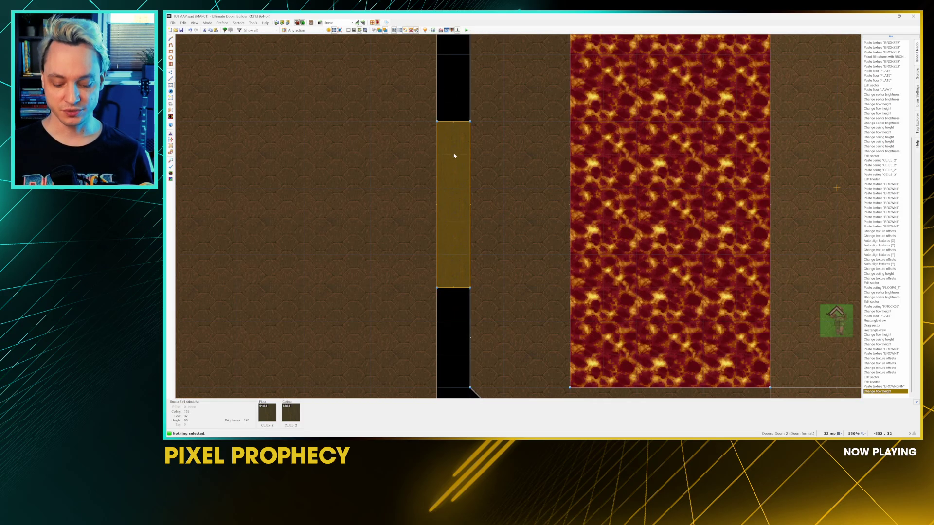
key("l")
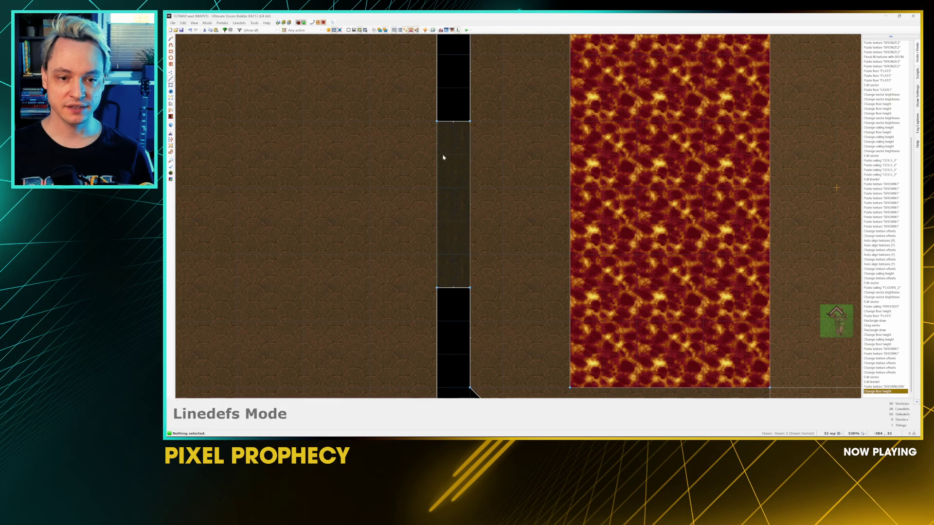
scroll(447, 187, "up", 2)
scroll(477, 216, "down", 6)
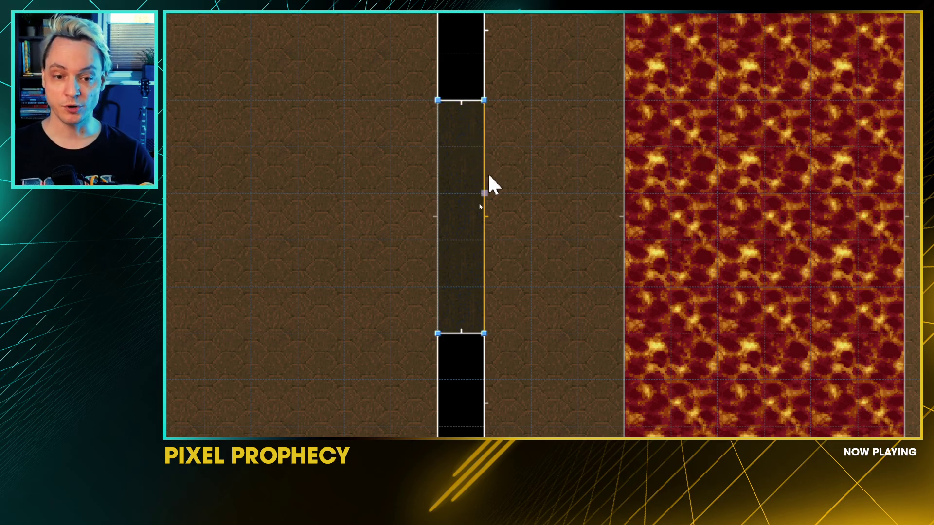
left_click(434, 185)
left_click(476, 189)
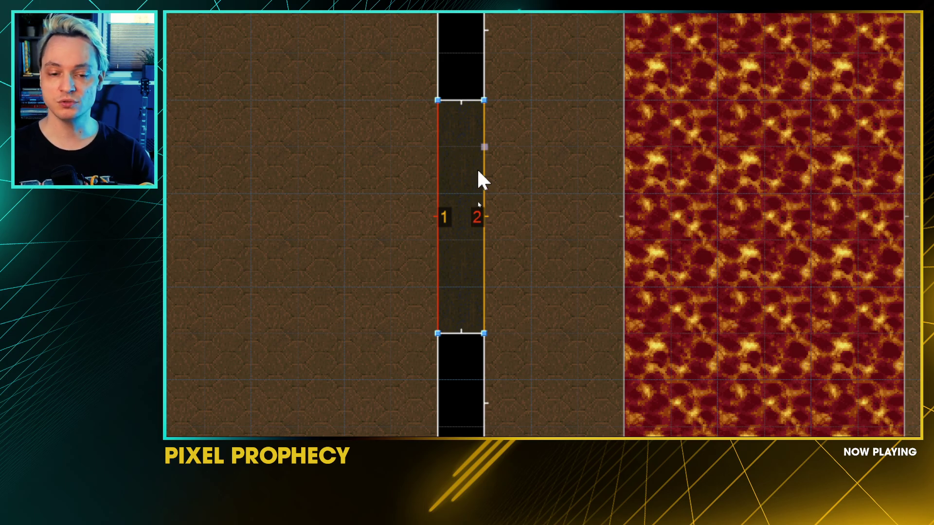
right_click(487, 191)
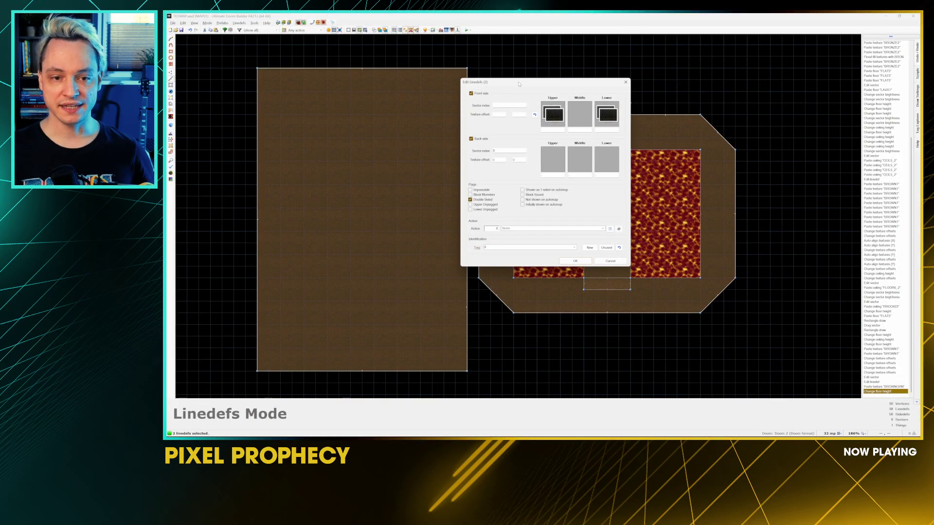
left_click_drag(518, 84, 517, 98)
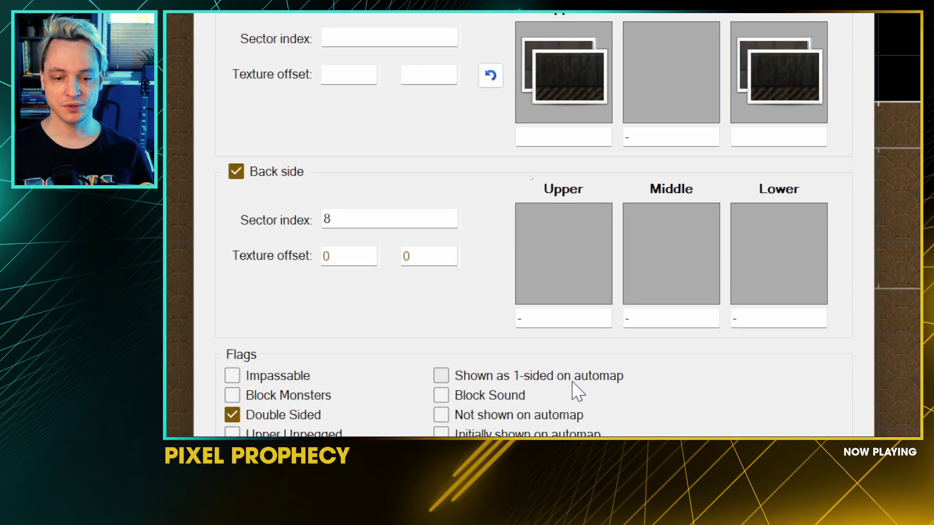
scroll(455, 344, "down", 1)
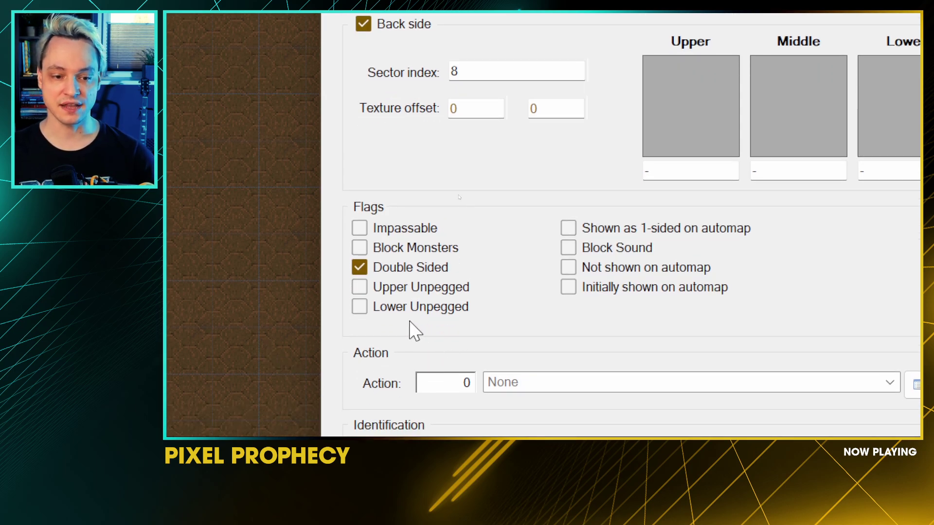
left_click(397, 230)
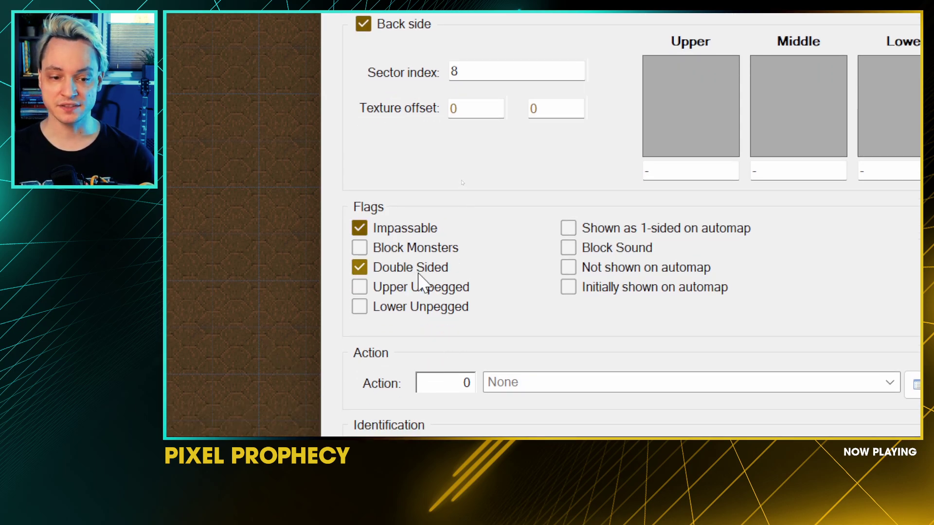
left_click(430, 249)
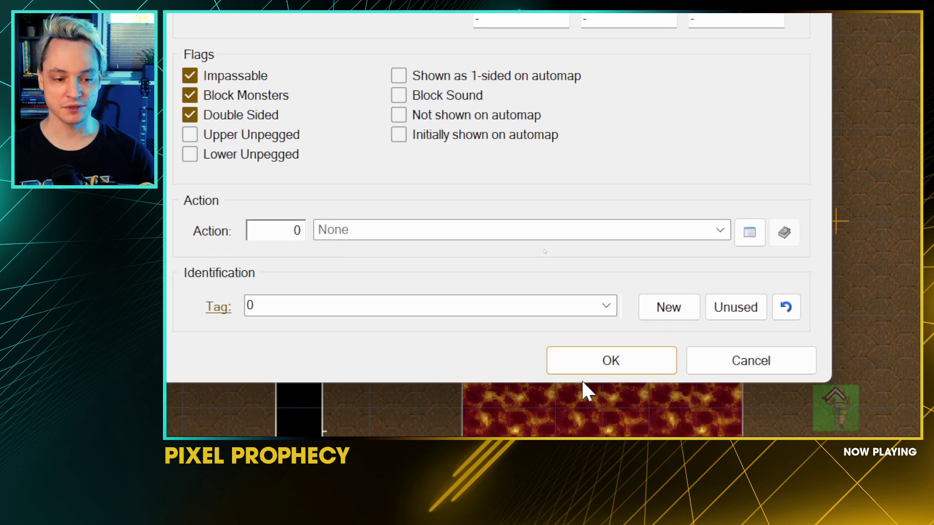
left_click(589, 385)
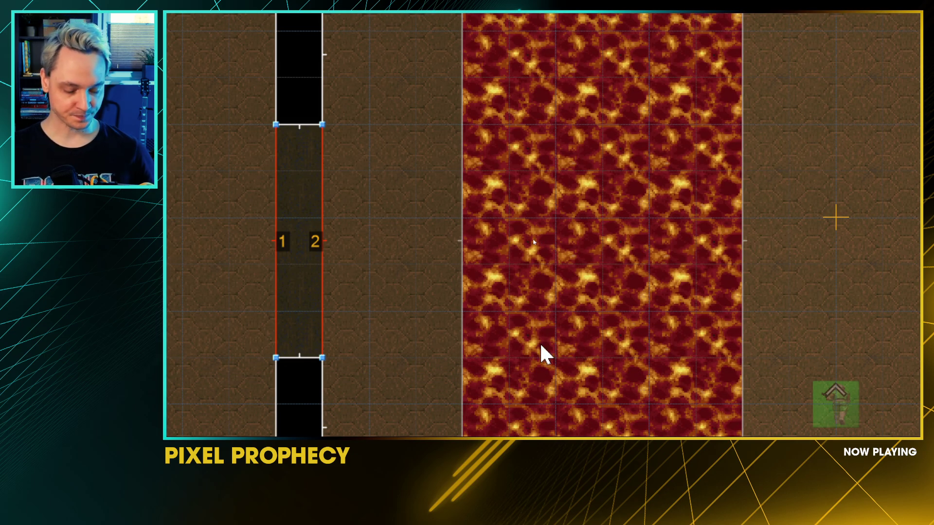
left_click(389, 243)
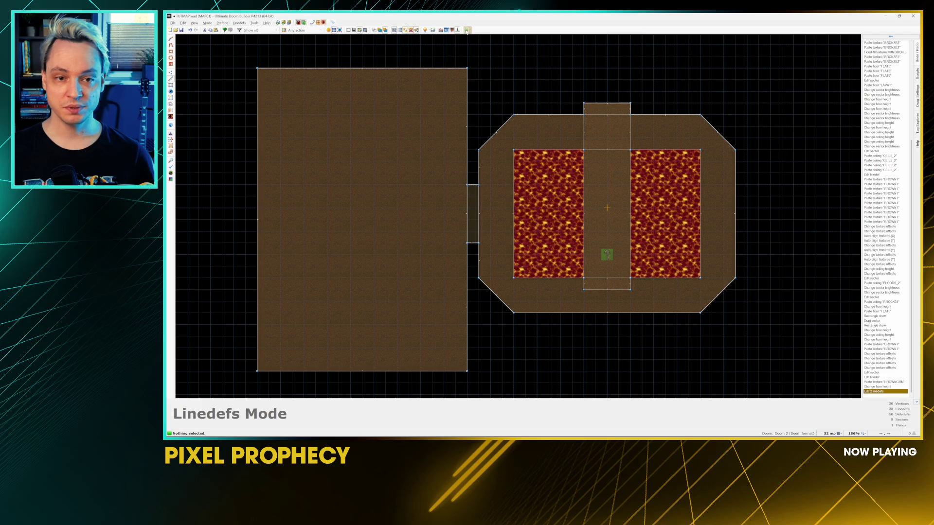
Step: Test-run the map, try walking through the window opening from the lava room, and quit the game
left_click(466, 31)
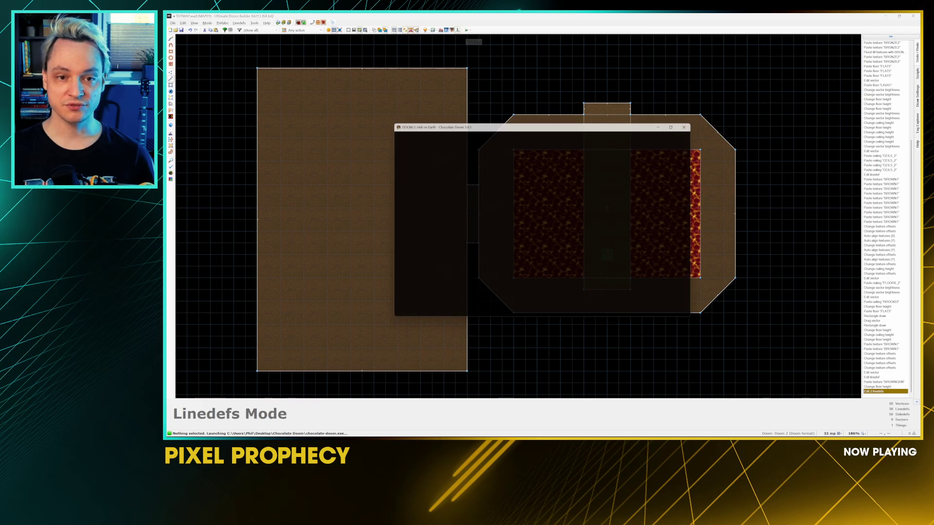
key("w")
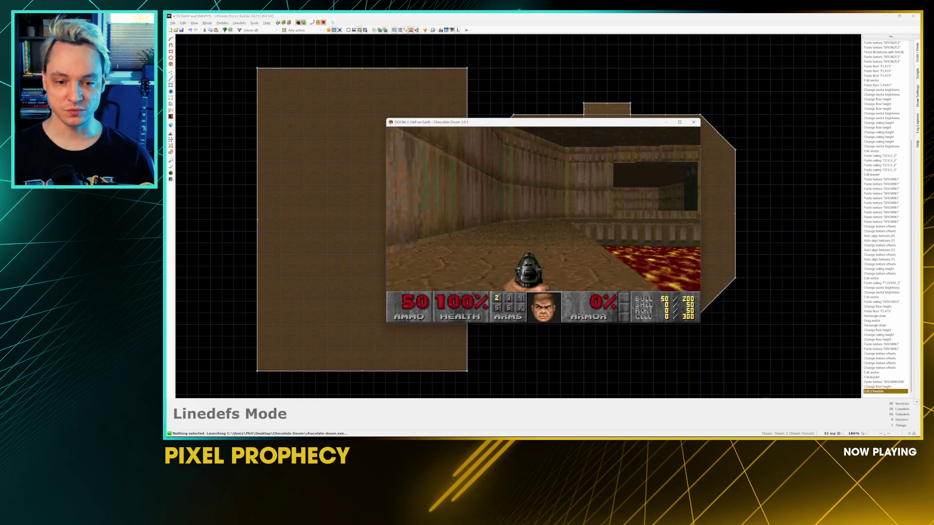
key("w")
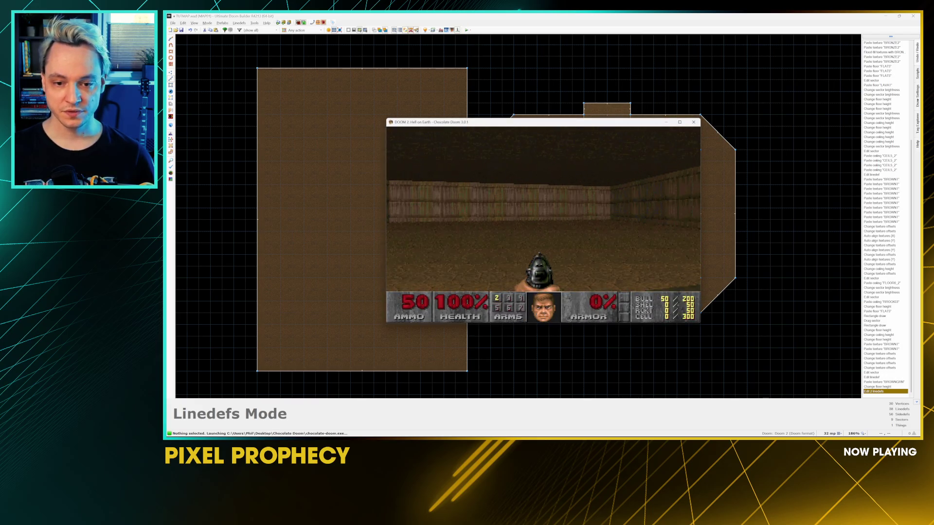
key("w")
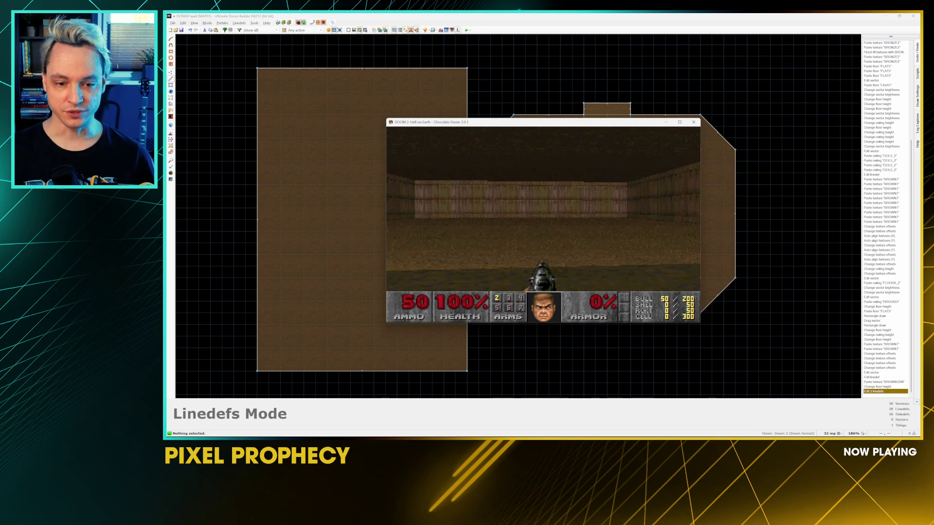
key("w")
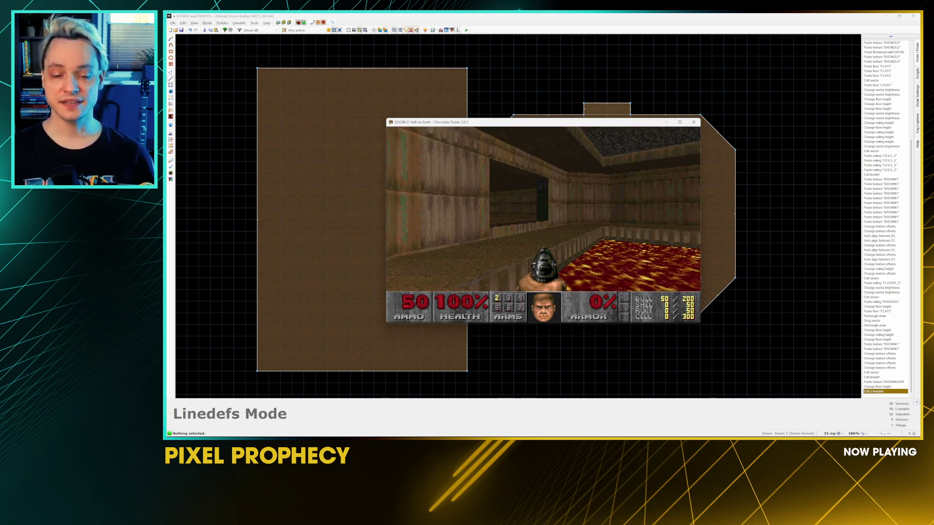
key("w")
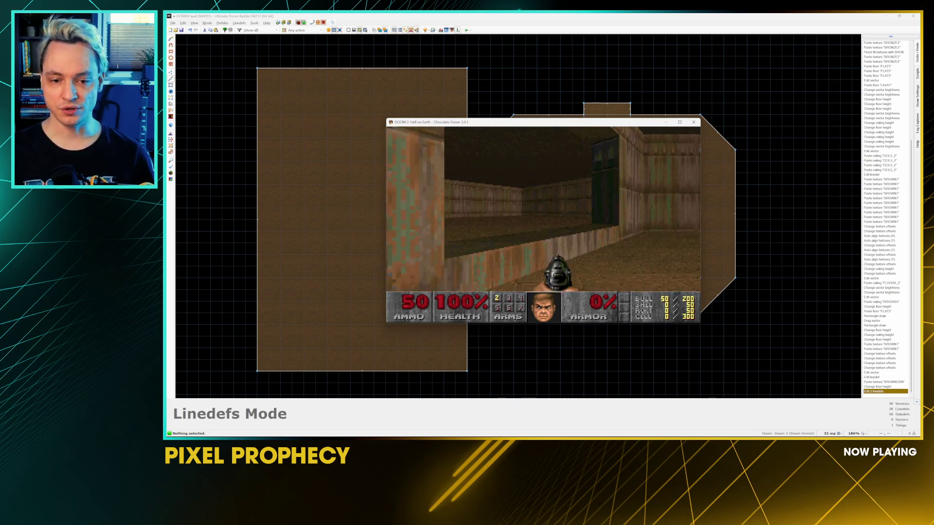
key("w")
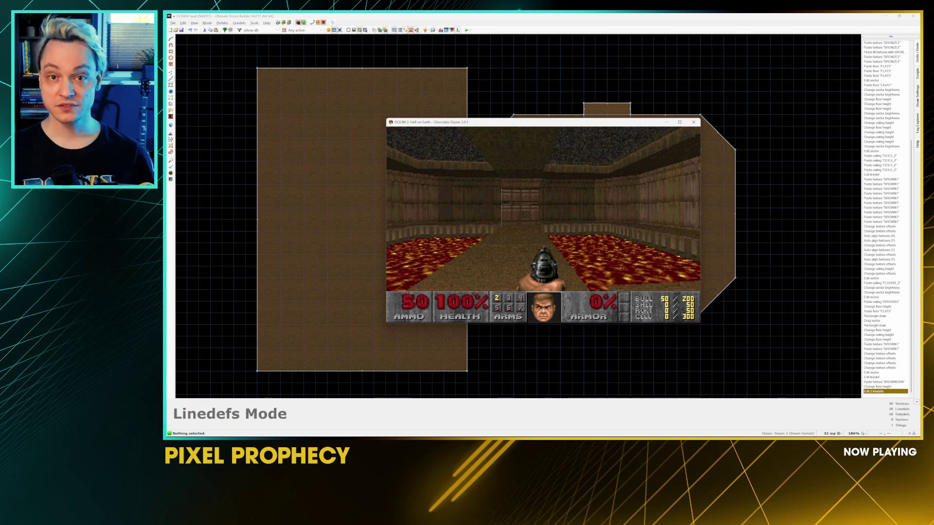
key("y")
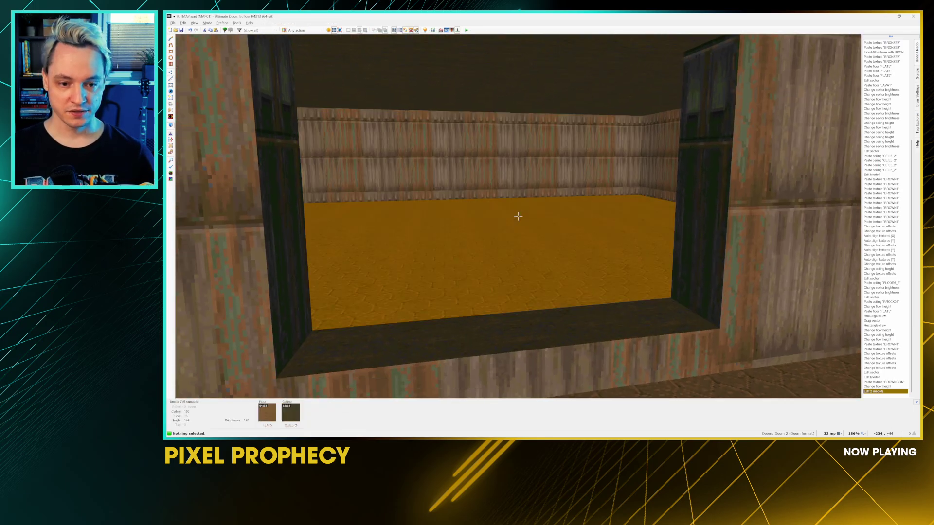
Step: In the 3D view, lower the floor of the large western area to -200
key("w")
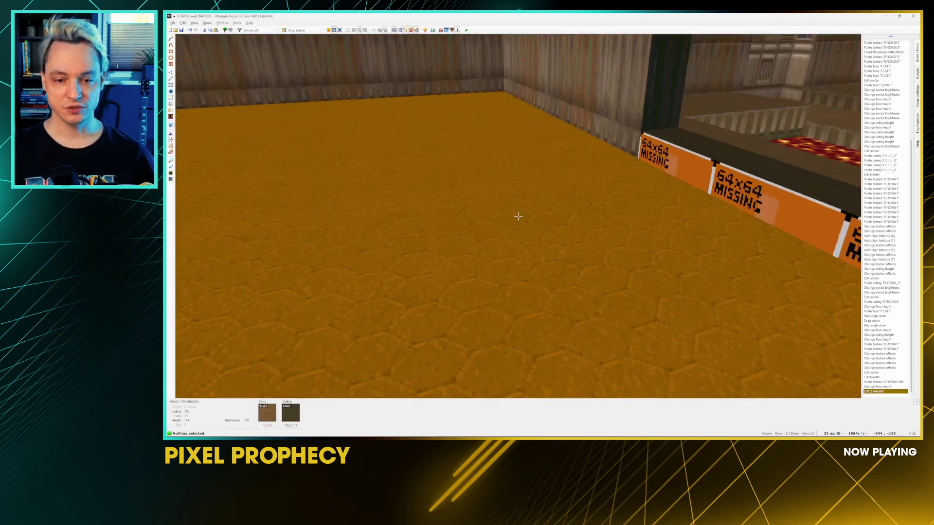
scroll(518, 216, "down", 20)
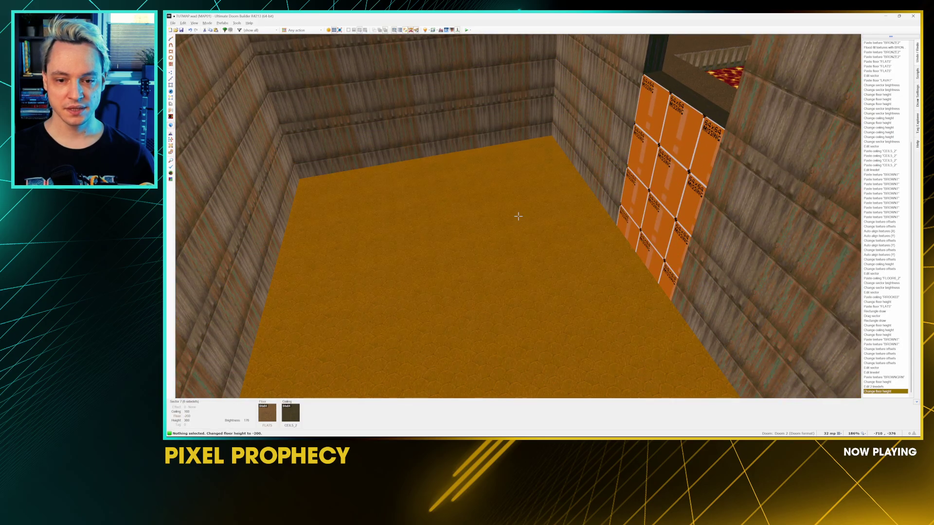
Step: Raise the floor of the large western area to -112 and check its depth through the window opening
scroll(518, 216, "up", 1)
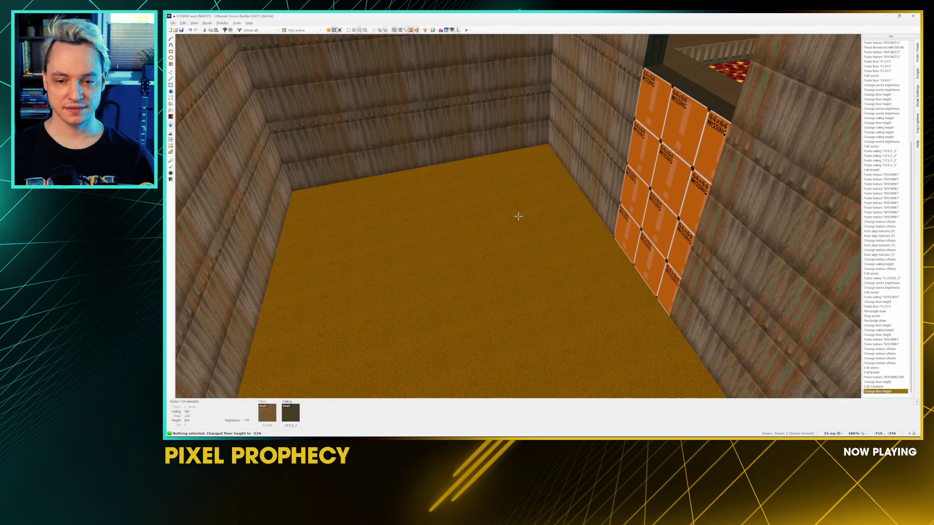
key("w")
key("w")
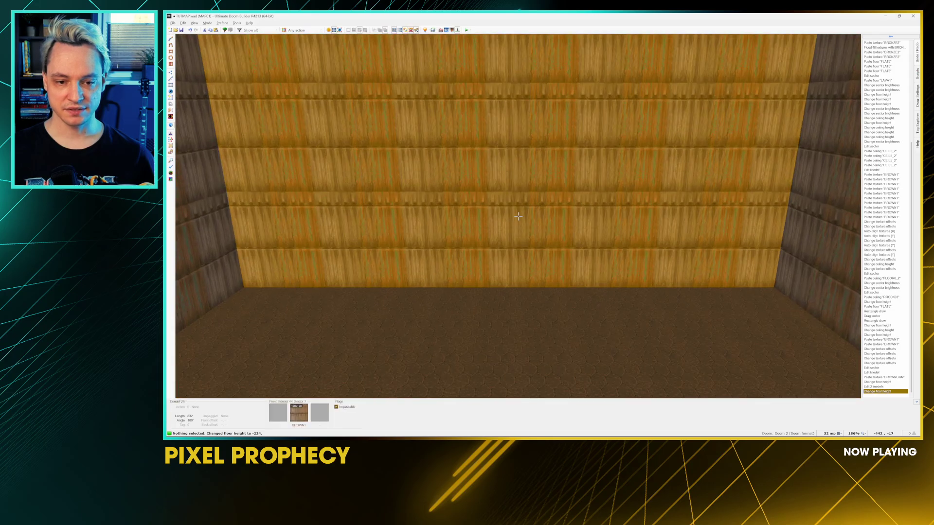
scroll(518, 215, "up", 10)
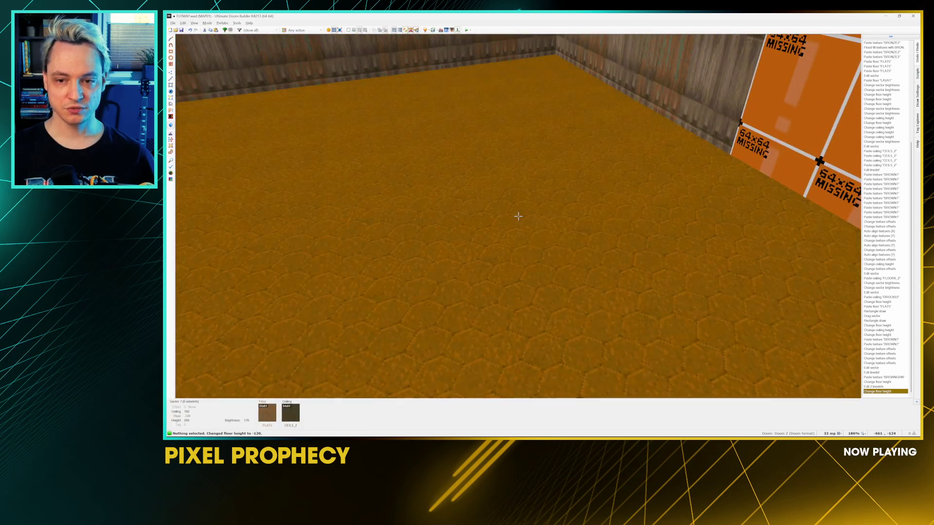
scroll(518, 216, "up", 1)
key("w")
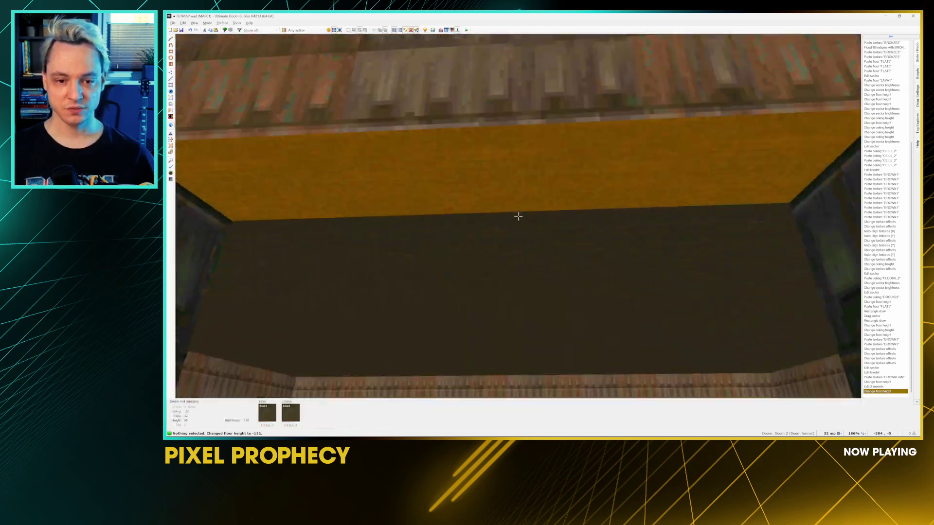
key("w")
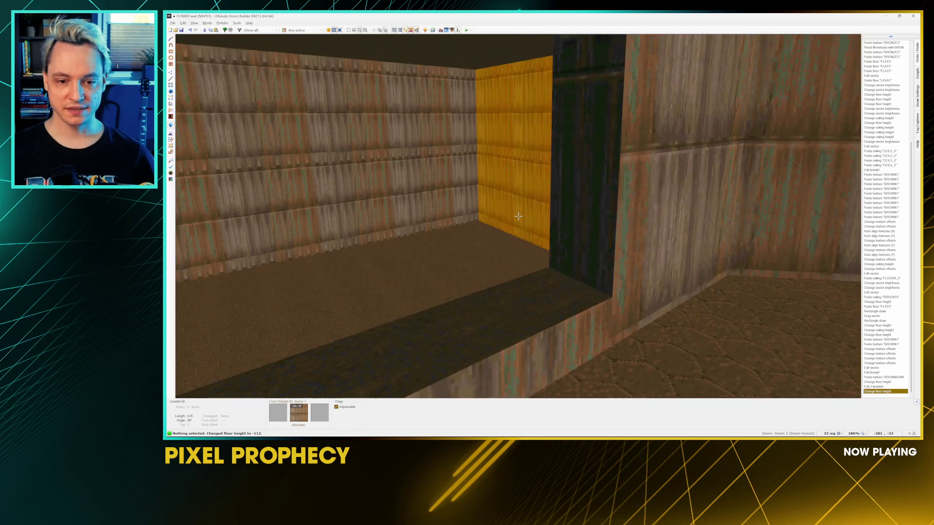
key("w")
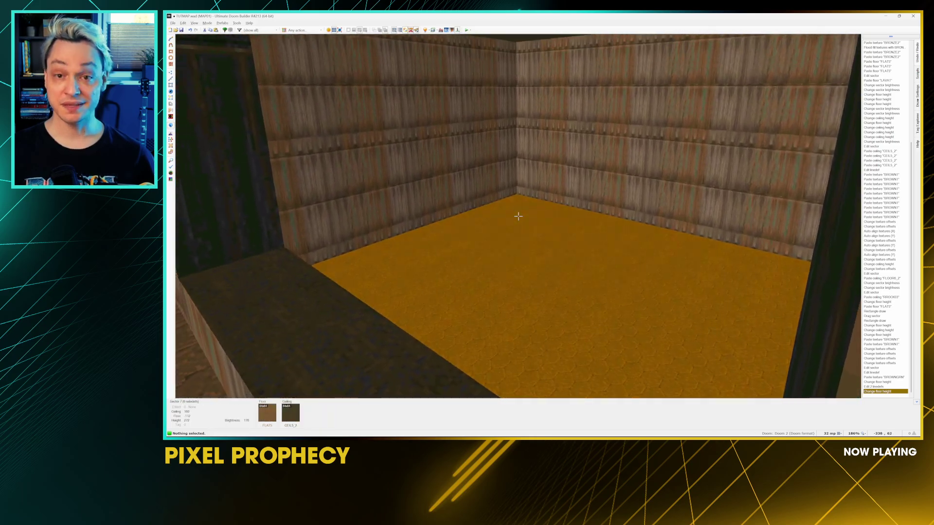
key("w")
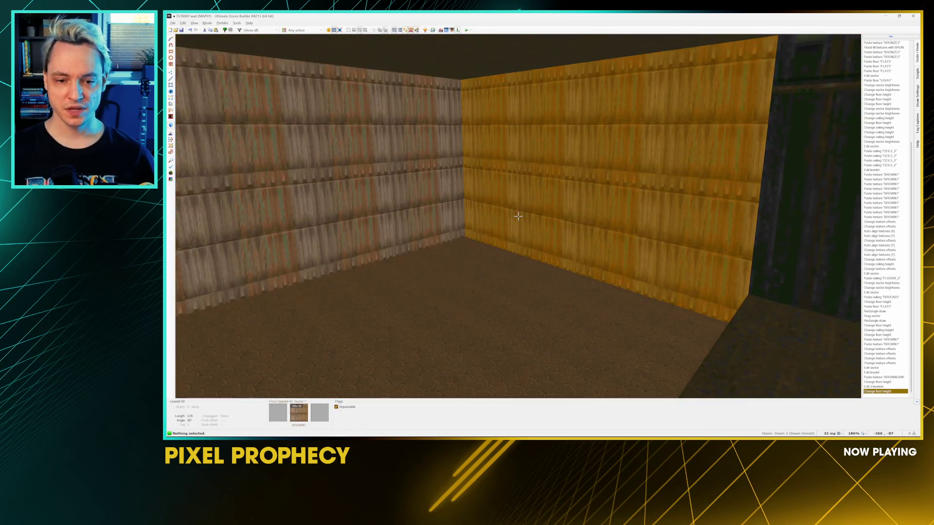
key("w")
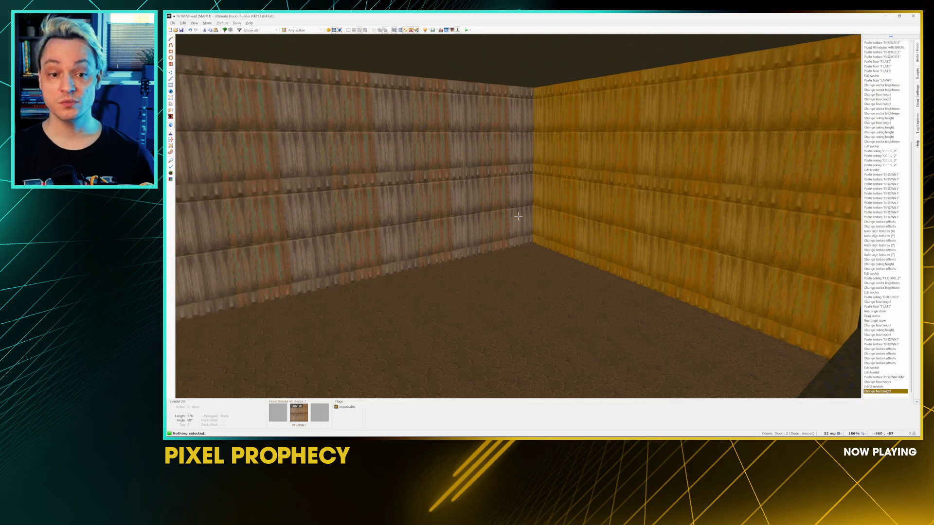
Step: Apply the F_SKY1 sky texture to the western area's ceiling and set the ceiling height to 136
mouse_move(518, 217)
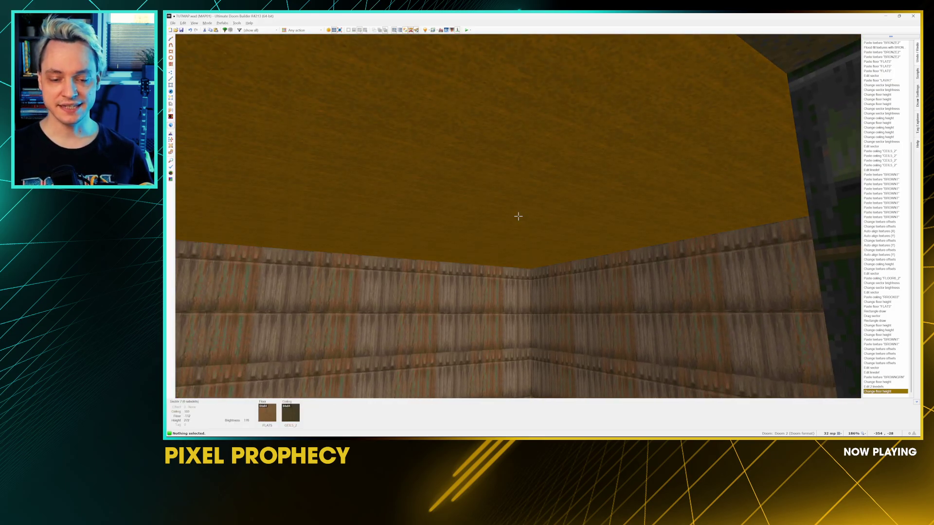
right_click(518, 216)
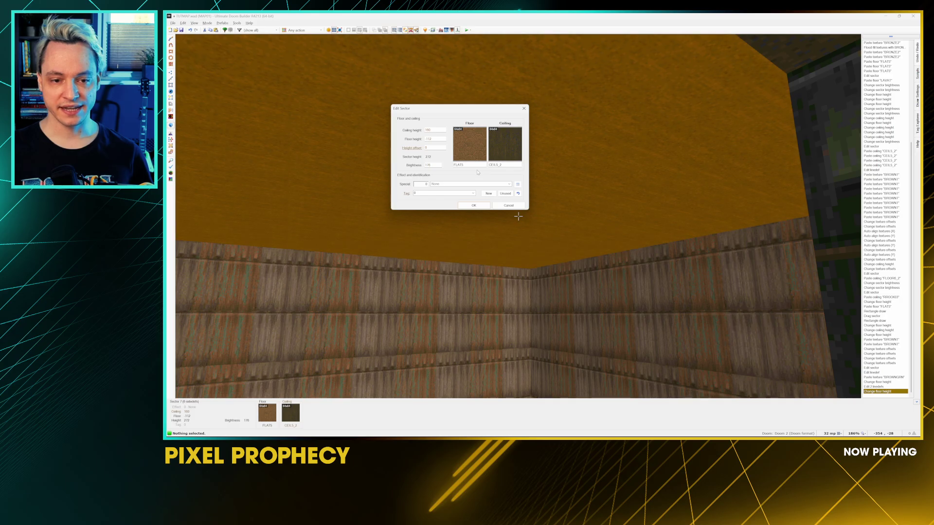
left_click(505, 144)
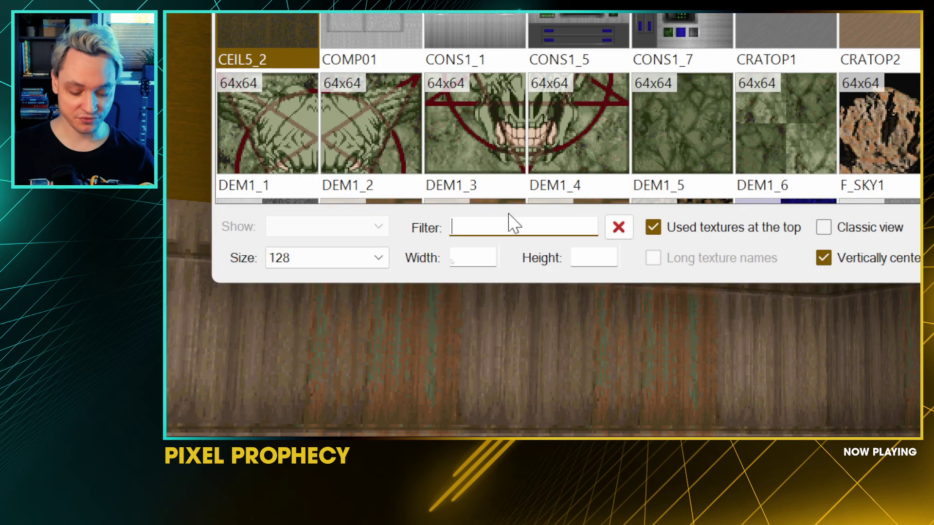
type("SKY")
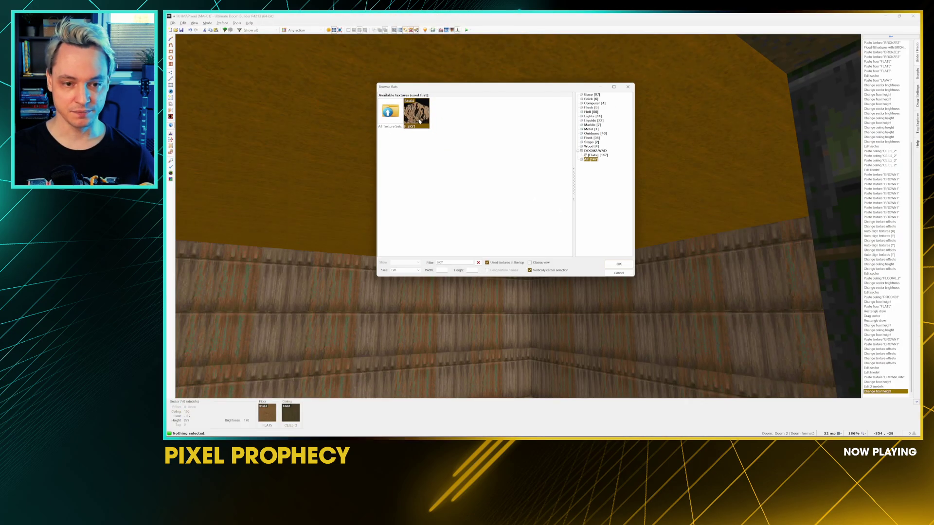
key("Return")
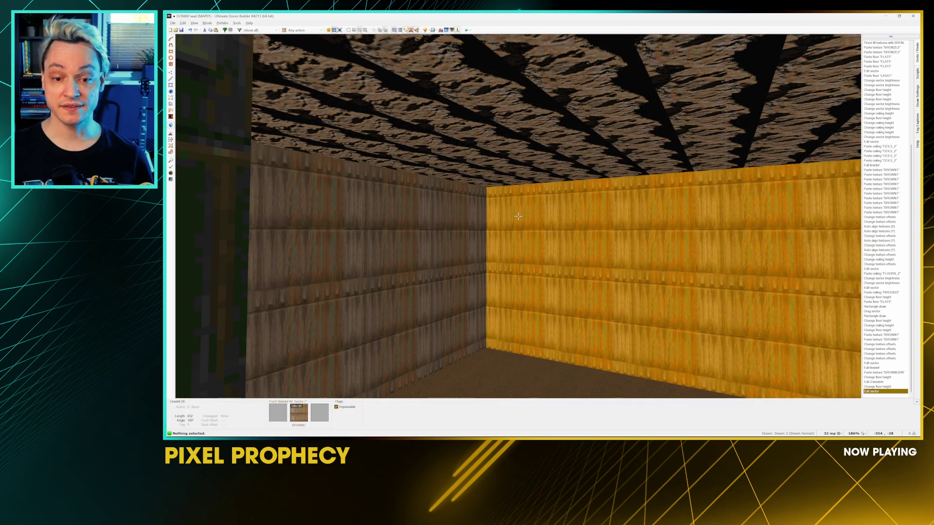
scroll(517, 216, "up", 2)
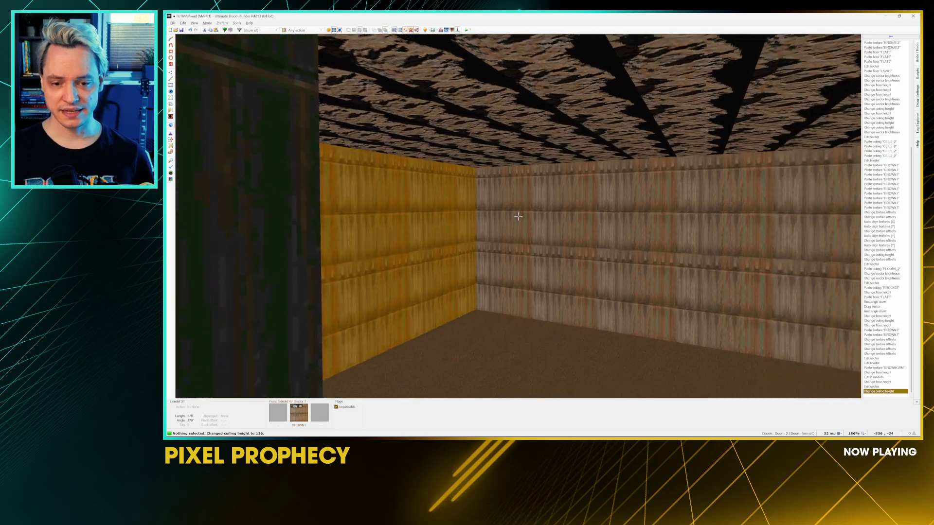
Step: Change the western area's floor texture to GRASS2
key("d")
key("w")
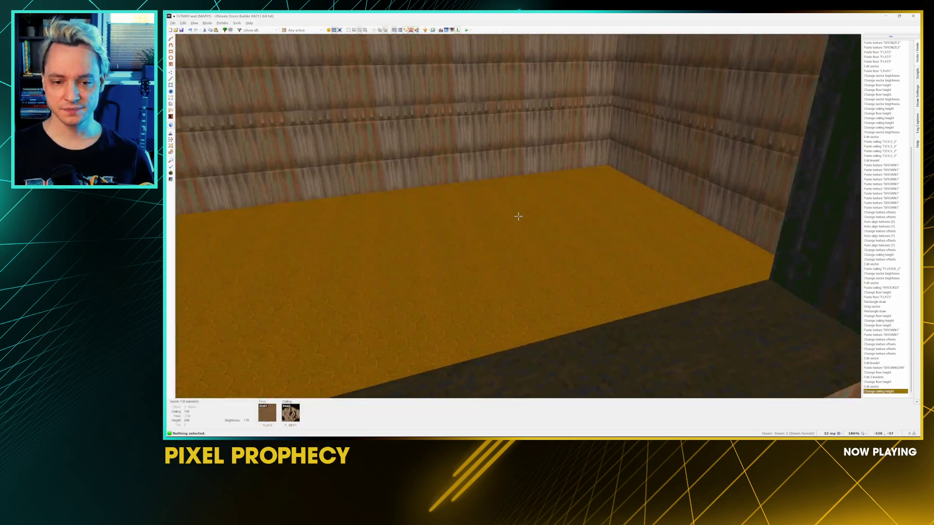
right_click(517, 214)
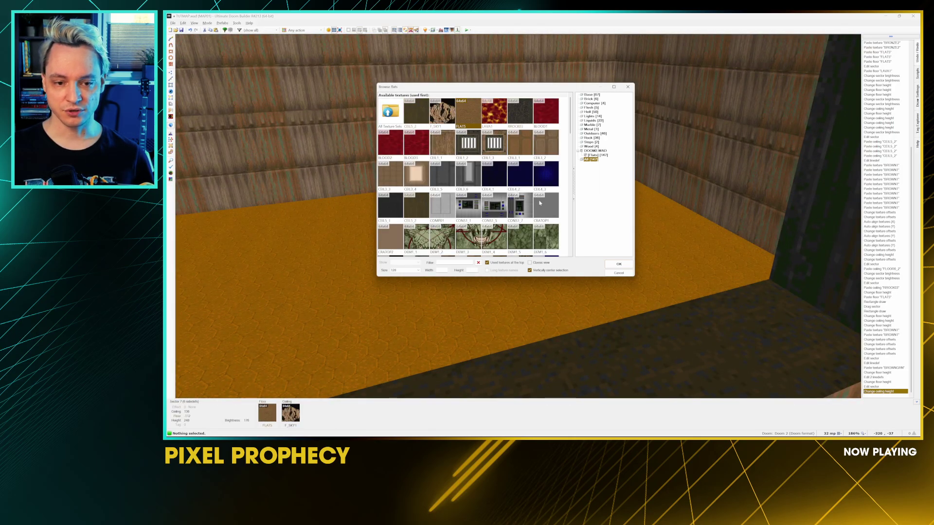
type("GR")
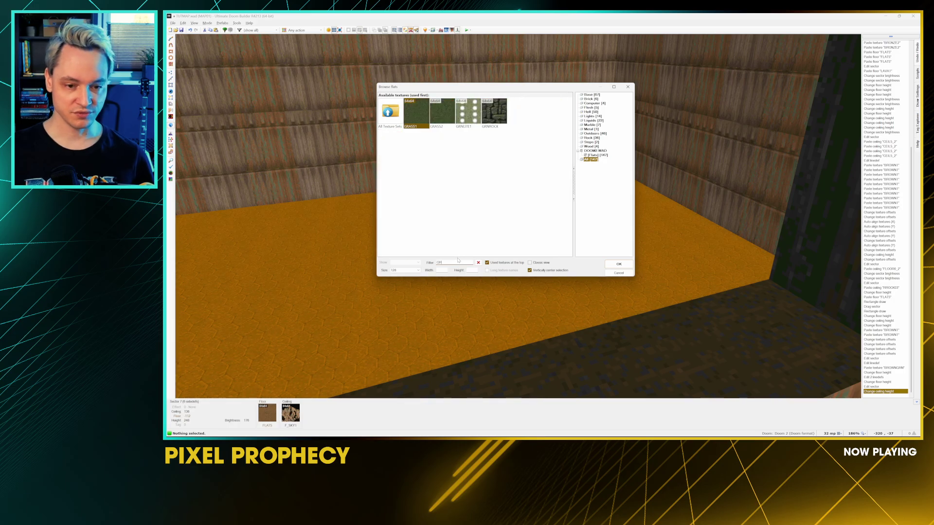
left_click(442, 111)
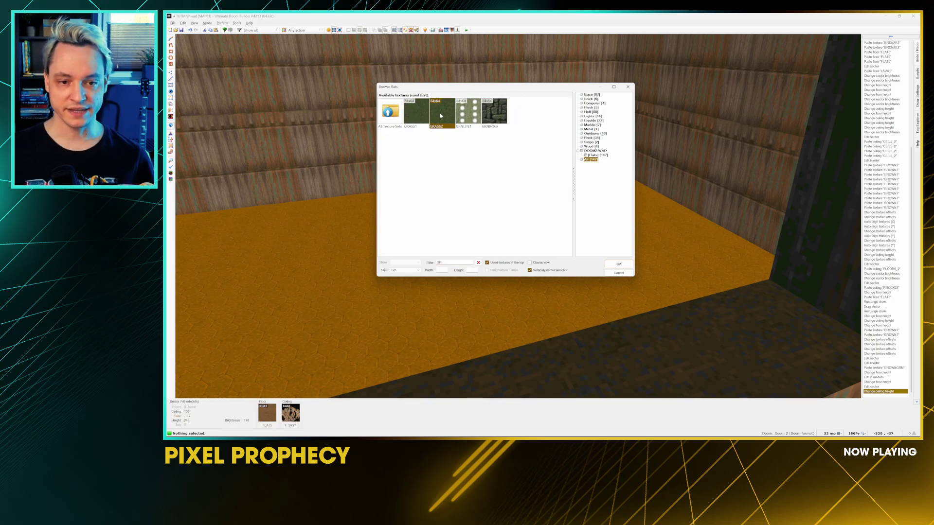
left_click(618, 265)
left_click(506, 210)
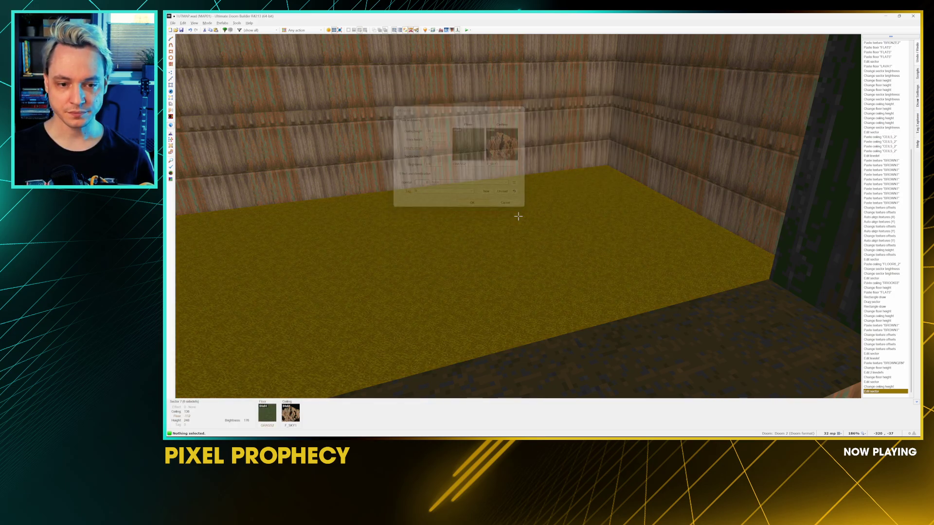
Step: Change the middle texture of the western area's long wall opposite the window to STONE2
key("d")
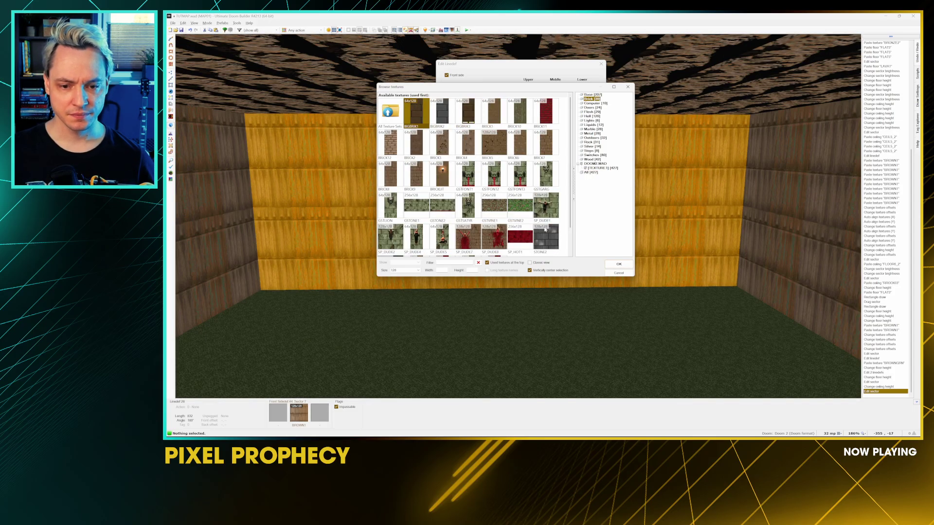
left_click(618, 264)
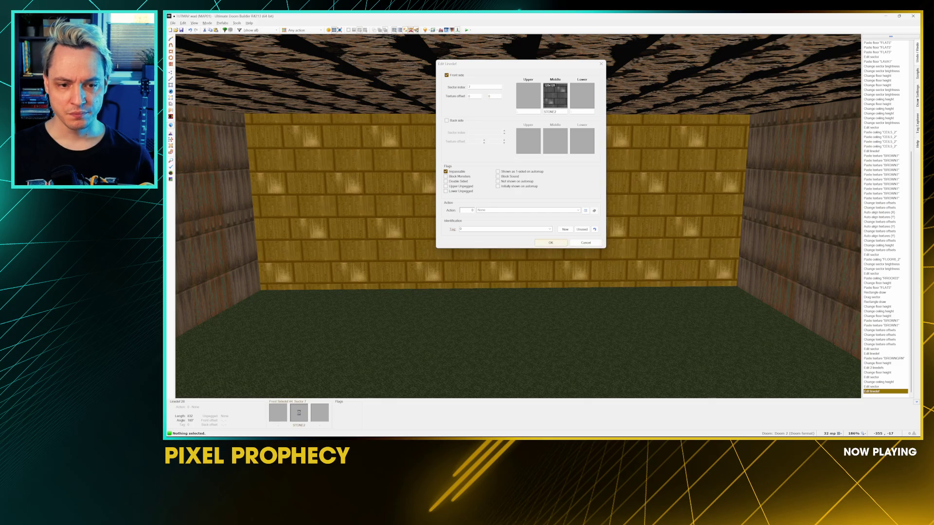
left_click(564, 239)
Step: Lower the western area's ceiling to 112 and shift the stone wall's texture offsets to 0, 14
scroll(517, 216, "down", 1)
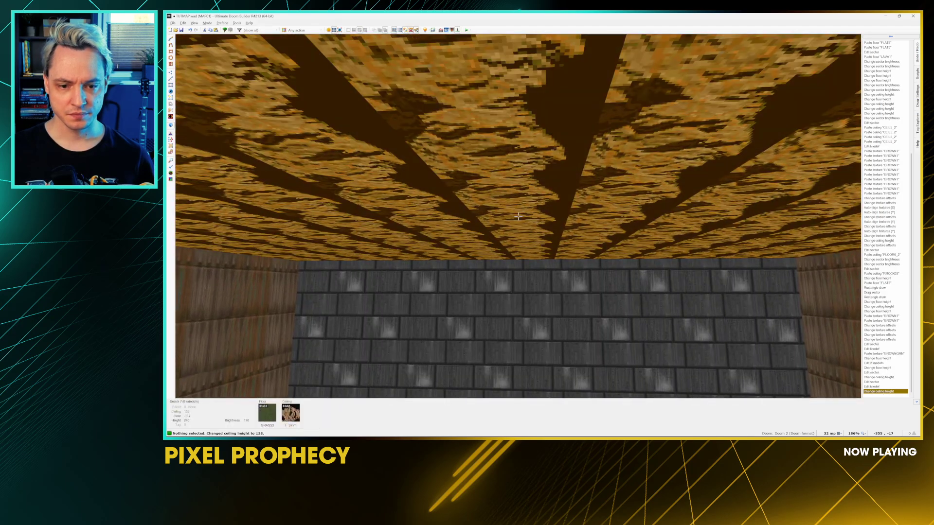
scroll(517, 217, "down", 1)
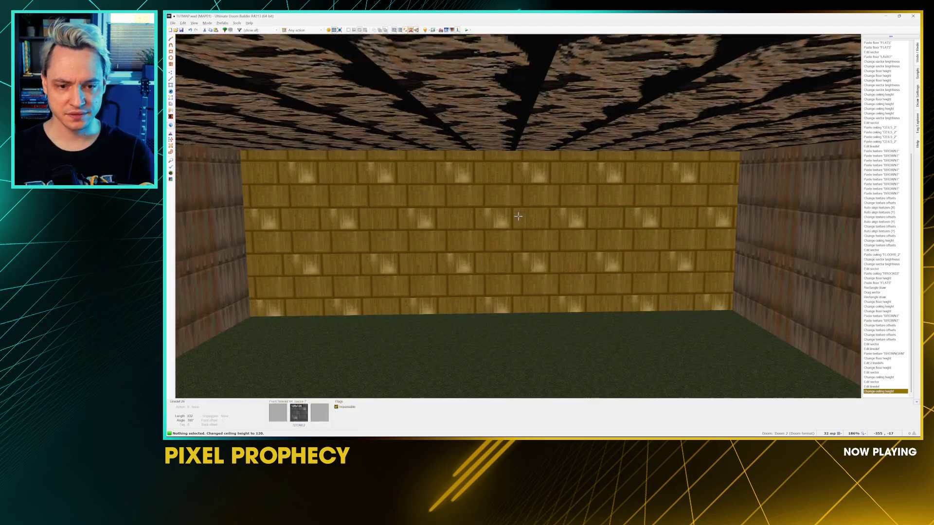
key("Down")
key("Down")
key("Down")
key("Down")
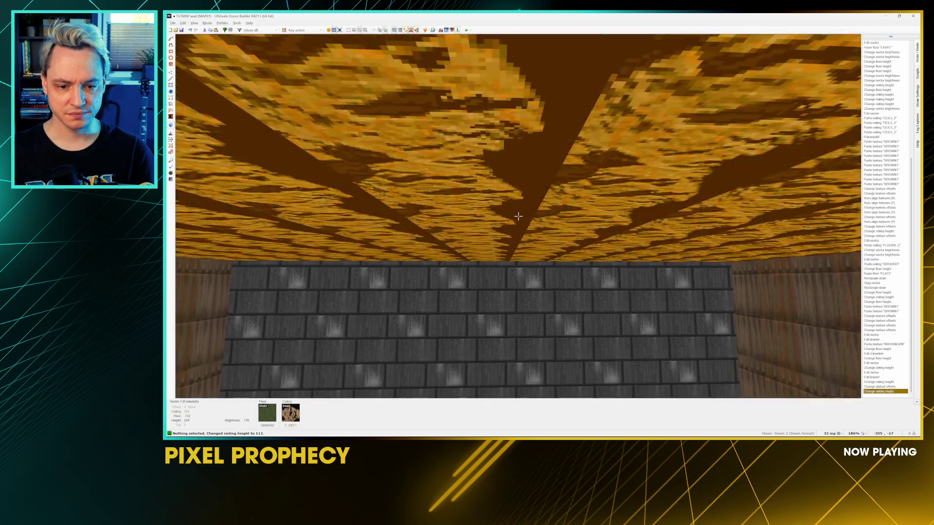
key("Up")
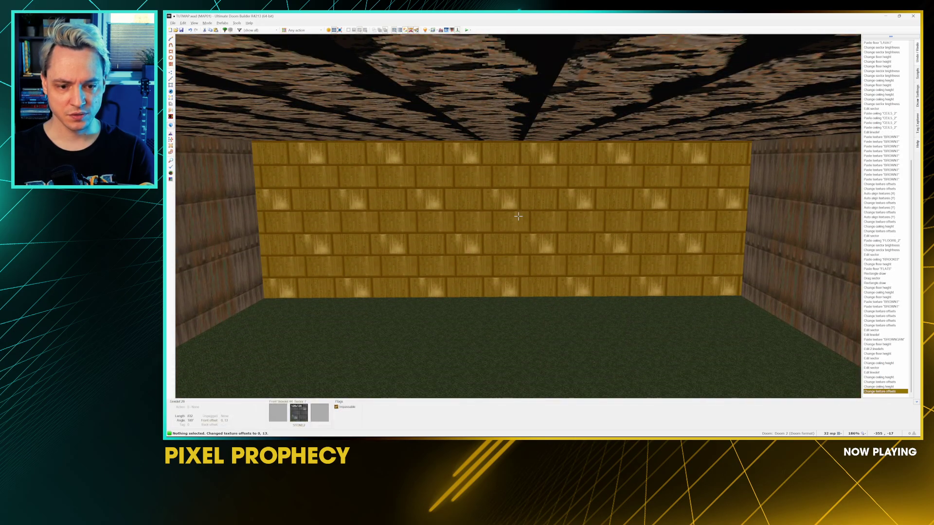
key("Up")
key("Up")
key("Up")
key("Up")
key("Up")
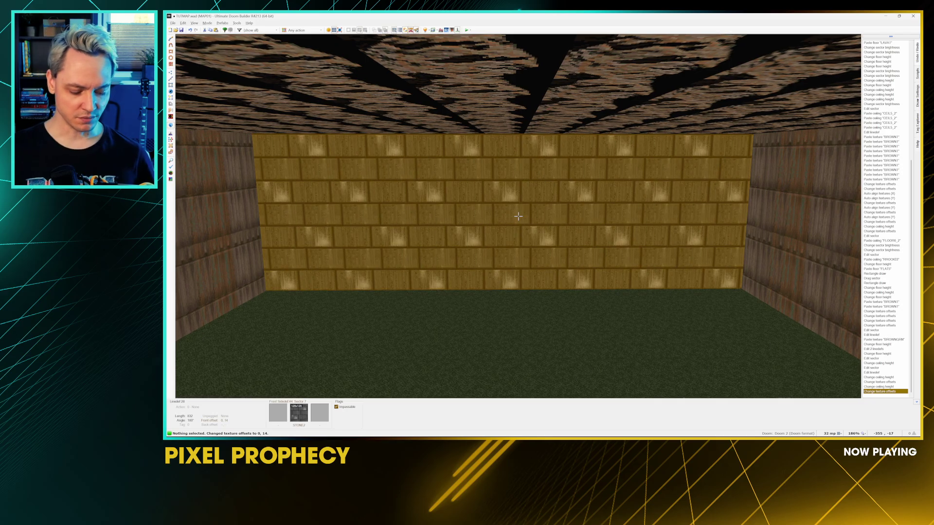
Step: Leave the 3D view and test-run the map to view the outdoor area through the window from the lava room
key("q")
left_click(467, 30)
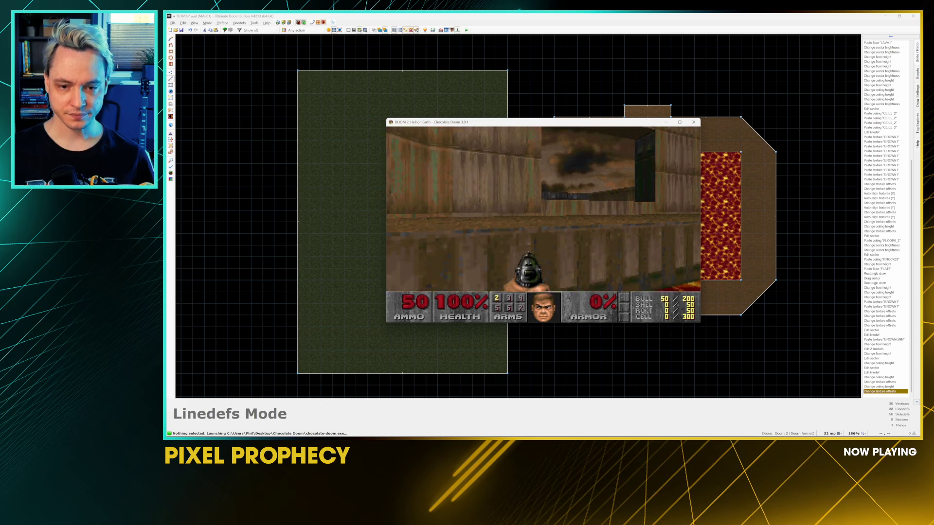
key("w")
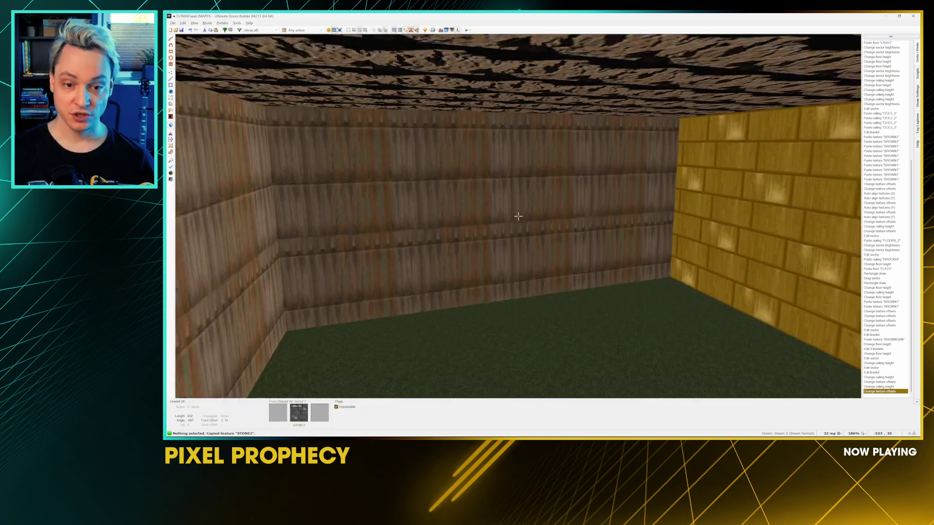
Step: Paste the STONE2 texture onto the western area's remaining walls, including below the window, and align the textures
key("ctrl+v")
key("ctrl+v")
key("ctrl+v")
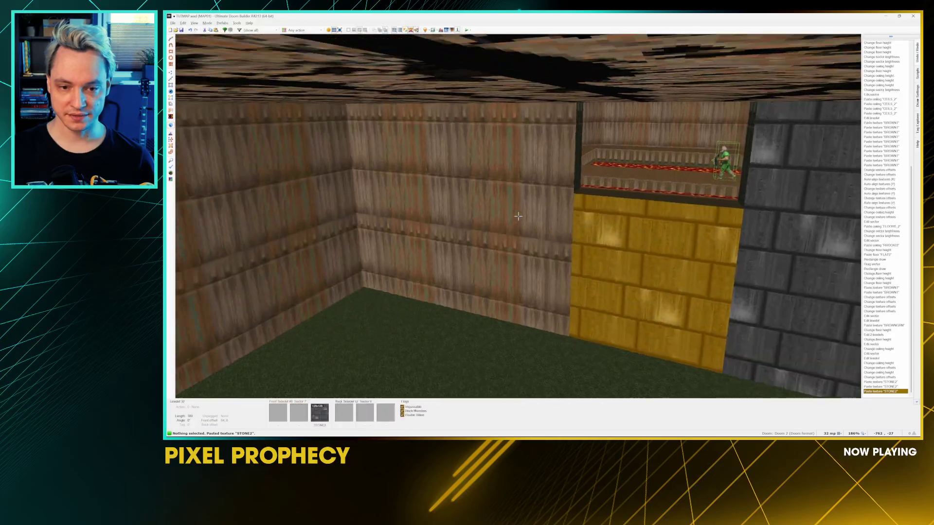
key("ctrl+v")
key("ctrl+v")
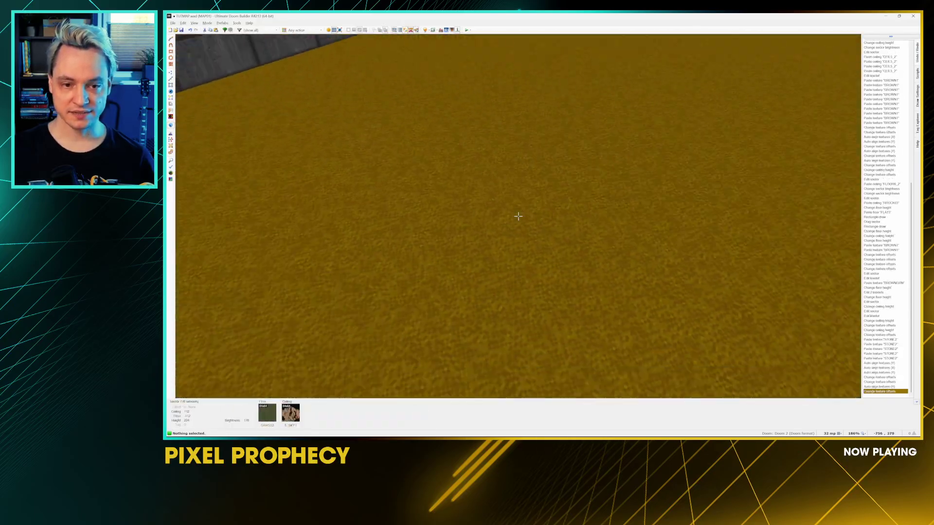
Step: Raise the brightness of the grassy western area to 224
key("s")
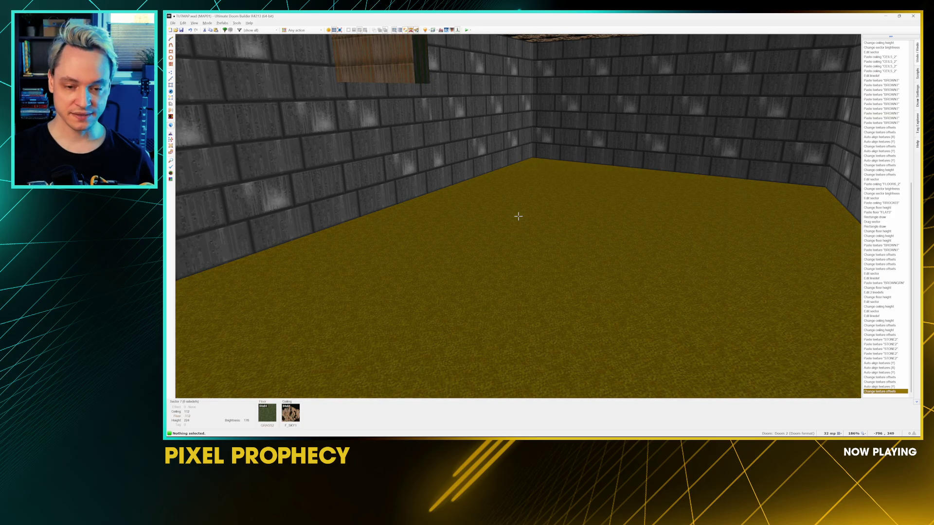
key("equal")
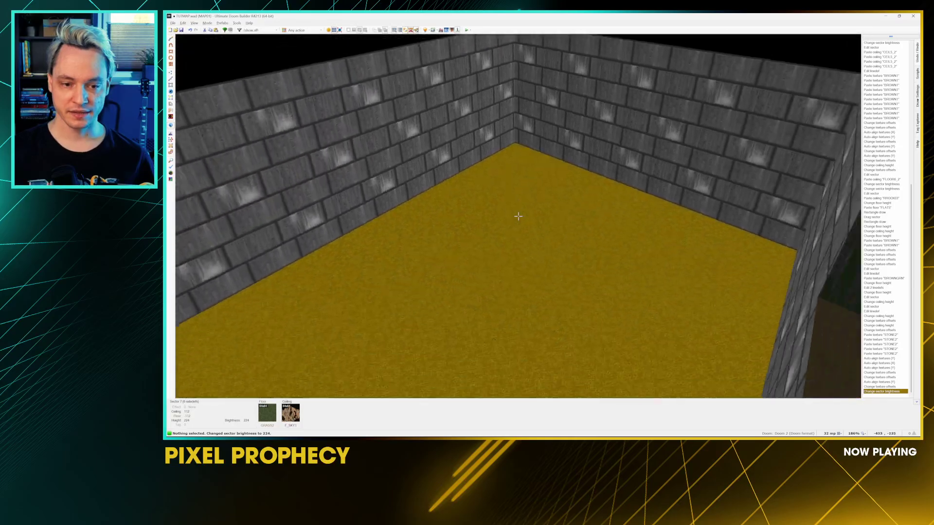
key("s")
key("w")
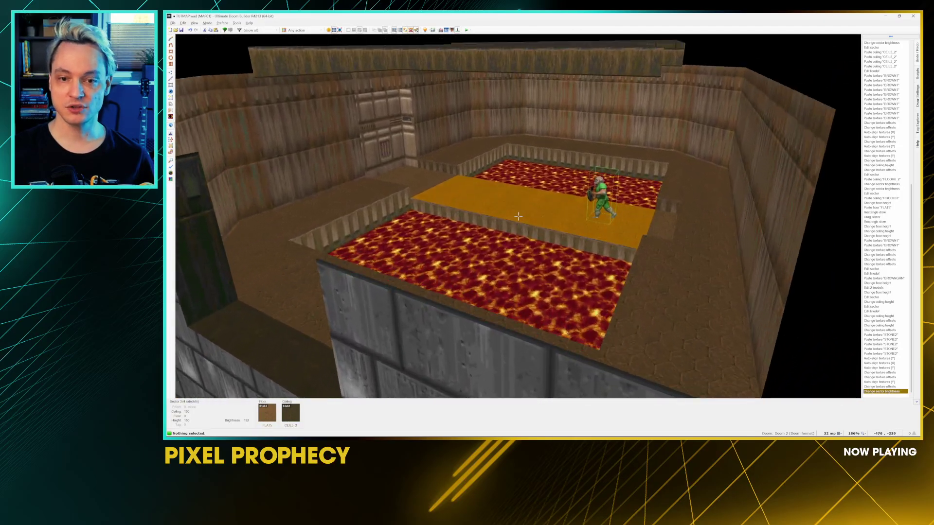
key("w")
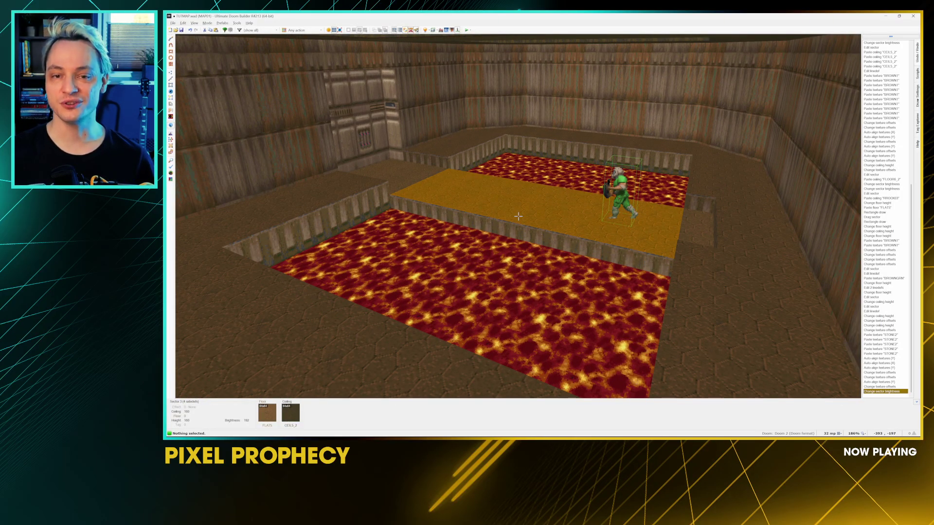
key("w")
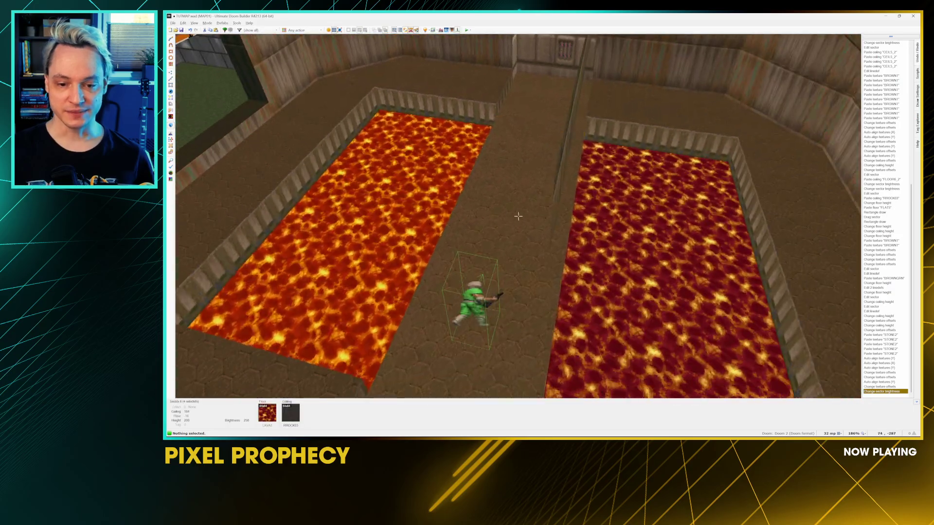
Step: Set the western lava pool's sector effect to 5, Damage -5 or 10% health
key("a")
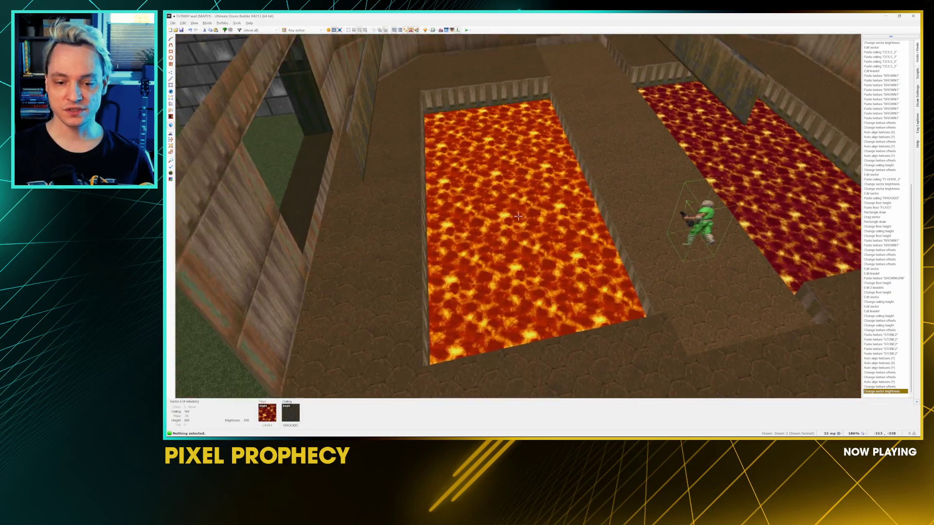
key("s")
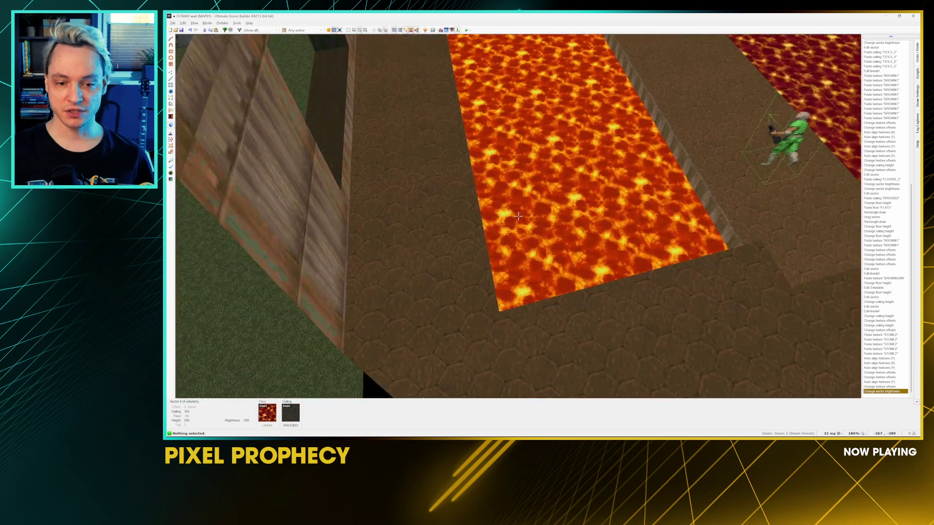
key("w")
right_click(517, 216)
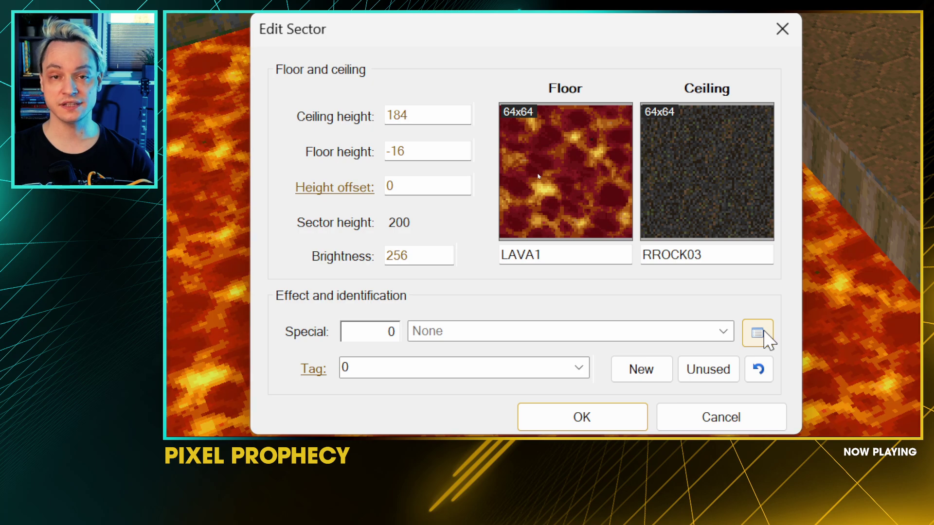
left_click(764, 332)
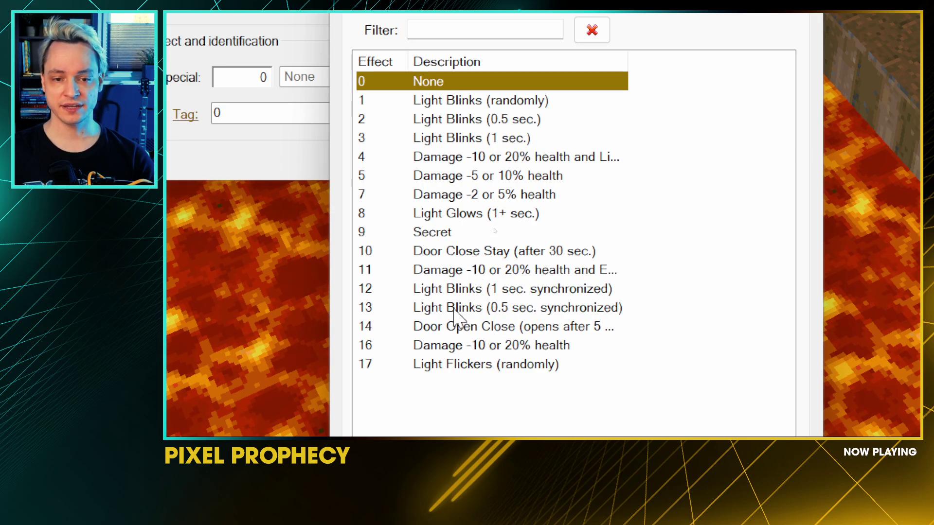
left_click(556, 178)
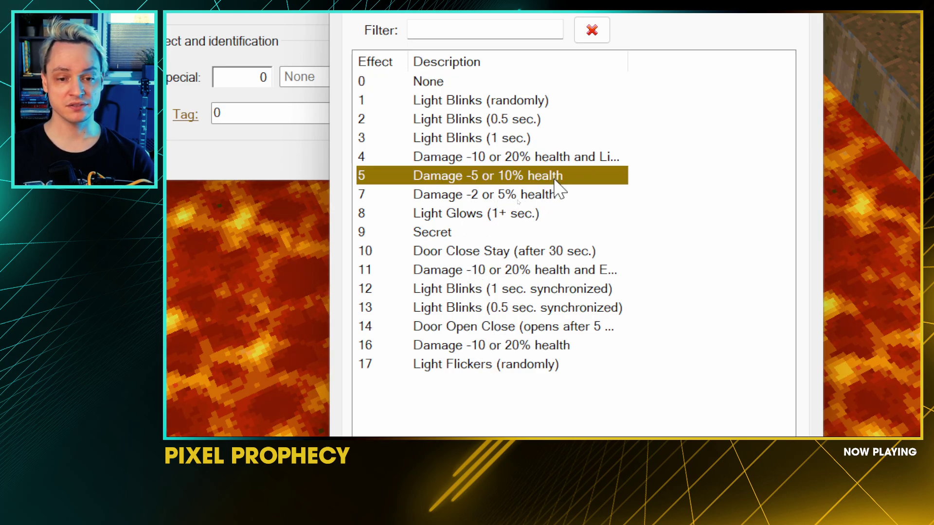
left_click_drag(625, 65, 767, 66)
left_click(615, 181)
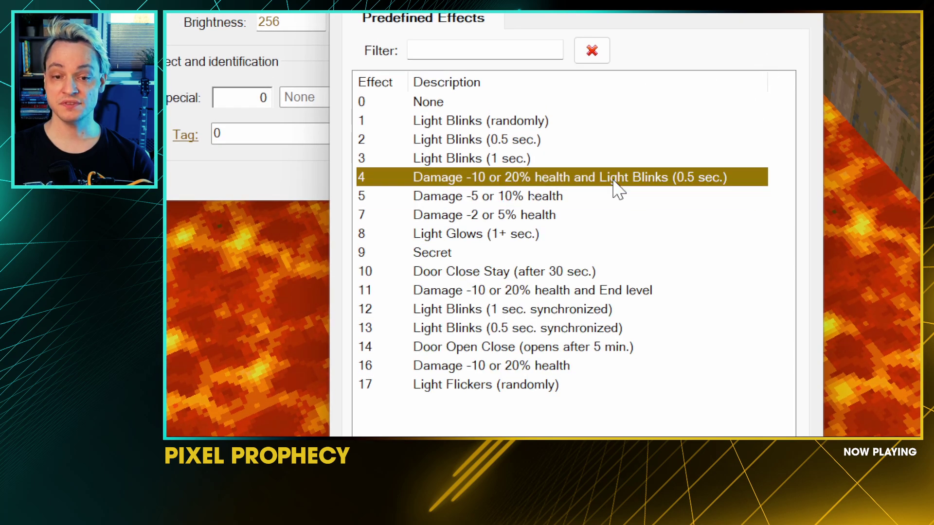
left_click(574, 195)
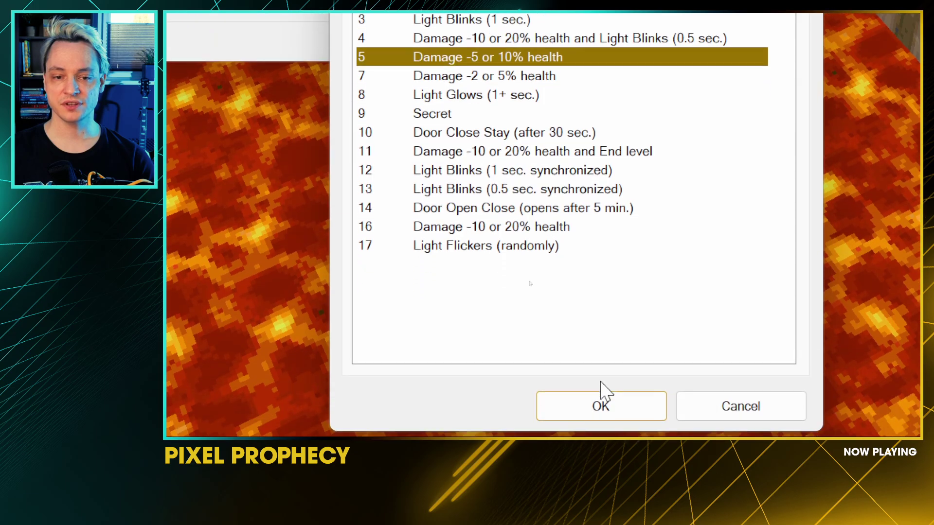
left_click(627, 406)
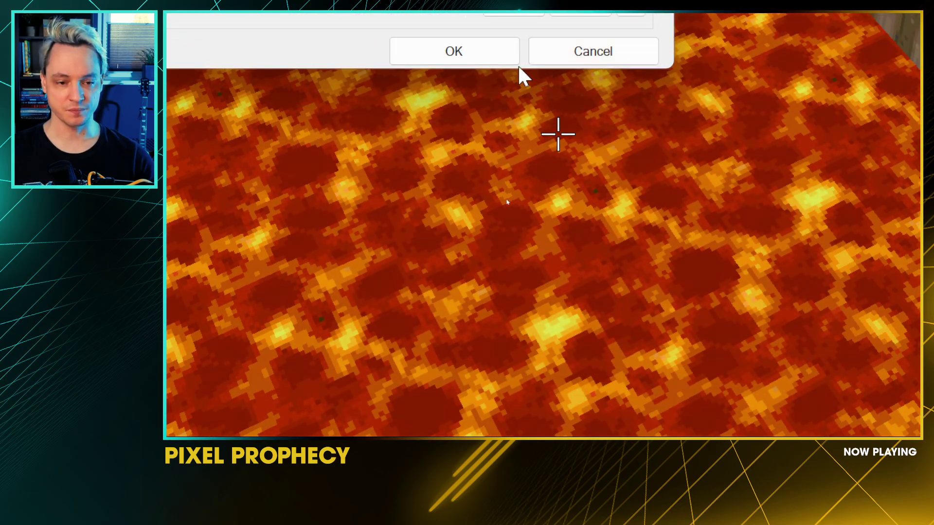
left_click(482, 61)
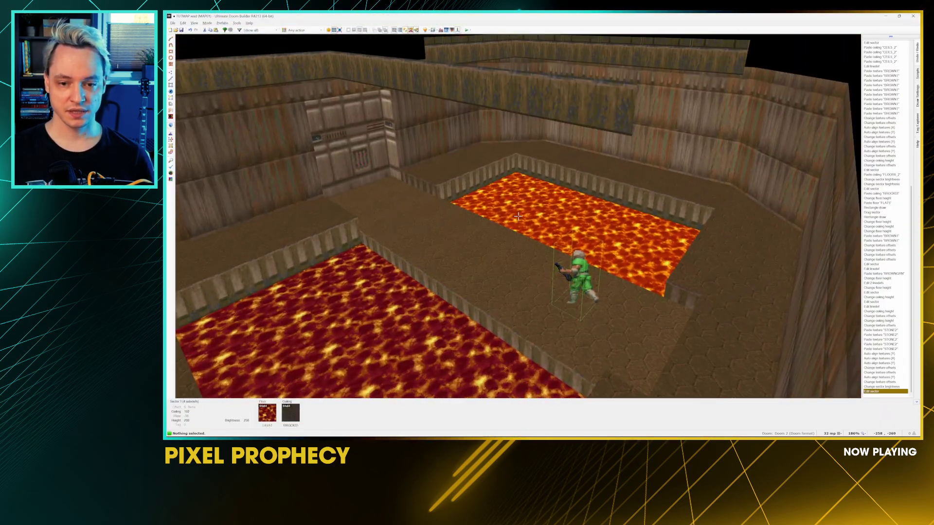
Step: Give the eastern lava pool the sector effect 5, Damage -5 or 10% health
right_click(518, 216)
left_click(536, 174)
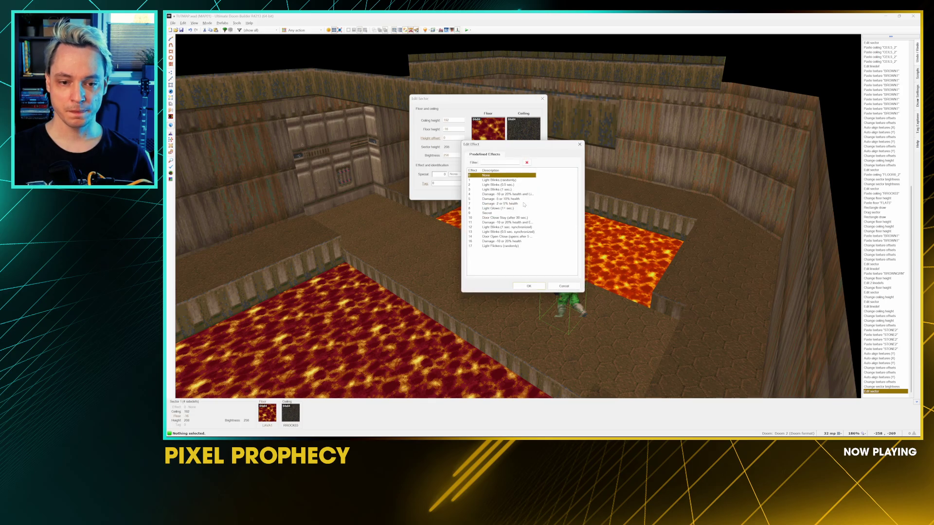
left_click(500, 199)
left_click(535, 286)
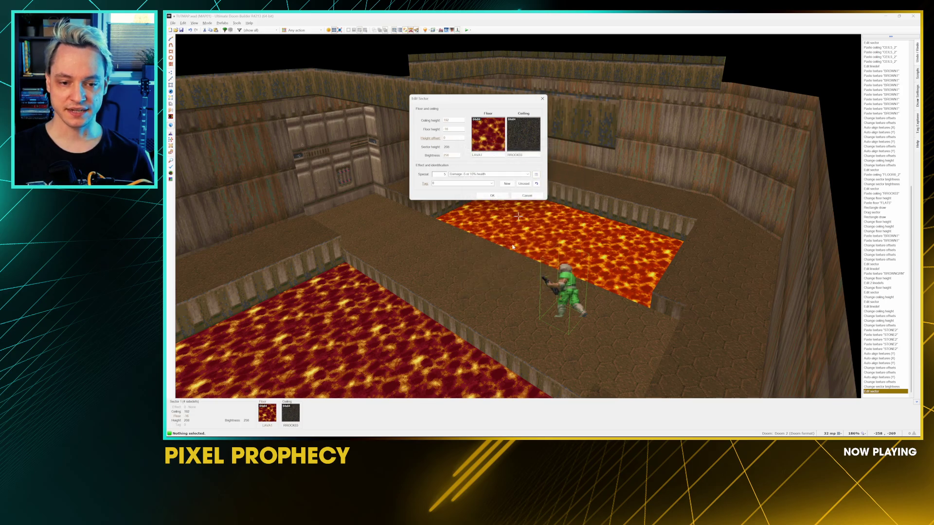
left_click(498, 197)
Step: Leave the 3D view and test-run the map to try out the damaging lava pools
key("q")
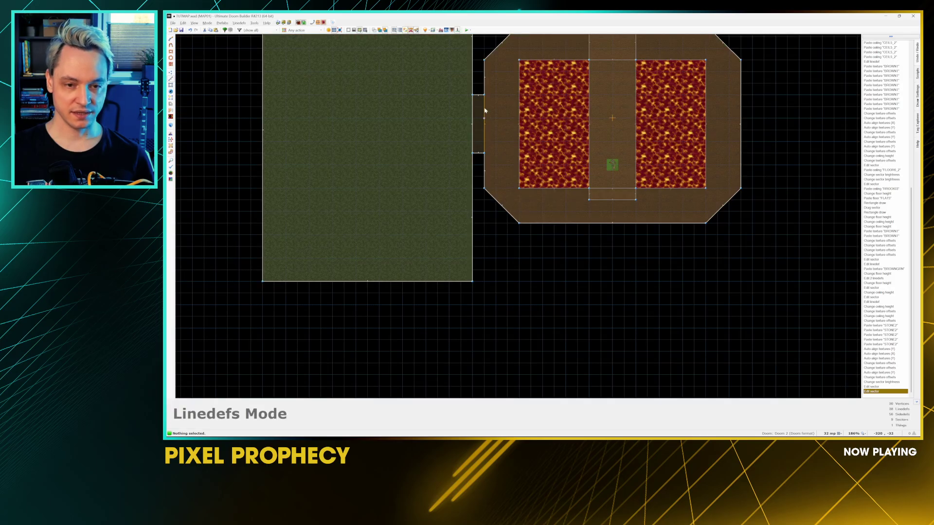
left_click(467, 29)
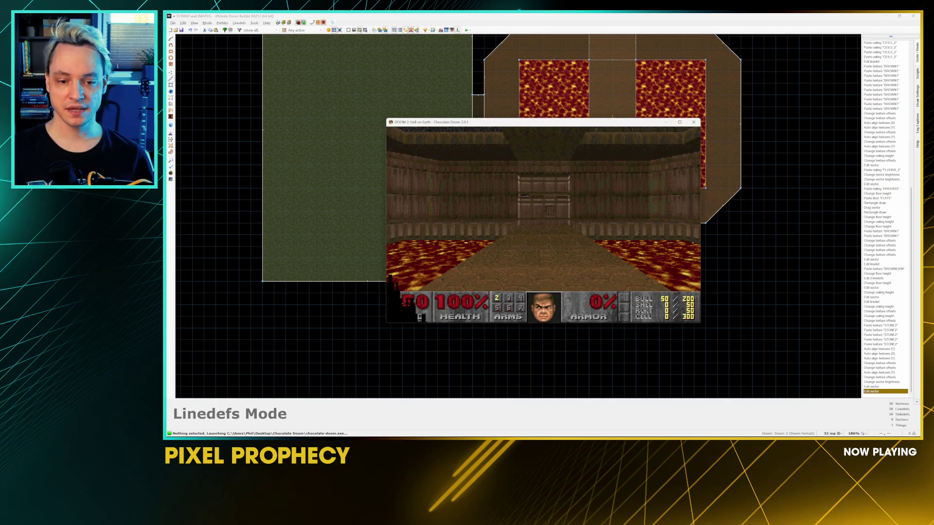
key("Up")
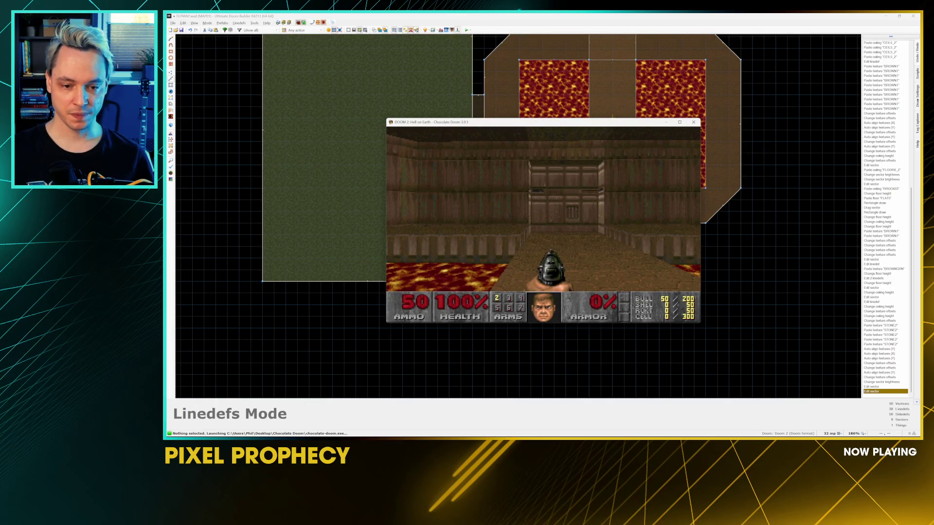
key("Left")
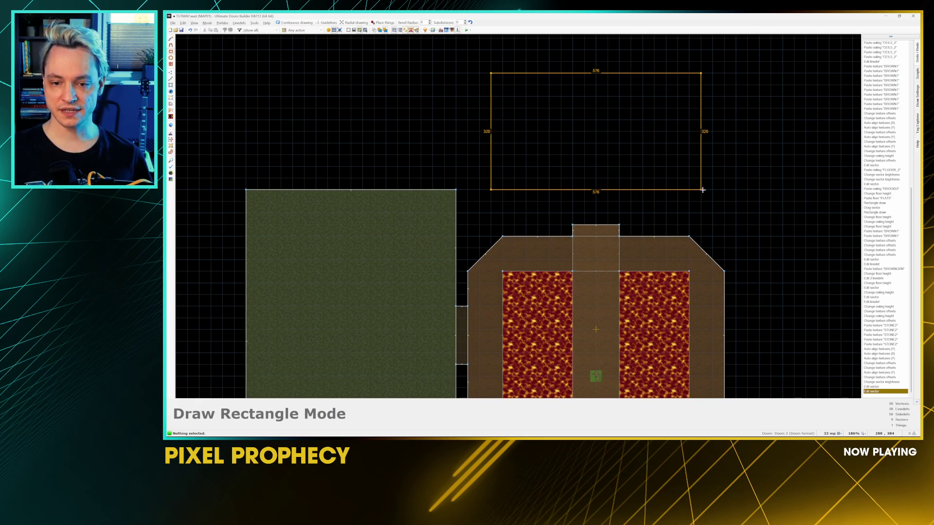
Step: Draw a 576 by 320 rectangular sector in the empty space north of the lava room
left_click(701, 190)
middle_click_drag(631, 116, 602, 141)
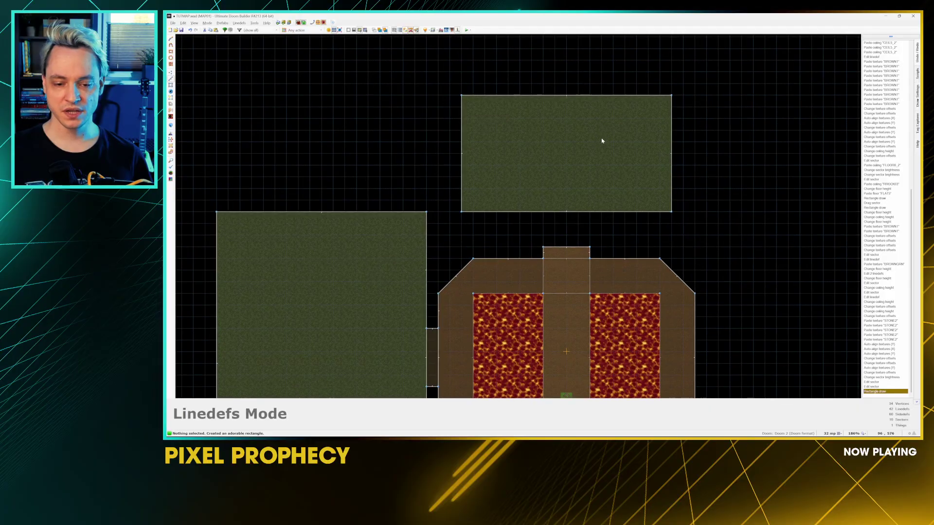
Step: Raise the floor of the new northern grass area to height 0 in the 3D view
key("q")
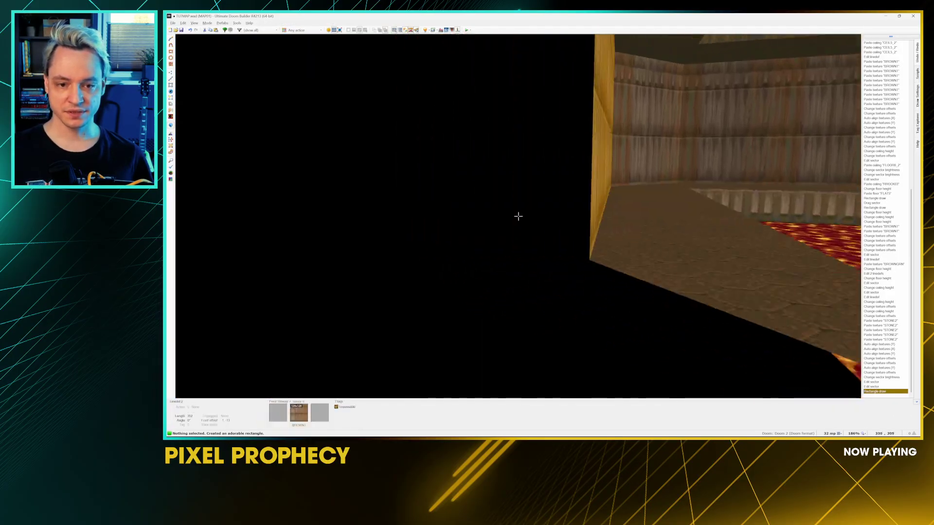
key("w")
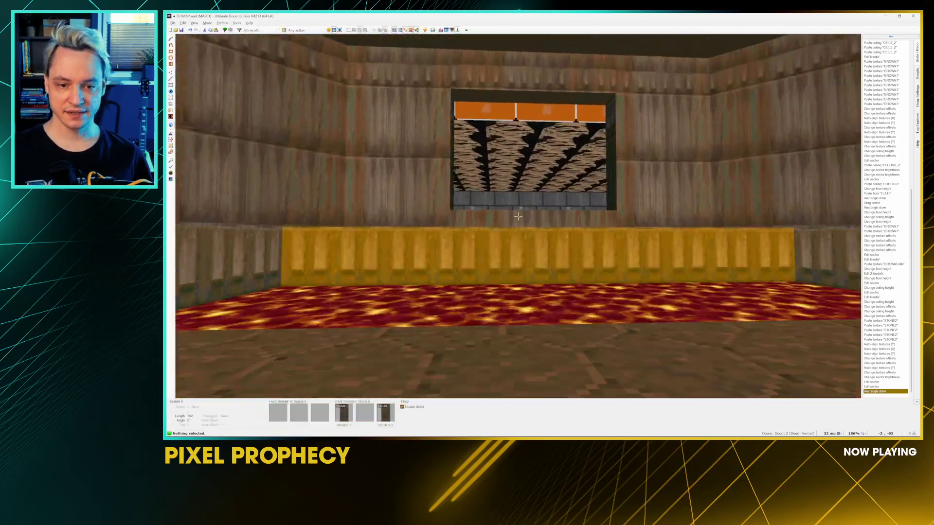
key("w")
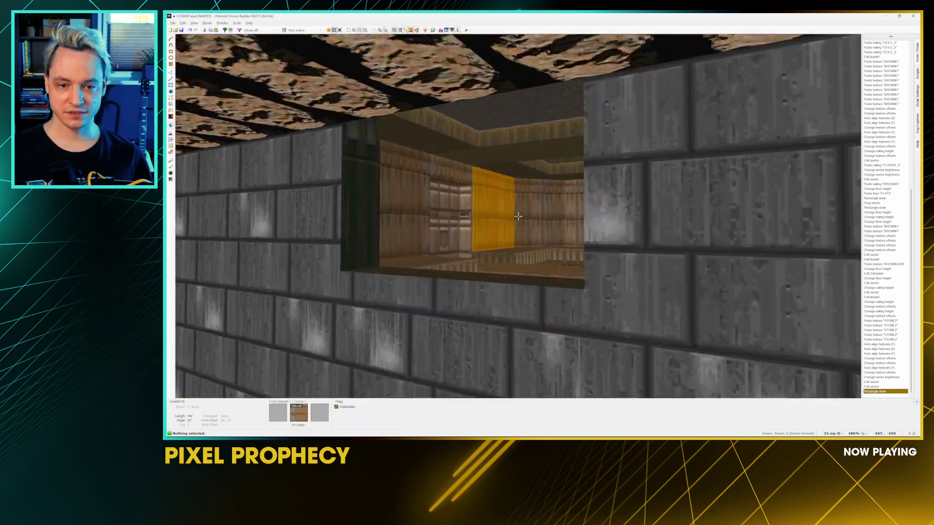
key("w")
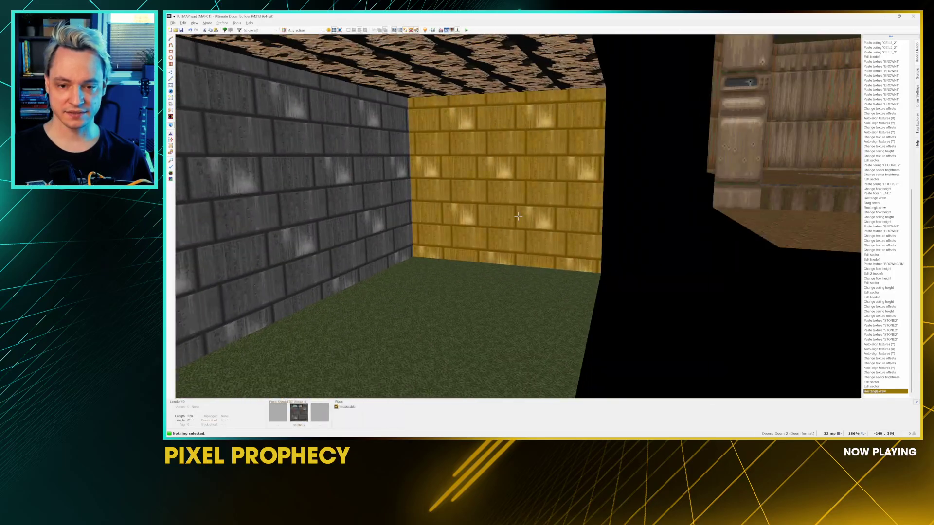
key("w")
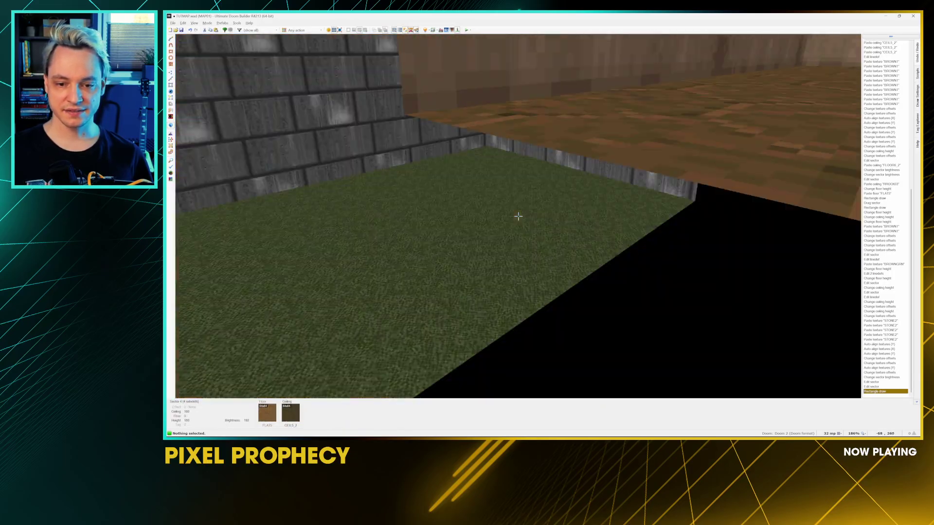
key("w")
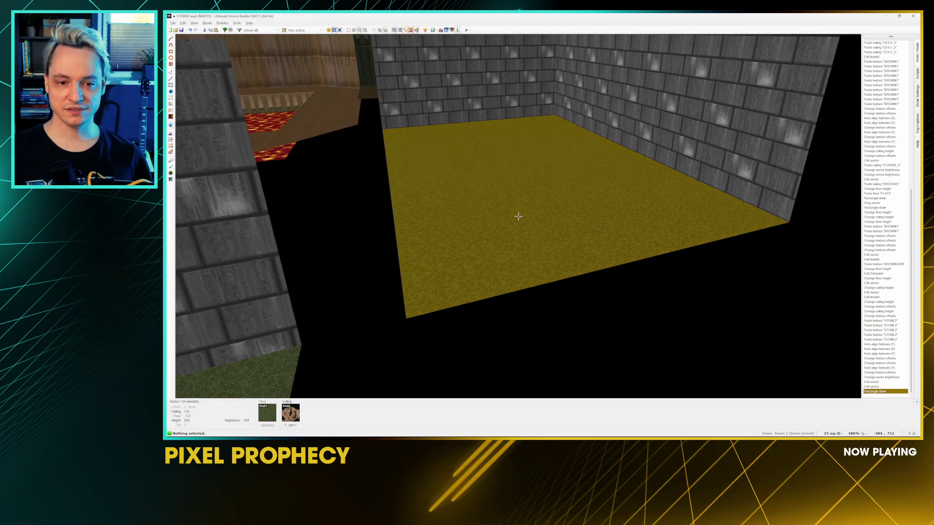
key("w")
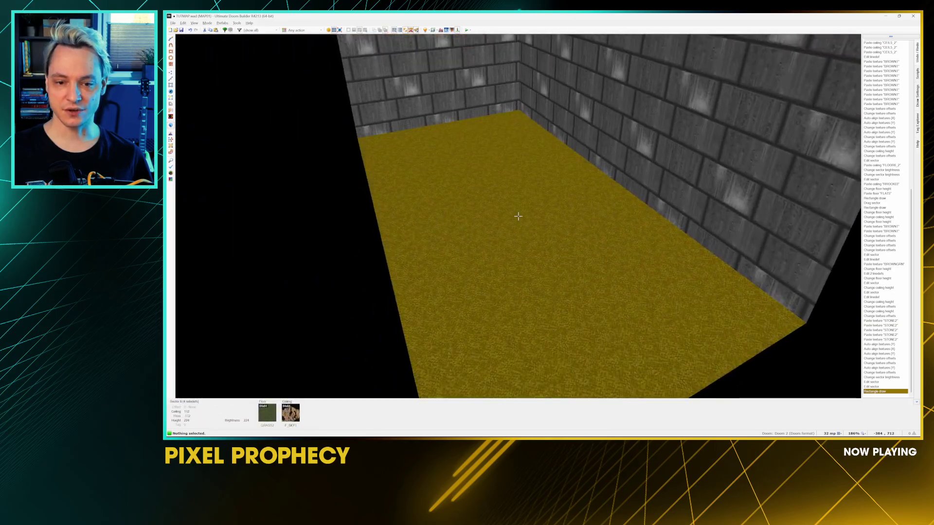
scroll(517, 216, "down", 5)
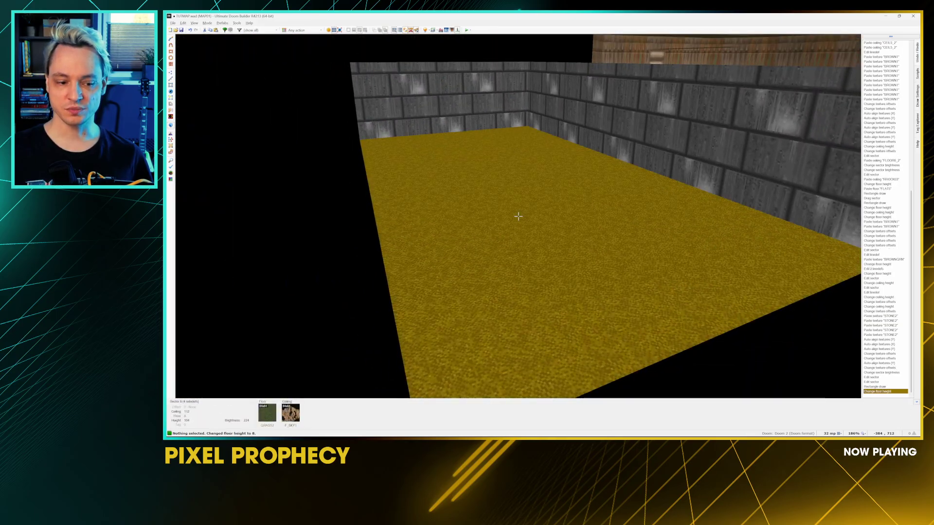
key("s")
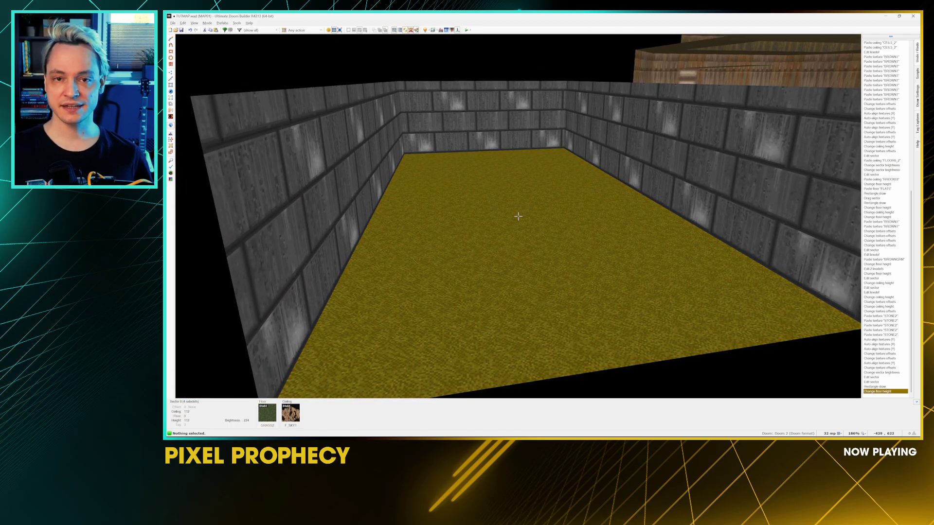
scroll(518, 216, "down", 1)
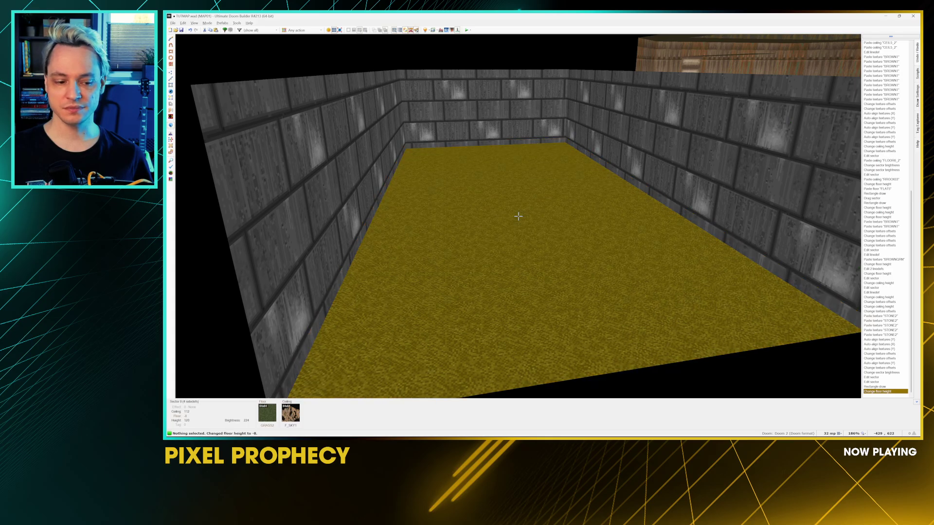
scroll(518, 216, "up", 1)
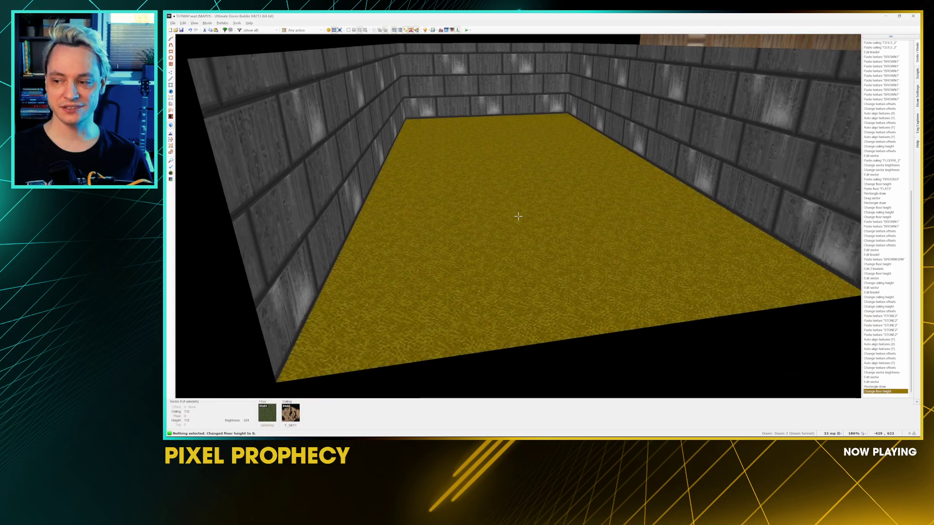
scroll(518, 216, "down", 1)
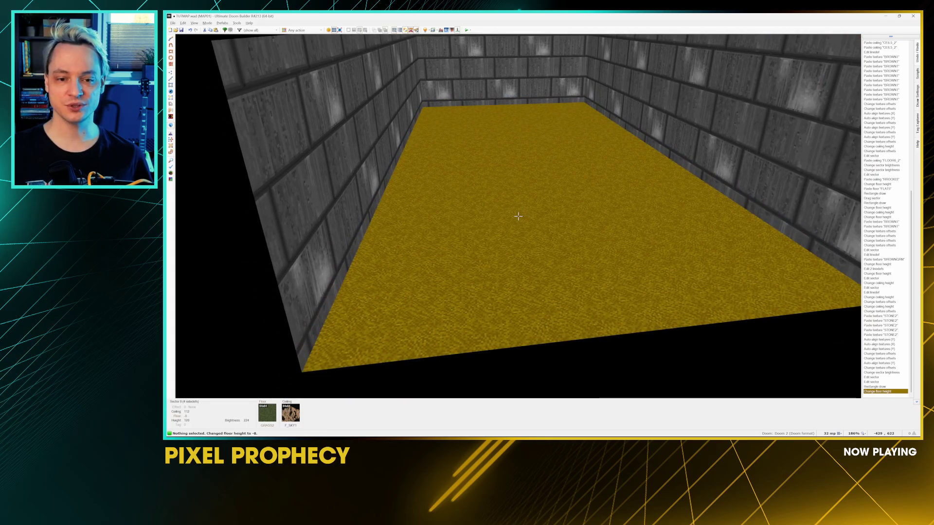
scroll(518, 216, "up", 1)
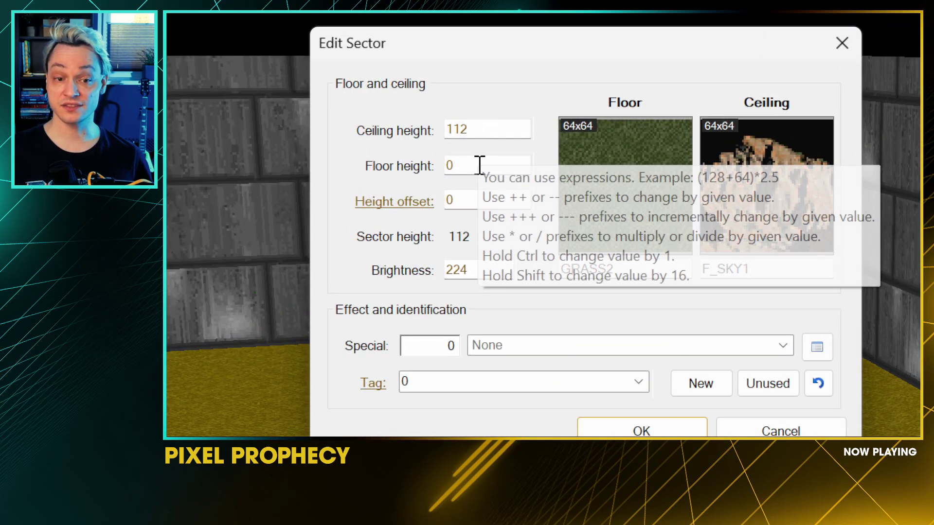
Step: Apply the northern area's sector properties with ceiling height 112, floor height 0 and brightness 224
left_click(475, 167)
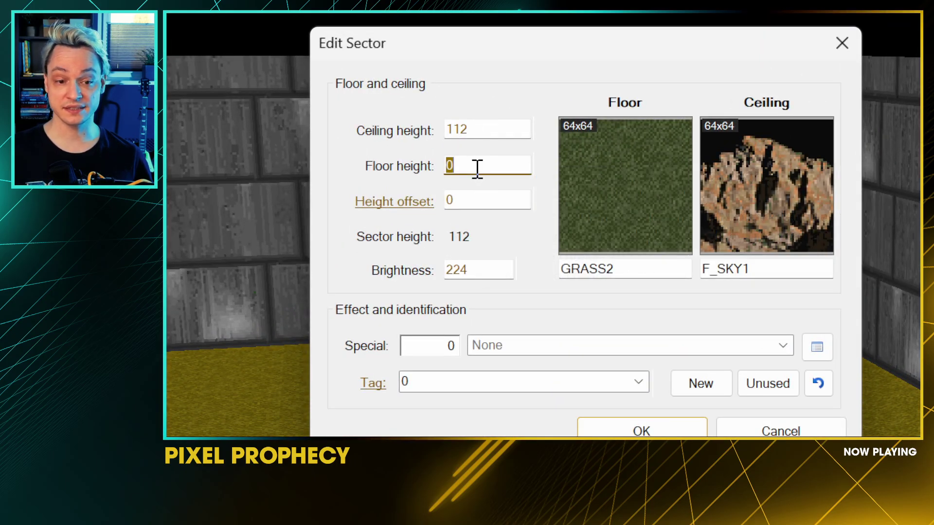
left_click(481, 266)
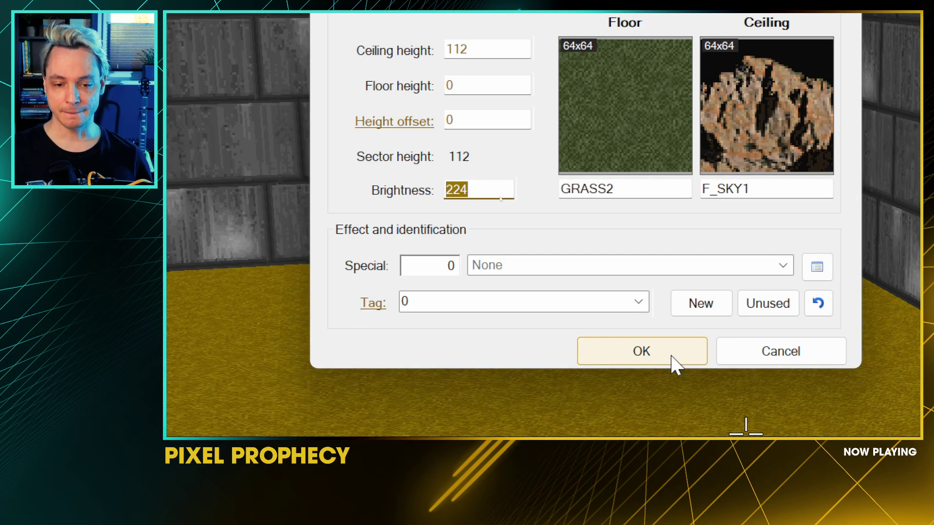
left_click(626, 355)
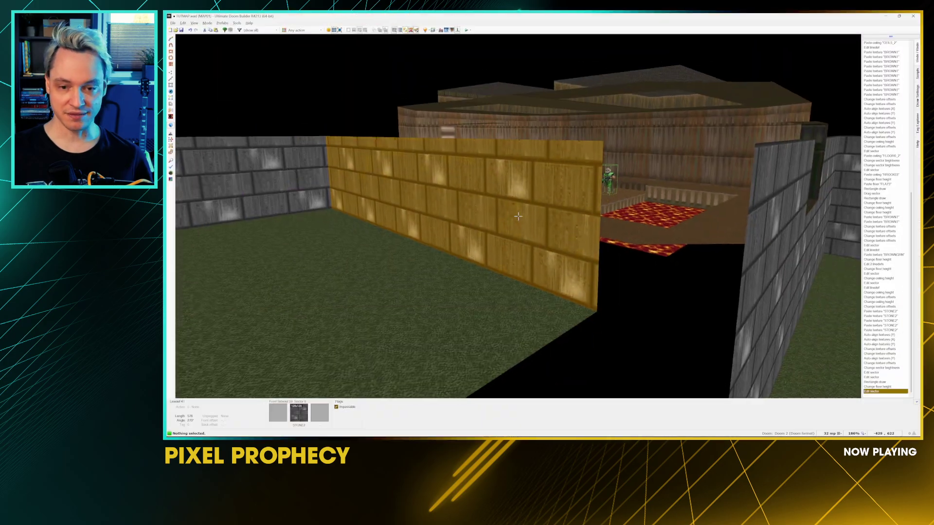
Step: Examine the door at the lava room's north end in 3D, and return to the 2D map around the new area
key("e")
key("e")
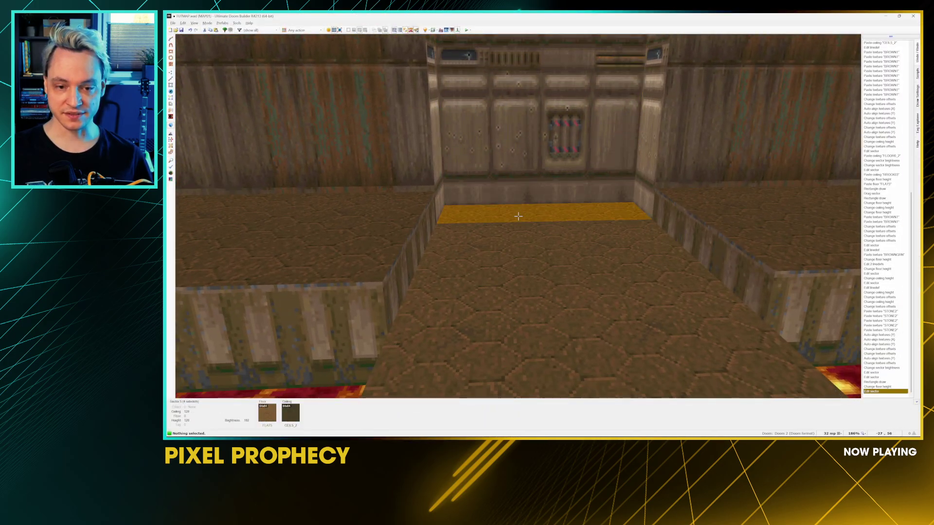
key("w")
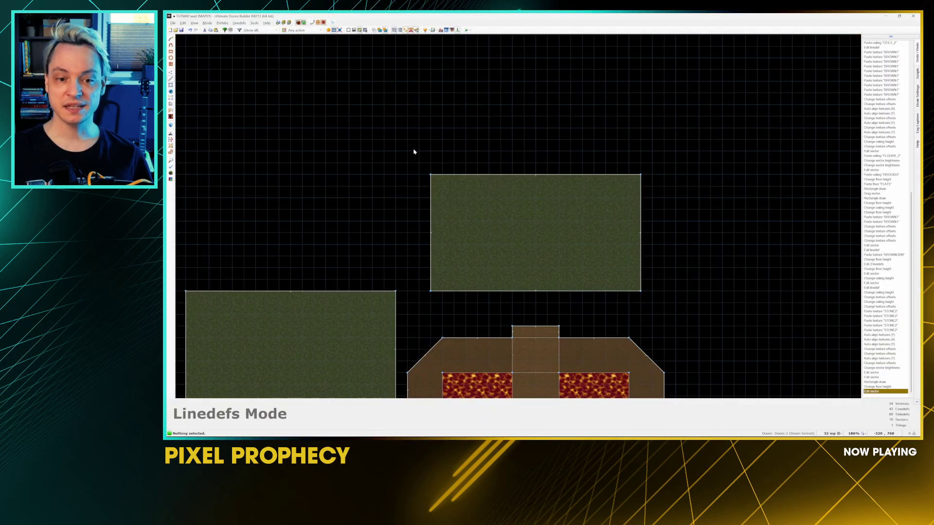
middle_click_drag(439, 152, 417, 165)
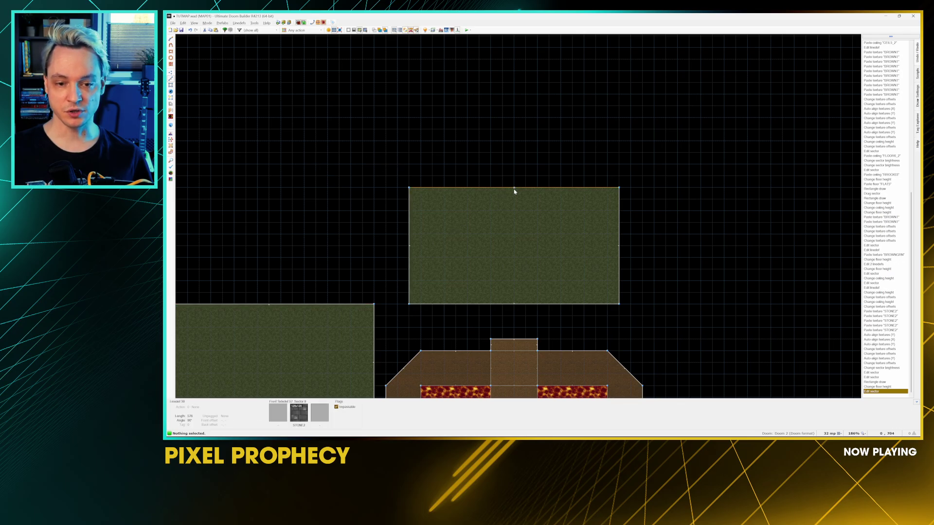
Step: Enlarge the northern grass area by moving its north edge much farther north
left_click_drag(516, 190, 515, 50)
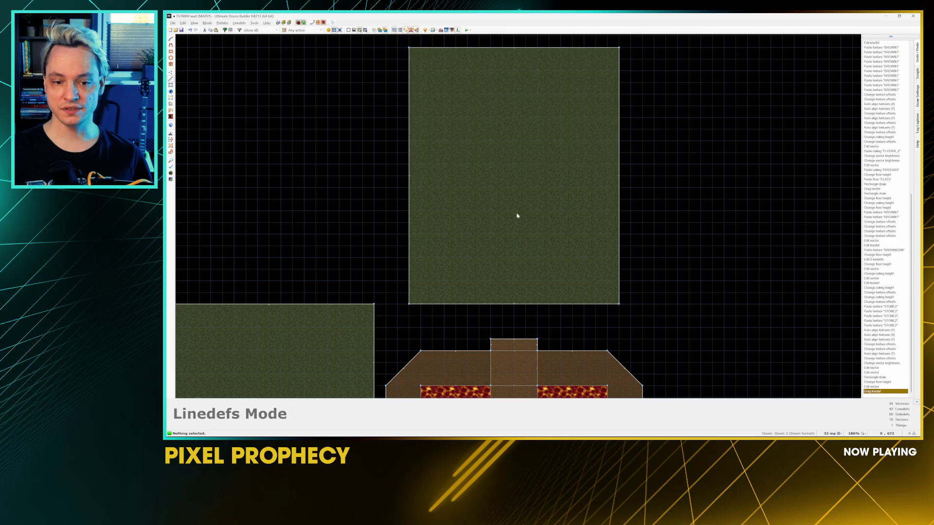
Step: Draw two stacked 128 by 32 rectangular sectors directly north of the lava room's door recess
scroll(481, 337, "up", 3)
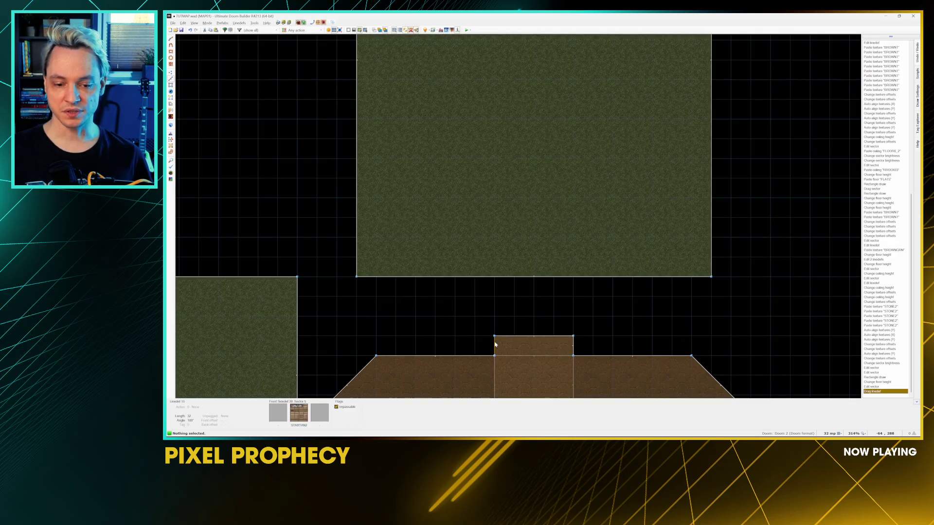
middle_click_drag(494, 340, 475, 234)
scroll(497, 239, "up", 2)
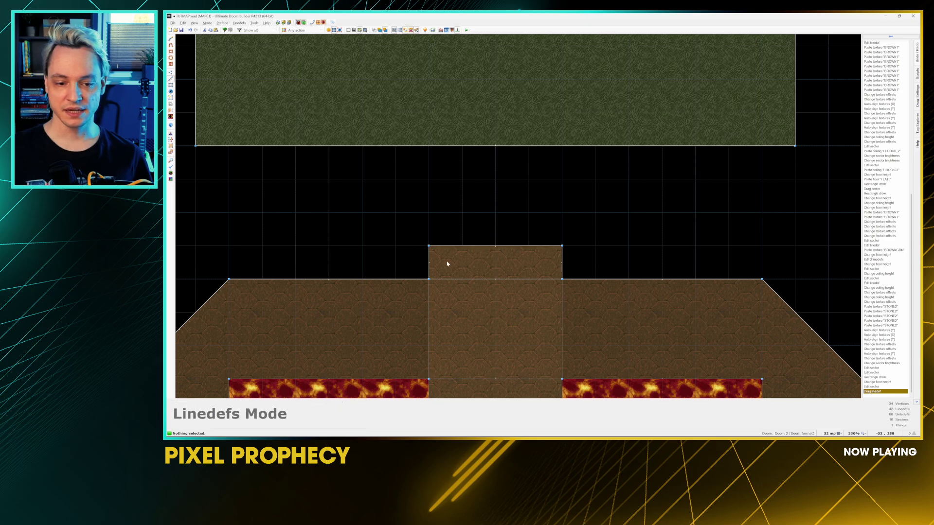
scroll(457, 272, "up", 2)
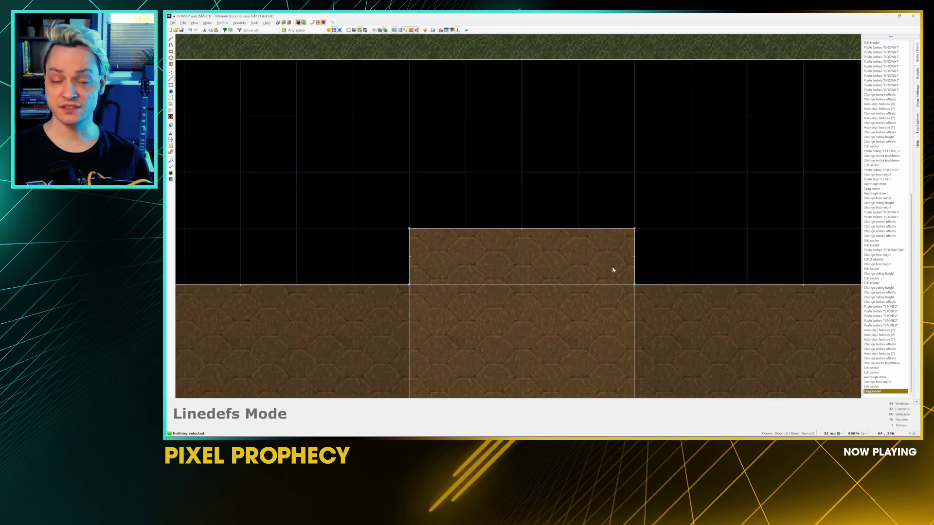
scroll(404, 166, "down", 2)
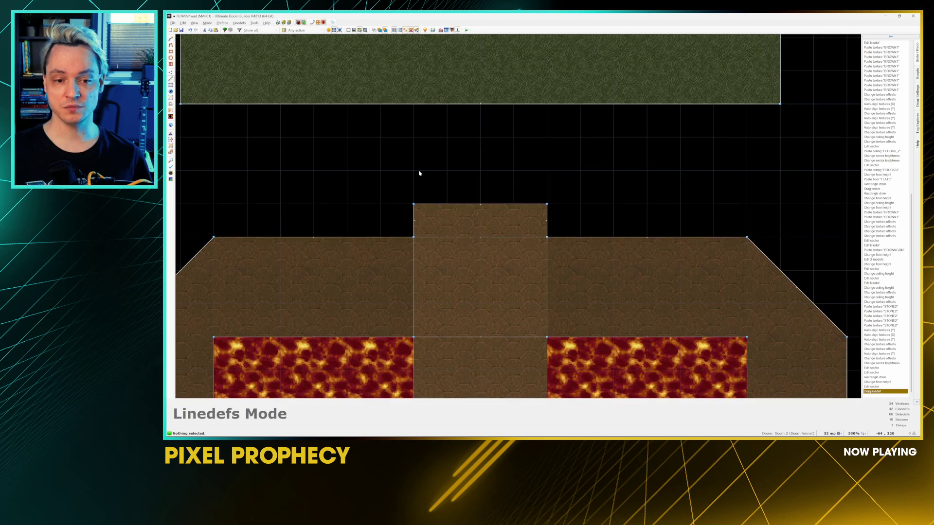
middle_click_drag(419, 175, 432, 197)
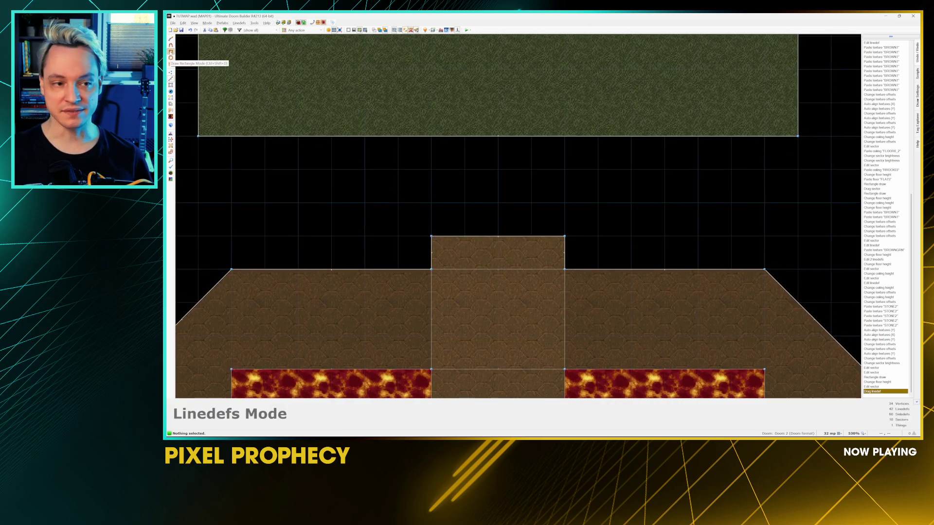
left_click(170, 51)
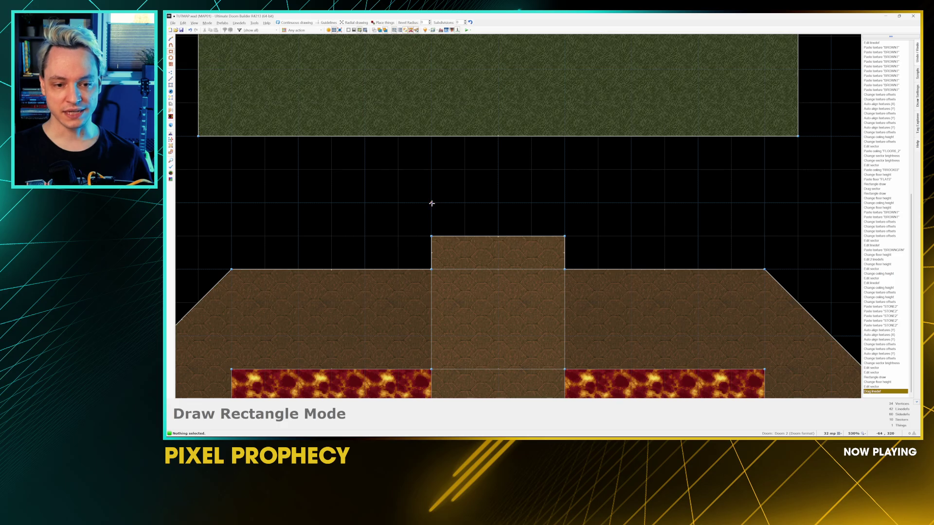
left_click(567, 237)
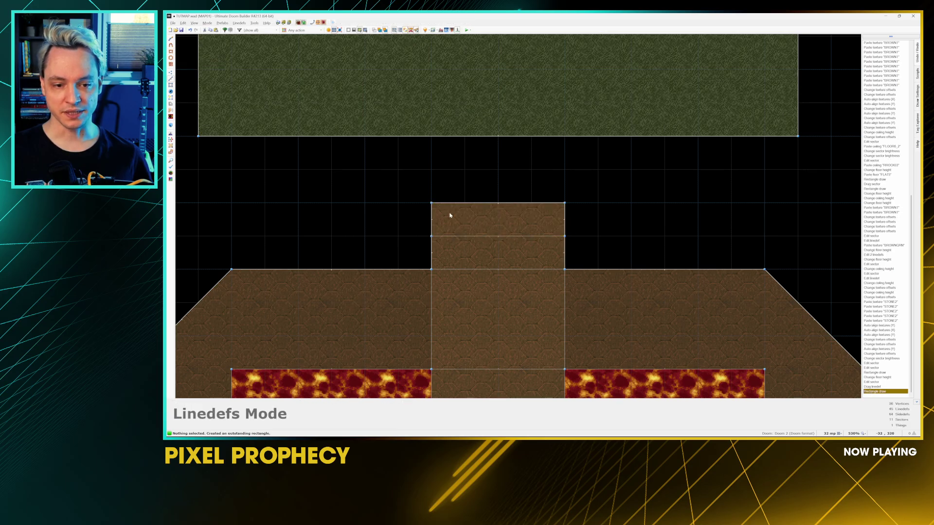
left_click(170, 51)
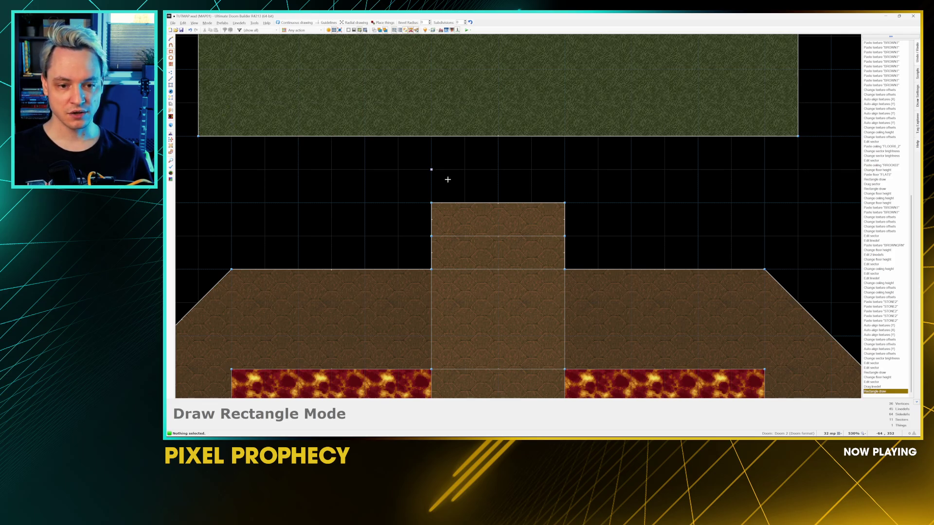
left_click(566, 202)
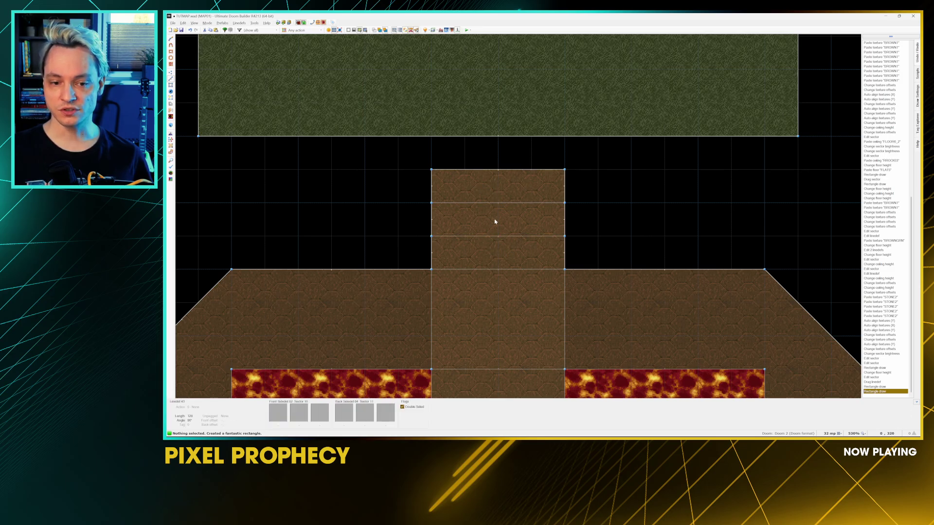
Step: Move the grass area's south edge down to meet the northern end of the new door passage
key("s")
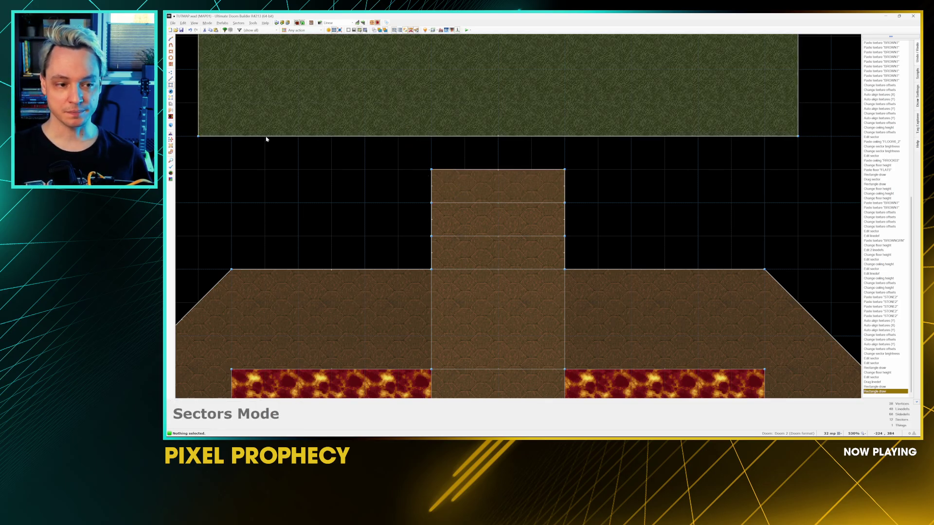
key("l")
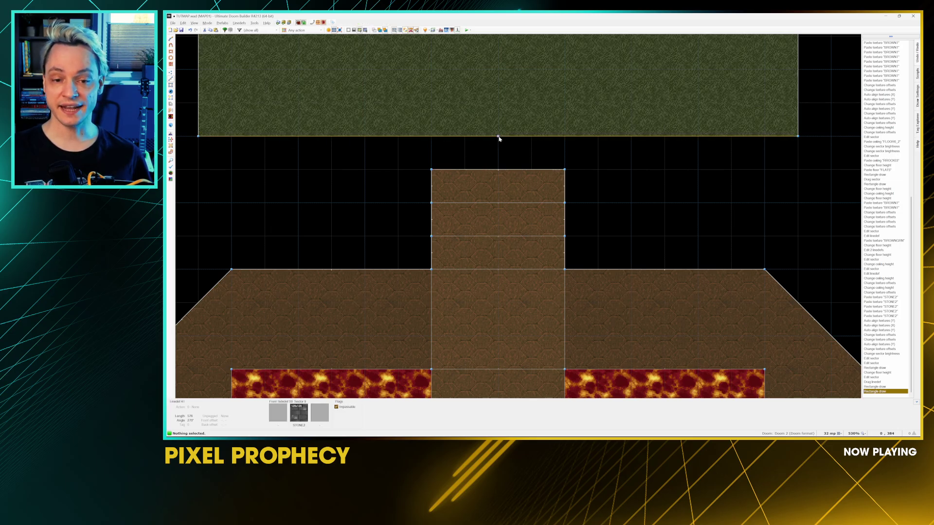
left_click_drag(498, 137, 496, 172)
Step: Raise the northern grass area's ceiling height to 184 in the 3D view
key("q")
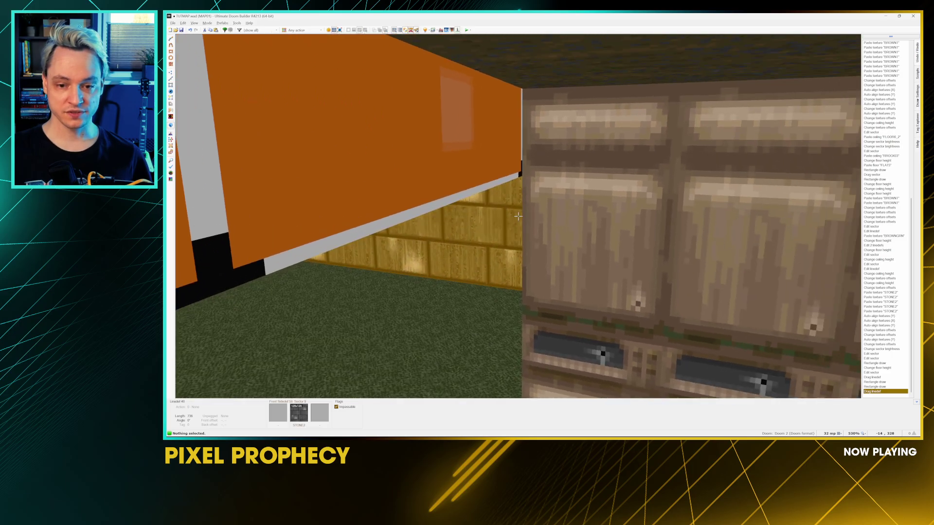
key("w")
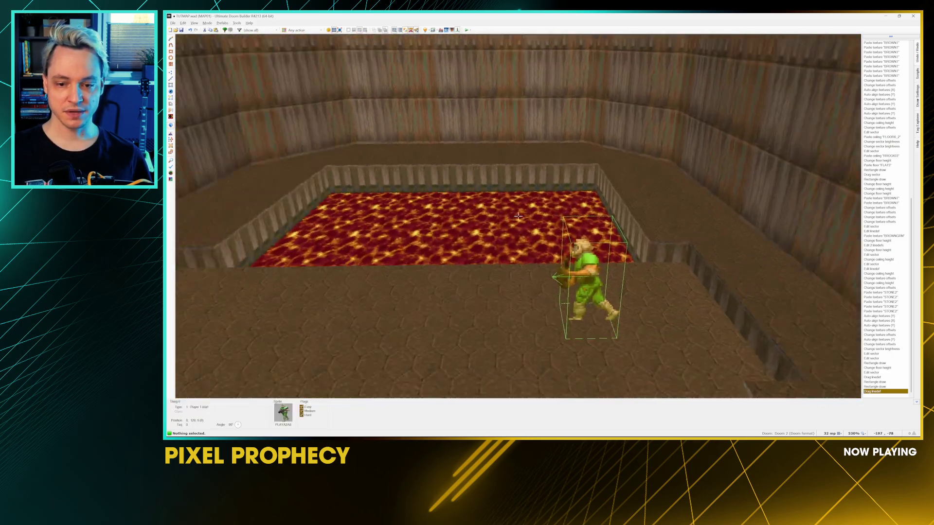
key("w")
key("w")
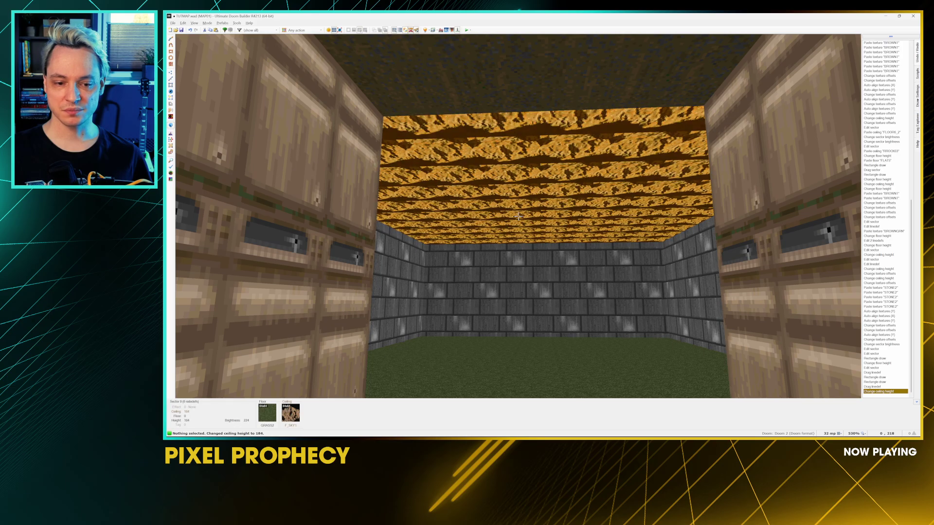
Step: Examine the opening between the lava room and the grass area in 3D, and return to the 2D map
key("w")
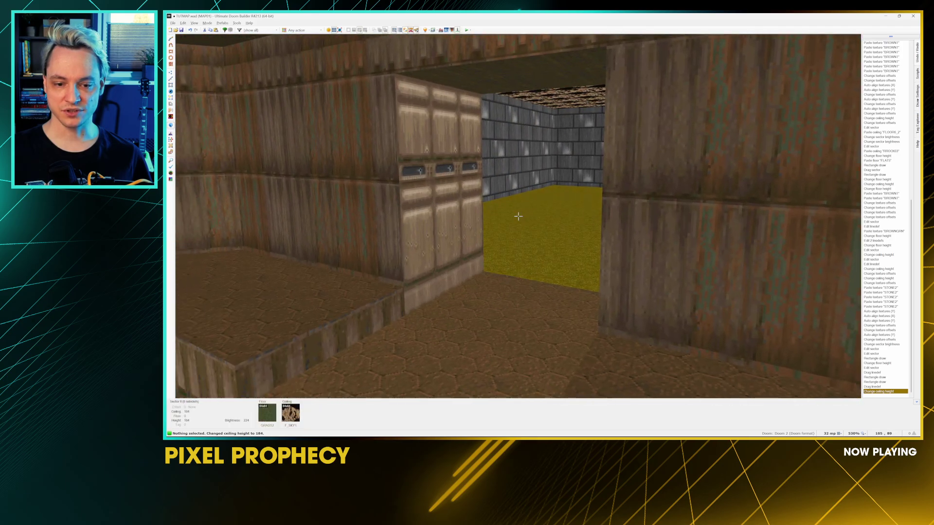
key("a")
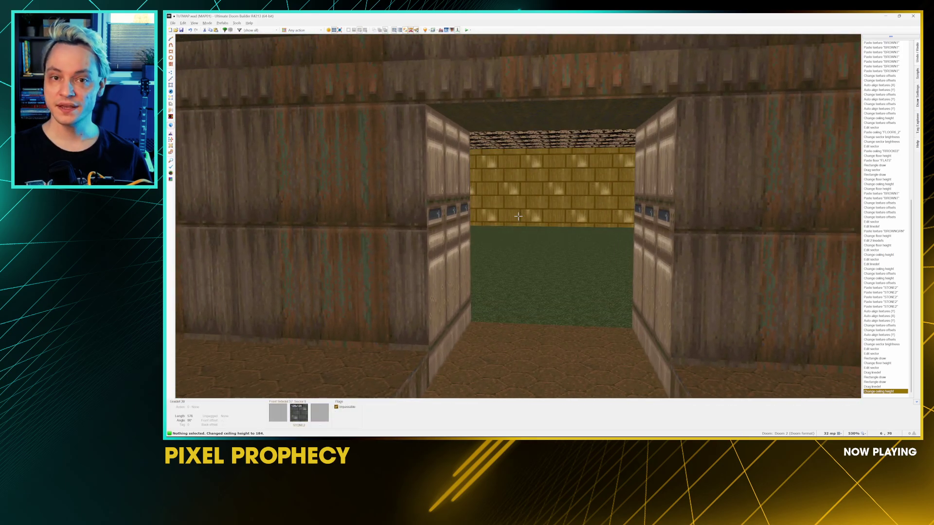
key("w")
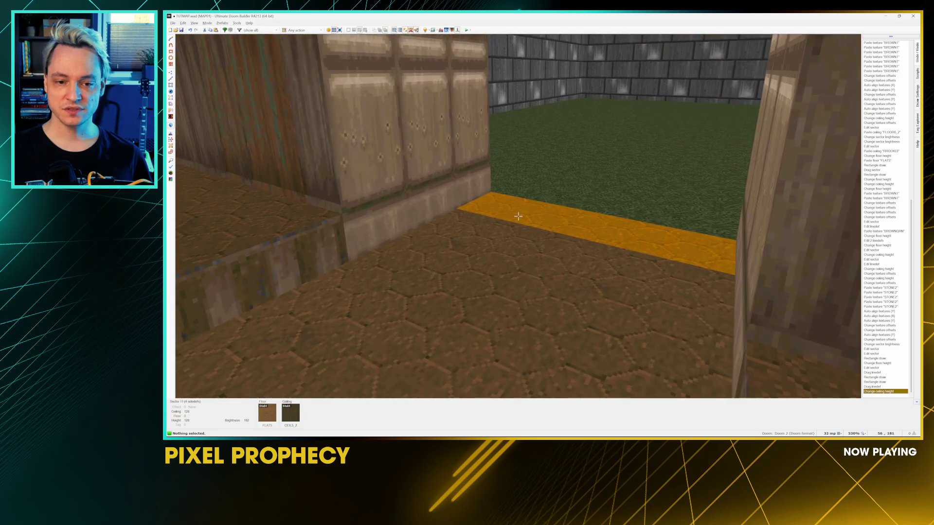
key("s")
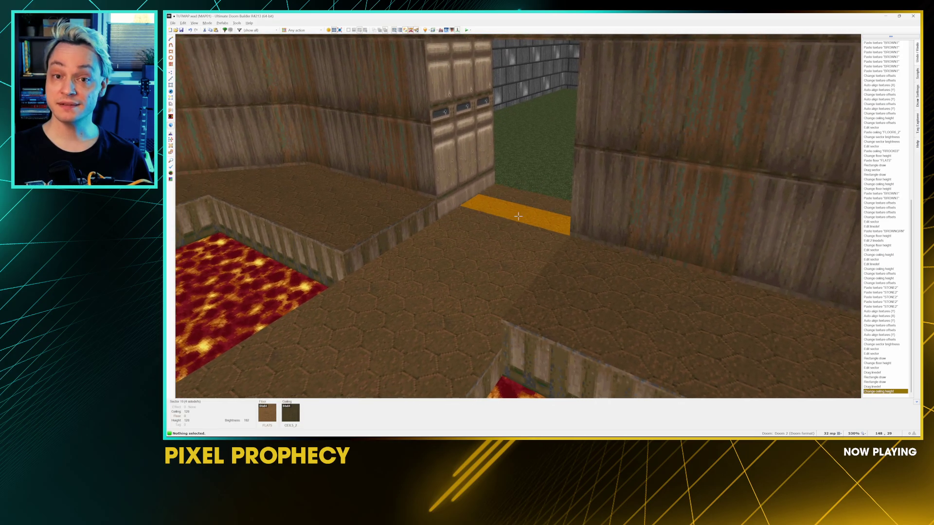
key("w")
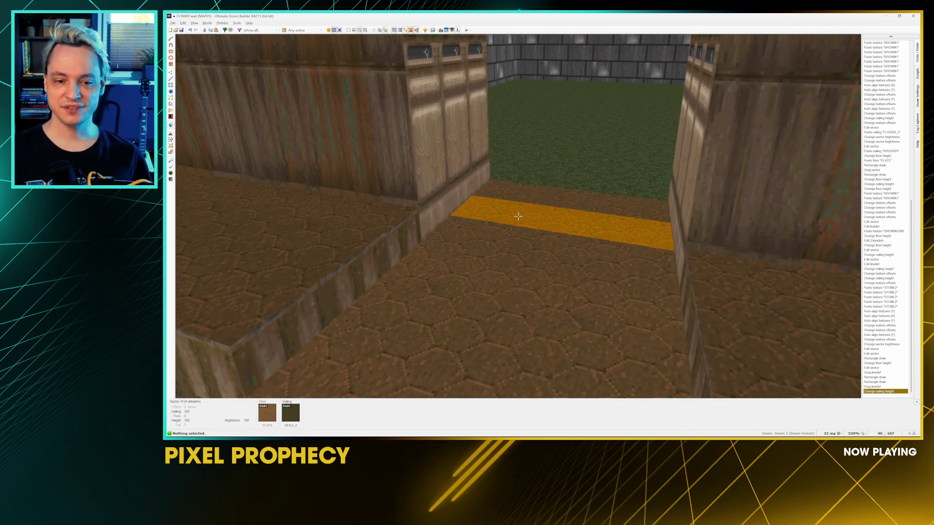
key("w")
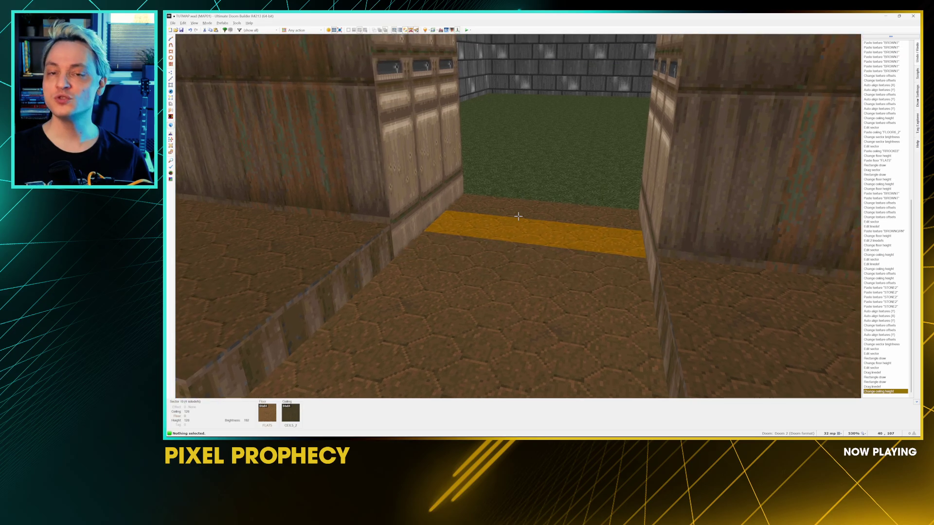
key("q")
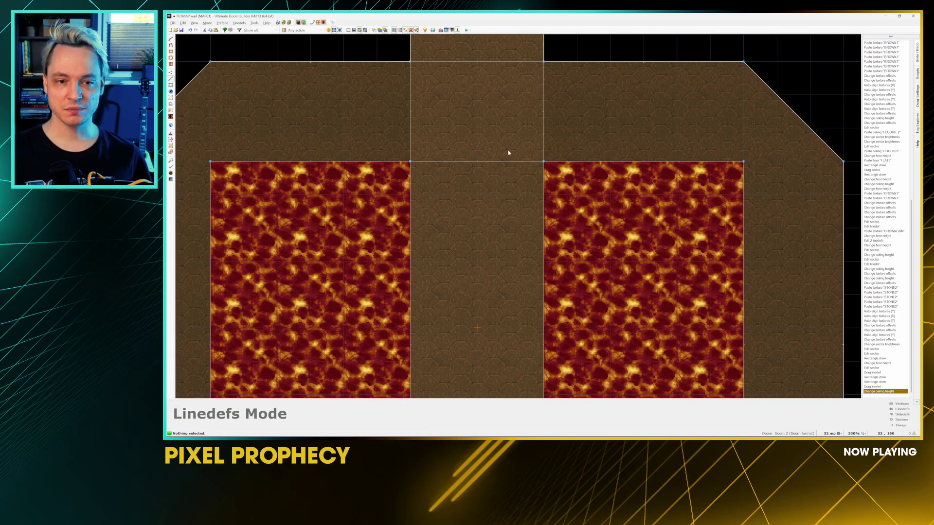
Step: Set the map grid size to 8 mp
middle_click_drag(508, 152, 525, 314)
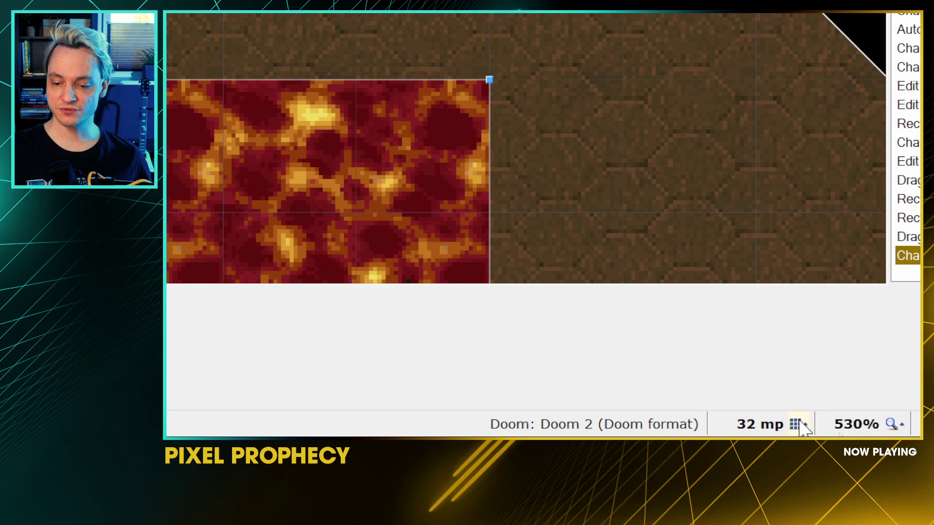
left_click(797, 424)
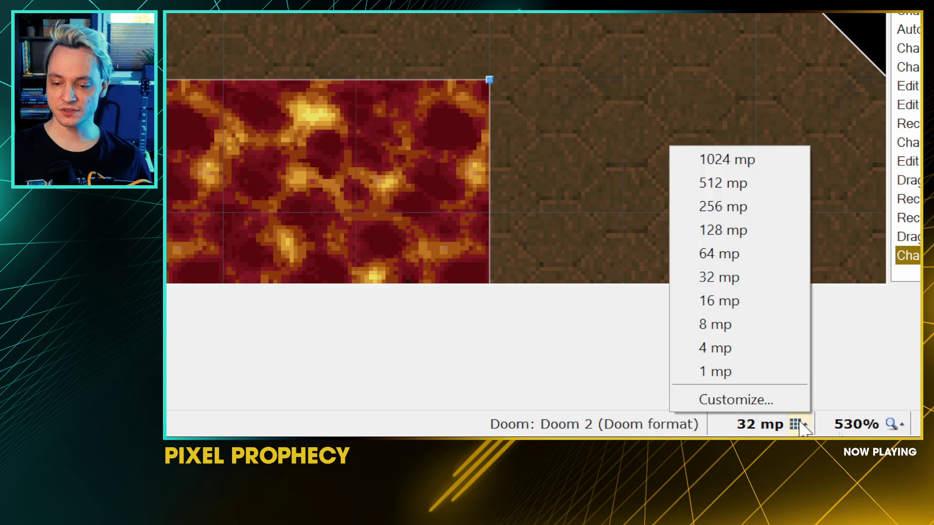
left_click(755, 326)
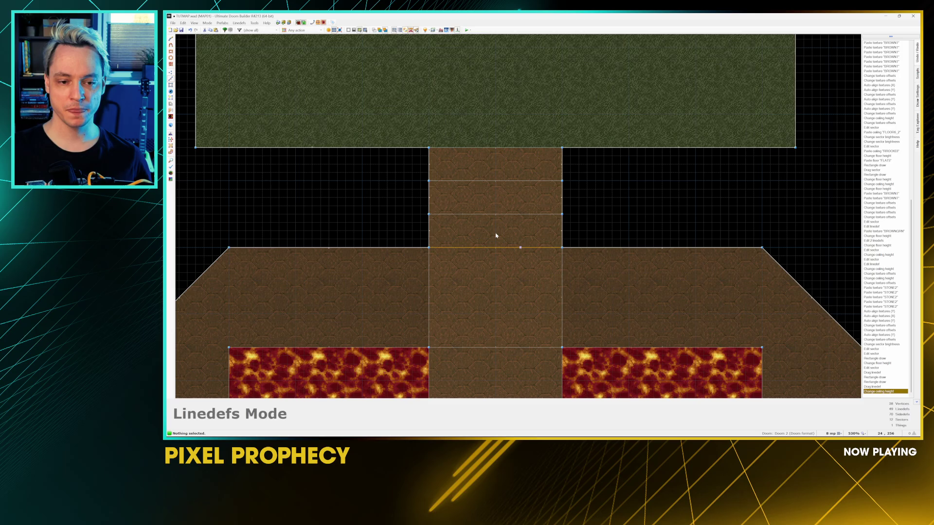
Step: Move the grass area and the two northern passage sectors south together, narrowing the passage's southernmost section to about 8 units deep
scroll(428, 180, "up", 3)
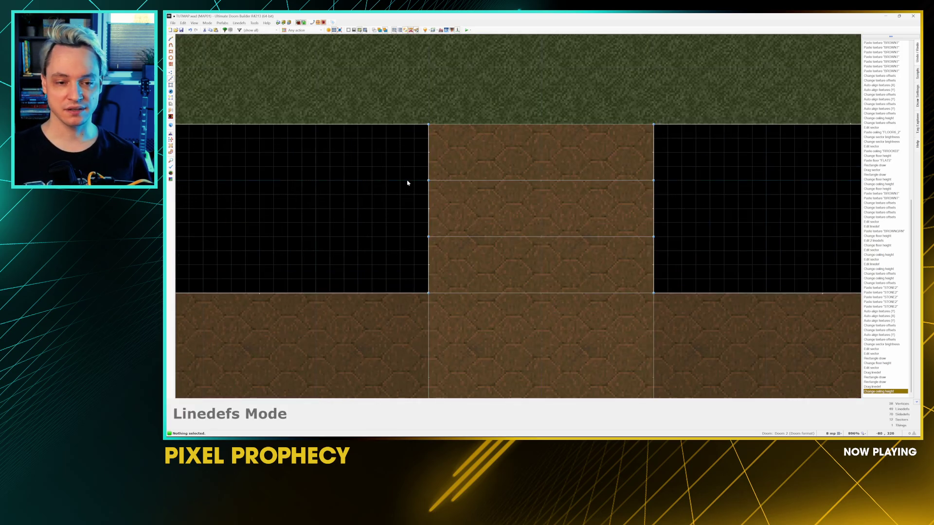
scroll(402, 202, "down", 6)
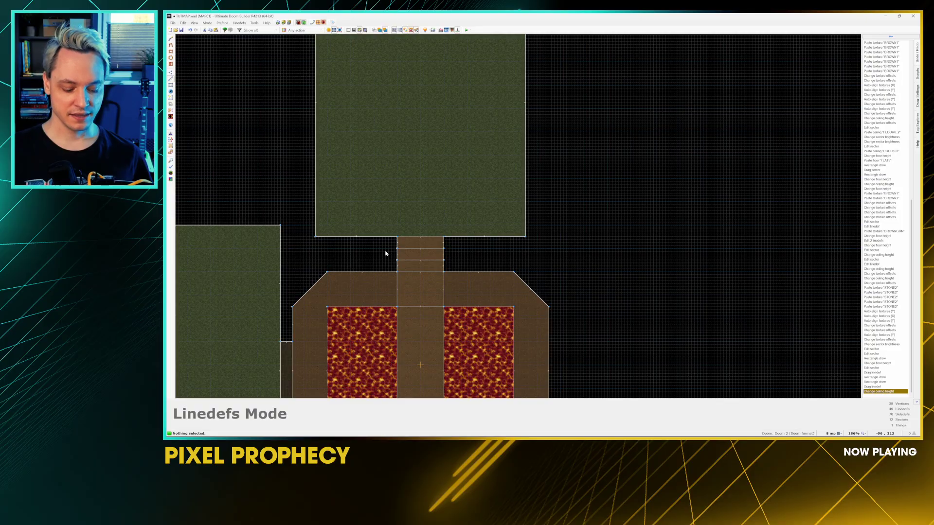
key("s")
scroll(387, 254, "up", 3)
left_click(410, 168)
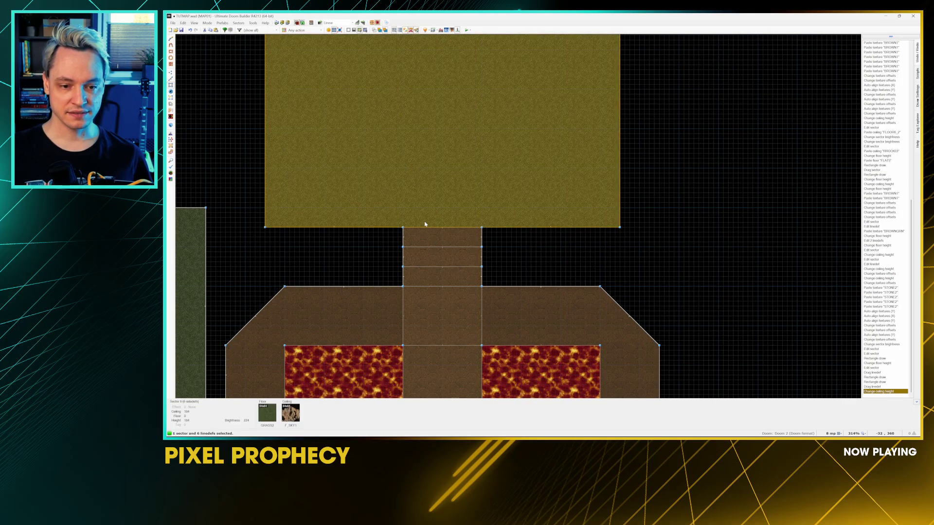
left_click(430, 238)
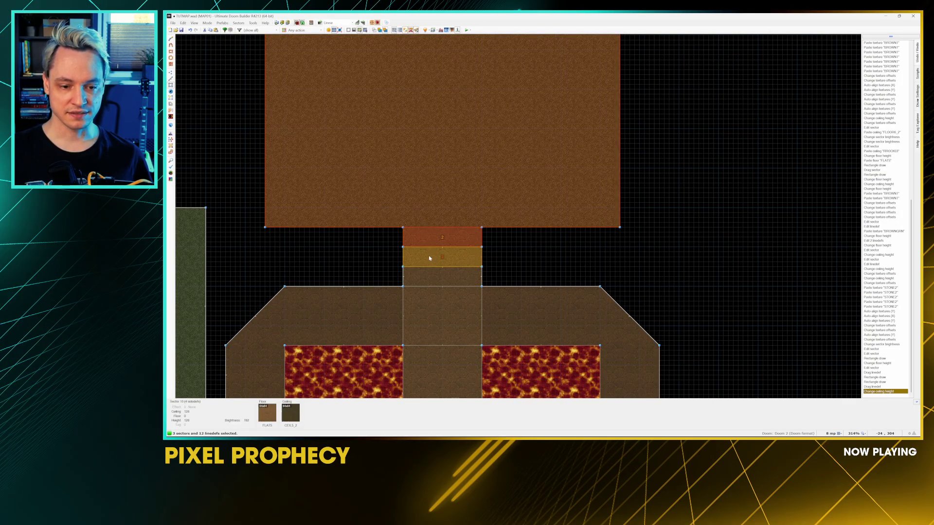
scroll(429, 258, "up", 3)
mouse_move(429, 261)
left_mouse_down()
mouse_move(429, 283)
mouse_move(435, 263)
left_mouse_up()
Step: Move the grass area and the northernmost passage sector south, narrowing the middle door section to about 16 units deep
left_click(499, 275)
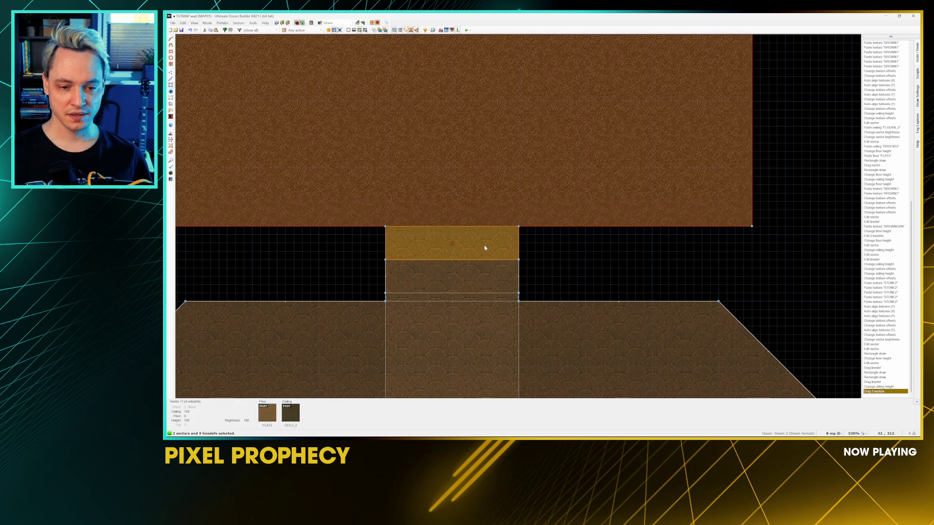
left_click_drag(485, 248, 504, 258)
right_click(471, 215)
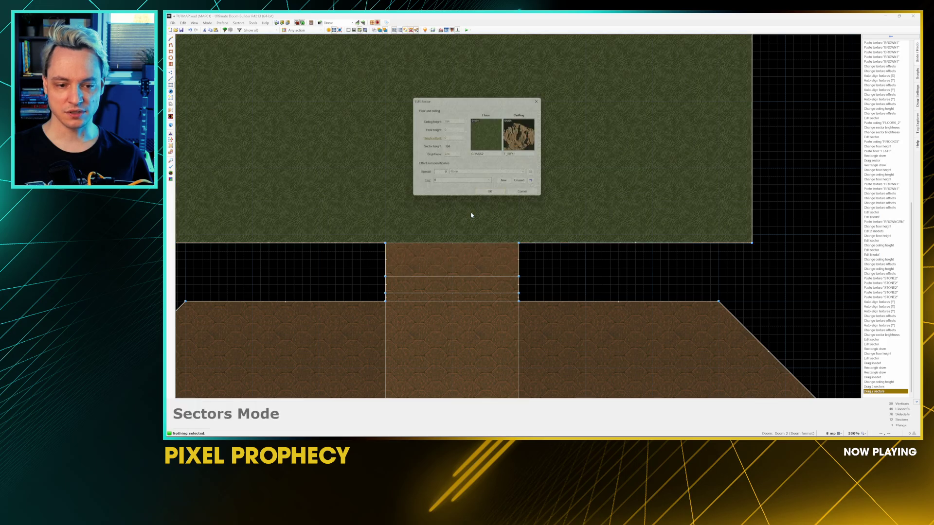
key("Escape")
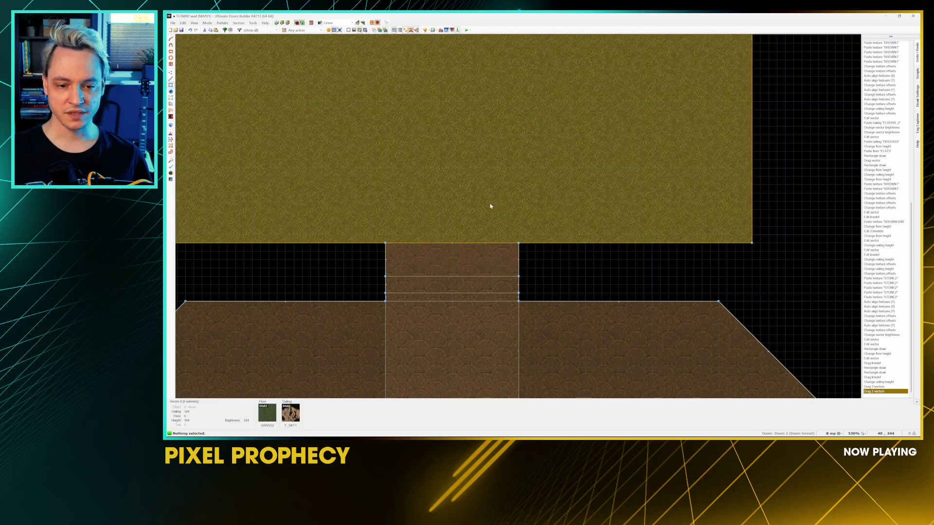
Step: Move only the grass area south to narrow the northernmost passage section to about 8 units deep, and view the doorway in 3D
left_click_drag(489, 204, 482, 222)
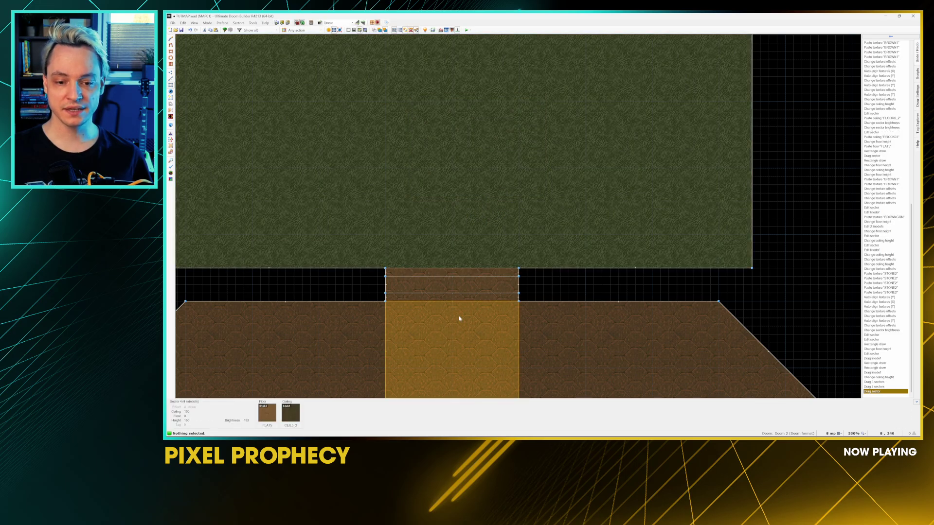
scroll(458, 314, "up", 5)
middle_click_drag(527, 285, 542, 278)
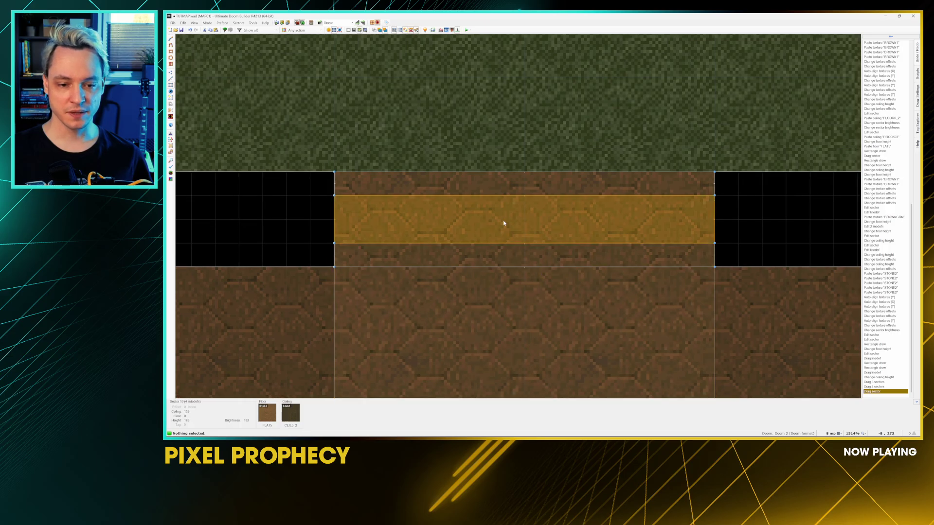
key("w")
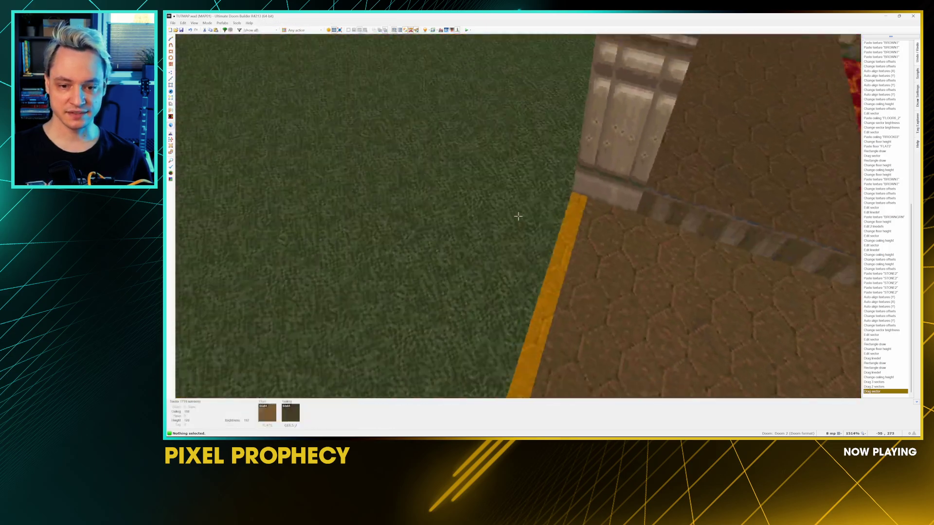
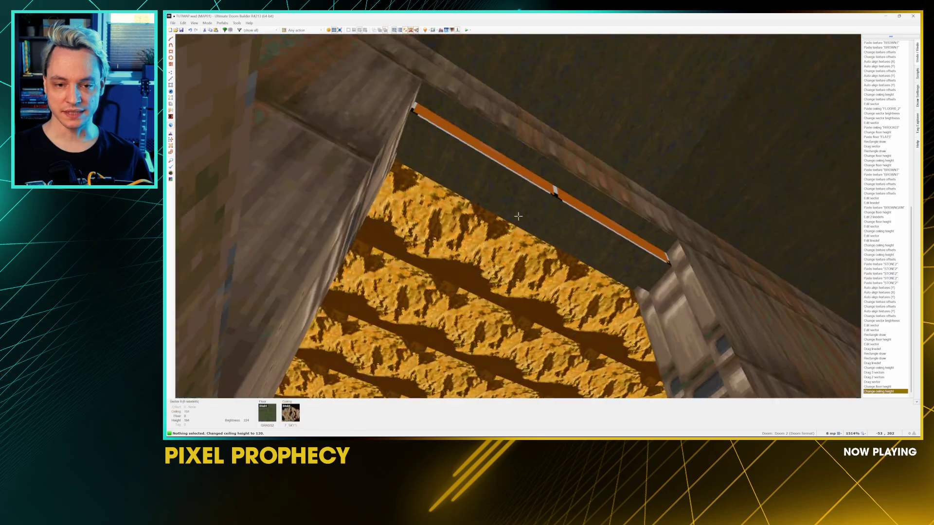
Step: Lower the grass area's sky ceiling to 136 and apply the LITE5 texture to the southern strip of the doorway's west jamb
scroll(517, 217, "down", 3)
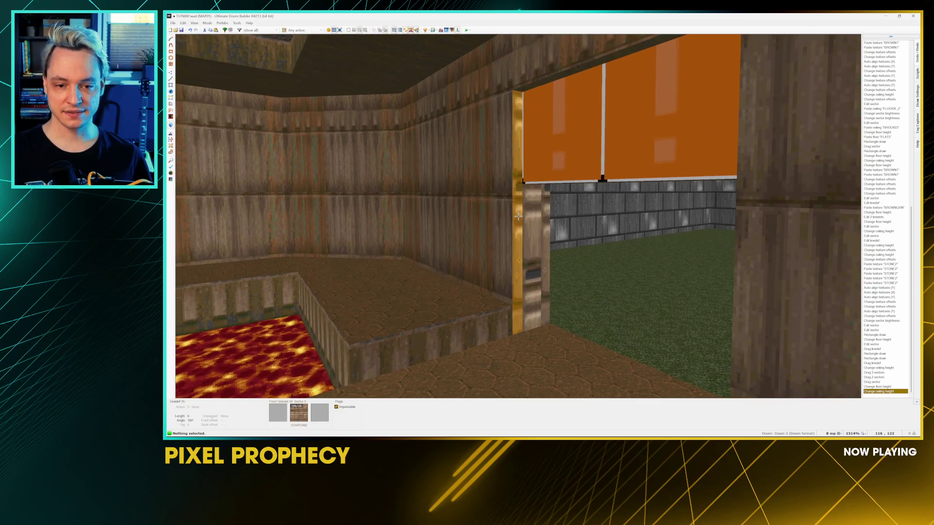
right_click(518, 217)
left_click(561, 98)
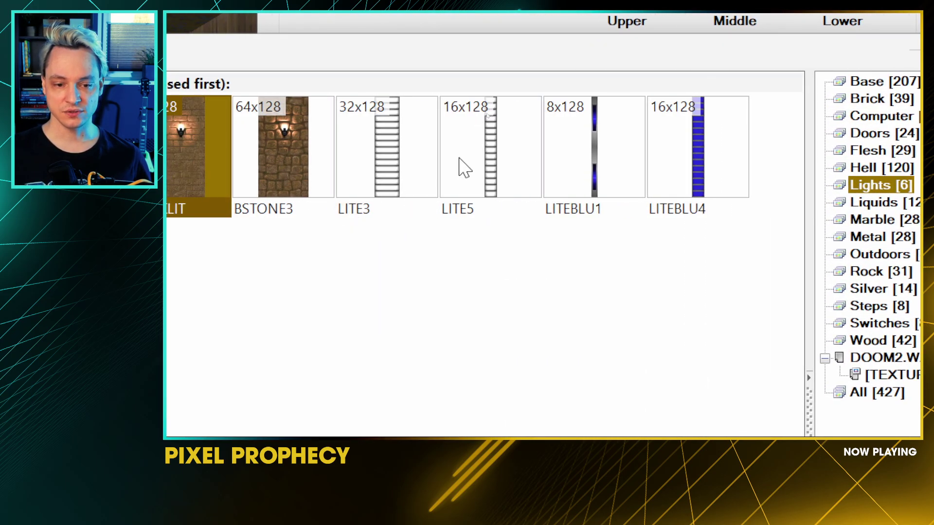
double_click(464, 168)
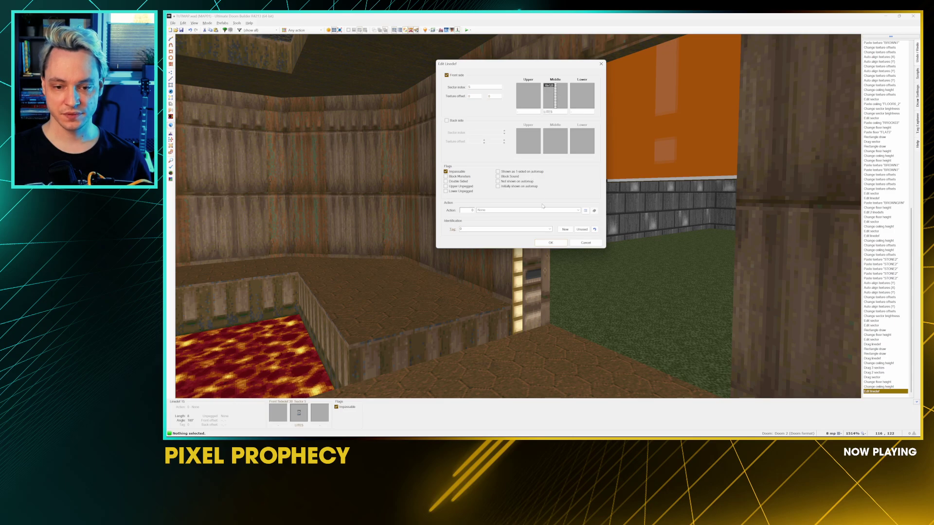
left_click(548, 244)
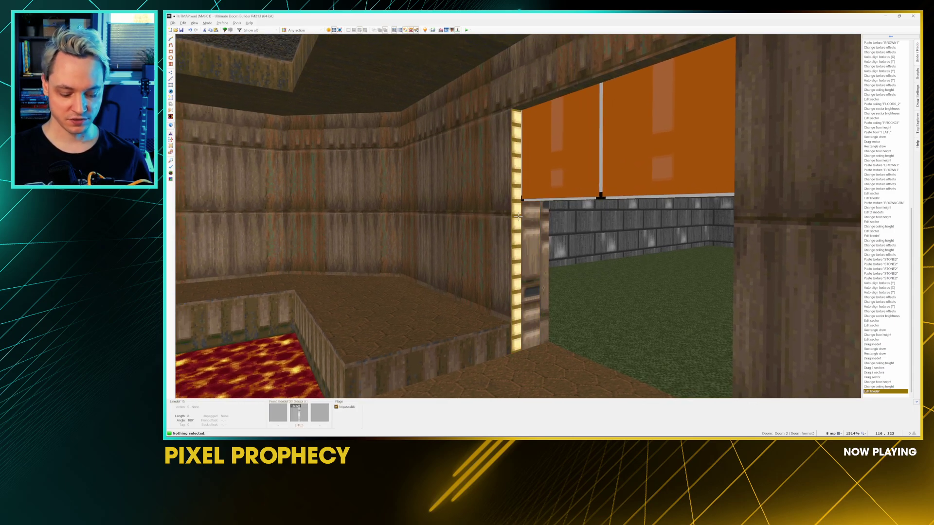
Step: Copy LITE5 onto the northern strip of the doorway's west jamb, reset its offsets and auto-align it horizontally
key("ctrl+c")
key("w")
key("ctrl+v")
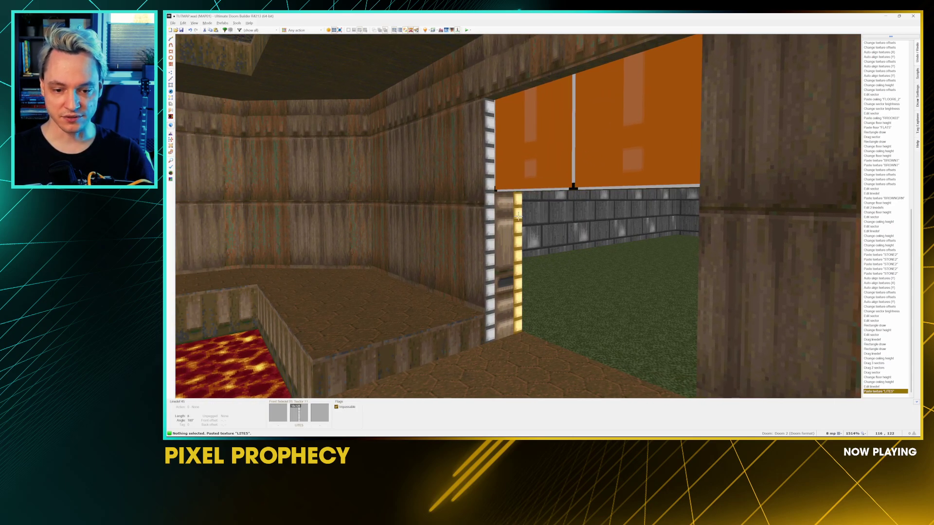
key("r")
key("a")
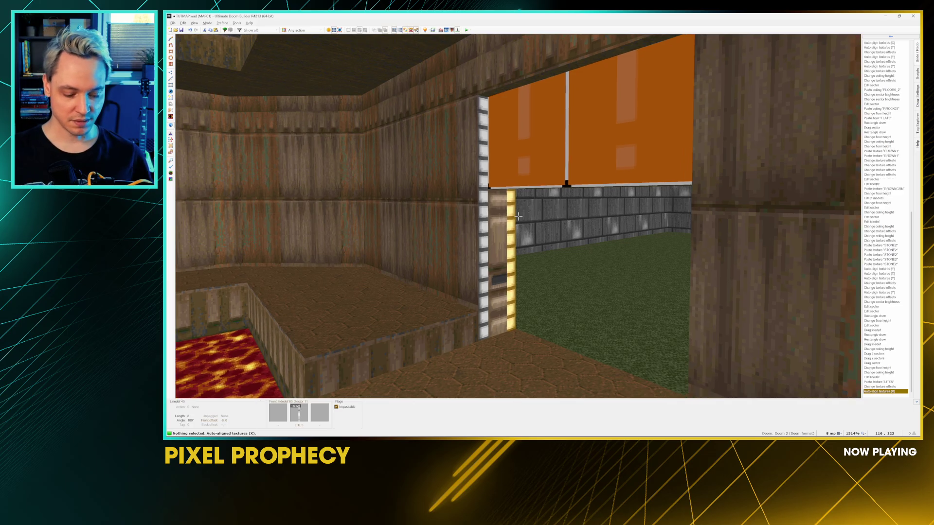
Step: Apply LITE5 to both outer strips of the doorway's east jamb, with the northern strip's texture offsets set to 0, 0
key("ctrl+v")
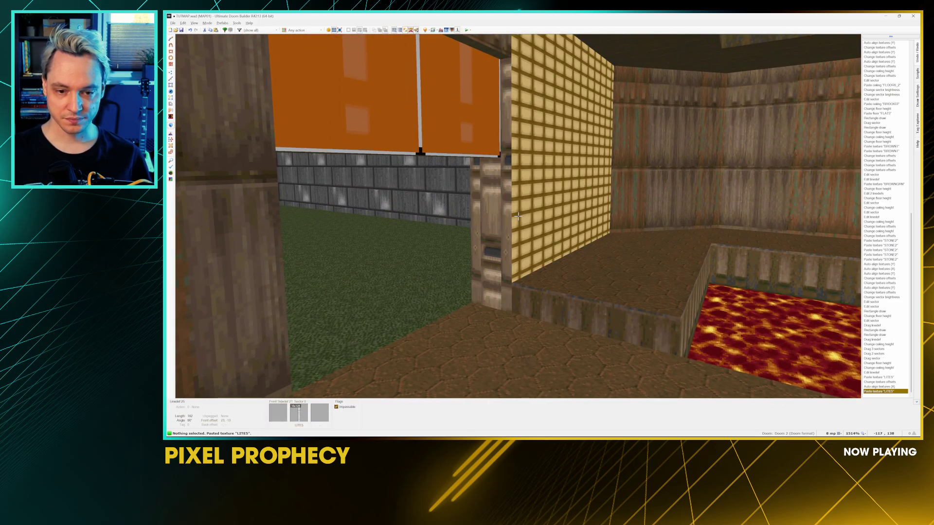
key("ctrl+z")
key("ctrl+v")
key("ctrl+v")
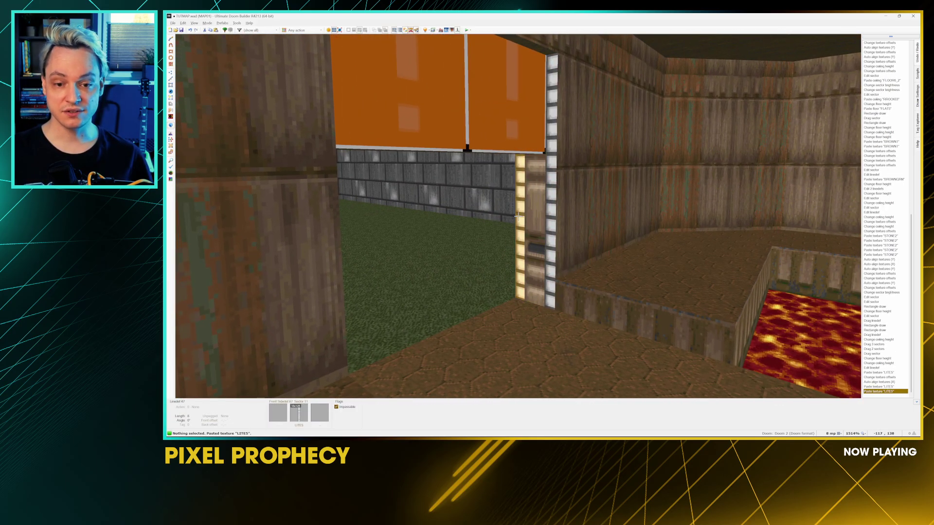
key("shift+Left")
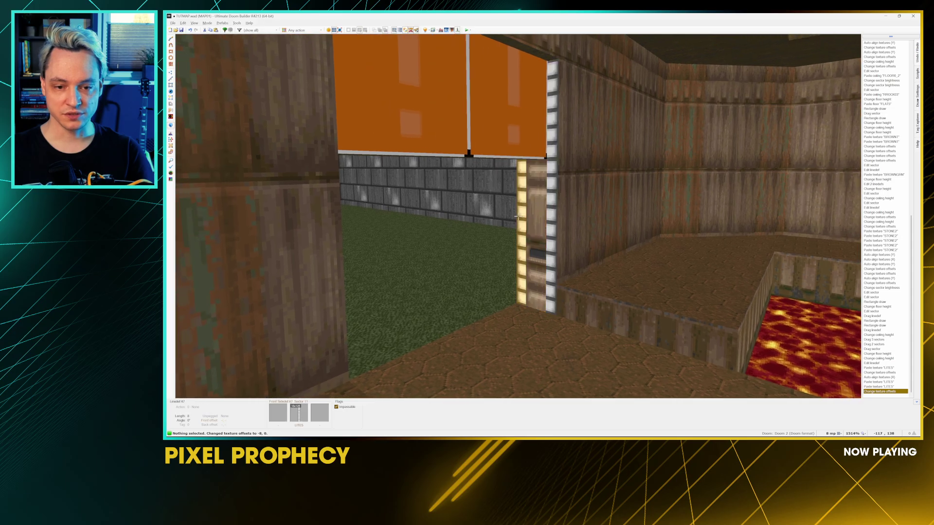
key("shift+Right")
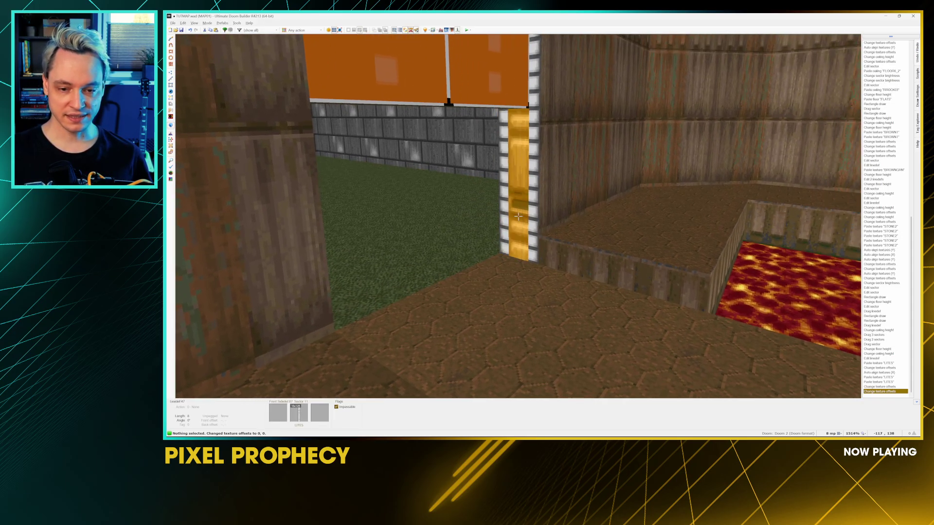
Step: Apply the DOORTRAK texture to the middle section of the doorway's east jamb
right_click(517, 217)
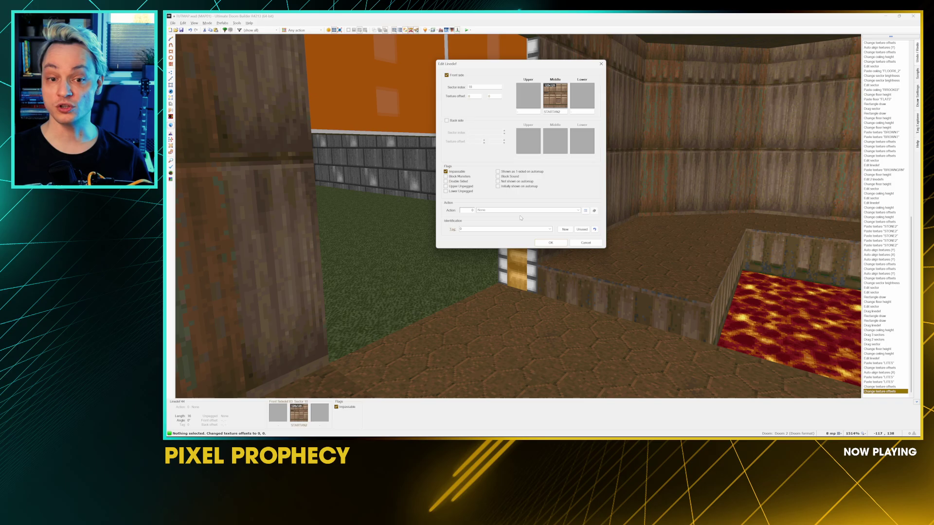
left_click(554, 103)
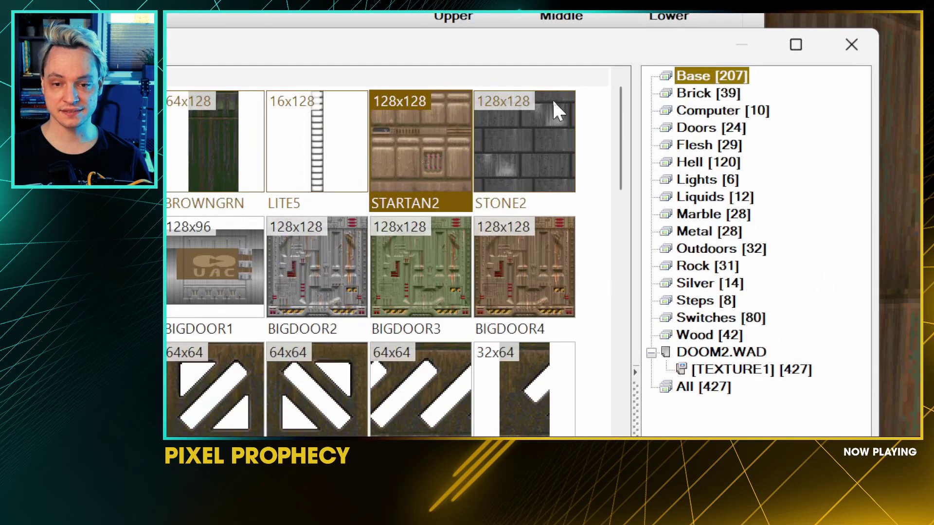
left_click(715, 128)
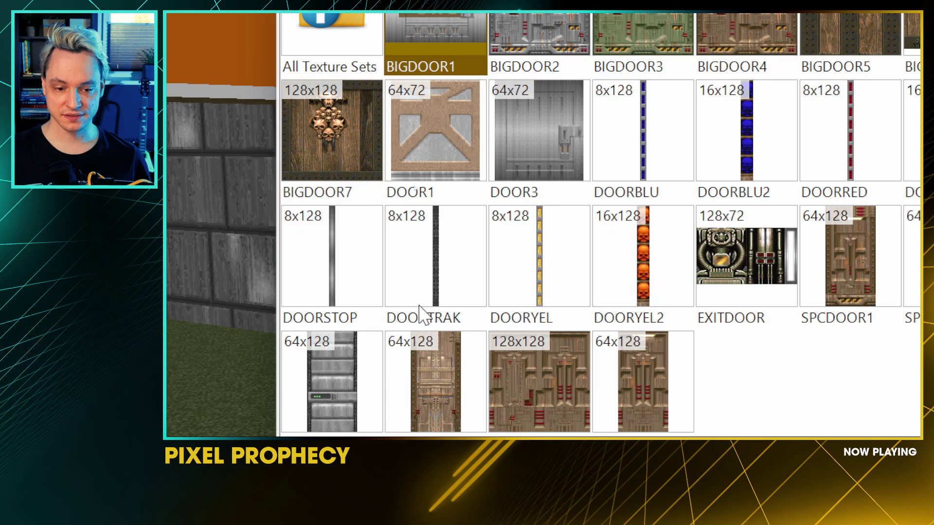
left_click(460, 351)
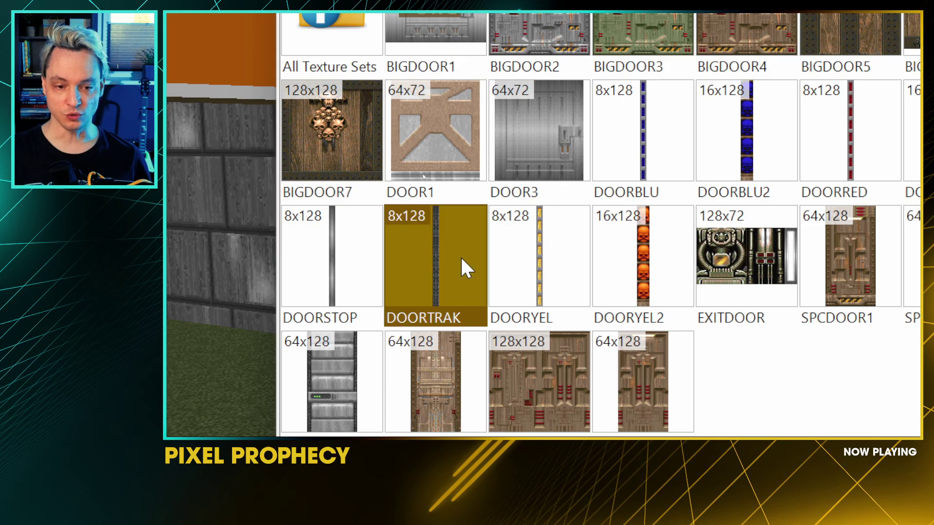
double_click(460, 352)
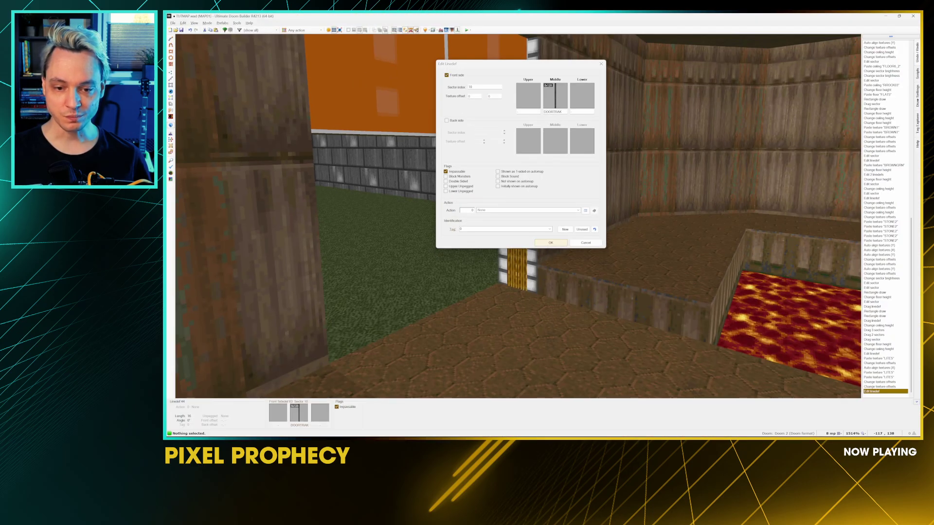
key("Return")
Step: Copy the DOORTRAK texture onto the middle section of the doorway's west jamb
key("ctrl+c")
key("w")
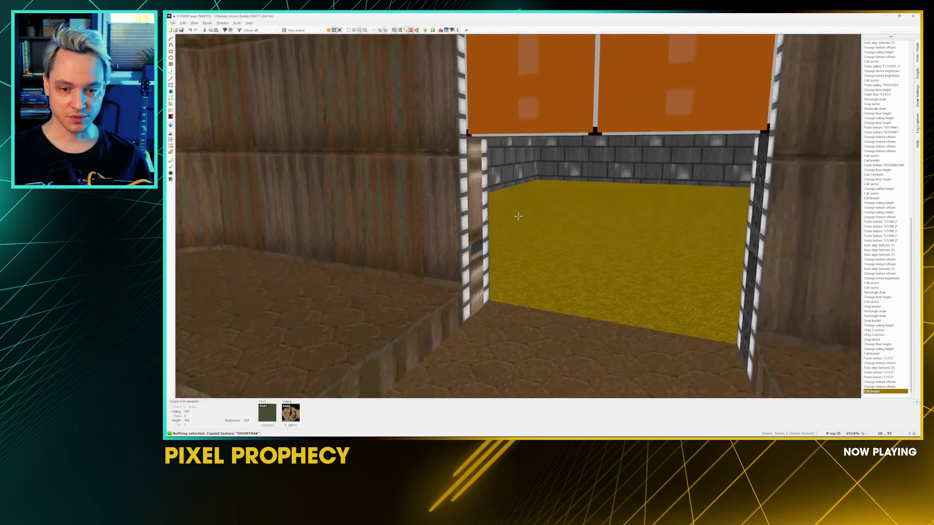
key("ctrl+v")
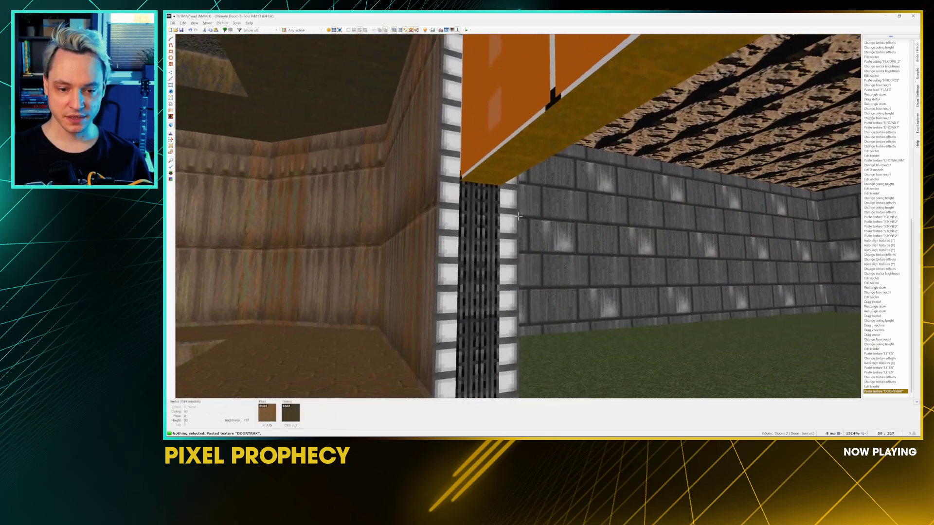
Step: Test moving the middle door section's ceiling down to 72, and raise it to 104
key("s")
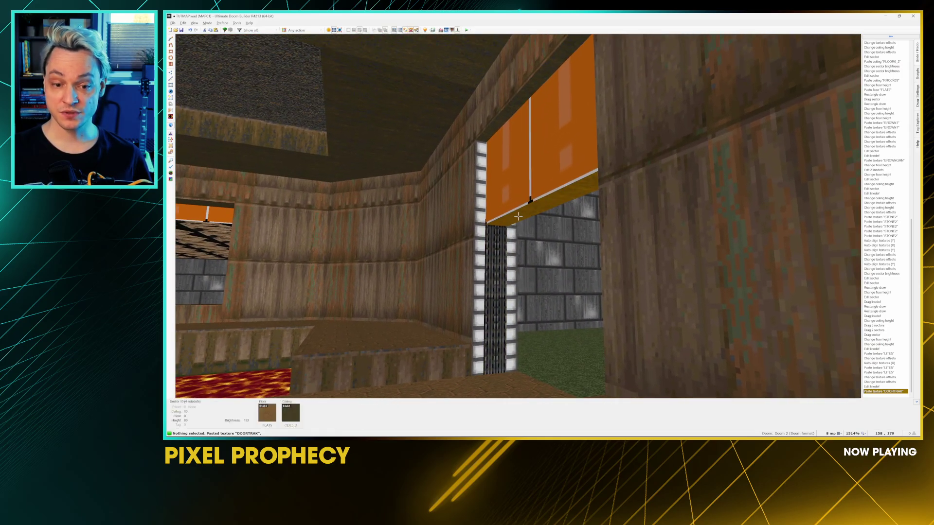
scroll(518, 216, "down", 1)
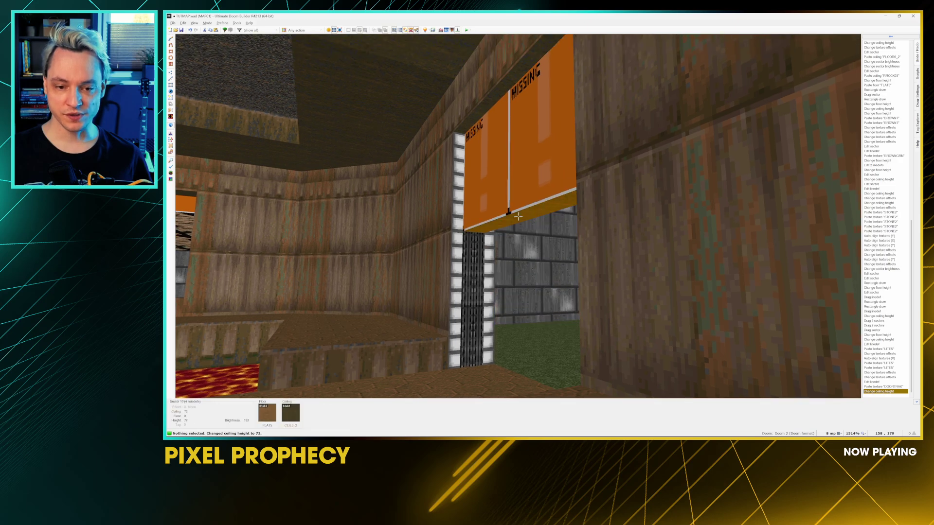
scroll(517, 216, "up", 3)
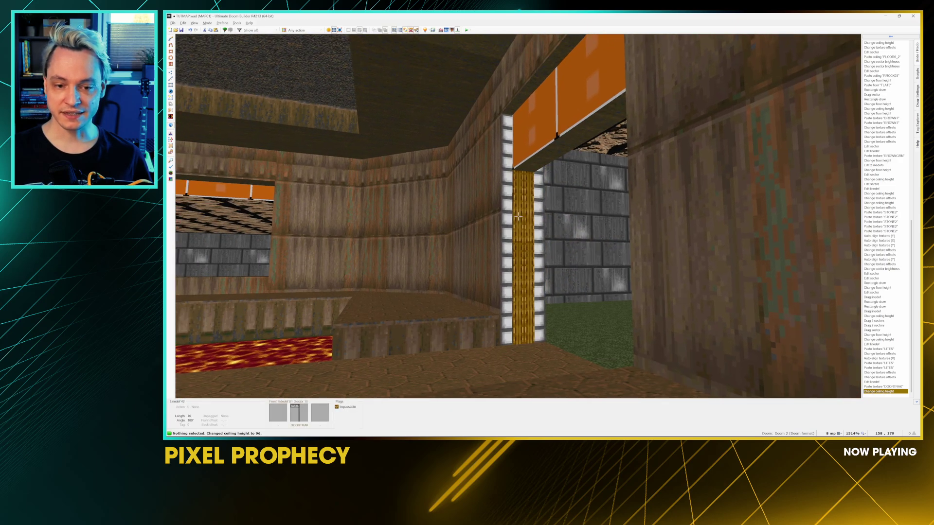
scroll(517, 216, "up", 1)
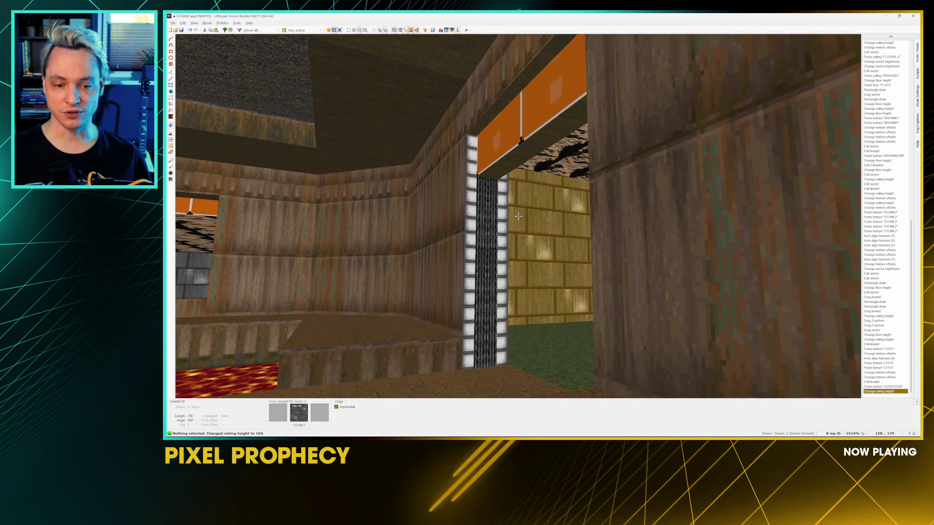
key("w")
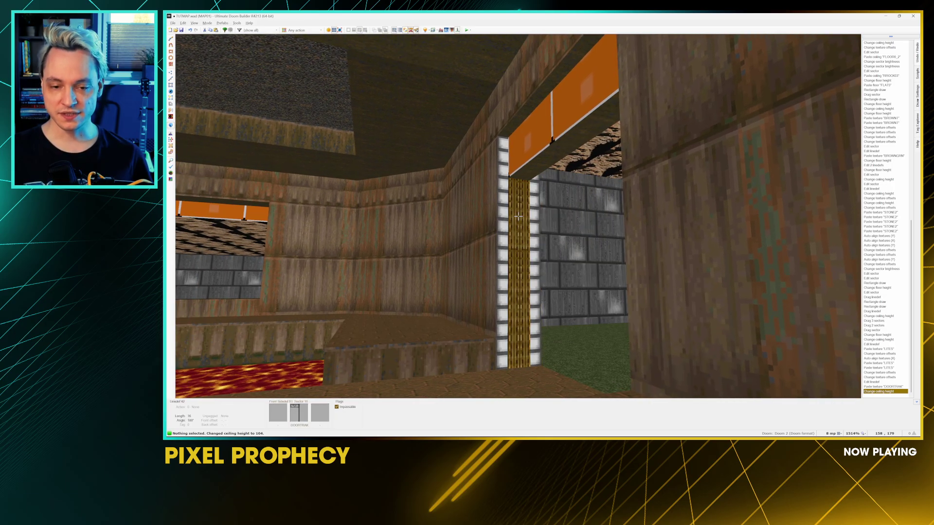
key("w")
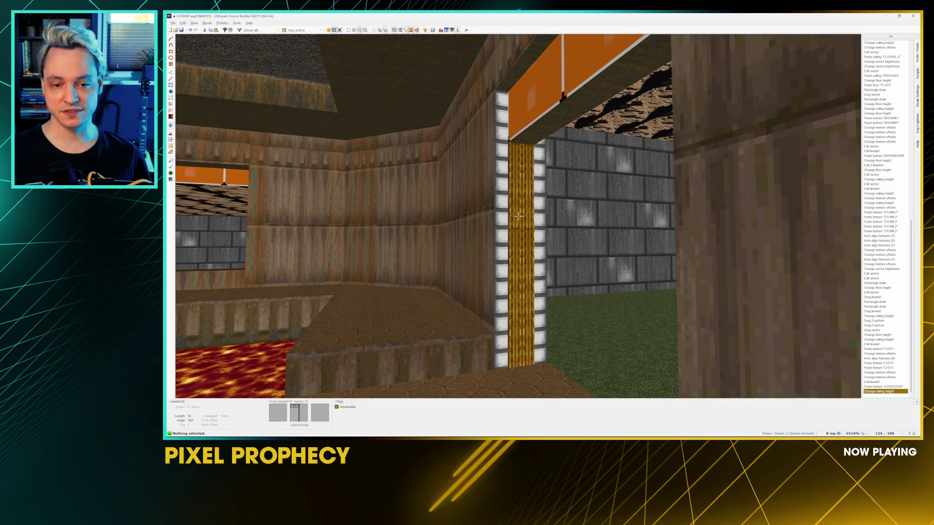
Step: Enable the Lower Unpegged flag on the west jamb's DOORTRAK linedef
right_click(518, 216)
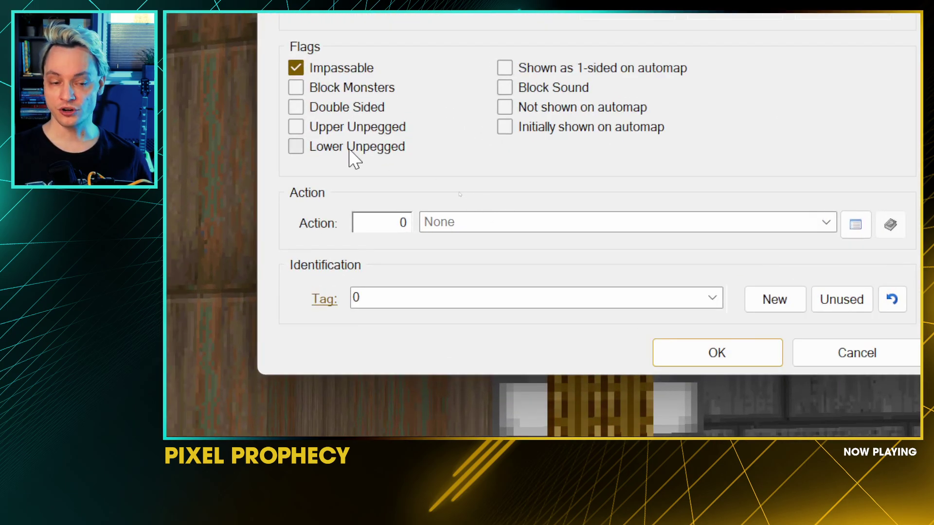
left_click(354, 158)
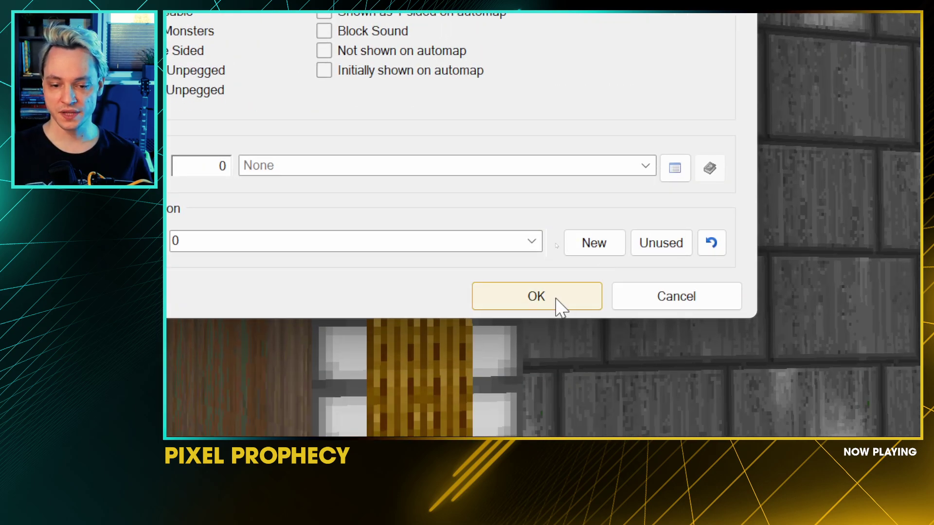
left_click(734, 357)
key("s")
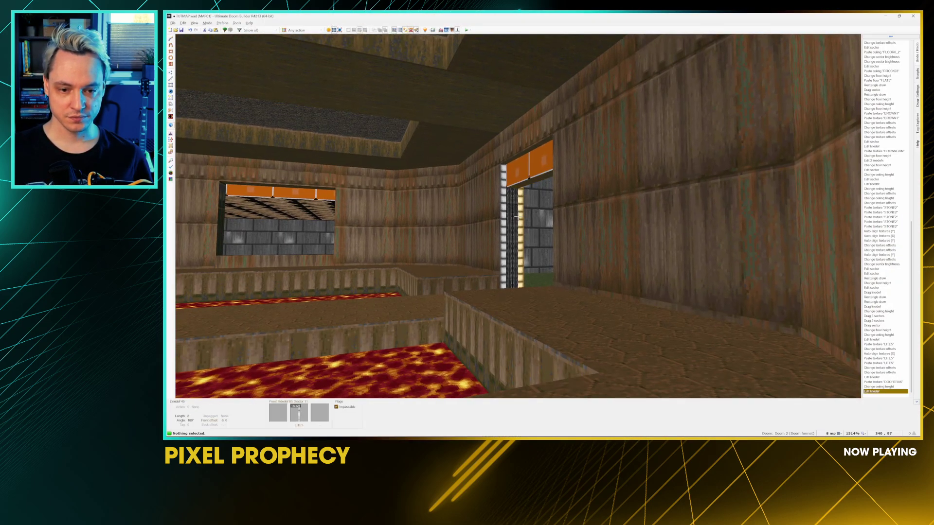
Step: Lower the door section's ceiling to test the west track texture, and return it to 104
key("w")
key("s")
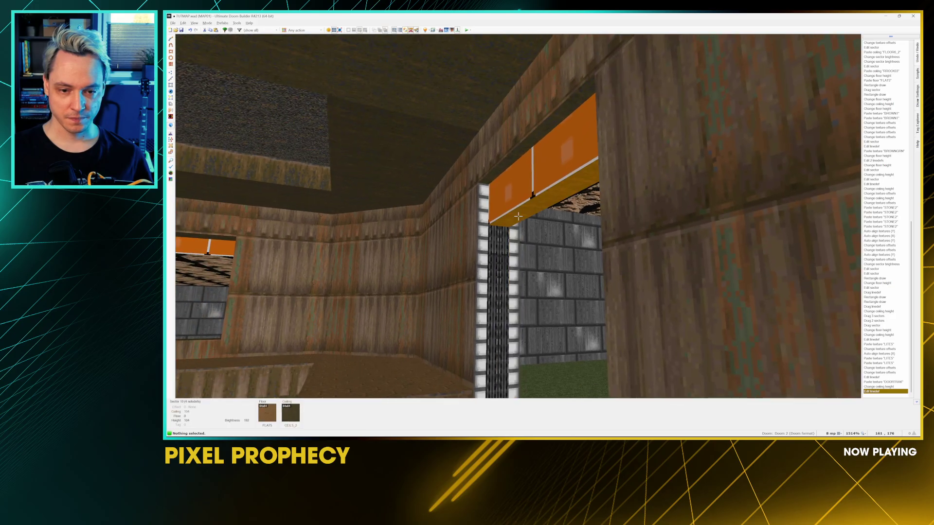
scroll(518, 217, "down", 1)
scroll(517, 216, "up", 1)
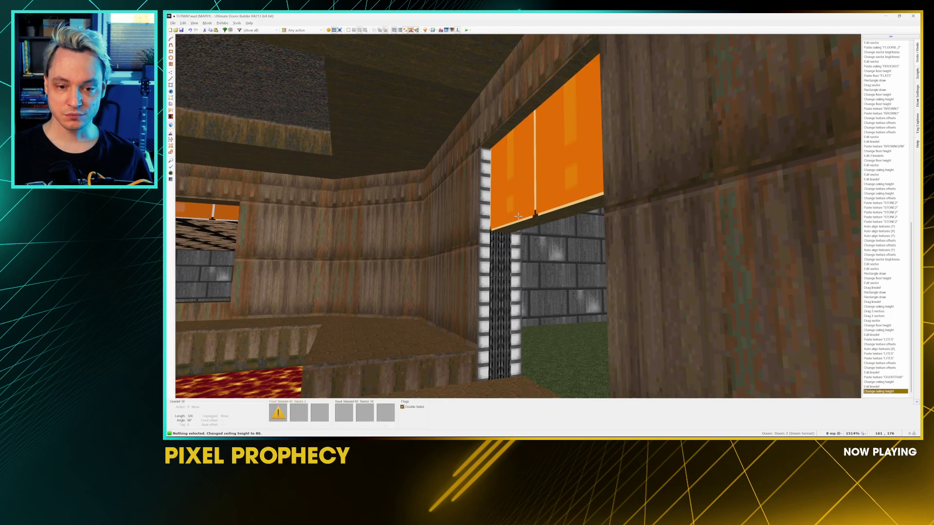
scroll(518, 216, "up", 1)
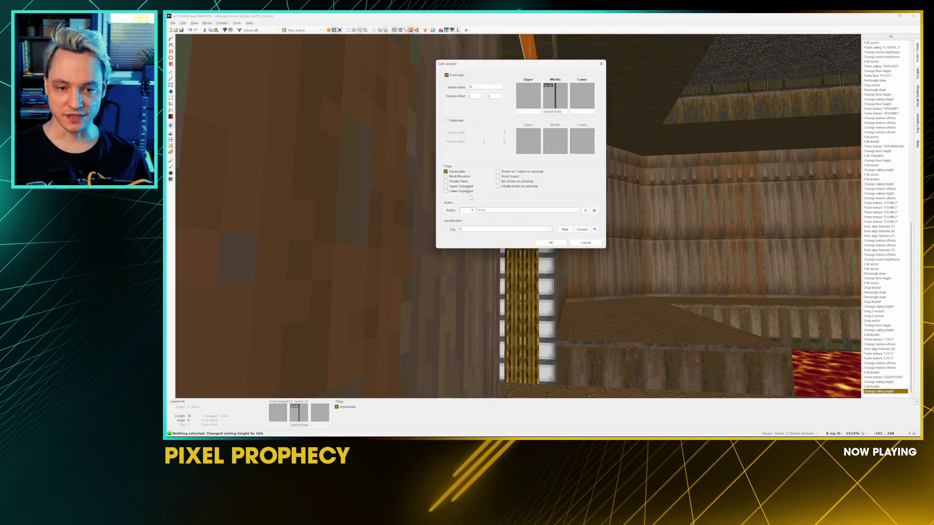
Step: Enable the Lower Unpegged flag on the east jamb's DOORTRAK linedef
left_click(466, 187)
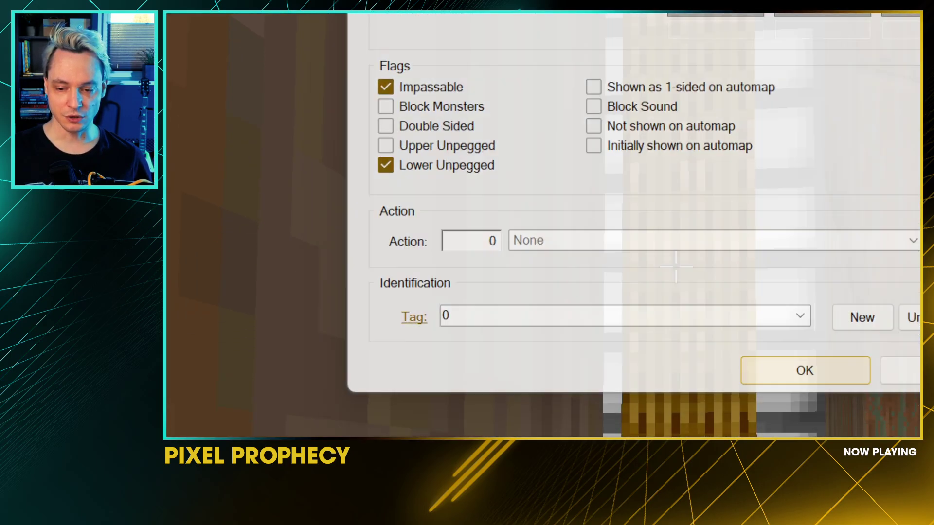
left_click(805, 414)
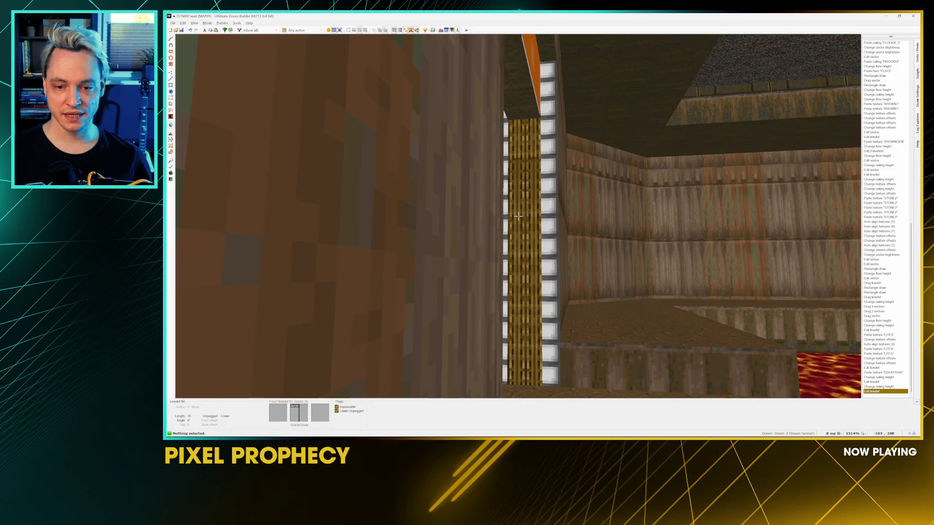
key("f")
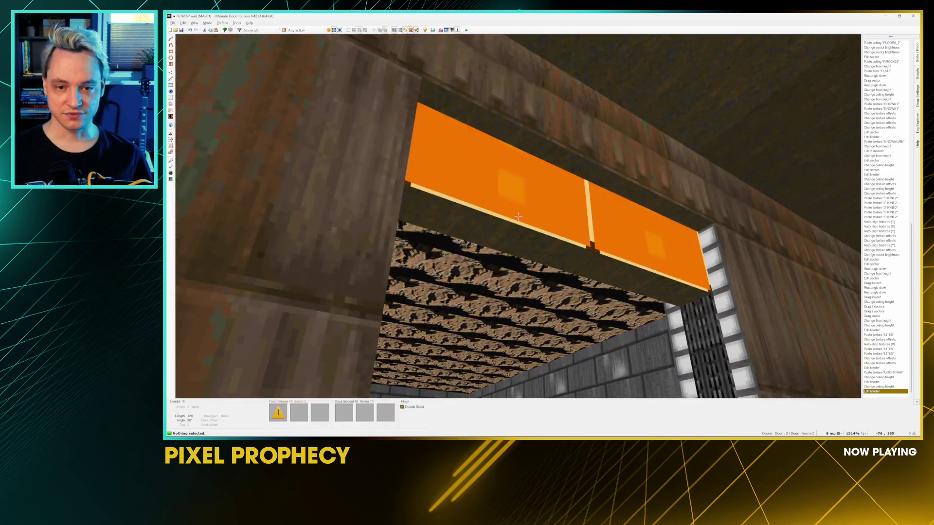
Step: Set the middle door section's ceiling flat to CEIL5_1
key("e")
right_click(518, 216)
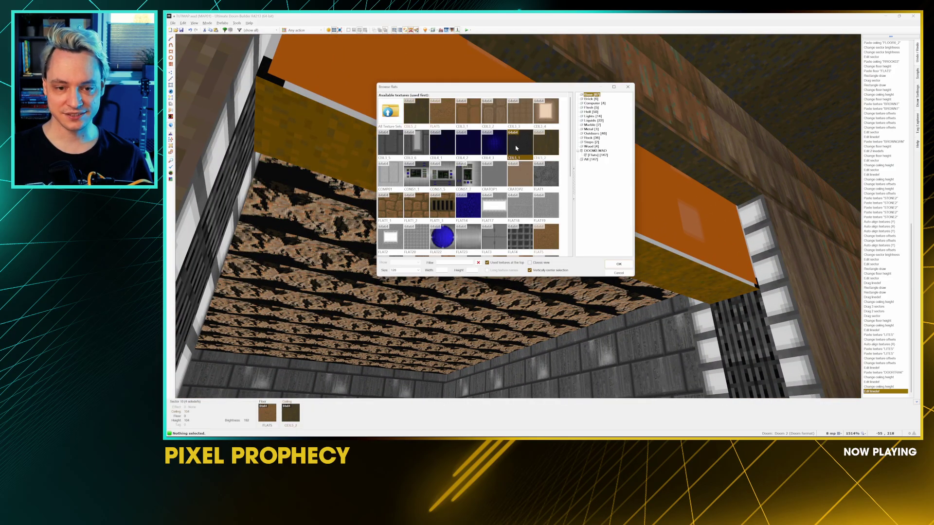
left_click(608, 263)
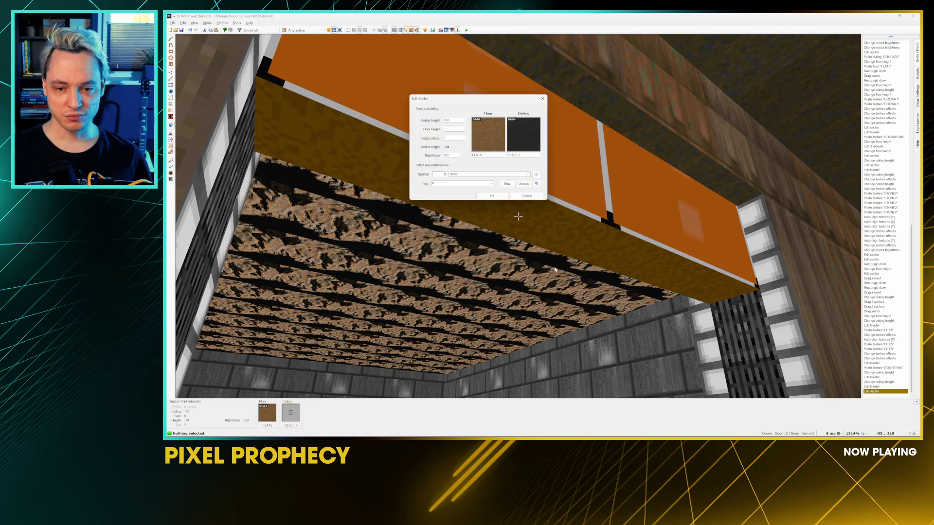
left_click(491, 194)
Step: Set the middle door section's floor flat to CEIL5_1
key("d")
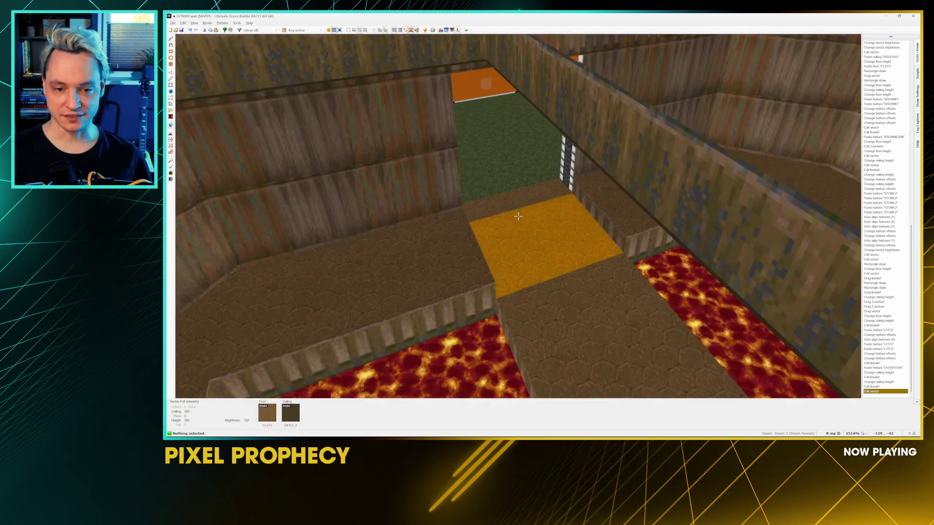
key("e")
key("w")
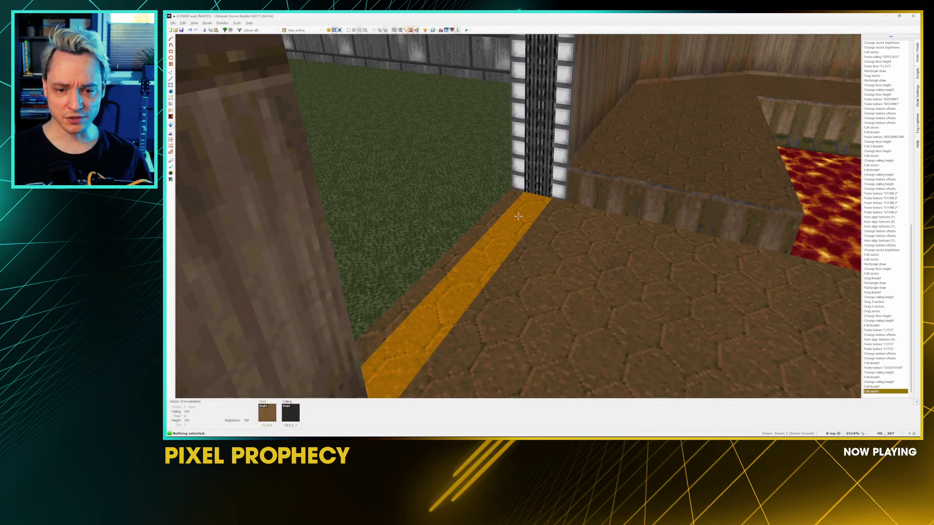
right_click(518, 217)
left_click(496, 138)
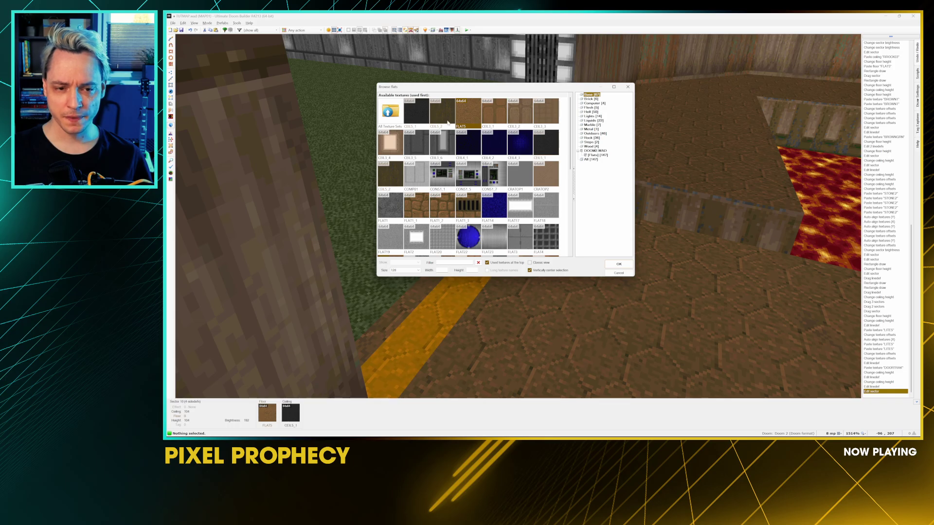
double_click(416, 113)
left_click(499, 196)
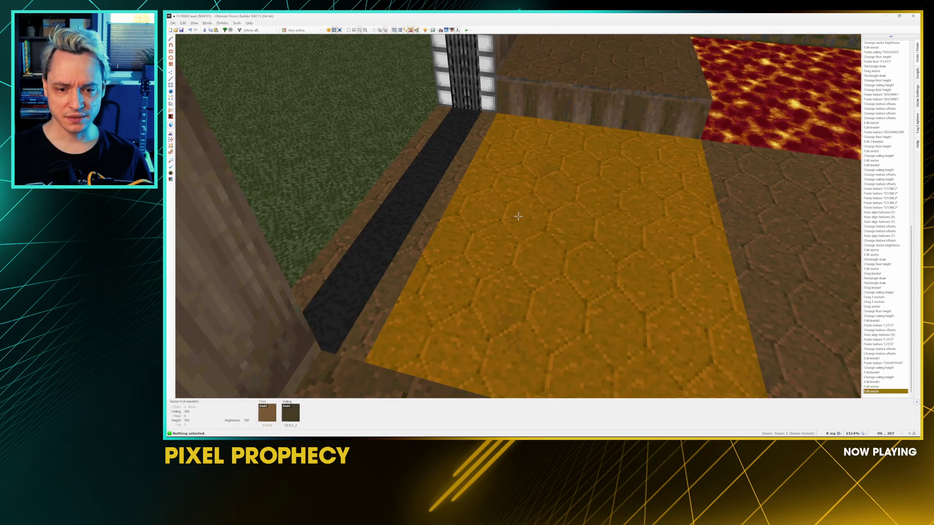
Step: Assign the BIGDOOR4 texture from the Doors set to the missing upper texture on the door's lava-room face
key("w")
key("d")
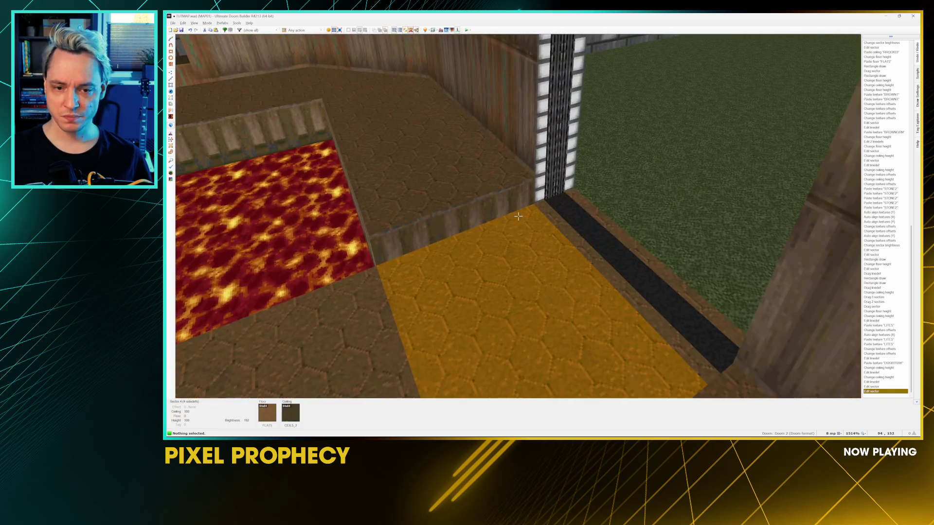
key("a")
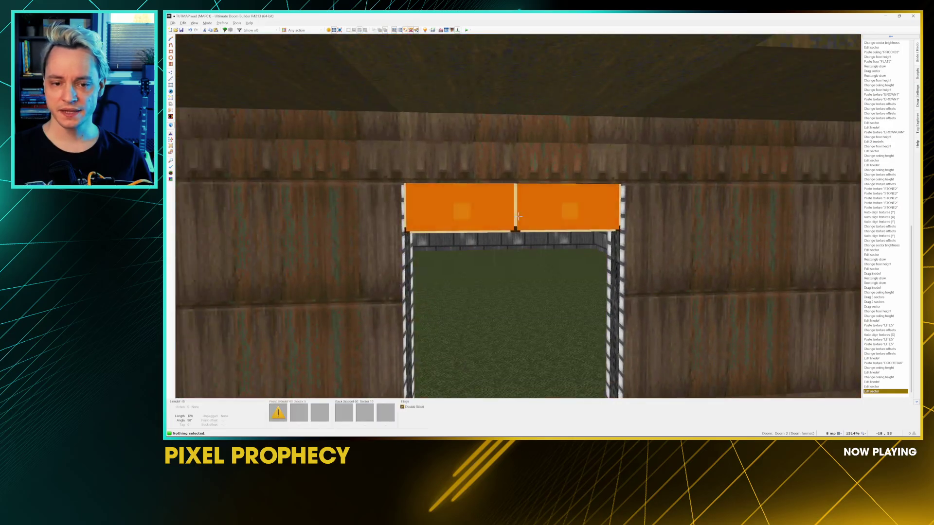
key("w")
key("s")
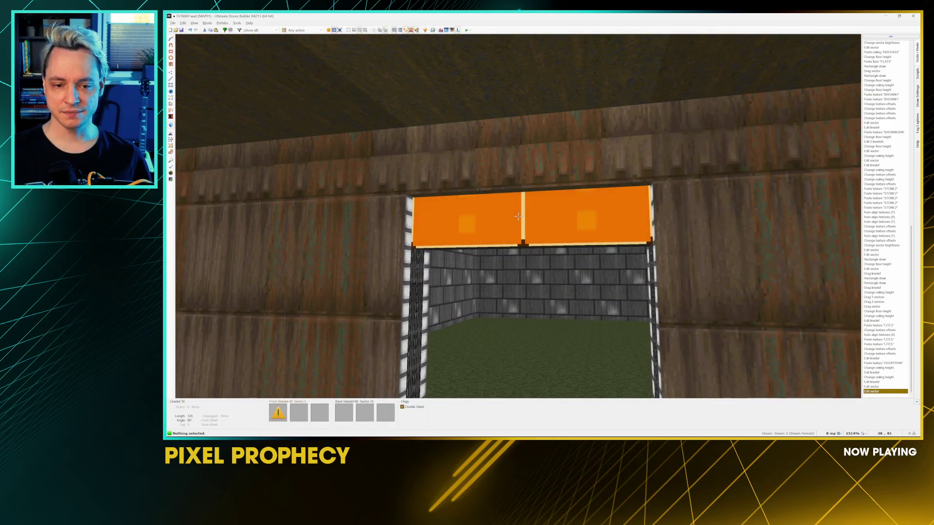
right_click(518, 216)
left_click(534, 108)
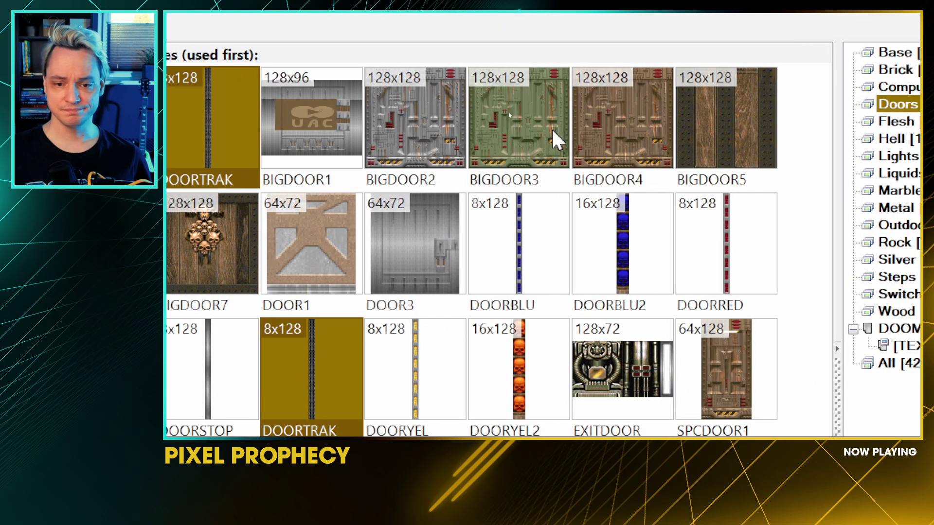
left_click(603, 119)
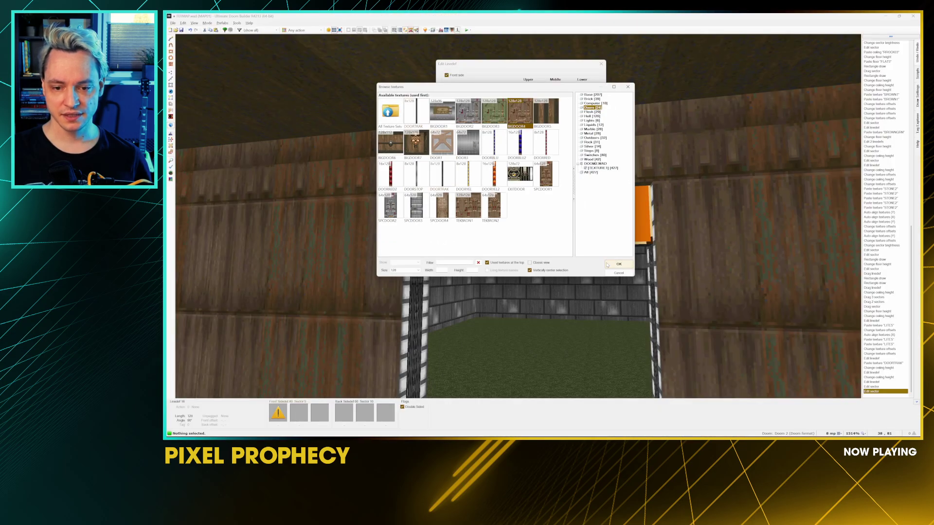
left_click(606, 265)
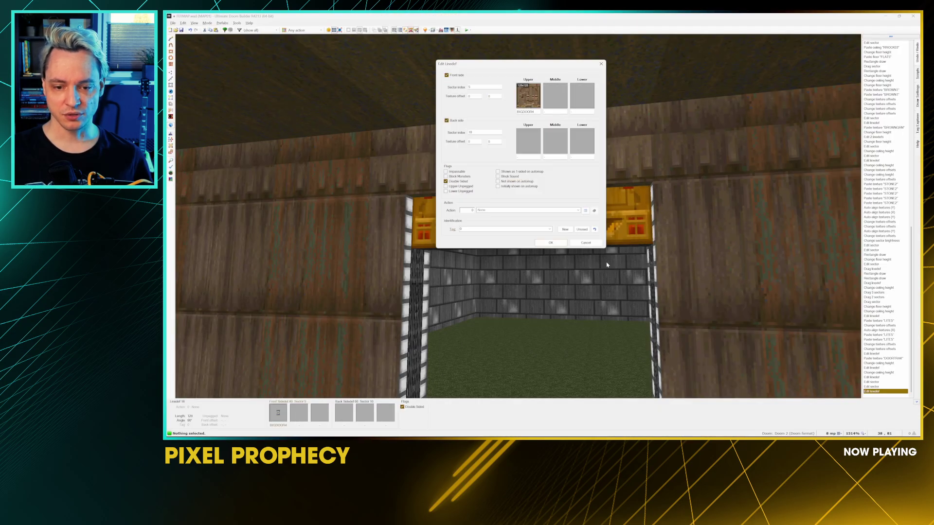
left_click(554, 244)
Step: Copy BIGDOOR4 onto the door's outdoor face and STONE2 from the outdoor wall onto the missing texture above the doorway
key("ctrl+c")
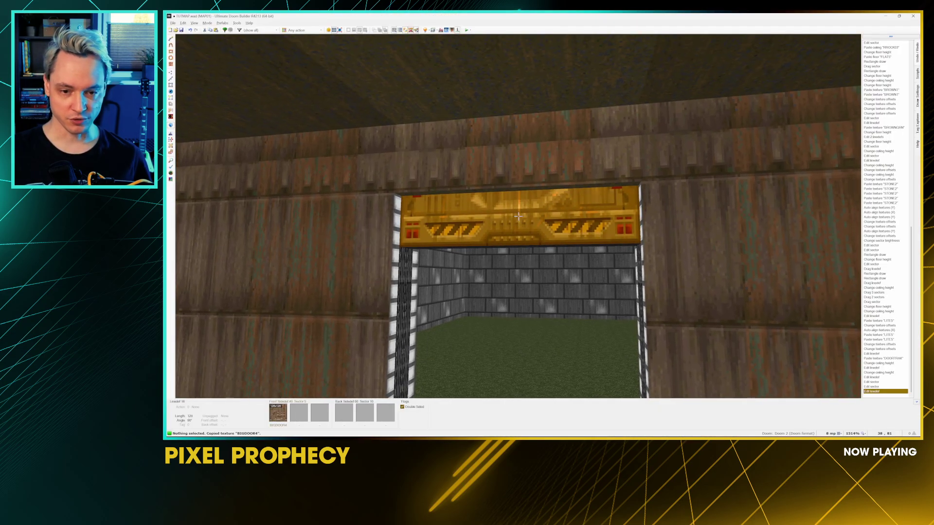
key("w")
key("ctrl+v")
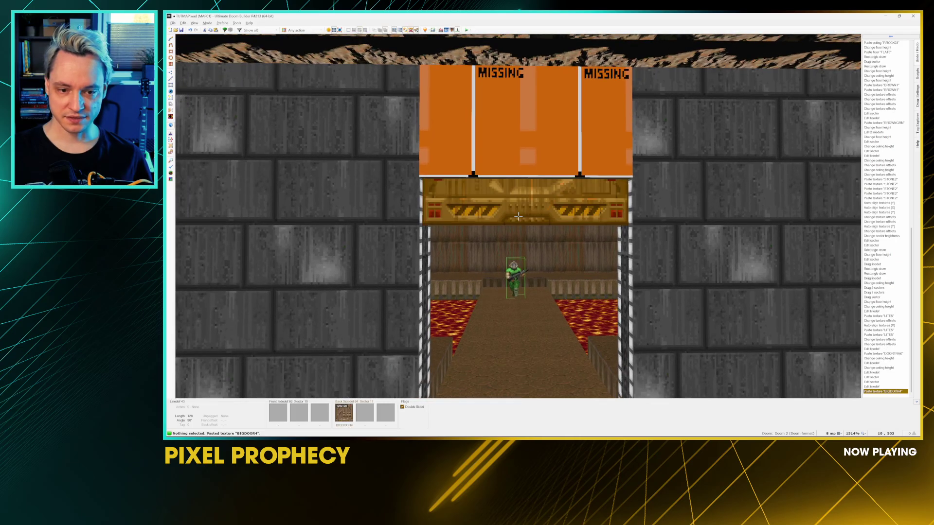
key("ctrl+c")
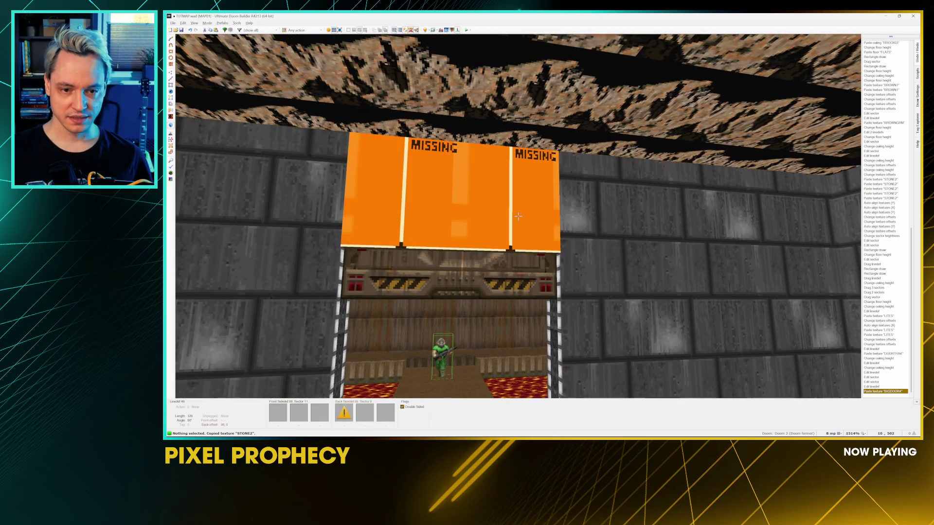
key("ctrl+v")
Step: Lower the middle door section's ceiling to 72 to preview how the door texture moves
key("s")
key("w")
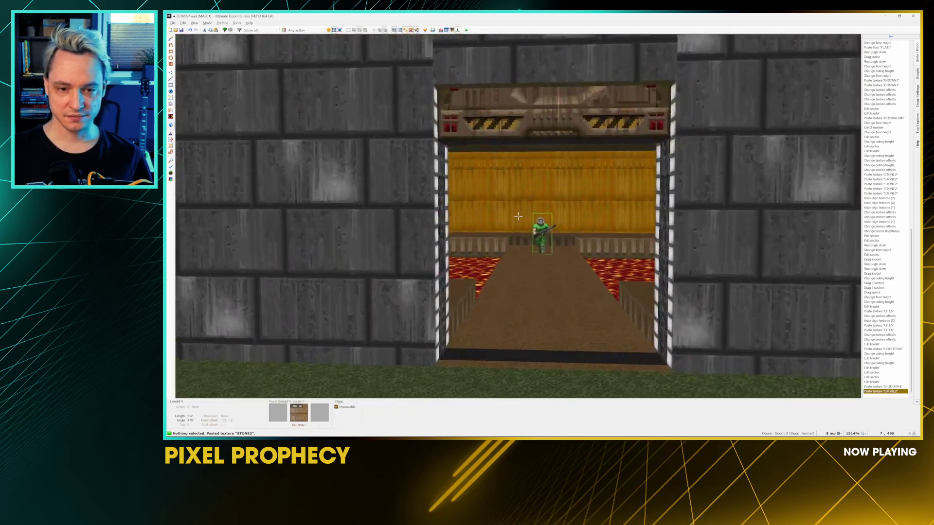
key("s")
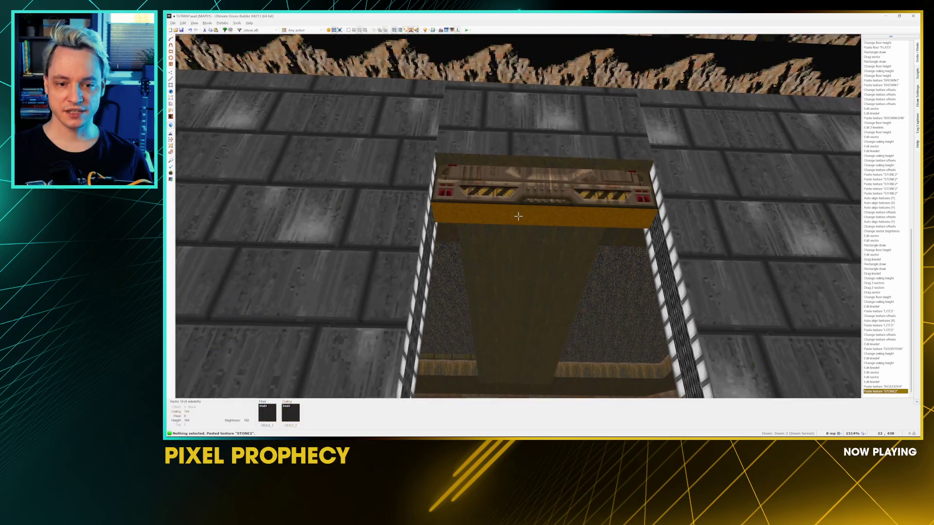
scroll(518, 217, "down", 1)
scroll(518, 216, "down", 1)
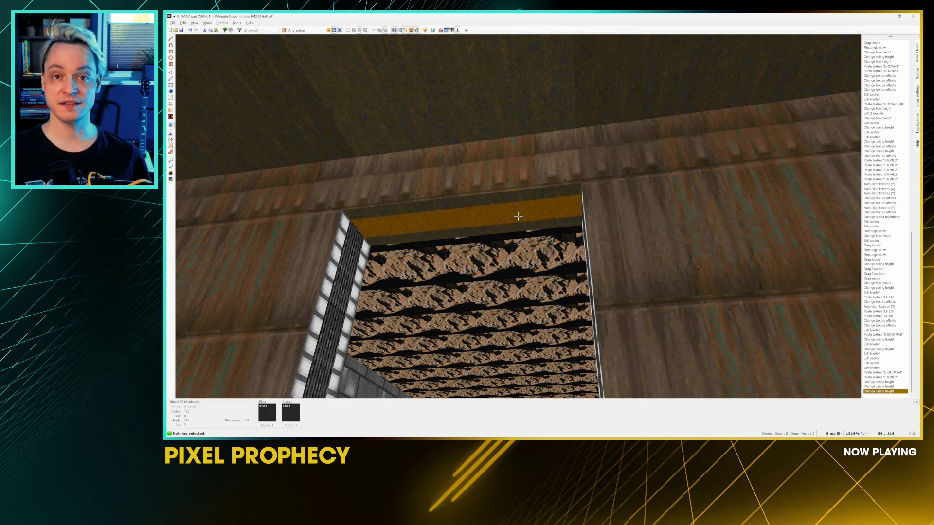
scroll(518, 216, "down", 3)
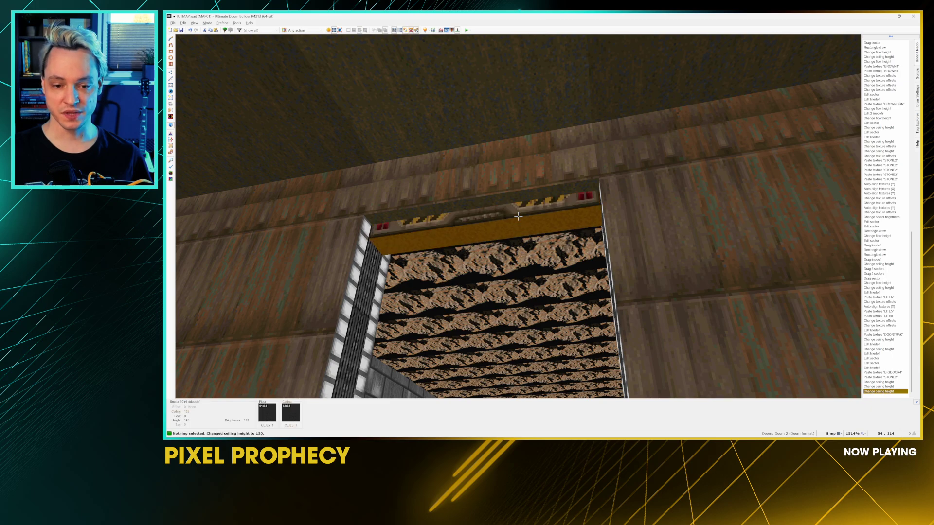
scroll(518, 216, "down", 2)
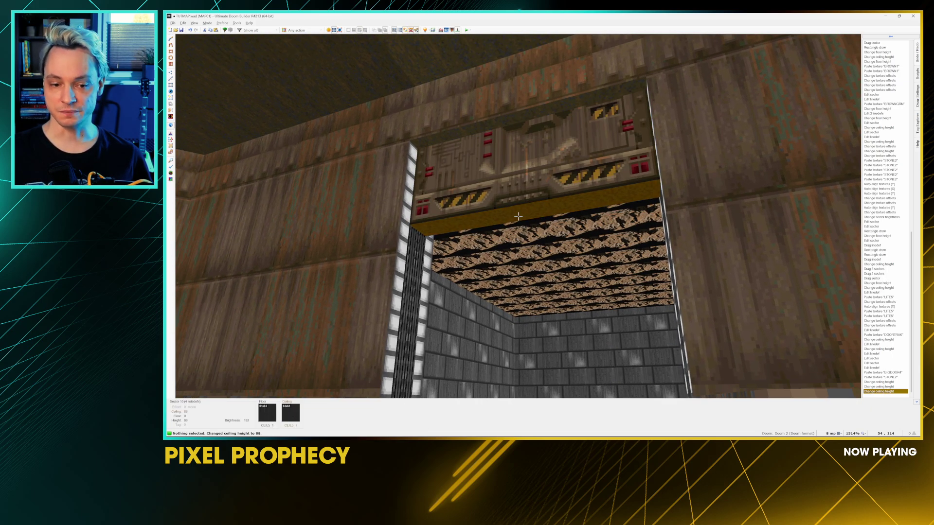
scroll(518, 216, "down", 1)
scroll(518, 216, "down", 1)
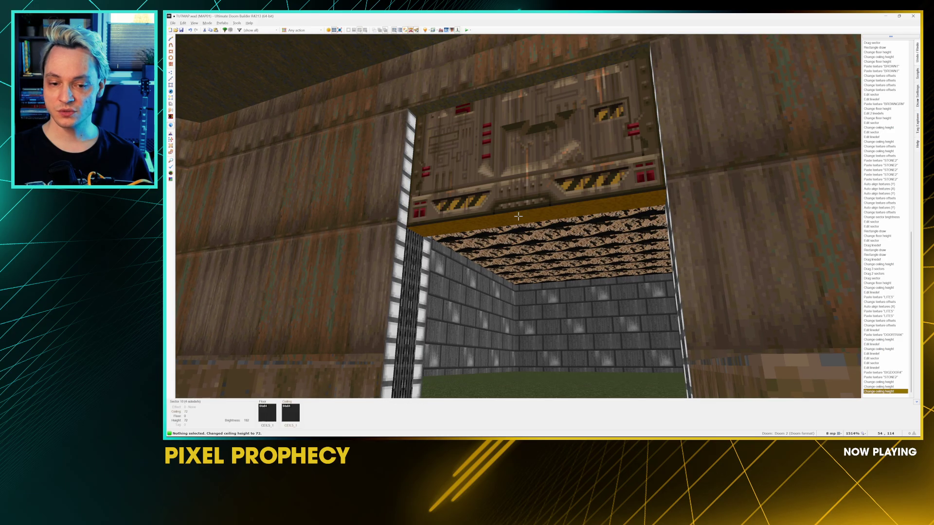
Step: Close the door by setting the middle door section's ceiling height to 0, and inspect it from the lava room
right_click(518, 216)
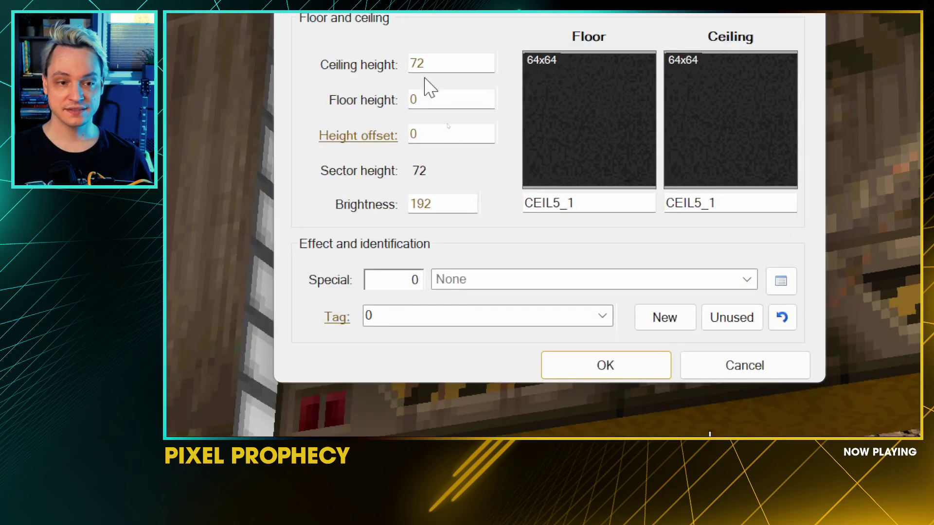
double_click(449, 121)
type("0")
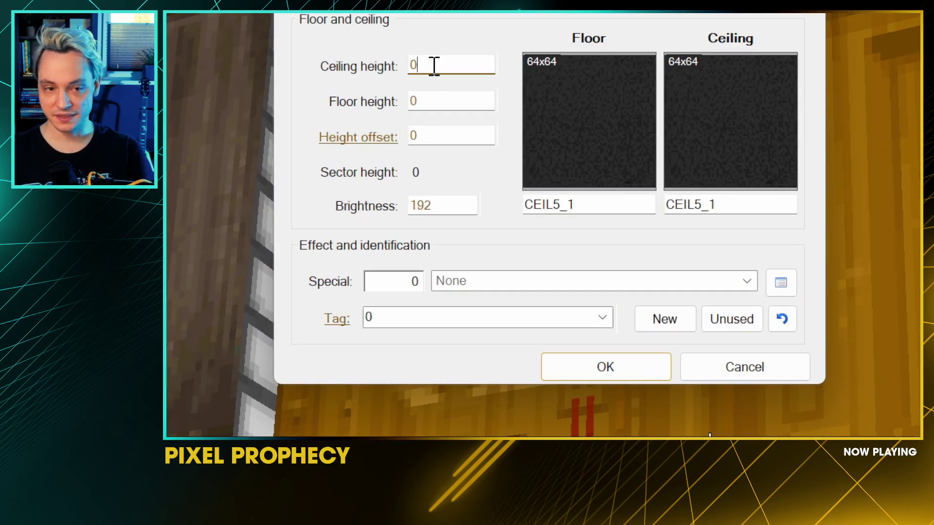
left_click(603, 362)
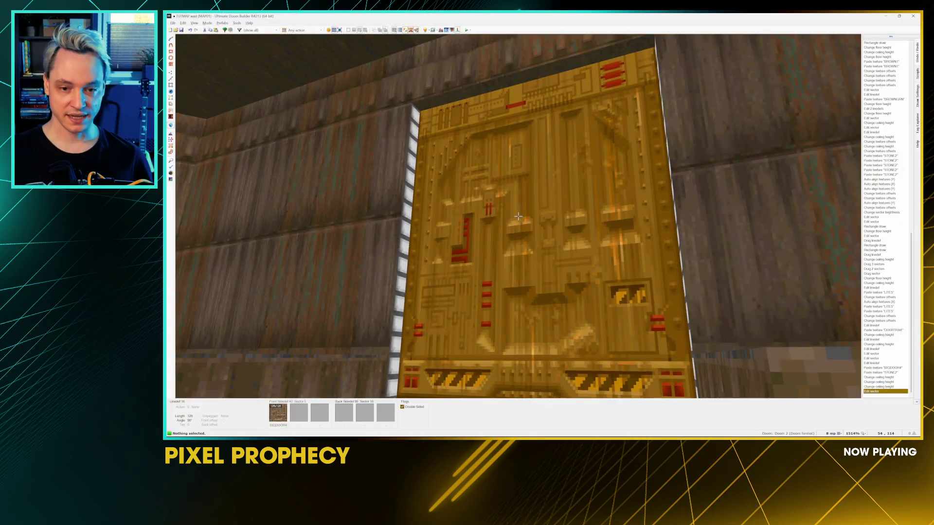
key("s")
key("w")
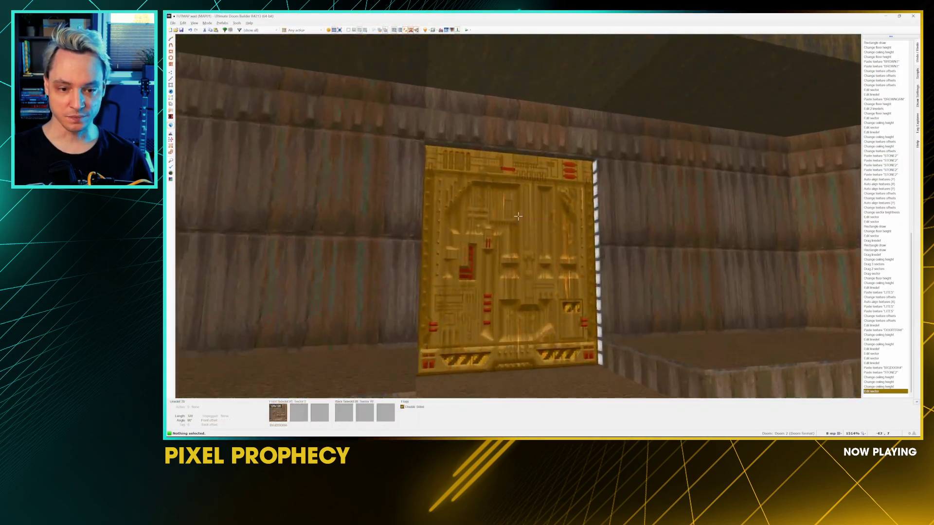
key("w")
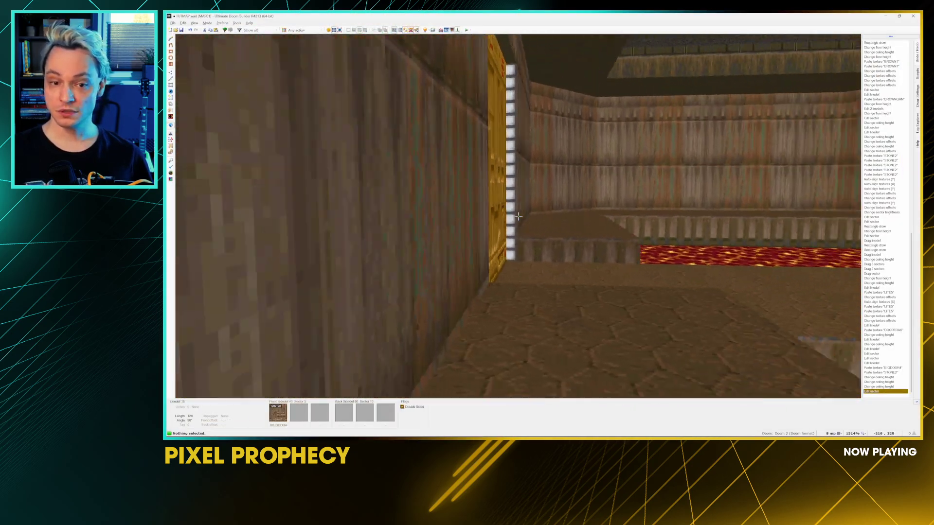
key("s")
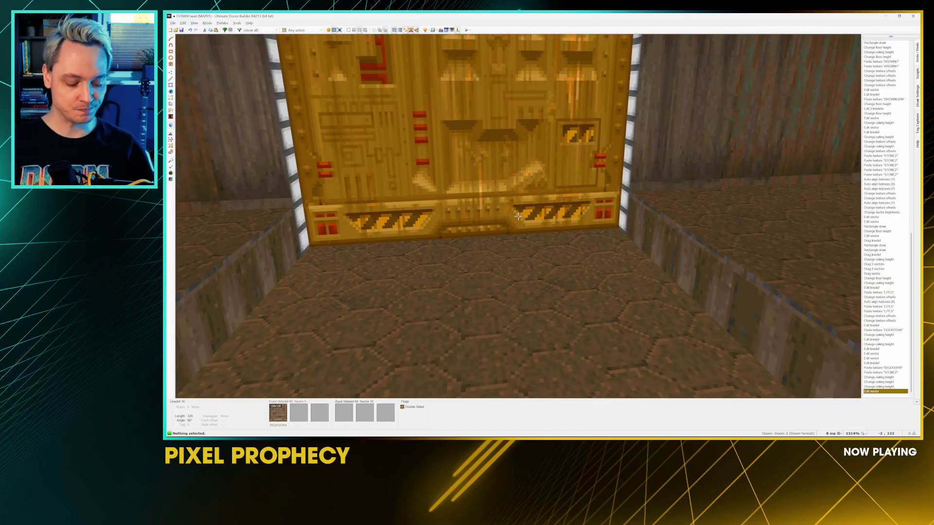
Step: Return to the 2D map in linedefs mode and flip the door's outdoor linedef so its front side faces the grass area
key("q")
scroll(507, 162, "down", 9)
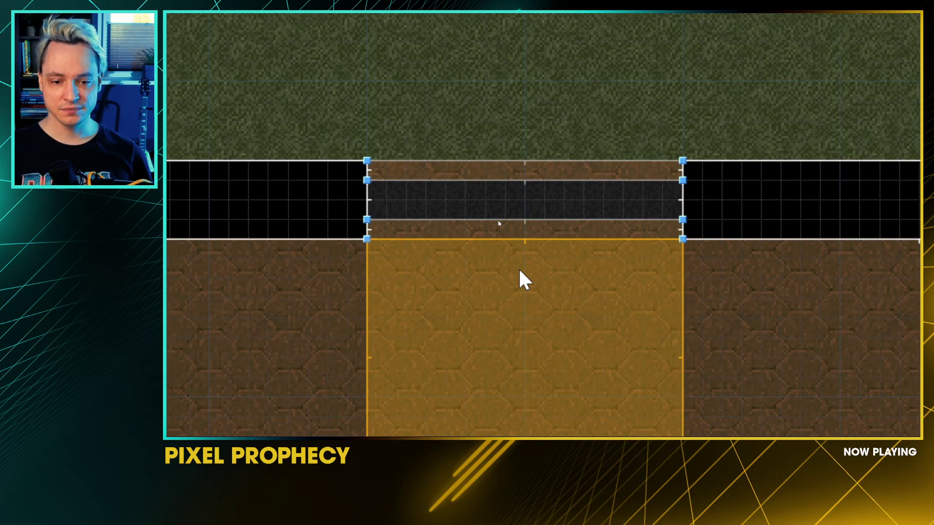
key("l")
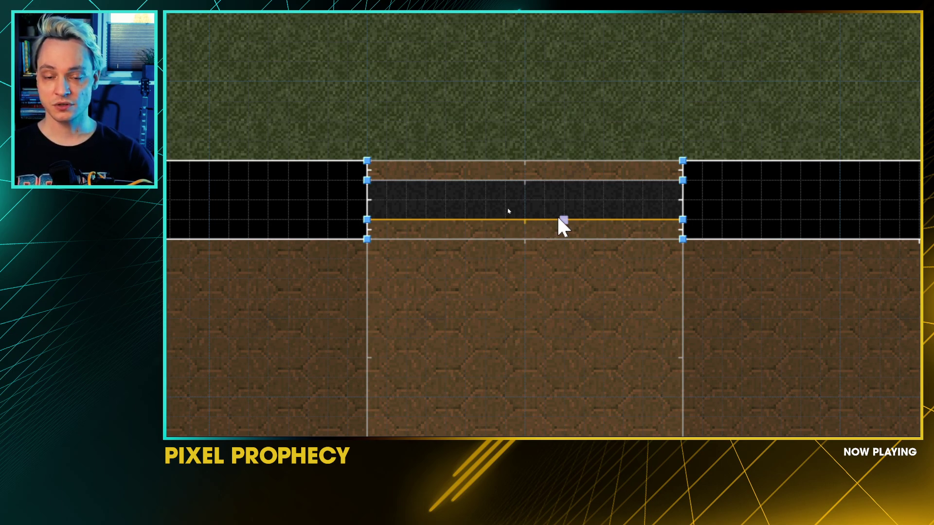
key("Up")
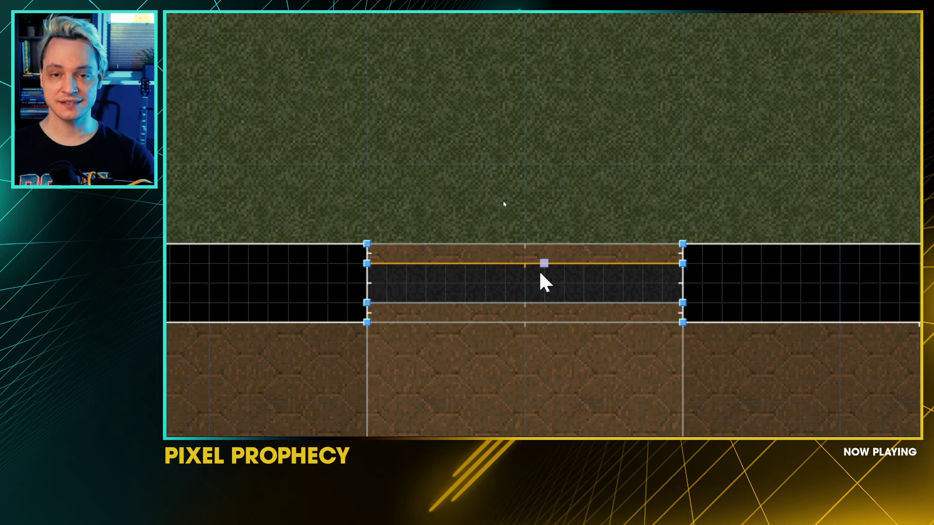
key("Down")
key("Down")
key("Down")
key("Down")
key("Down")
key("Down")
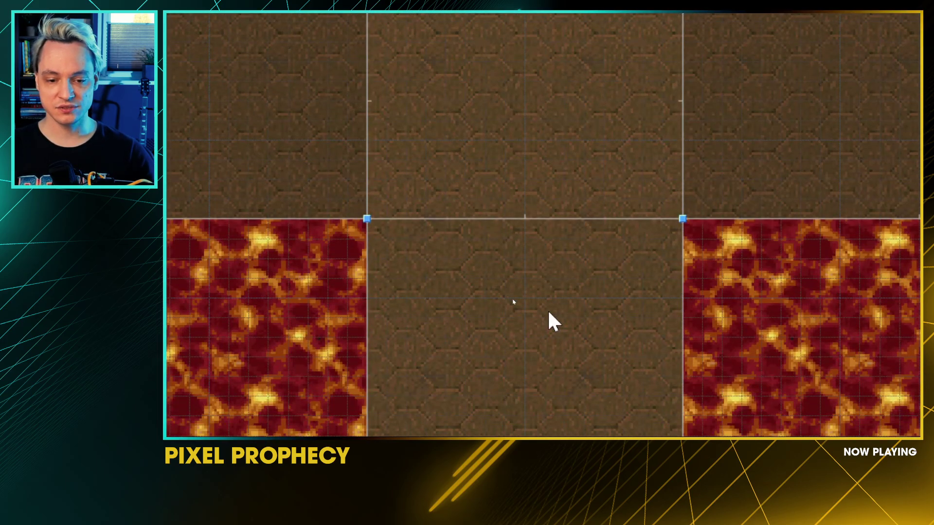
key("Up")
key("Up")
key("Up")
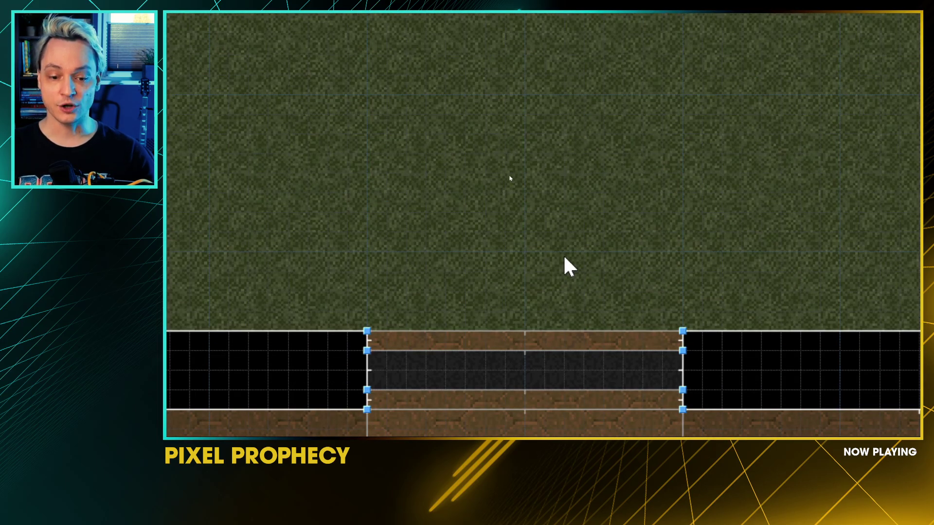
key("Down")
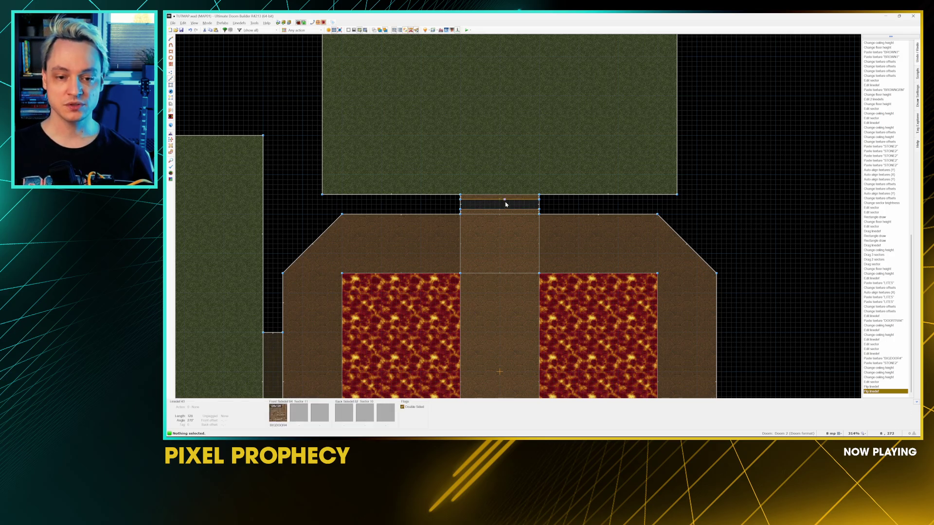
Step: Open the predefined action list for the two linedefs forming the middle door section's outward faces
left_click(508, 208)
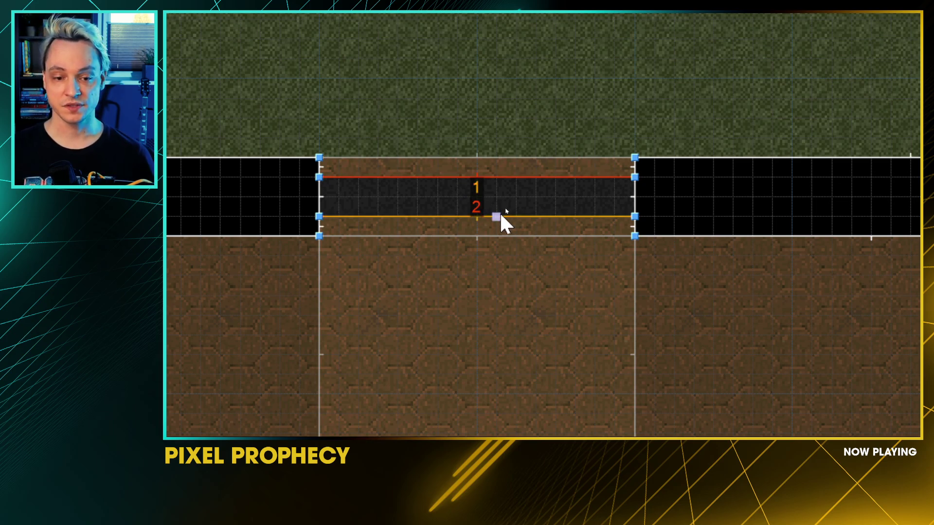
right_click(500, 215)
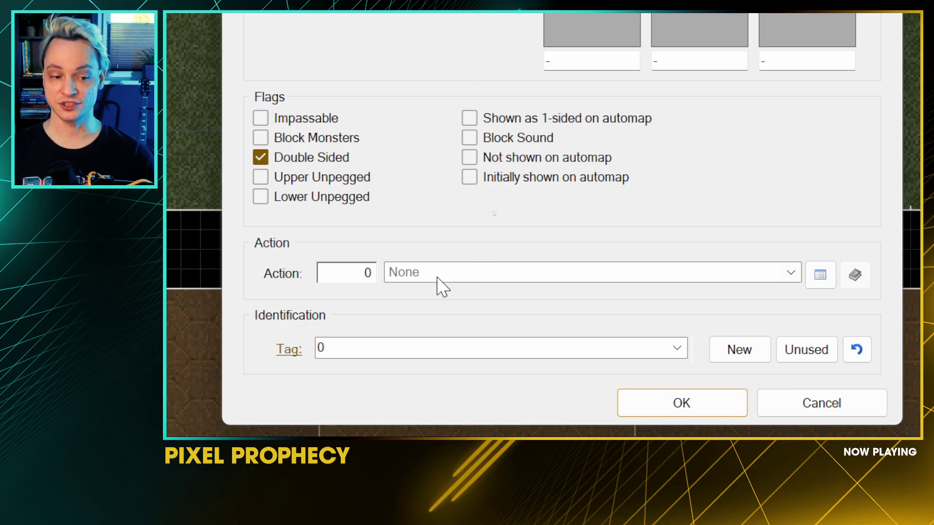
left_click(820, 275)
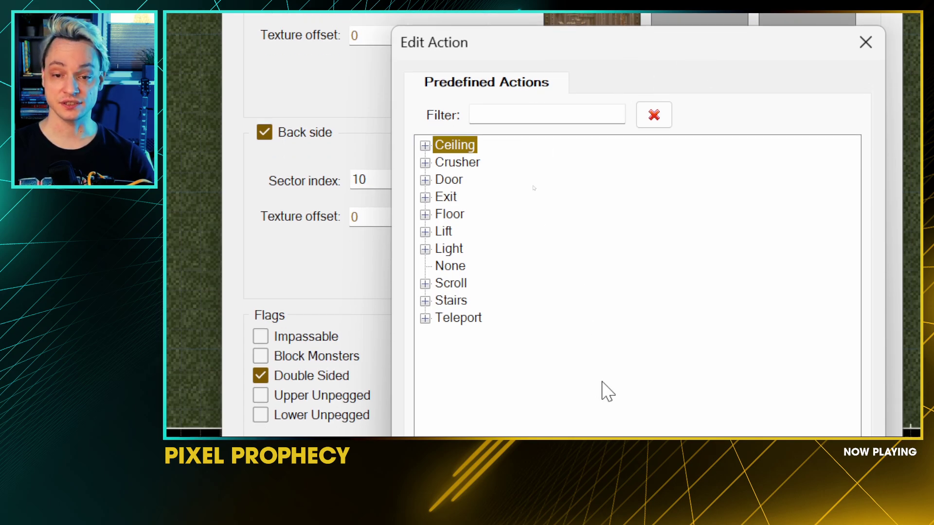
Step: Examine the Ceiling, Crusher and Door categories of predefined linedef actions
left_click(425, 145)
left_click(425, 145)
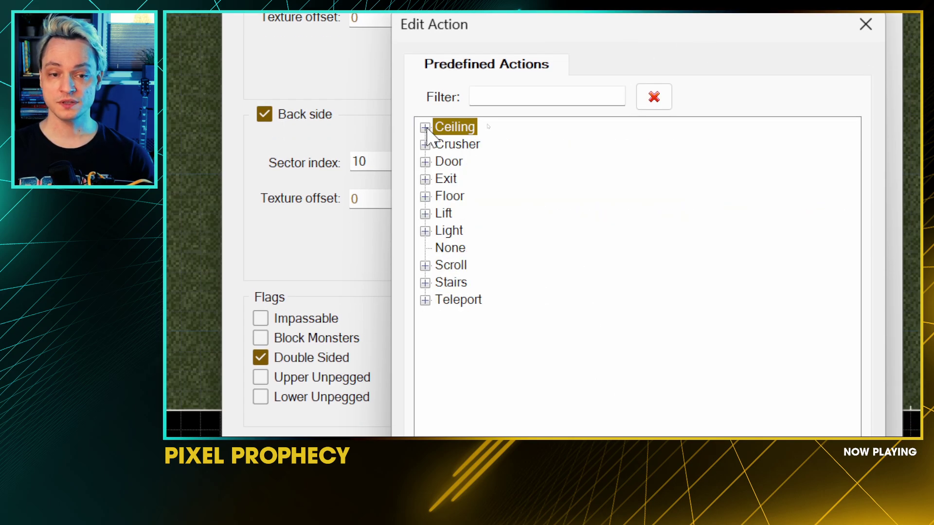
left_click(425, 143)
left_click(425, 144)
left_click(425, 161)
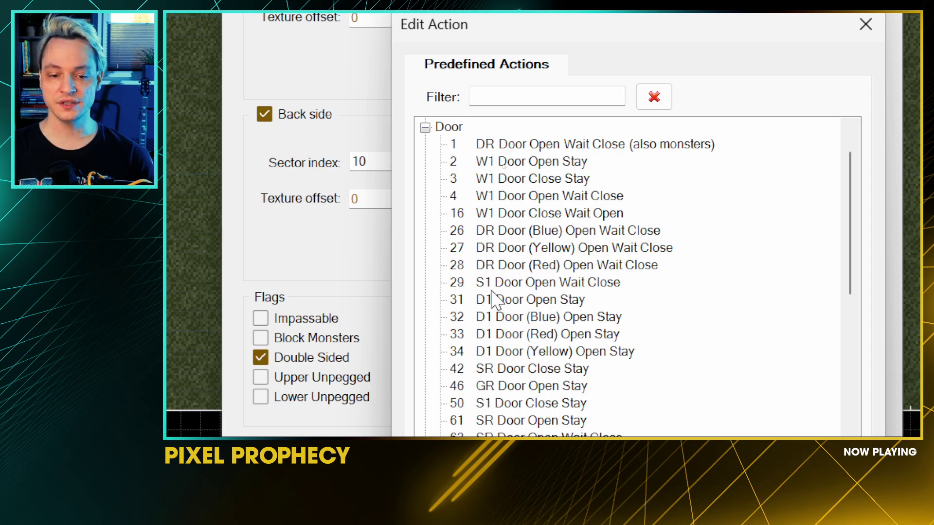
left_click(424, 127)
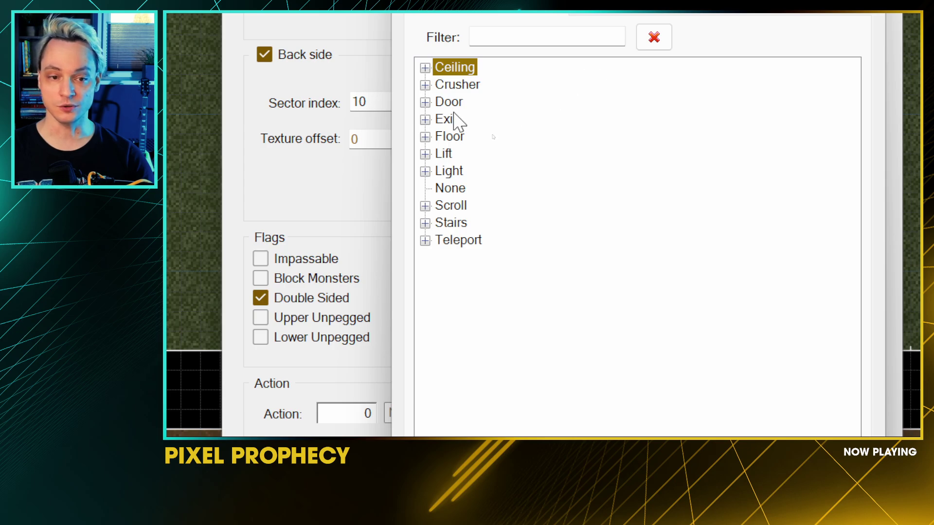
Step: Assign action 1, DR Door Open Wait Close (also monsters), to both selected door linedefs
left_click(424, 102)
left_click(505, 86)
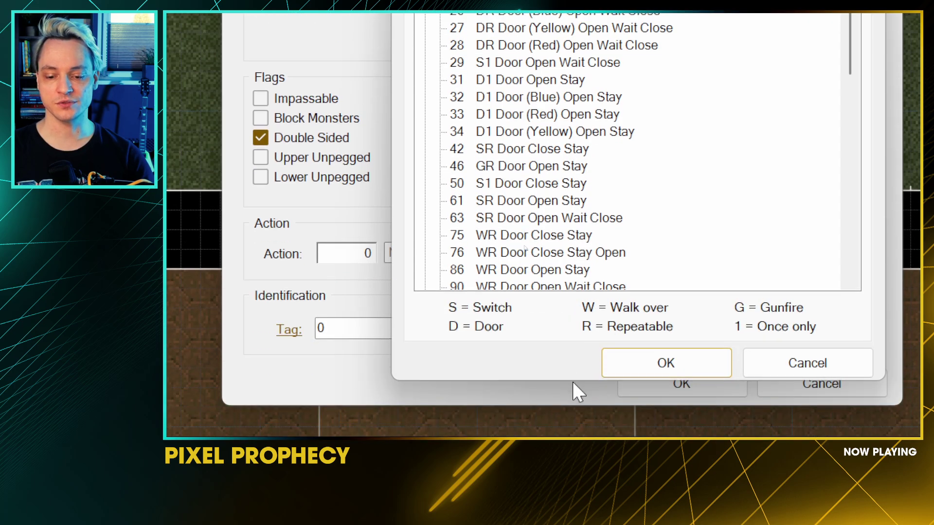
left_click(663, 305)
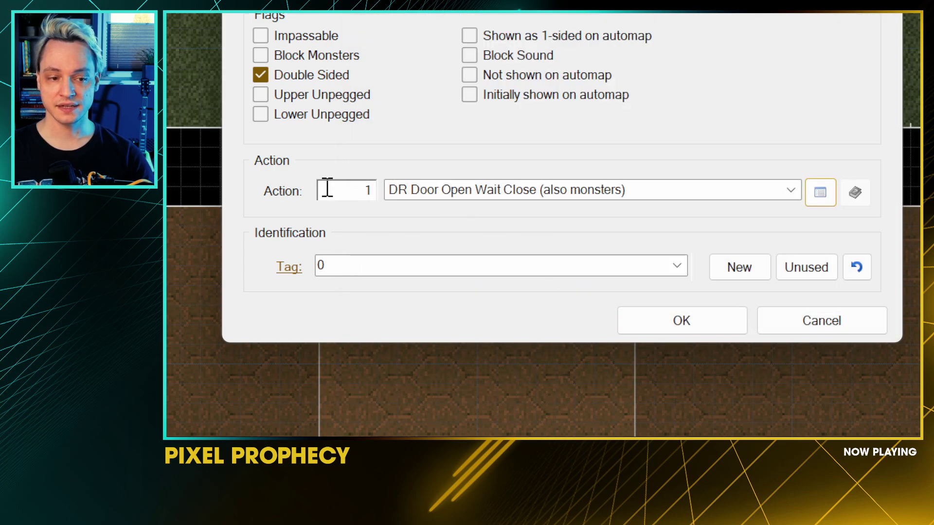
left_click(664, 319)
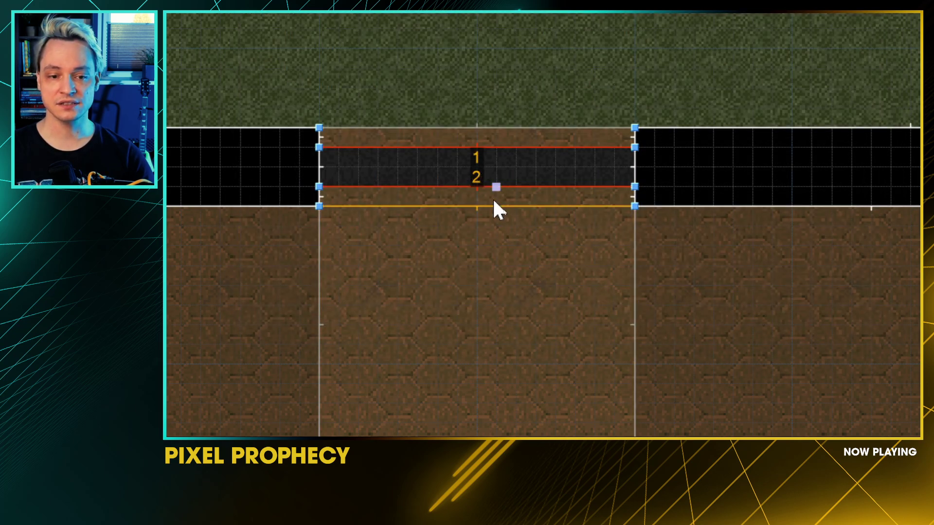
Step: Clear the linedef selection, launch the map in Chocolate Doom, and walk through the lava room to open the door
key("c")
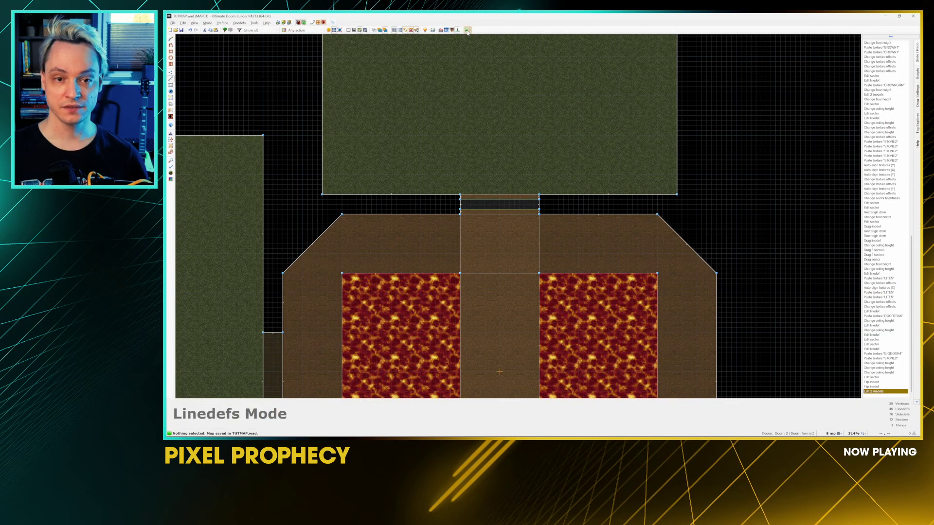
left_click(467, 31)
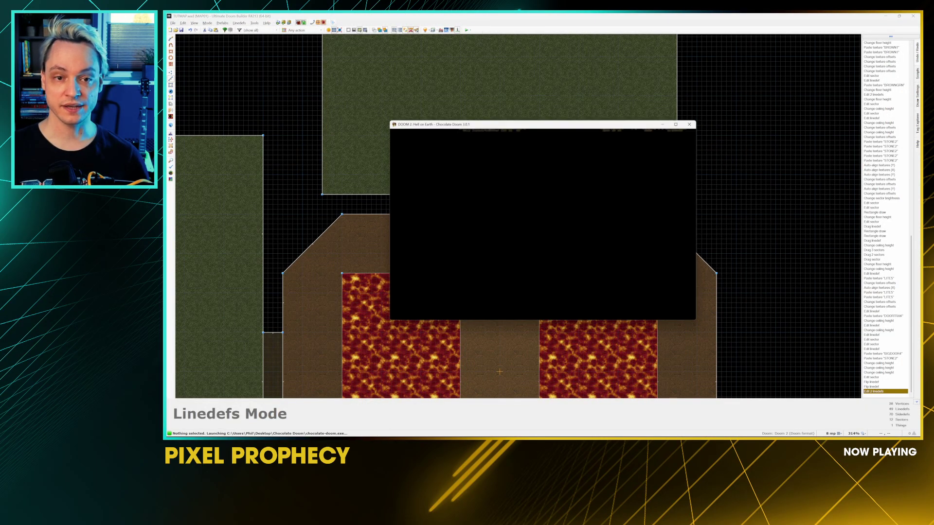
key("Up")
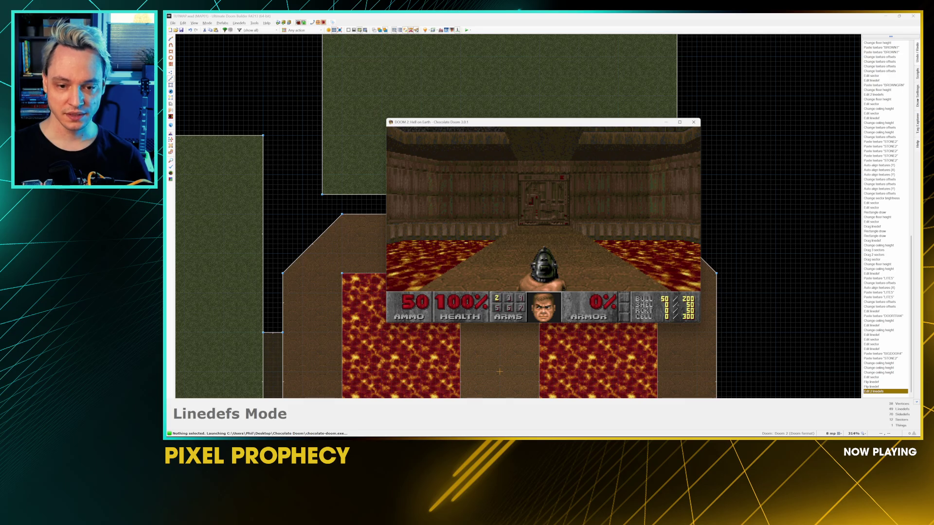
key("Up")
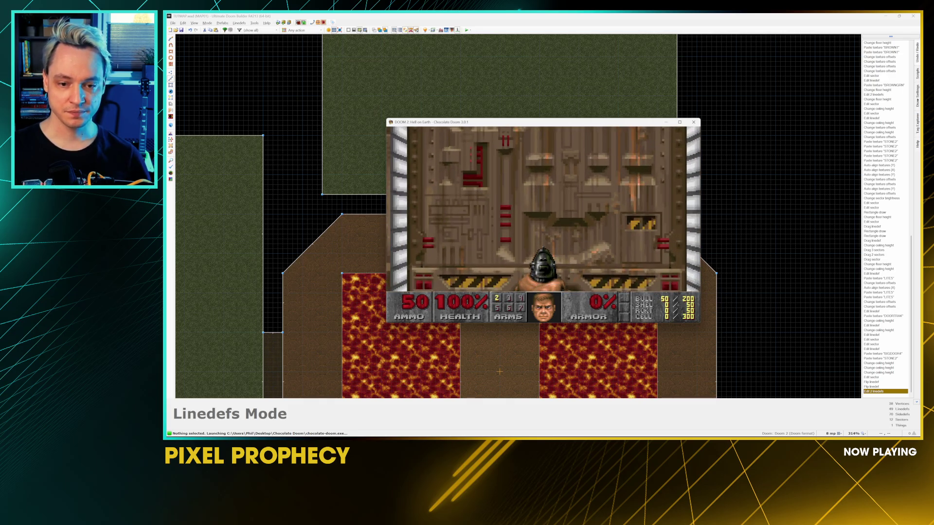
key("space")
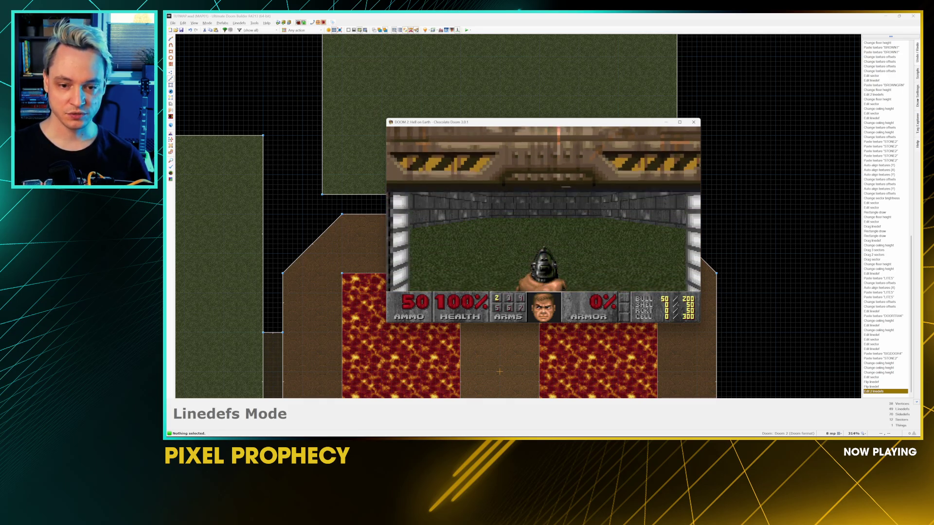
Step: Walk through the opened door into the grass area, turn around and head back to the door
key("Up")
key("Left")
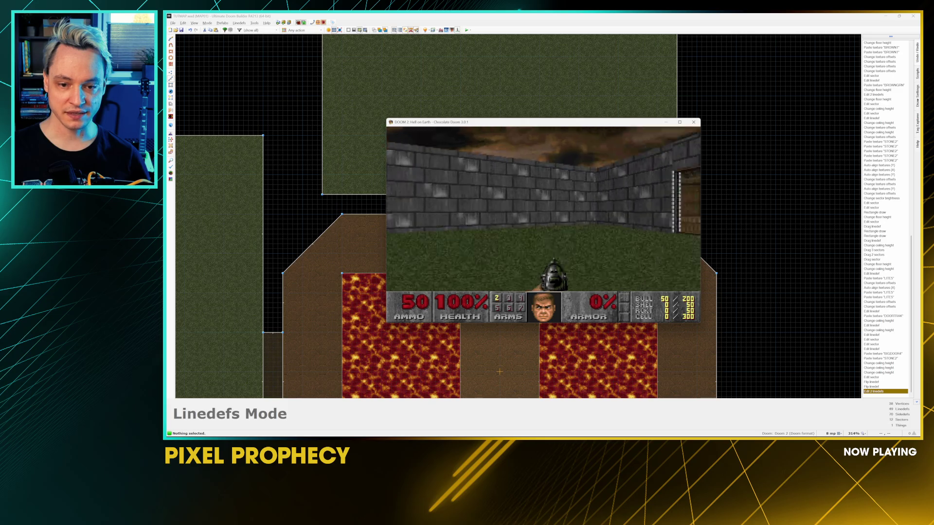
key("Up")
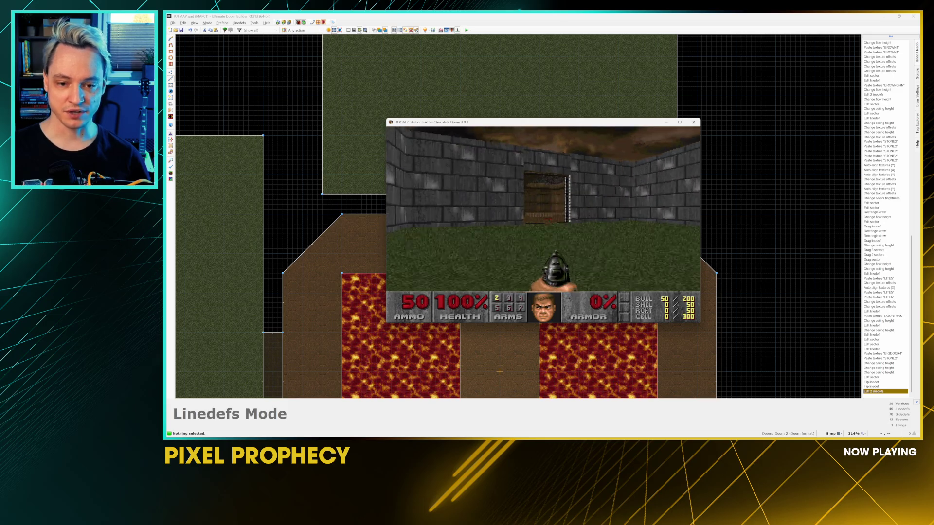
key("Up")
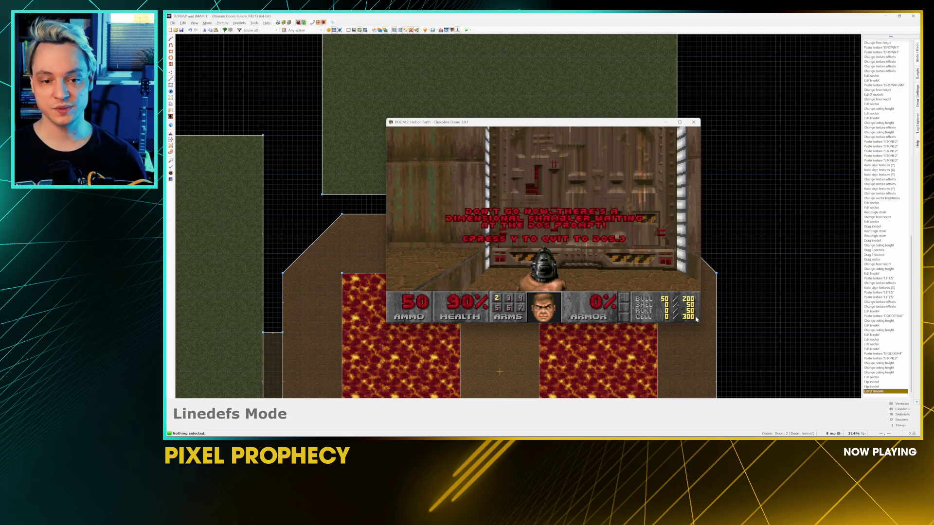
Step: In 3D view, replace the outdoor area's F_SKY1 ceiling with the dark rock flat RROCK03
middle_click_drag(516, 115, 544, 246)
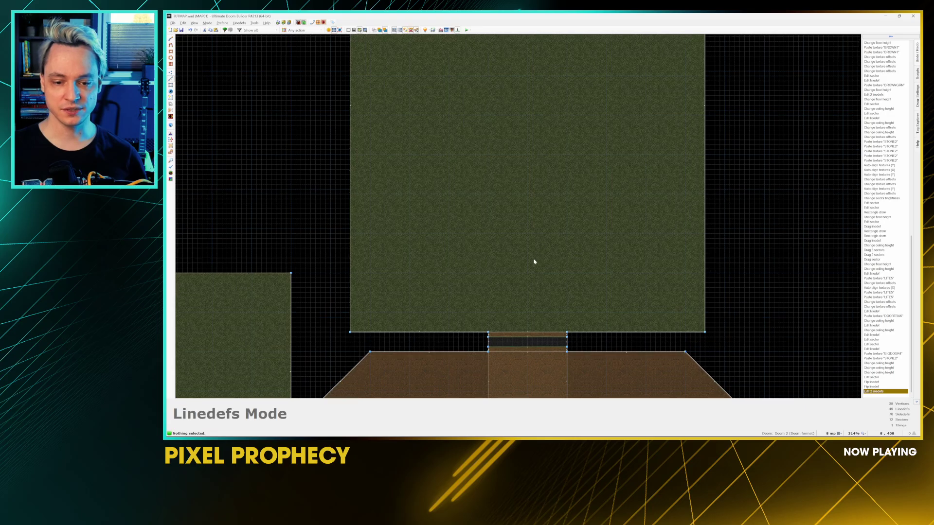
key("q")
right_click(518, 217)
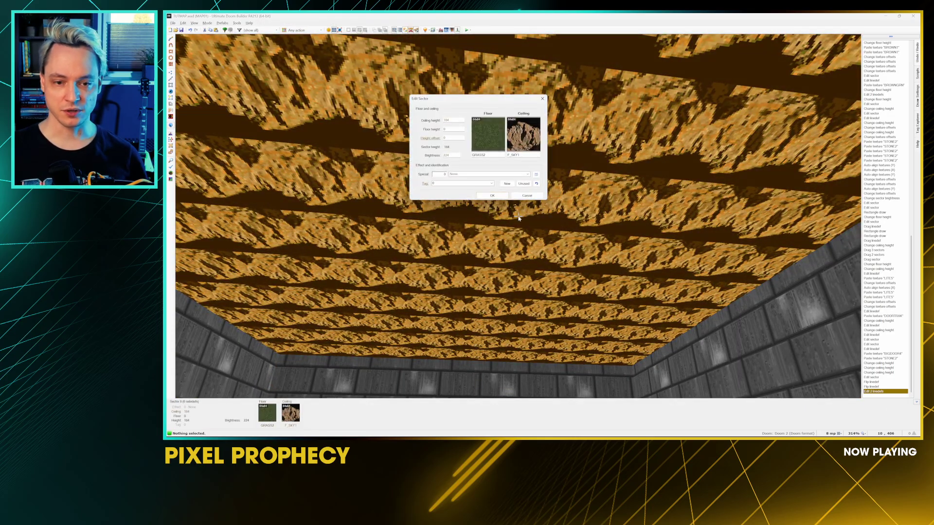
left_click(524, 141)
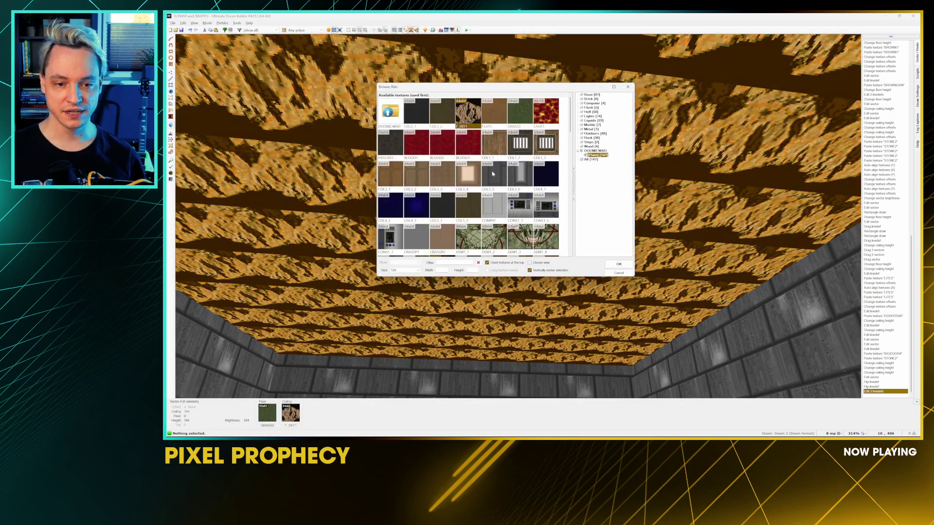
scroll(492, 174, "down", 10)
double_click(493, 174)
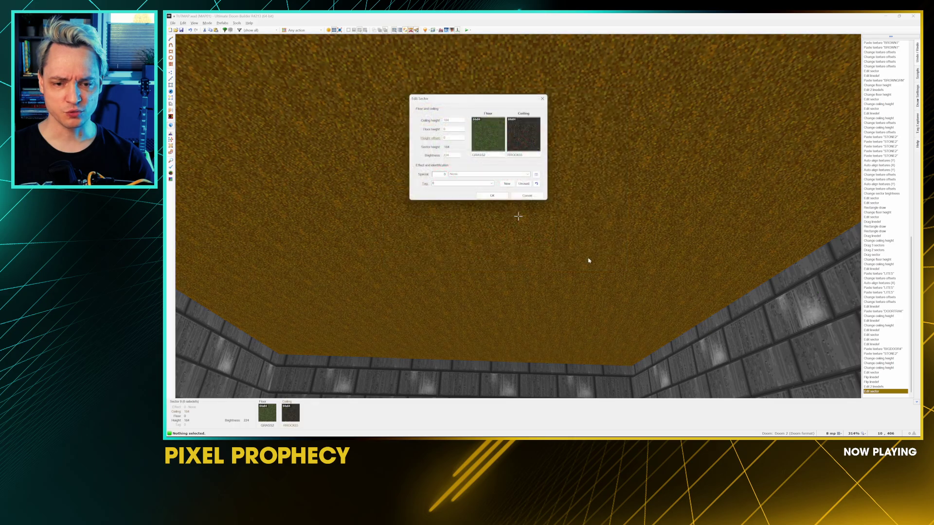
left_click(492, 196)
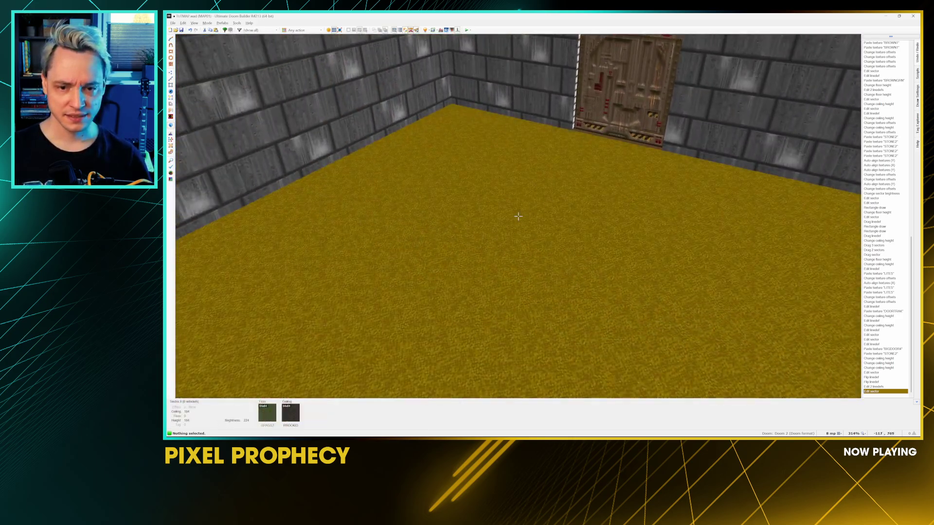
Step: Replace the former outdoor area's grass floor with the FLOOR4_8 flat
right_click(518, 217)
left_click(487, 134)
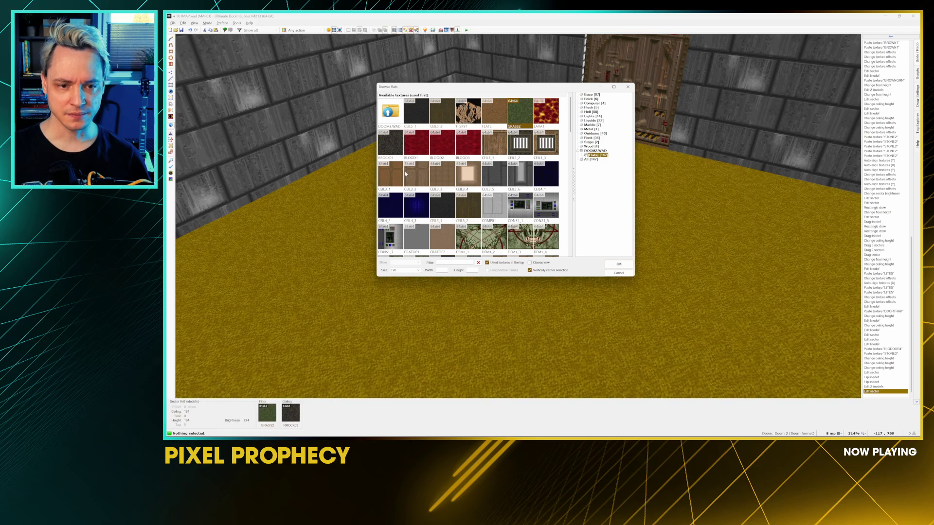
scroll(481, 204, "down", 6)
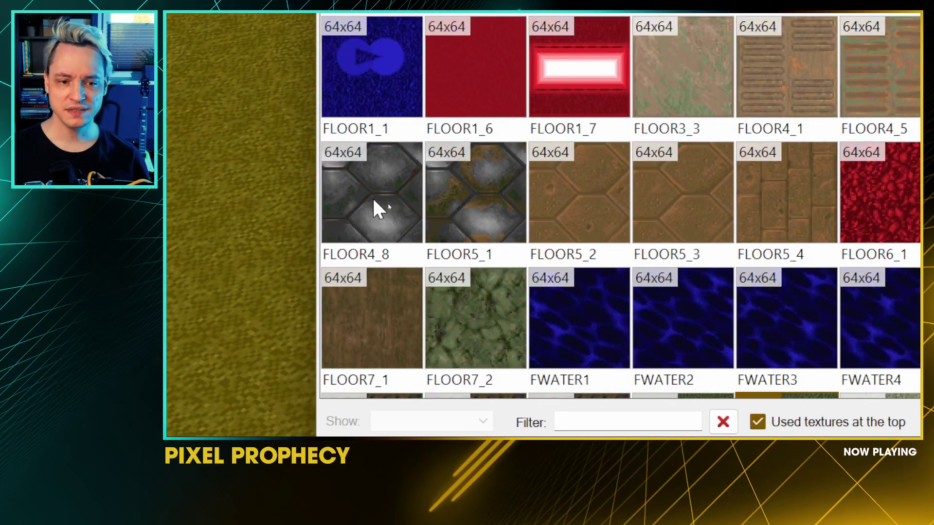
left_click(378, 201)
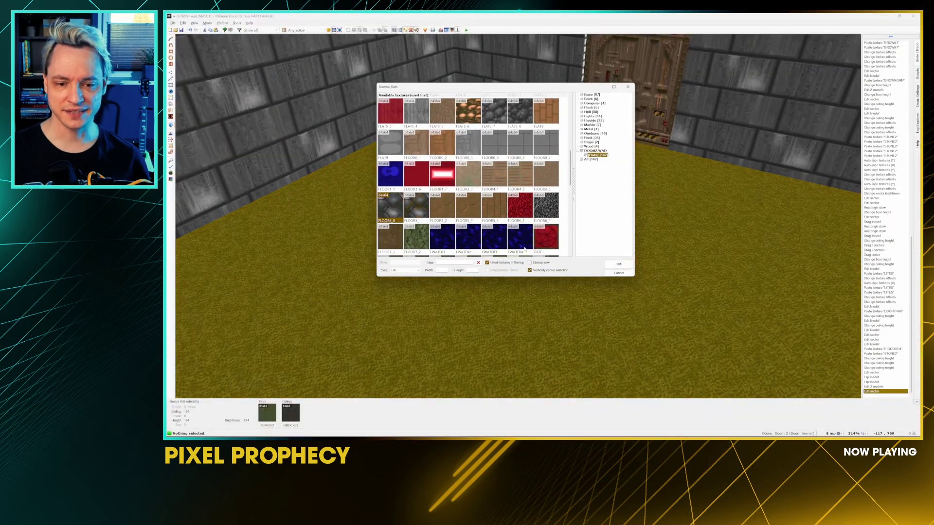
left_click(618, 264)
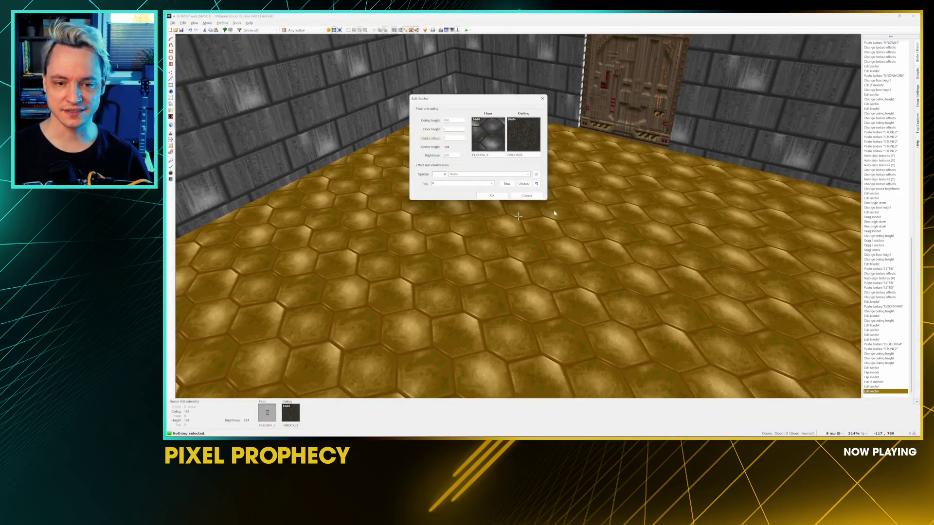
key("Return")
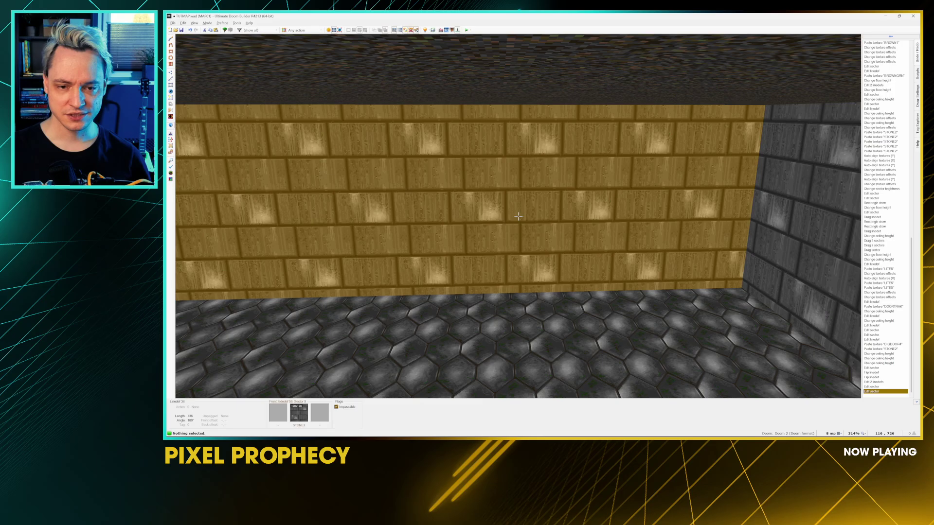
Step: Set the middle texture of the side wall adjoining the door wall to CEMENT3
right_click(518, 216)
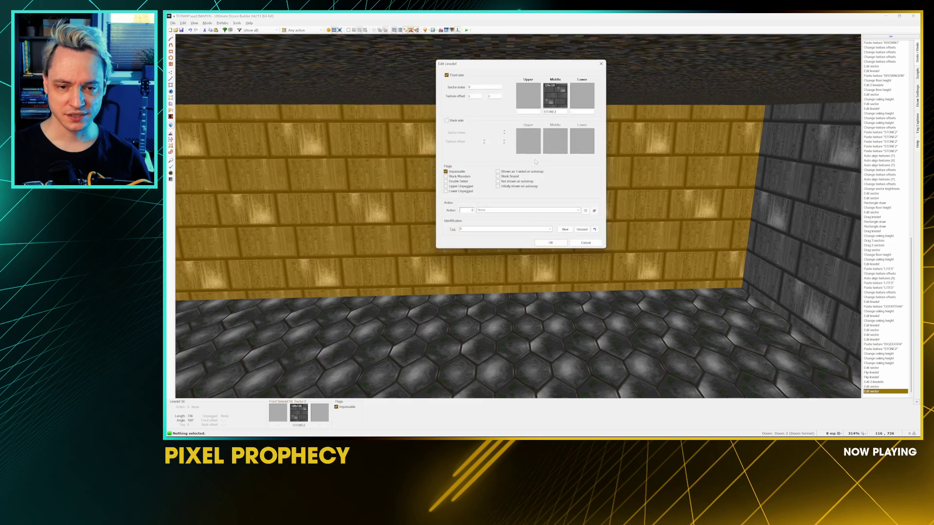
left_click(554, 101)
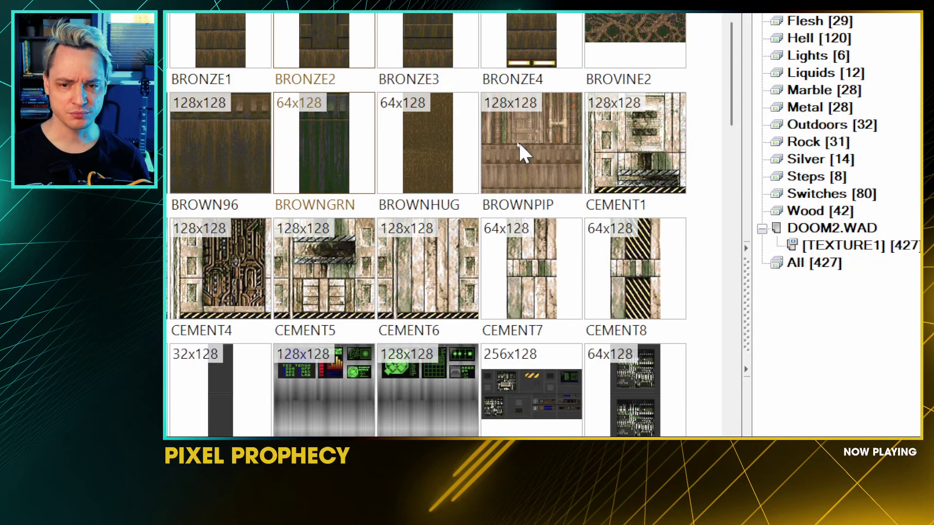
left_click(651, 161)
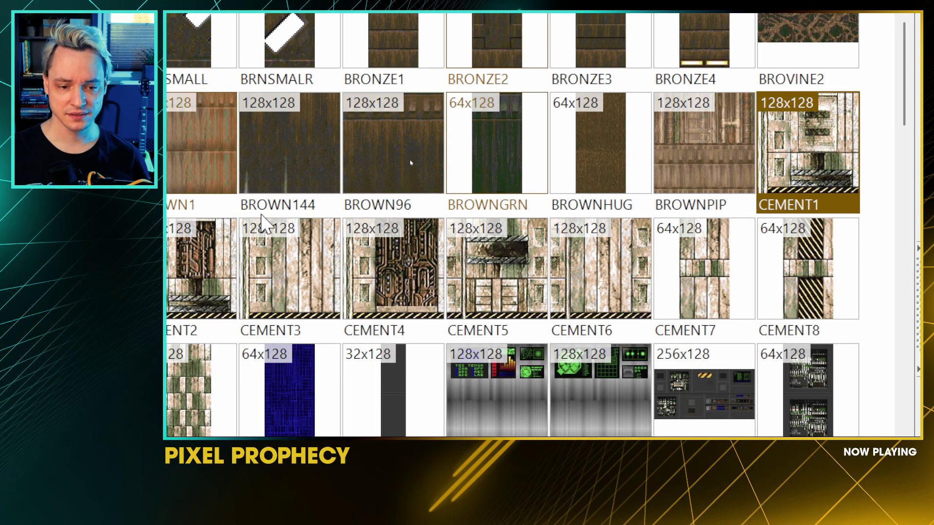
left_click(292, 276)
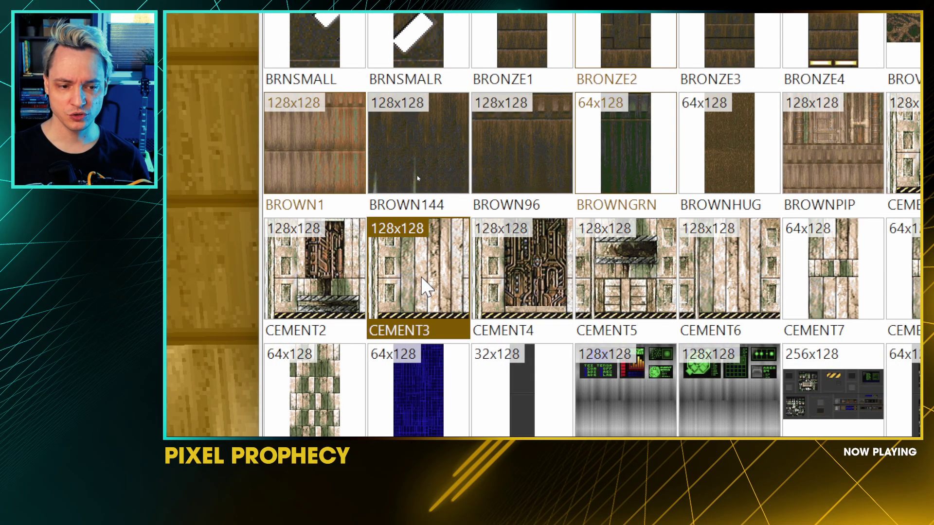
double_click(421, 276)
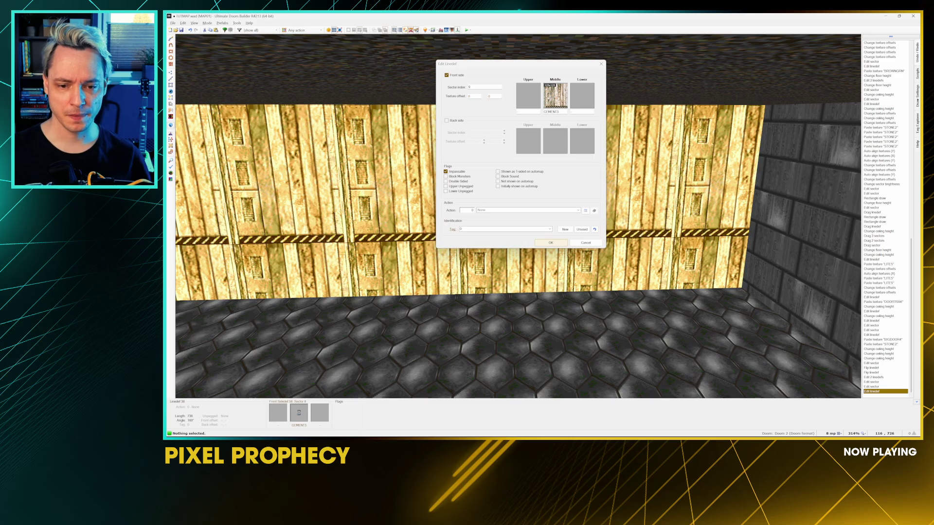
key("Return")
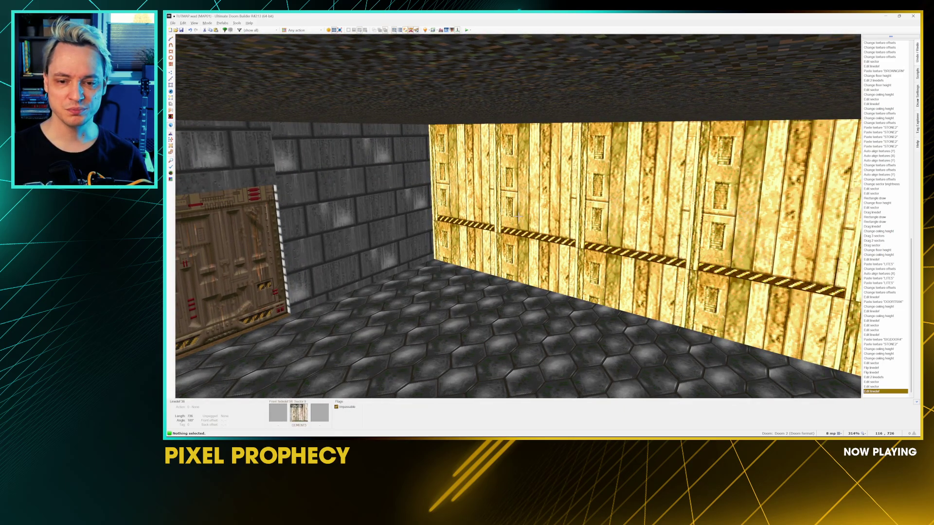
Step: Replace the middle texture of the CEMENT3 side wall with BROWN96
right_click(541, 199)
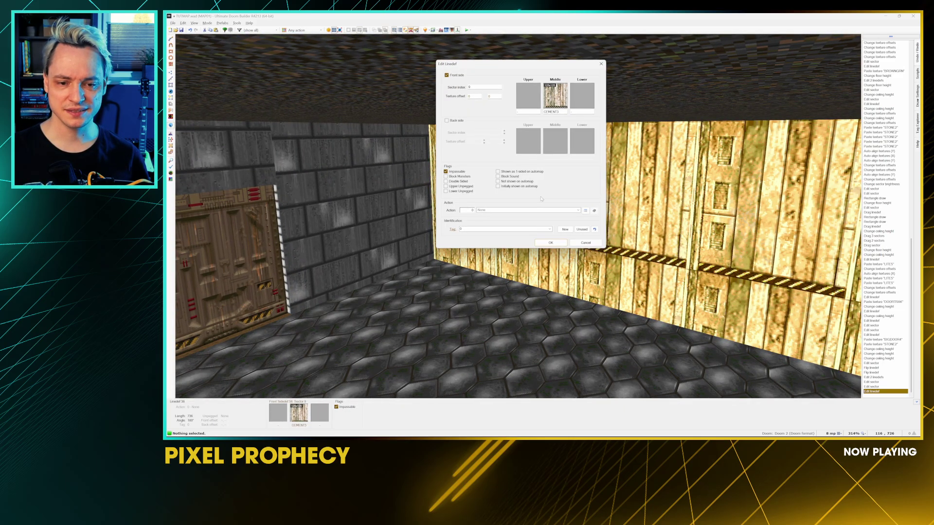
left_click(555, 95)
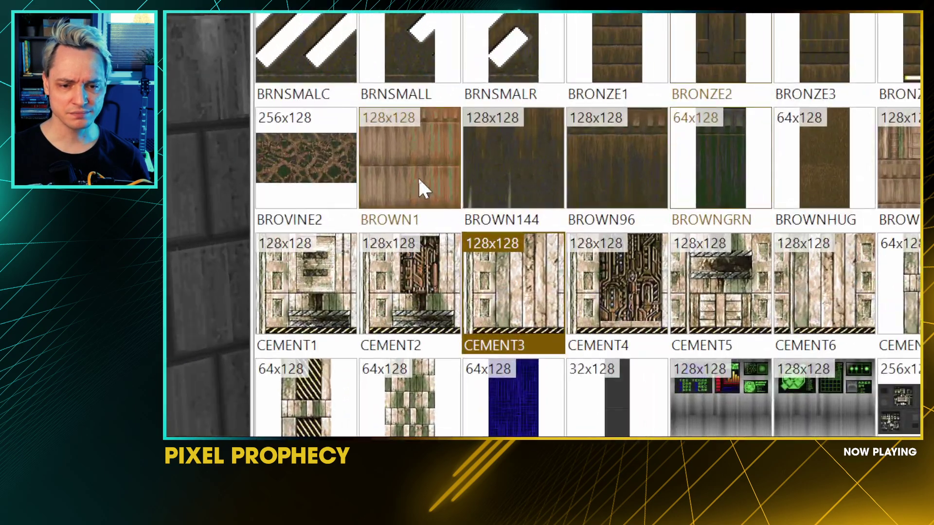
left_click(602, 161)
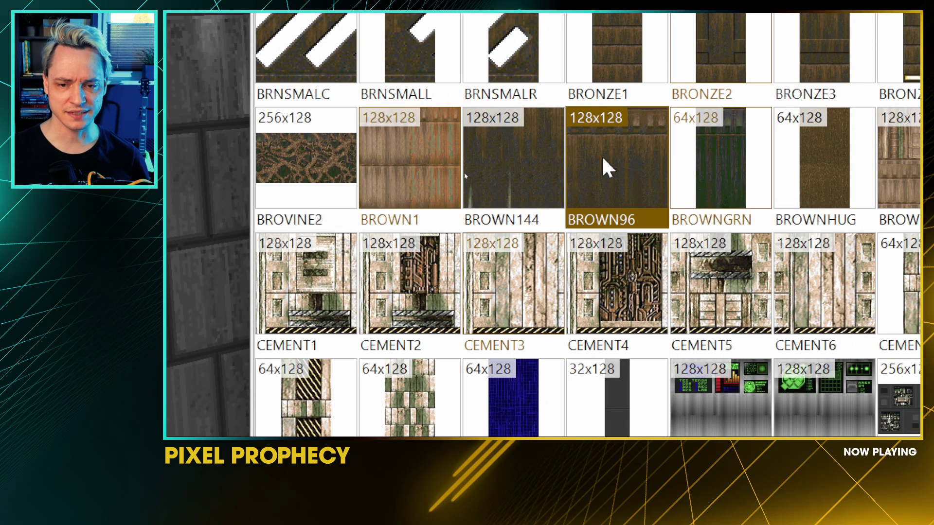
double_click(603, 159)
left_click(553, 244)
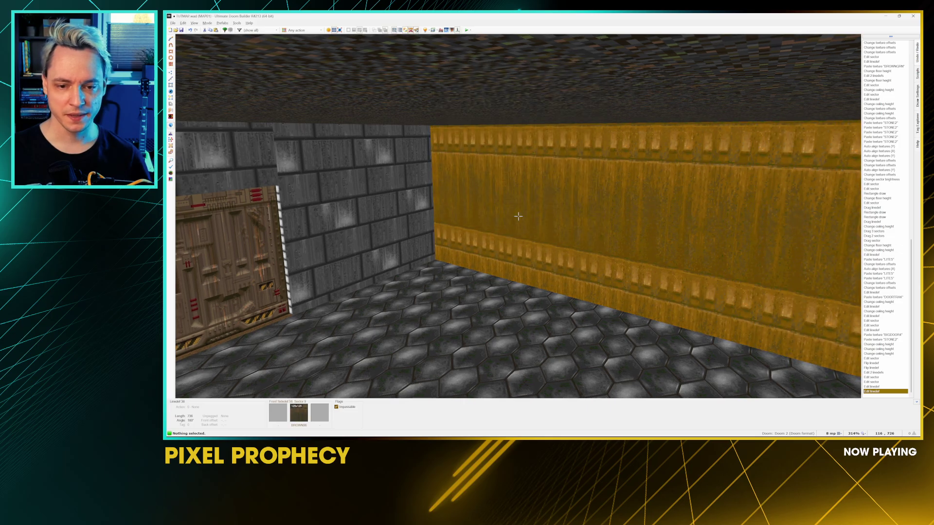
Step: Paste the BROWN96 texture onto the room's remaining walls, including the sections beside and above the door
key("ctrl+v")
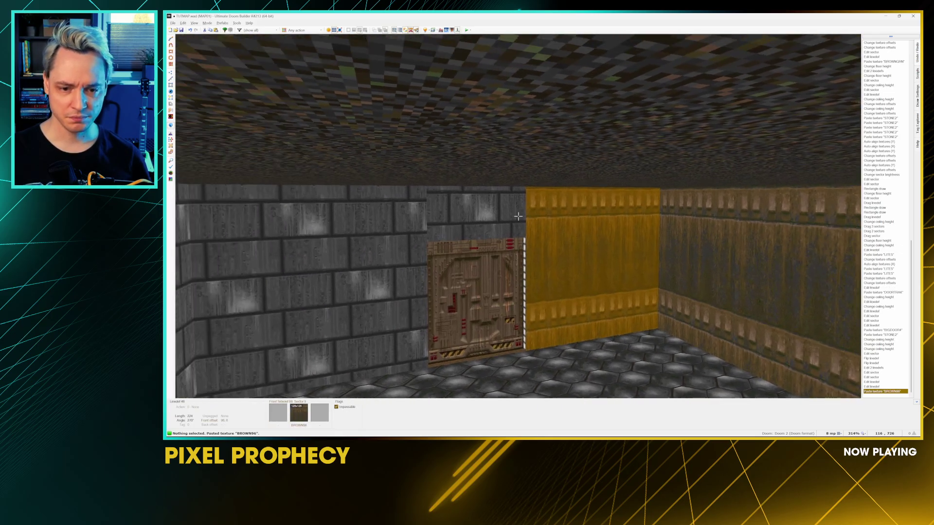
key("ctrl+v")
key("ctrl+v")
key("ctrl+v")
key("ctrl+v")
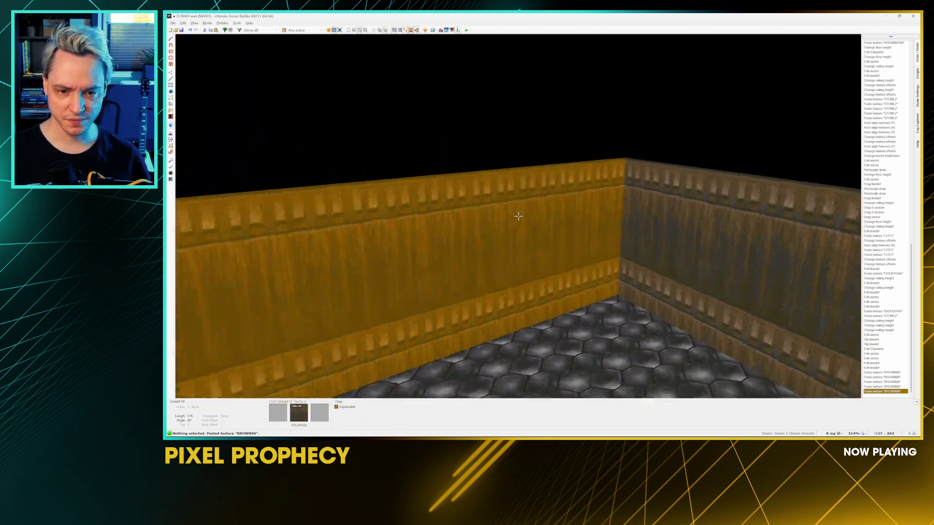
Step: In the 2D map, set the grid to 16 mp and draw a rectangle about 224 by 80 map units against the wall, centred on the doorway
key("s")
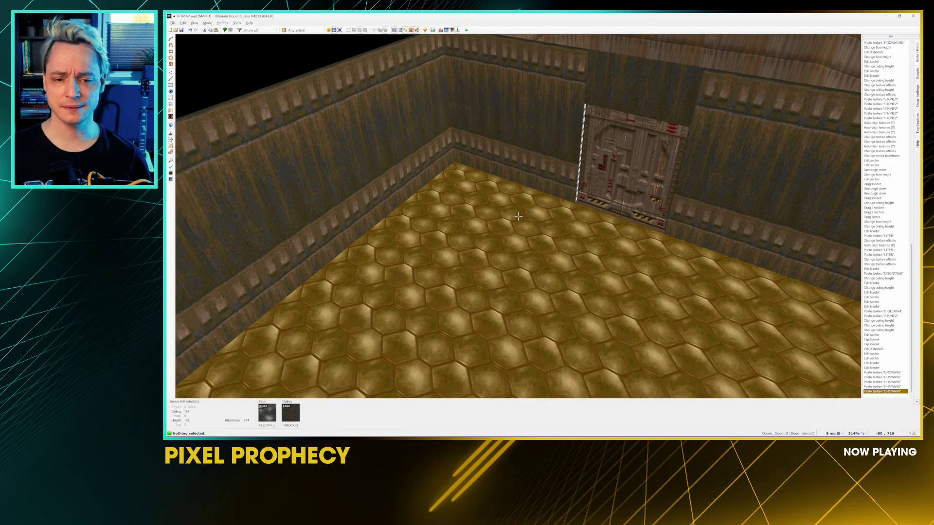
key("s")
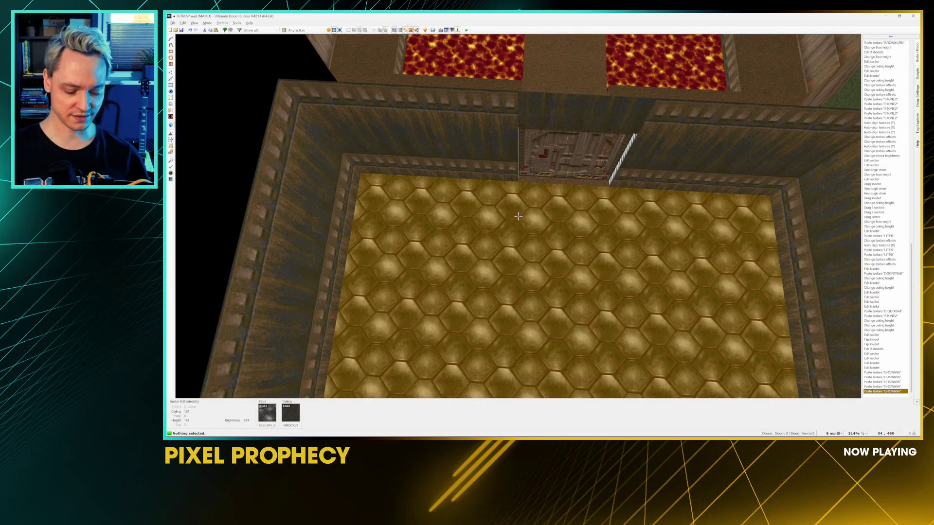
key("q")
scroll(440, 185, "up", 3)
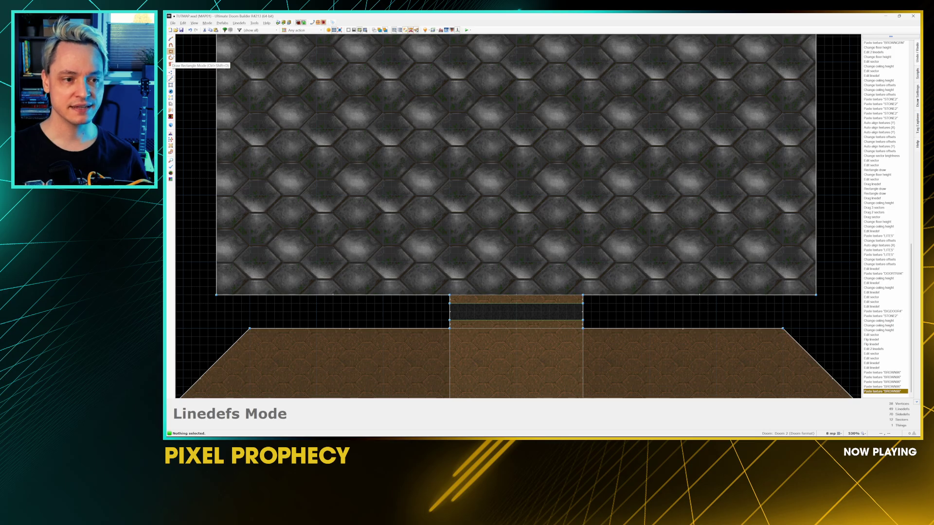
left_click(171, 51)
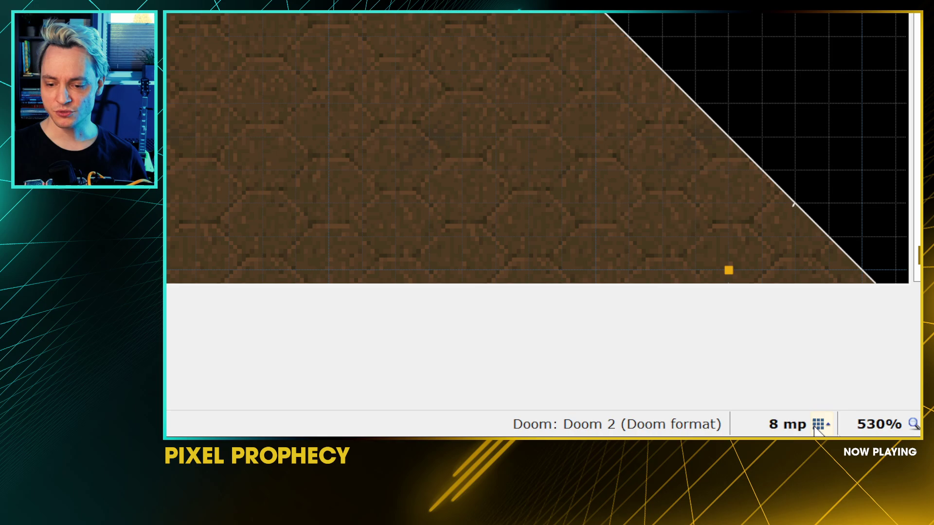
left_click(817, 427)
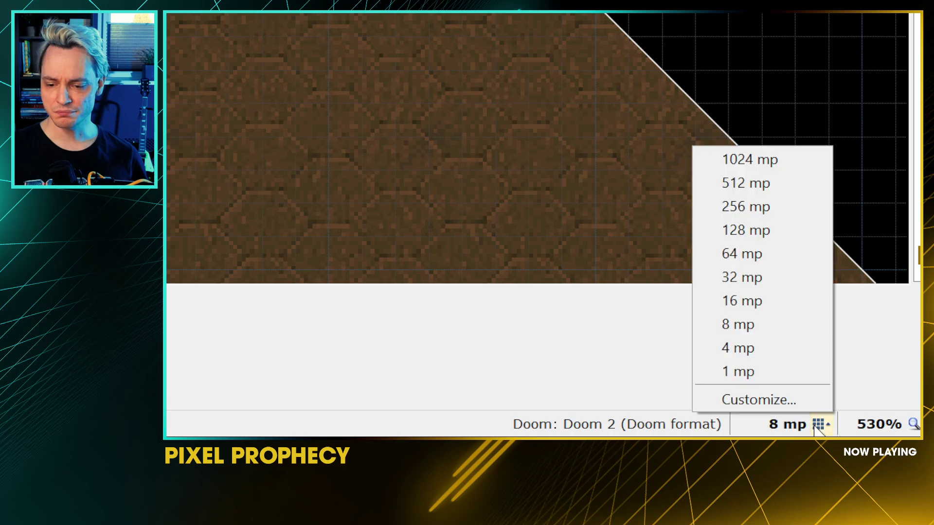
left_click(782, 314)
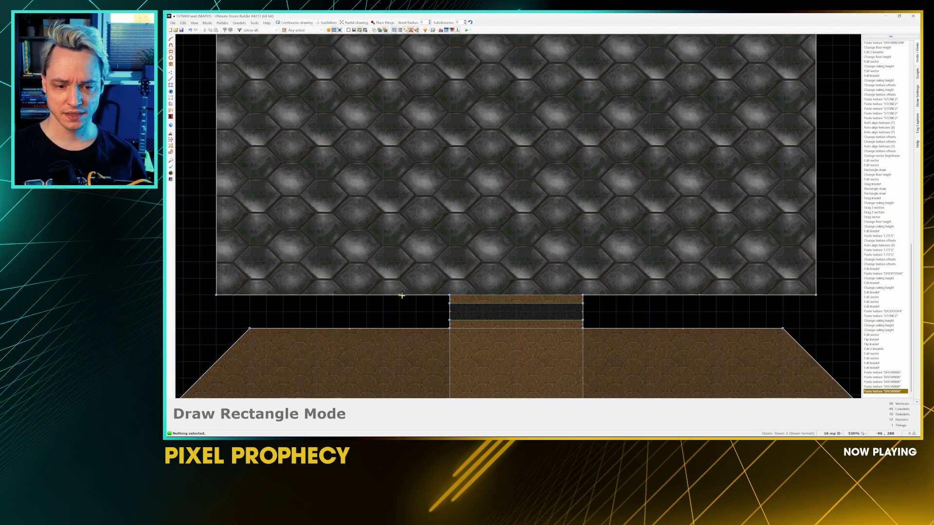
mouse_move(405, 280)
left_mouse_down()
mouse_move(496, 226)
mouse_move(625, 224)
mouse_move(622, 213)
mouse_move(632, 212)
left_mouse_up()
left_click(385, 294)
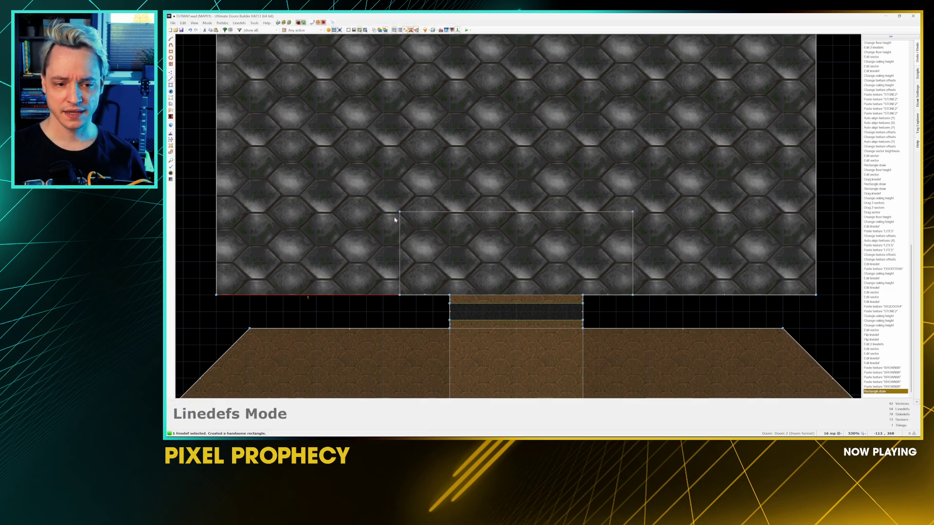
key("c")
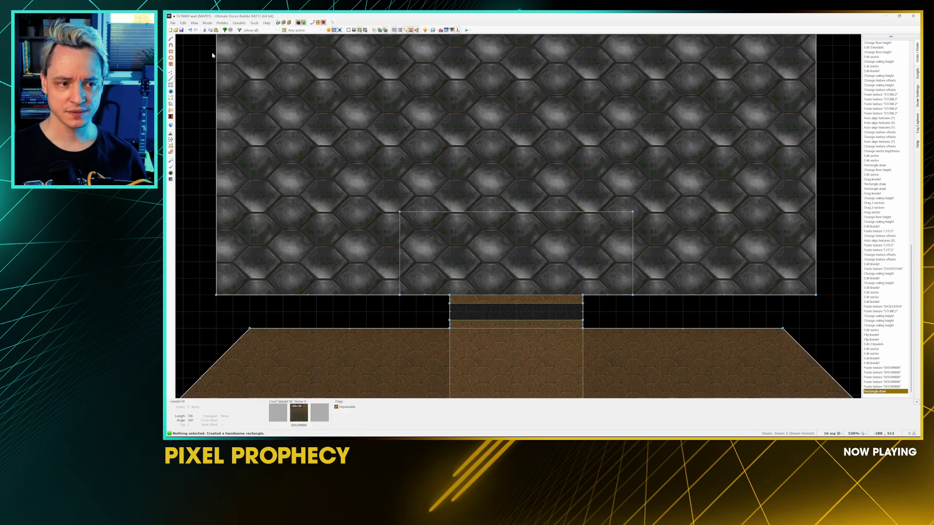
Step: Draw three progressively larger rectangles around the doorway rectangle, each one 16 mp grid square further out on its three open sides
left_click(171, 51)
left_click_drag(385, 196, 649, 295)
left_click(171, 51)
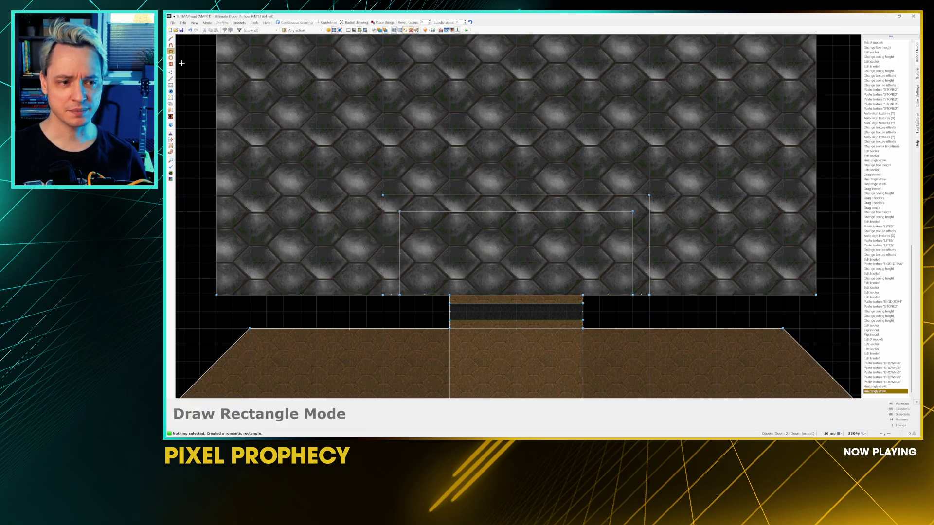
left_click_drag(376, 188, 666, 295)
left_click(170, 51)
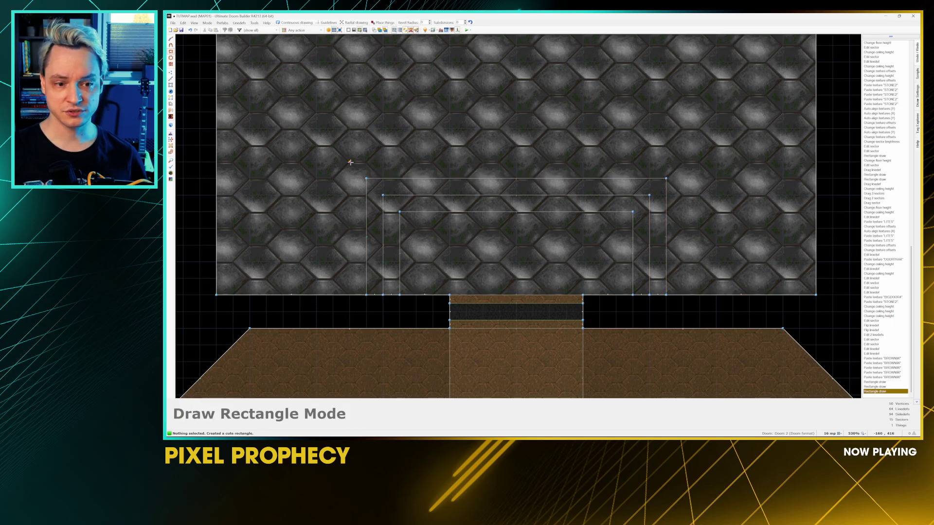
left_click_drag(350, 162, 683, 295)
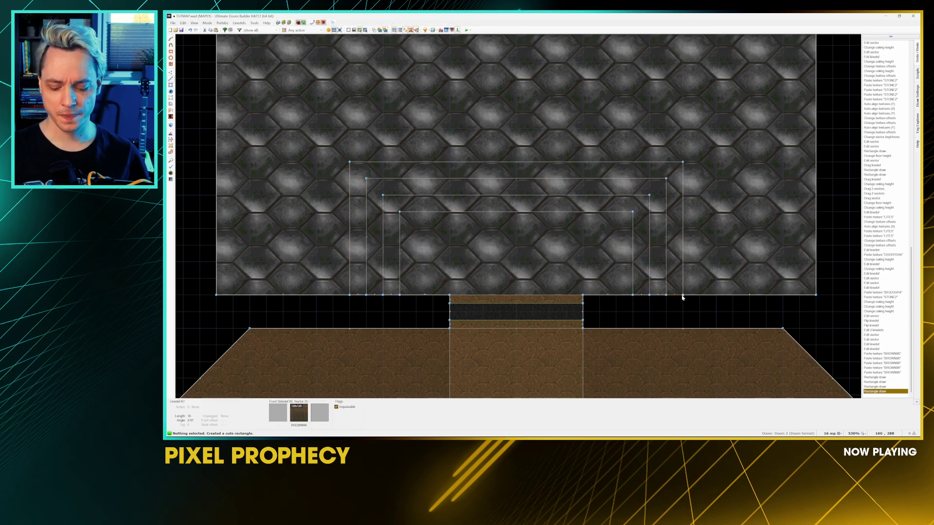
Step: In 3D view, lower the room's main floor outside the nested rectangles to a height of -48
key("q")
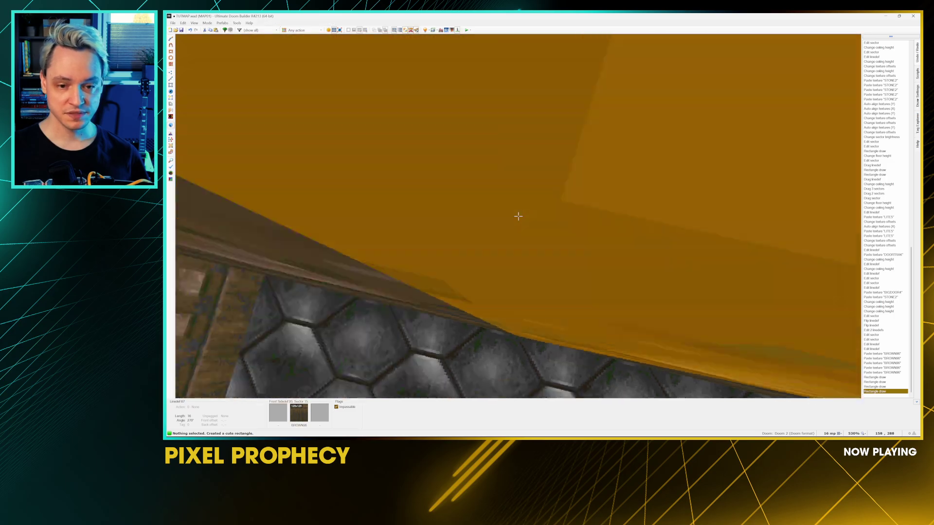
key("e")
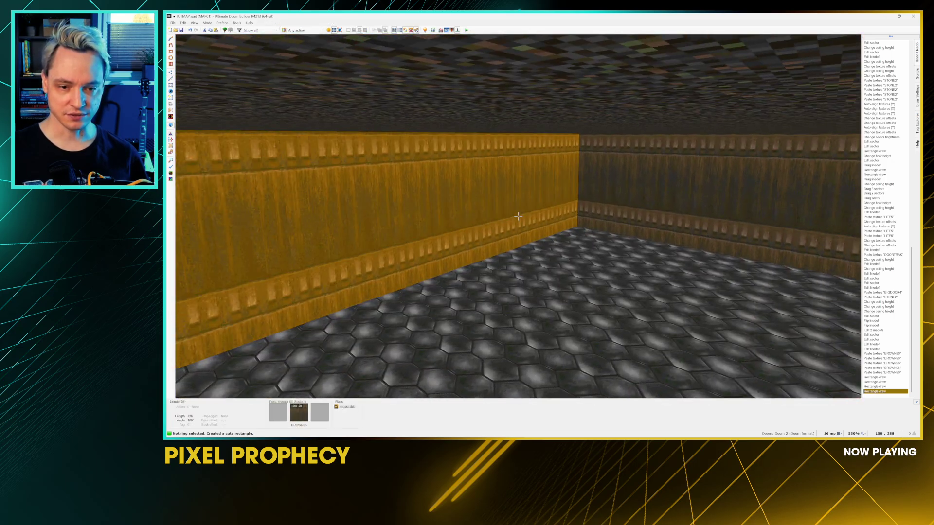
key("d")
key("e")
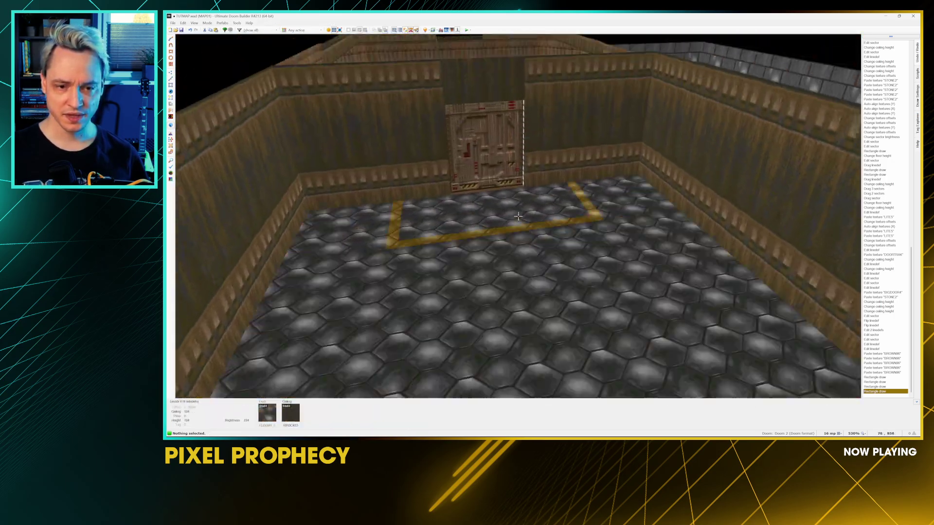
key("d")
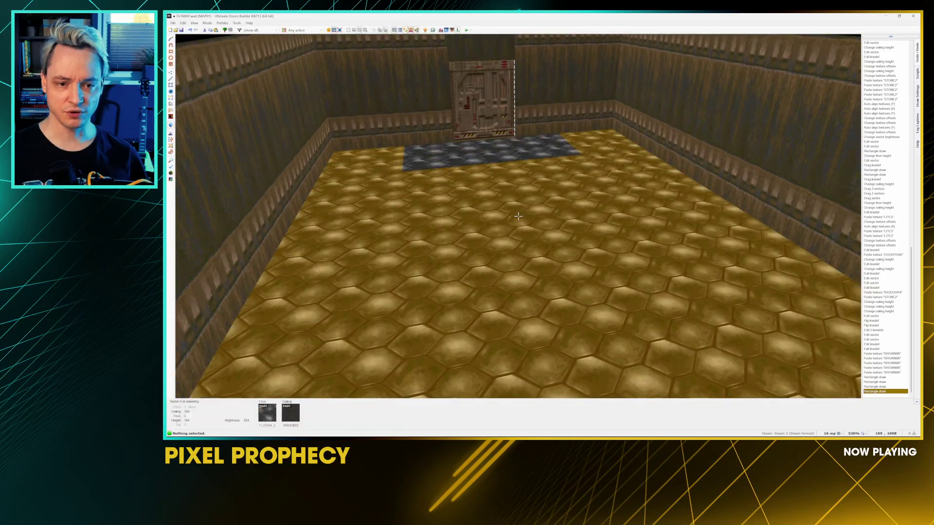
scroll(518, 216, "down", 3)
scroll(517, 216, "down", 5)
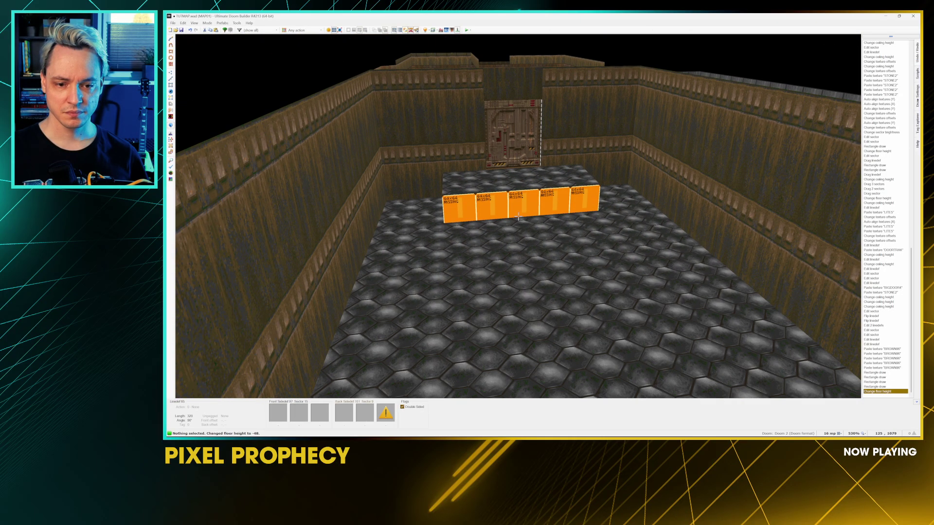
Step: Adjust the floor heights of the U-shaped strips around the doorway platform to form descending stairs, with the outermost strip at -24
key("w")
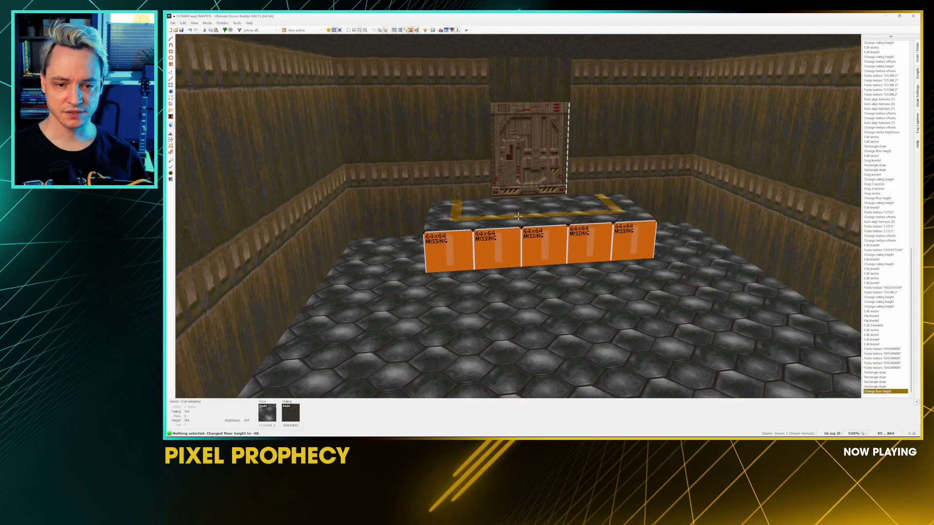
scroll(518, 216, "up", 5)
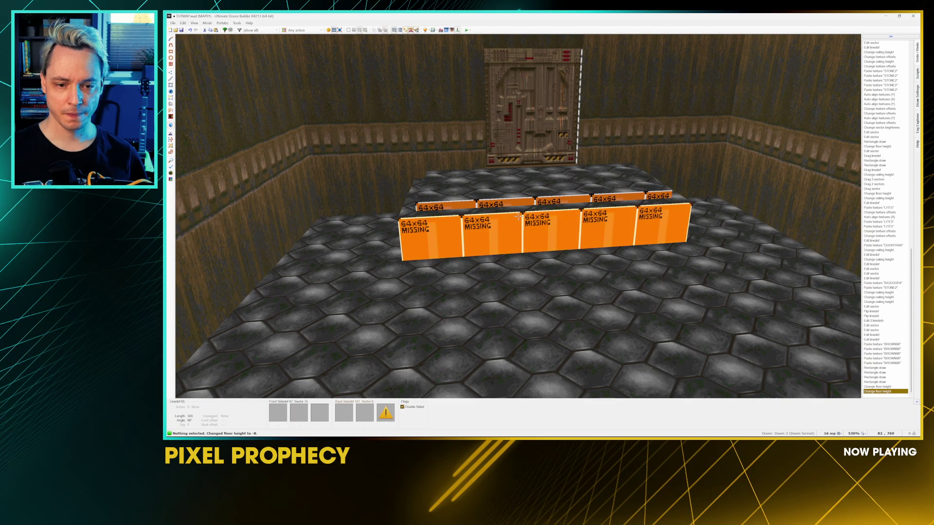
scroll(518, 216, "up", 2)
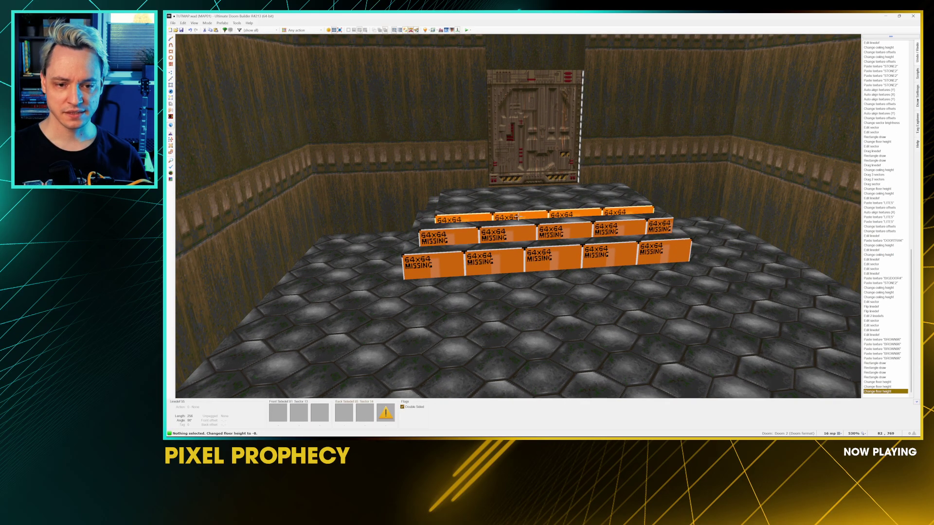
scroll(518, 216, "down", 2)
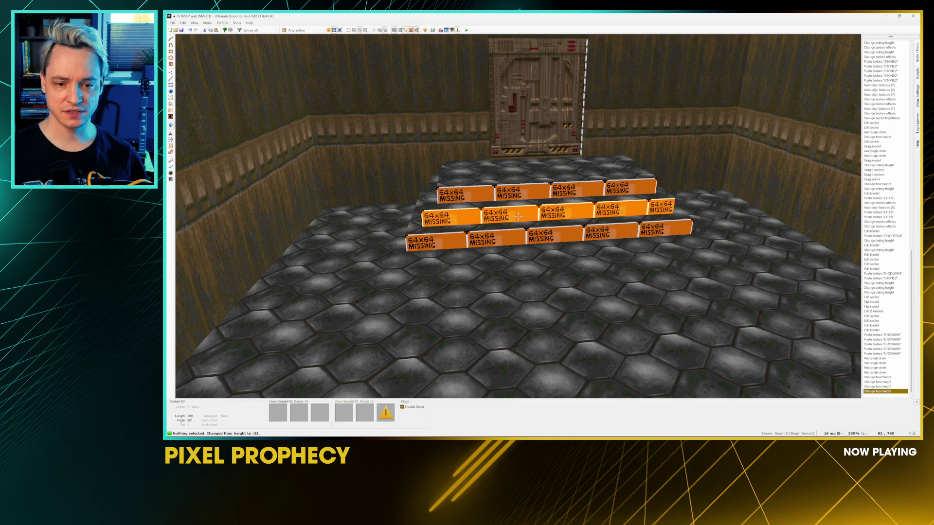
scroll(518, 216, "up", 2)
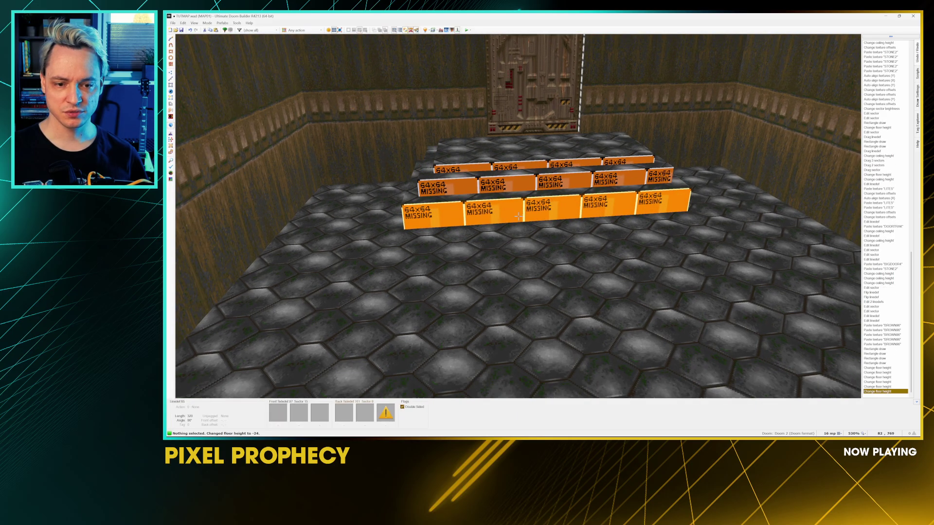
Step: Lower the floors of the nested sectors by the door into descending steps, including heights of -8 and -16
scroll(518, 216, "down", 1)
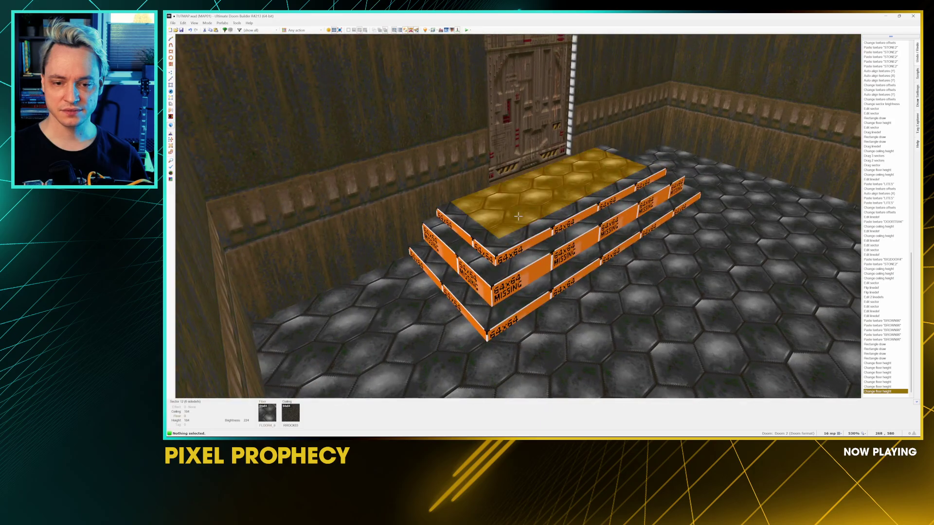
scroll(518, 216, "down", 1)
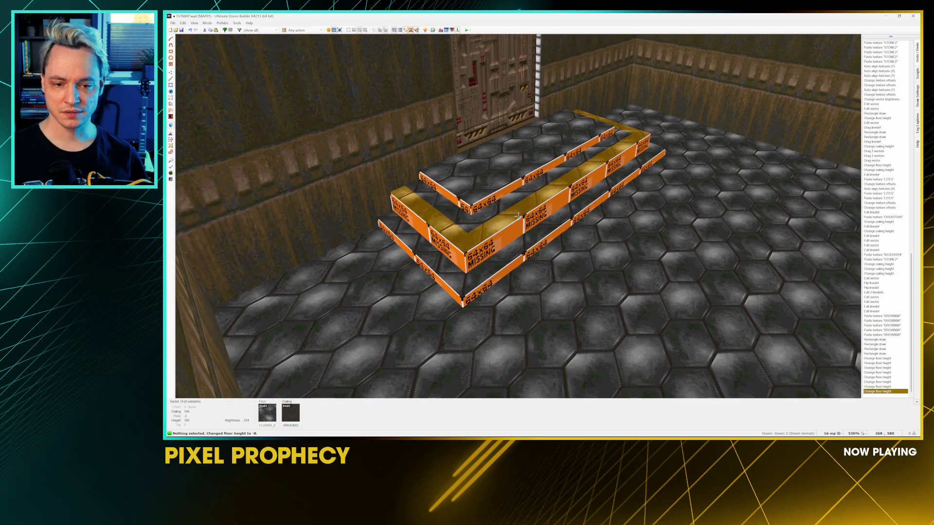
scroll(518, 216, "down", 1)
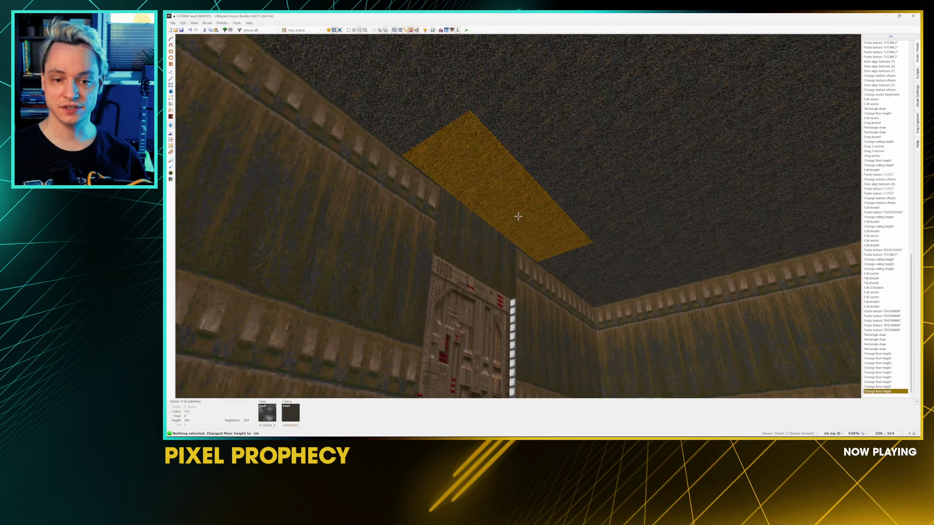
Step: Adjust the ceiling heights of the nested sectors above the steps to form a dropped section at 160
scroll(518, 215, "down", 1)
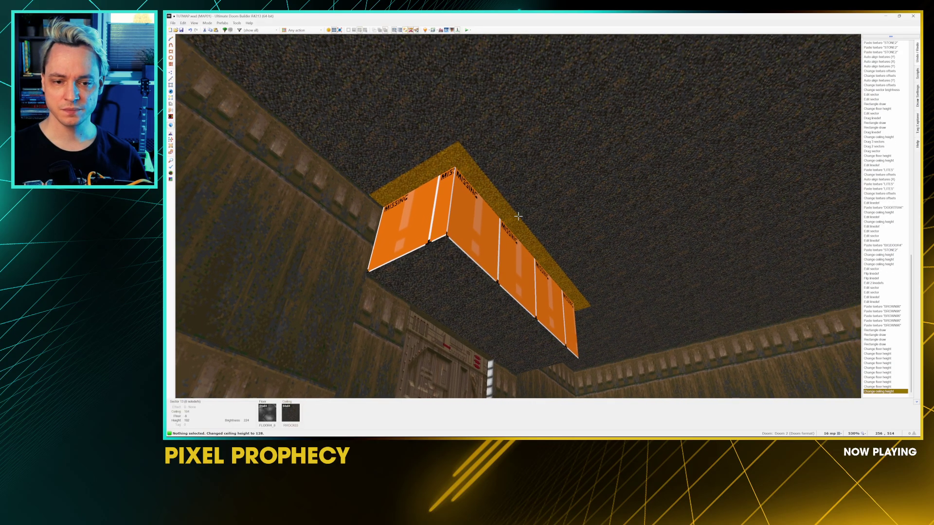
scroll(518, 216, "down", 1)
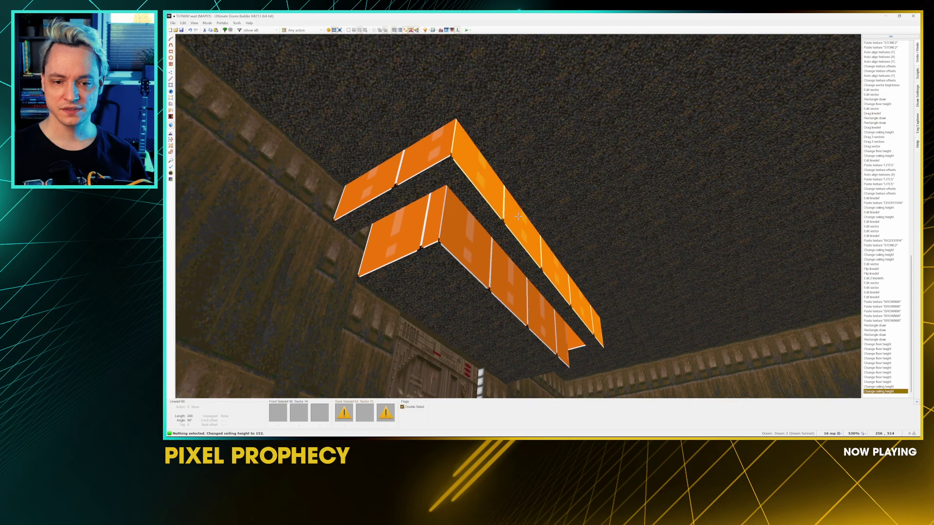
scroll(517, 215, "up", 2)
scroll(518, 215, "up", 2)
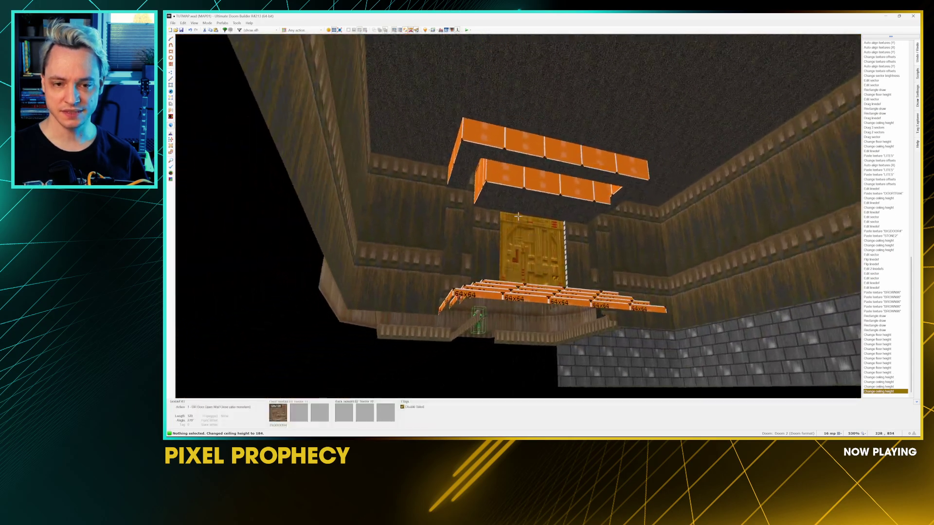
scroll(518, 216, "up", 4)
Step: Move the eight front corner vertices of the nested step rectangles 80 units farther from the door in the 2D map
key("s")
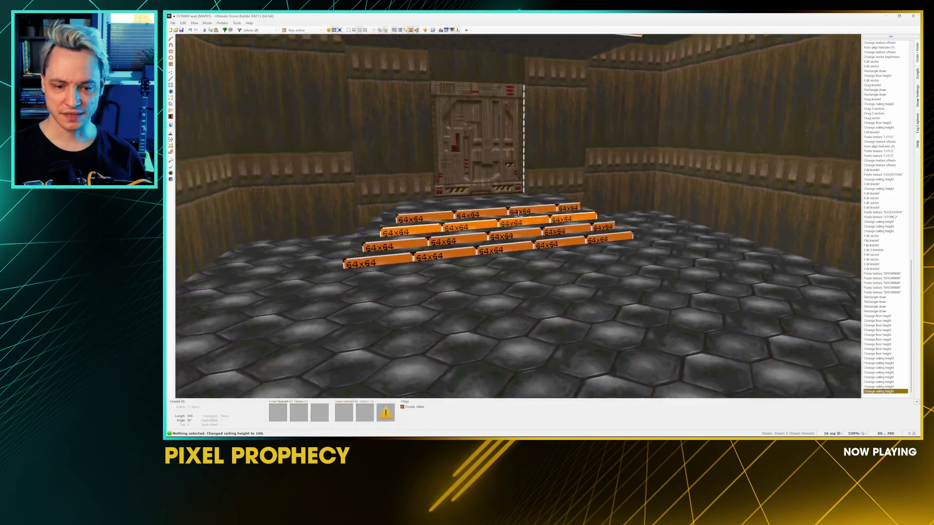
key("q")
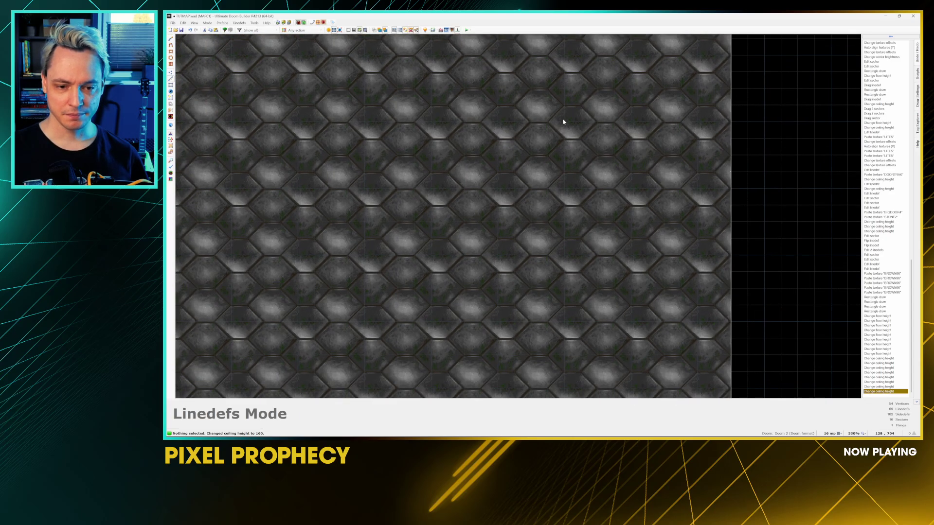
scroll(511, 265, "down", 6)
scroll(512, 198, "up", 4)
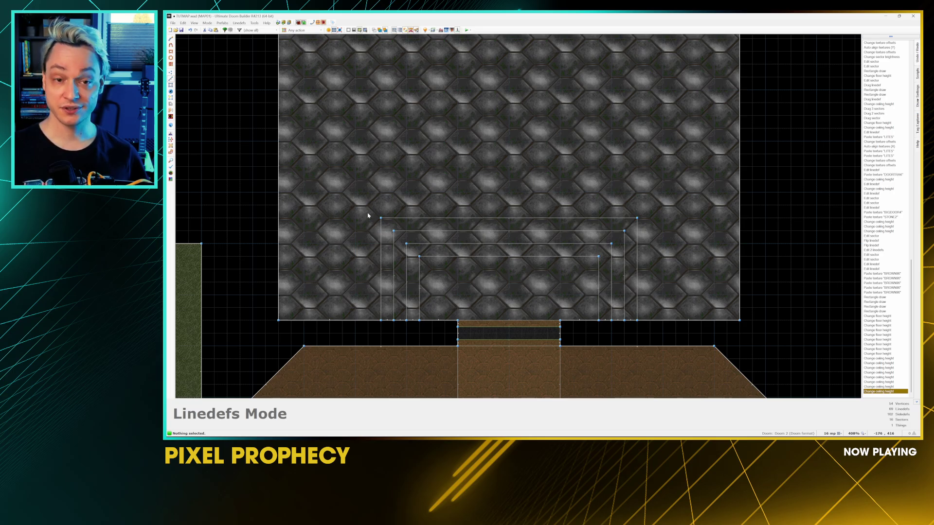
key("v")
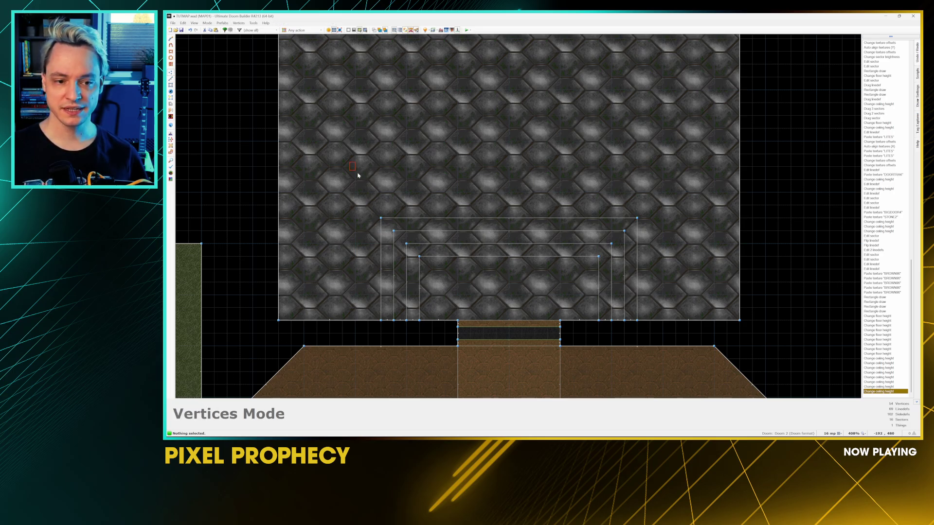
left_click_drag(663, 278, 662, 270)
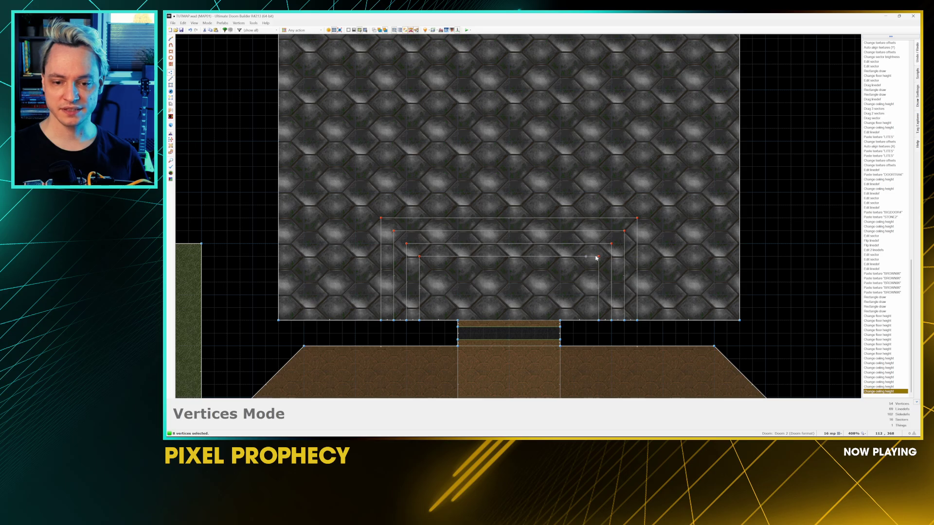
left_click_drag(597, 258, 600, 193)
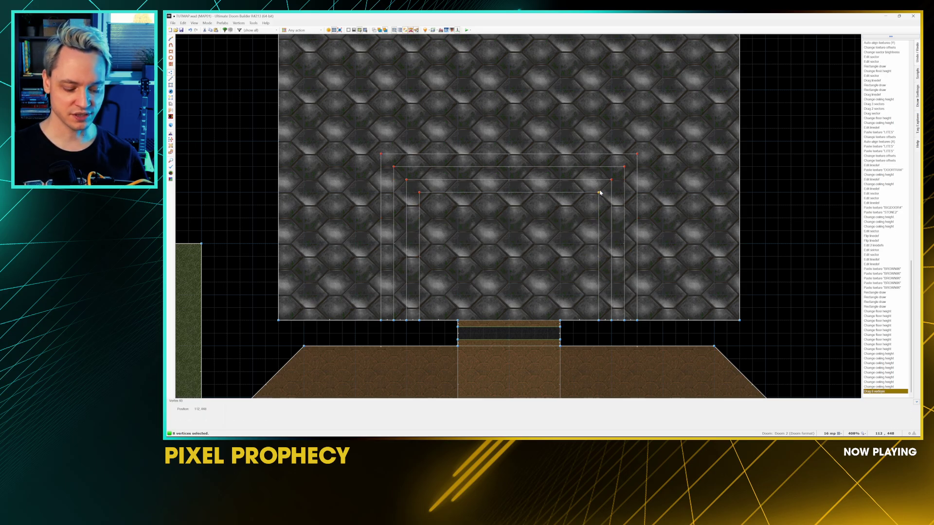
Step: Return to the 3D view and apply the BROWN1 texture to an untextured side of the top step
key("q")
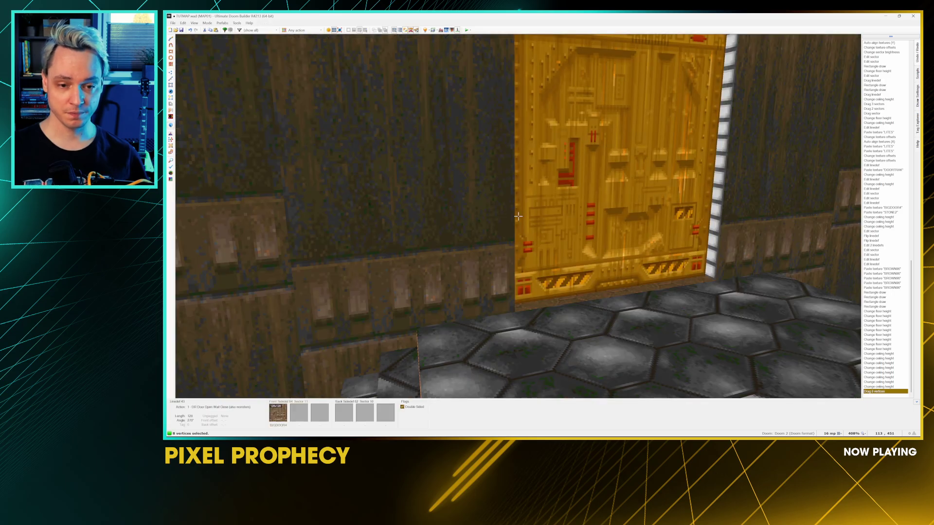
key("s")
key("w")
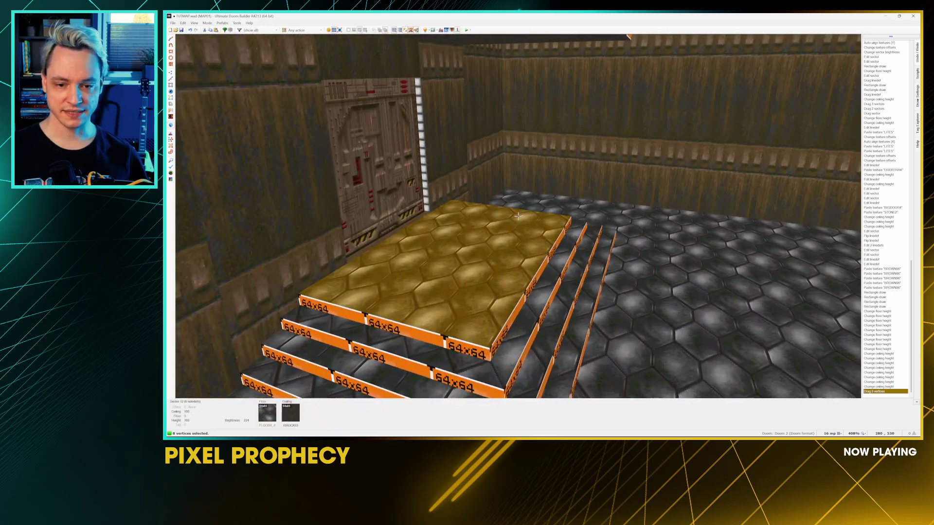
key("d")
key("s")
key("w")
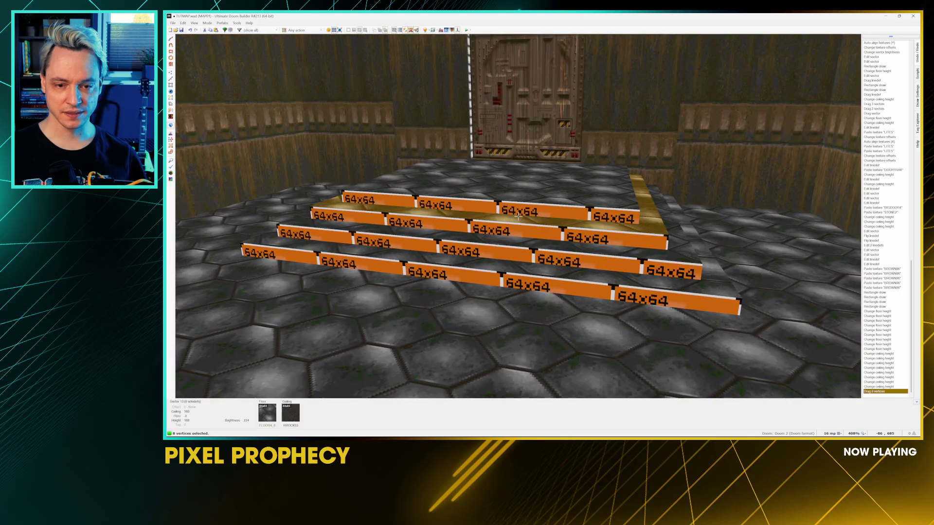
key("w")
right_click(518, 216)
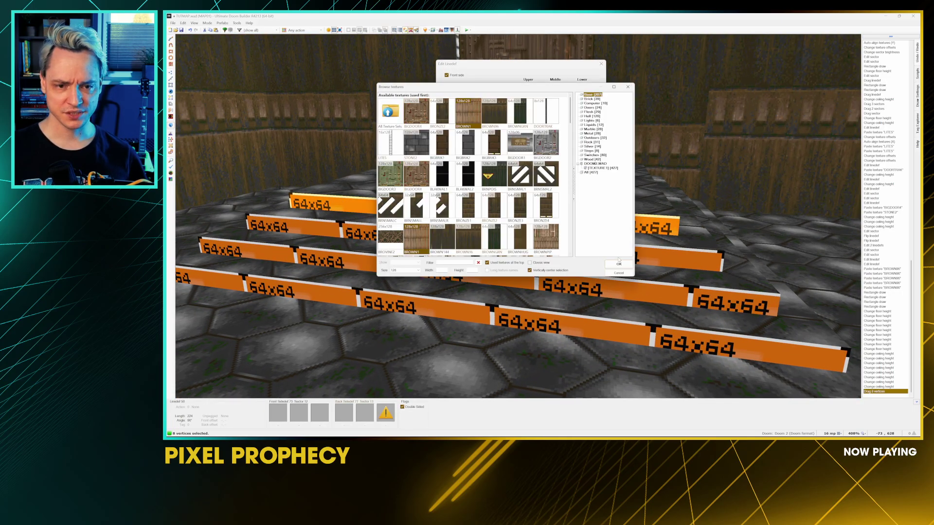
left_click(619, 263)
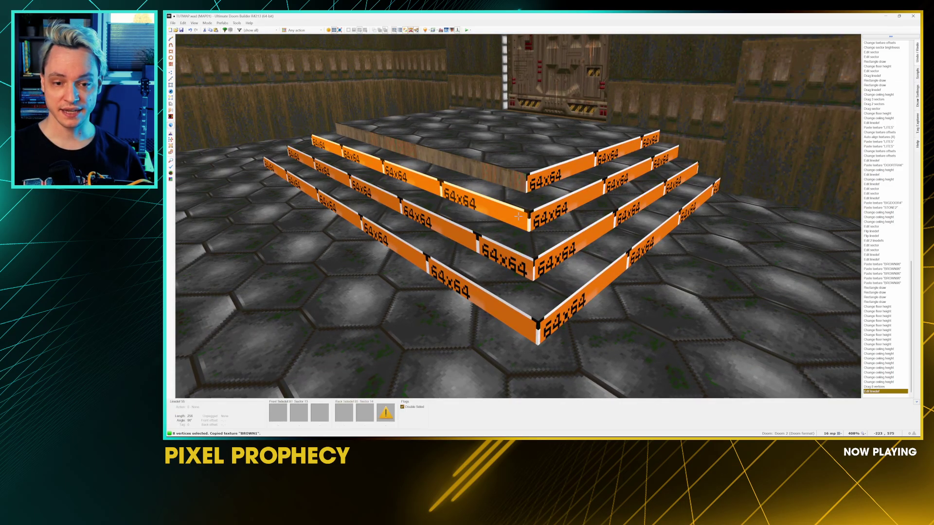
Step: Fill the remaining step risers and the sides of the dropped ceiling with the copied BROWN1 texture
middle_click(518, 216, "shift")
middle_click(518, 215, "shift")
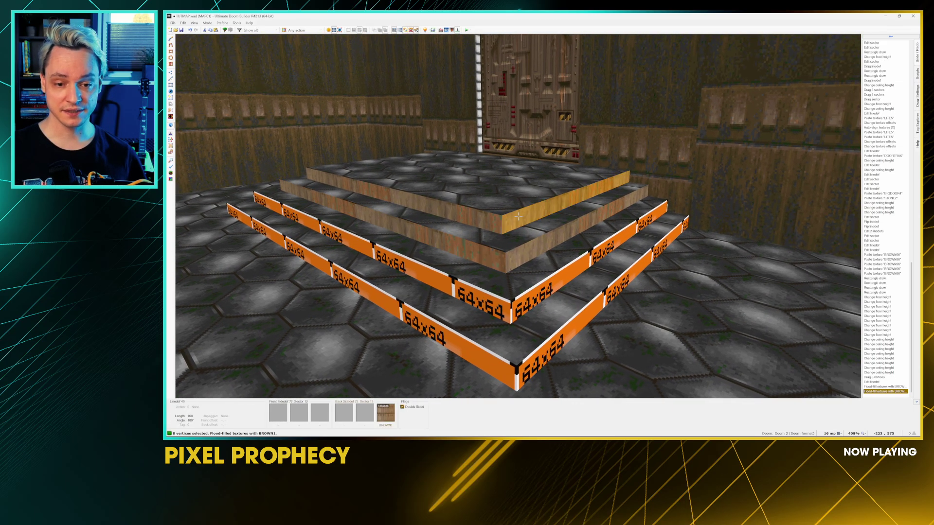
middle_click(518, 216, "shift")
middle_click(518, 216, "shift")
middle_click(517, 216)
Step: Set the ceiling flat of the innermost sector in front of the door to TLITE6_1 from the Lights category
key("d")
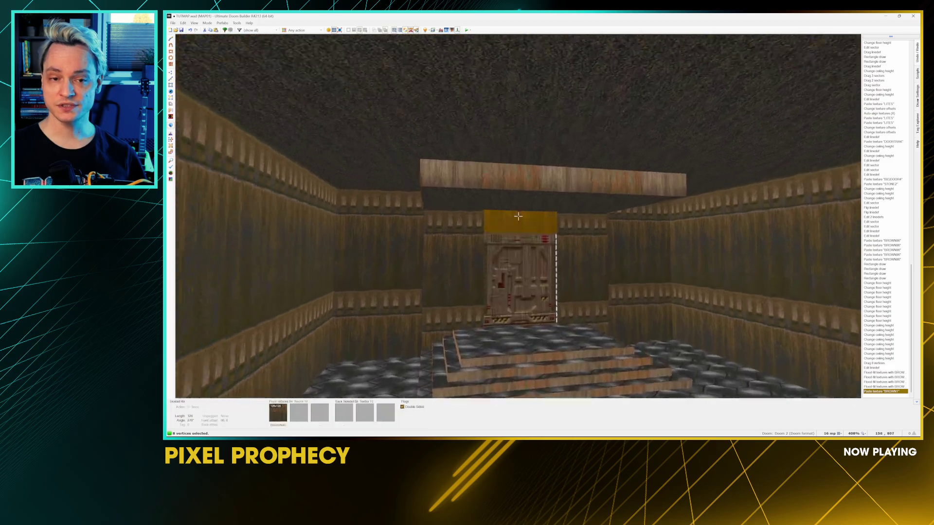
key("d")
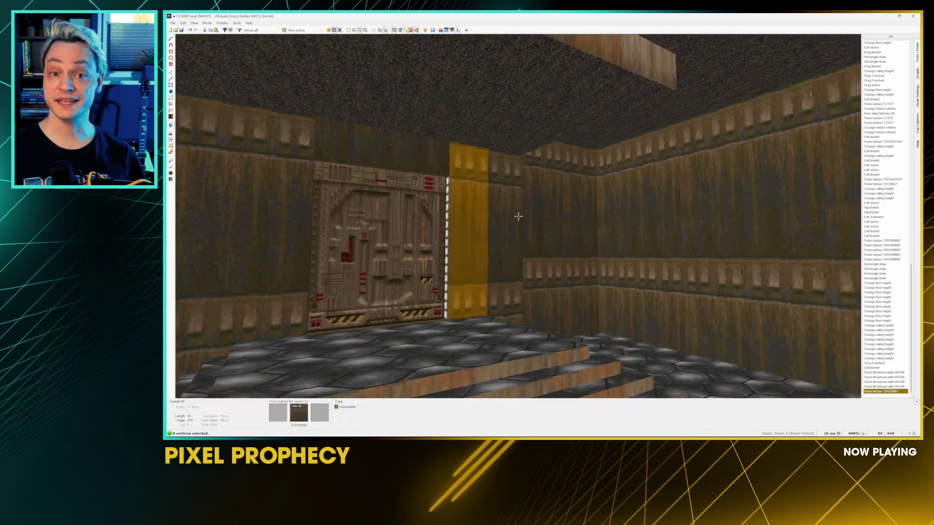
key("s")
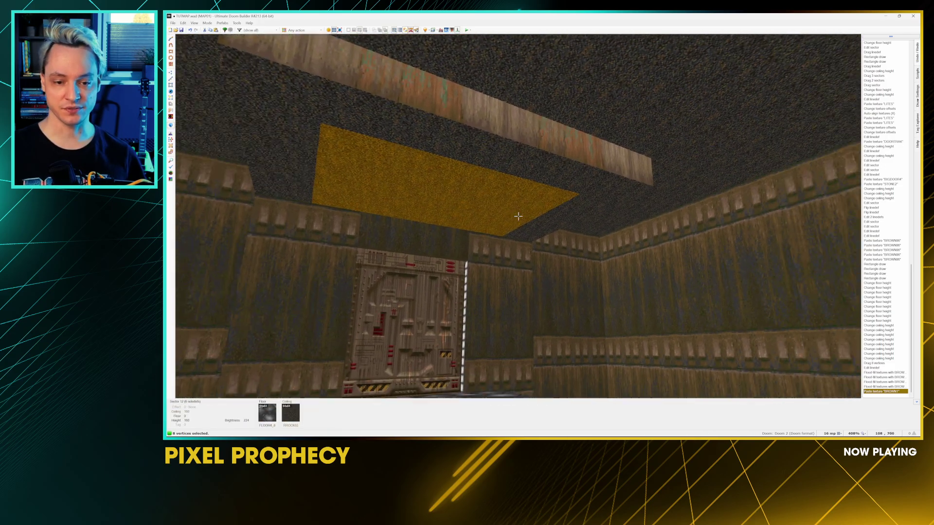
key("a")
key("s")
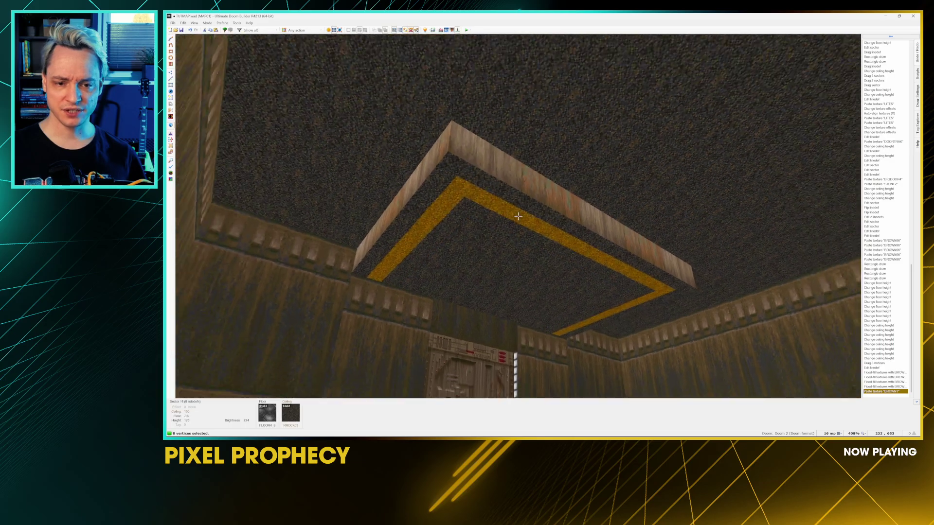
key("w")
right_click(518, 216)
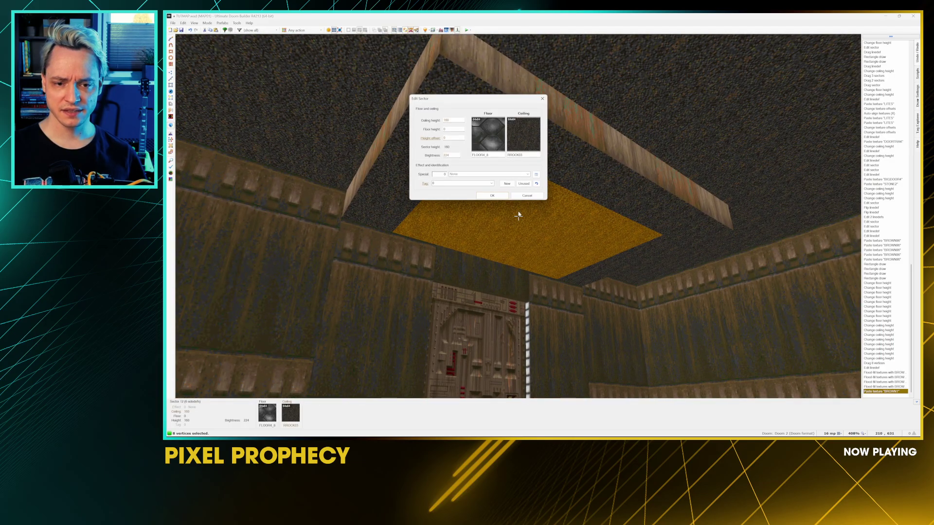
left_click(531, 150)
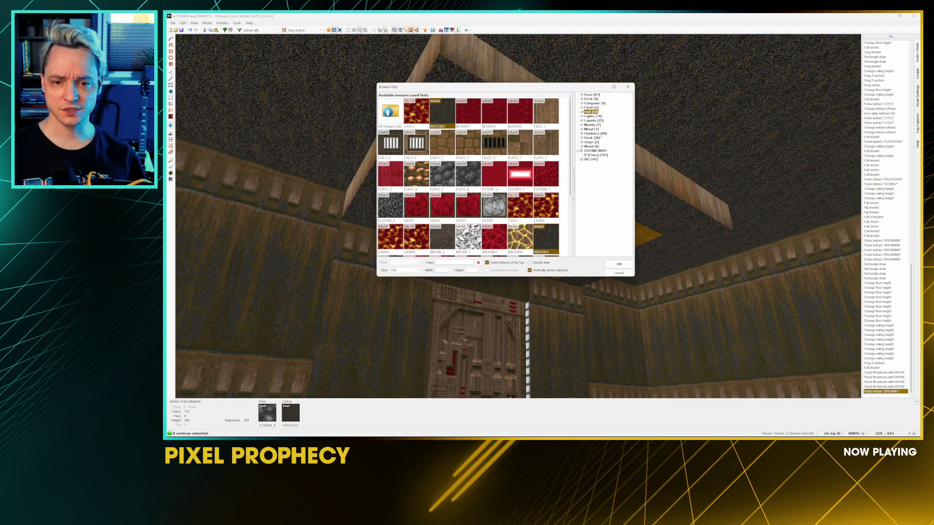
left_click(592, 116)
left_click(494, 142)
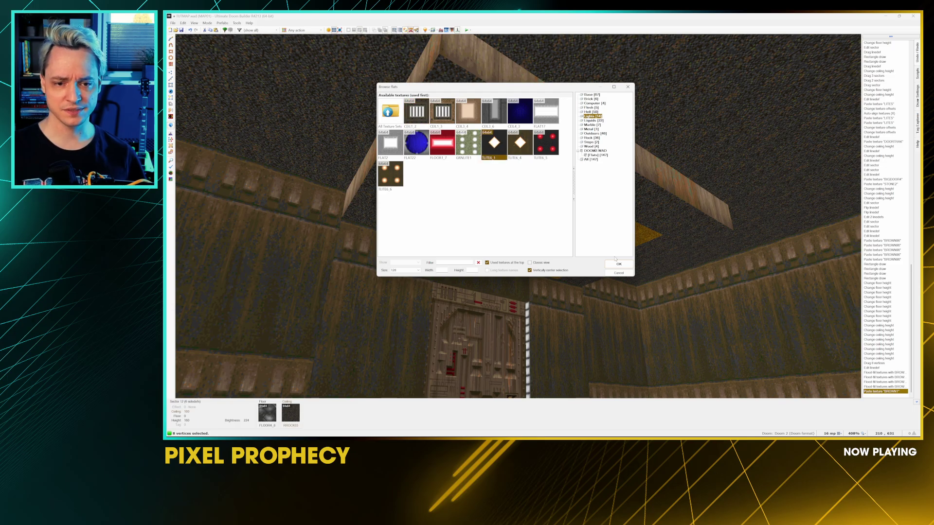
left_click(618, 264)
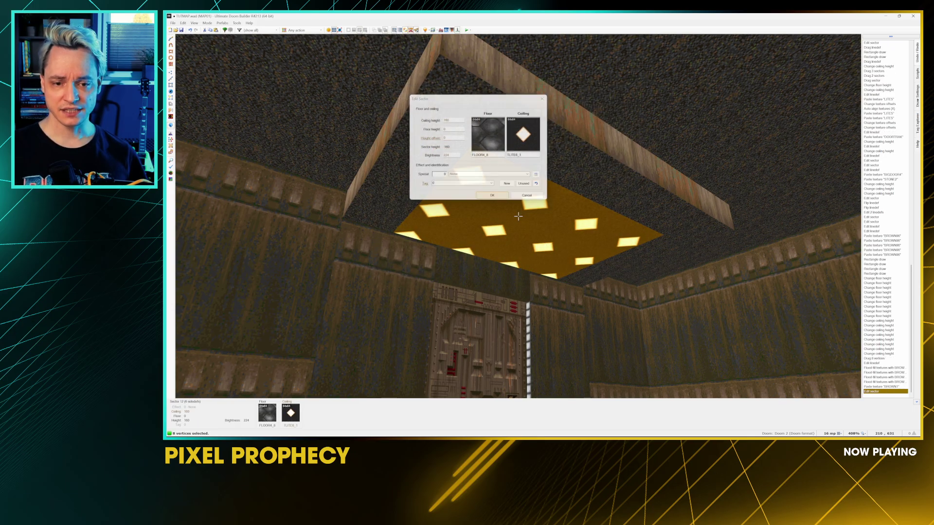
key("Return")
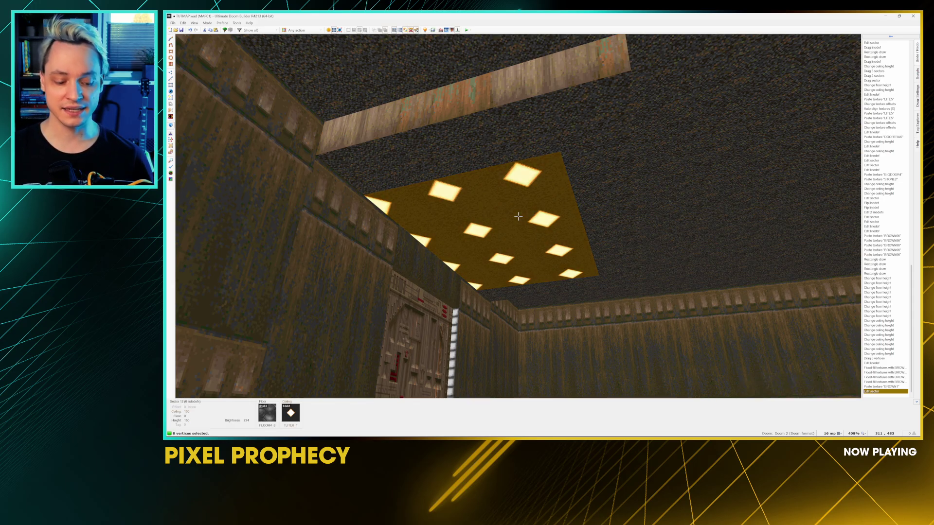
Step: Paste the TLITE6_1 flat onto the ceilings of the three rings surrounding the innermost sector
key("ctrl+v")
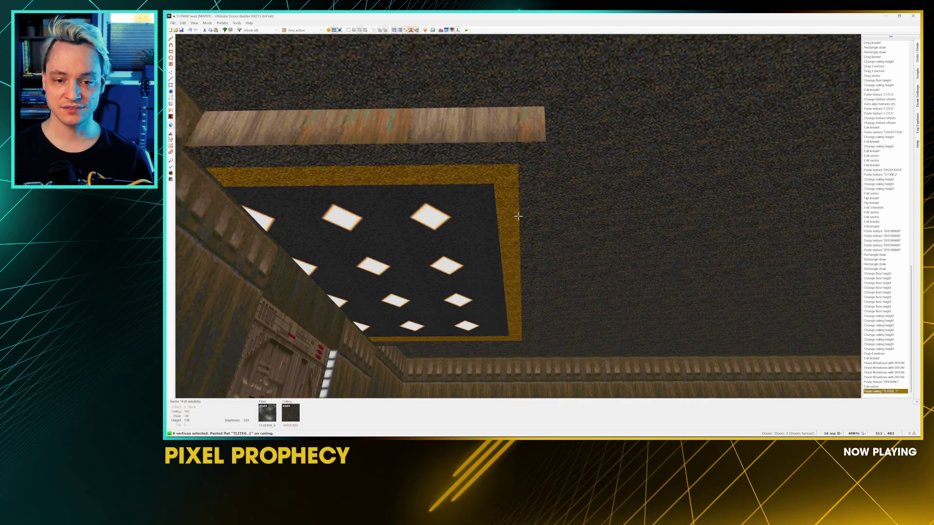
key("ctrl+v")
key("ctrl+v")
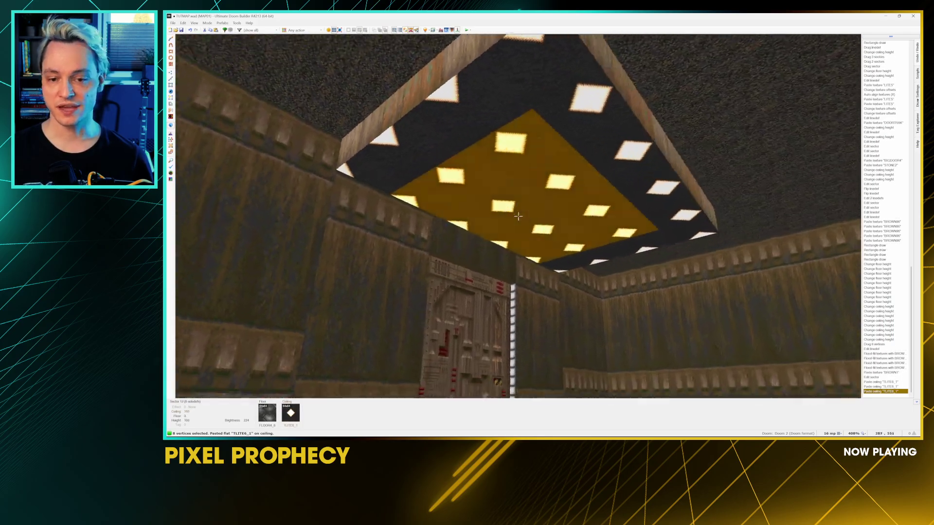
Step: Raise the ceiling of the outermost ring of the dropped section to 176
key("d")
key("e")
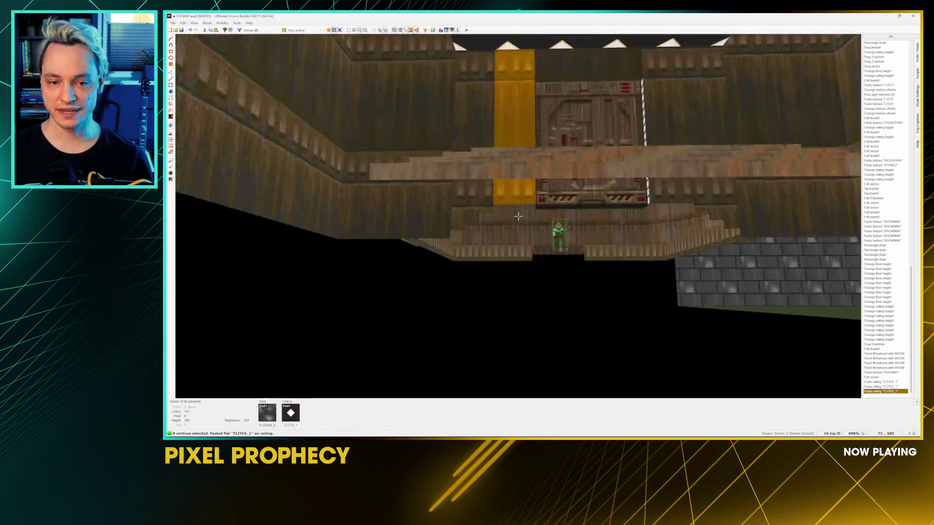
key("w")
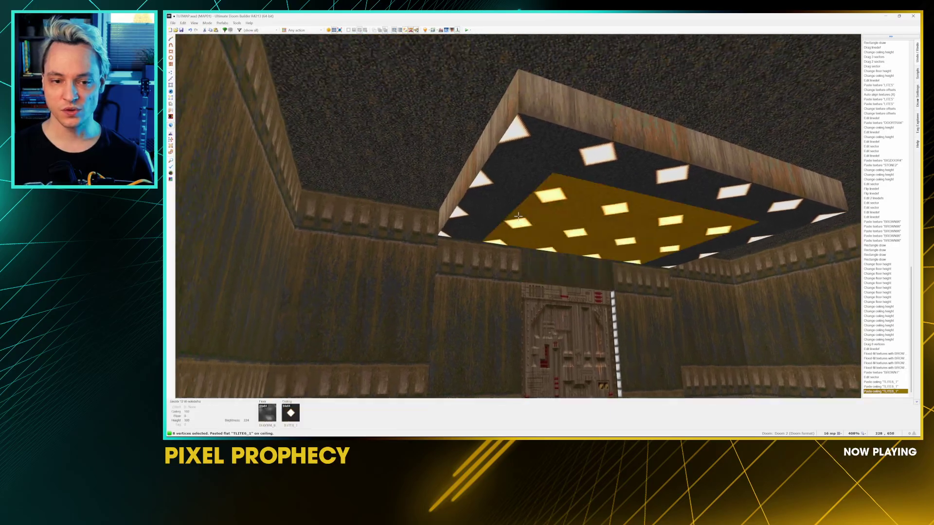
scroll(518, 216, "up", 1)
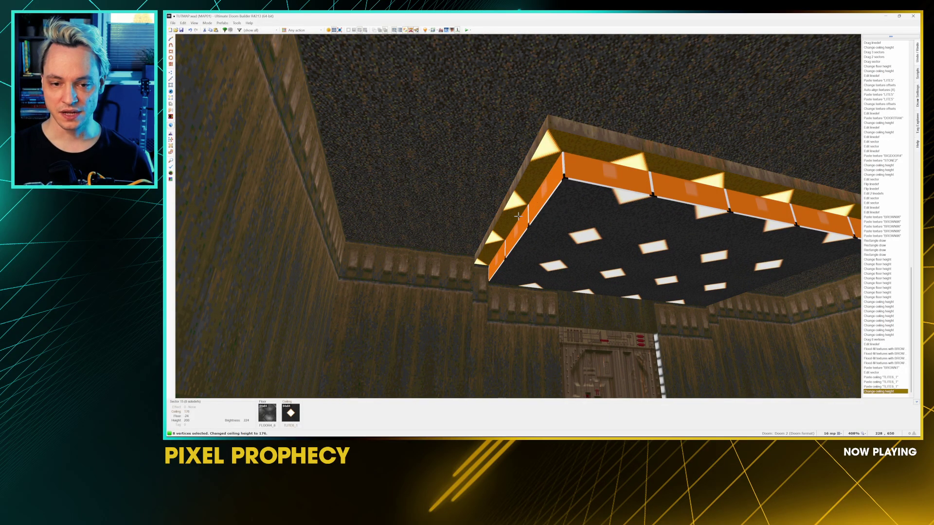
Step: Undo the light flat pasted on the main ceiling, paste RROCK03 onto the outermost ring, and raise the next ring's ceiling to 184
key("ctrl+v")
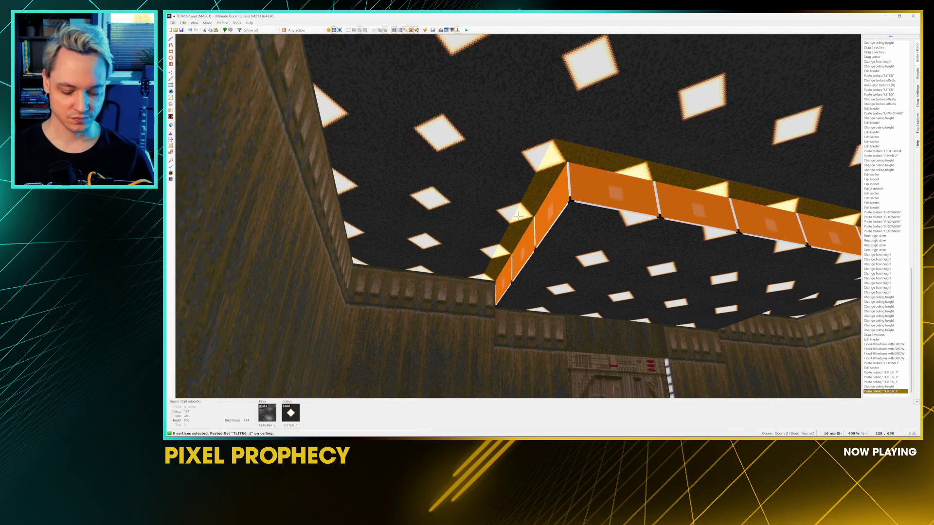
key("ctrl+z")
key("ctrl+v")
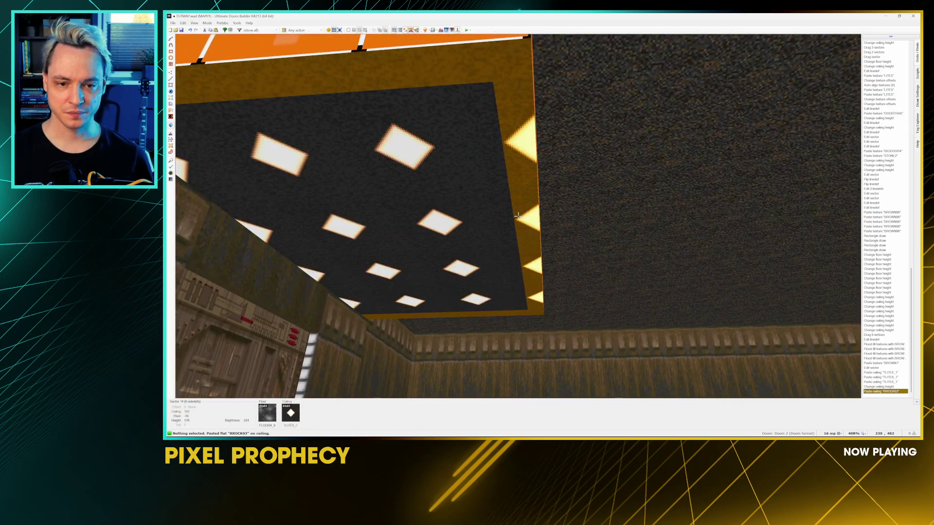
scroll(518, 215, "up", 1)
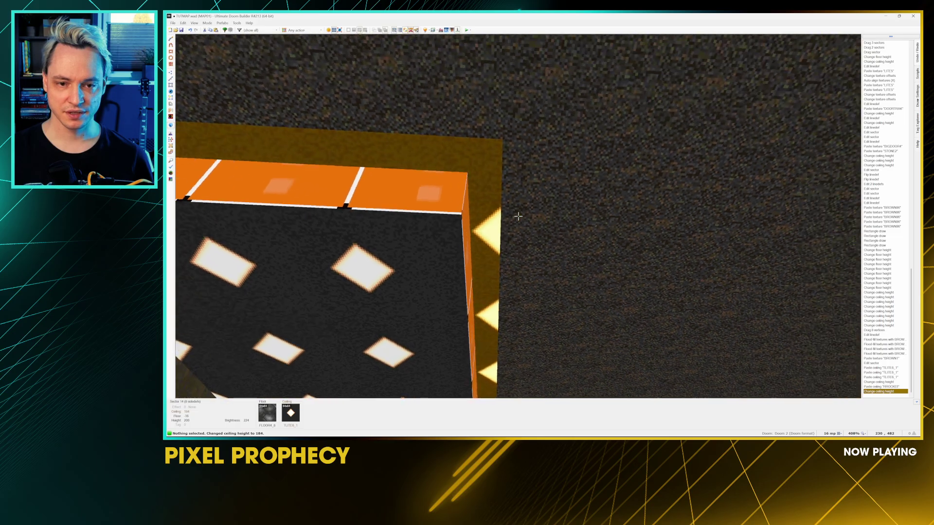
Step: Paste the RROCK03 flat onto the ceilings of the inner rings of the dropped section
key("ctrl+v")
key("ctrl+v")
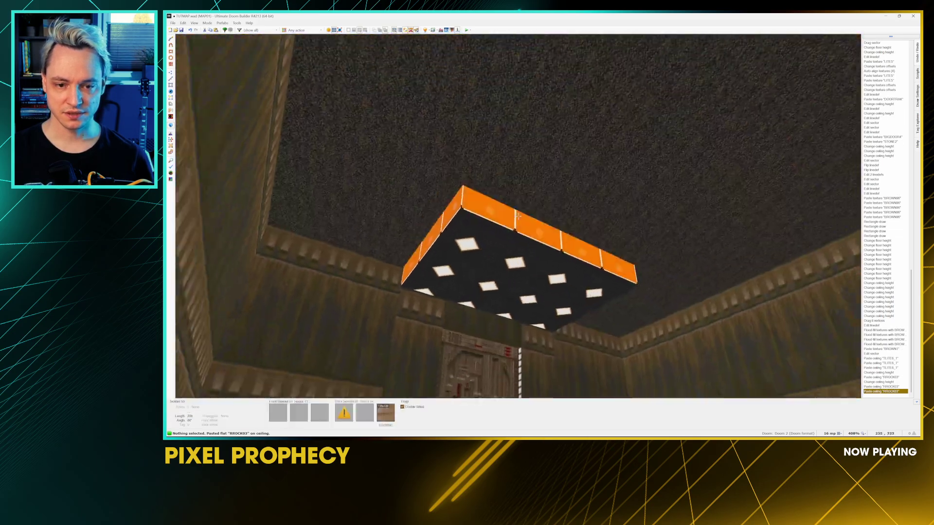
key("e")
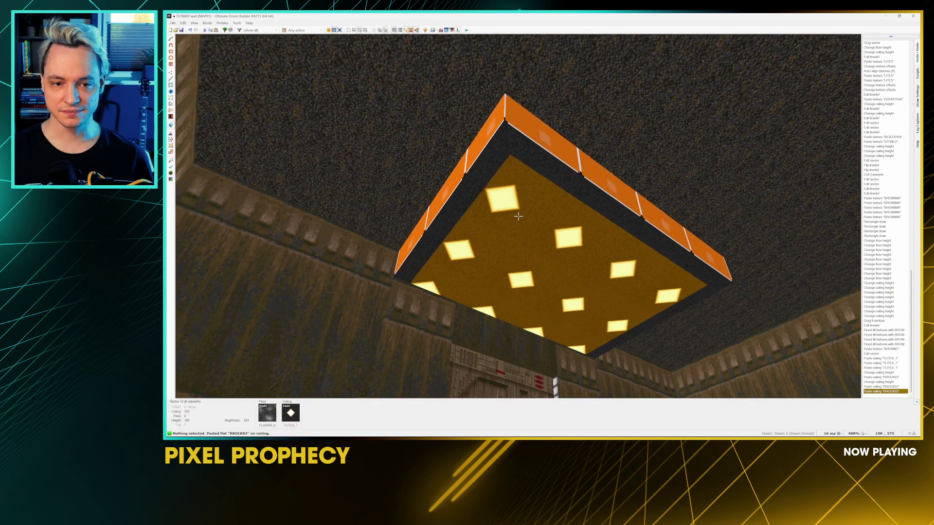
Step: Undo the last RROCK03 paste and paste TLITE6_1 back onto the ceiling of the ring around the innermost sector
key("ctrl+v")
key("ctrl+z")
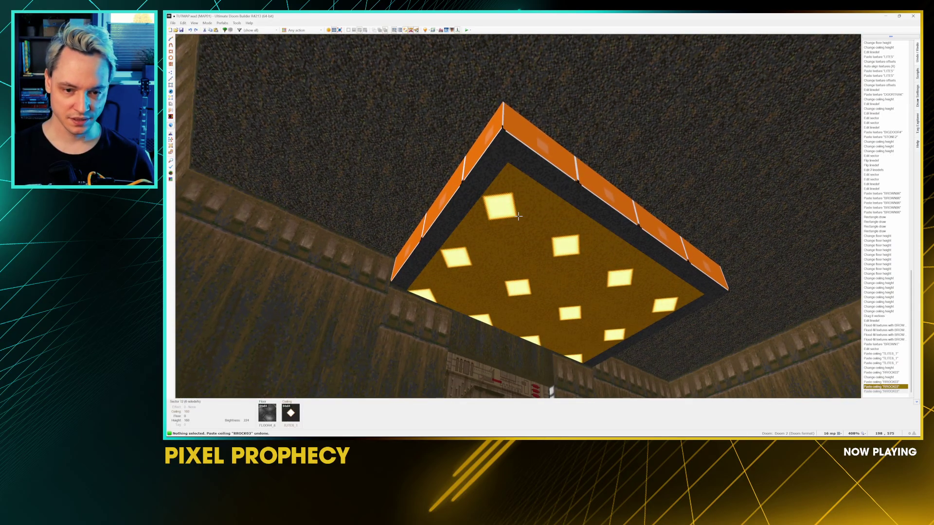
key("ctrl+v")
key("ctrl+v")
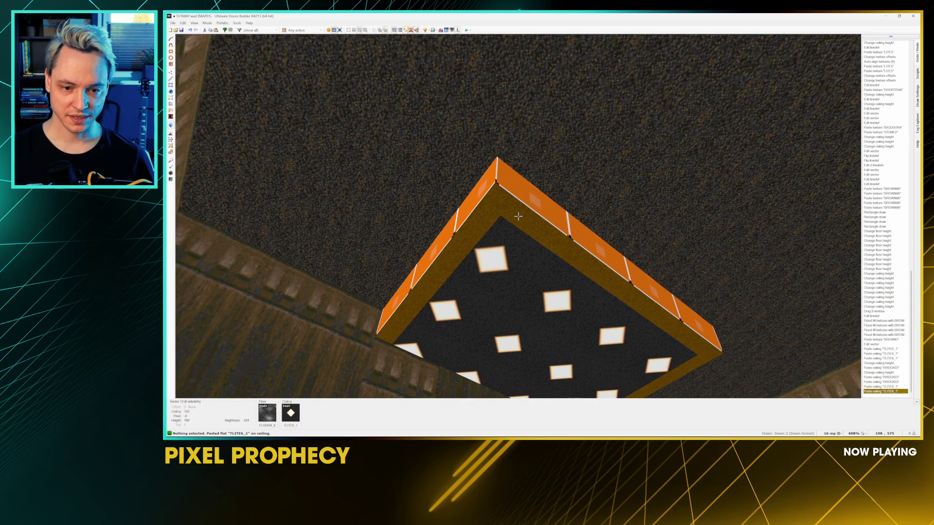
Step: Apply the BROWN96 texture to one side face of the dropped ceiling and shift its vertical offset to show the trim band
key("s")
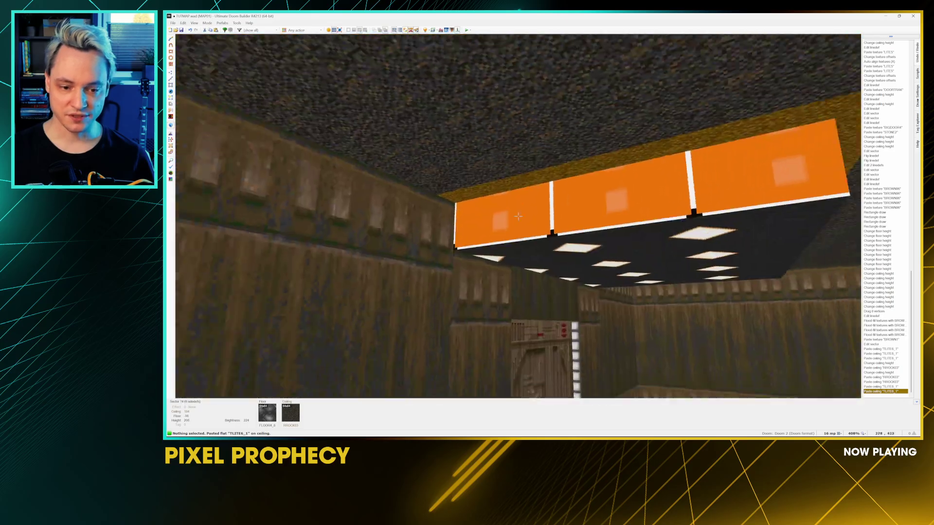
key("d")
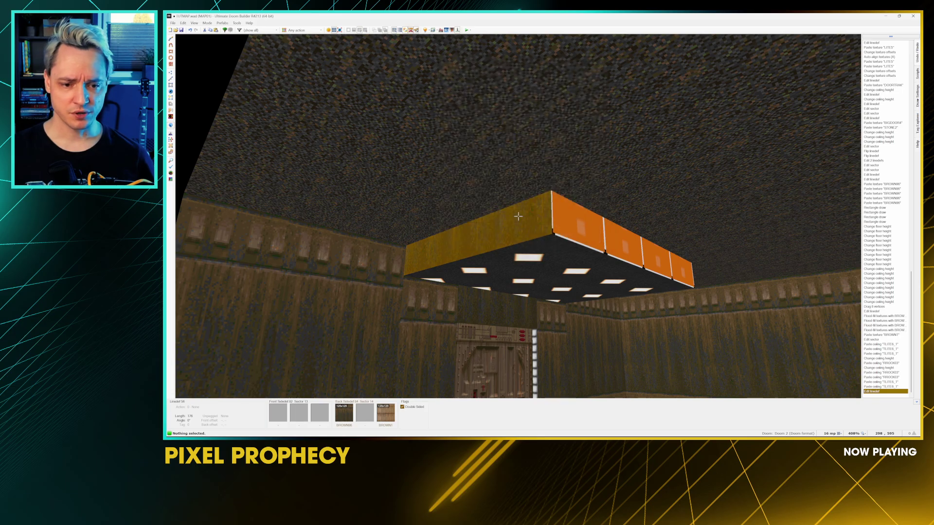
key("ctrl+Down")
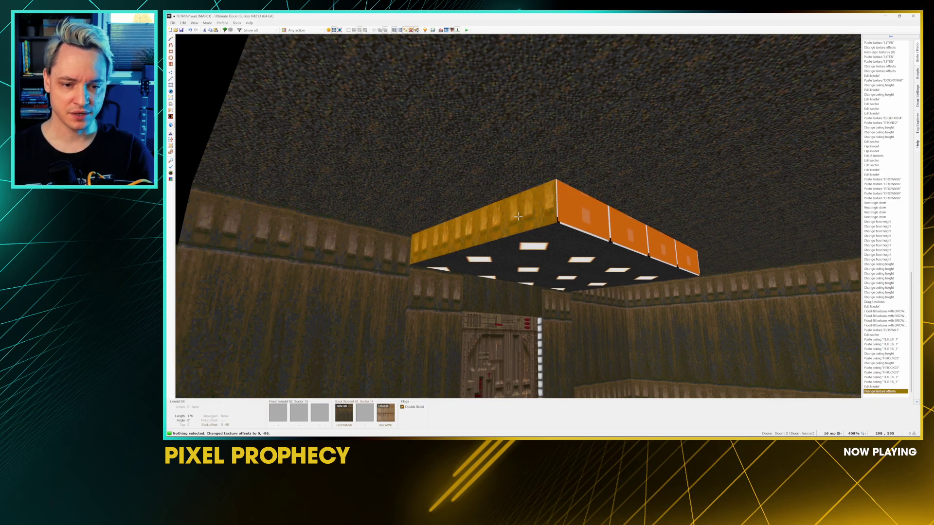
Step: Paste BROWN96 onto the remaining side faces of the dropped ceiling and auto-align the textures horizontally and vertically
key("ctrl+v")
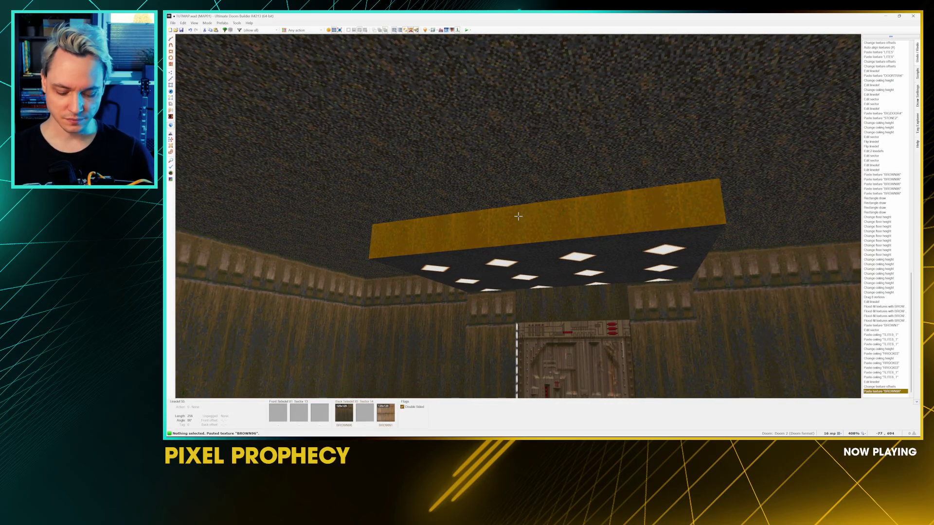
key("shift+a")
key("s")
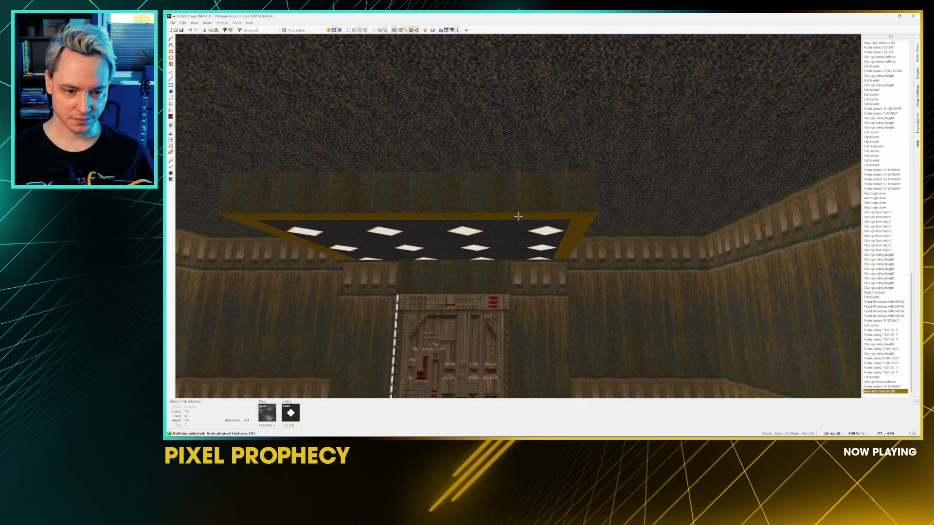
key("w")
key("ctrl+v")
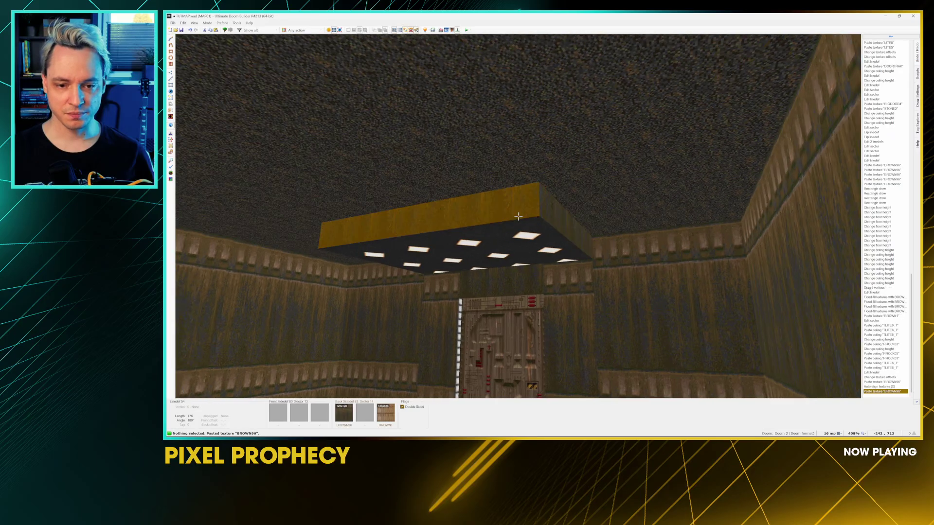
key("w")
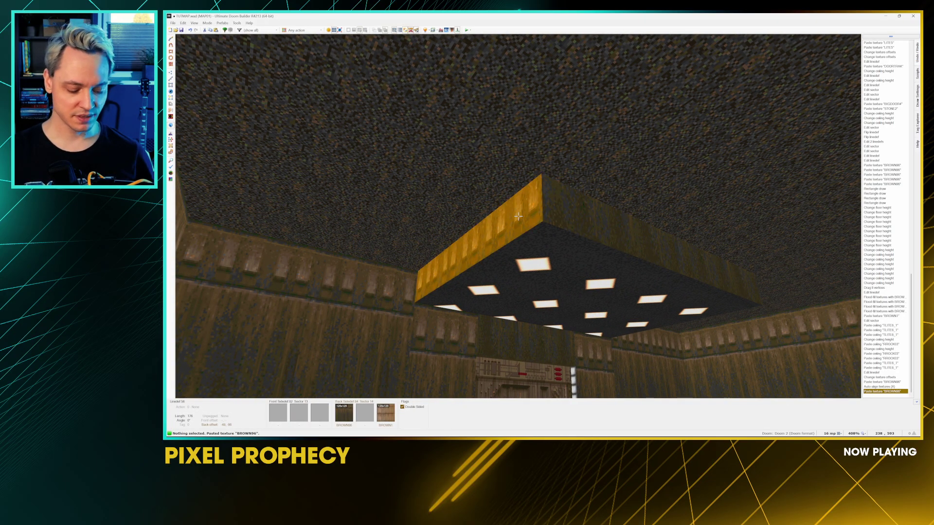
key("shift+a")
key("ctrl+shift+a")
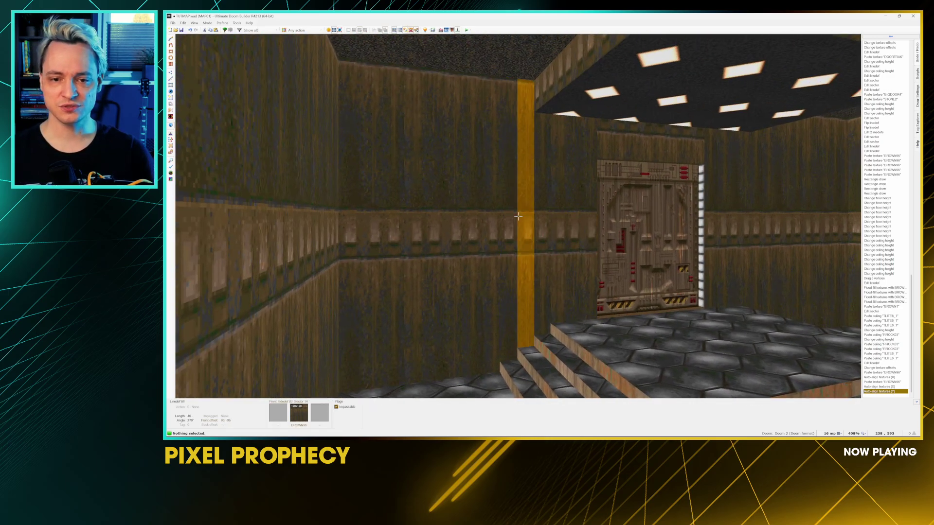
Step: Adjust the vertical texture offsets of the wall segments around the platform so their trim bands line up
key("Up")
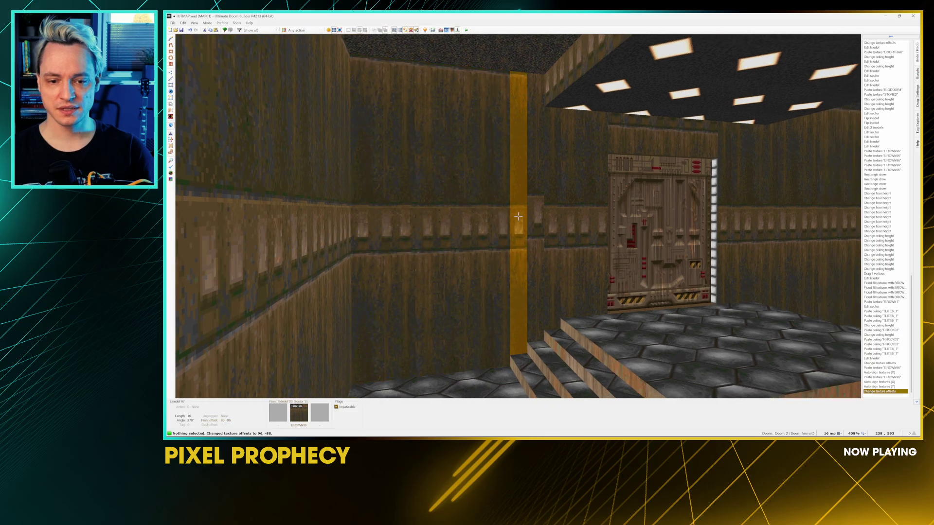
key("shift+Up")
key("shift+Up")
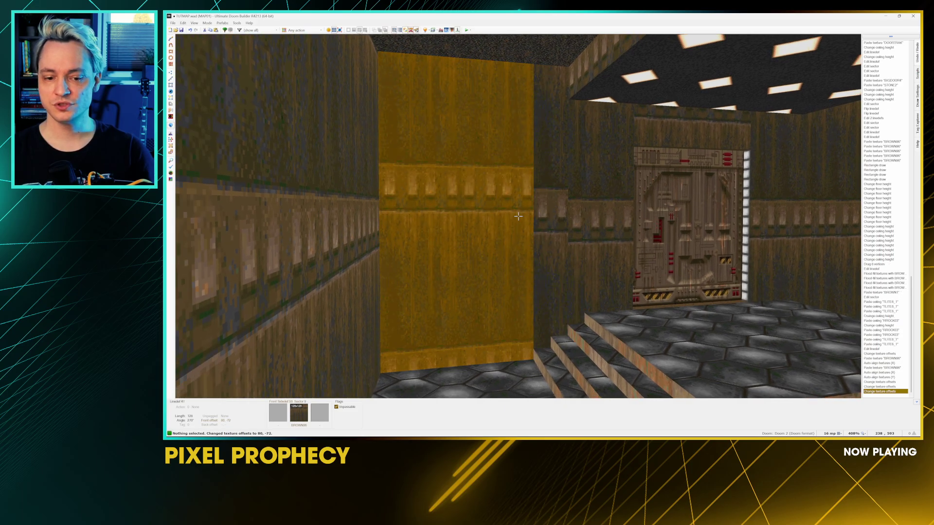
key("shift+Up")
key("shift+Up")
key("shift+Up")
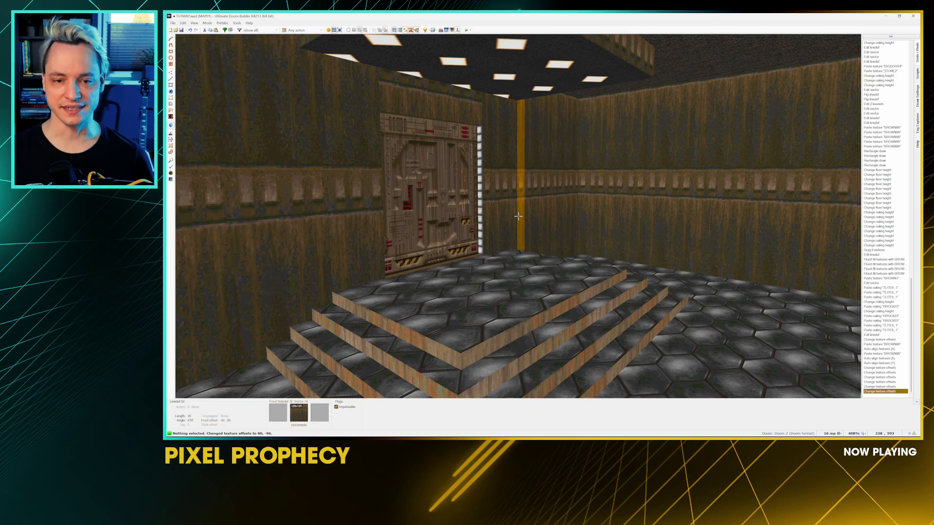
Step: Lower the brightness of the main room sector around the platform to 96
key("w")
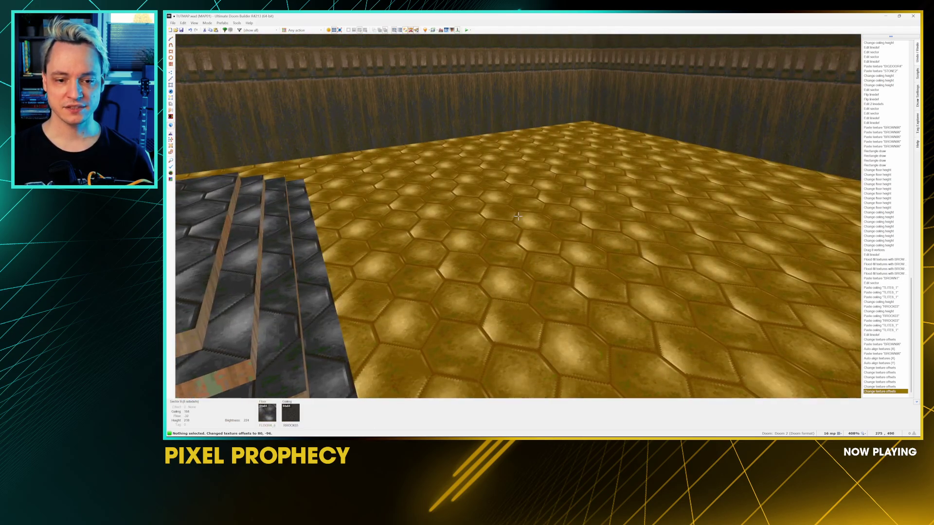
scroll(518, 216, "down", 6, "shift")
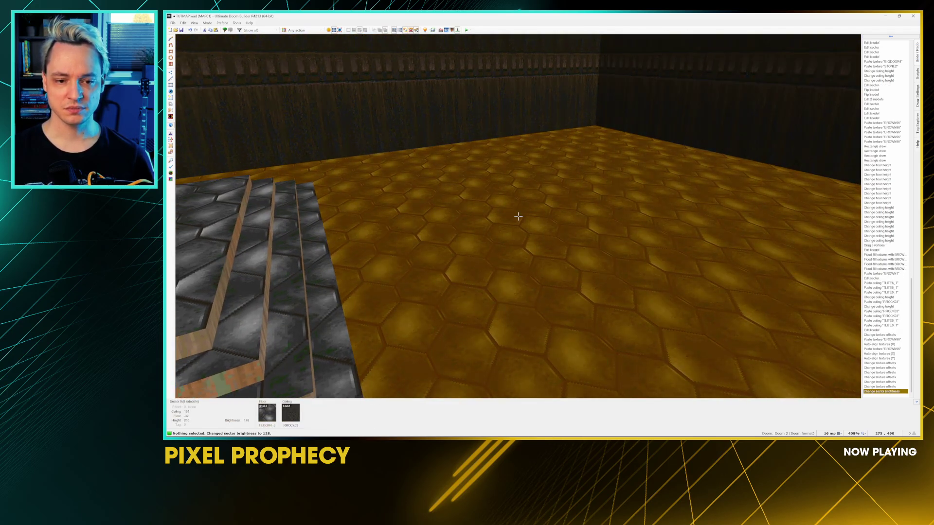
scroll(518, 216, "down", 5, "shift")
scroll(518, 216, "up", 2, "shift")
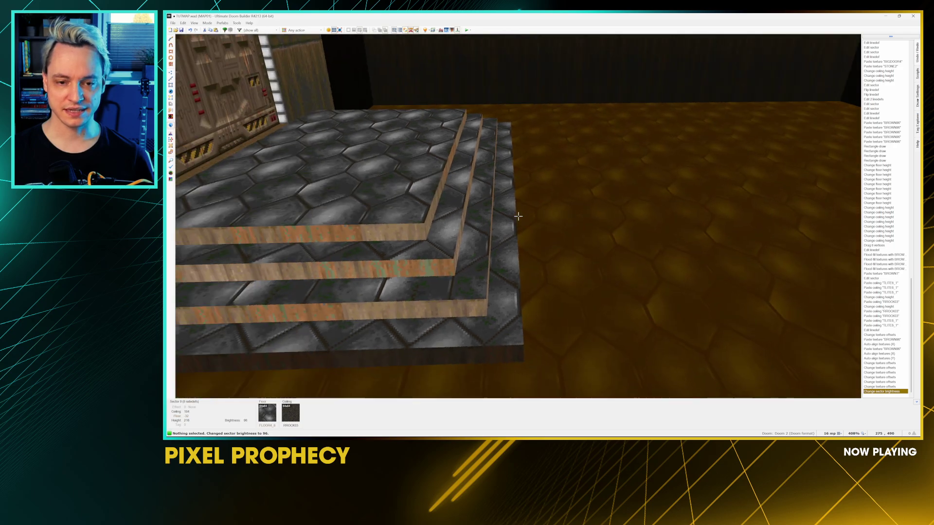
Step: Dim the platform's rings progressively outward, down to a brightness of 160 on the outermost ring
scroll(518, 216, "up", 1, "shift")
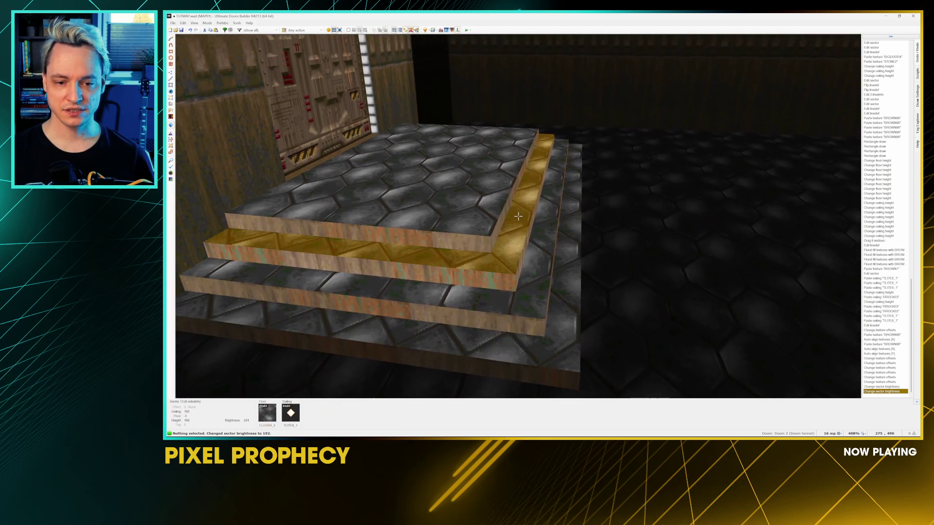
scroll(518, 216, "down", 2, "ctrl")
scroll(517, 216, "down", 3, "ctrl")
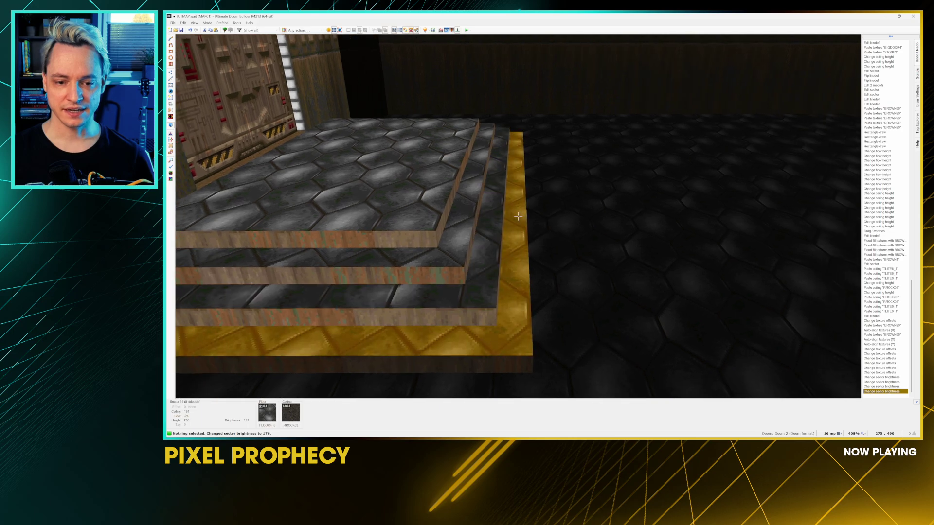
scroll(518, 216, "down", 4, "ctrl")
Step: Examine the lit platform and the darkened room from outside and from several angles
key("d")
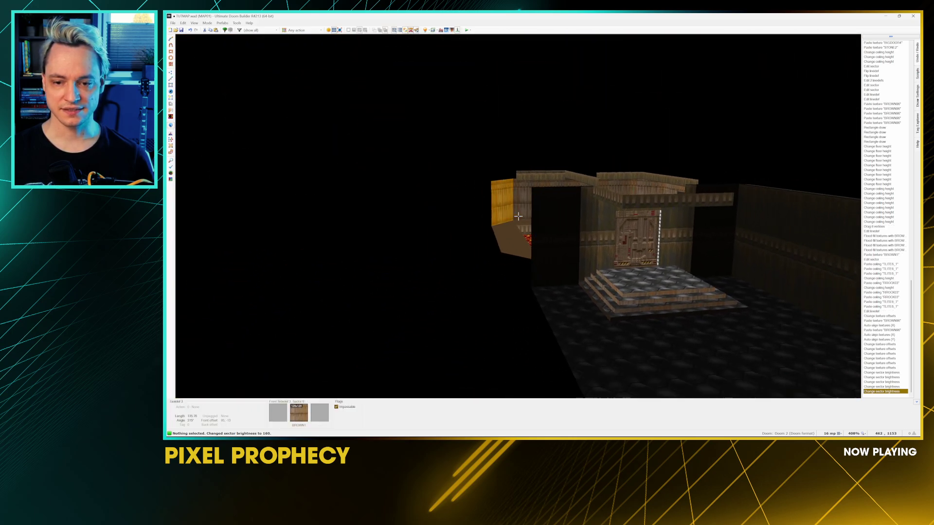
key("f")
key("d")
key("f")
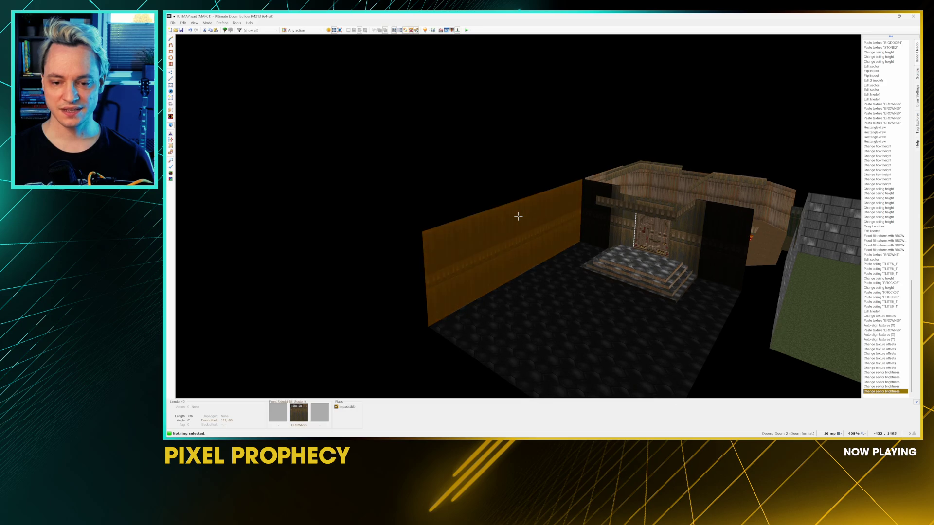
key("d")
key("w")
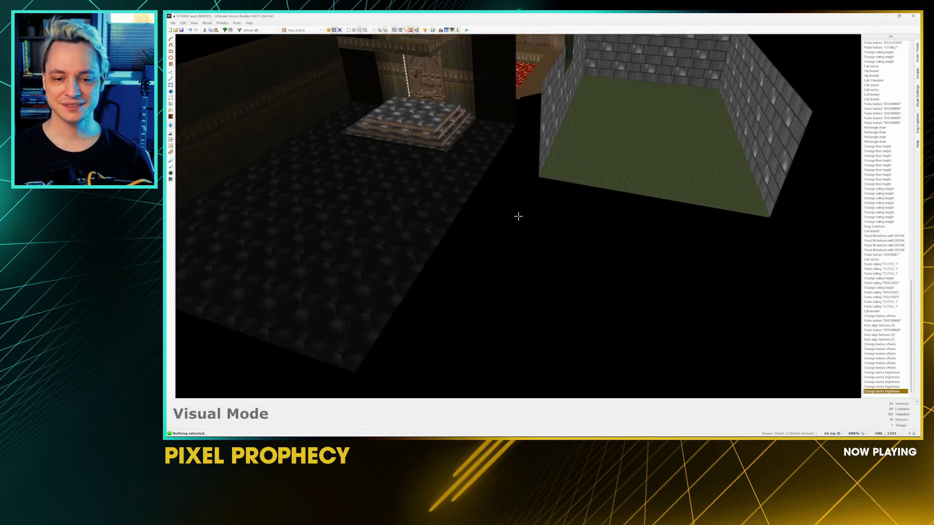
key("s")
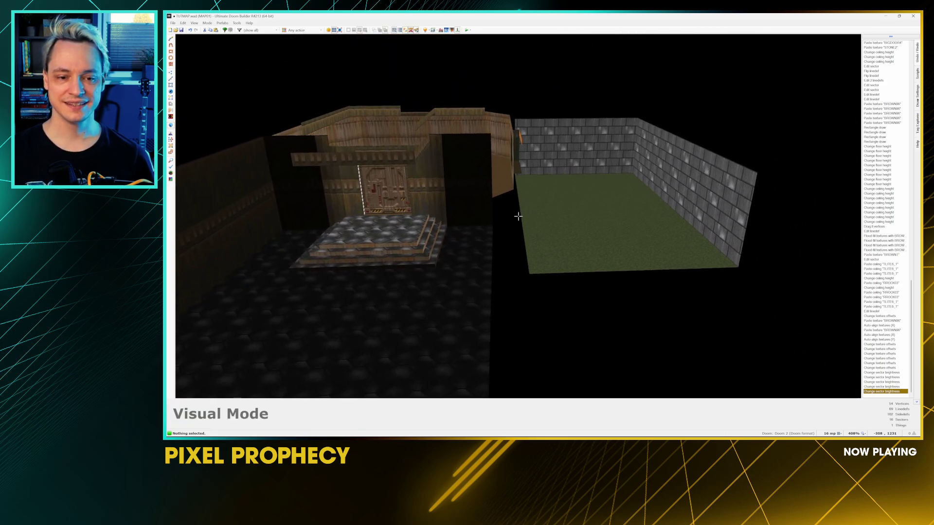
key("d")
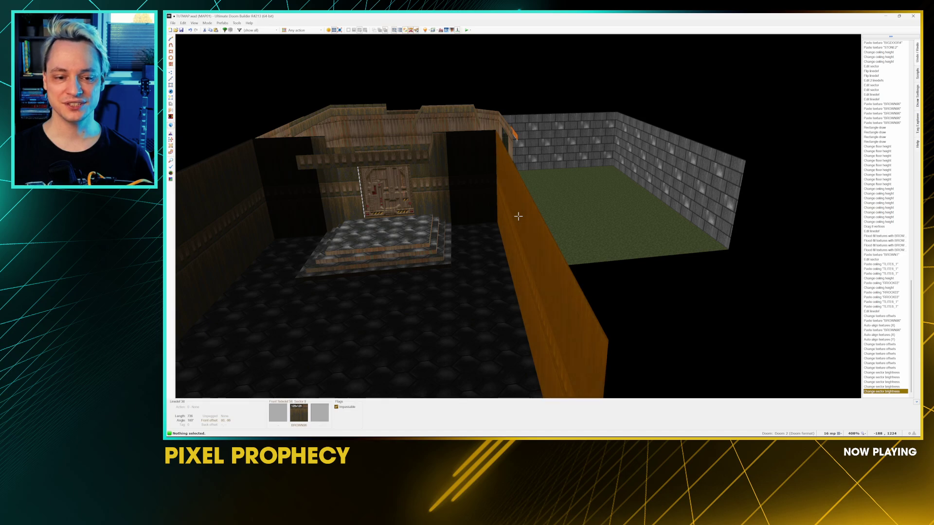
key("w")
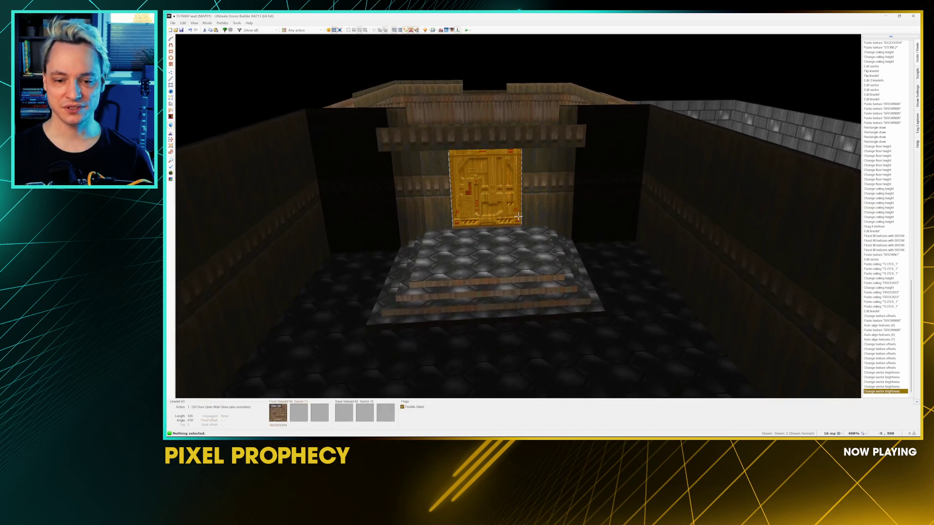
Step: Raise the platform's top sector to brightness 240 and dim the surrounding rings, from 176 on the innermost to 128 on the outermost
scroll(518, 216, "up", 1, "ctrl")
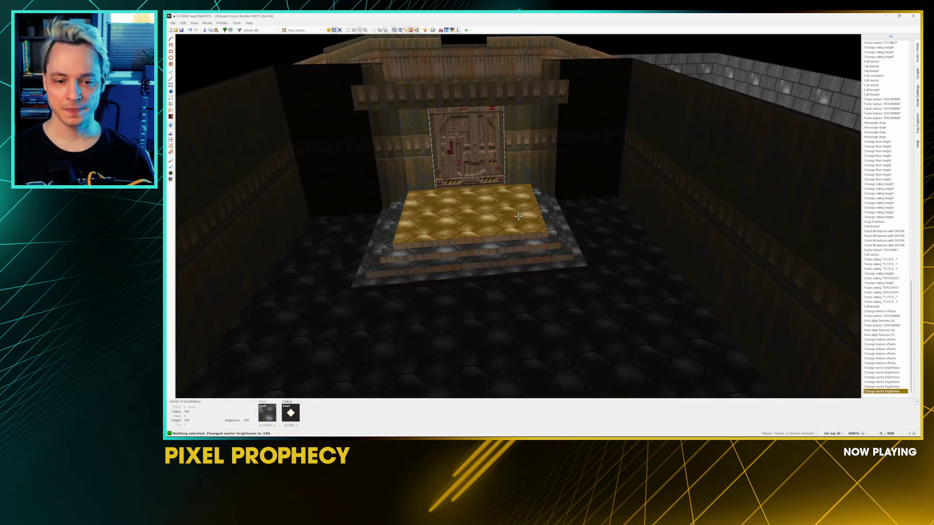
scroll(518, 217, "down", 1, "ctrl")
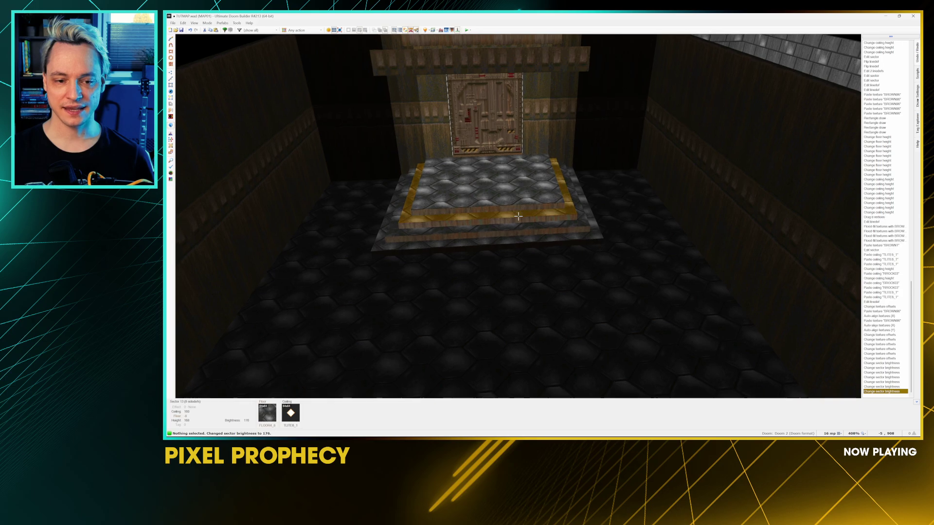
scroll(518, 216, "down", 1, "ctrl")
scroll(518, 216, "down", 1, "ctrl")
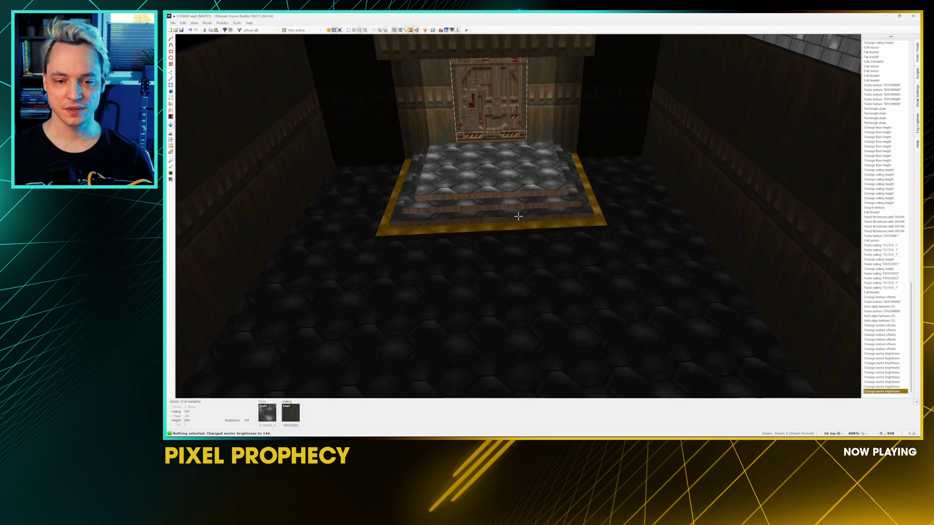
scroll(518, 216, "down", 1, "ctrl")
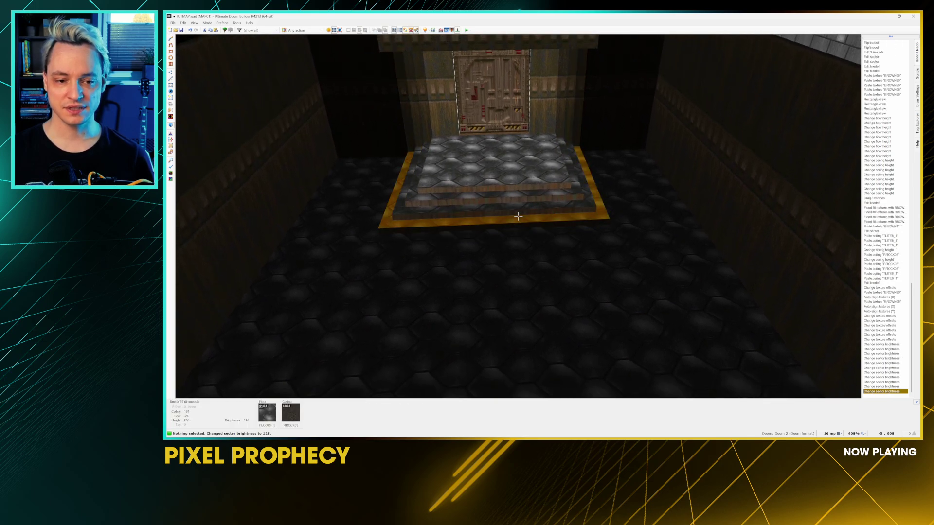
scroll(517, 216, "down", 1, "ctrl")
Step: Change the floor texture of the platform's top sector in front of the door to FLAT5
key("s")
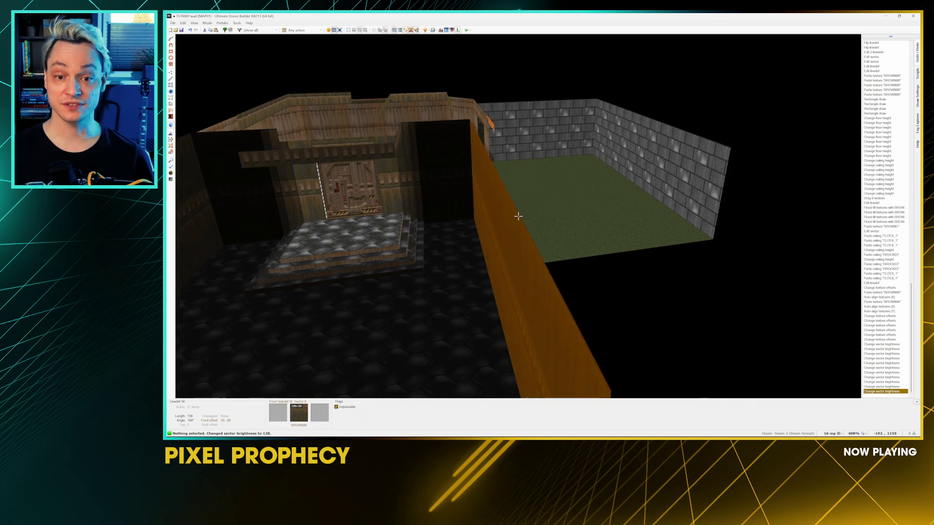
key("a")
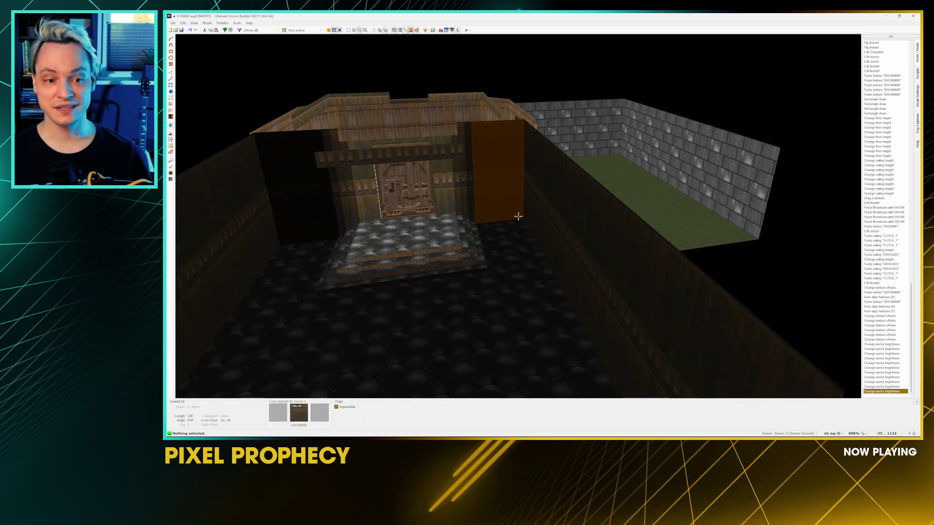
key("w")
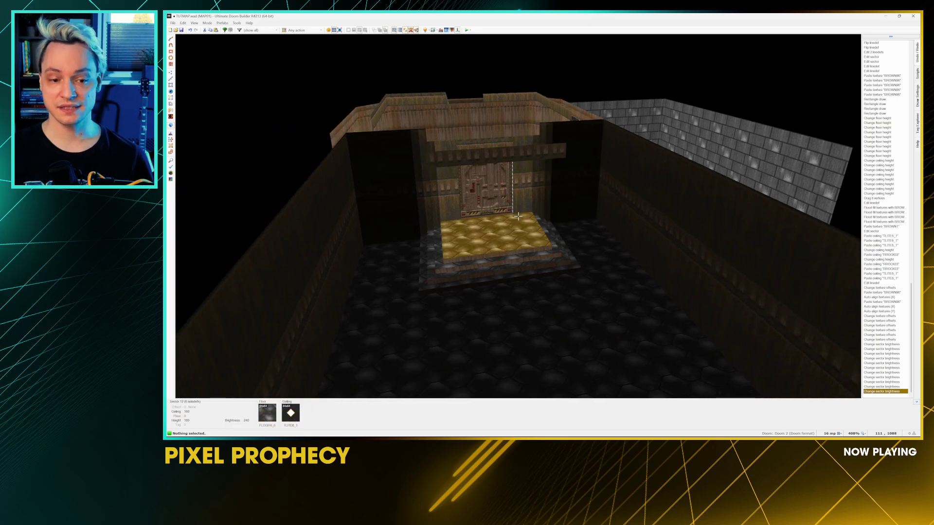
key("w")
right_click(518, 217)
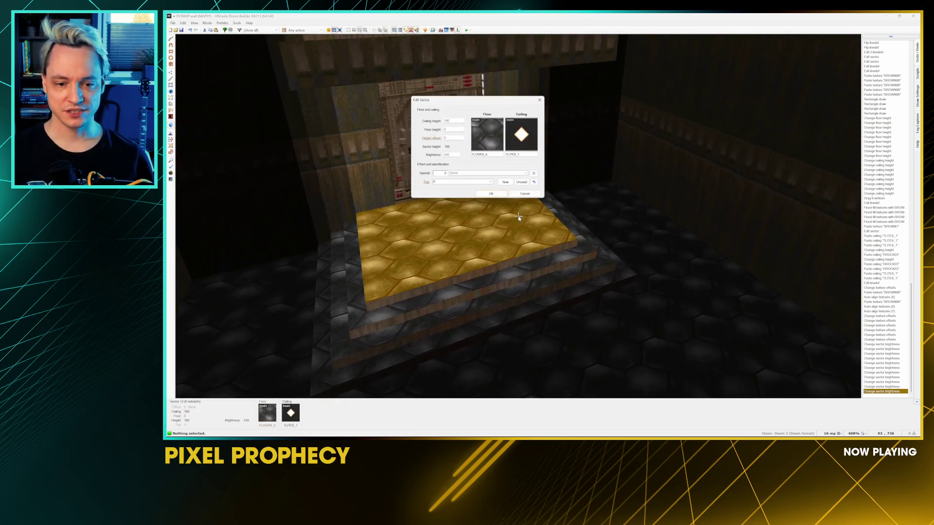
left_click(498, 144)
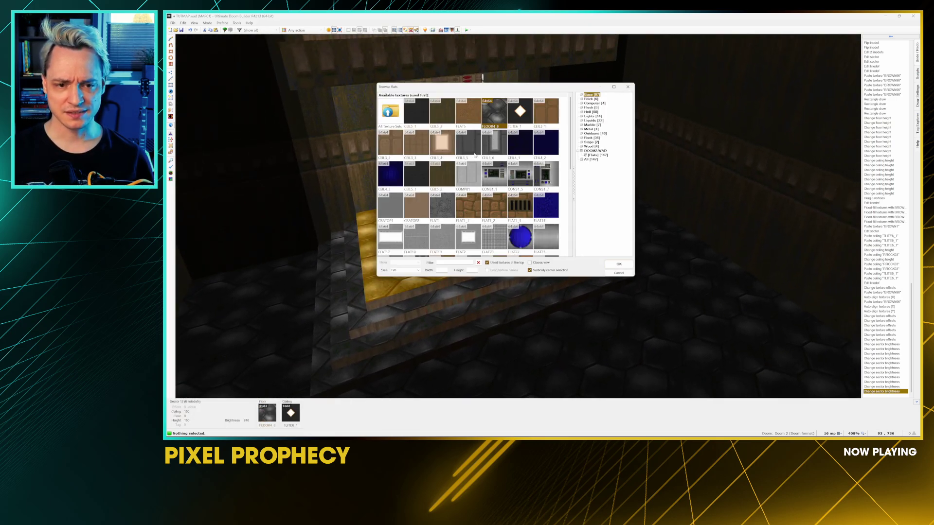
left_click(466, 115)
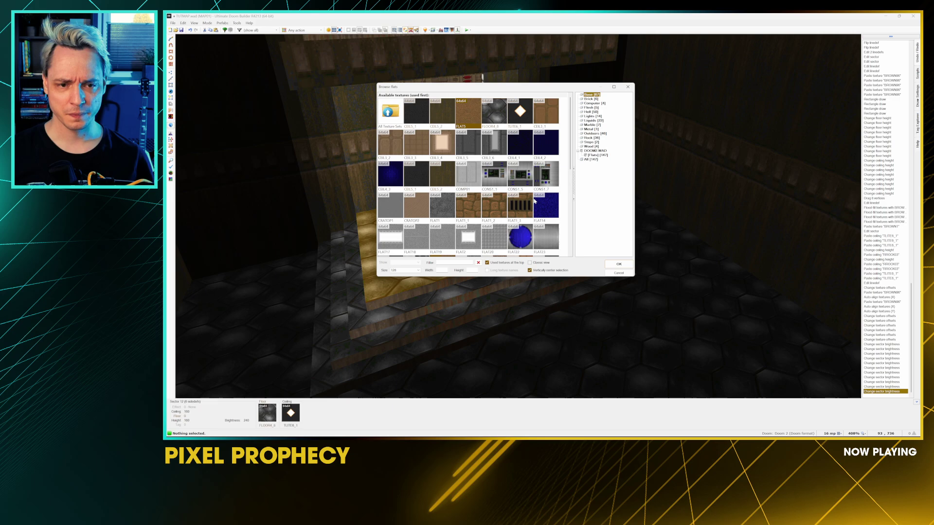
left_click(618, 264)
left_click(492, 195)
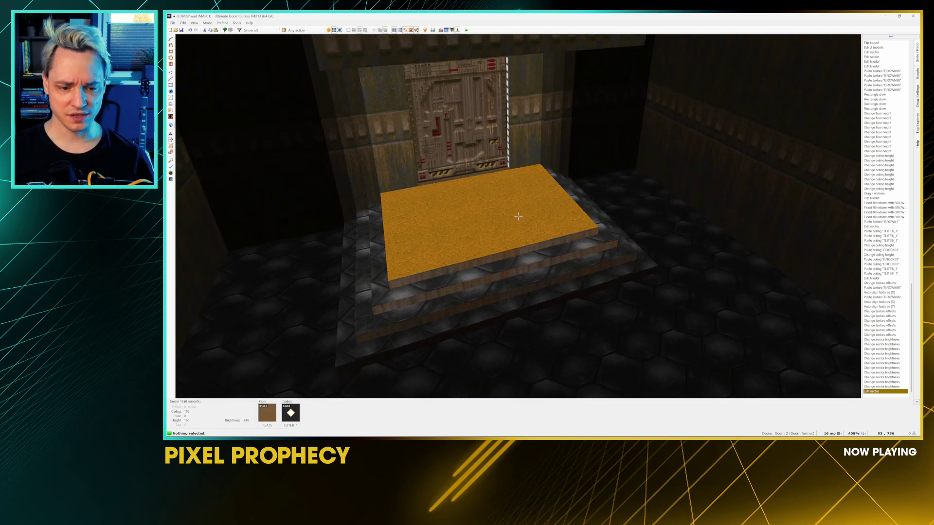
Step: Copy the top sector's FLAT5 floor texture onto the three surrounding platform rings
key("ctrl+c")
key("ctrl+v")
key("ctrl+v")
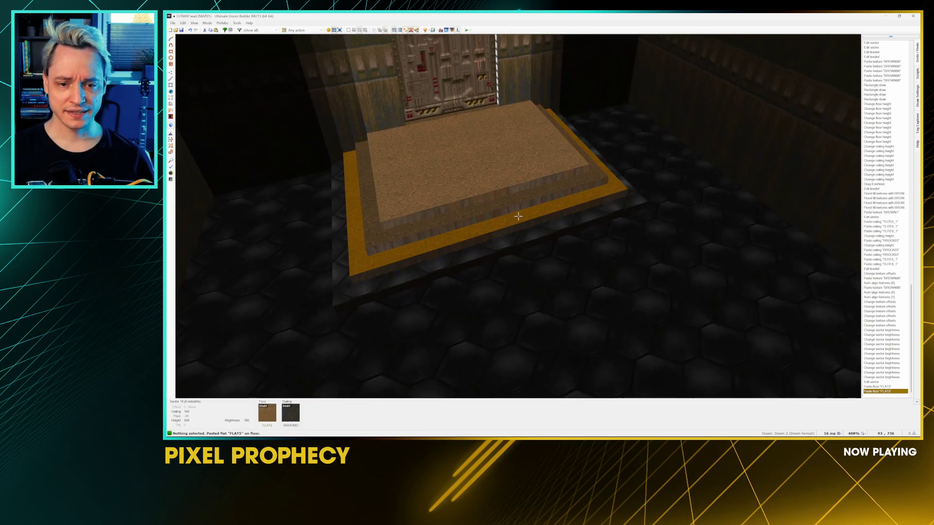
key("ctrl+v")
Step: Leave the 3D view for the 2D map and switch to Things Mode with the dark room in view
key("w")
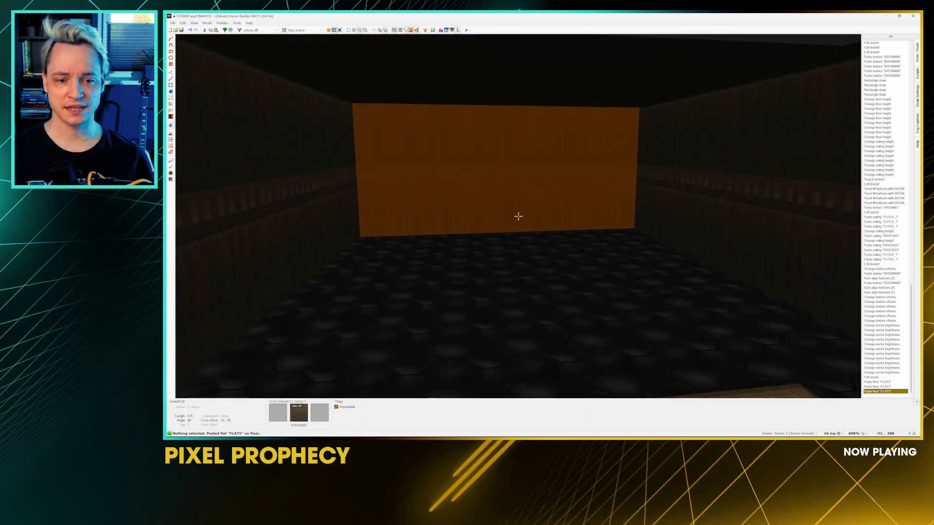
key("w")
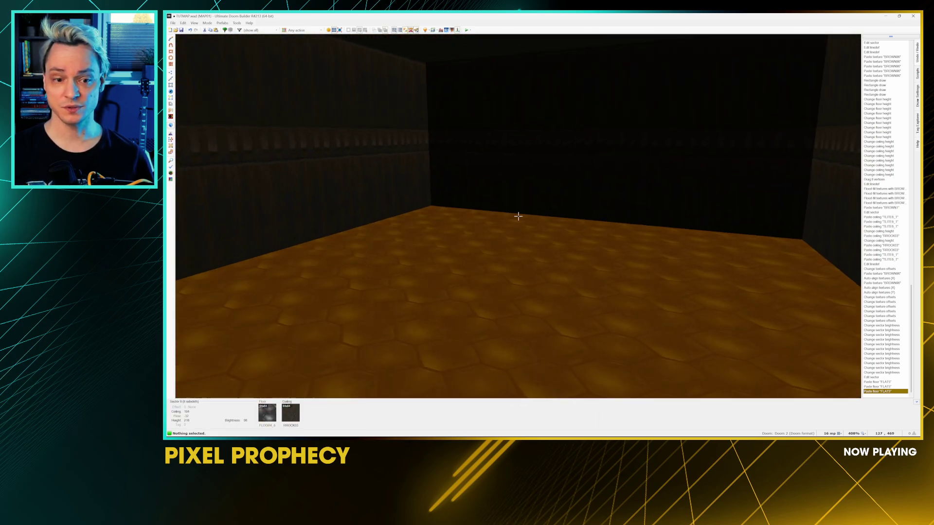
key("w")
key("s")
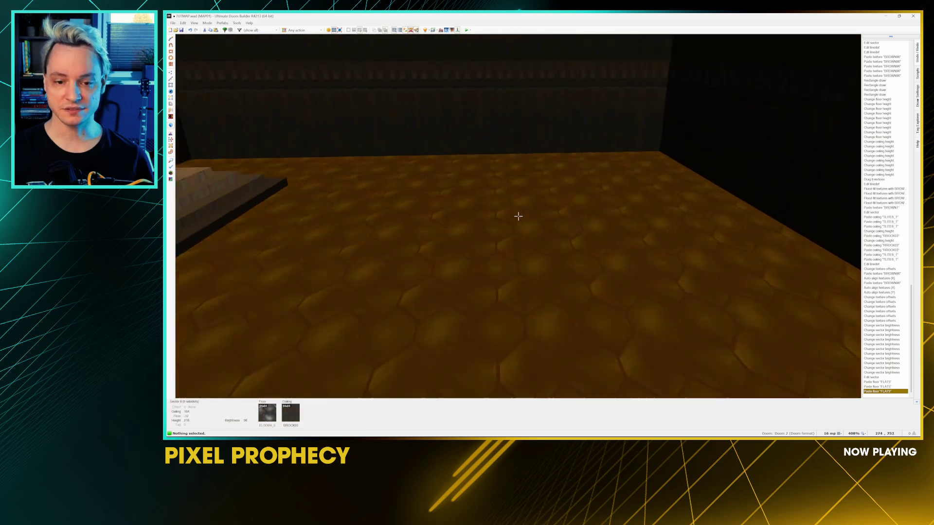
key("w")
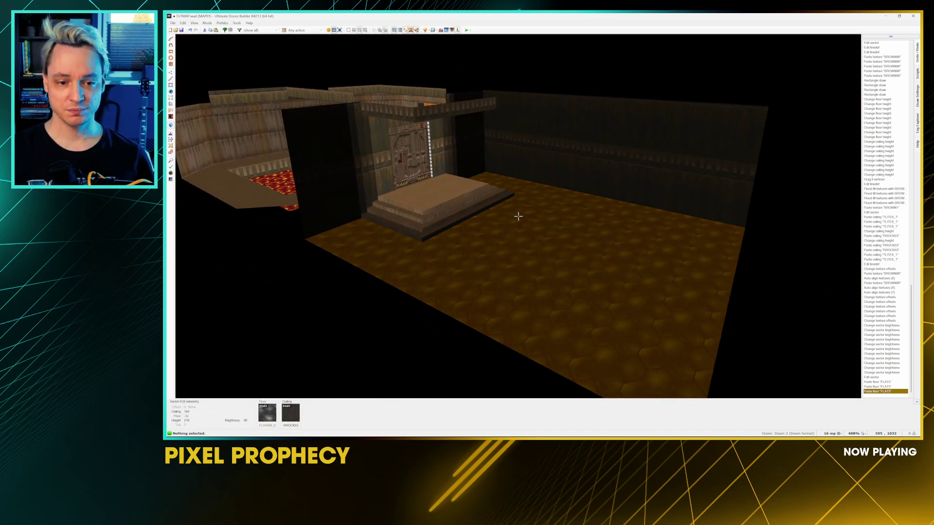
key("q")
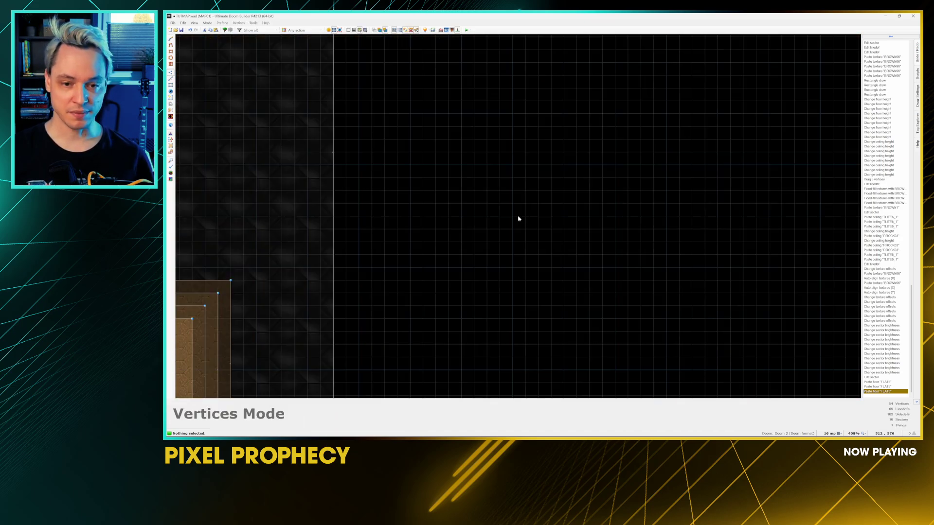
scroll(472, 227, "down", 3)
middle_click_drag(472, 223, 621, 225)
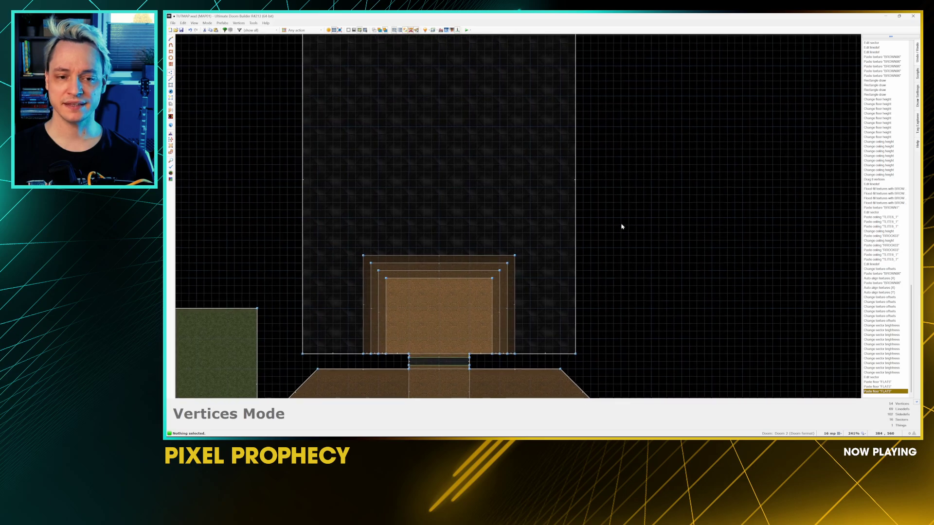
middle_click_drag(496, 250, 546, 271)
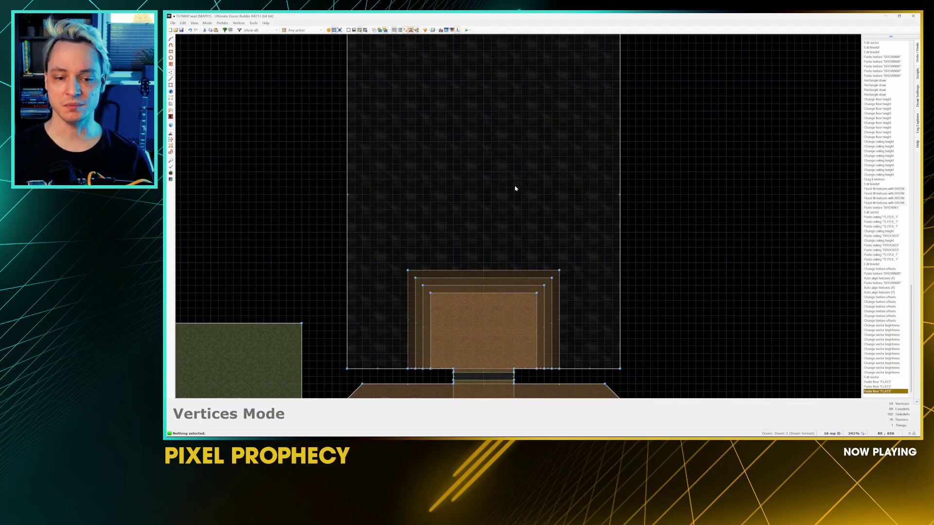
middle_click_drag(500, 155, 502, 190)
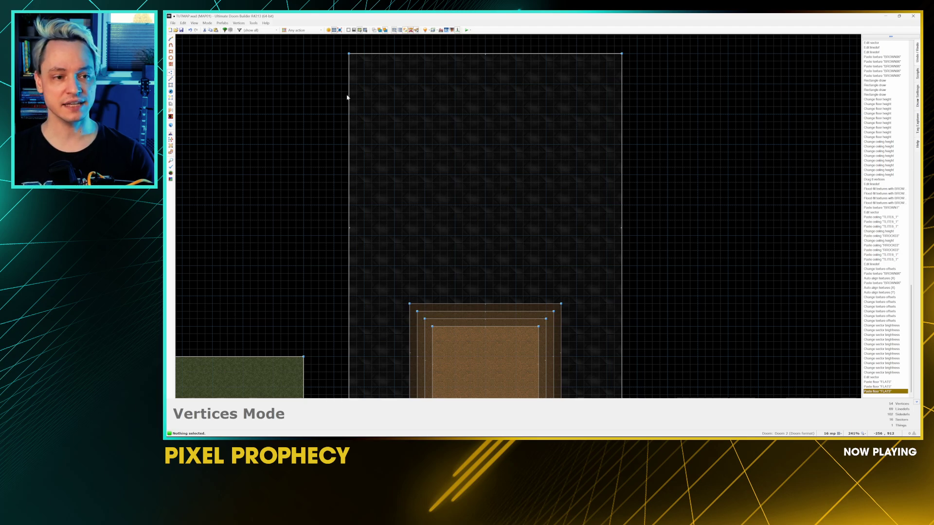
left_click(207, 23)
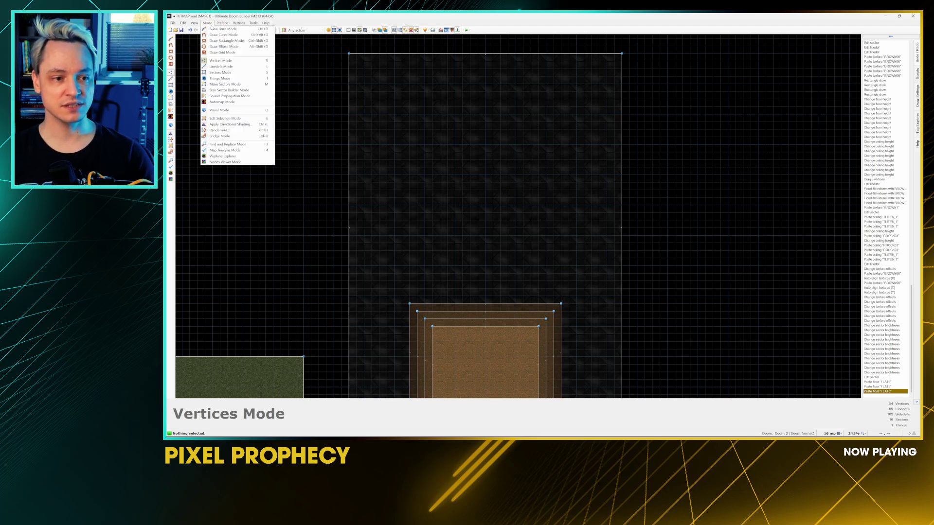
left_click(251, 82)
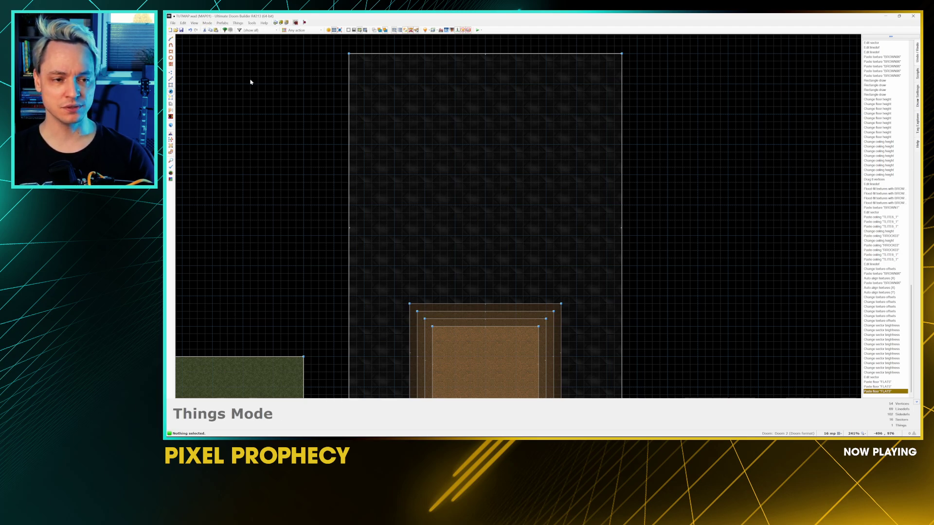
Step: Insert a new thing at X 0, Y 848 in the dark room beyond the platform and choose a type from the Monsters category
right_click(482, 141)
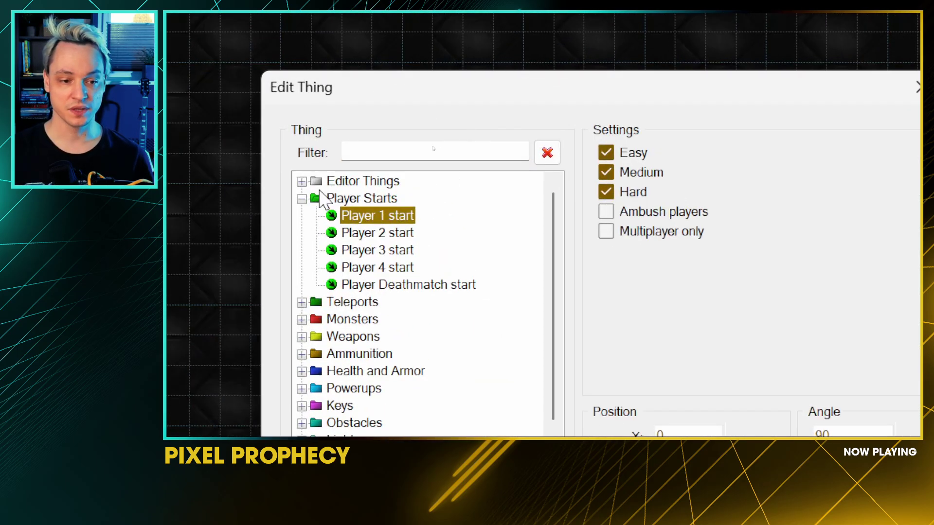
left_click(430, 148)
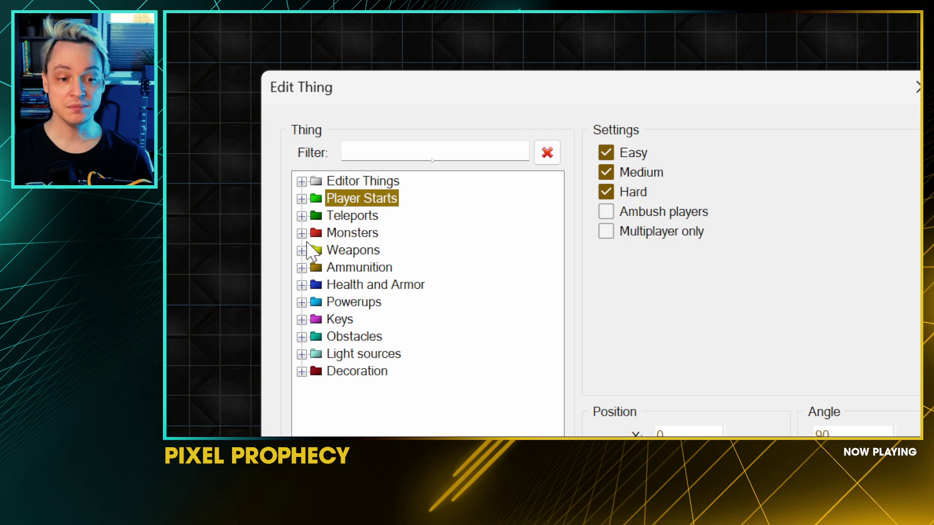
left_click(302, 234)
left_click(375, 200)
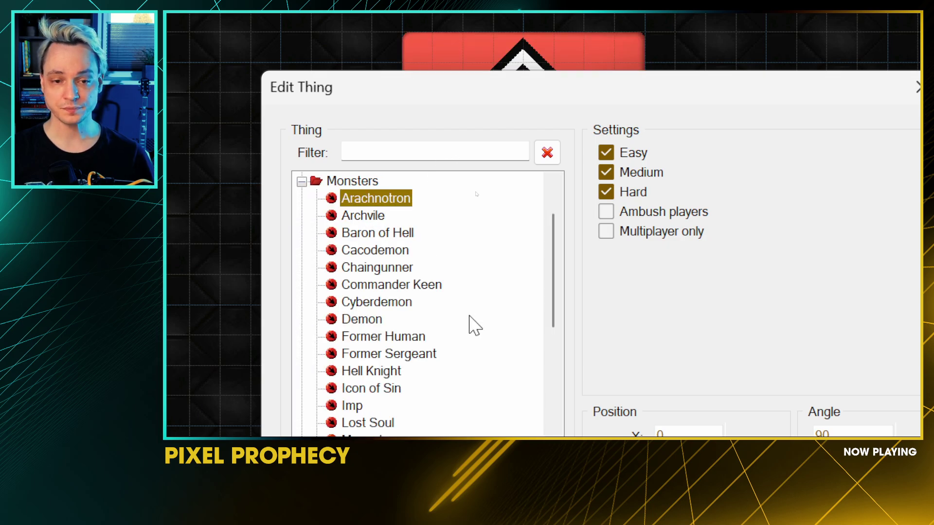
Step: Preview the monster types and set the new thing's type to Imp
key("Down")
key("Down")
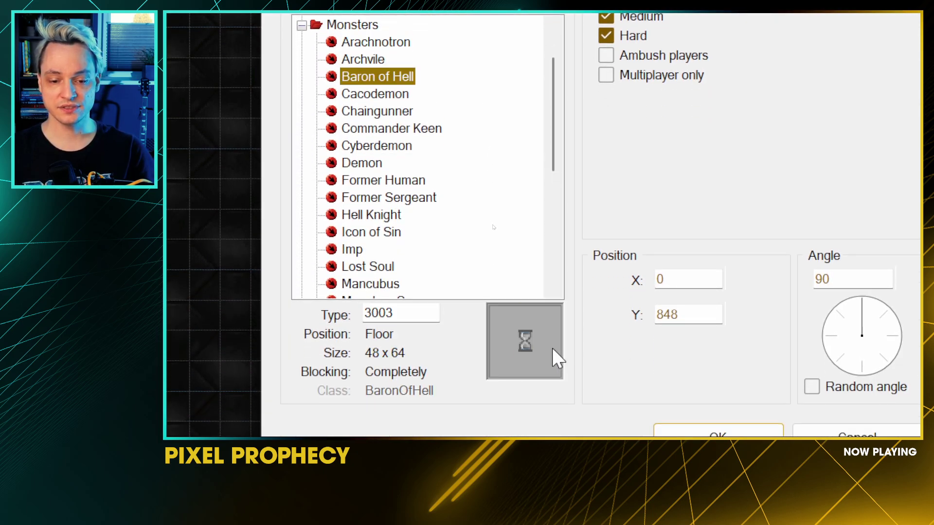
key("Down")
key("Down")
key("Down")
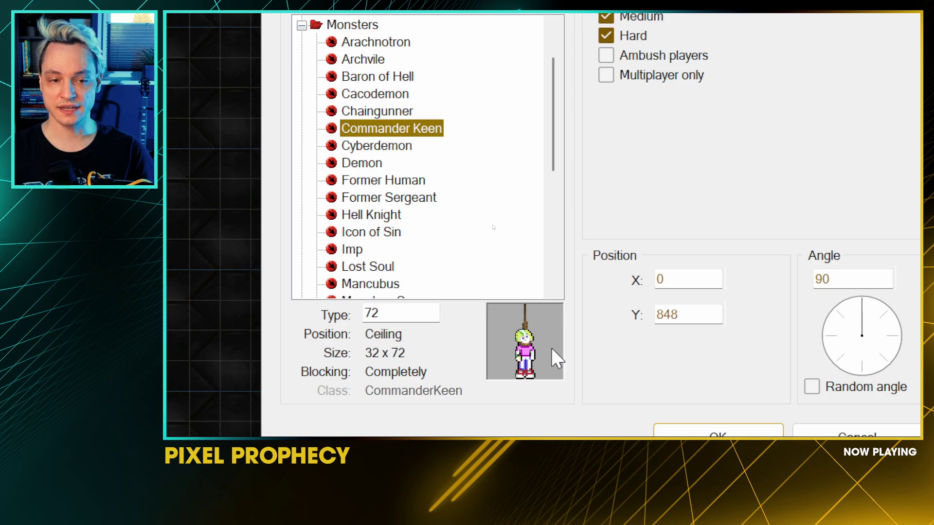
key("Down")
key("Down")
key("Down")
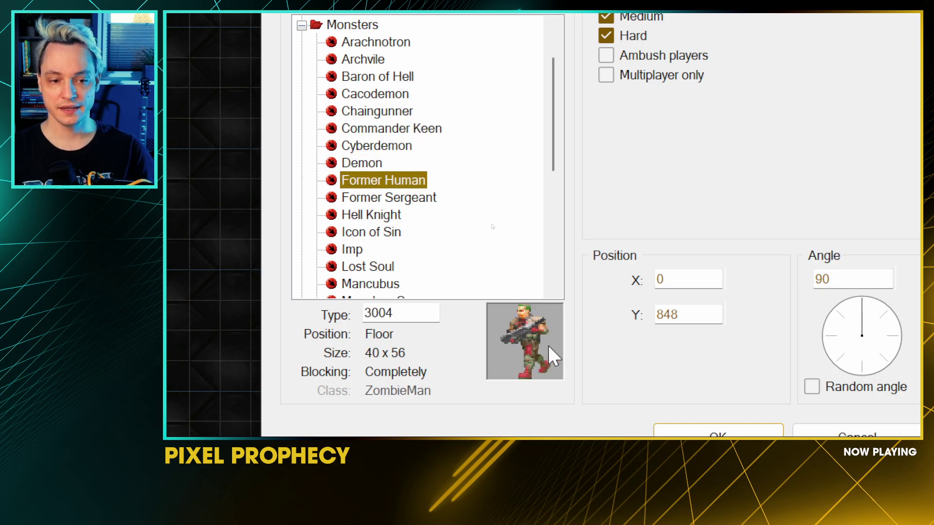
key("Down")
key("Up")
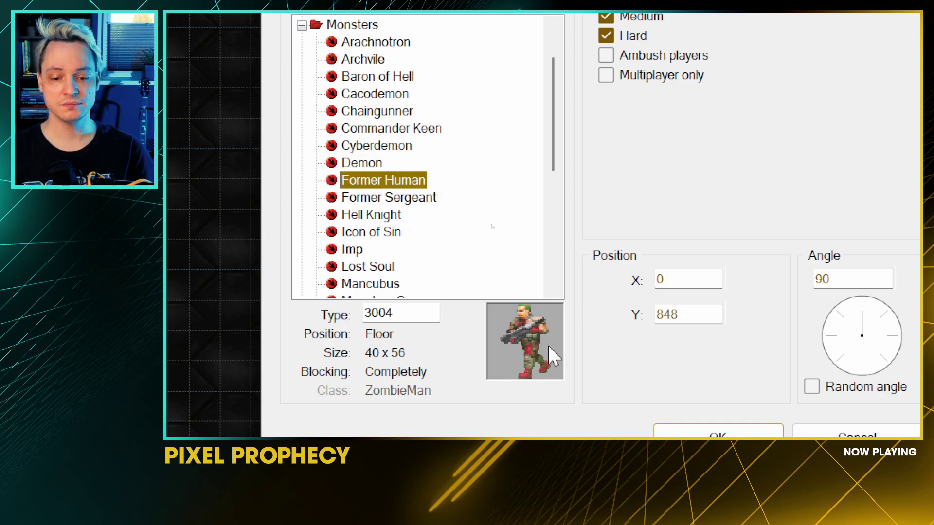
key("Down")
key("Down")
key("Down")
key("Down")
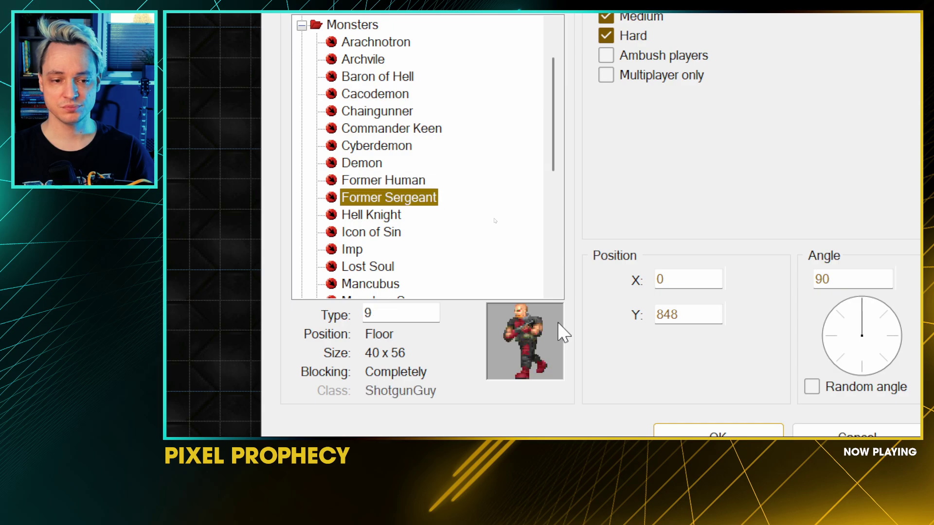
key("Return")
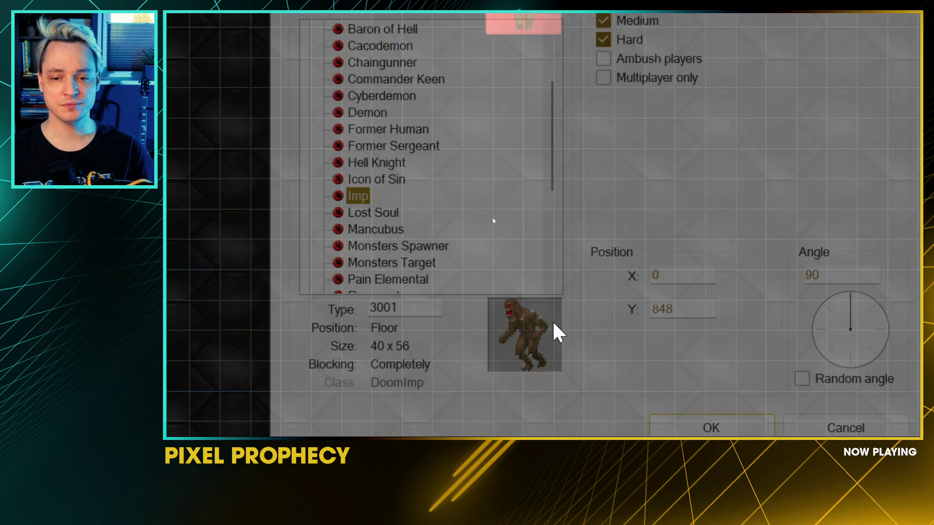
key("Up")
key("Up")
key("Up")
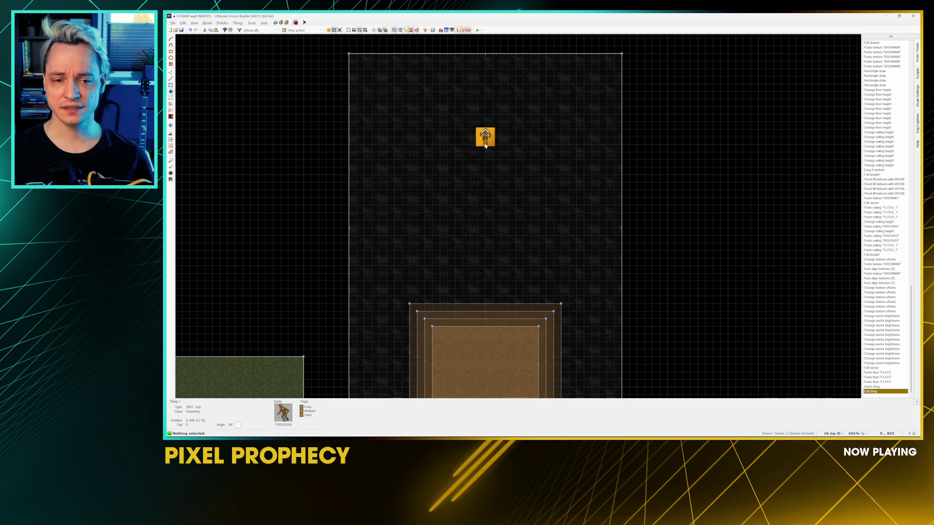
Step: Move the Imp toward the room's far wall and paste three copies beside it to form an evenly spaced row of four
left_click_drag(485, 140, 432, 93)
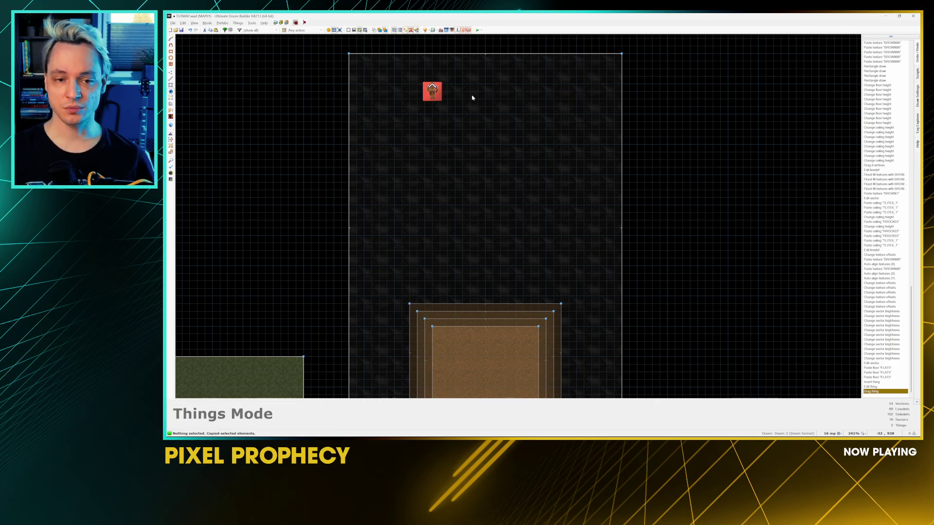
key("ctrl+v")
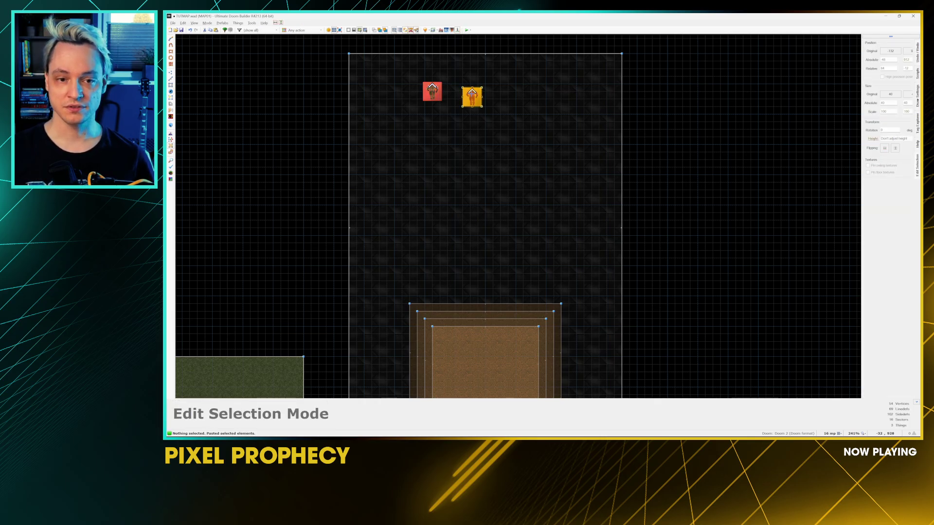
left_click(471, 97)
key("ctrl+v")
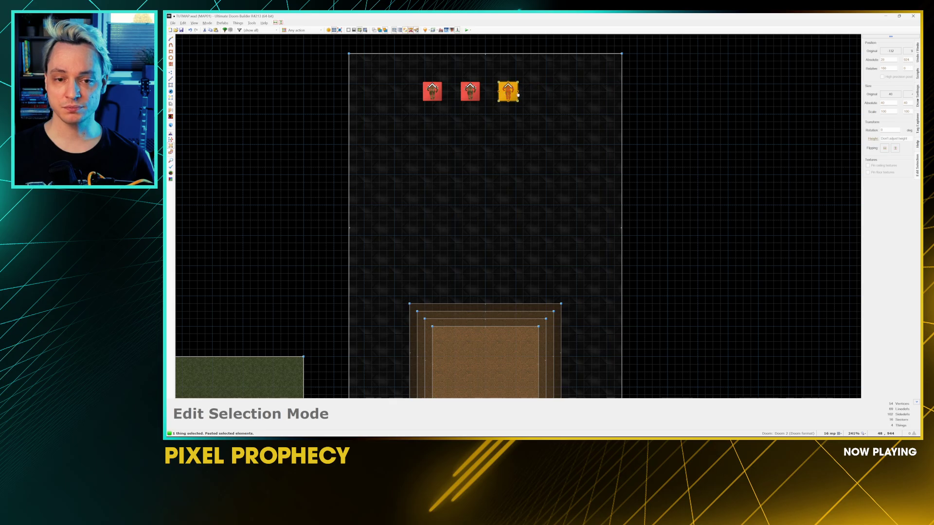
left_click(518, 95)
key("ctrl+v")
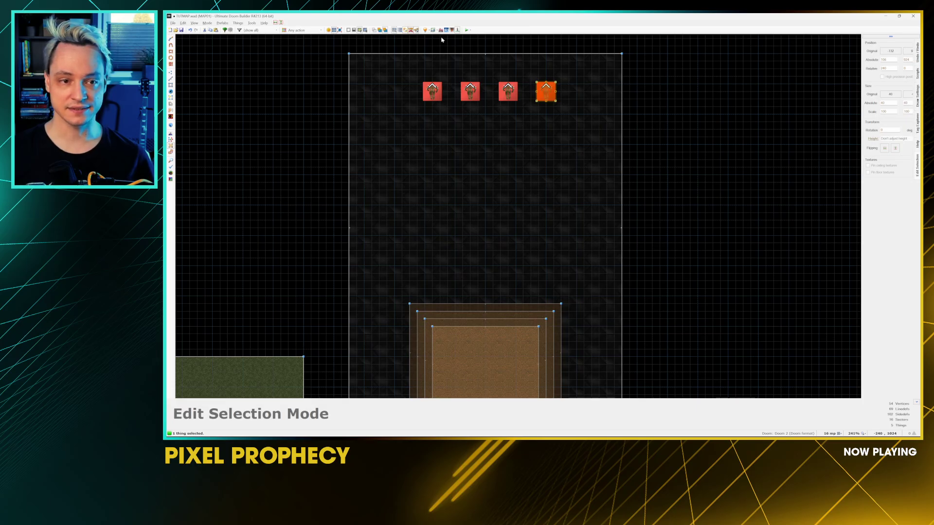
Step: Test the map in Chocolate Doom by opening the door and walking over the platform into the dark room
left_click(467, 30)
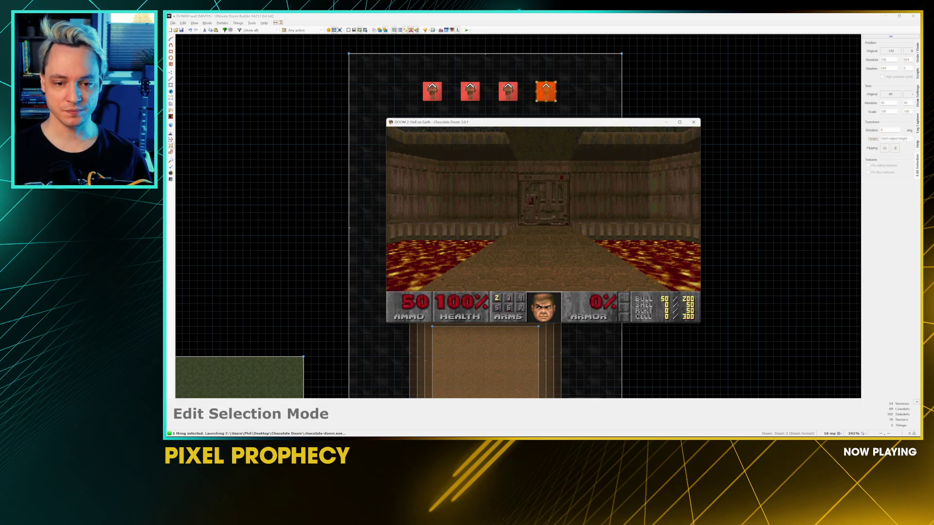
key("w")
key("space")
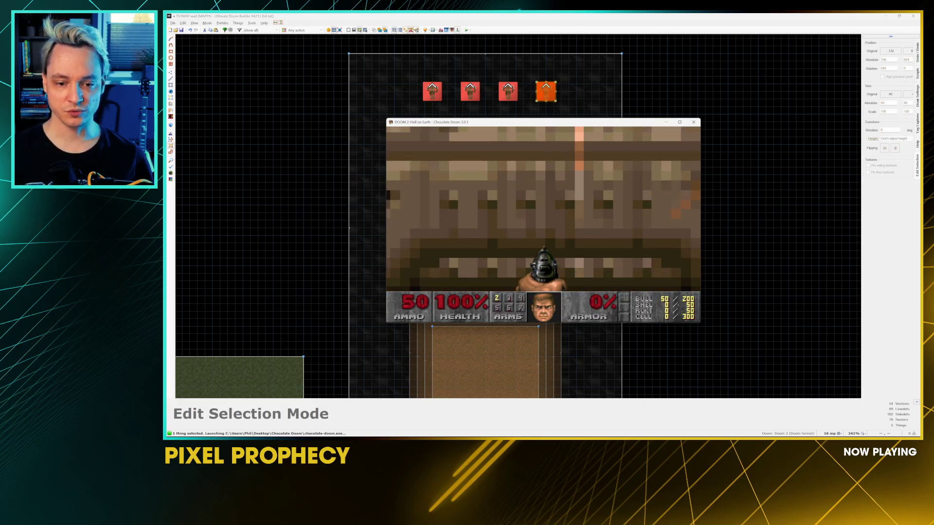
key("w")
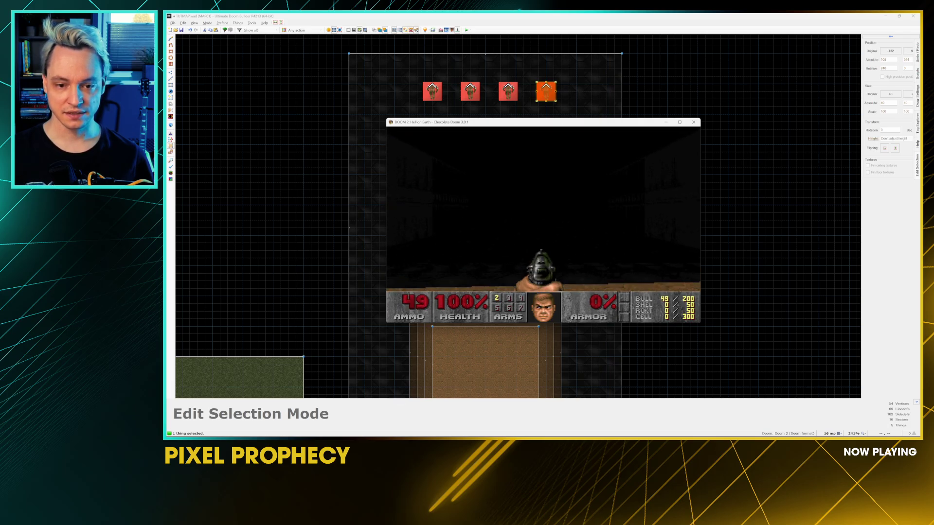
Step: Finish the playtest by retreating to the lit room beyond the door, shooting the pursuing Imps and quitting the game
key("s")
key("a")
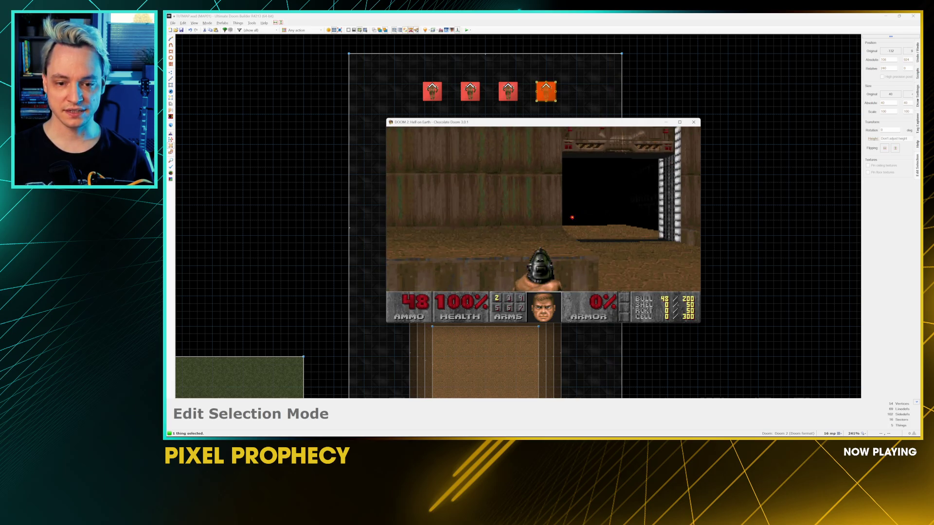
key("w")
key("Left")
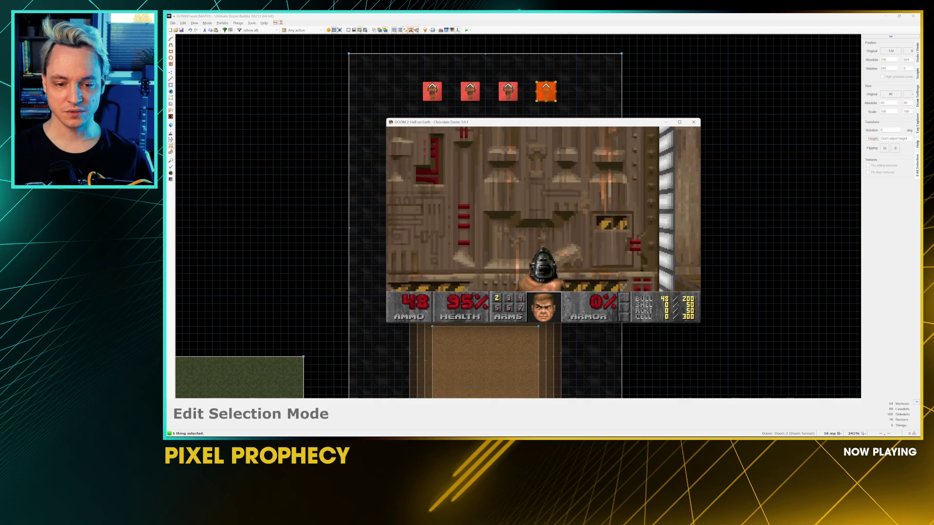
key("Left")
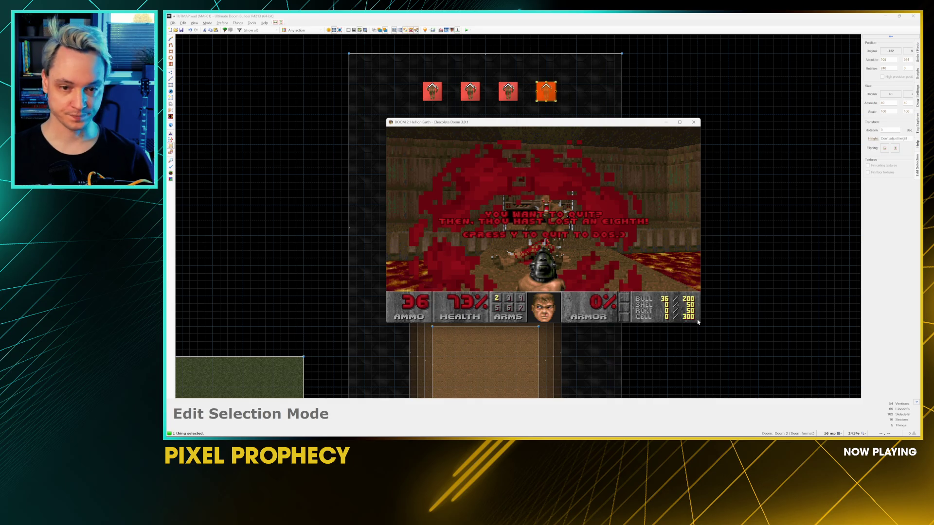
key("y")
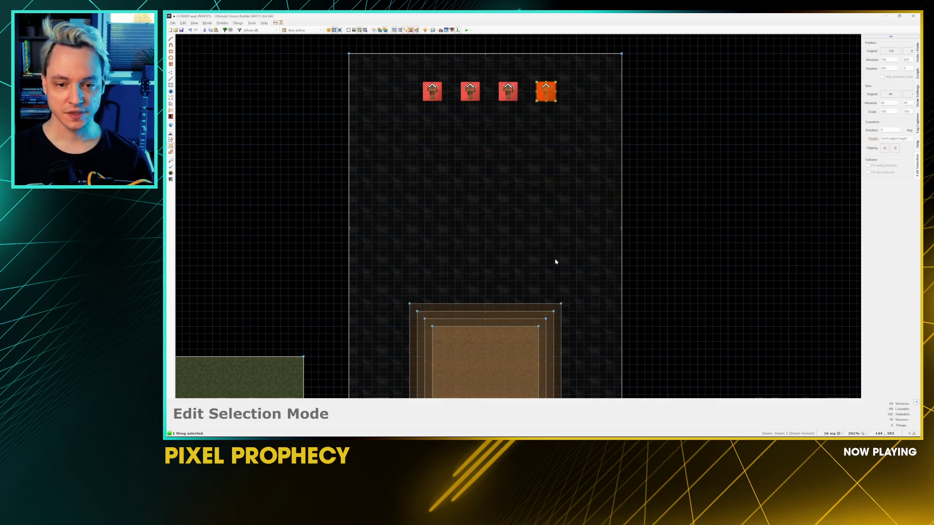
Step: Raise the sector brightness of the dark room around the platform to 144 in the 3D view
key("q")
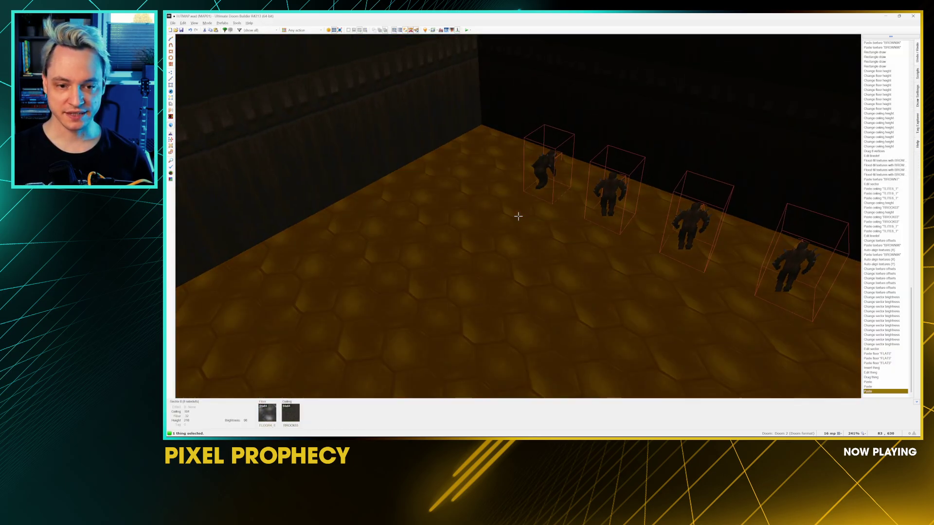
scroll(518, 217, "up", 3, "ctrl")
scroll(518, 217, "up", 2, "ctrl")
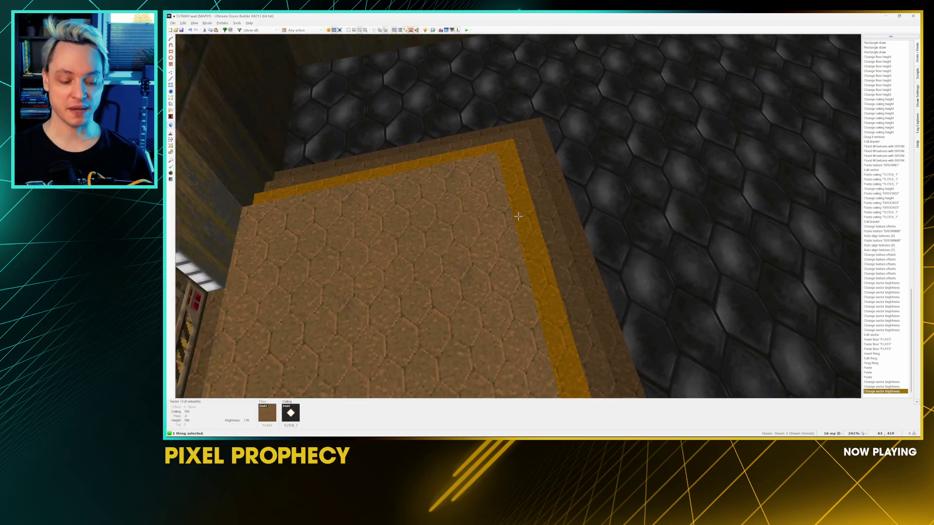
Step: Set the grid to 8 mp and draw a 32 by 8 rectangle along the platform's front edge, just in from its corner
key("q")
scroll(436, 223, "up", 5)
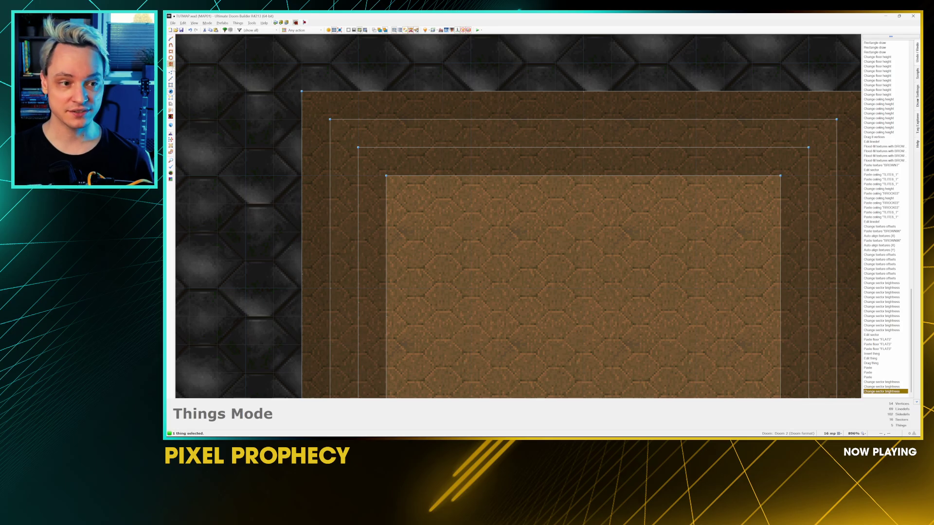
left_click(170, 51)
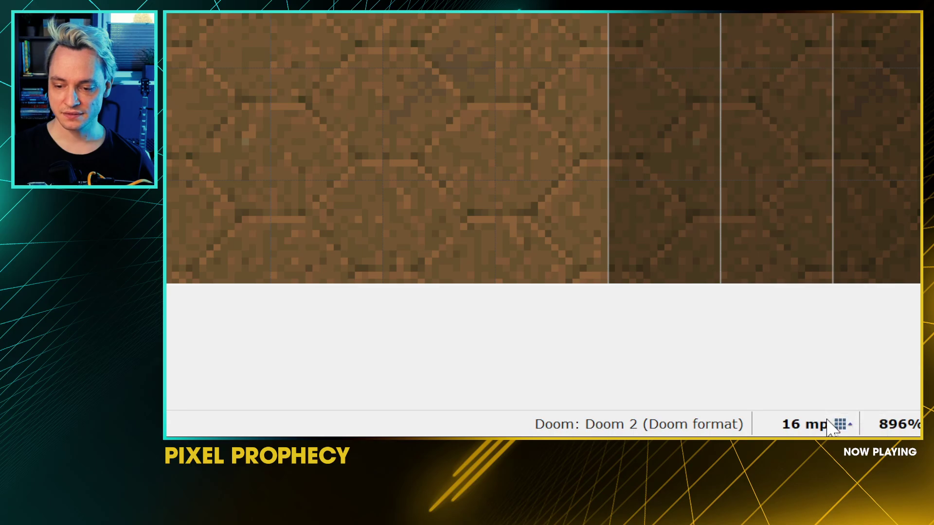
left_click(832, 425)
left_click(808, 335)
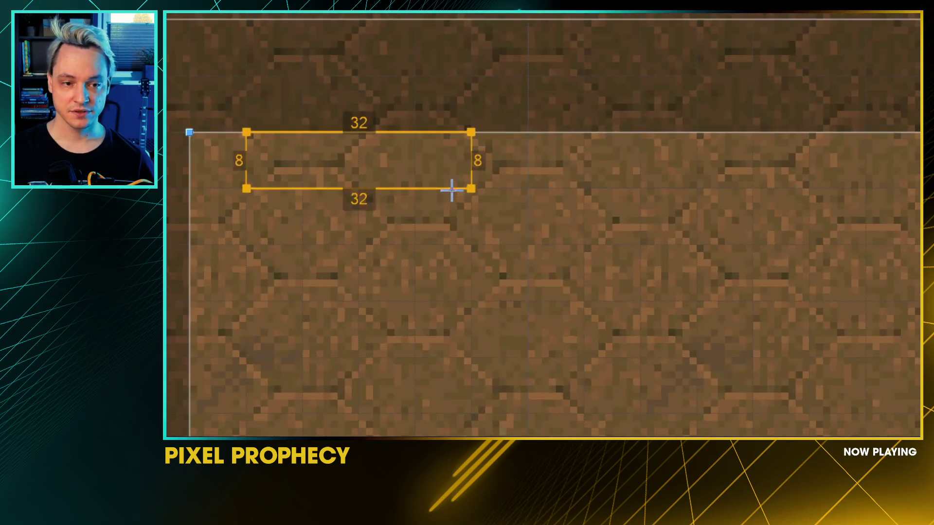
left_click(451, 190)
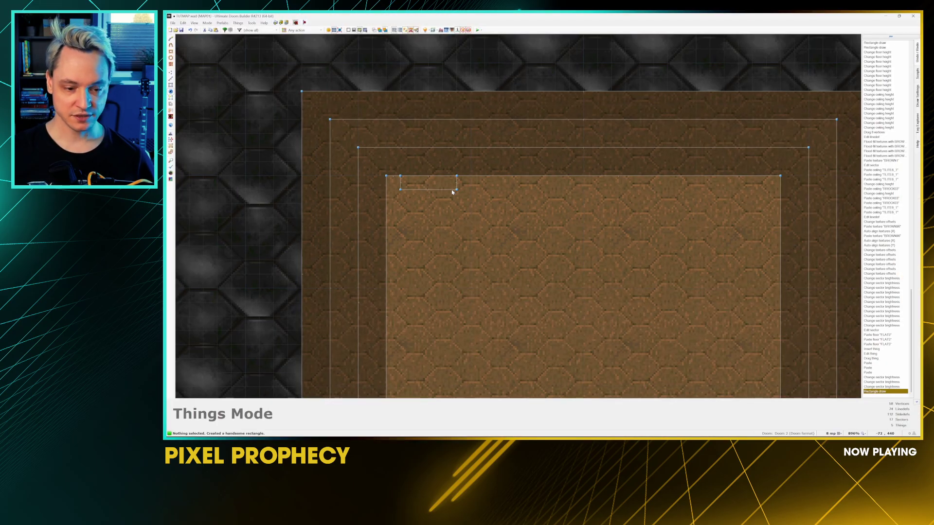
Step: Raise the small rectangle's floor height to 64 so it forms an upright panel on the platform
key("w")
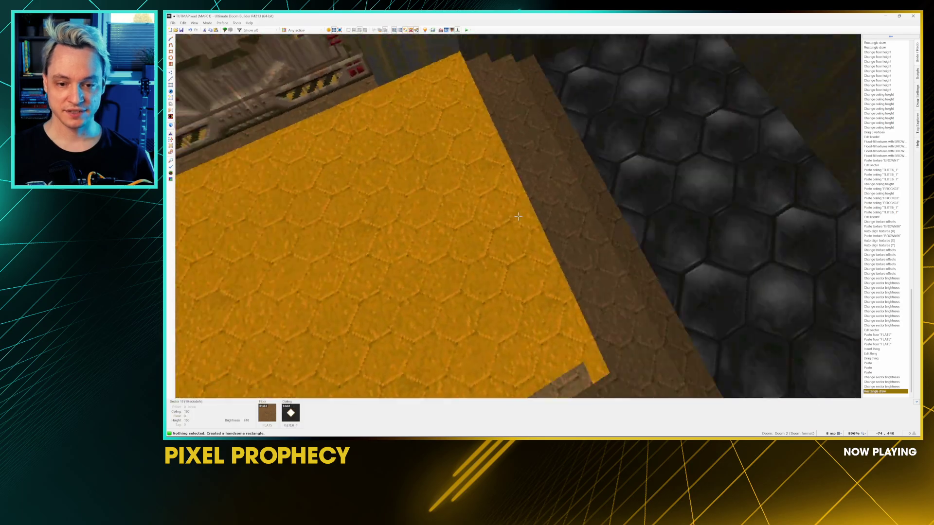
scroll(518, 216, "up", 3)
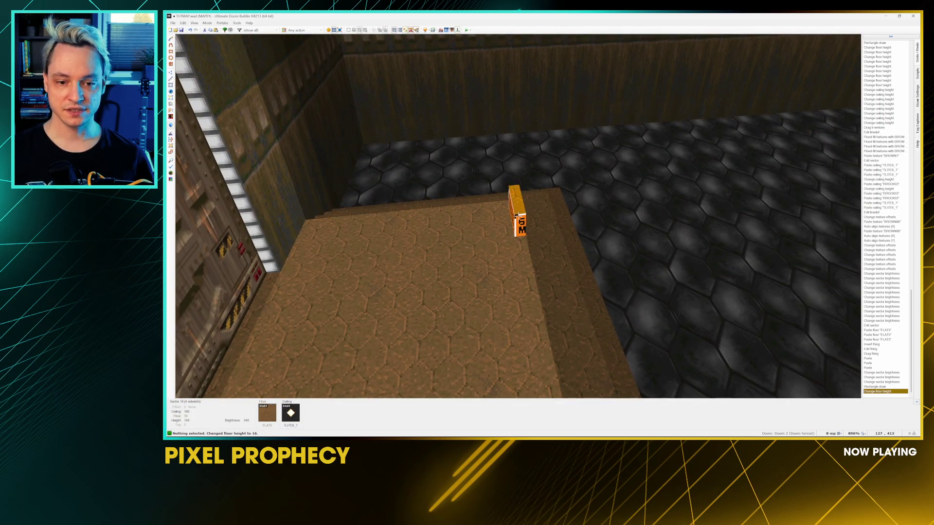
scroll(518, 216, "up", 4)
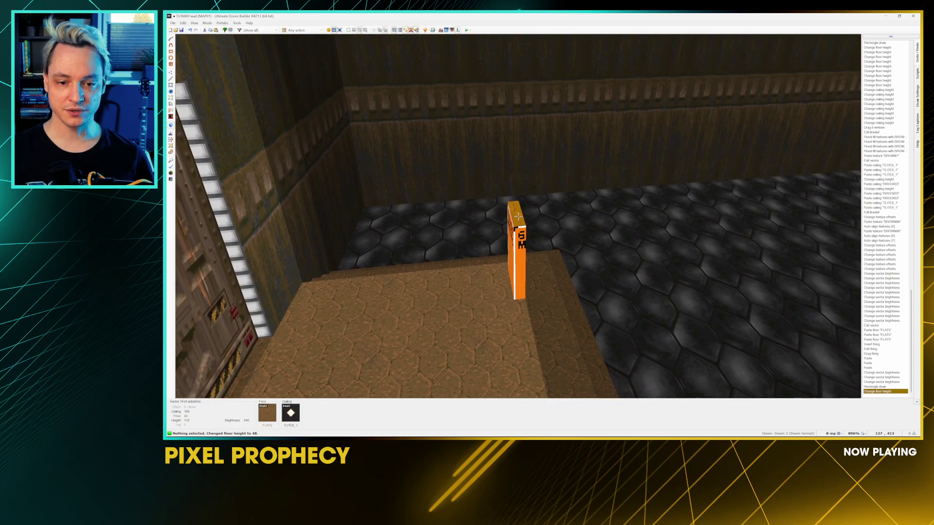
key("s")
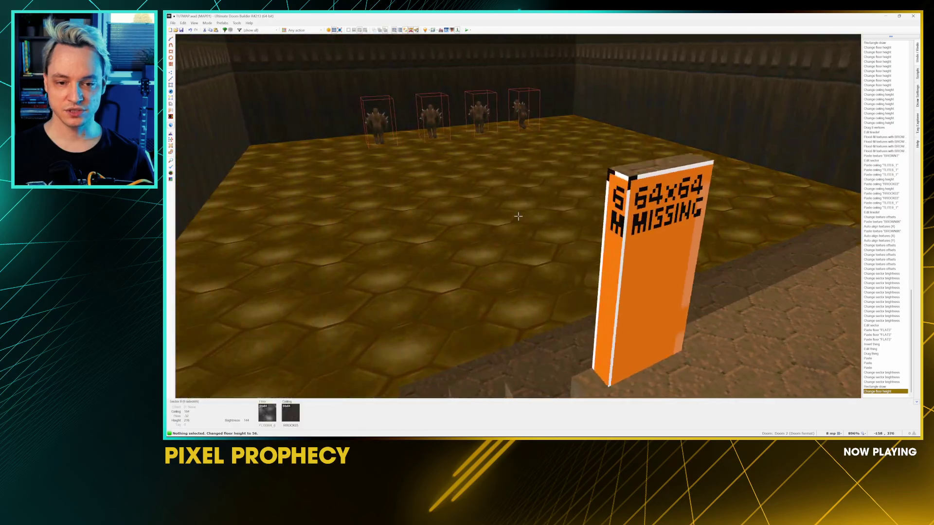
key("s")
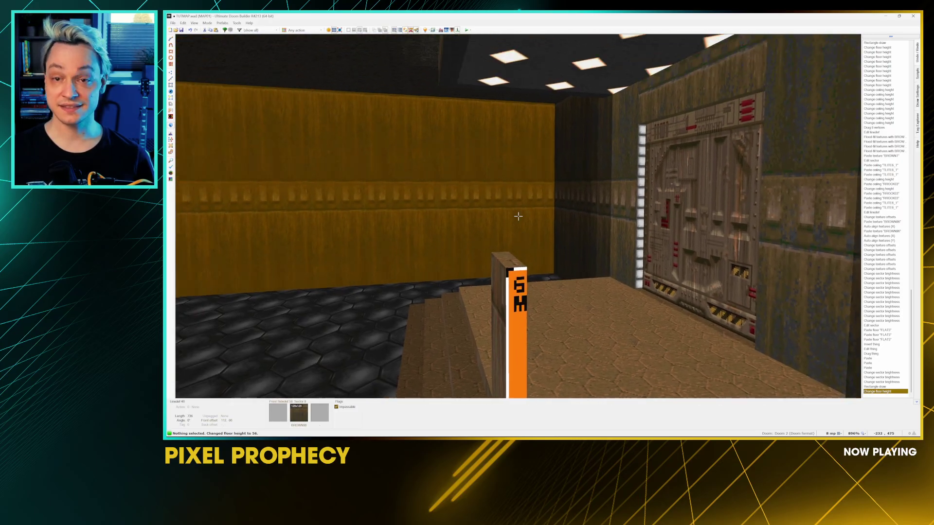
scroll(518, 216, "up", 1)
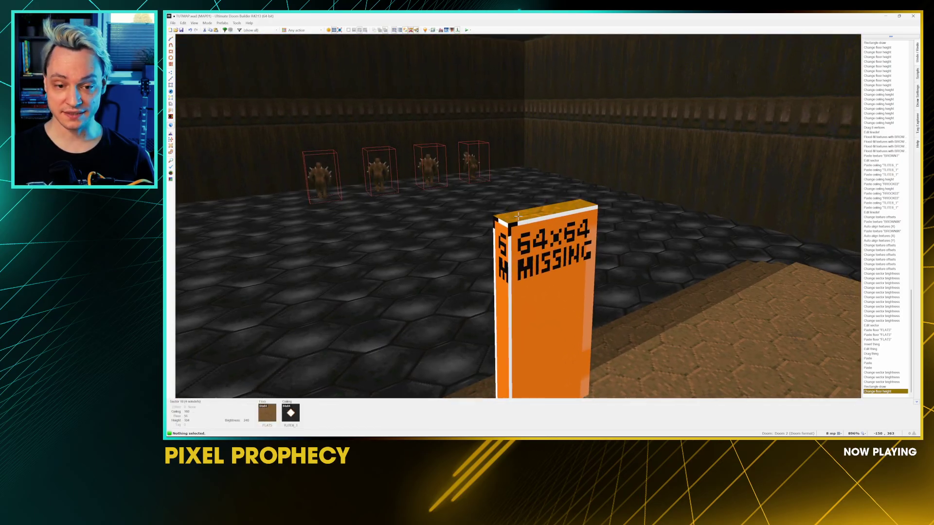
key("s")
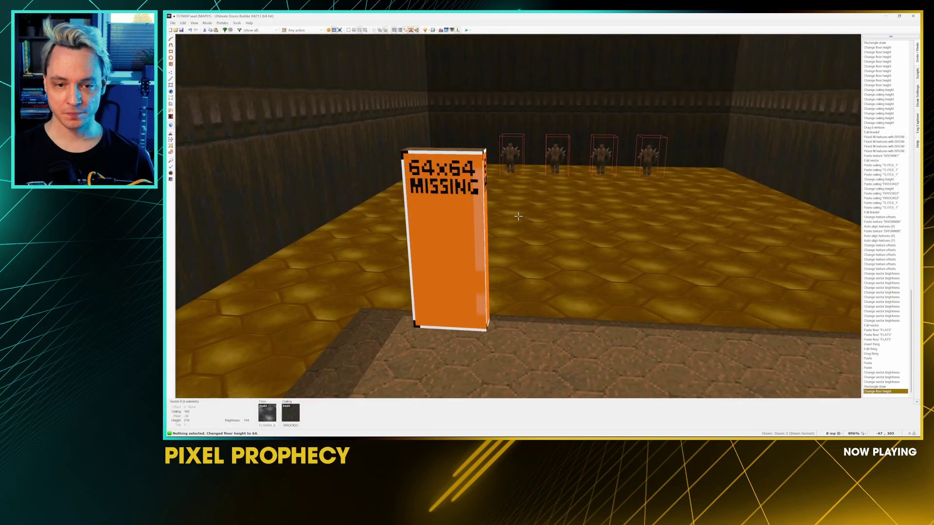
Step: Apply the switch texture SW1BRCOM to the panel's untextured wide face that looks onto the platform
key("a")
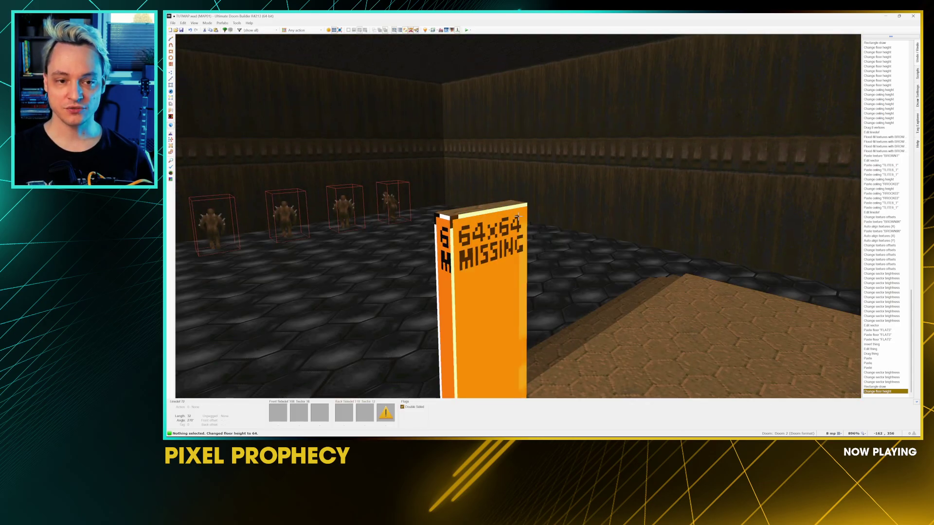
key("d")
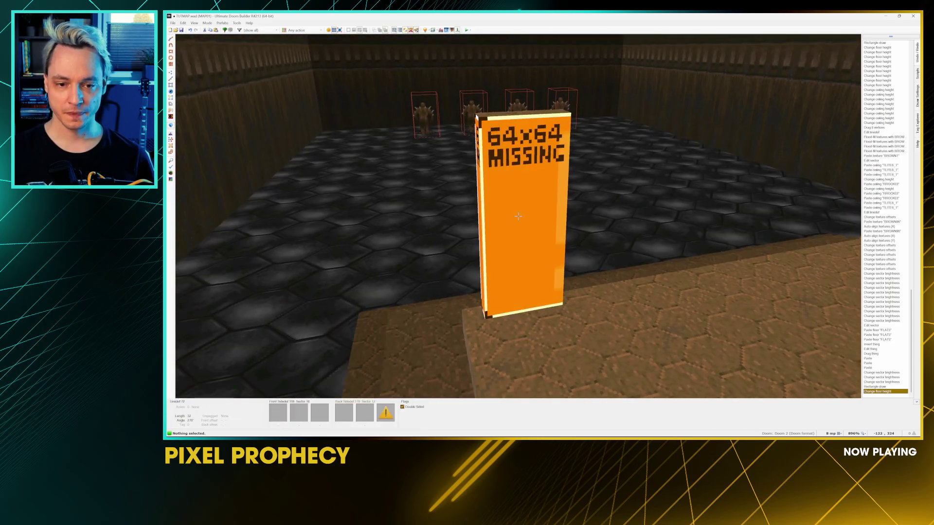
right_click(518, 216)
left_click(574, 147)
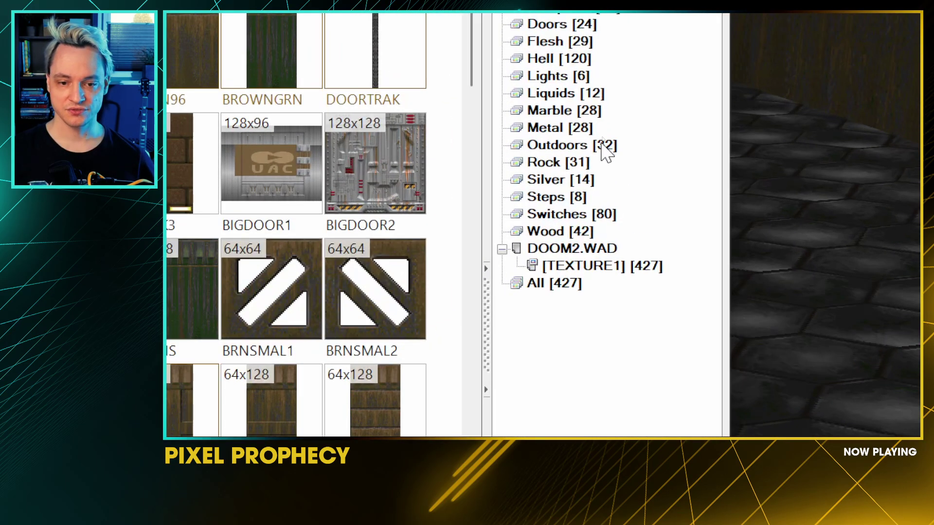
left_click(571, 215)
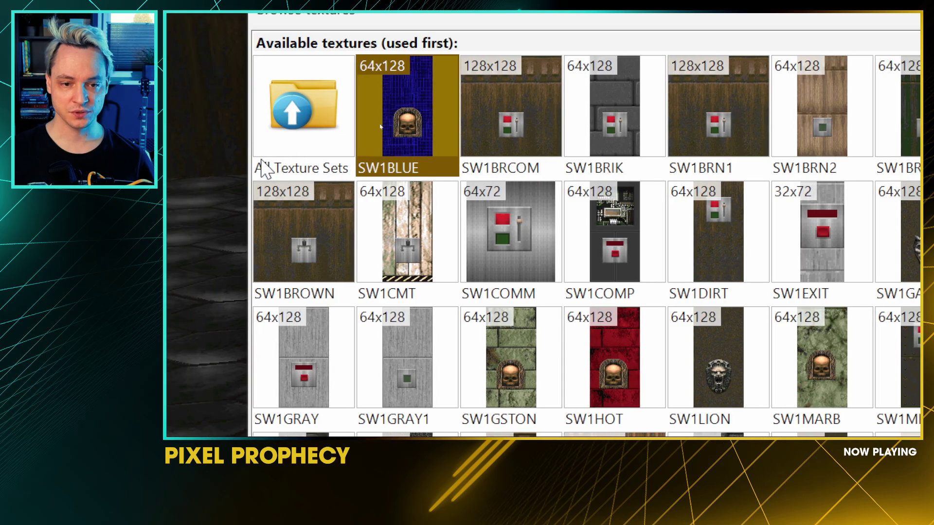
double_click(533, 127)
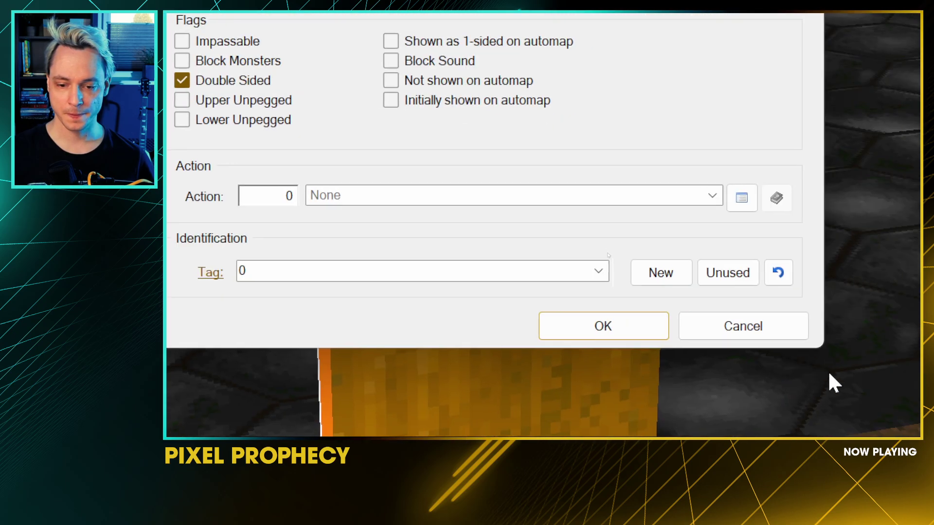
left_click(651, 325)
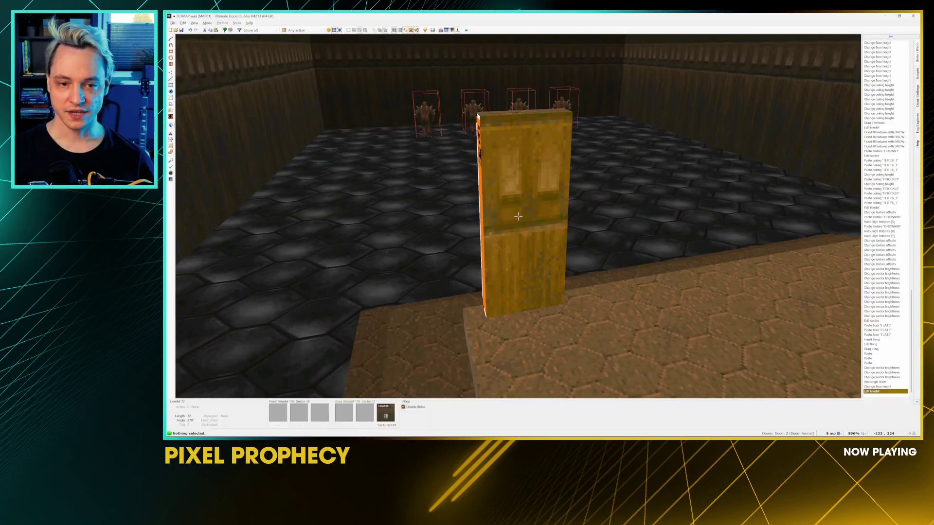
Step: Shift the switch texture's offsets to 48, 72 so the button plate sits at the top of the panel's face
key("shift+Down")
key("shift+Down")
key("shift+Down")
key("shift+Down")
key("shift+Down")
key("shift+Down")
key("shift+Down")
key("shift+Down")
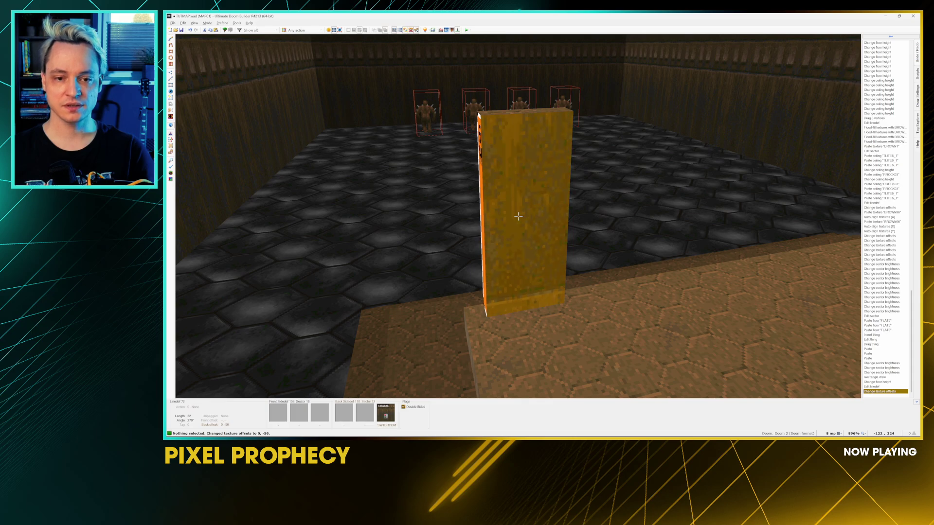
key("shift+Up")
key("shift+Up")
key("shift+Up")
key("shift+Up")
key("shift+Up")
key("shift+Up")
key("shift+Left")
key("shift+Left")
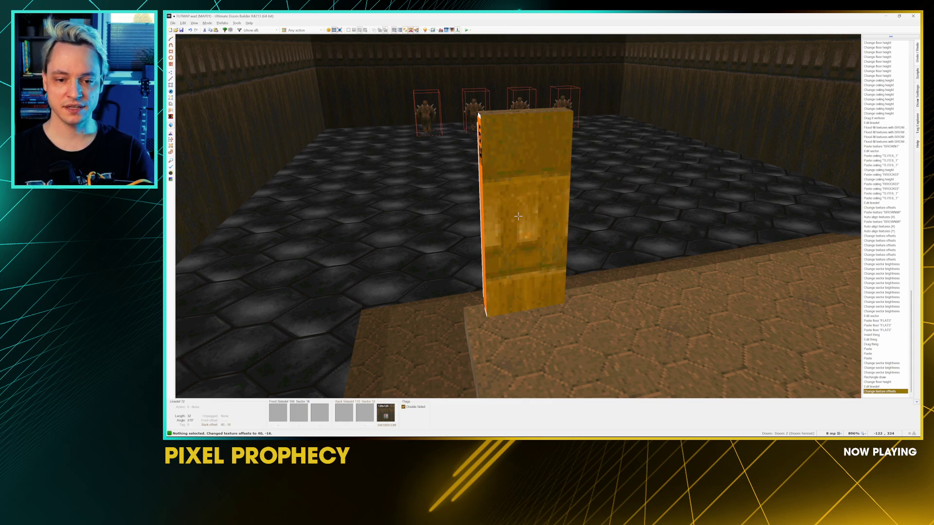
key("shift+Up")
key("shift+Up")
key("shift+Up")
key("shift+Up")
key("shift+Up")
key("shift+Up")
key("shift+Up")
key("shift+Right")
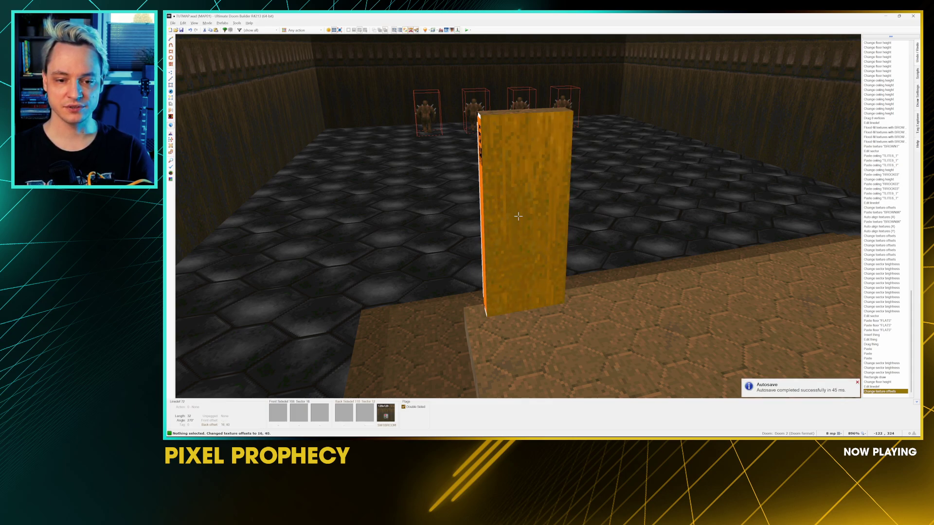
key("shift+Left")
key("shift+Left")
key("shift+Left")
key("shift+Left")
key("shift+Left")
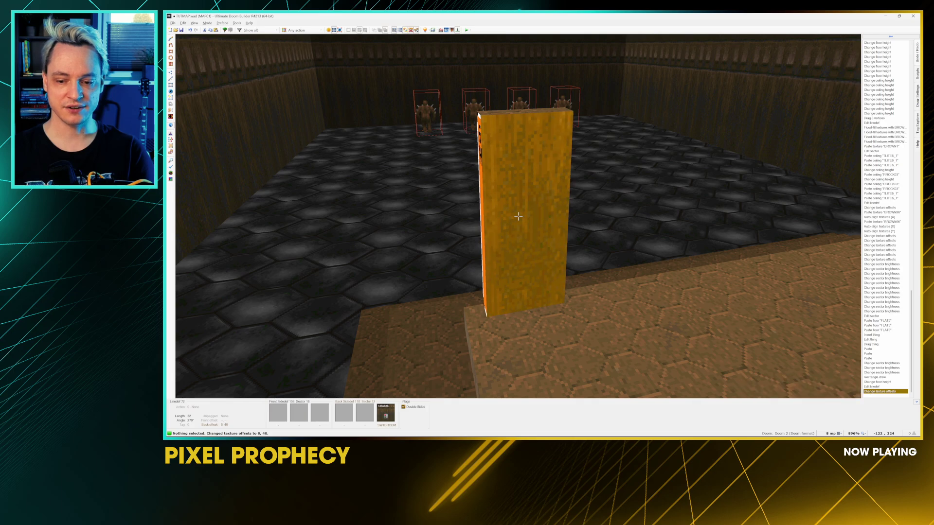
key("shift+Up")
key("shift+Up")
key("shift+Up")
key("shift+Up")
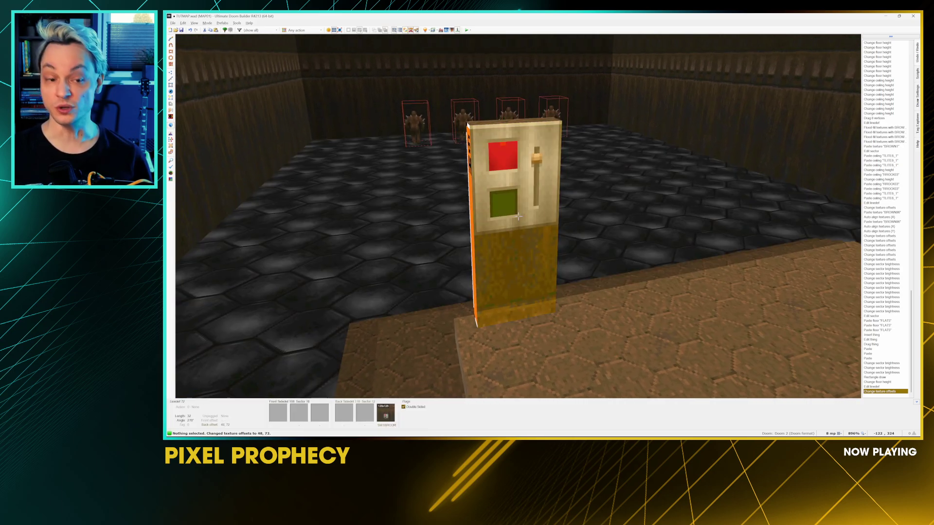
Step: Auto-align the switch texture horizontally and flood-fill the panel's remaining untextured faces with SW1BRCOM
key("a")
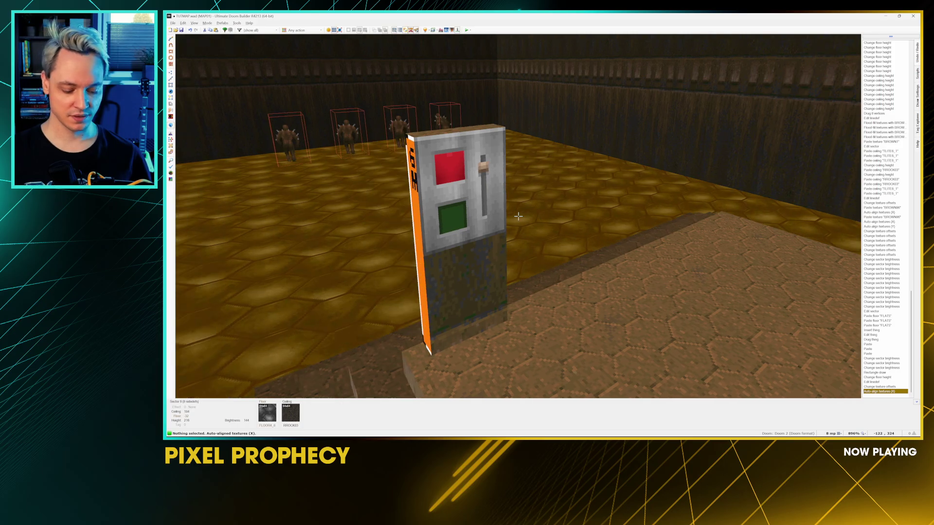
key("s")
key("ctrl+shift+v")
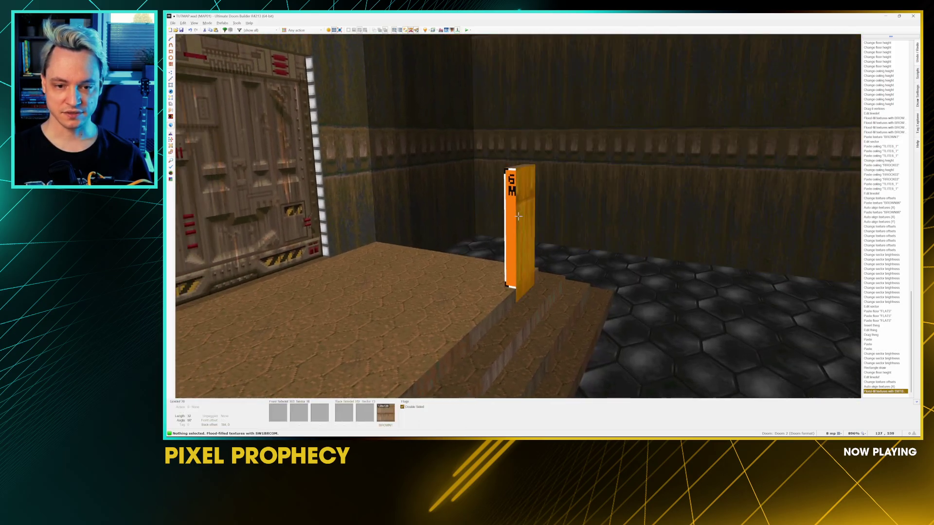
key("ctrl+shift+v")
Step: Shift the texture vertically on the panel's narrow side faces
key("ctrl+Up")
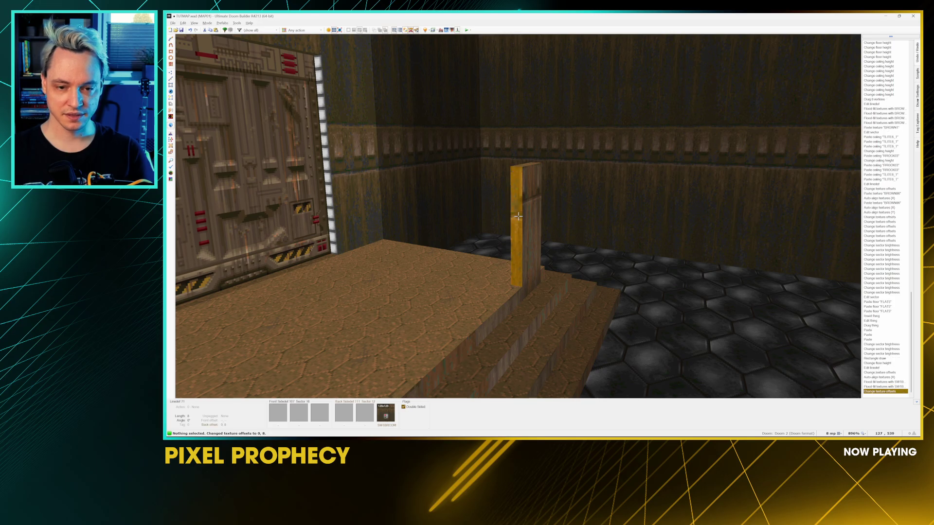
key("d")
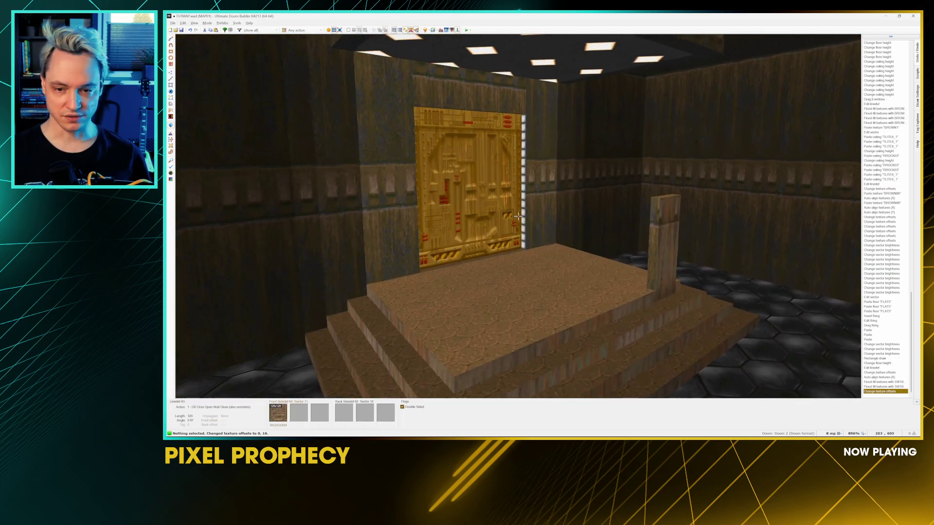
key("f")
key("ctrl+Up")
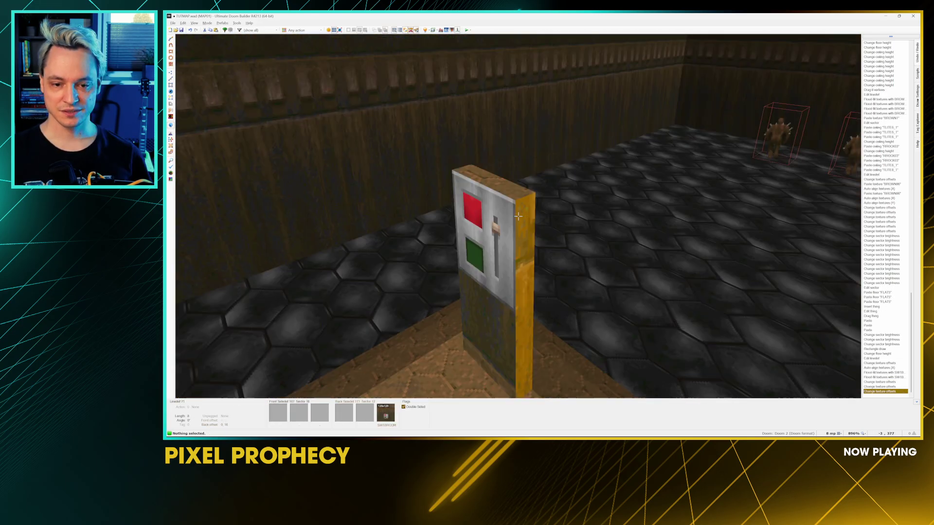
Step: Change the switch panel's floor height by one increment
key("d")
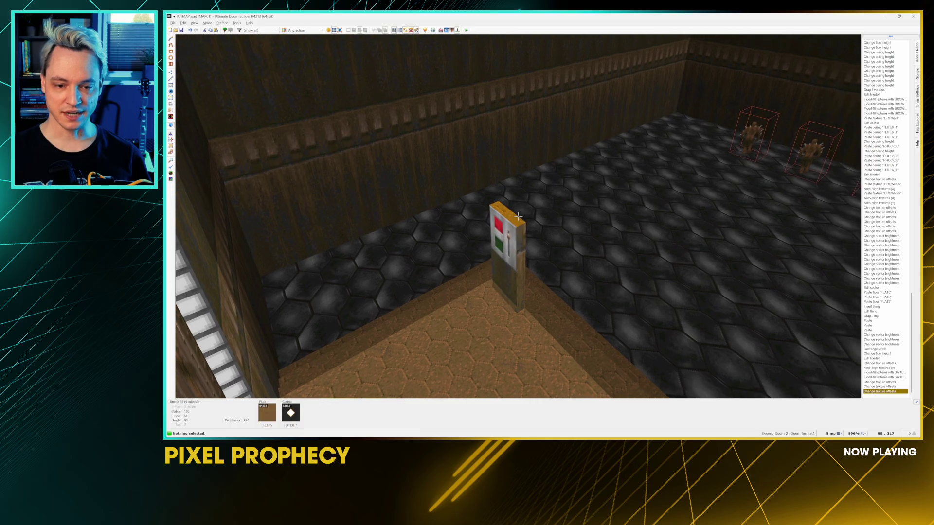
scroll(517, 216, "up", 1)
key("w")
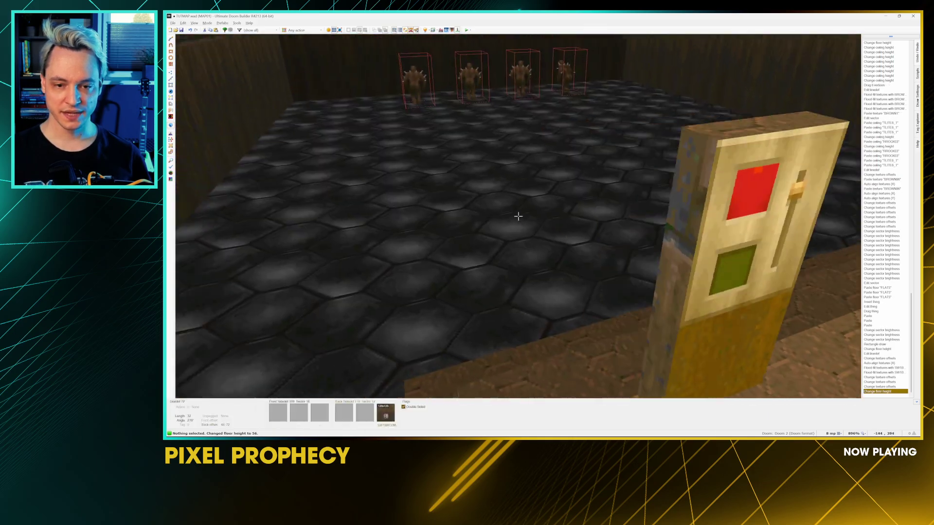
Step: Flip the switch panel's four linedefs in the 2D view so their front sides face outward from the panel
key("s")
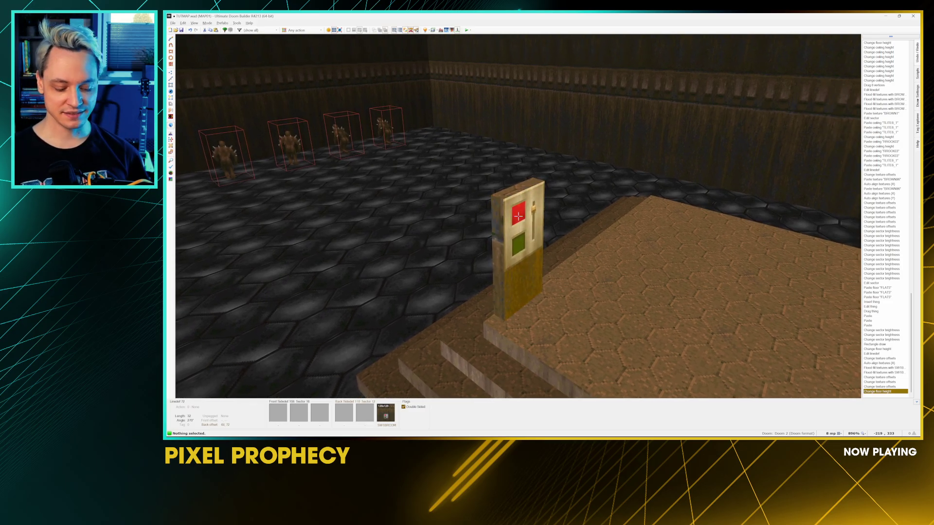
key("w")
key("s")
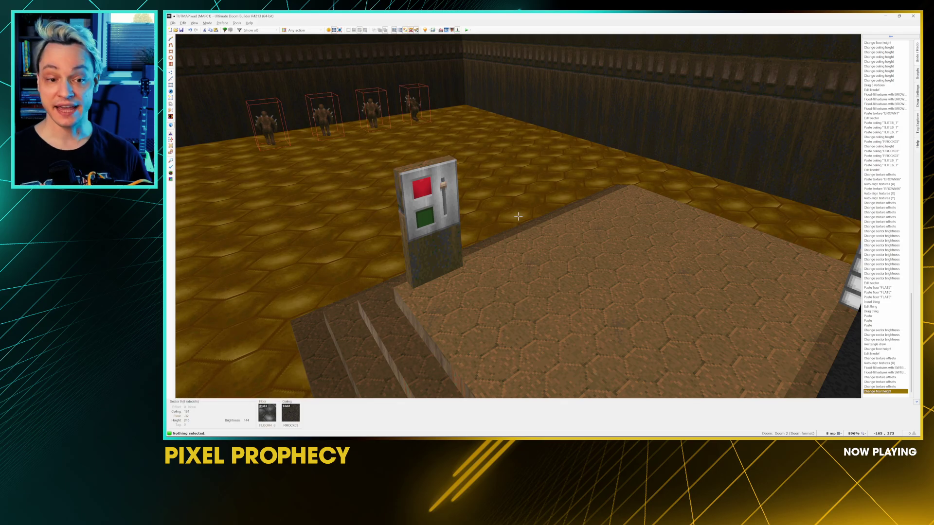
key("q")
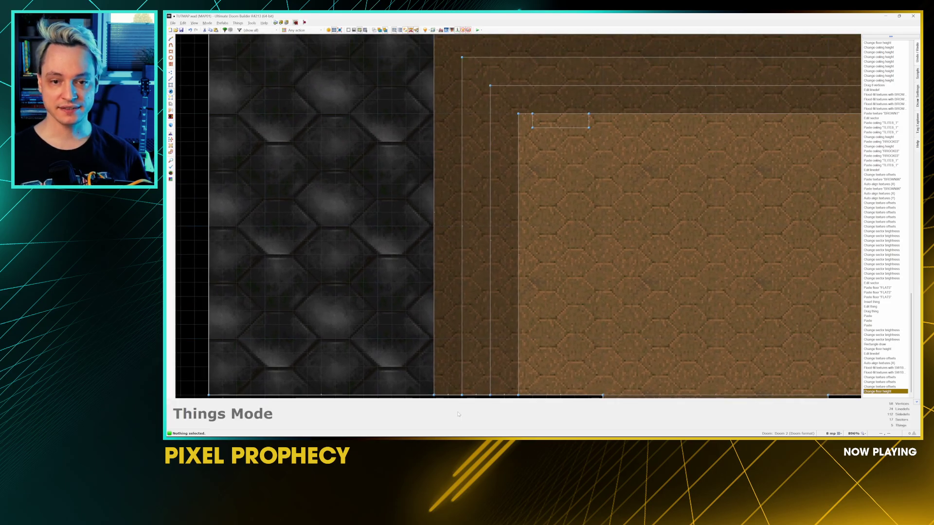
scroll(558, 130, "up", 8)
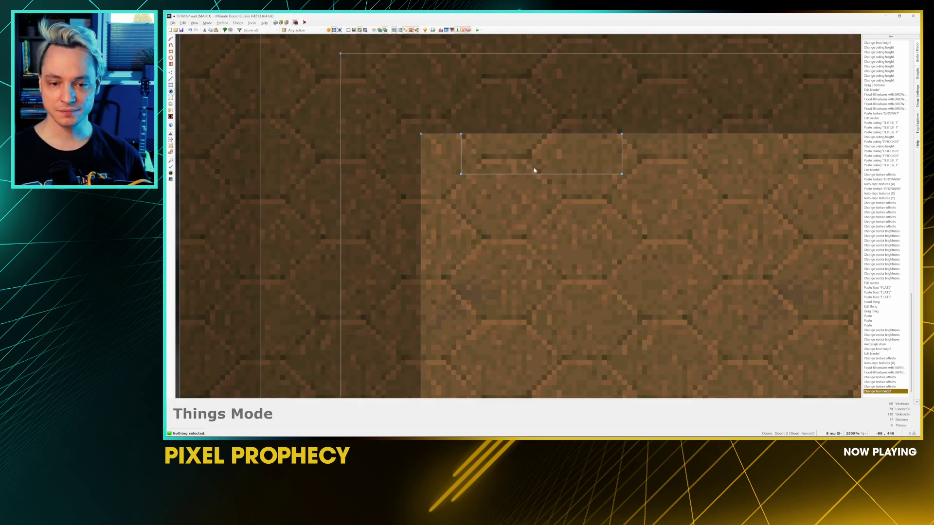
scroll(550, 146, "down", 6)
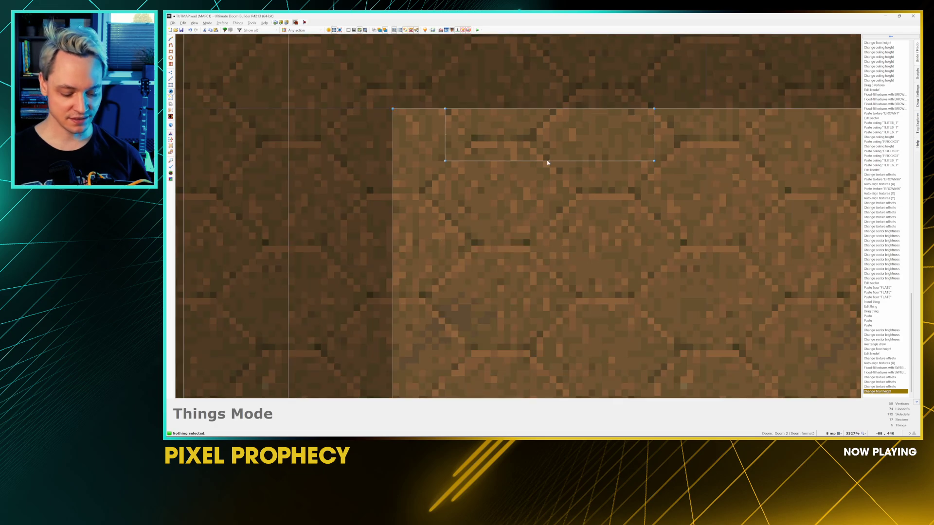
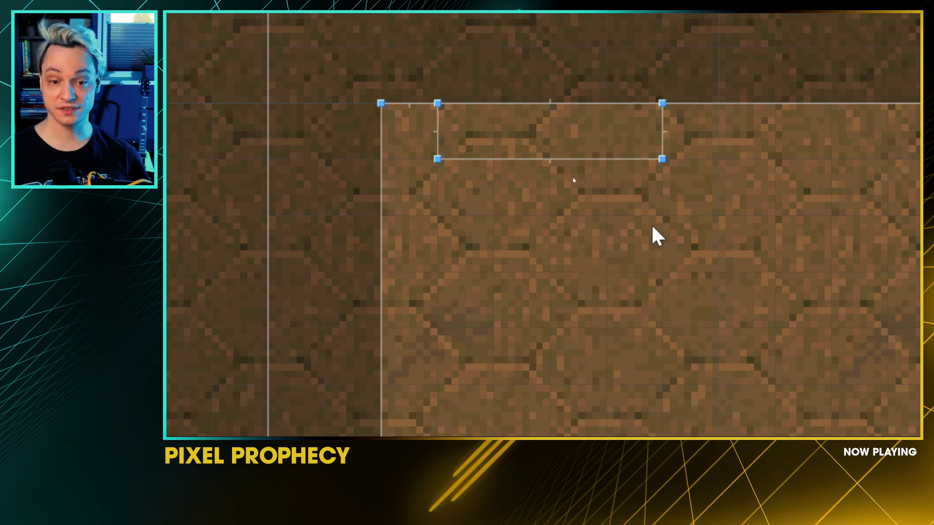
scroll(651, 227, "down", 2)
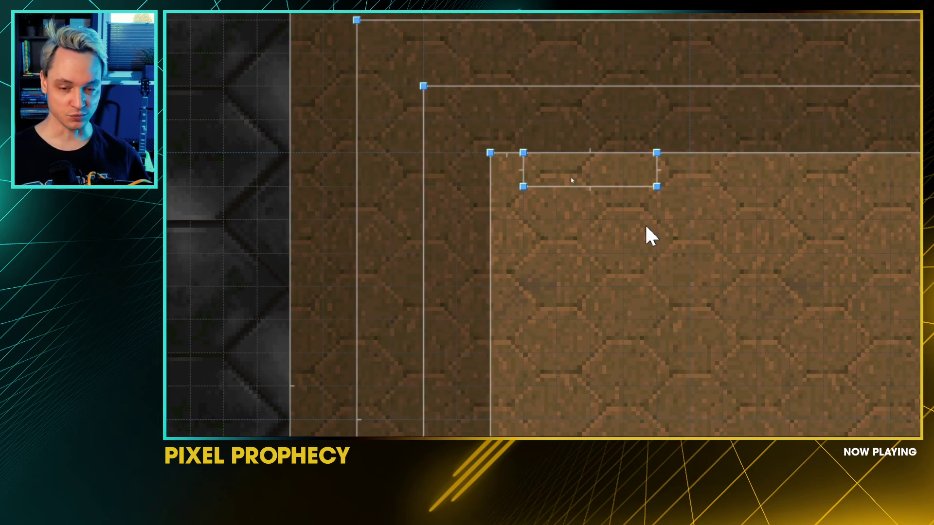
Step: Give the linedef of the switch panel's button face the new tag 1
key("q")
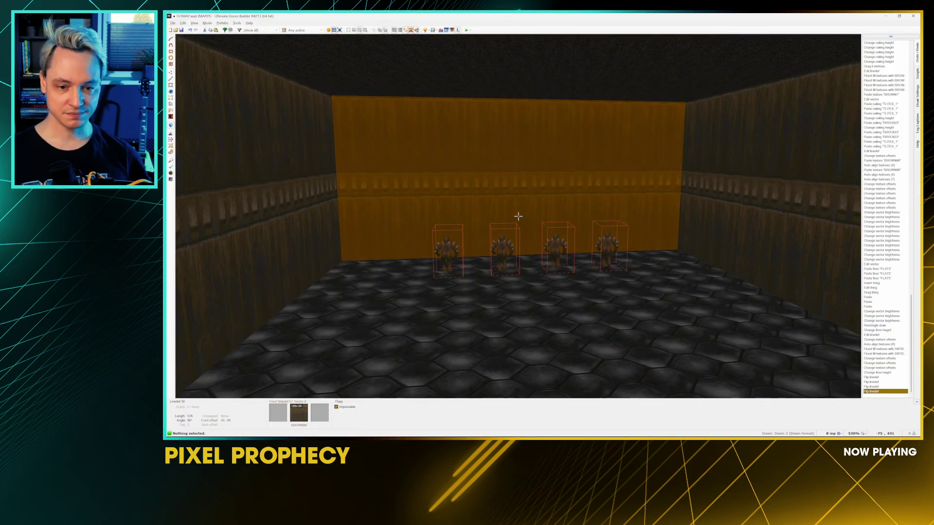
key("s")
key("w")
key("a")
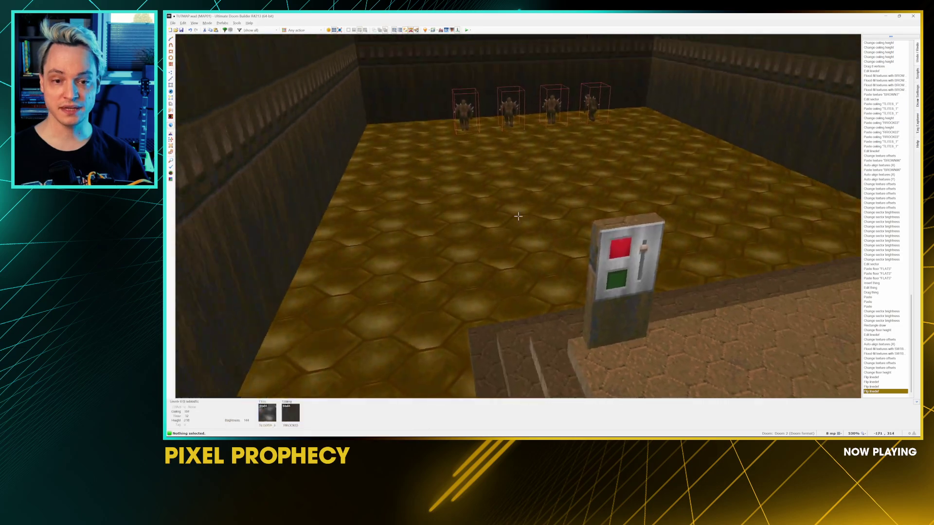
key("w")
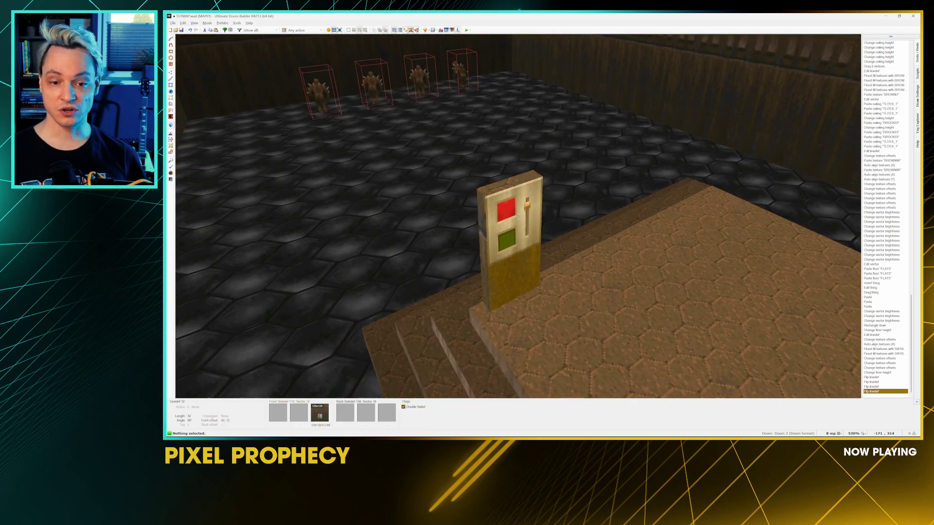
key("w")
key("w")
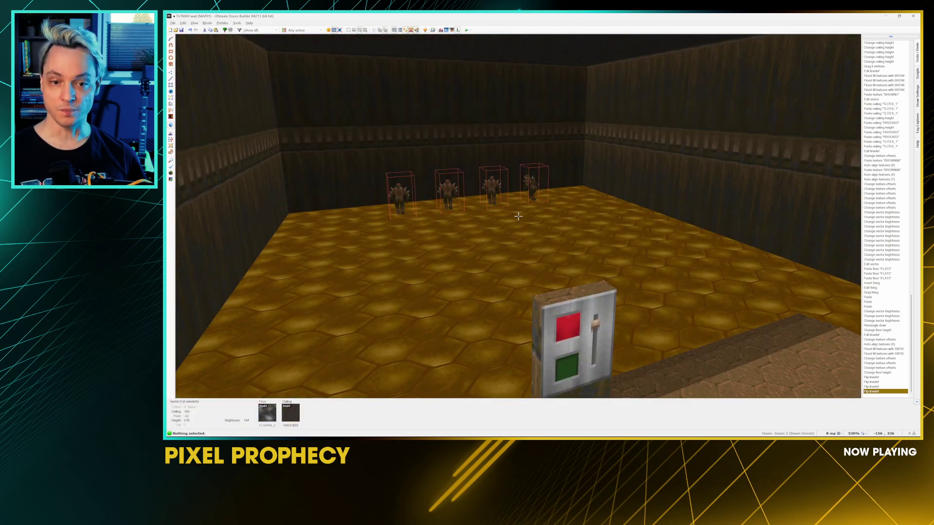
key("s")
key("w")
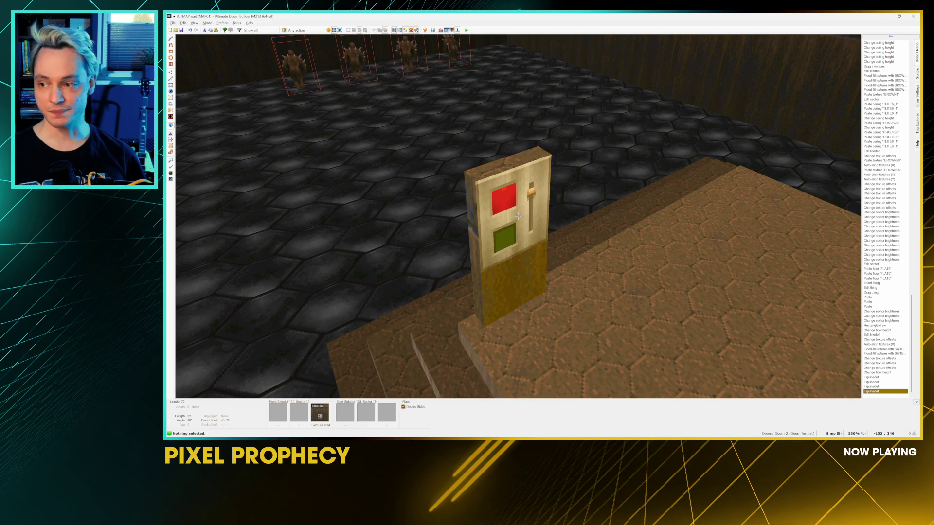
right_click(519, 215)
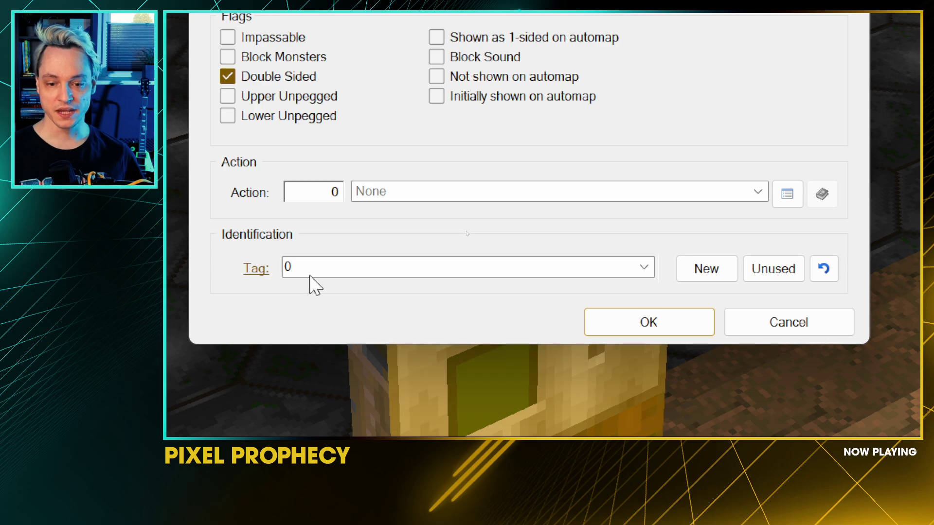
left_click(311, 276)
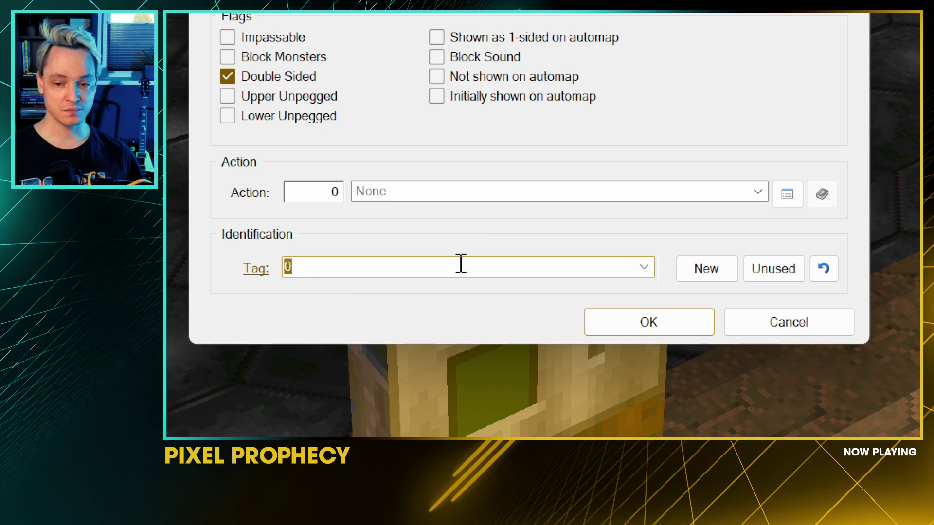
left_click(711, 273)
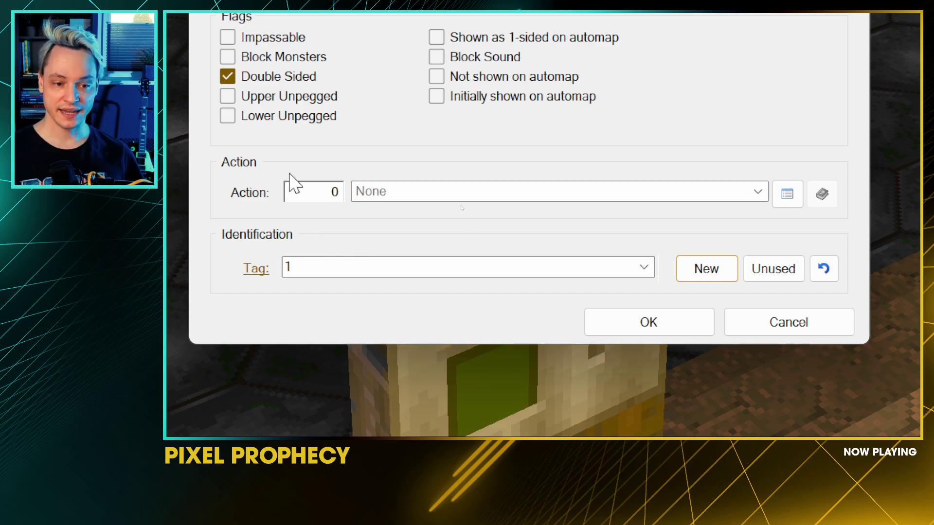
Step: Assign action 138 SR Light Change to 255 to the switch face's linedef and apply the properties
left_click(785, 196)
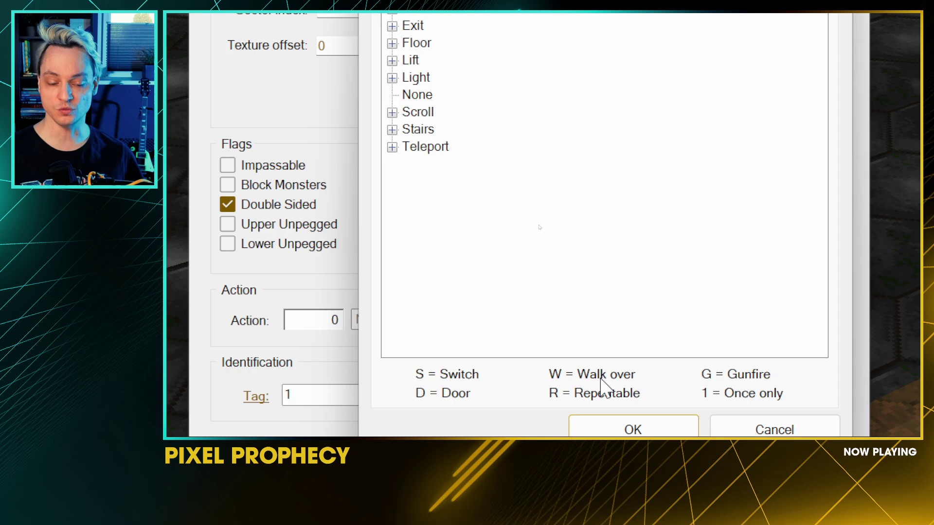
left_click(392, 77)
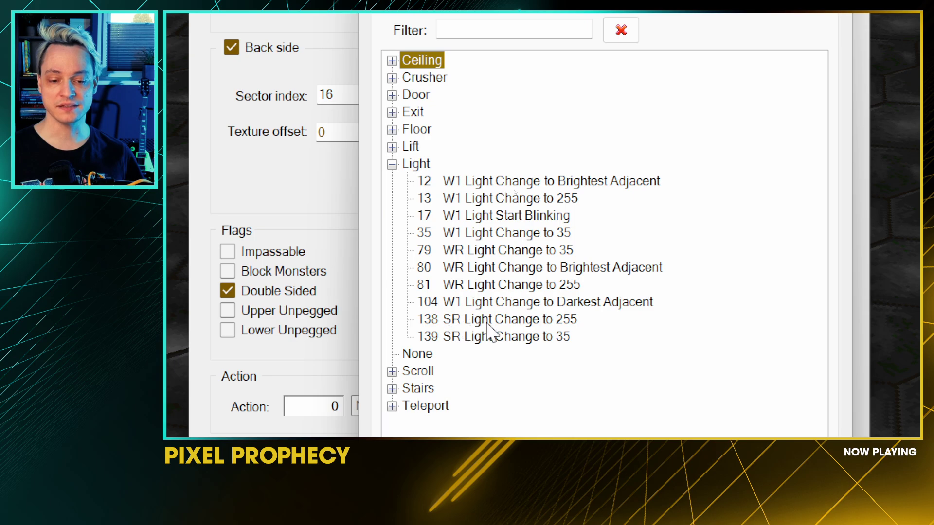
left_click(518, 323)
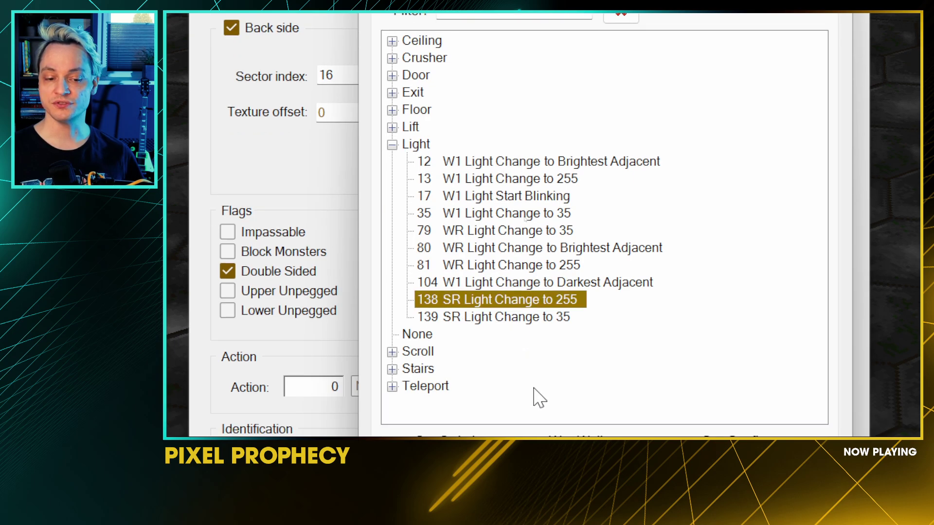
left_click(621, 372)
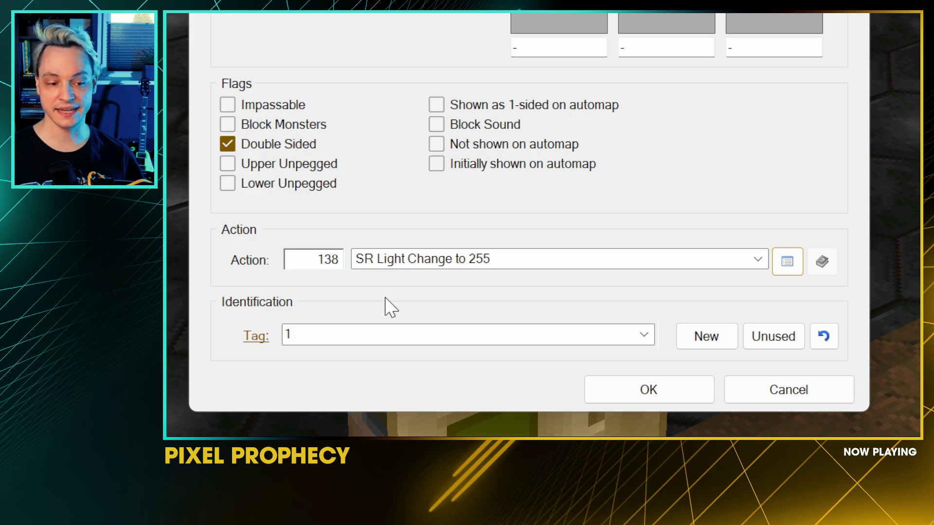
left_click(648, 389)
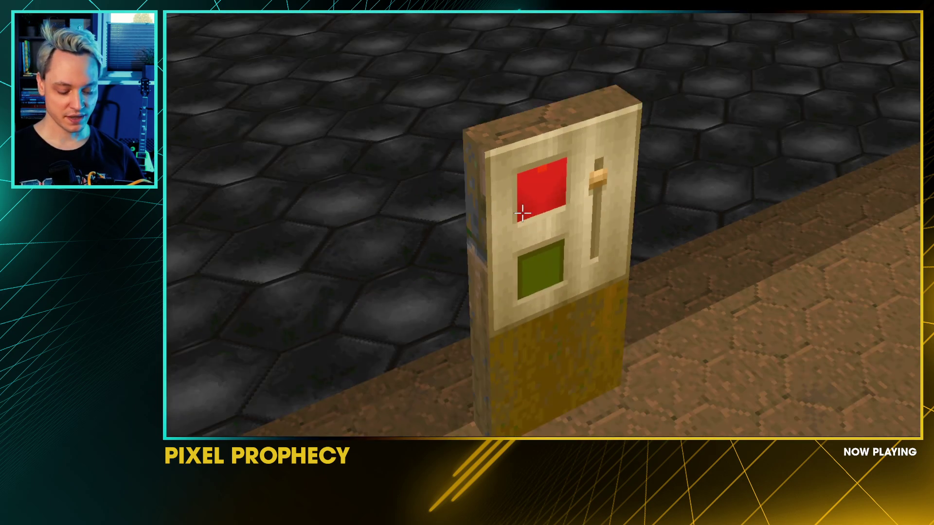
Step: Assign tag 1 to the dark room's floor, the three step sectors, the platform and the switch panel sector together
key("s")
key("s")
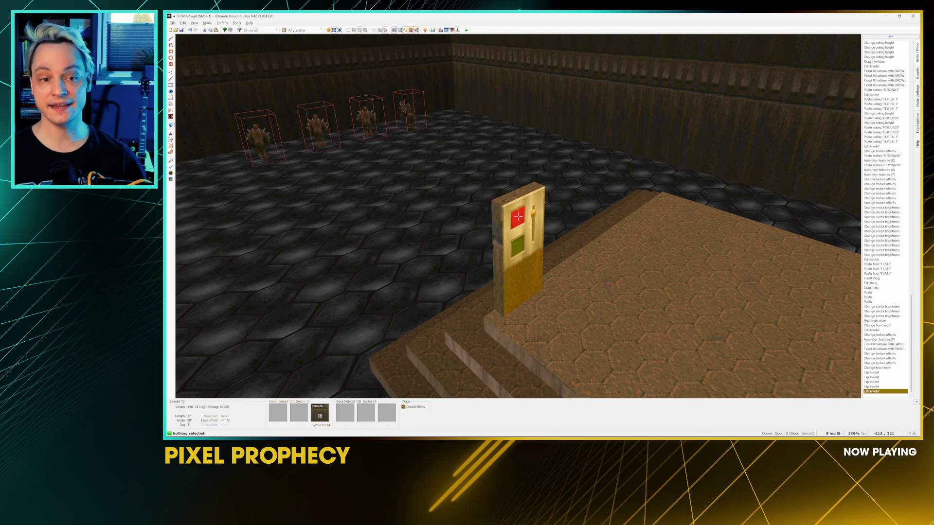
key("q")
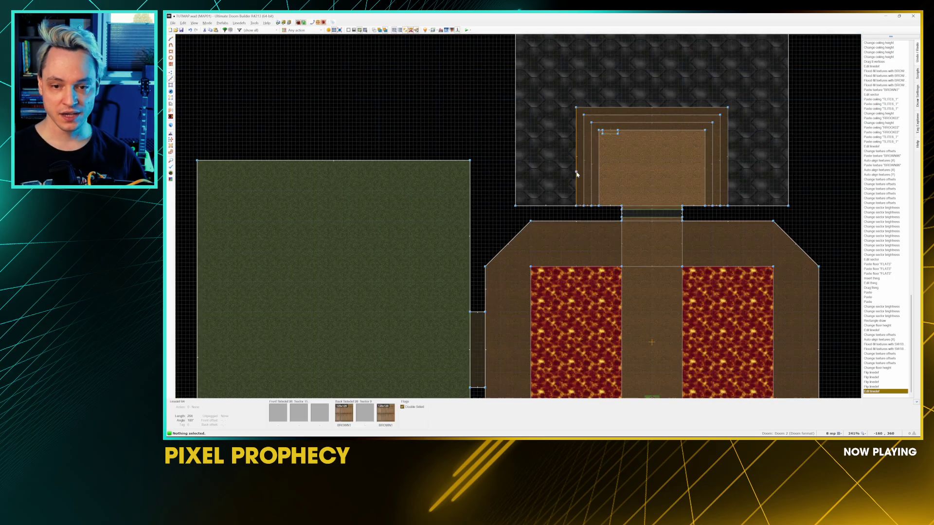
middle_click_drag(576, 174, 444, 290)
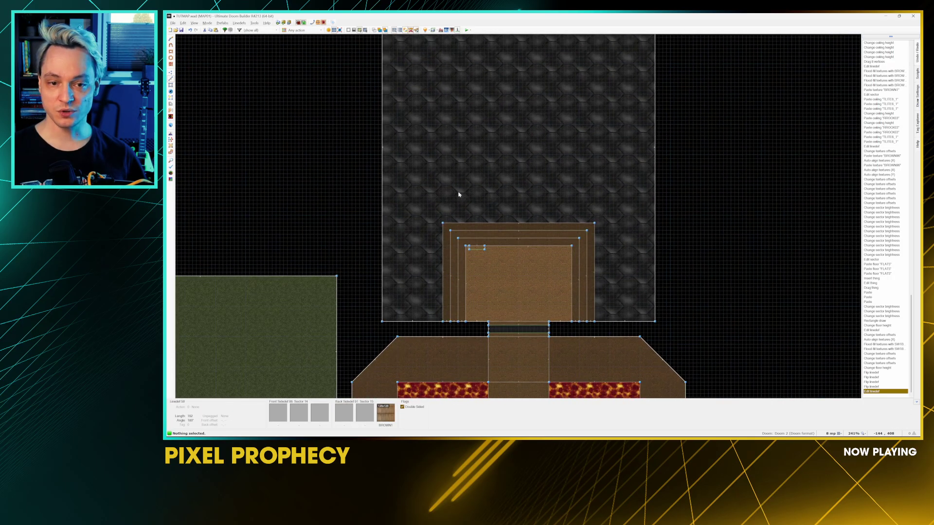
middle_click_drag(475, 103, 477, 162)
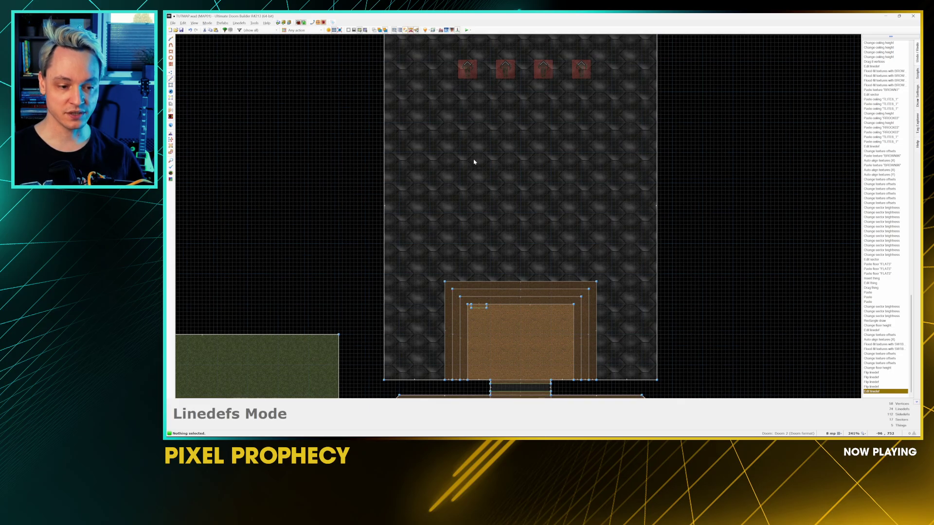
key("s")
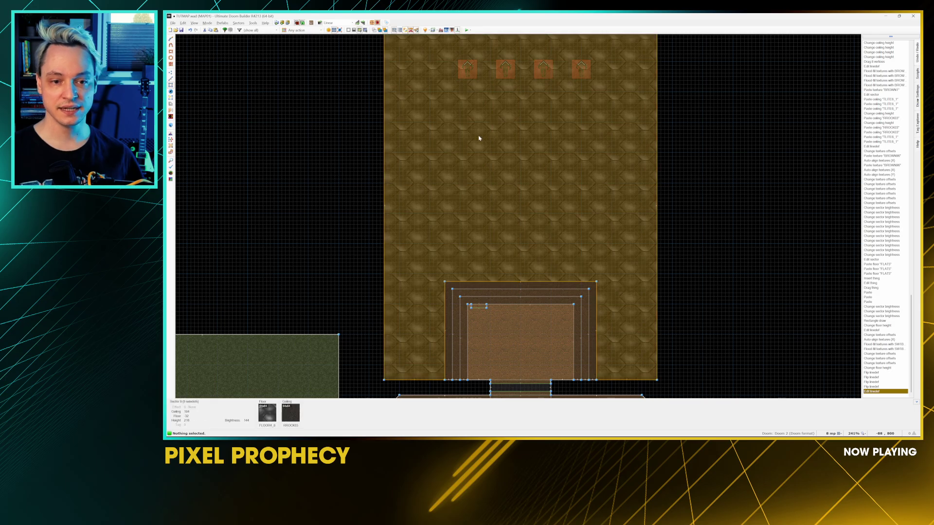
left_click(503, 265)
left_click(501, 285)
left_click(500, 293)
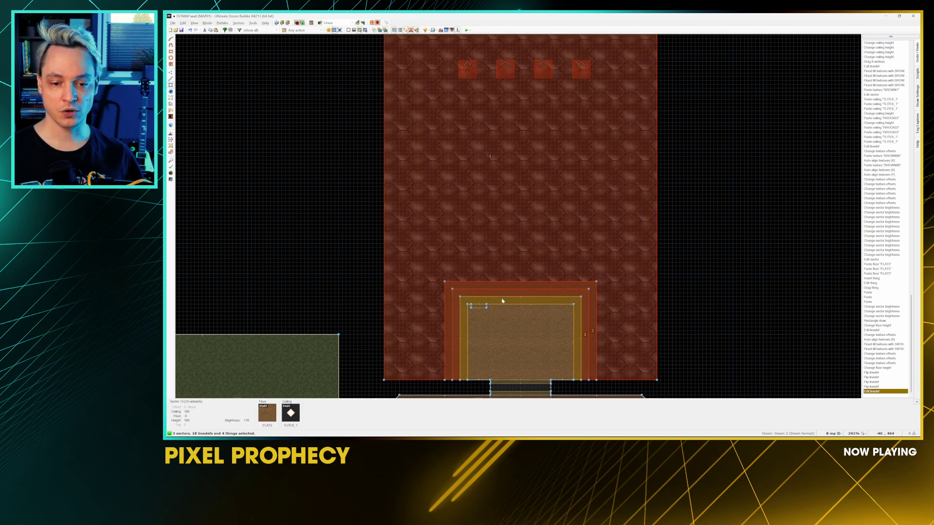
left_click(500, 300)
left_click(497, 317)
left_click(478, 305)
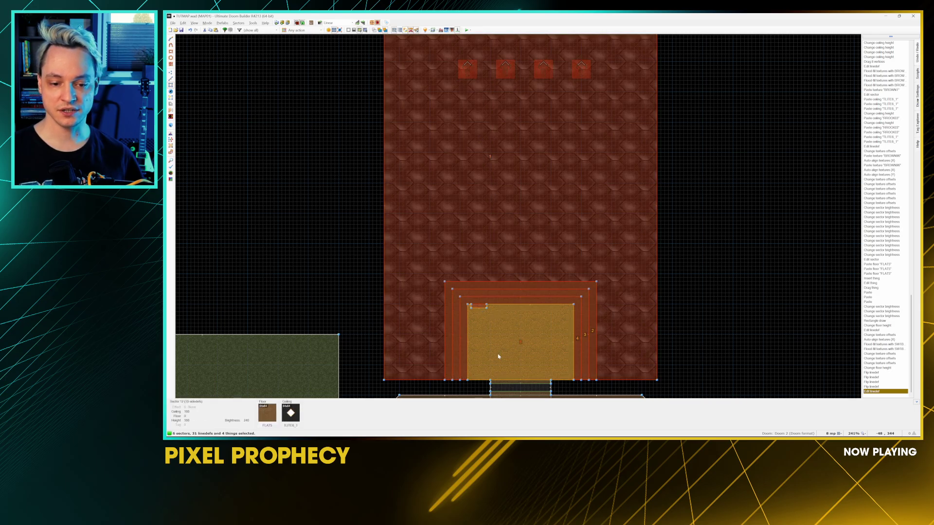
mouse_move(467, 159)
middle_mouse_down()
mouse_move(467, 190)
mouse_move(468, 176)
middle_mouse_up()
middle_click_drag(478, 230, 491, 155)
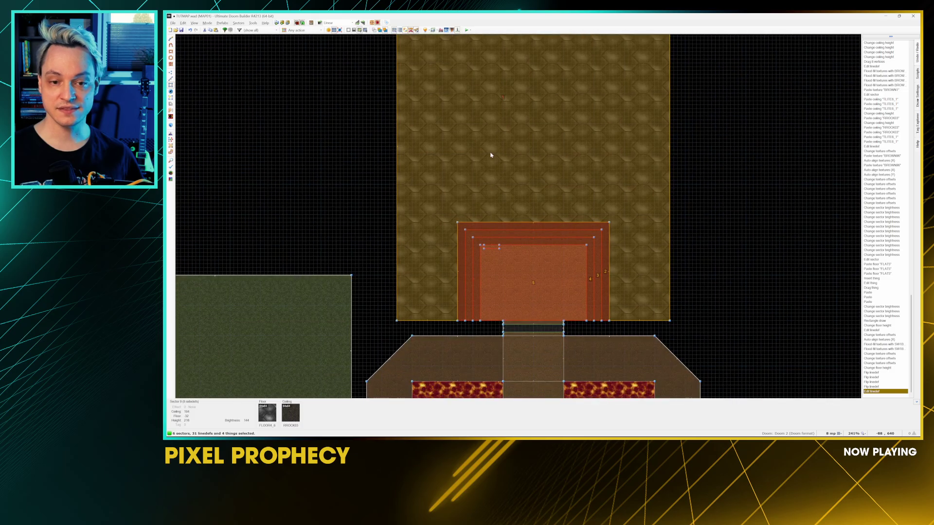
right_click(511, 184)
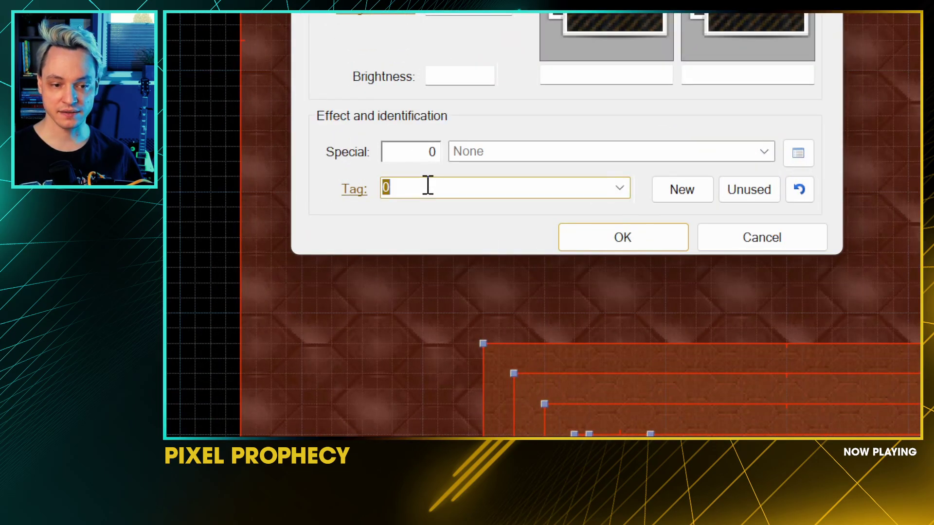
left_click(631, 246)
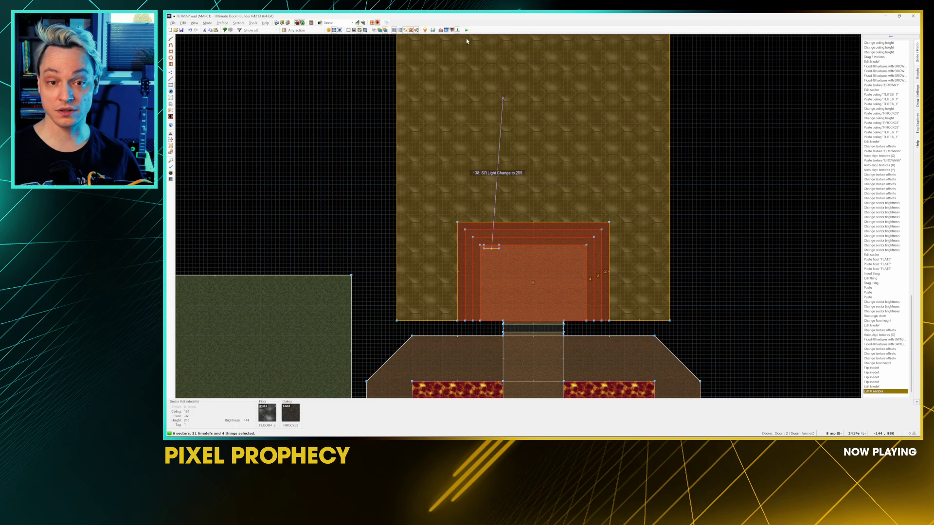
Step: Launch a test run of the map, walk through the door onto the platform and use the light switch
left_click(466, 30)
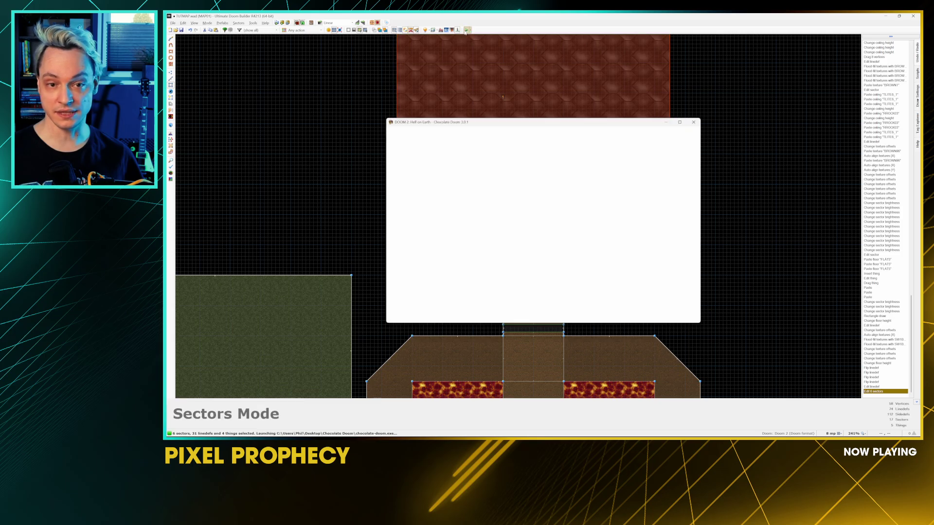
key("Up")
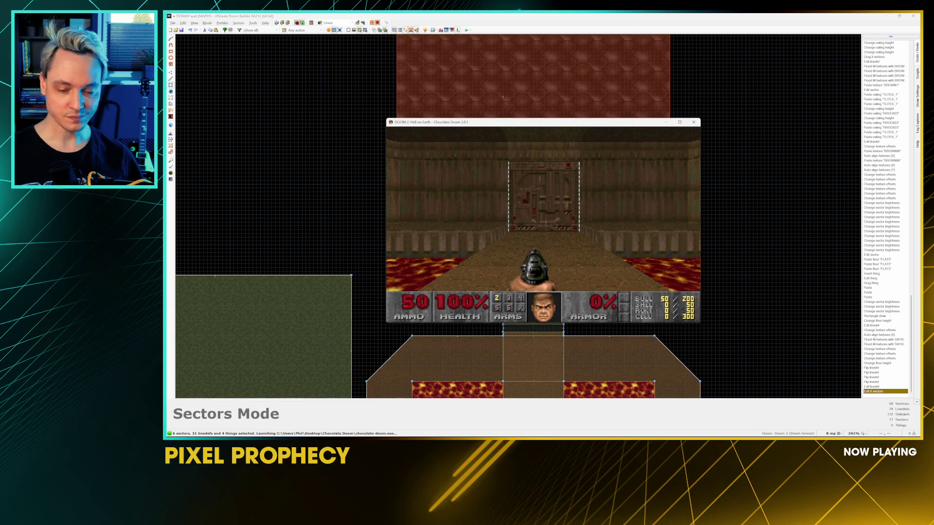
key("Right")
key("Left")
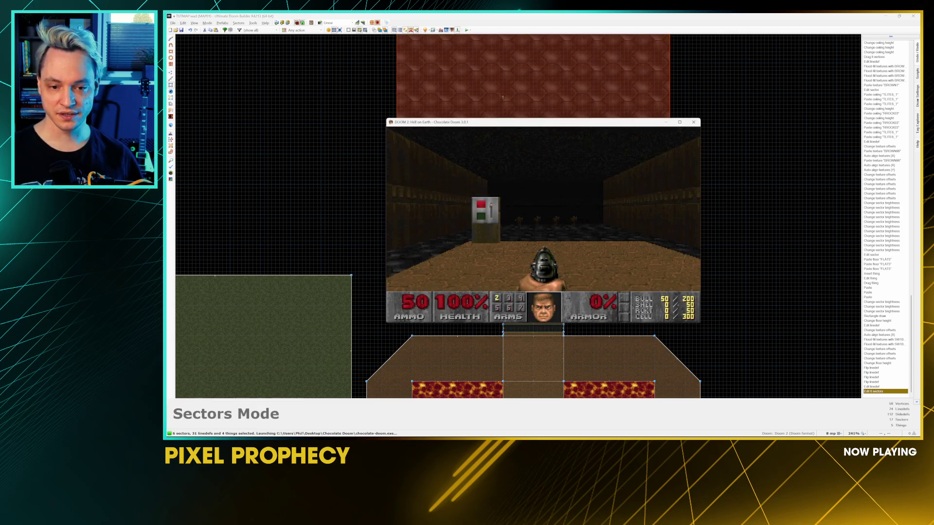
key("Right")
key("Up")
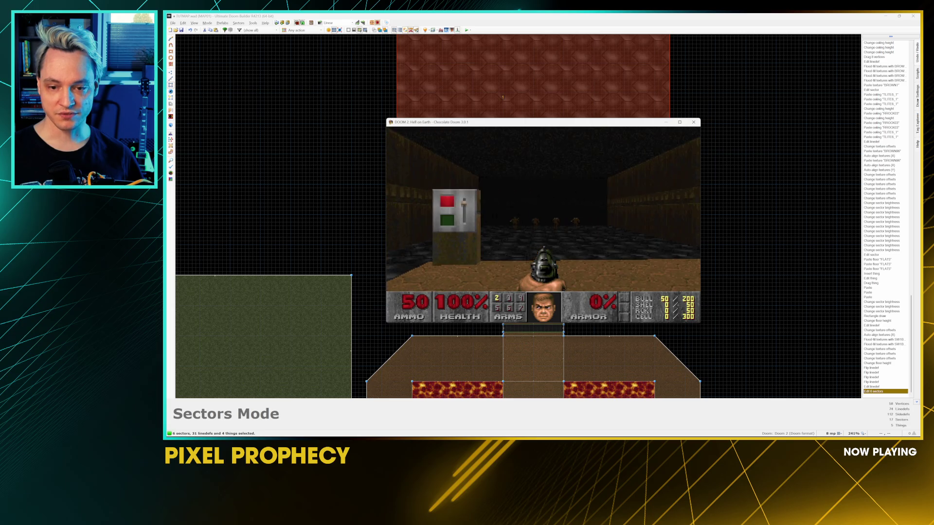
key("Left")
key("Left")
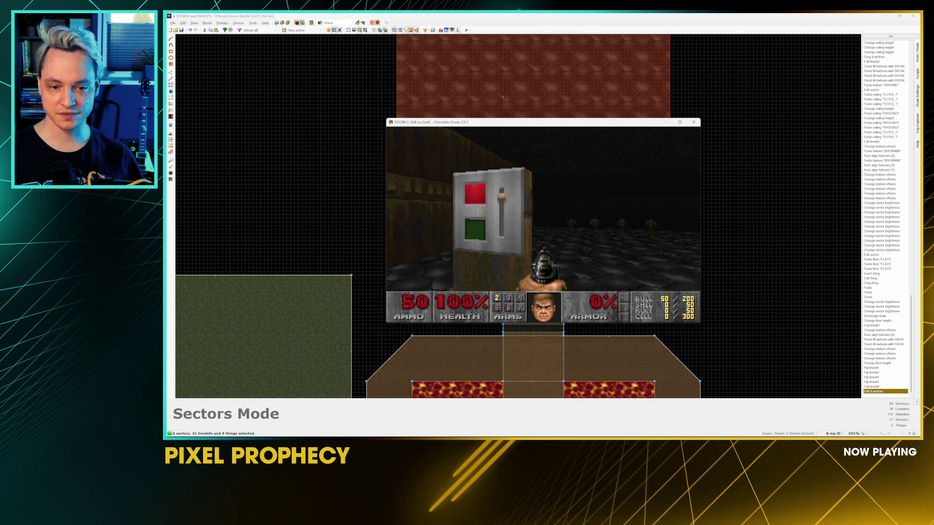
key("space")
Step: Look around the dark room and the doorway in the test run, approach the Imps and fire at them
key("Right")
key("Down")
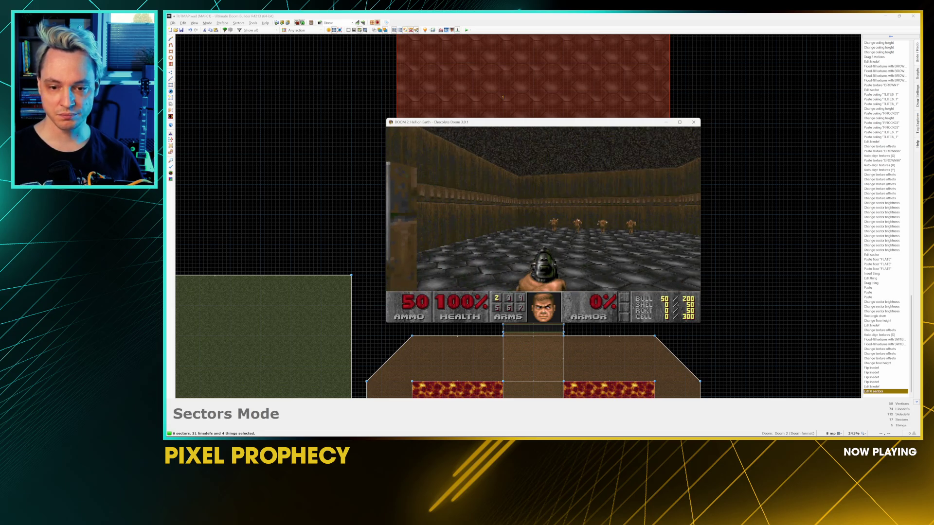
key("Left")
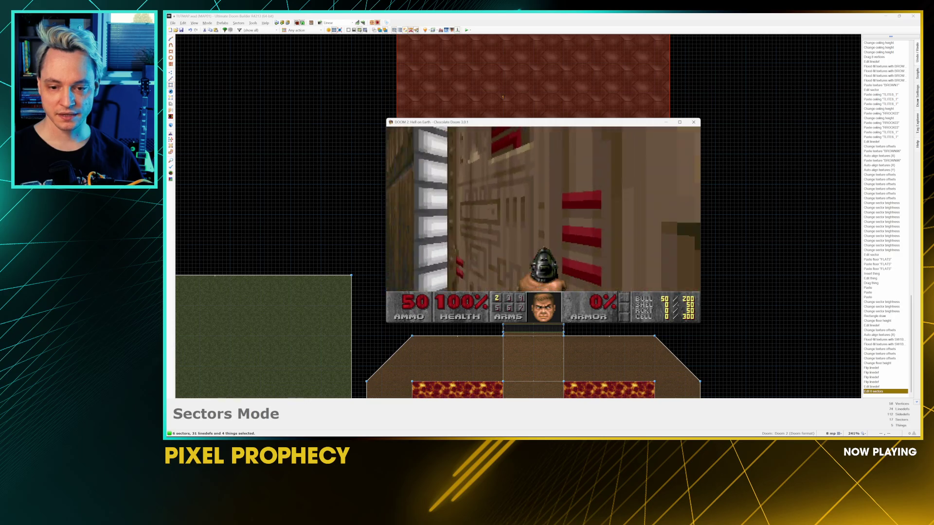
key("Right")
key("Left")
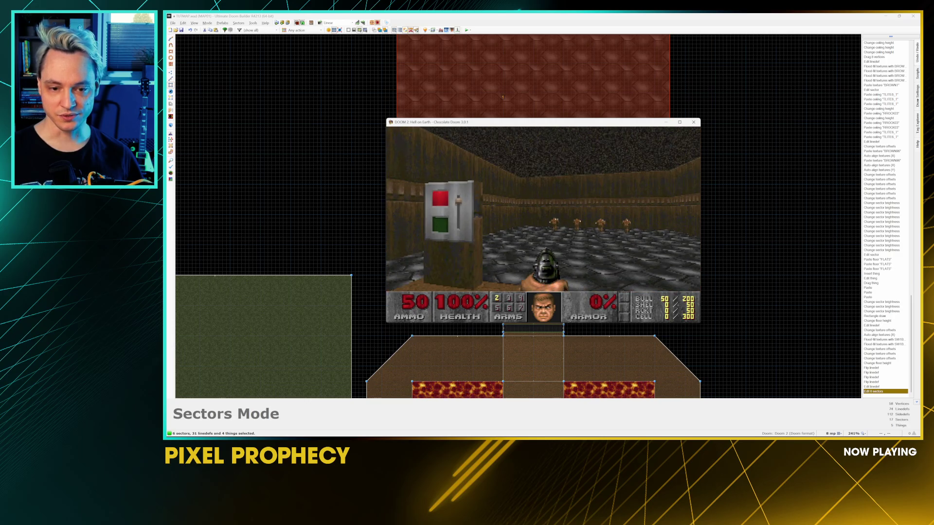
key("Left")
key("Right")
key("Up")
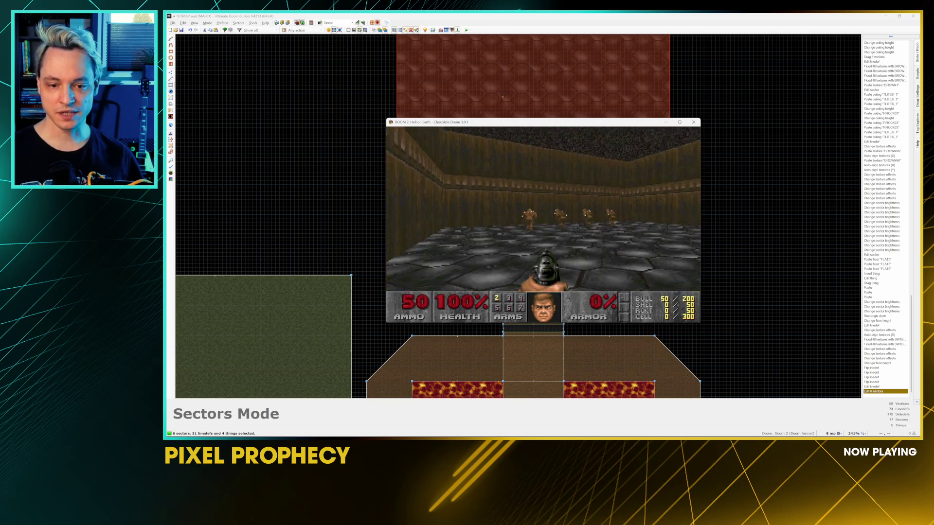
key("Left")
key("ctrl")
key("ctrl")
key("ctrl")
key("ctrl")
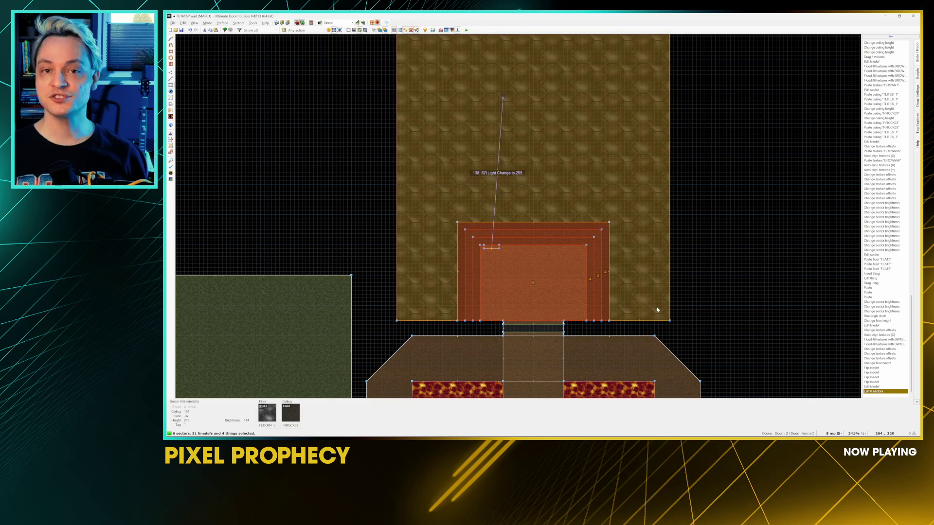
Step: Insert a Super Shotgun in the lava room and centre it on the walkway in front of the dark room's door
middle_click_drag(557, 308, 567, 170)
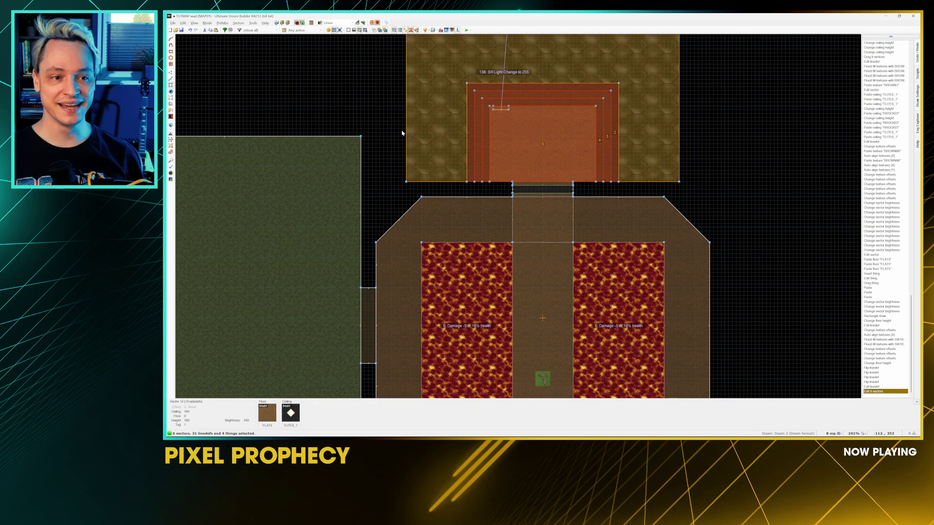
key("t")
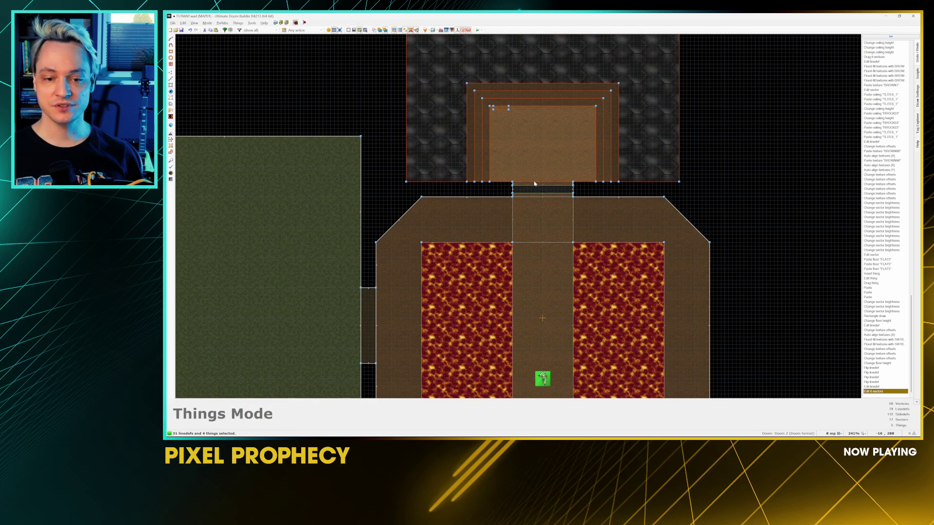
right_click(538, 211)
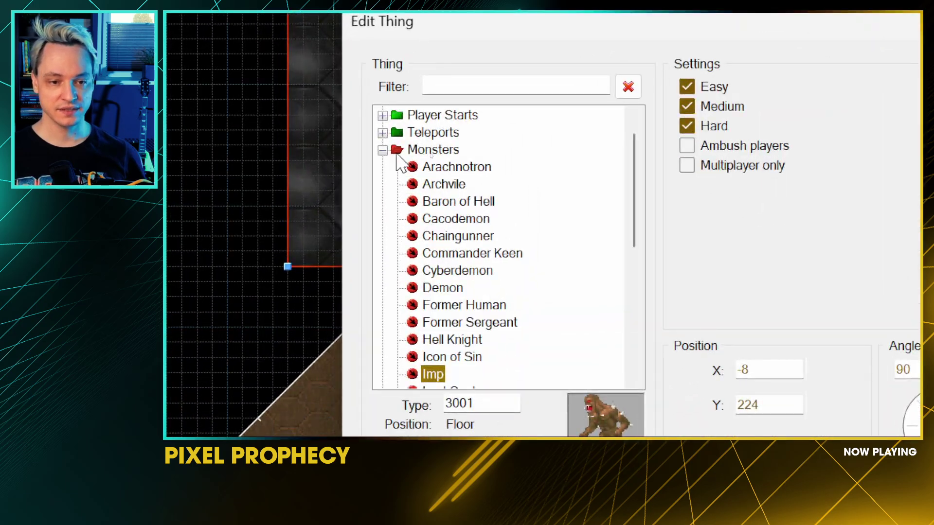
left_click(430, 152)
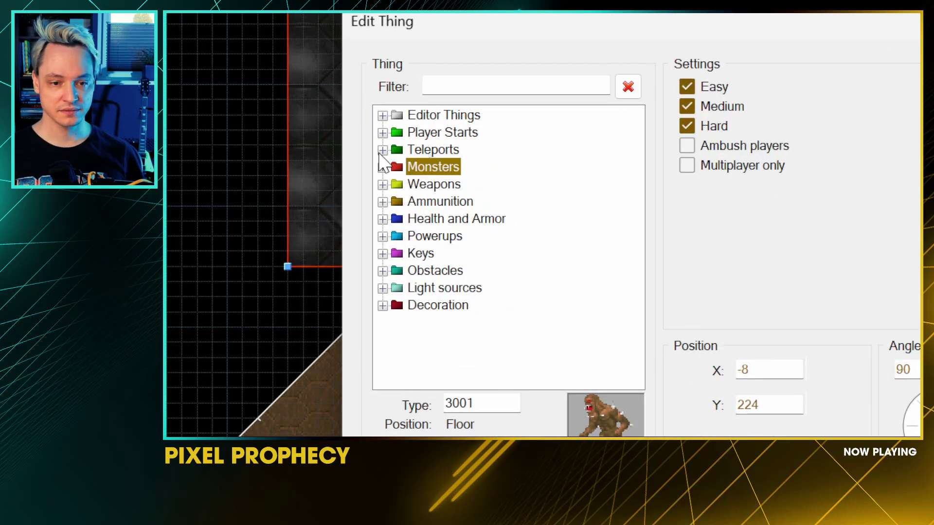
left_click(383, 184)
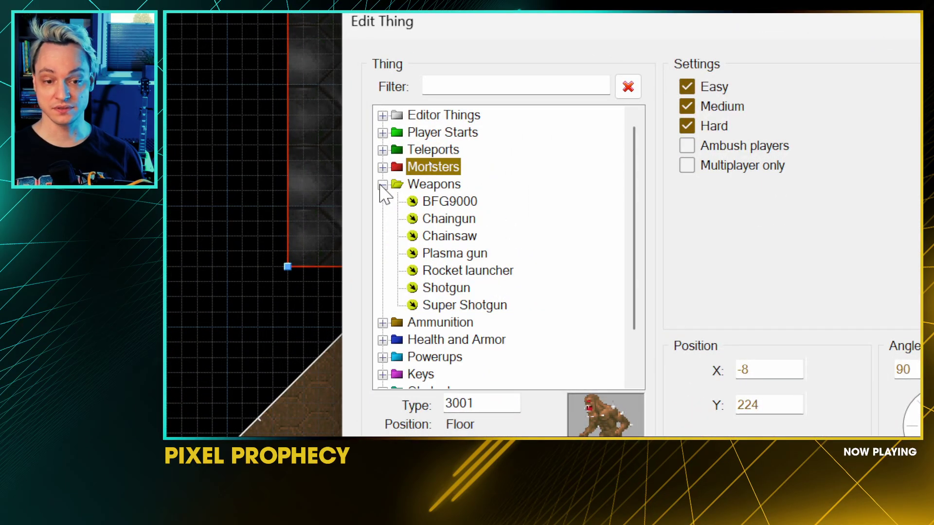
left_click(459, 305)
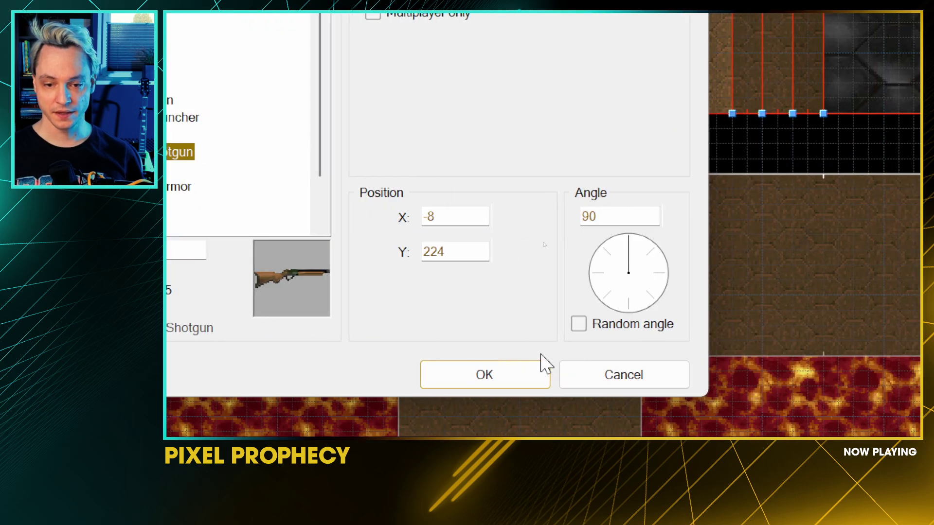
left_click(529, 373)
mouse_move(499, 250)
left_mouse_down()
mouse_move(526, 252)
mouse_move(516, 252)
left_mouse_up()
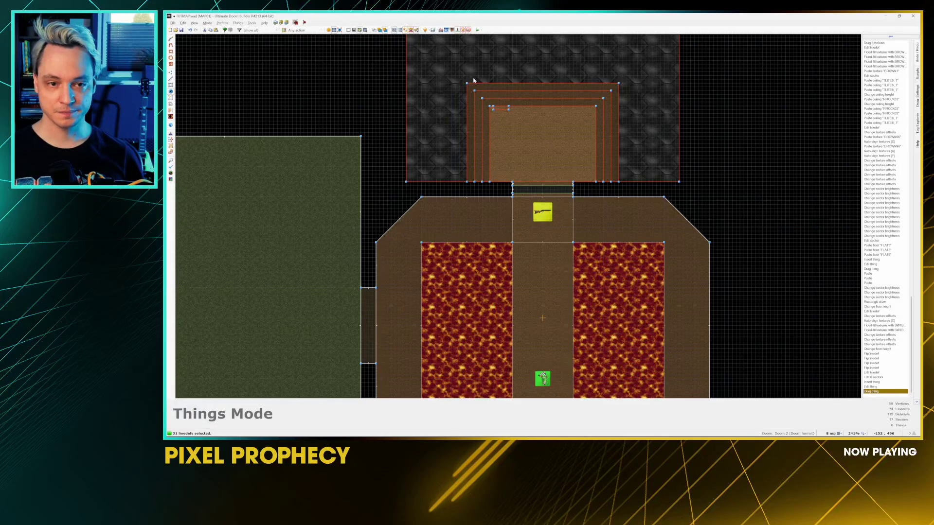
Step: Playtest the map again, picking up the Super Shotgun, flipping the light switch and shooting at the Imps
left_click(477, 31)
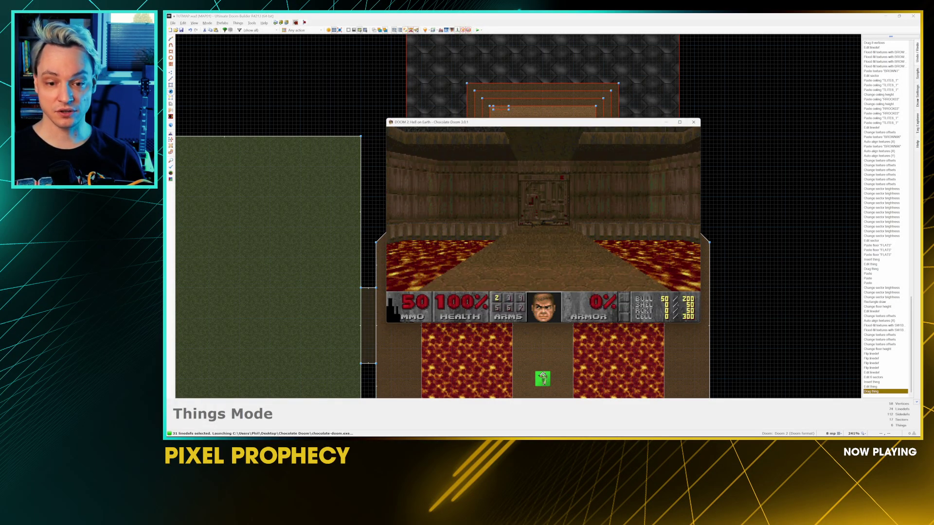
key("Up")
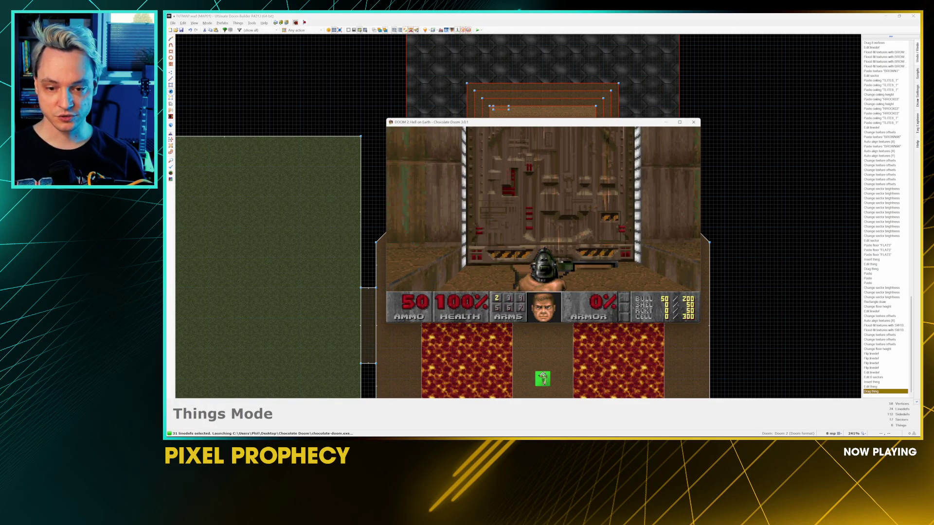
key("Left")
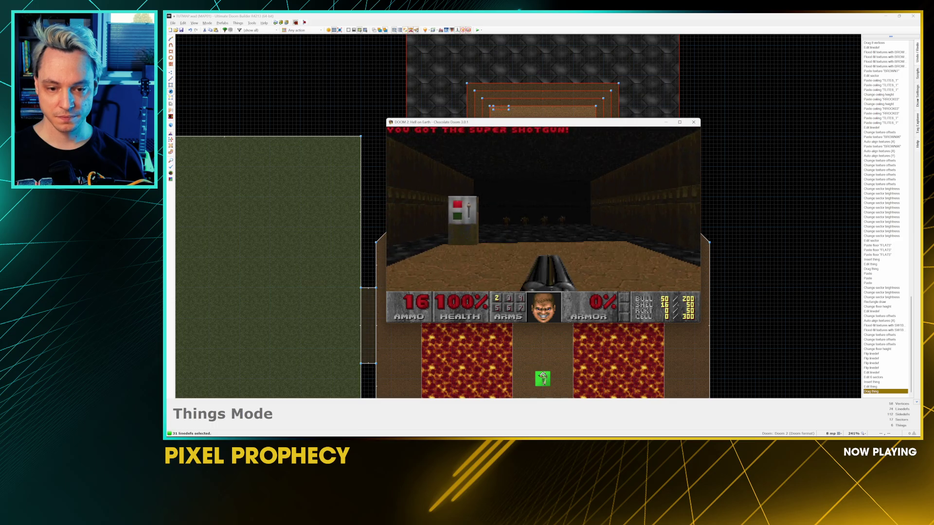
key("Left")
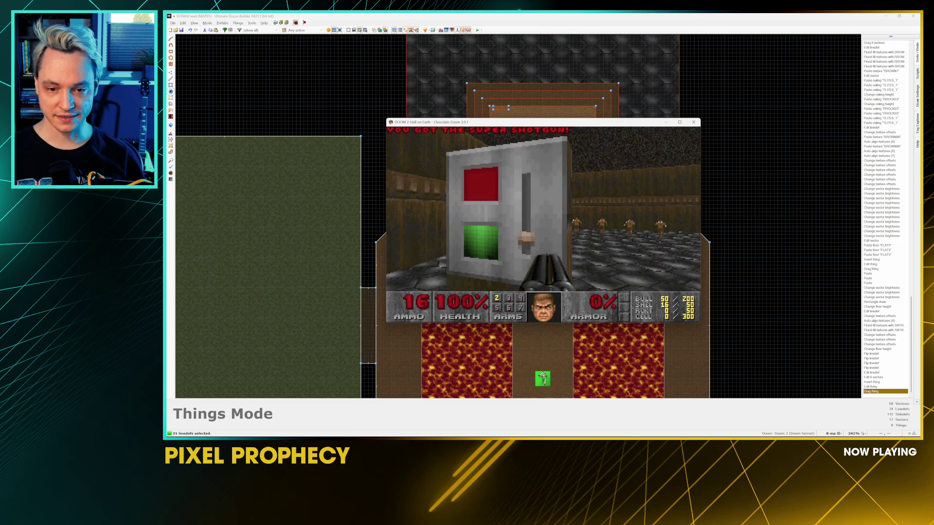
key("Up")
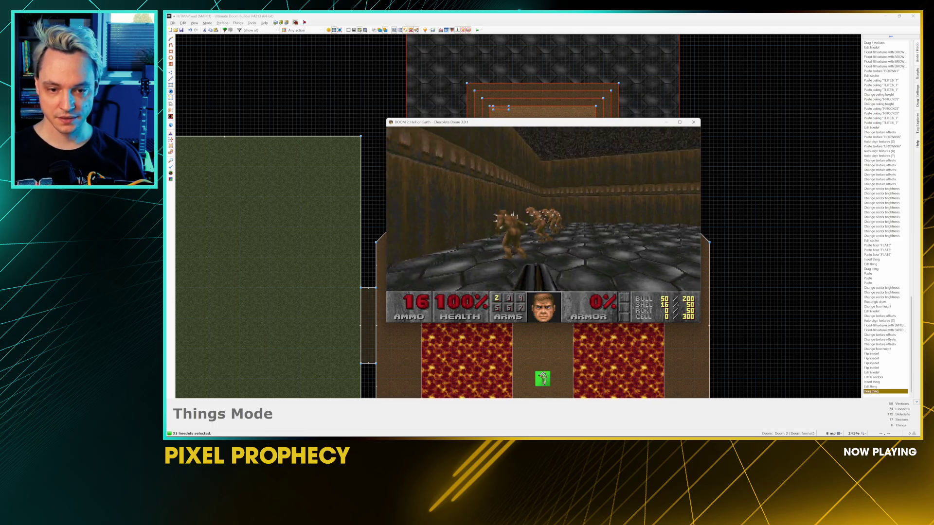
key("ctrl")
key("ctrl")
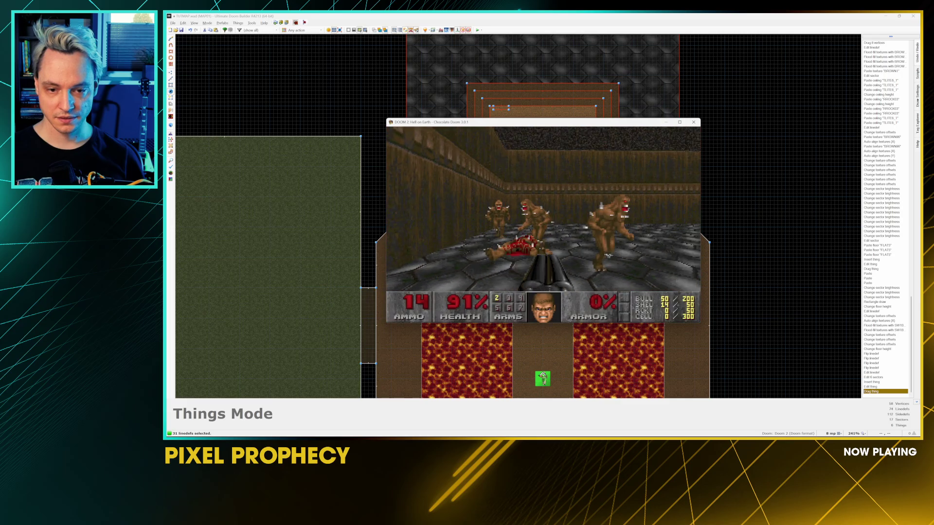
key("Left")
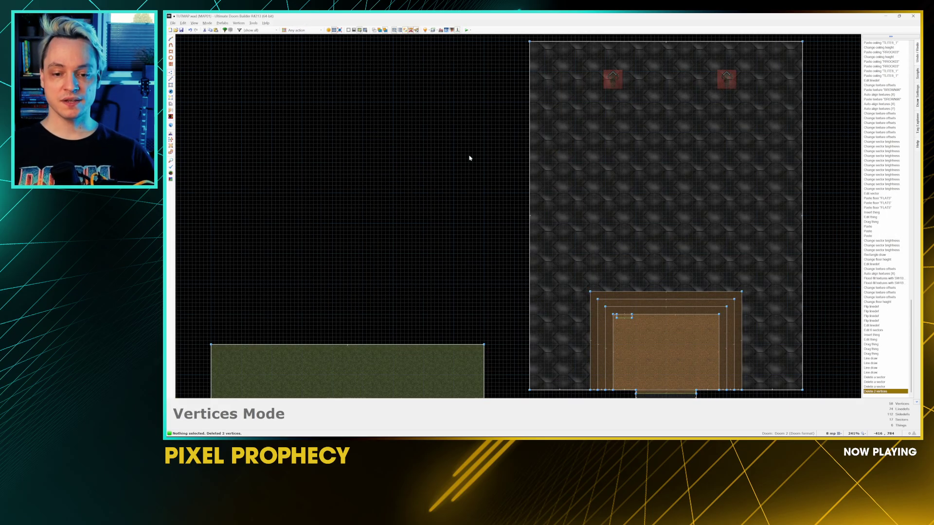
scroll(465, 170, "down", 2)
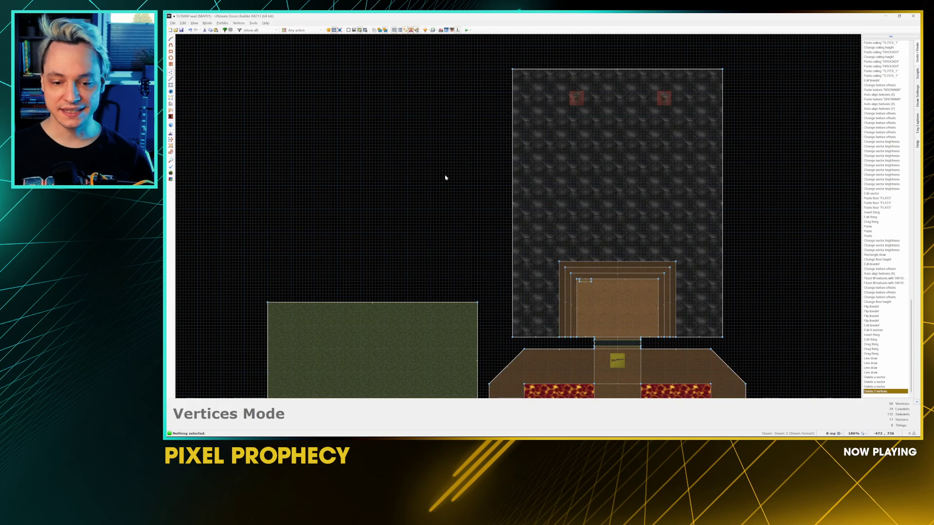
middle_click_drag(445, 177, 427, 129)
scroll(429, 153, "down", 2)
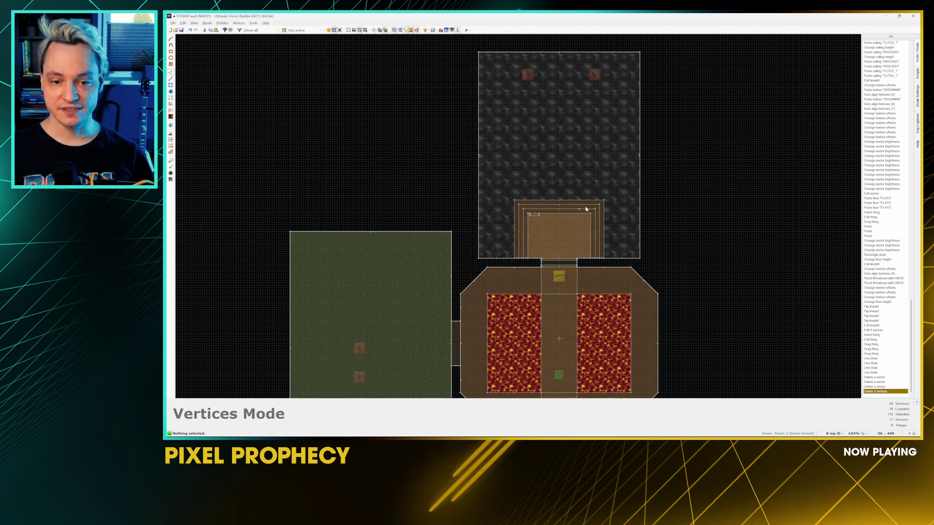
mouse_move(542, 217)
middle_mouse_down()
mouse_move(543, 200)
mouse_move(543, 210)
middle_mouse_up()
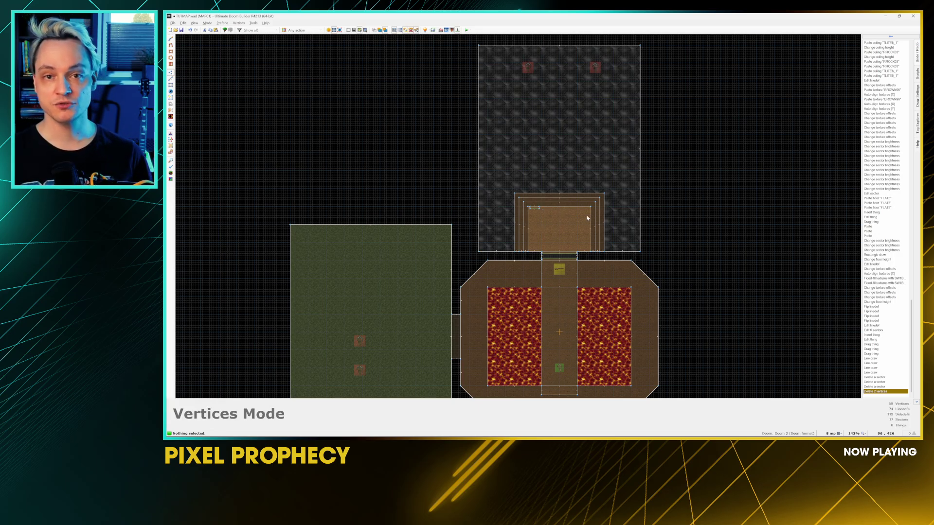
Step: Select all sectors of the octagonal lava room together with the doorway sectors leading to the dark room
middle_click_drag(587, 218, 564, 121)
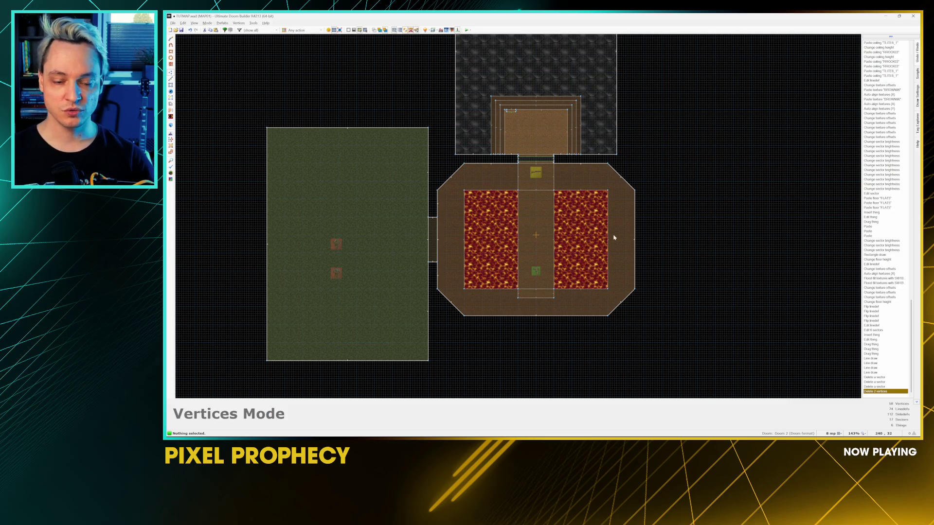
scroll(570, 297, "up", 4)
scroll(492, 200, "down", 3)
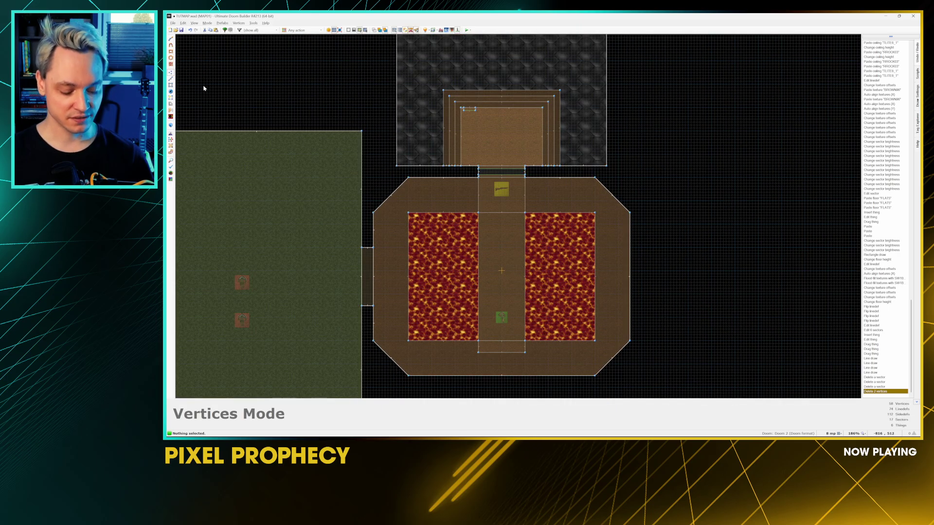
key("s")
middle_click_drag(395, 194, 383, 130)
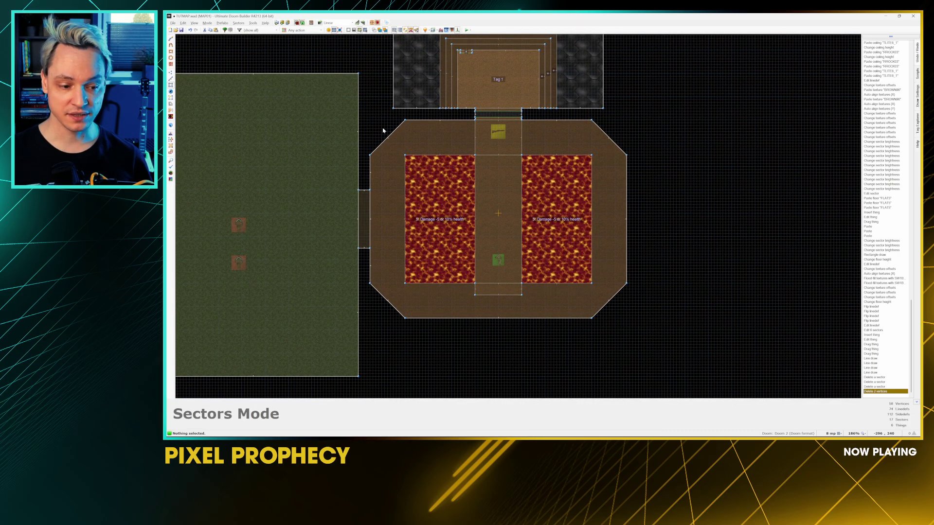
left_click_drag(364, 111, 690, 340)
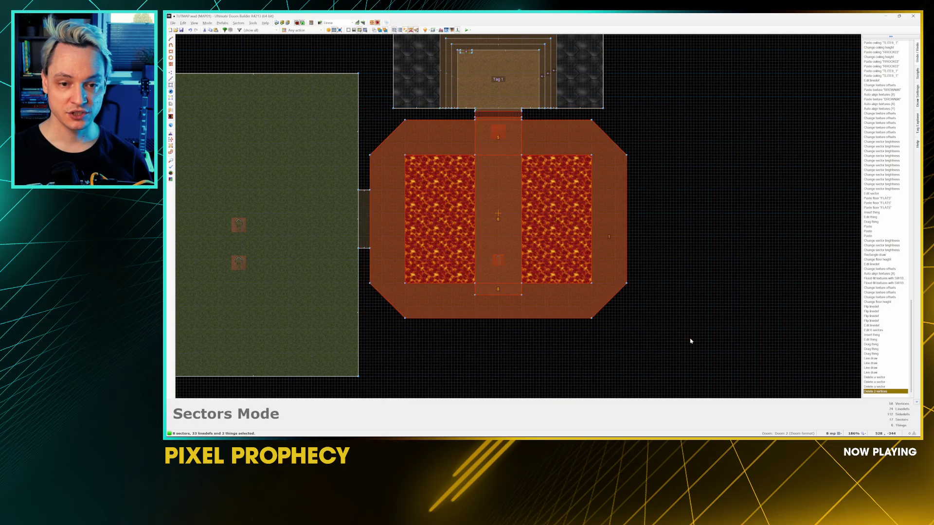
left_click(477, 116)
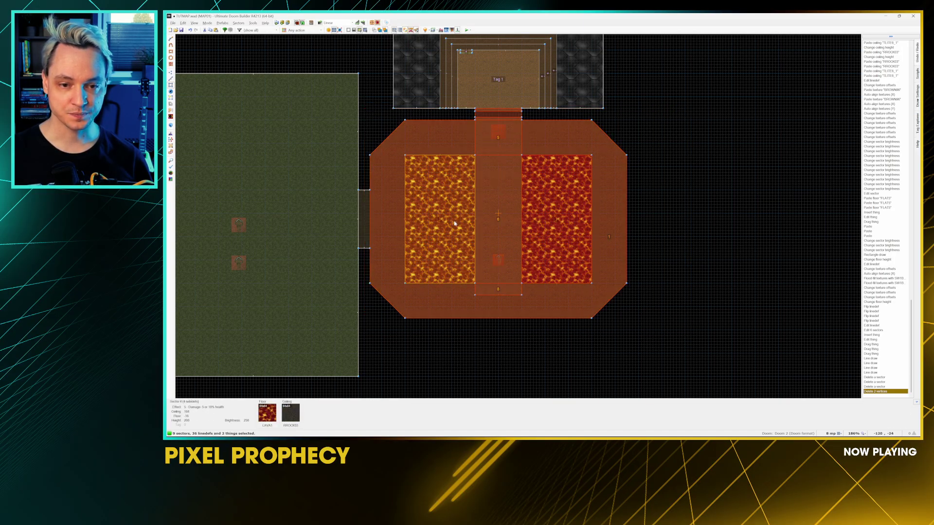
Step: Create a prefab from the selected lava room sectors and save it as Room Tutorial
scroll(535, 160, "up", 4)
scroll(558, 218, "down", 2)
scroll(558, 217, "down", 5)
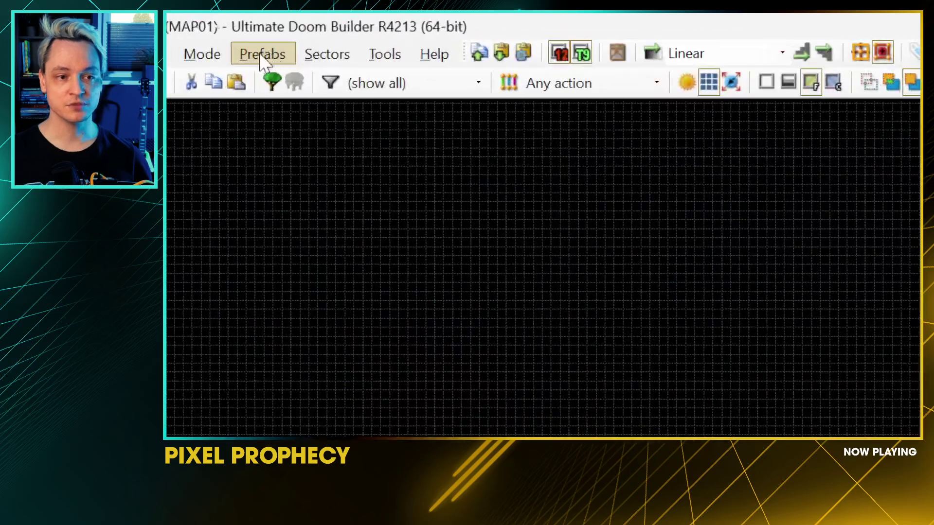
left_click(223, 24)
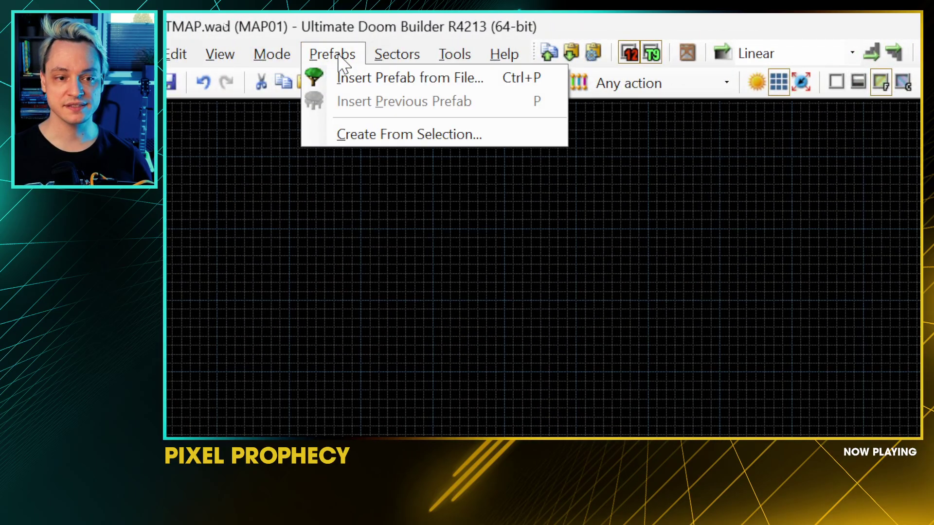
left_click(406, 142)
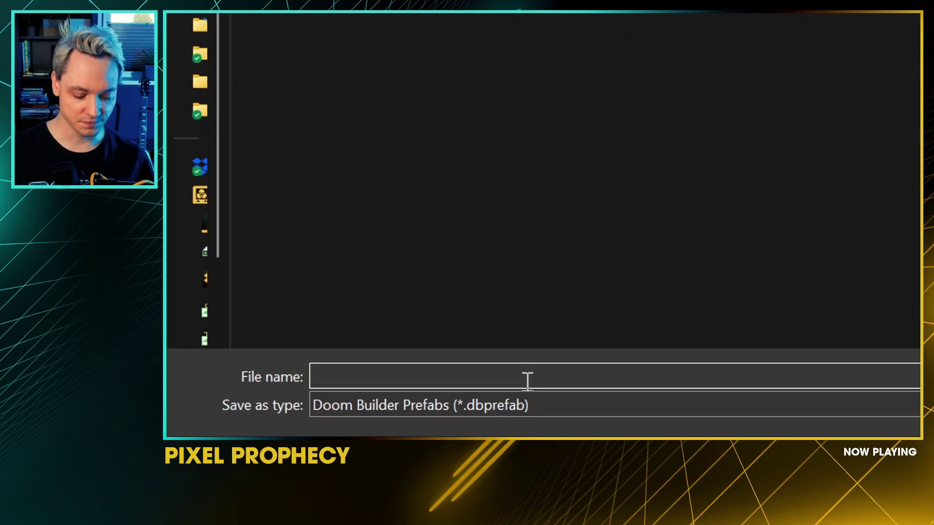
type("Room")
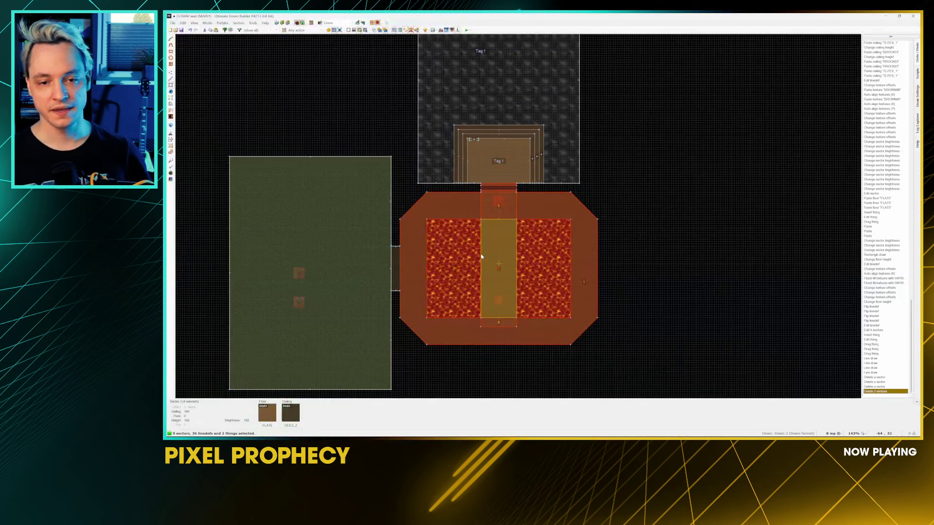
Step: Insert the Room Tutorial prefab from file and move it into the empty space above the dark room
middle_click_drag(568, 181, 558, 242)
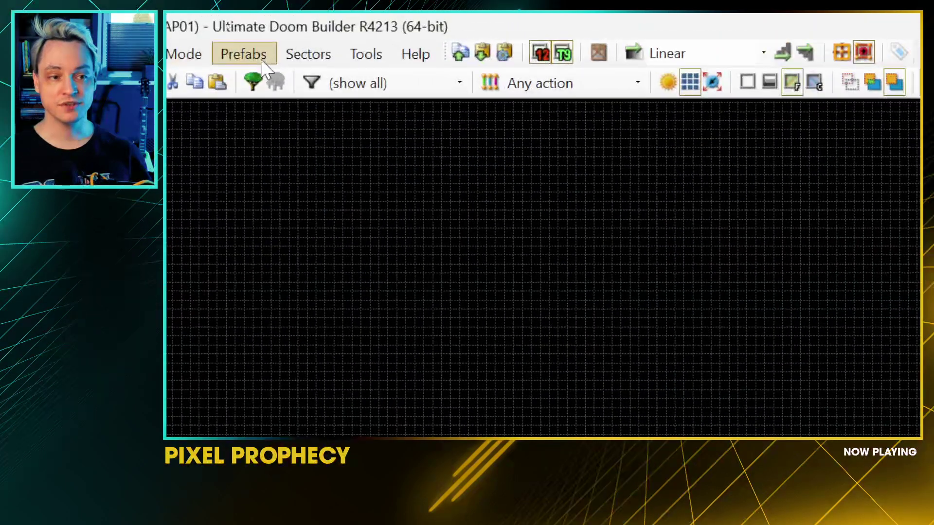
left_click(262, 61)
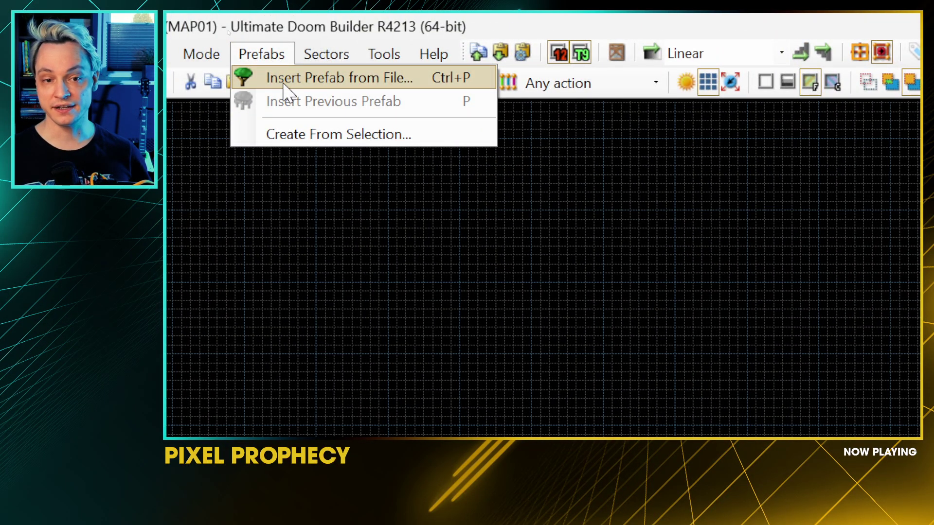
left_click(286, 82)
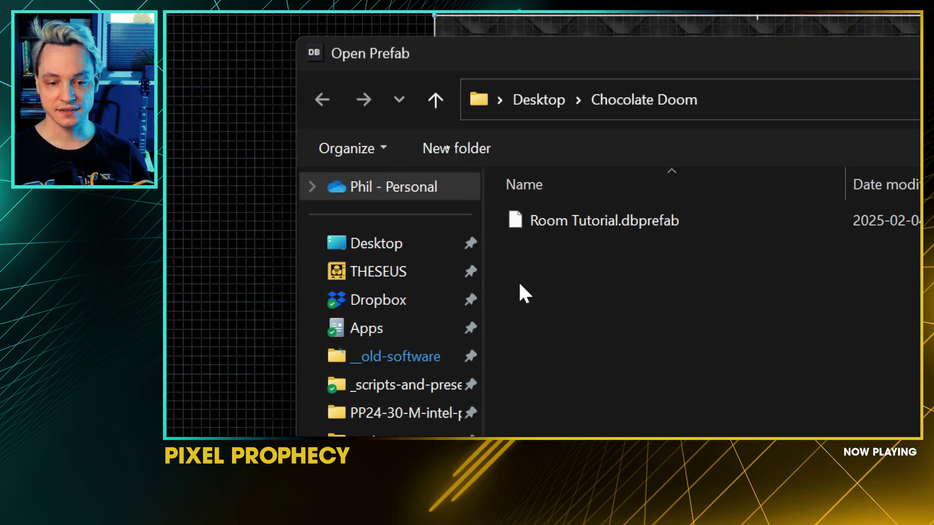
double_click(233, 305)
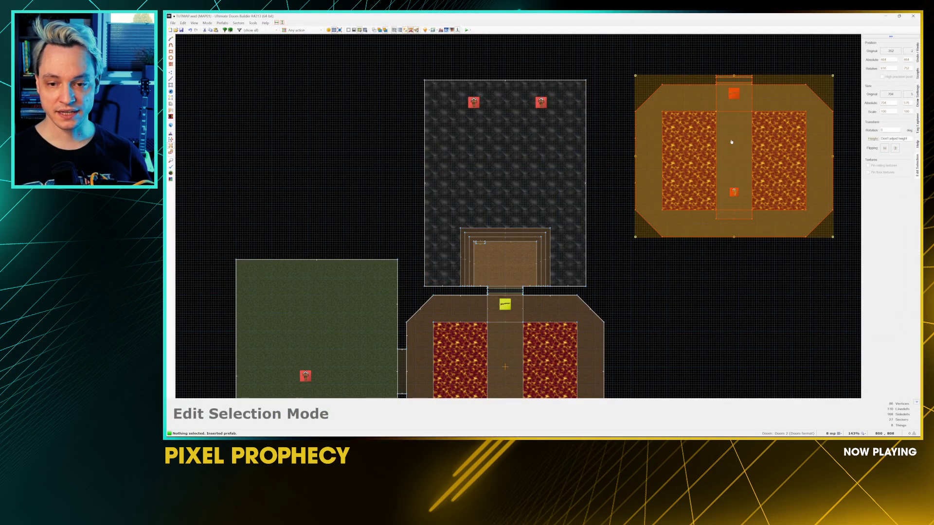
left_click(314, 141)
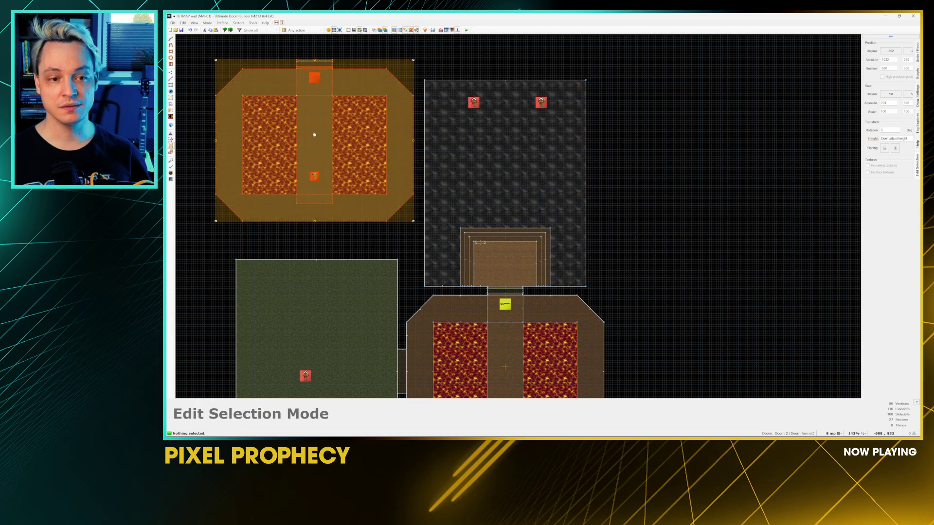
key("ctrl+v")
middle_click_drag(655, 112, 602, 205)
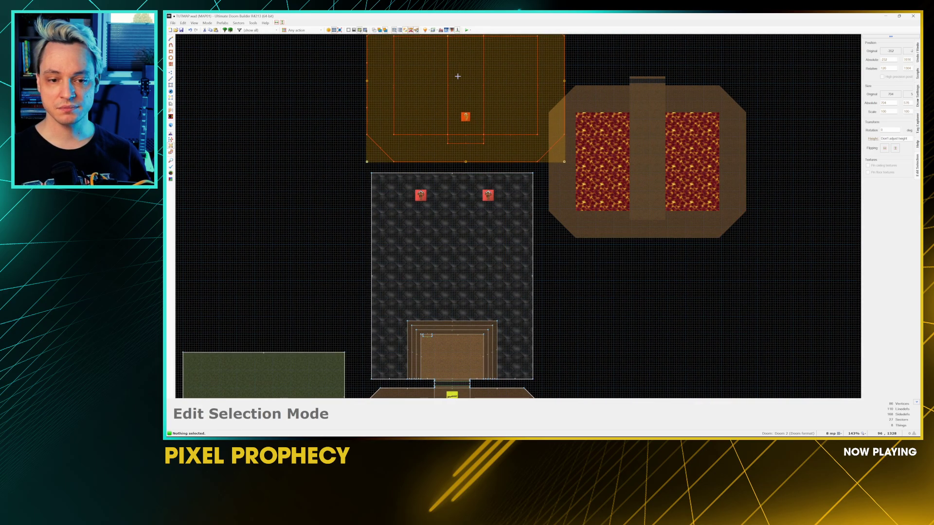
scroll(515, 165, "down", 3)
left_click_drag(513, 120, 506, 107)
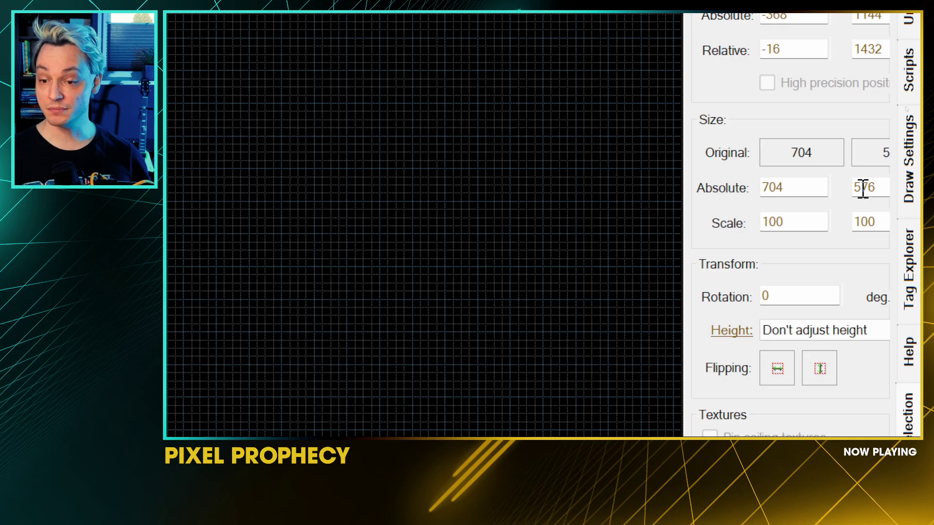
Step: Rotate the inserted lava room prefab by 90 degrees and shift it slightly to the east
mouse_move(813, 290)
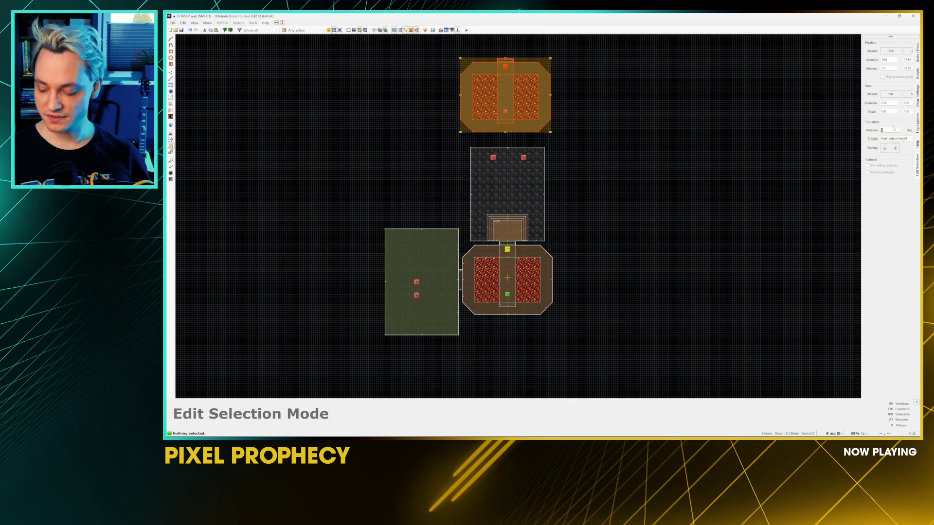
type("90")
key("Return")
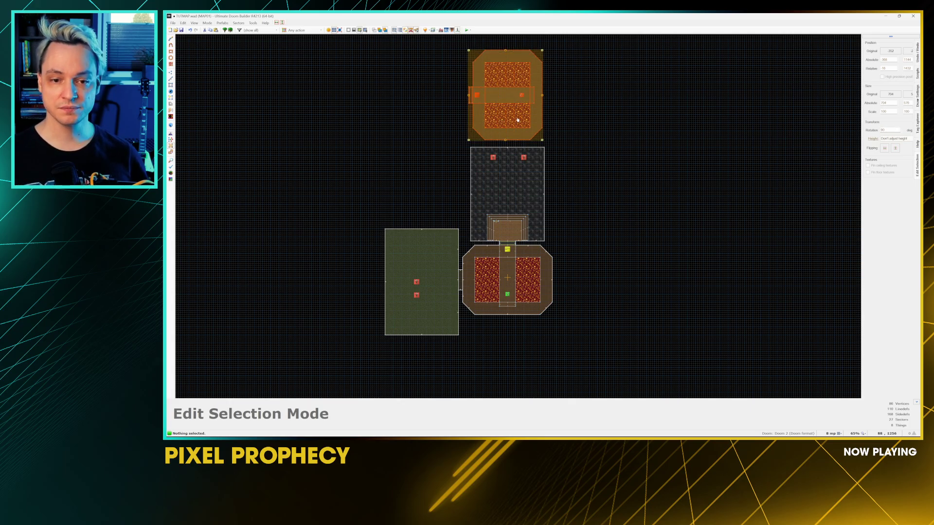
left_click_drag(517, 120, 563, 125)
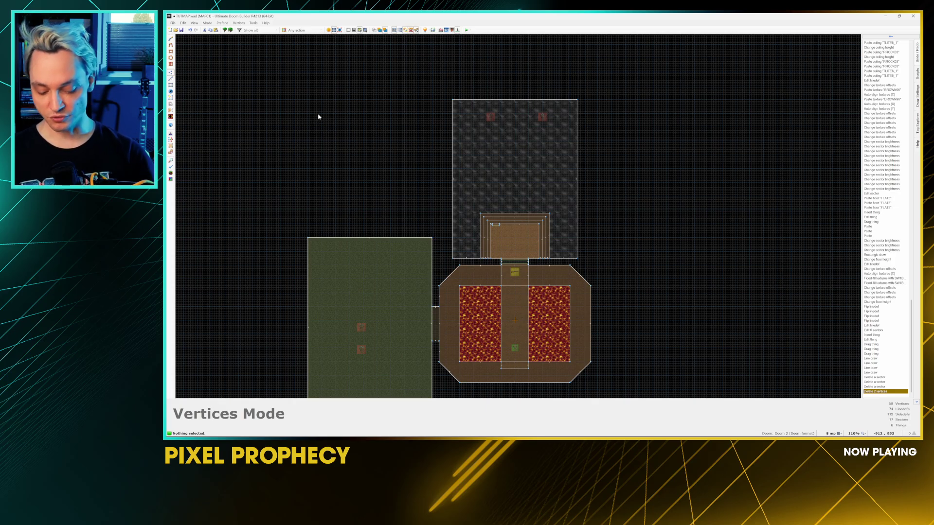
Step: Insert the previous prefab again, flip it vertically and attach its doorway to the dark room's north wall
key("ctrl+shift+p")
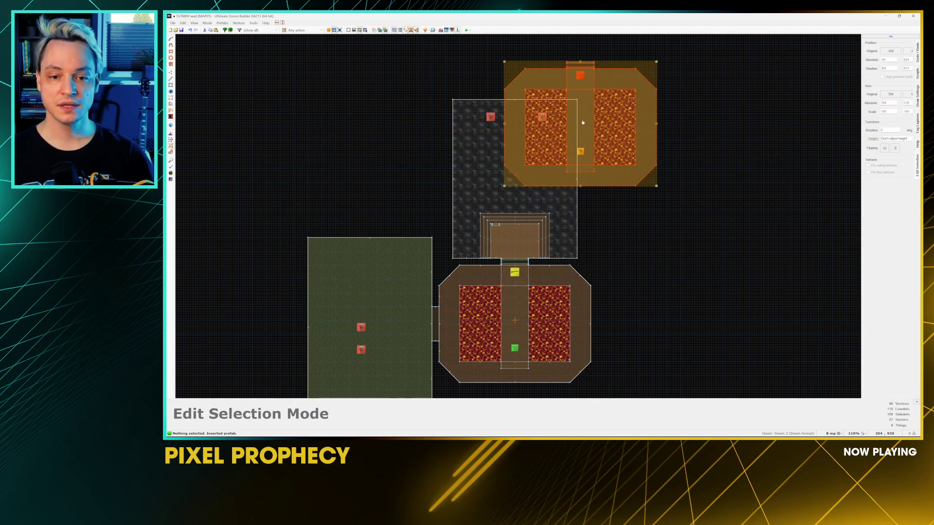
left_click_drag(587, 112, 670, 159)
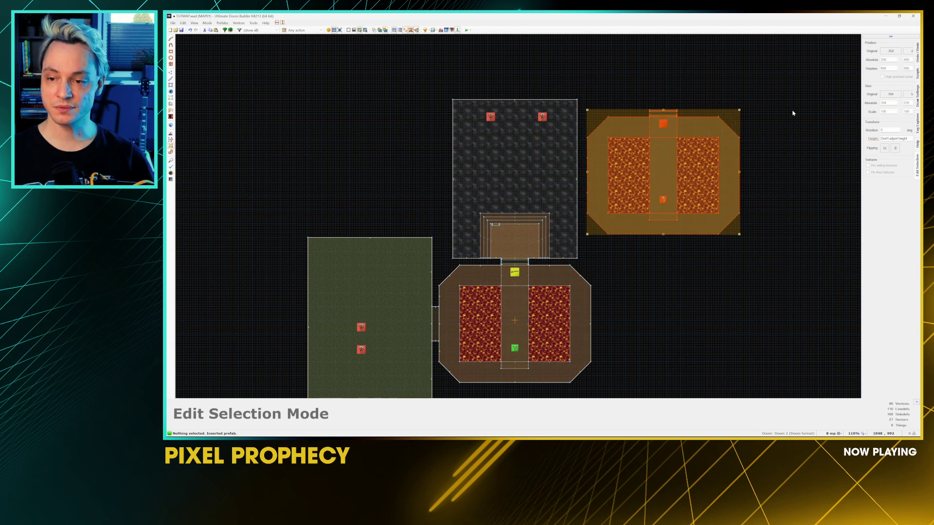
left_click(896, 151)
left_click_drag(734, 199, 583, 63)
scroll(509, 106, "up", 8)
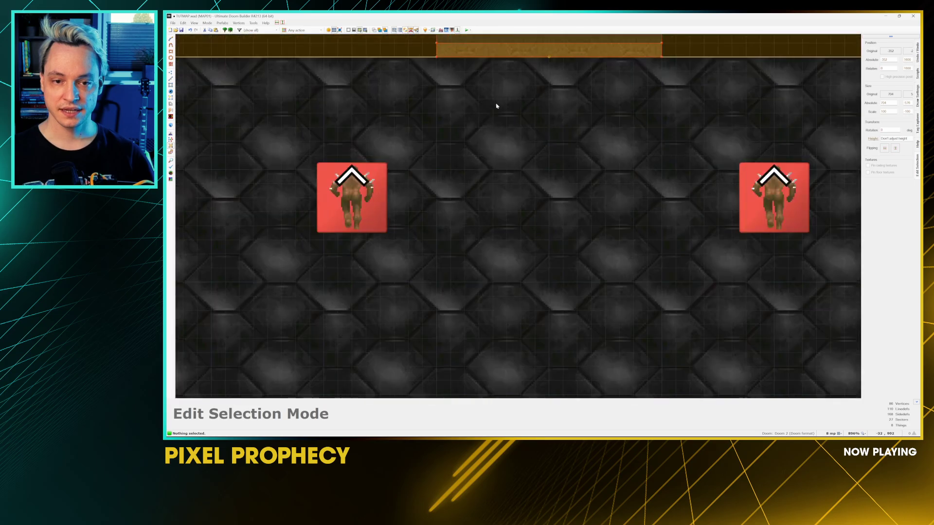
Step: In the 3D view, copy a wall texture and paste it onto the untextured edges of the lava rooms' ceiling strips
key("q")
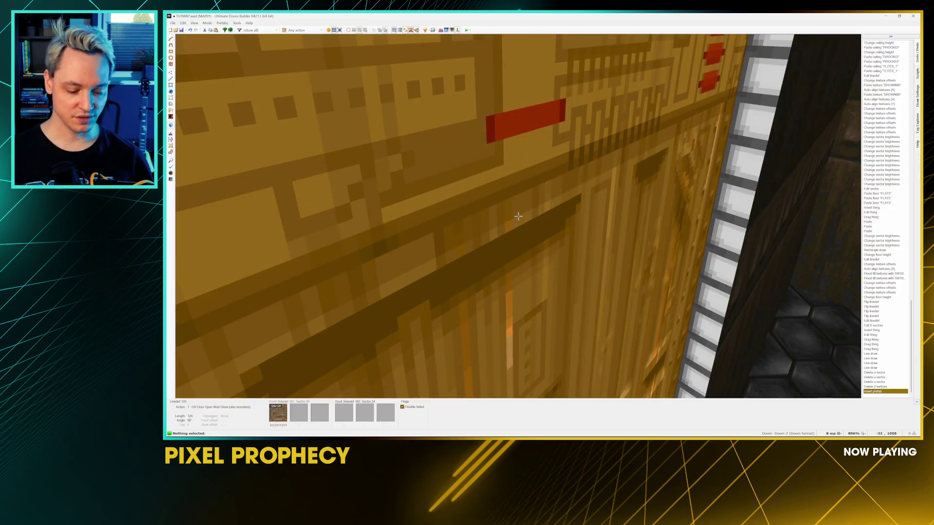
key("w")
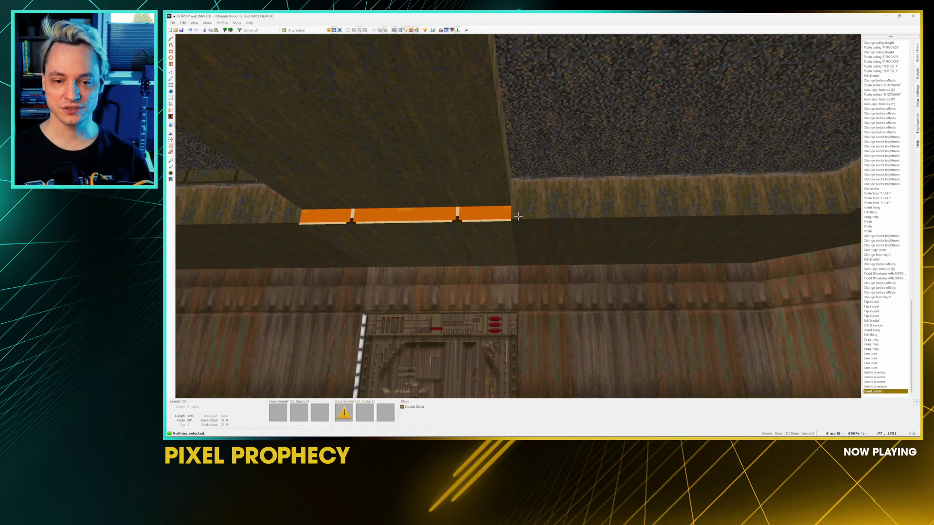
key("ctrl+c")
key("ctrl+v")
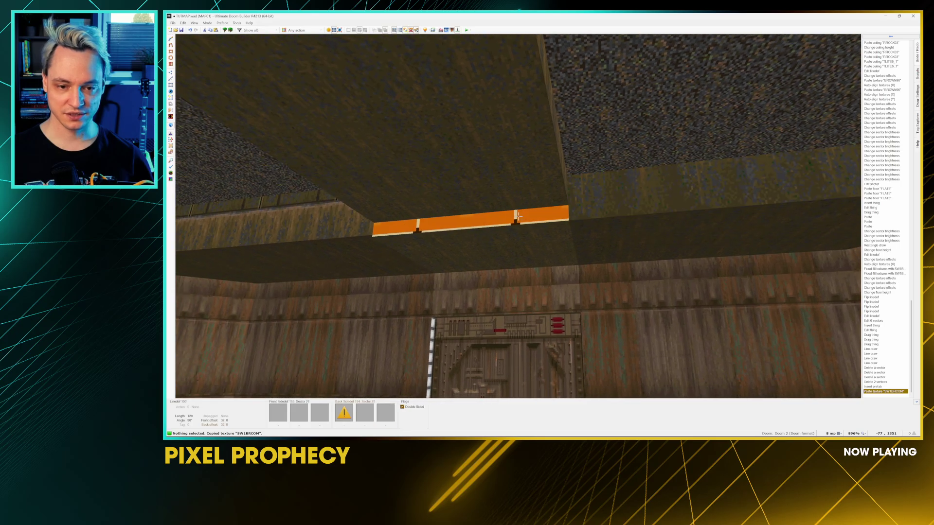
key("w")
key("ctrl+v")
key("s")
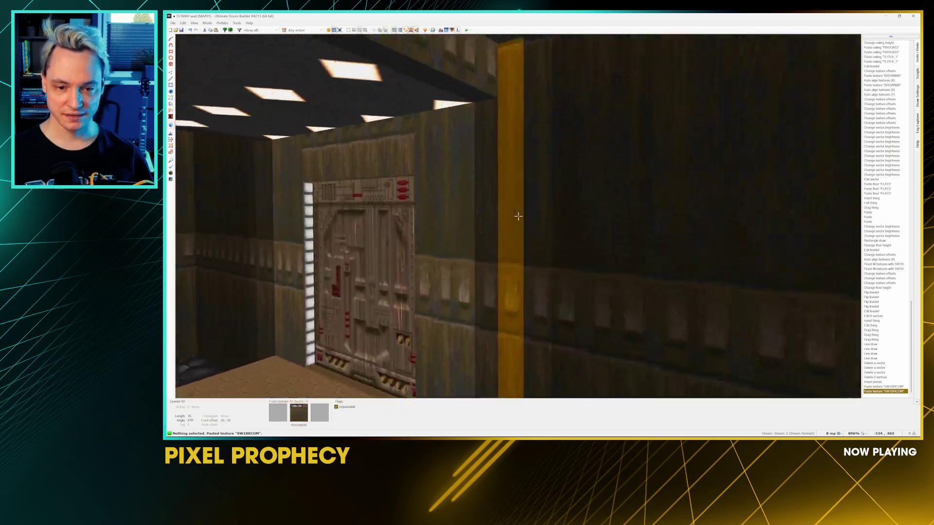
key("ctrl+v")
key("w")
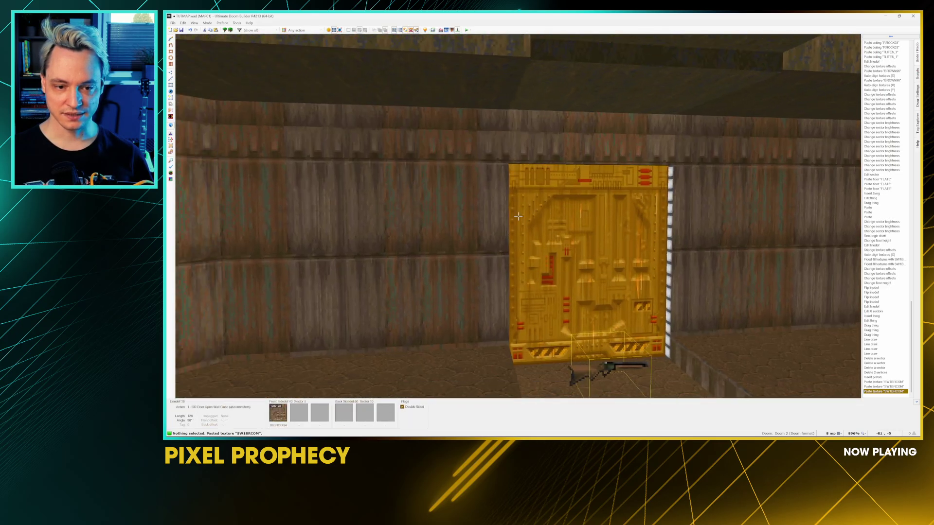
key("s")
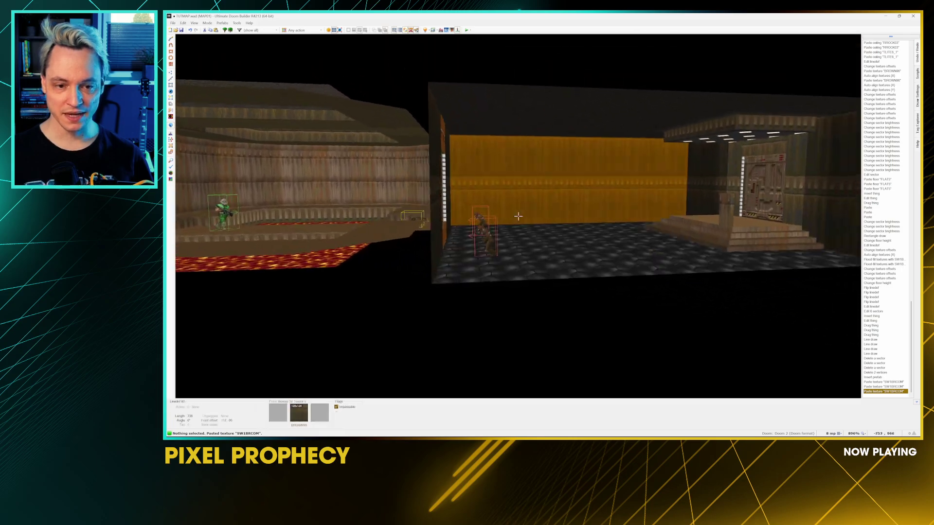
key("q")
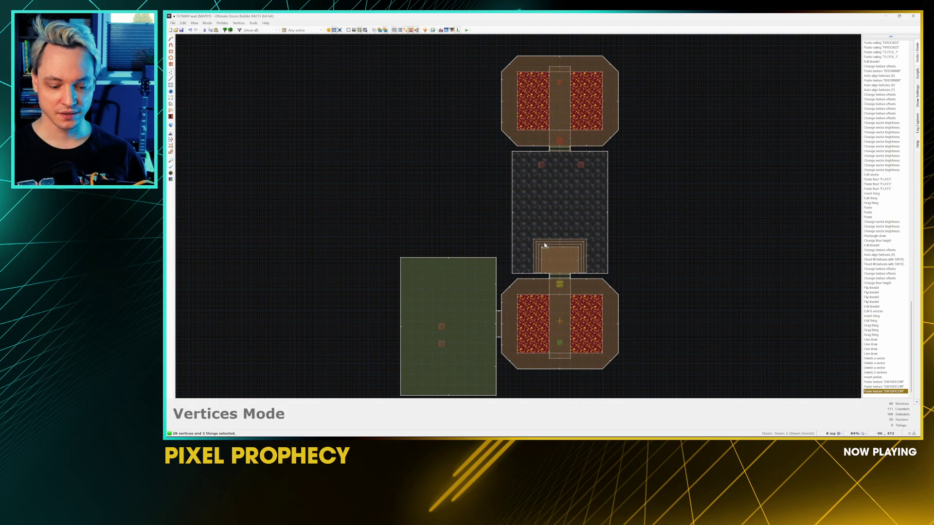
Step: Try drawing two narrow rectangles beside the upper end of the dark room's west wall, and undo both
scroll(495, 176, "up", 3)
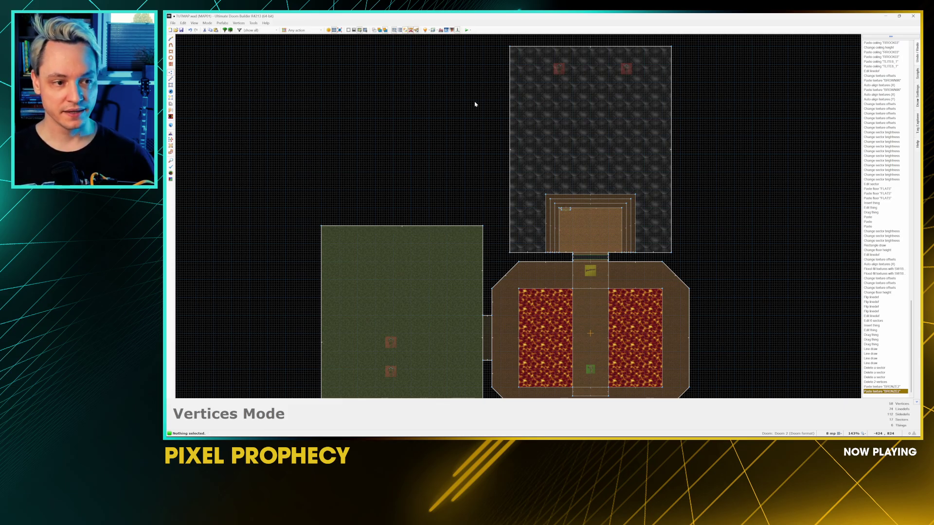
scroll(482, 97, "up", 3)
middle_click_drag(469, 152, 473, 146)
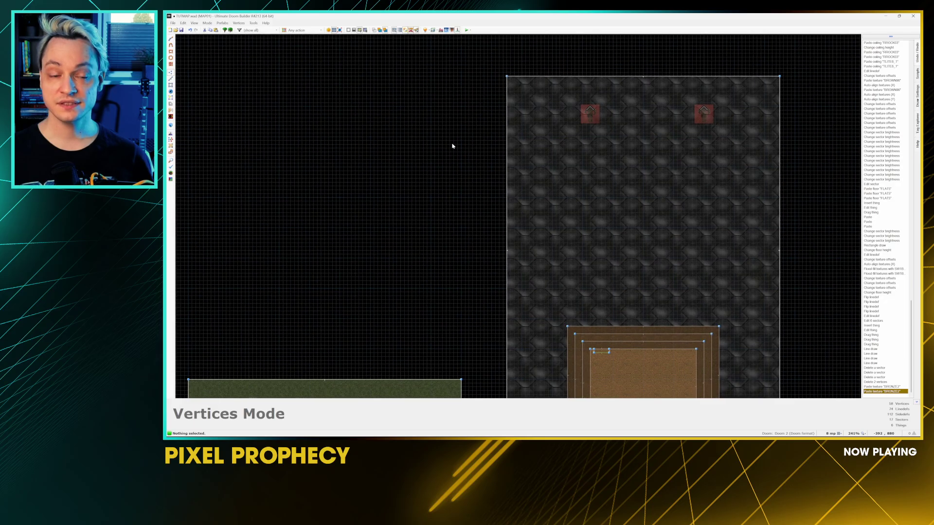
left_click(170, 51)
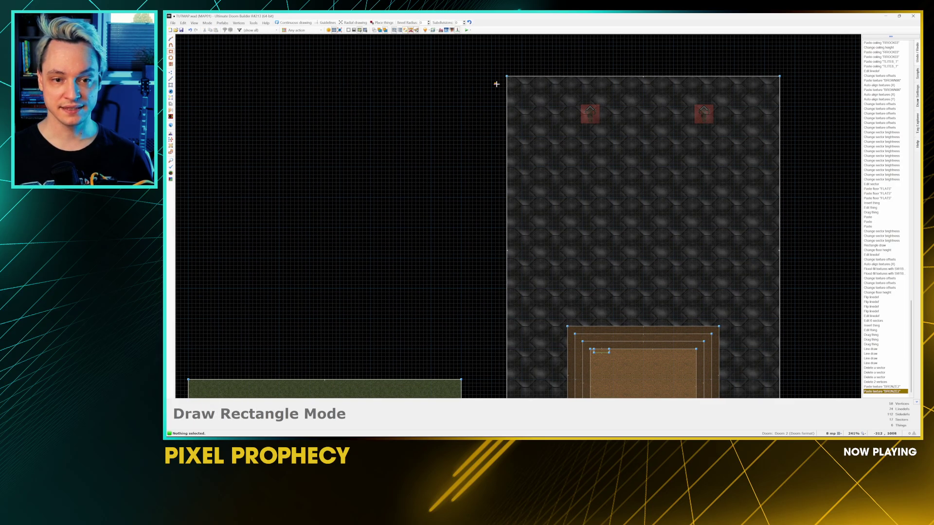
left_click_drag(495, 87, 507, 136)
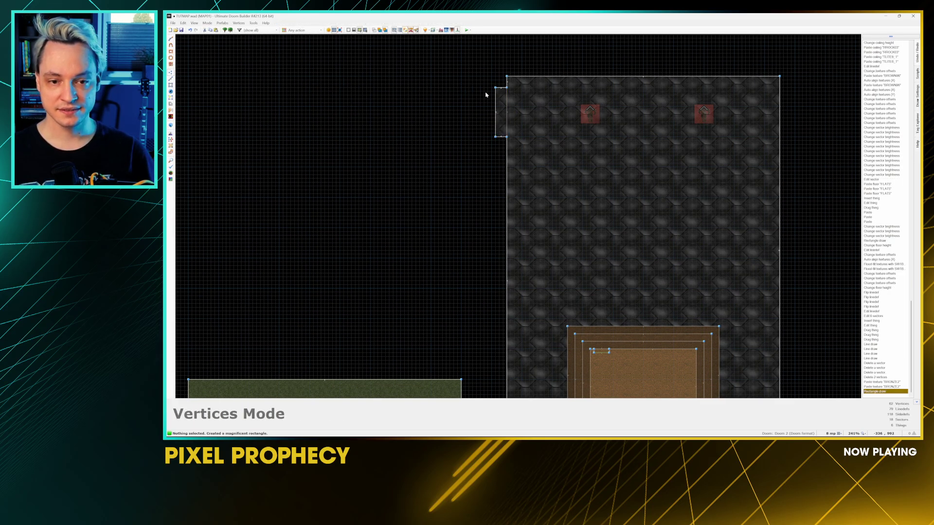
left_click(171, 51)
left_click_drag(489, 92, 479, 152)
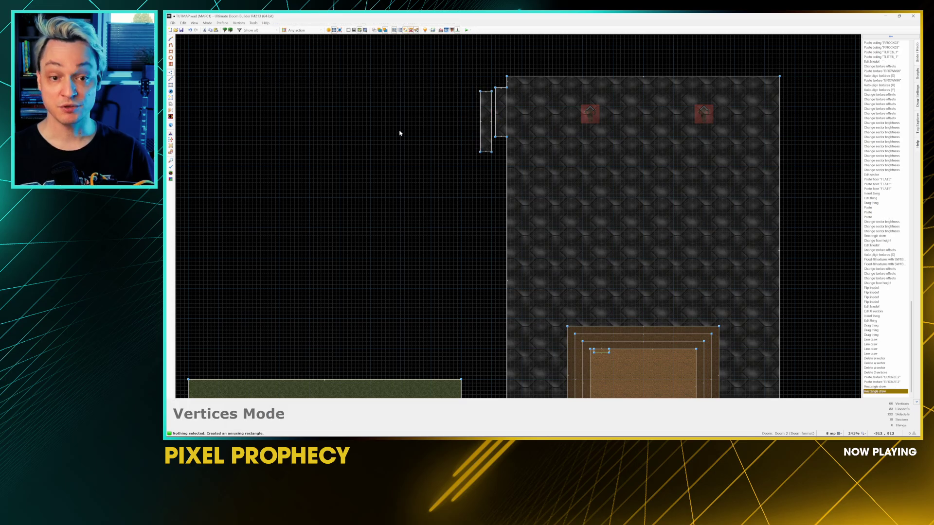
key("ctrl+z")
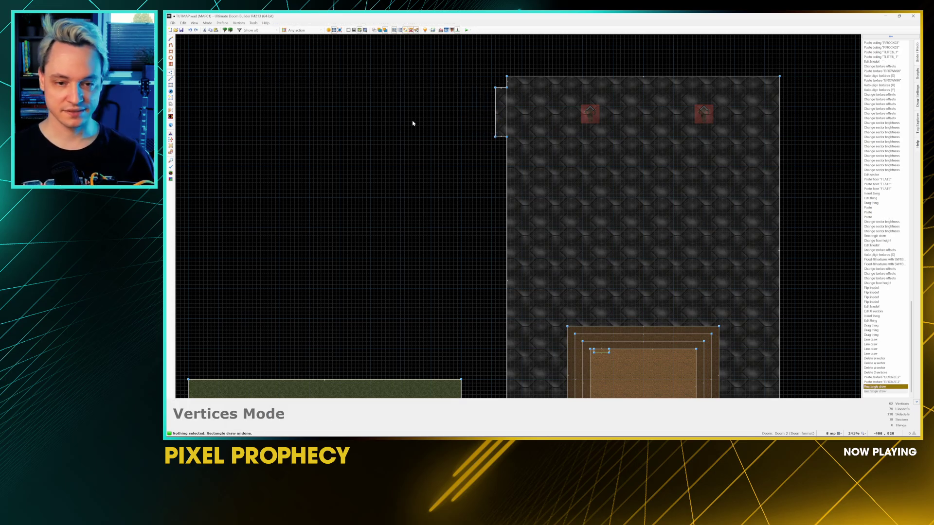
key("ctrl+z")
Step: Draw a narrow rectangle straddling the dark room's west wall near its upper end
scroll(466, 159, "down", 3)
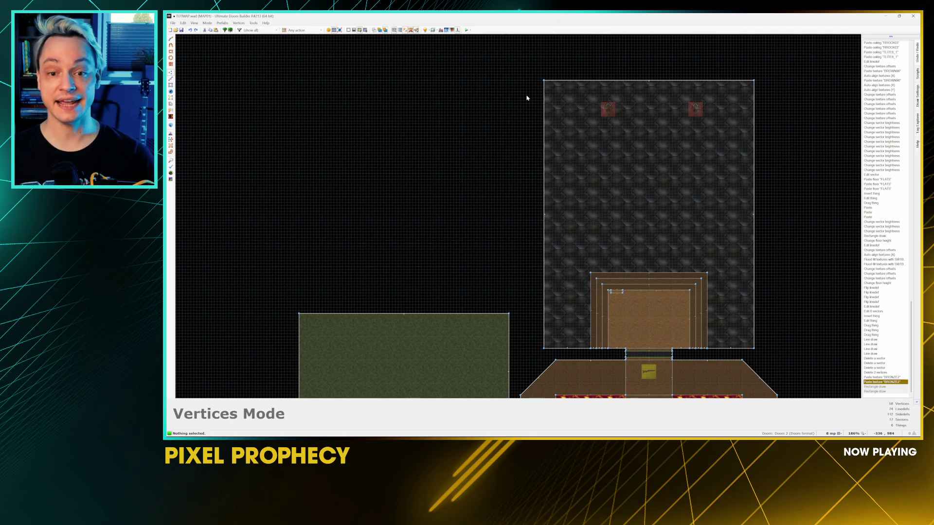
scroll(666, 356, "up", 7)
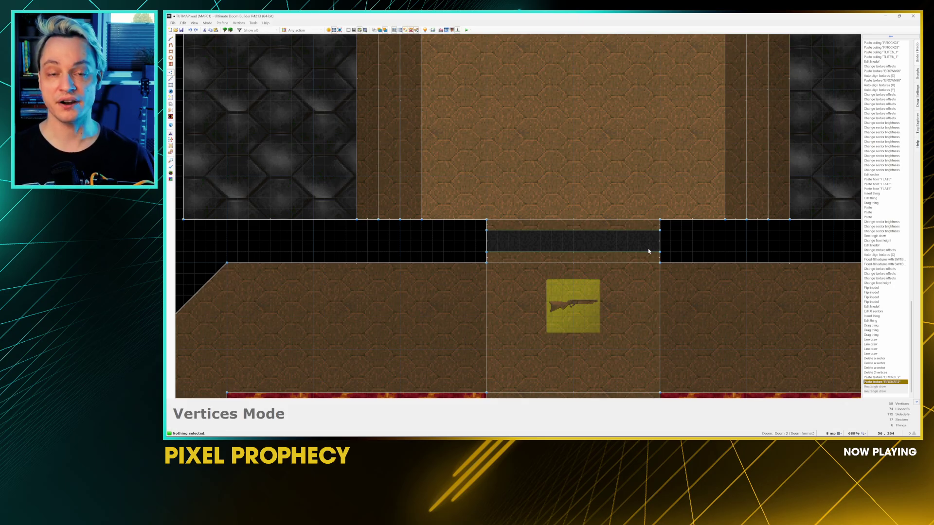
scroll(544, 239, "down", 3)
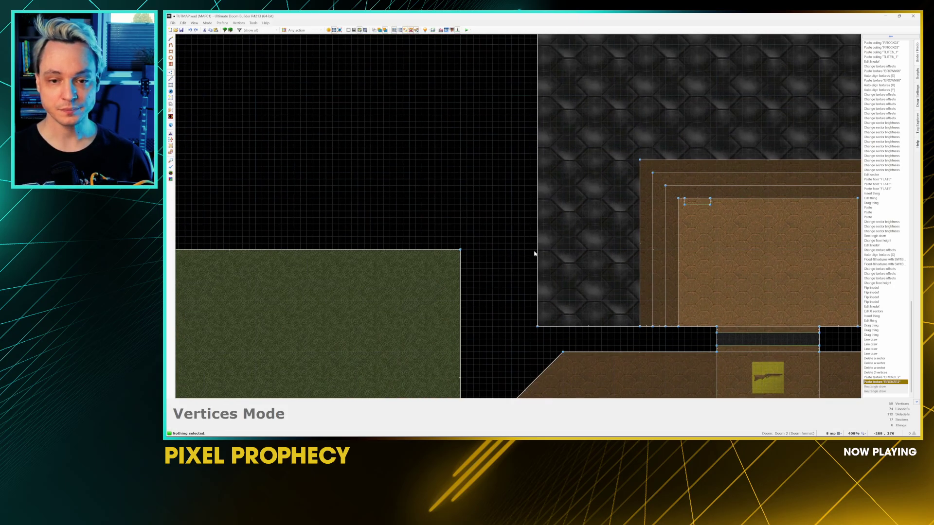
scroll(535, 254, "down", 4)
scroll(496, 194, "up", 2)
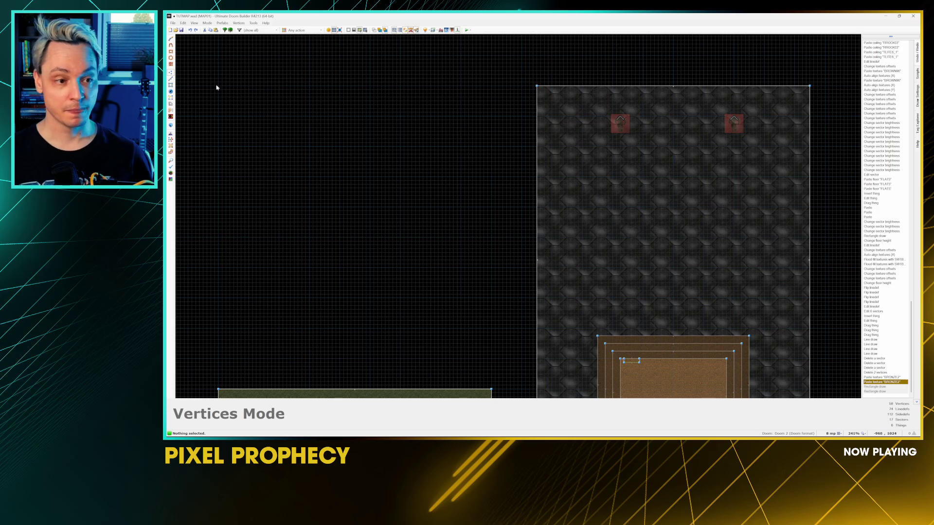
left_click(170, 86)
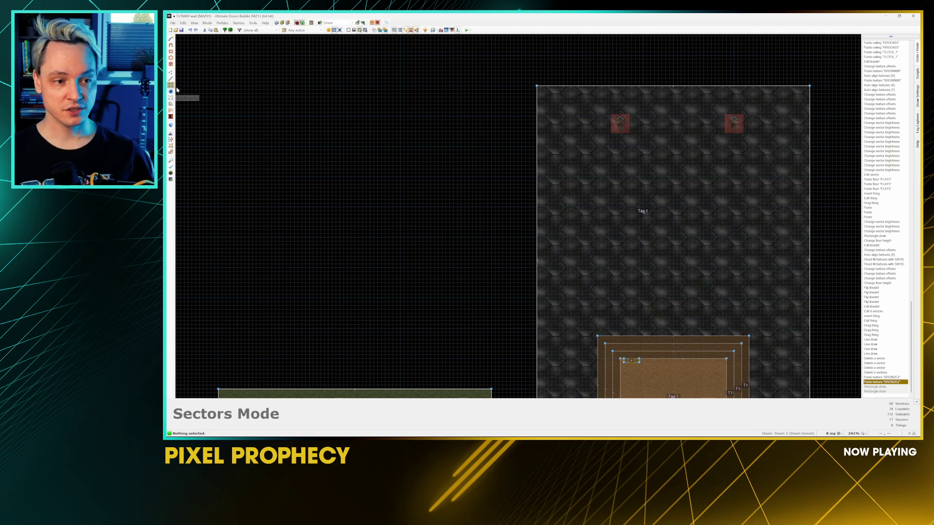
left_click(171, 51)
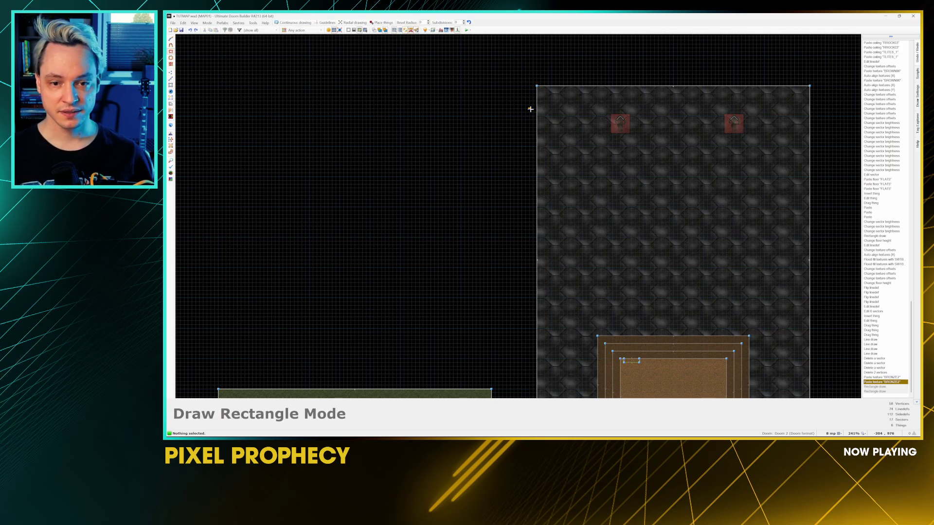
left_click_drag(529, 117, 544, 165)
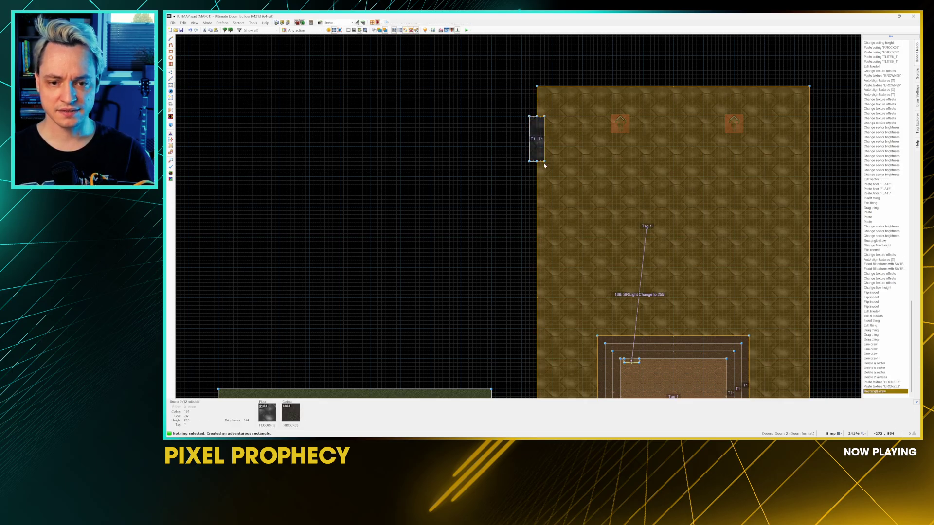
Step: Draw a matching narrow rectangle across the grass room's north wall near its west end
middle_click_drag(446, 202, 552, 83)
key("shift+d")
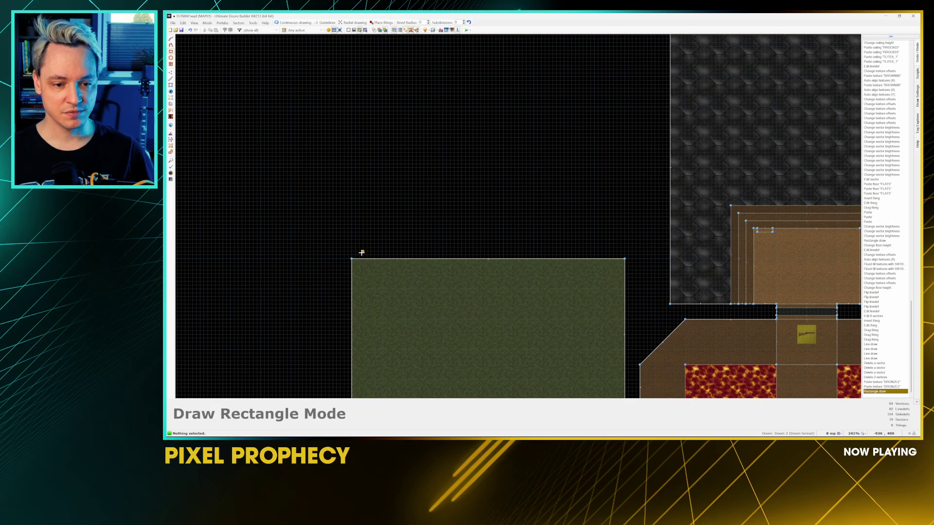
left_click_drag(361, 252, 410, 267)
left_click(410, 266)
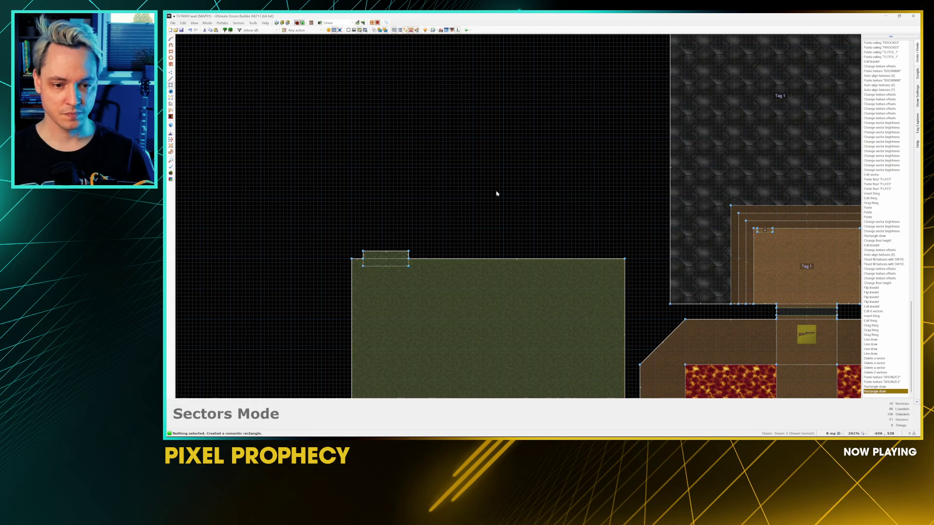
Step: In the 3D view, lower the dark room alcove's ceiling to 128 and paste the wall texture onto the missing surface above it
middle_click_drag(528, 173, 459, 223)
key("w")
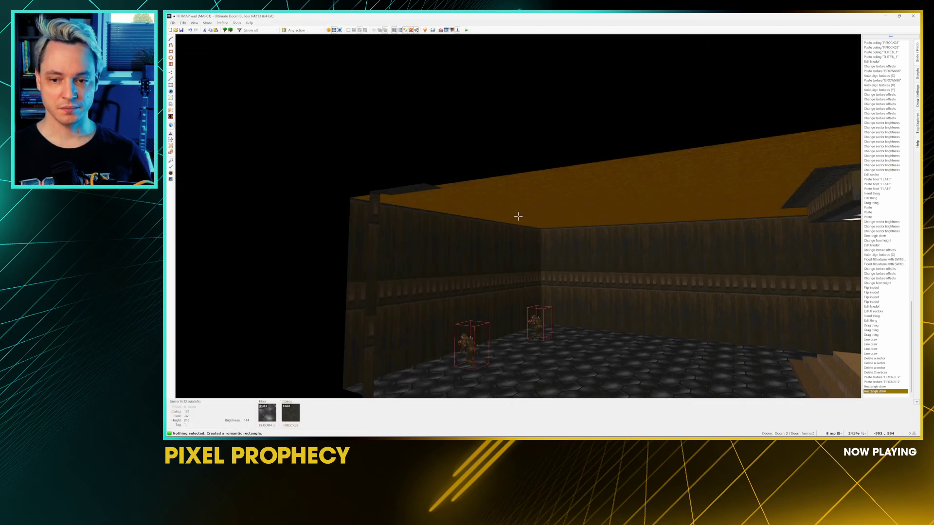
key("d")
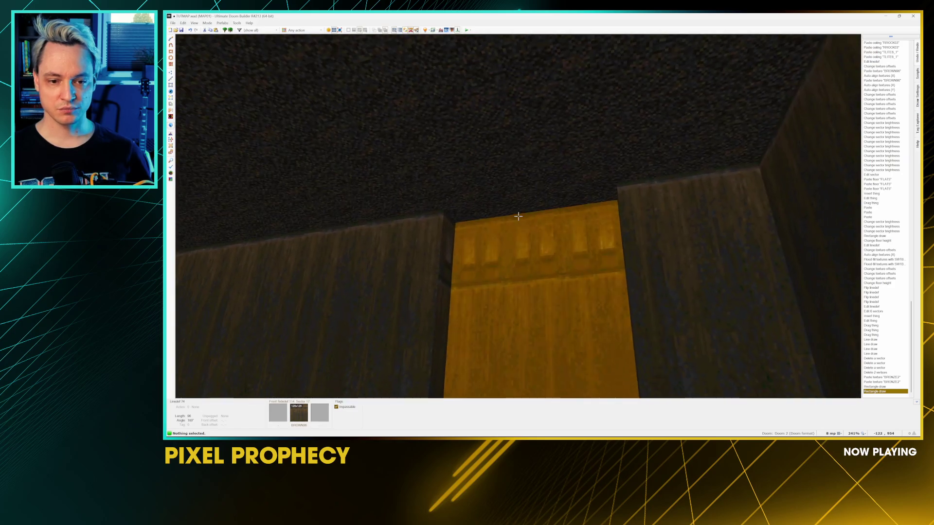
scroll(517, 216, "up", 2)
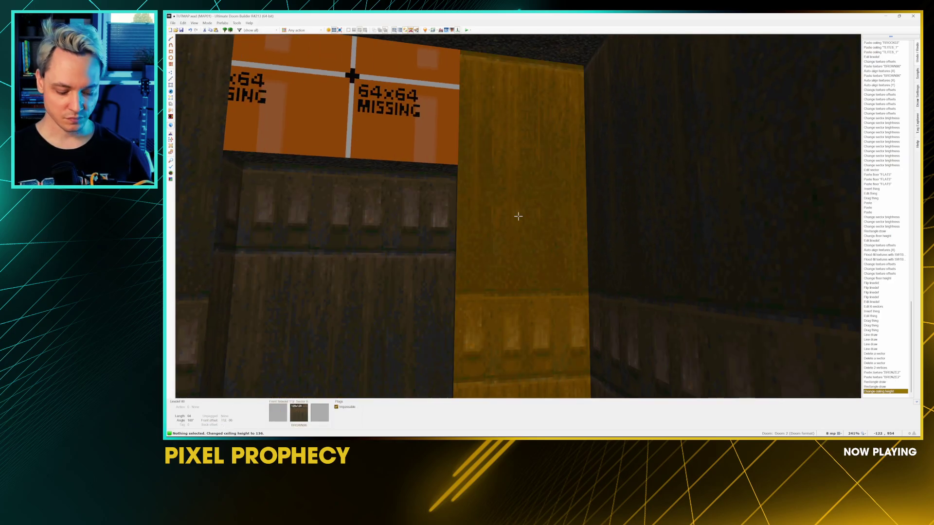
key("s")
key("ctrl+v")
scroll(518, 216, "down", 1)
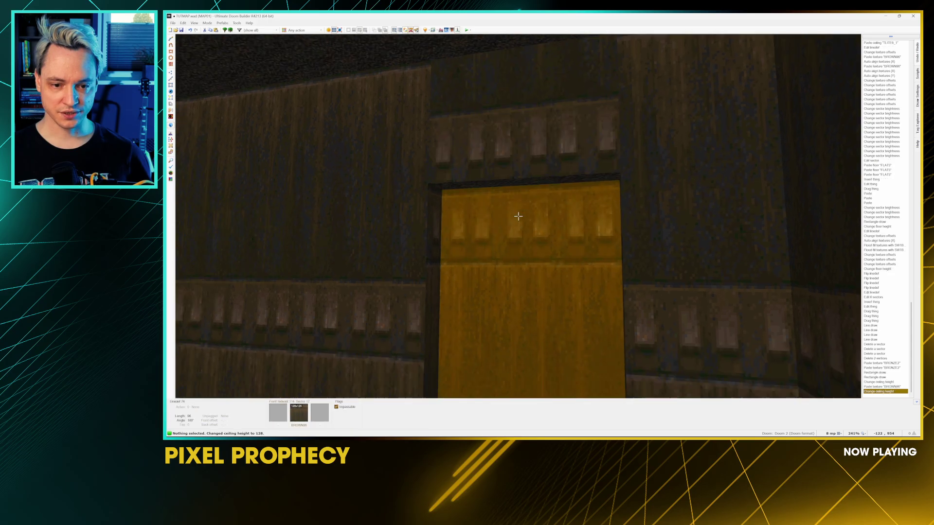
Step: Lower the grass room alcove's ceiling to -16 and paste the STONE2 wall texture onto the missing surface above it
key("e")
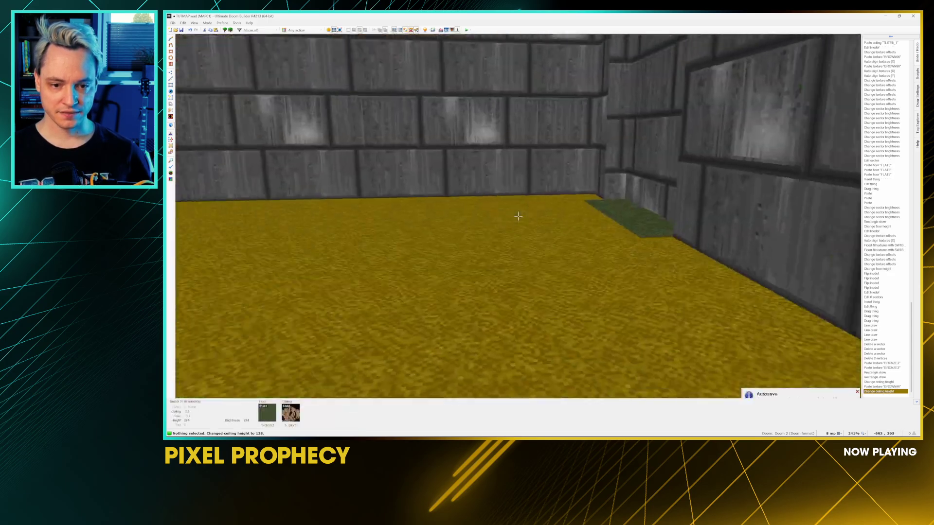
key("e")
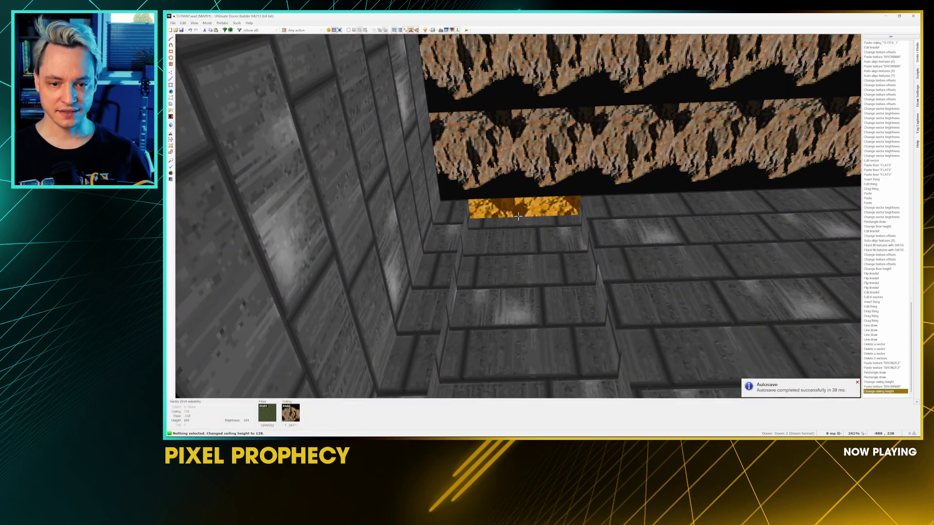
scroll(518, 216, "down", 12)
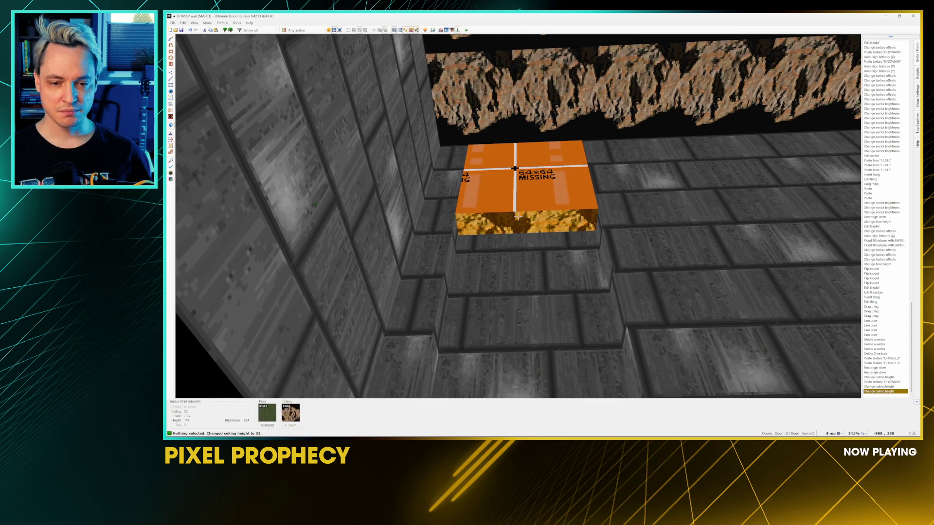
scroll(518, 216, "down", 4)
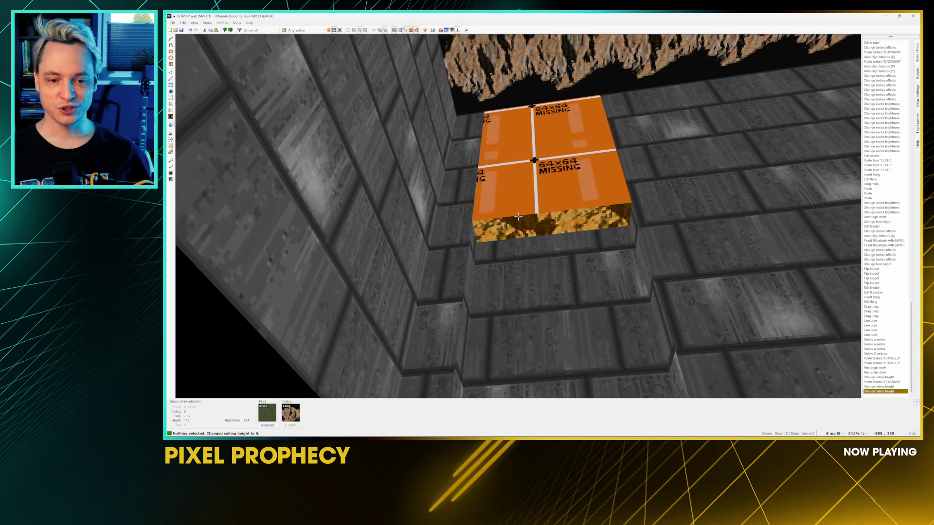
key("w")
key("ctrl+c")
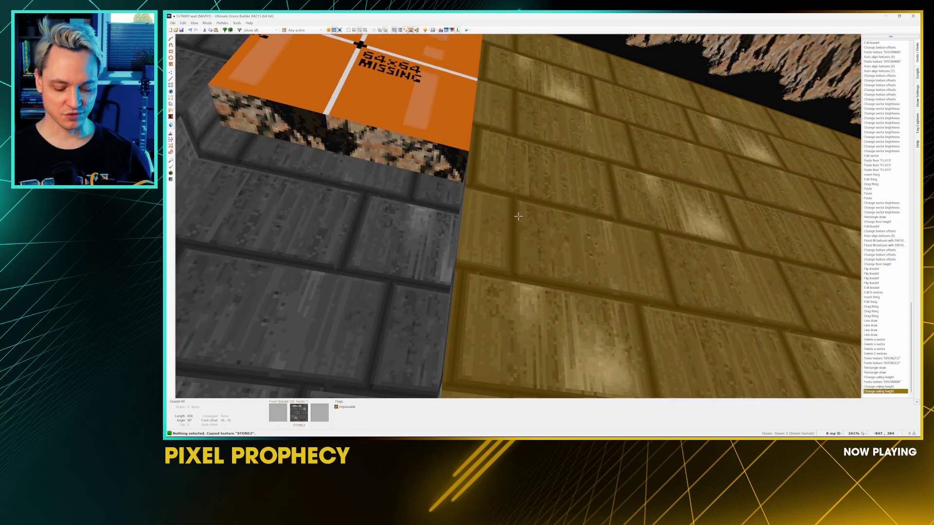
key("ctrl+v")
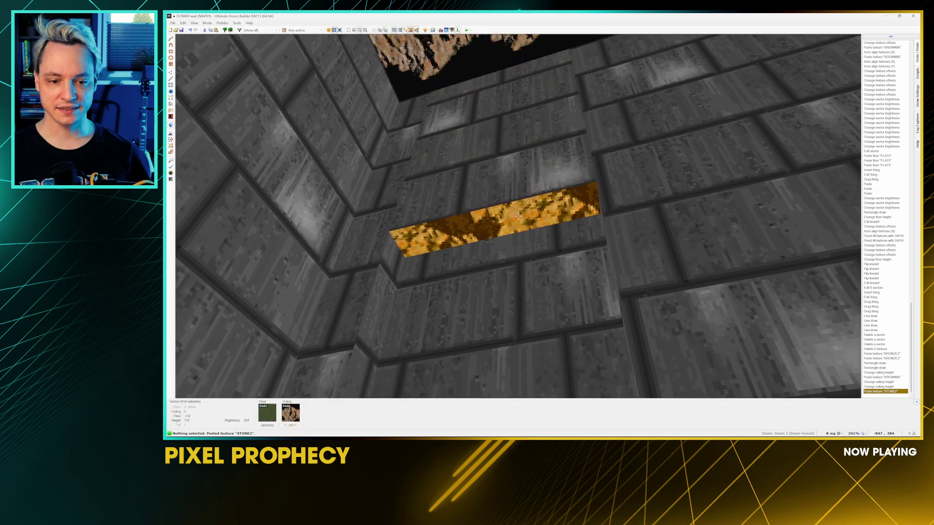
scroll(518, 216, "down", 2)
Step: Try the dark CEIL5_1 flat as the grass room alcove's ceiling and undo that sector edit
right_click(518, 216)
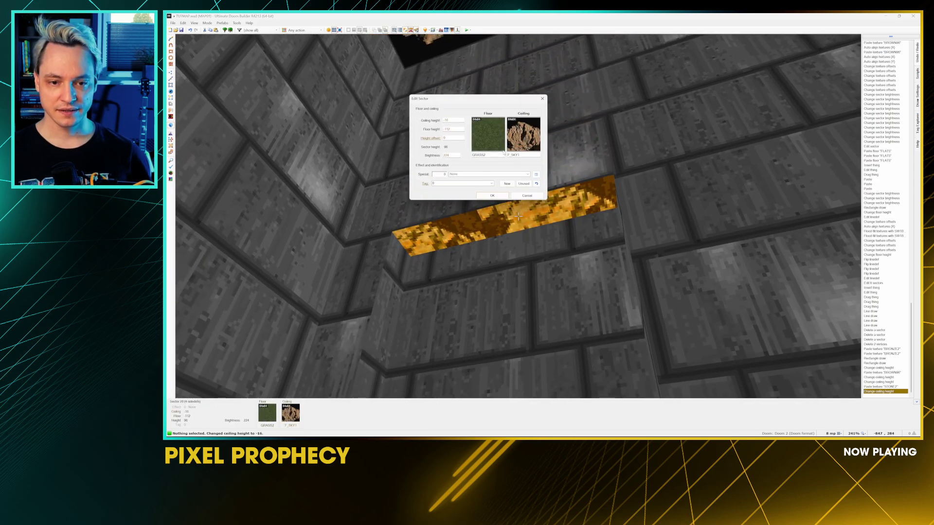
left_click(520, 135)
left_click(422, 119)
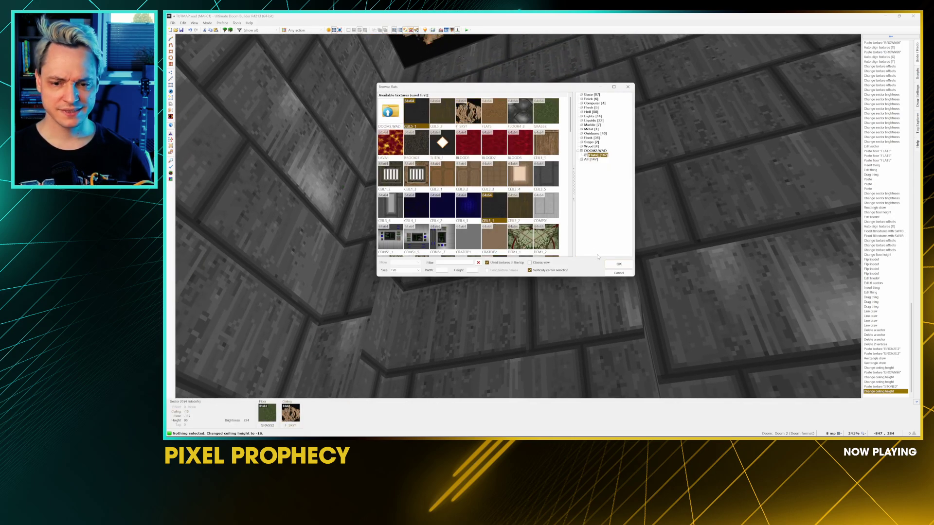
left_click(608, 263)
left_click(503, 195)
key("e")
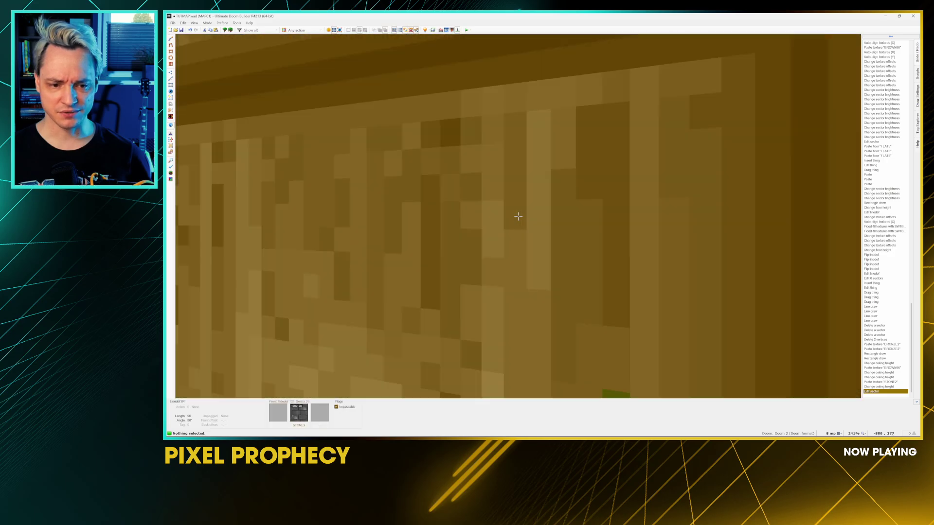
key("q")
key("ctrl+z")
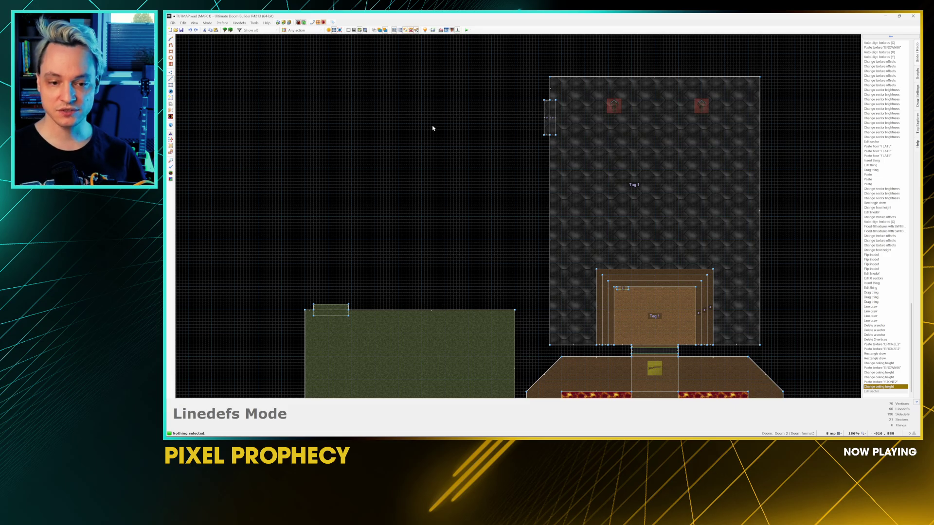
Step: Examine the linedefs of the dark room's and grass room's alcoves and which side their direction markers face
scroll(520, 124, "up", 6)
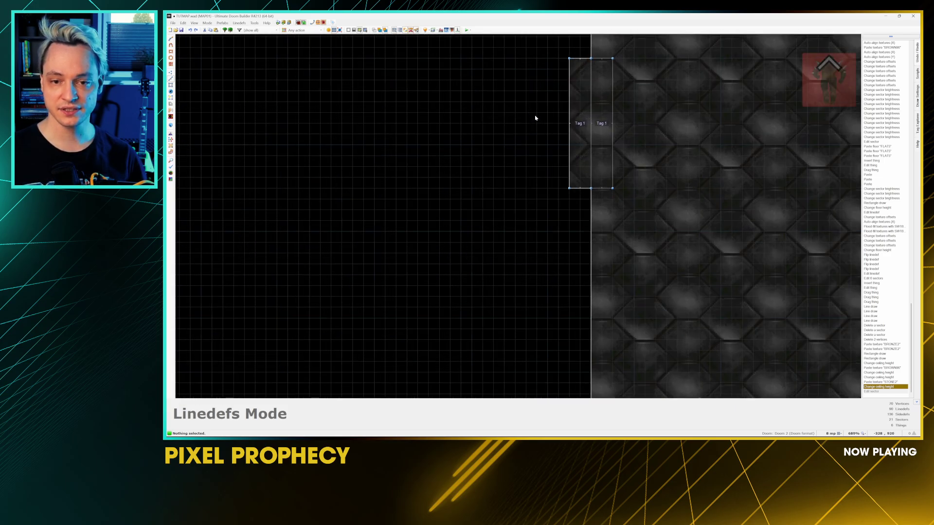
scroll(557, 122, "up", 6)
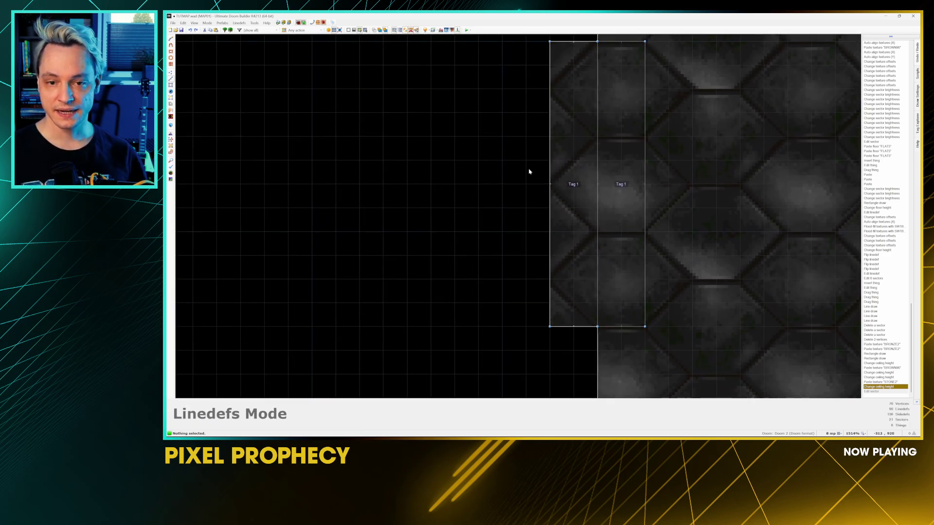
scroll(545, 190, "down", 5)
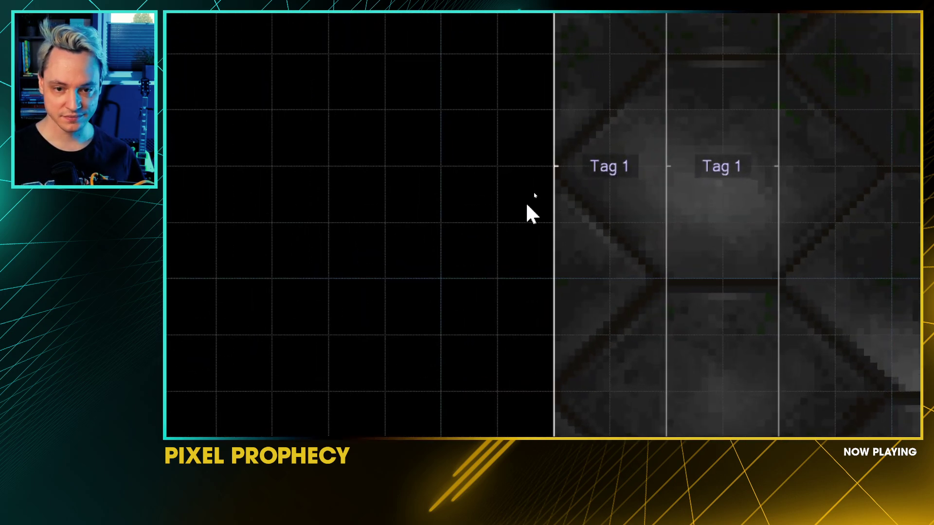
scroll(518, 200, "down", 4)
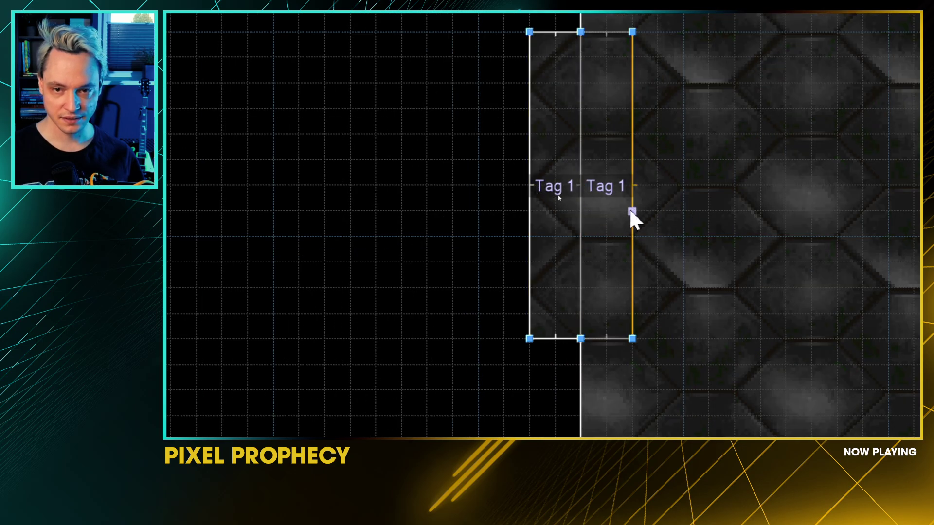
scroll(438, 265, "down", 4)
middle_click_drag(431, 273, 408, 262)
scroll(586, 160, "up", 3)
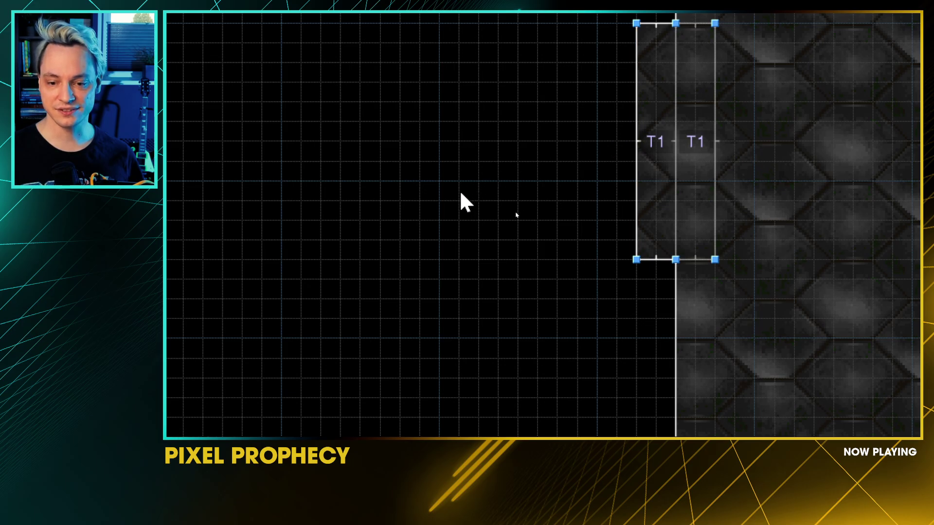
scroll(461, 194, "down", 2)
middle_click_drag(327, 308, 616, 92)
scroll(535, 170, "down", 3)
middle_click_drag(467, 231, 661, 223)
middle_click_drag(546, 362, 588, 142)
scroll(514, 216, "up", 4)
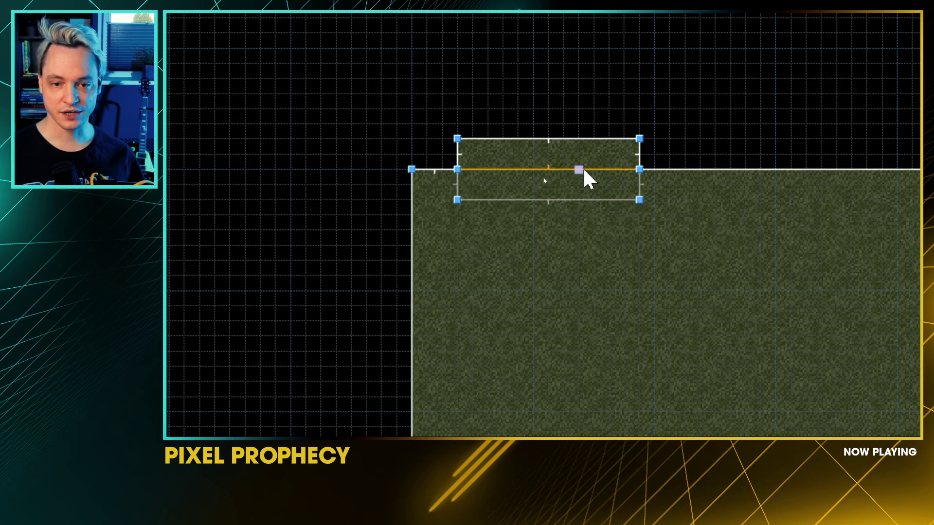
Step: Select the outer linedef of each alcove and lay out a bridge between the two rooms in Bridge Mode
scroll(578, 175, "down", 4)
middle_click_drag(577, 178, 429, 312)
scroll(502, 243, "up", 3)
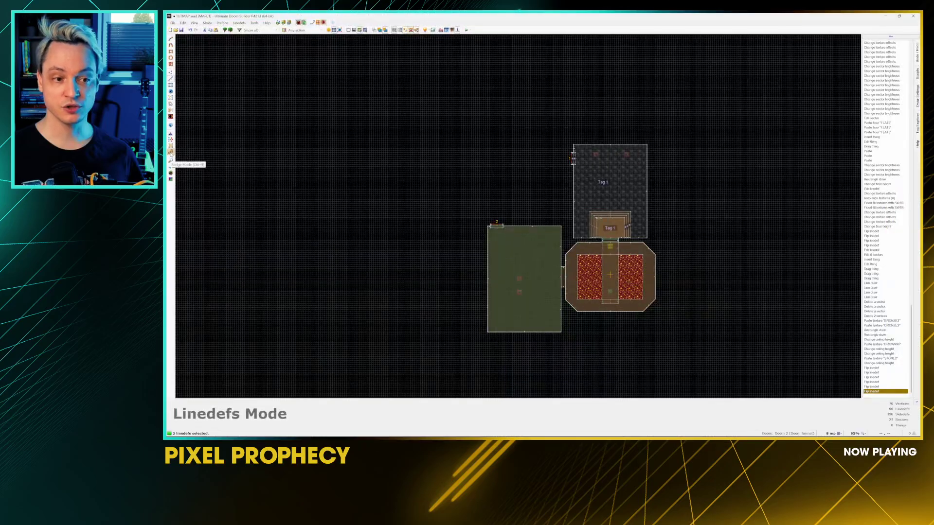
left_click(171, 152)
left_click_drag(523, 203, 604, 198)
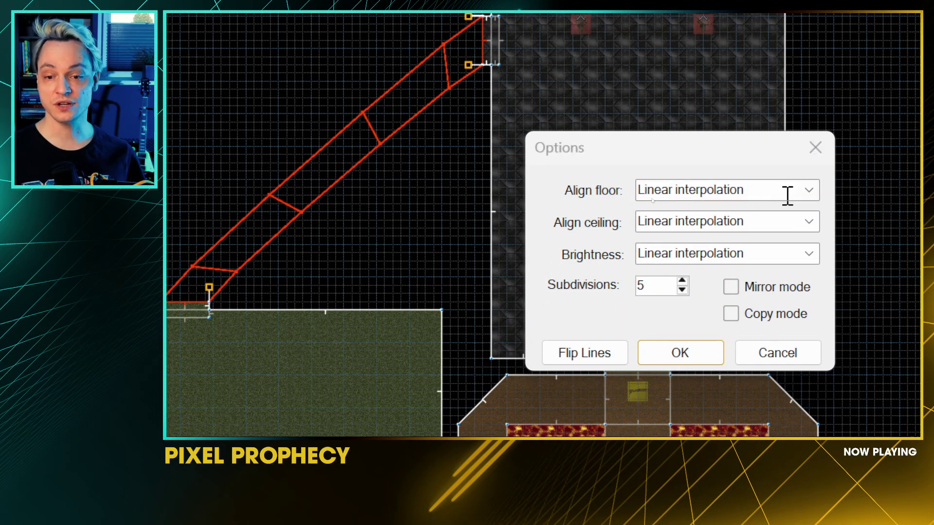
Step: Set the bridge's floor alignment to EaseInOutSine interpolation
left_click(808, 191)
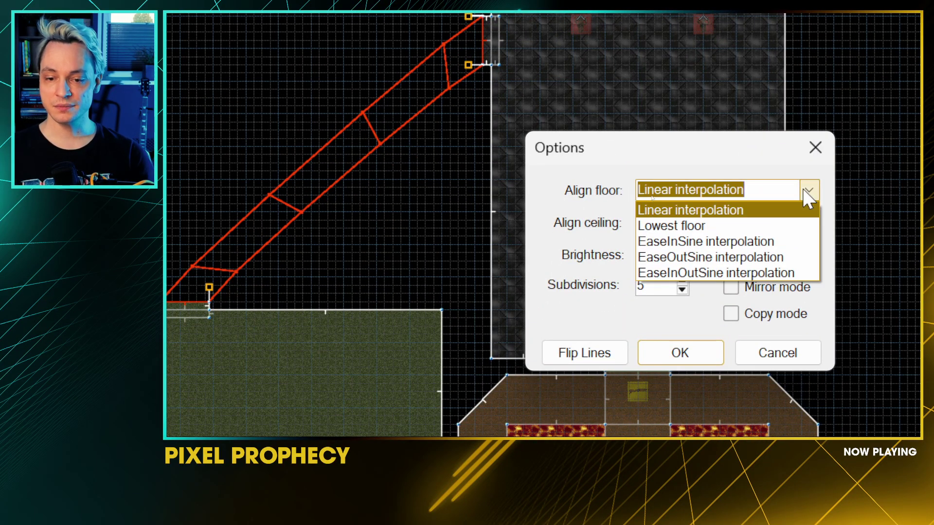
left_click(774, 243)
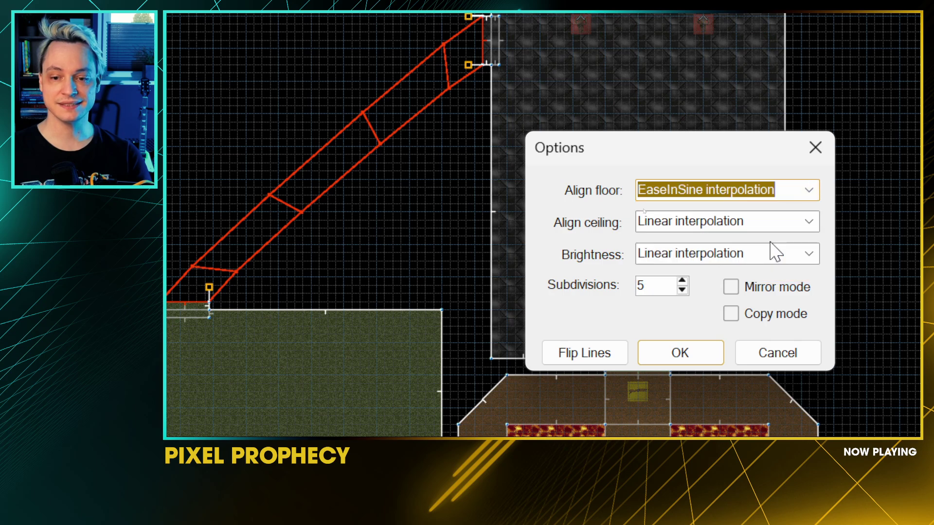
left_click(807, 195)
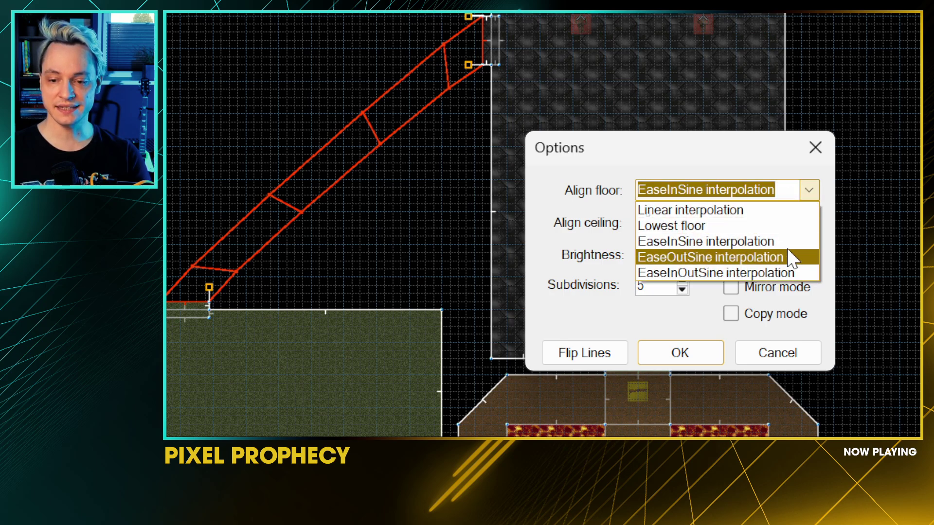
left_click(783, 273)
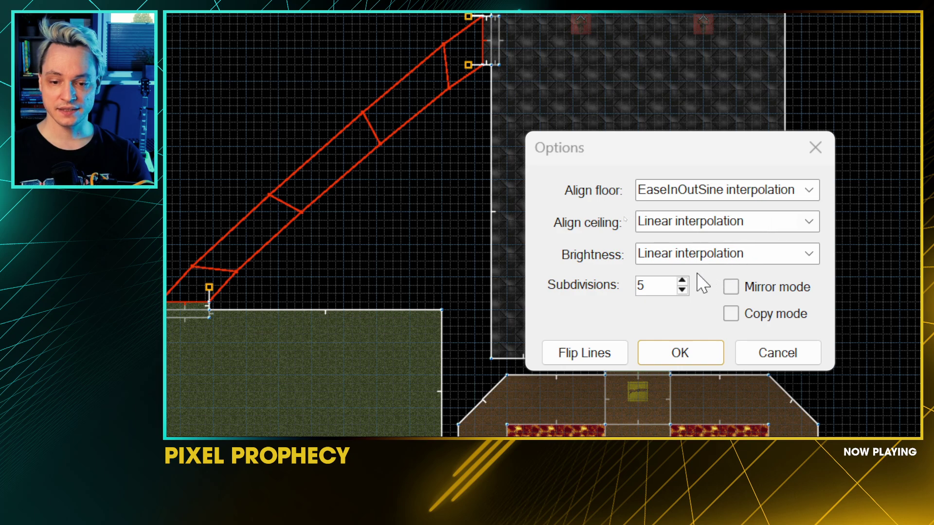
Step: Set the number of subdivisions for the bridge between the two rooms to 10
left_click(682, 282)
left_click(682, 281)
left_click(681, 281)
left_click(682, 281)
left_click(681, 281)
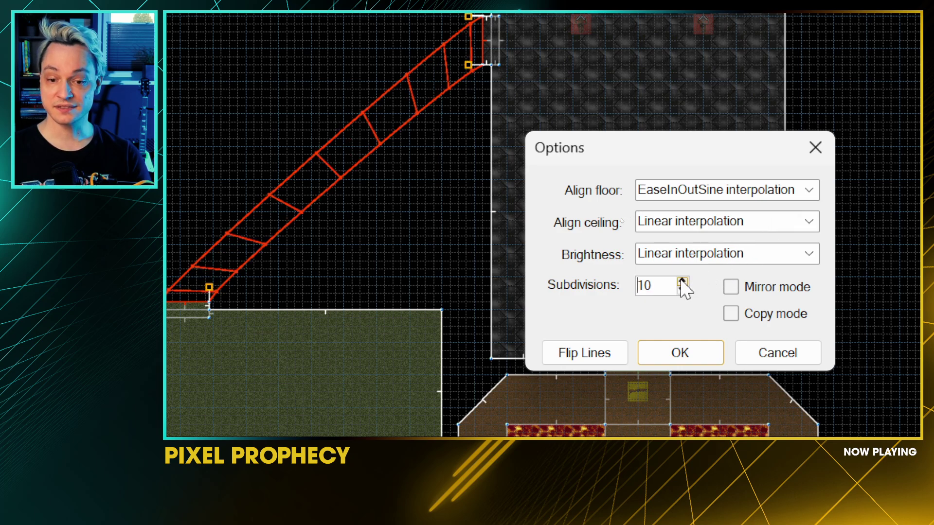
Step: Set the bridge's ceiling alignment to EaseInOutSine interpolation and create the bridge
left_click(720, 253)
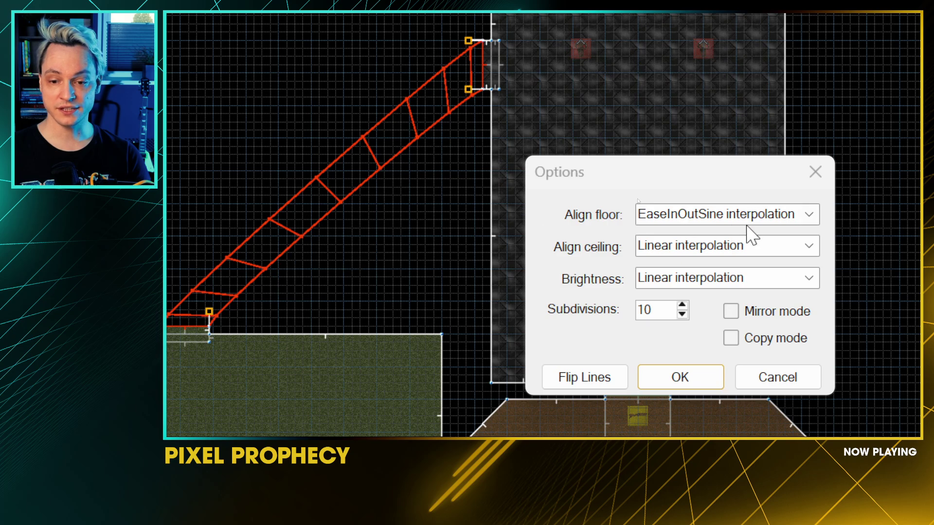
left_click(807, 249)
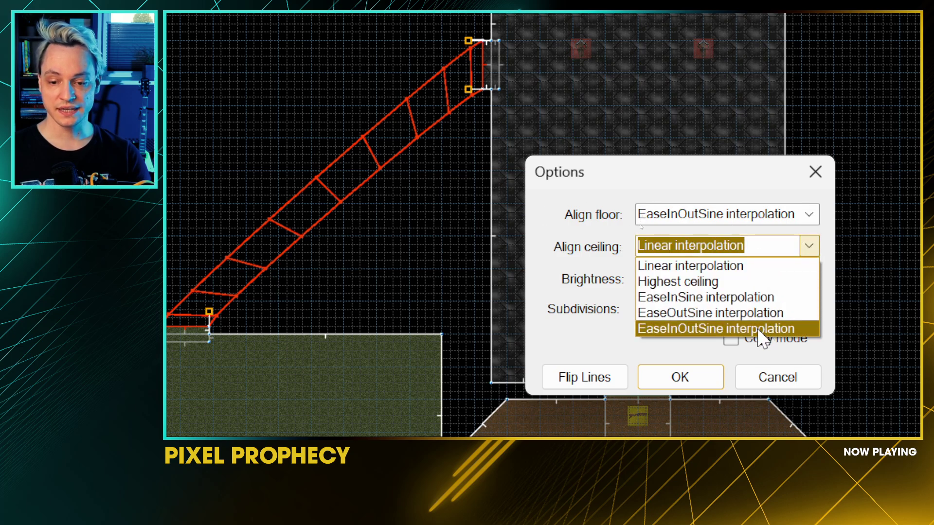
left_click(759, 330)
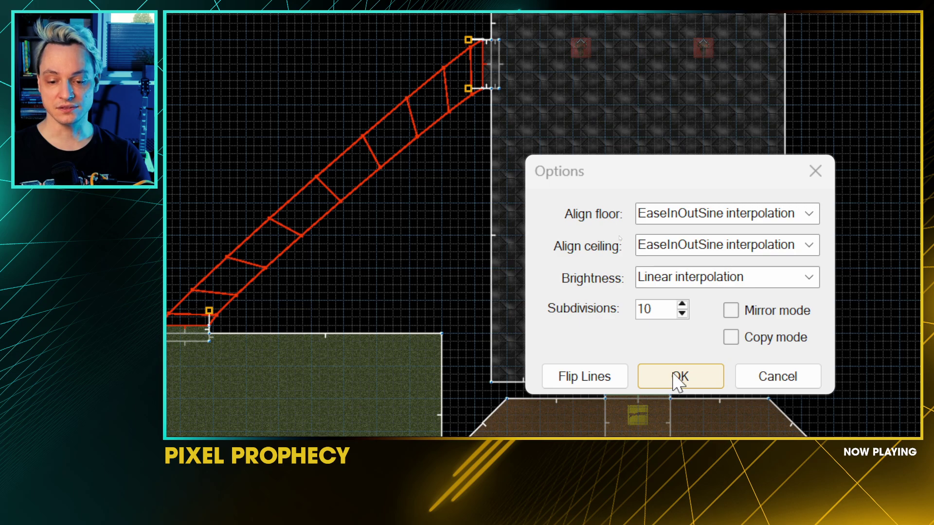
left_click(654, 377)
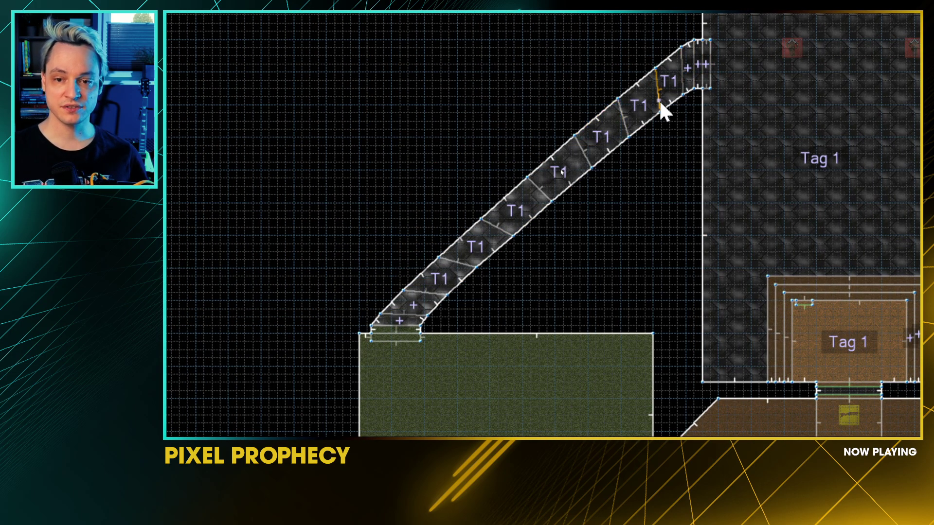
Step: Inspect the new stepped passage in Visual Mode, going both ways between the dark room and the grass room
key("q")
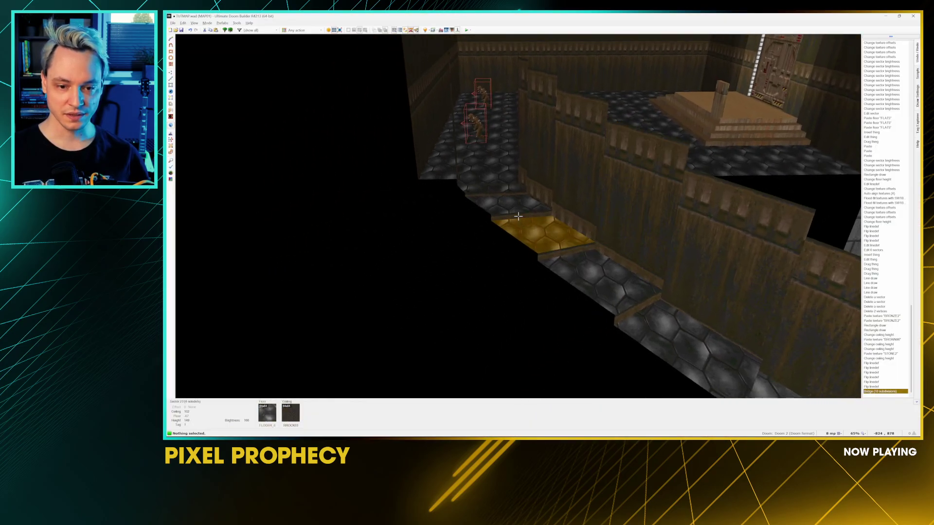
key("w")
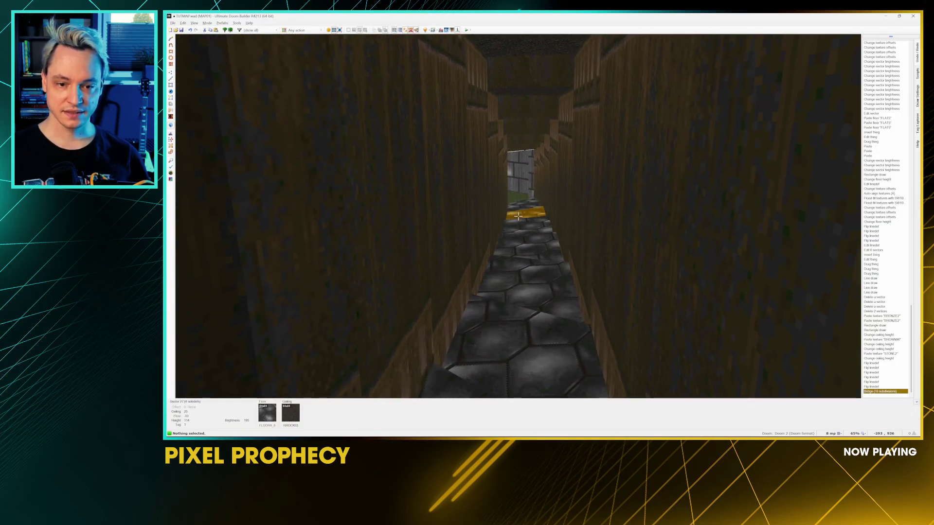
key("w")
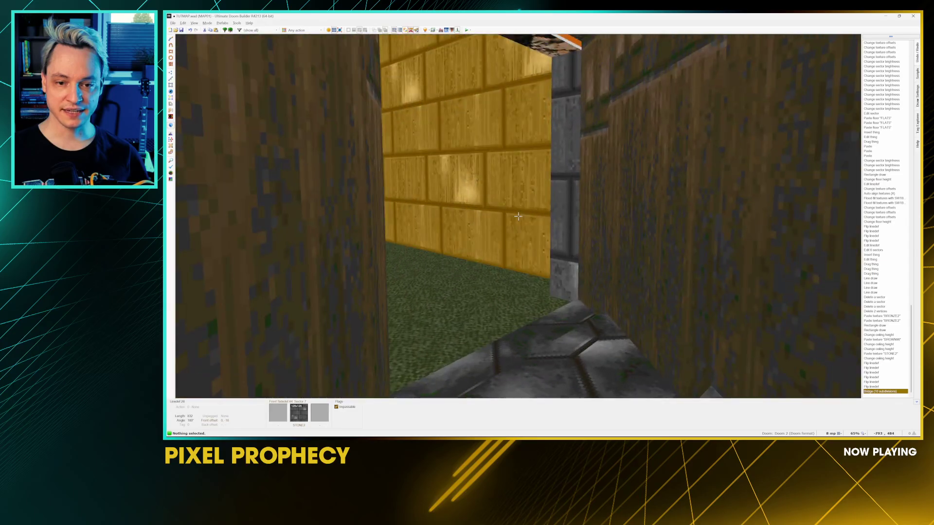
key("w")
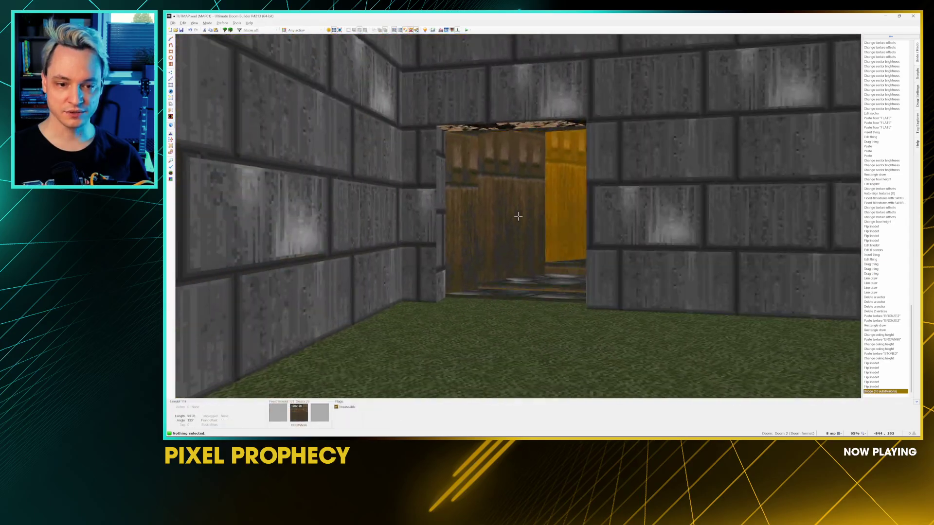
key("w")
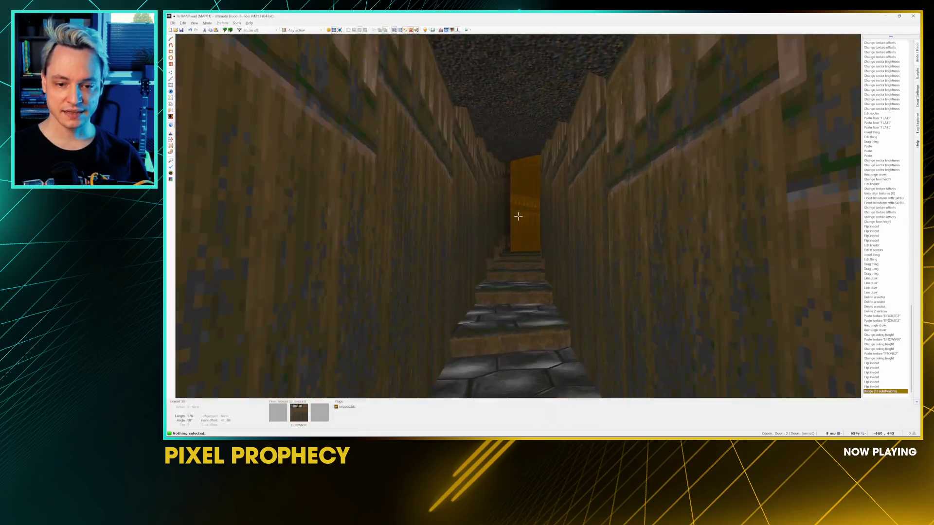
key("w")
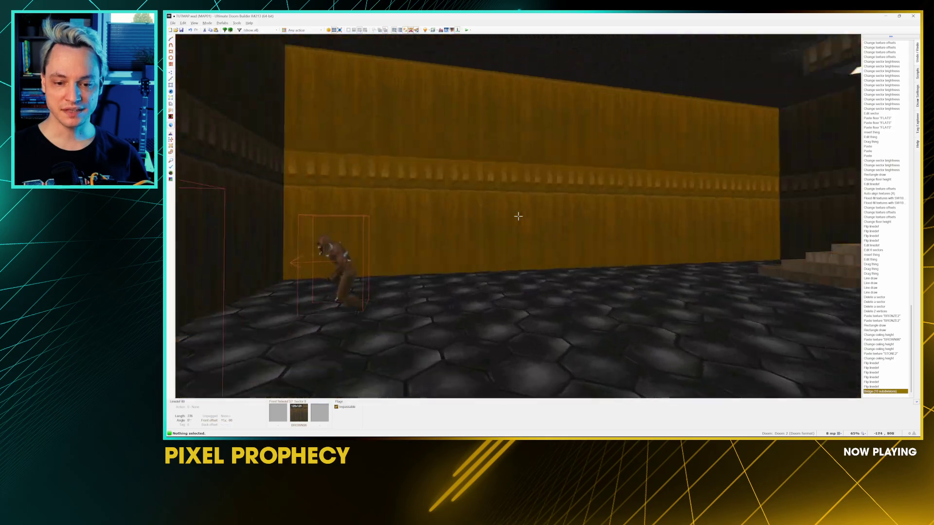
key("w")
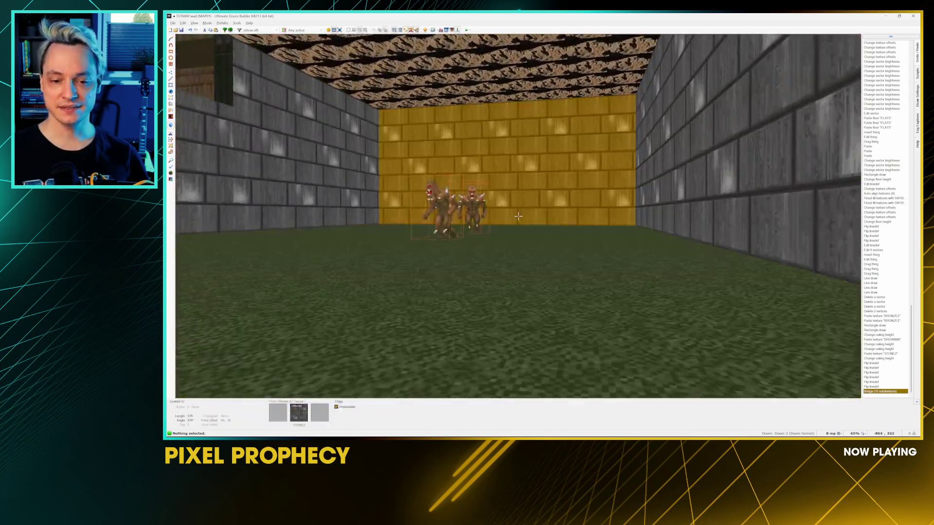
key("w")
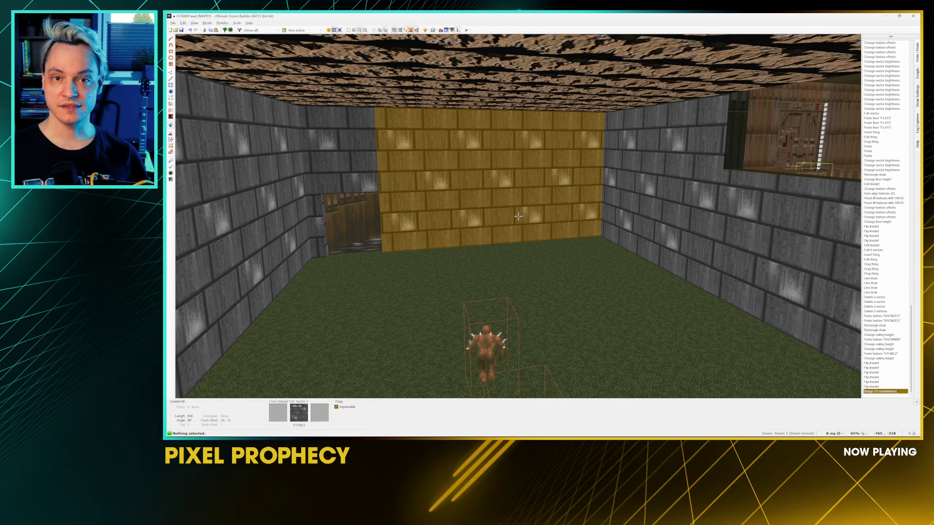
key("q")
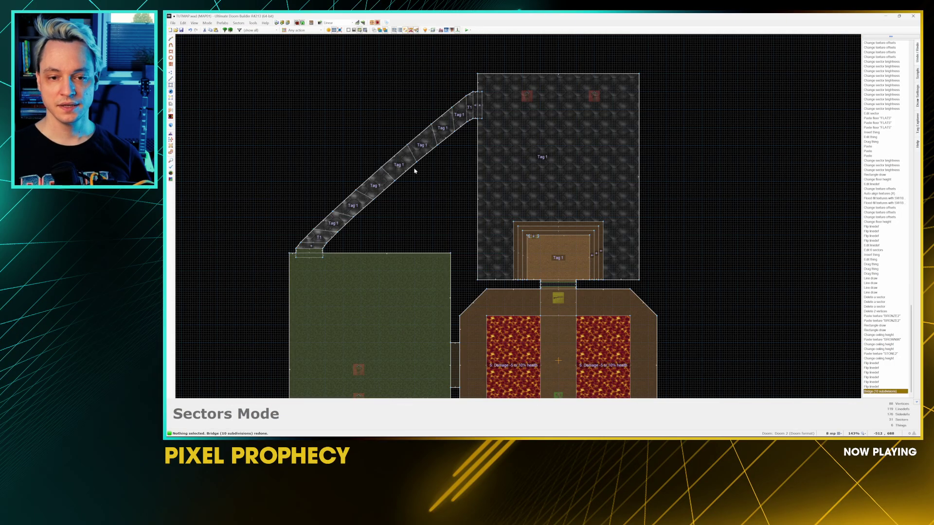
Step: Select all ten sectors of the bridge passage and reset their tag to 0
scroll(375, 184, "up", 4)
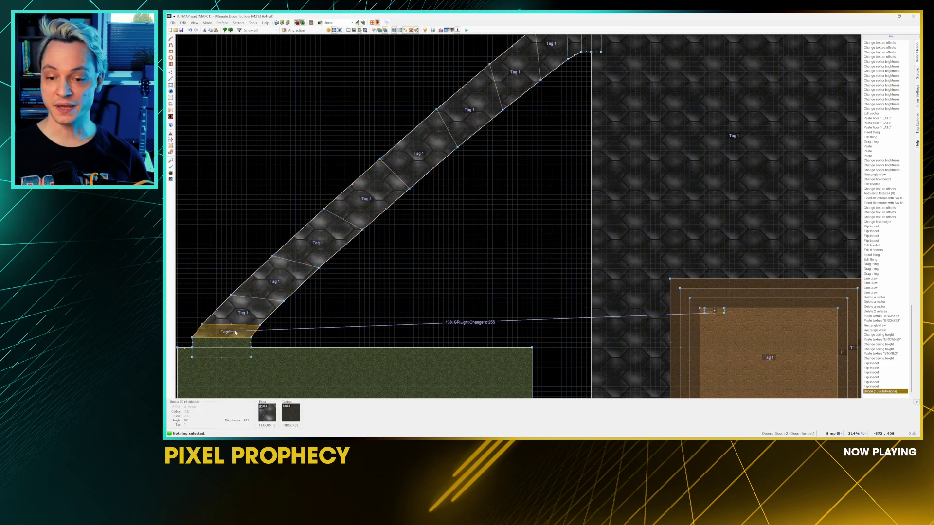
scroll(557, 126, "down", 3)
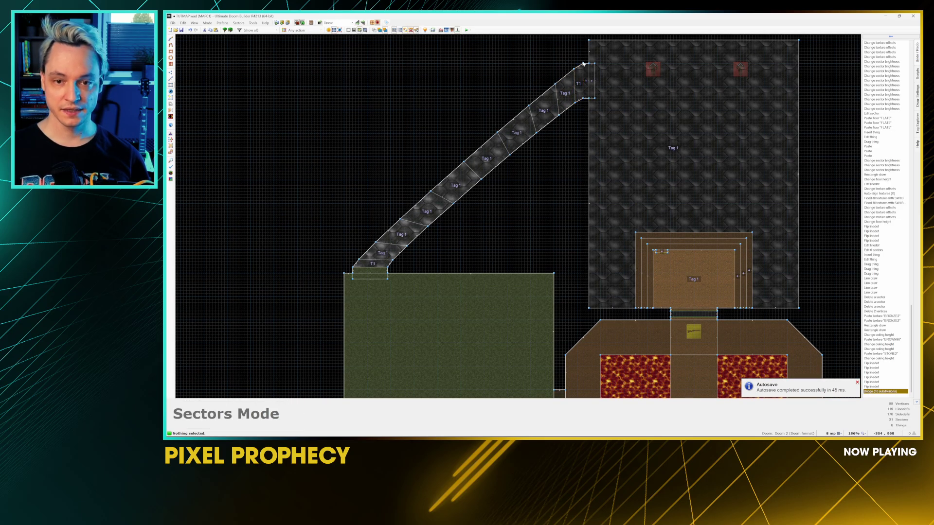
left_click_drag(586, 48, 316, 271)
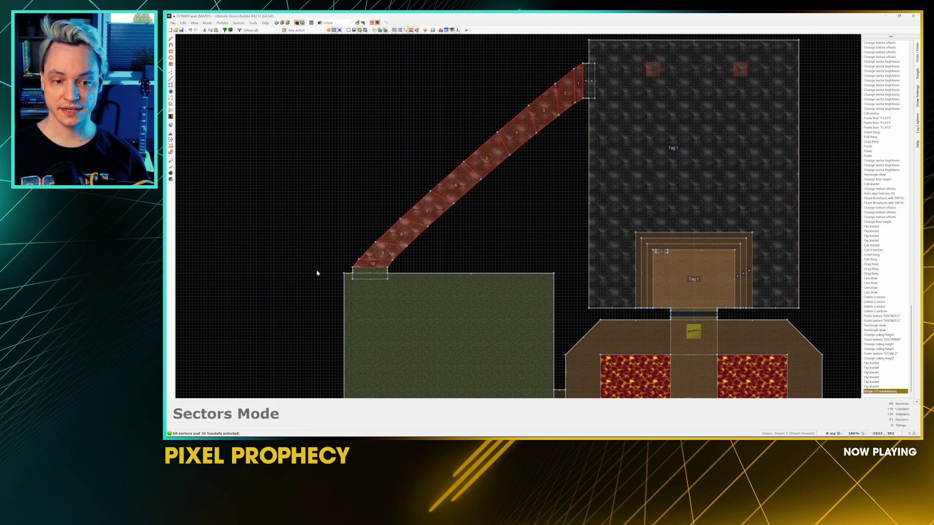
right_click(492, 158)
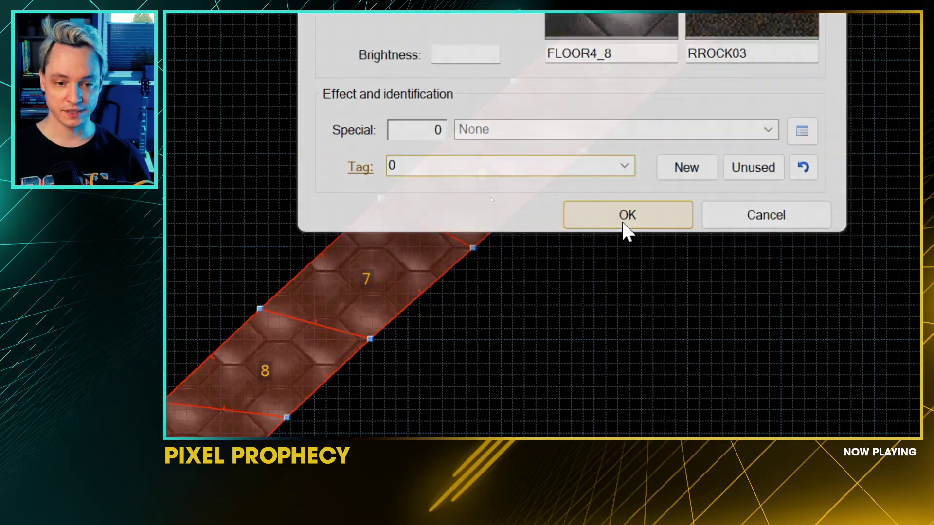
left_click(491, 197)
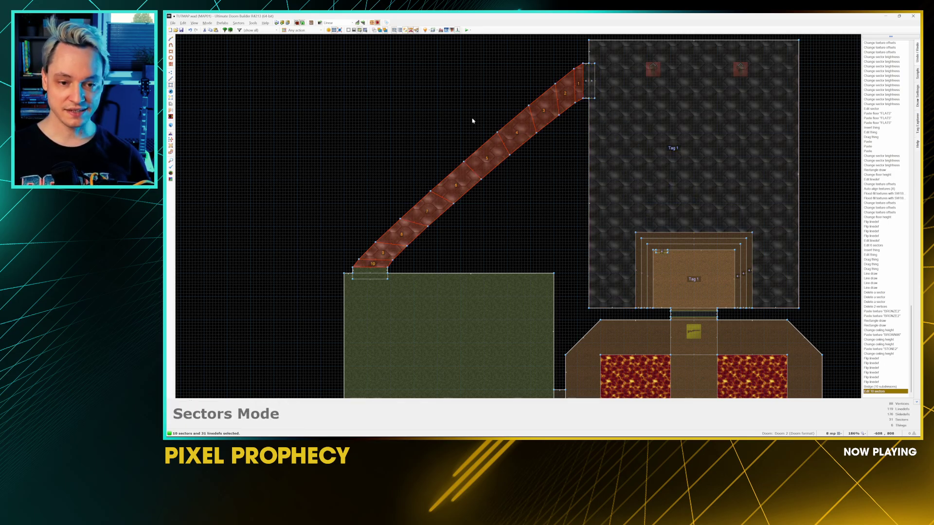
Step: Move the vertices along the passage's outer wall outward in Vertices Mode so that wall bows into an arc
key("v")
key("d")
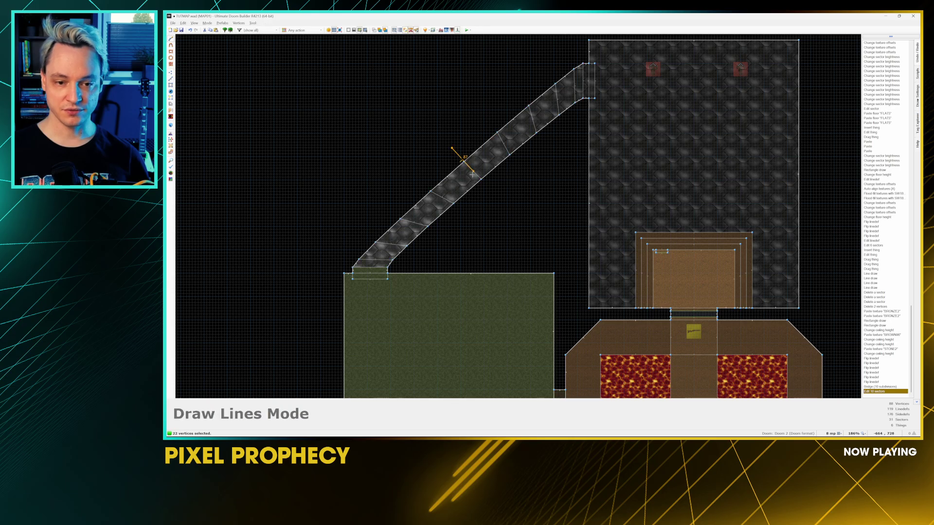
key("Escape")
left_click_drag(463, 161, 489, 117)
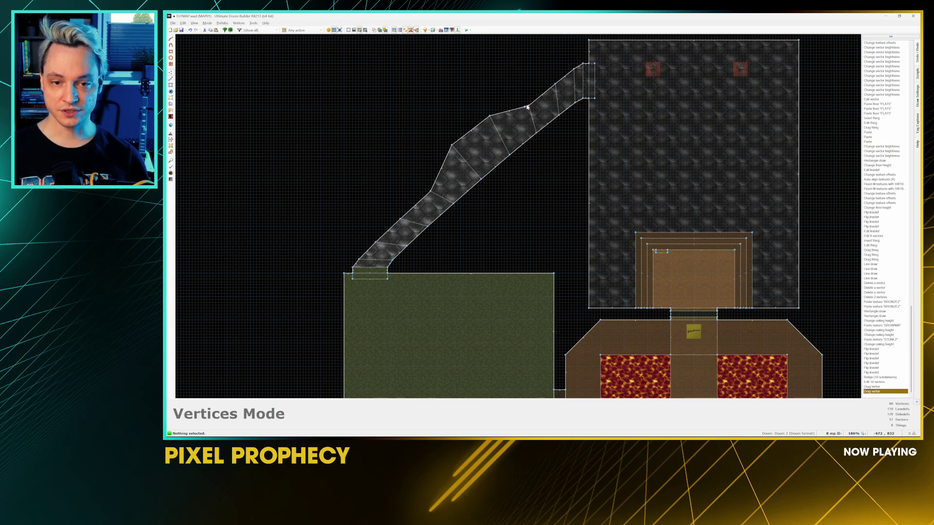
left_click_drag(552, 87, 554, 77)
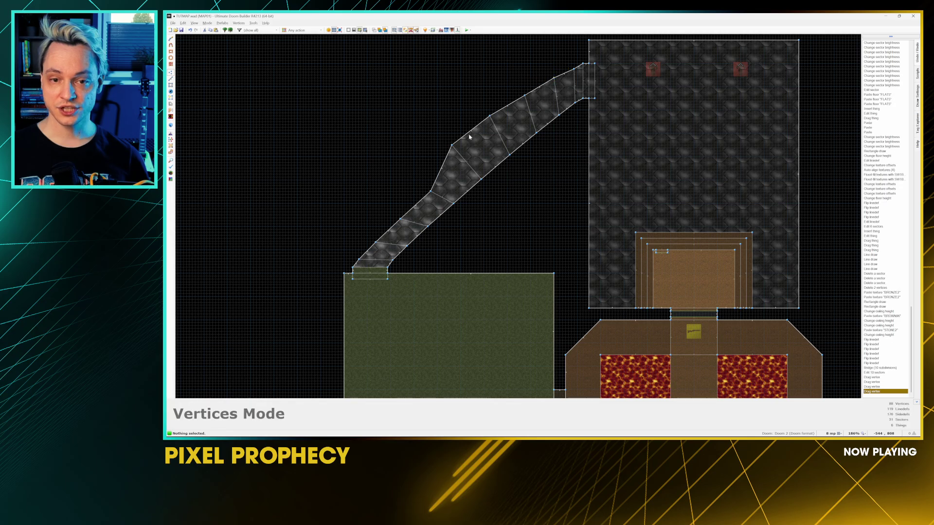
mouse_move(433, 189)
left_mouse_down()
mouse_move(428, 160)
mouse_move(423, 174)
left_mouse_up()
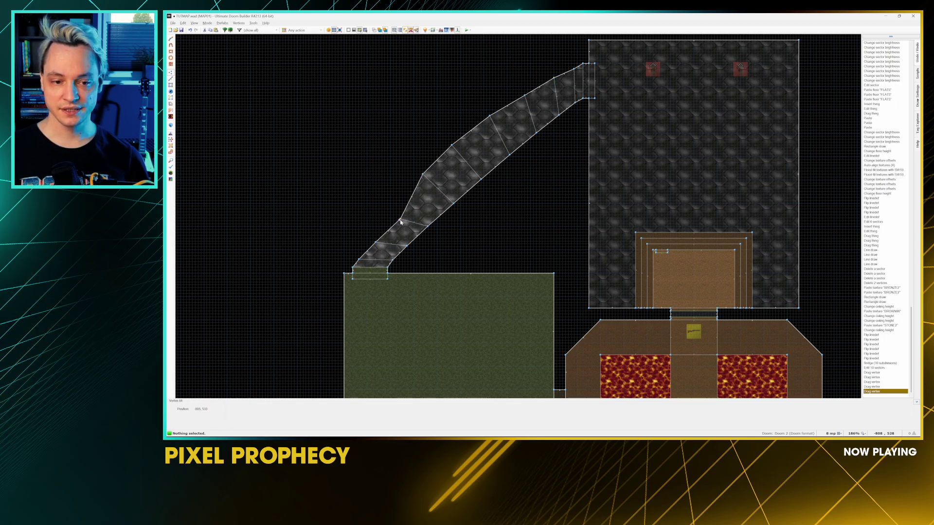
left_click_drag(400, 219, 390, 209)
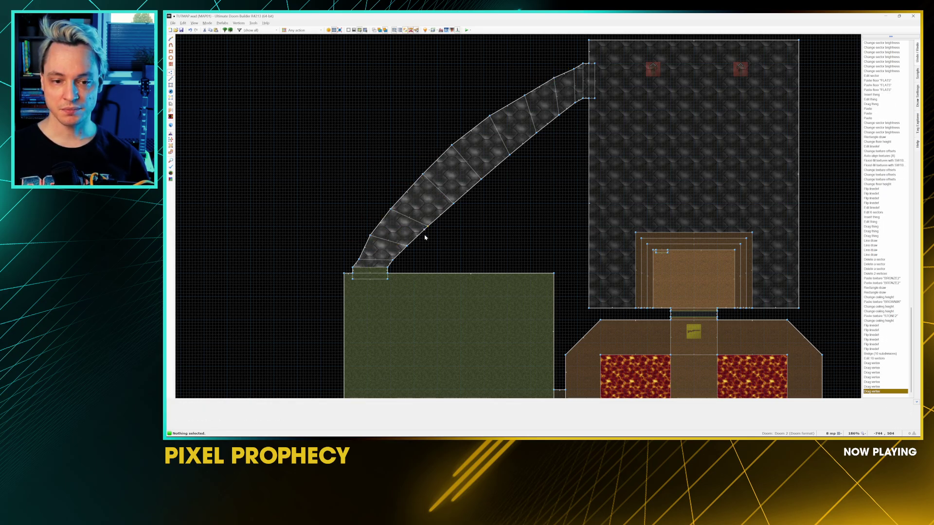
Step: Shift the remaining outer and inner wall vertices of the passage outward to form an evenly wide curve between the rooms
left_click_drag(358, 260, 367, 232)
left_click_drag(390, 77, 530, 214)
left_click_drag(481, 181, 468, 166)
left_click_drag(519, 58, 574, 161)
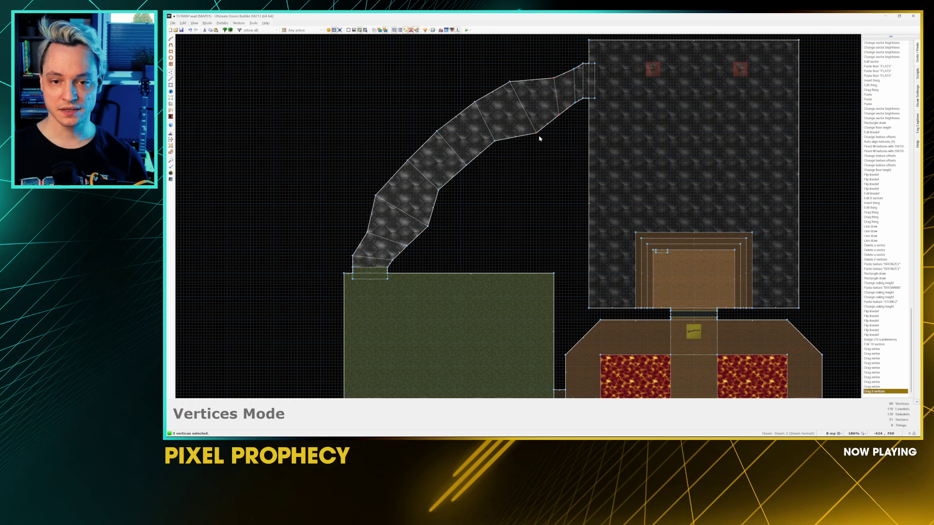
left_click_drag(537, 133, 537, 121)
left_click_drag(323, 163, 421, 223)
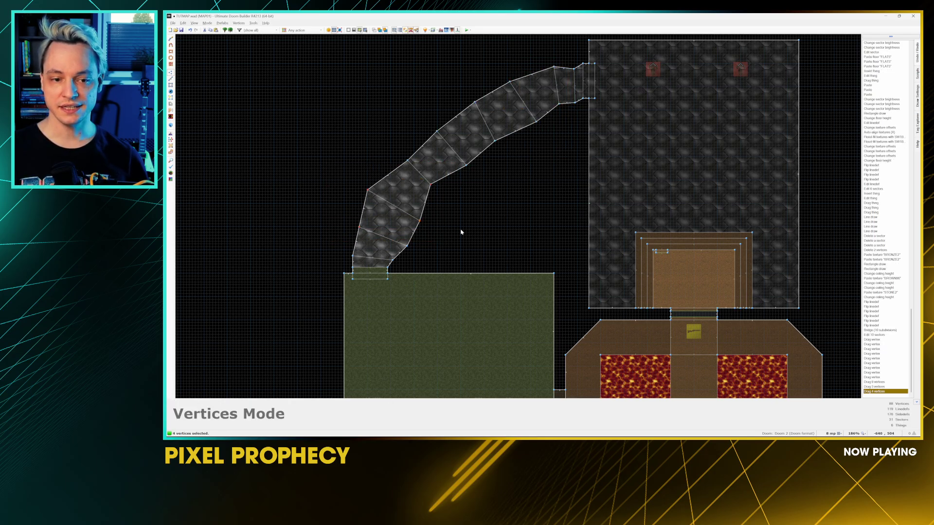
Step: Examine the curved passage, the grass room and the overall map layout in Visual Mode
key("w")
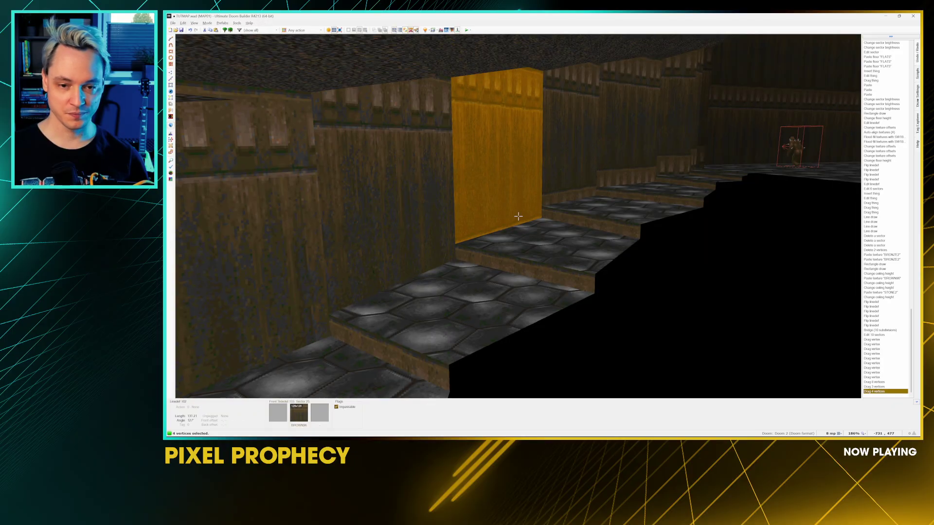
key("w")
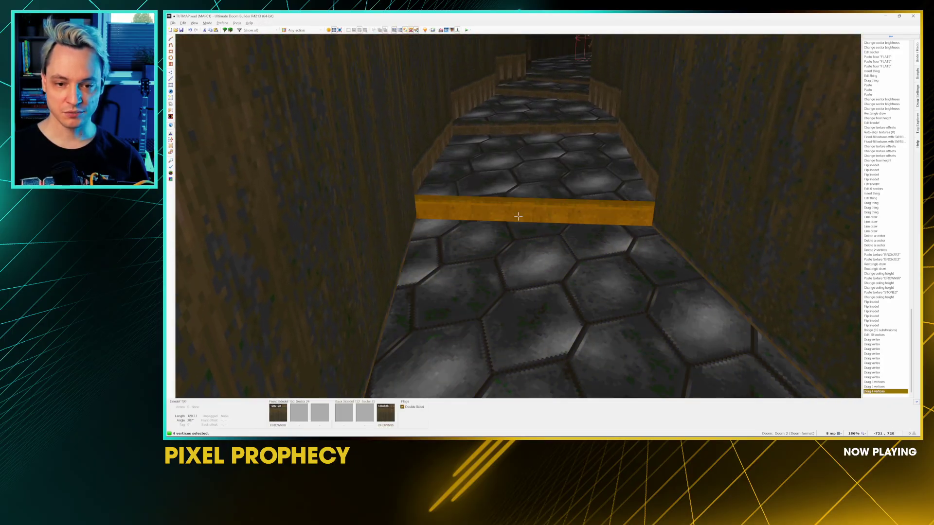
key("w")
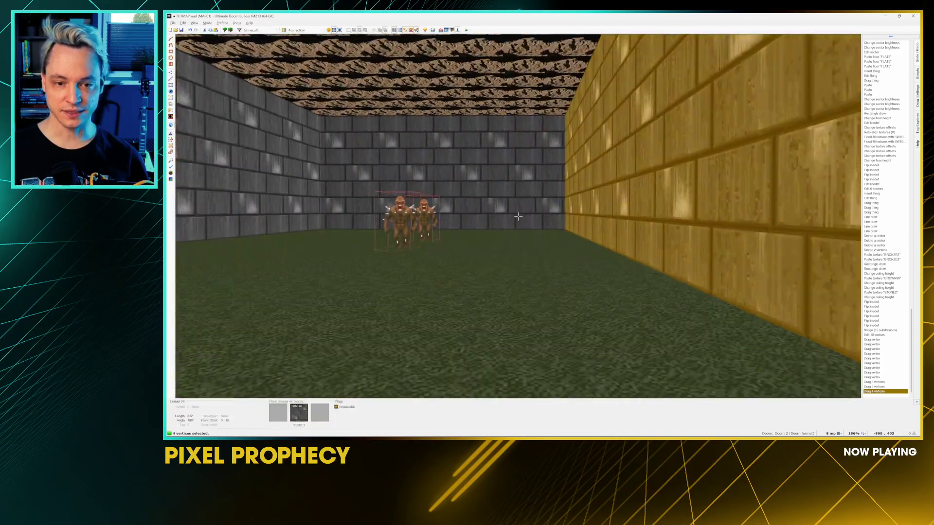
key("s")
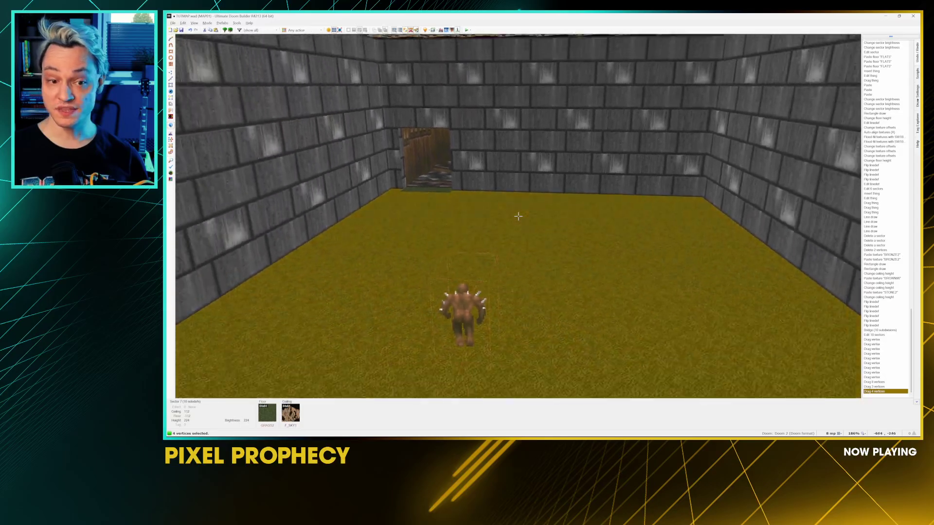
key("w")
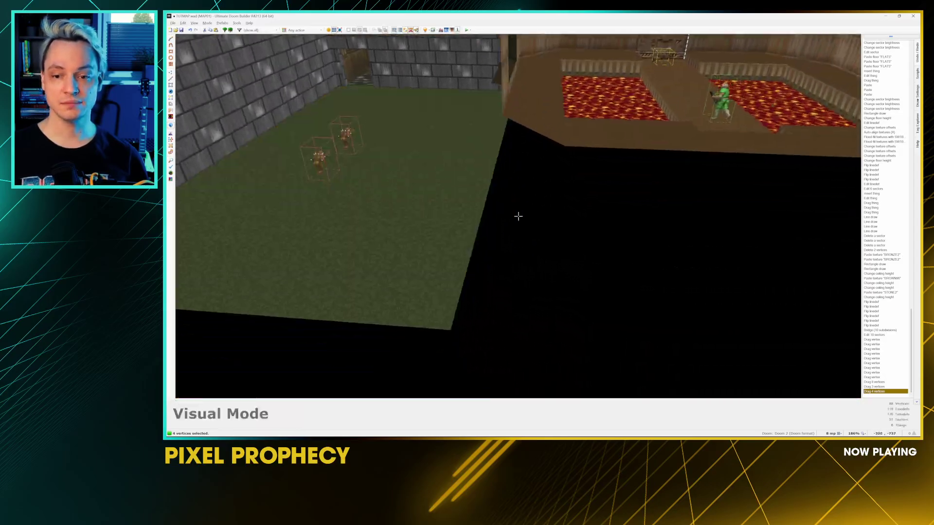
key("s")
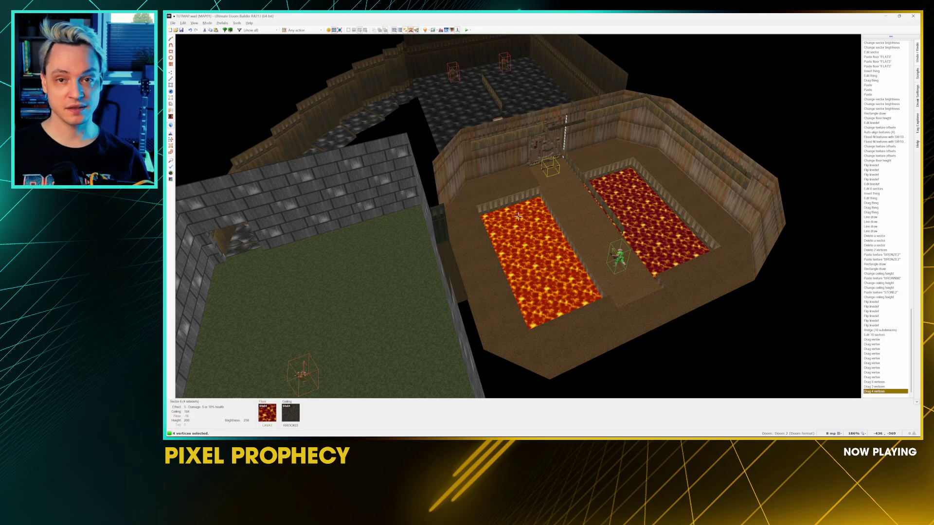
Step: Browse the linedef actions available for the light switch, looking through the Light and Teleport categories
key("w")
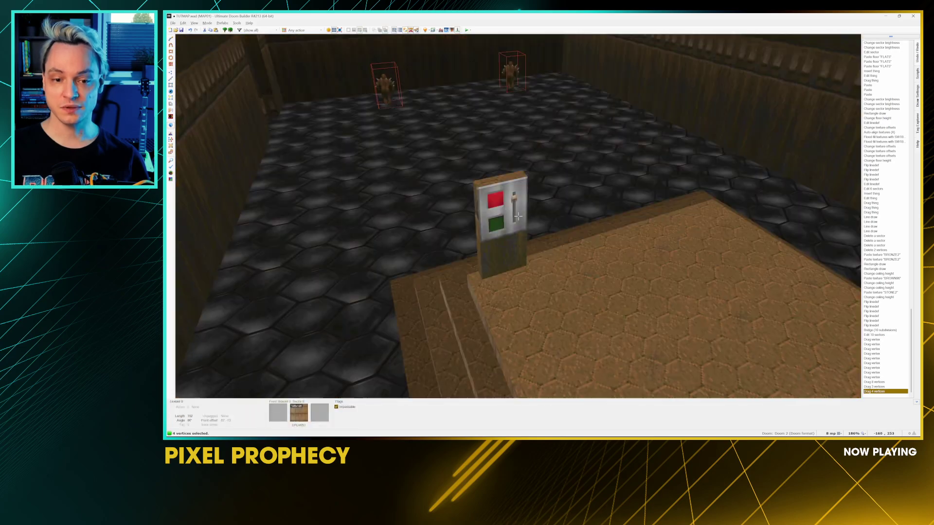
key("s")
right_click(518, 216)
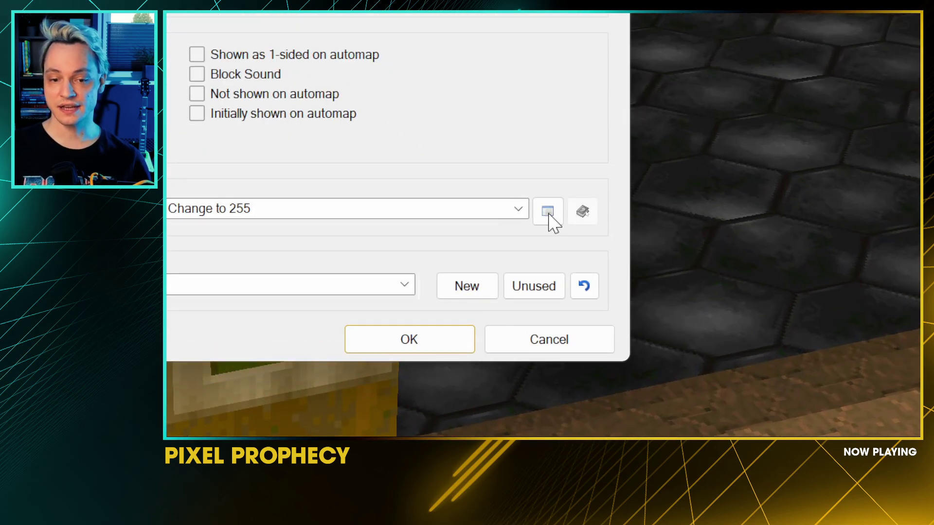
left_click(585, 210)
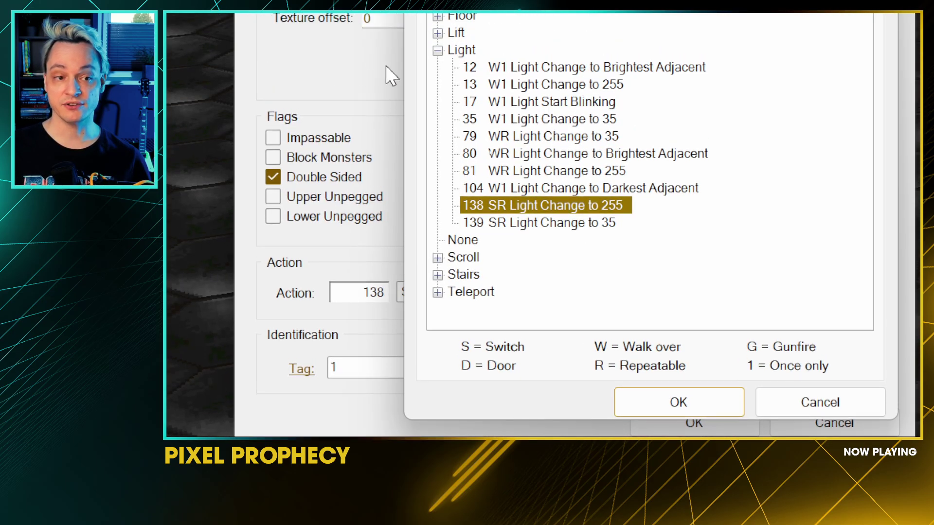
left_click(438, 51)
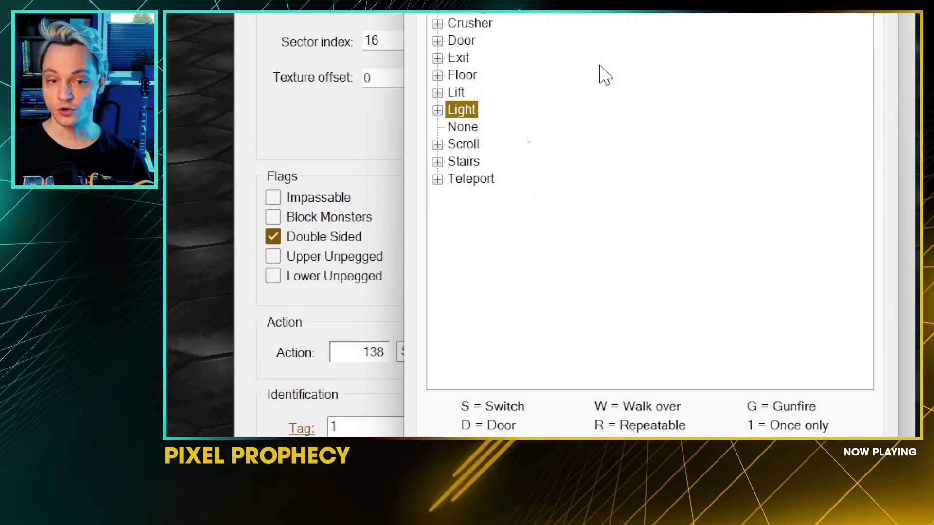
left_click(438, 90)
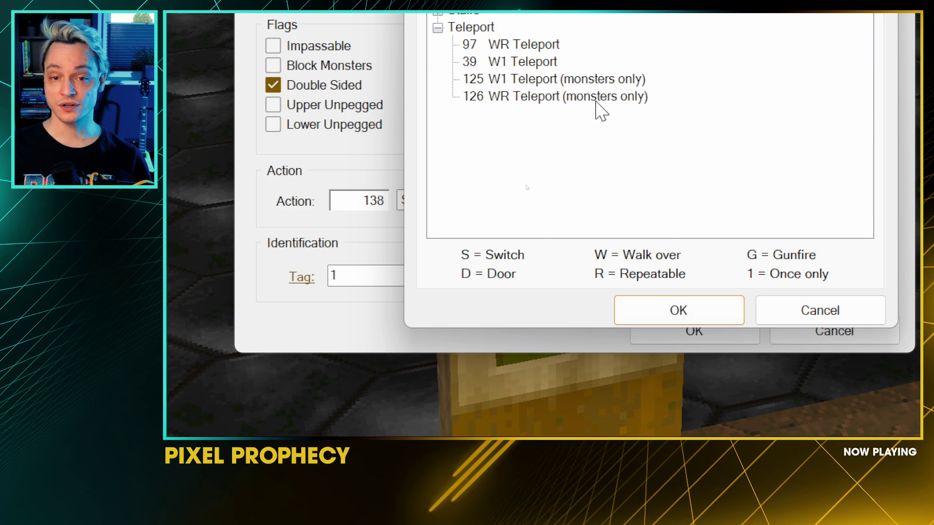
left_click(438, 227)
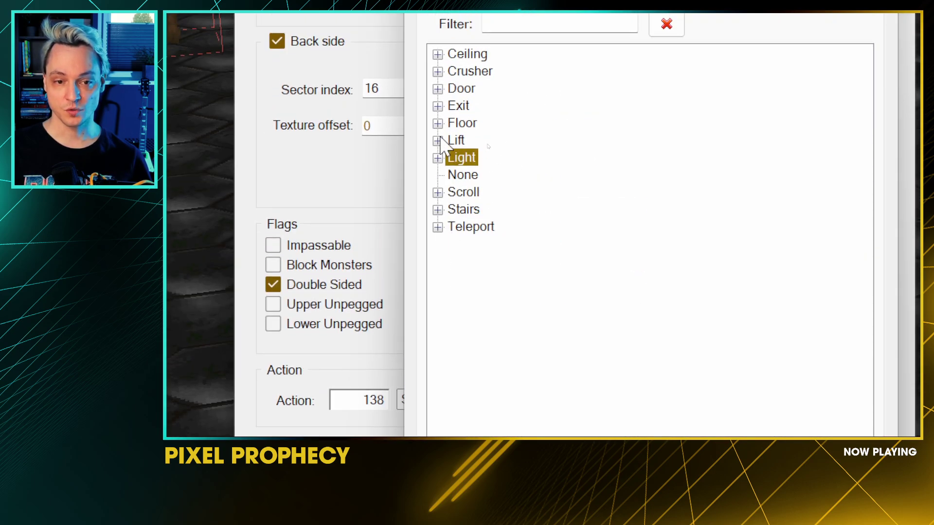
Step: Review the Exit and Crusher linedef actions, including S1 and W1 Exit Level, and leave the switch's properties without applying changes
left_click(438, 106)
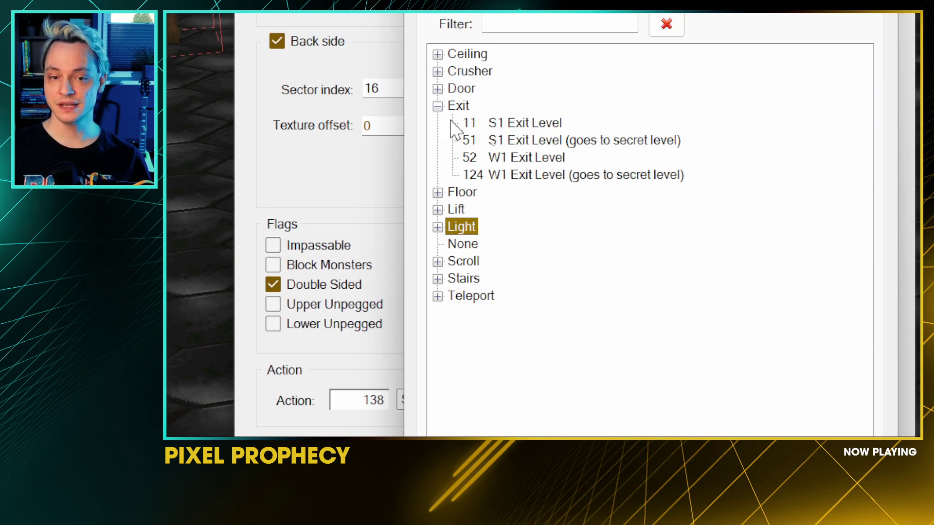
left_click(525, 124)
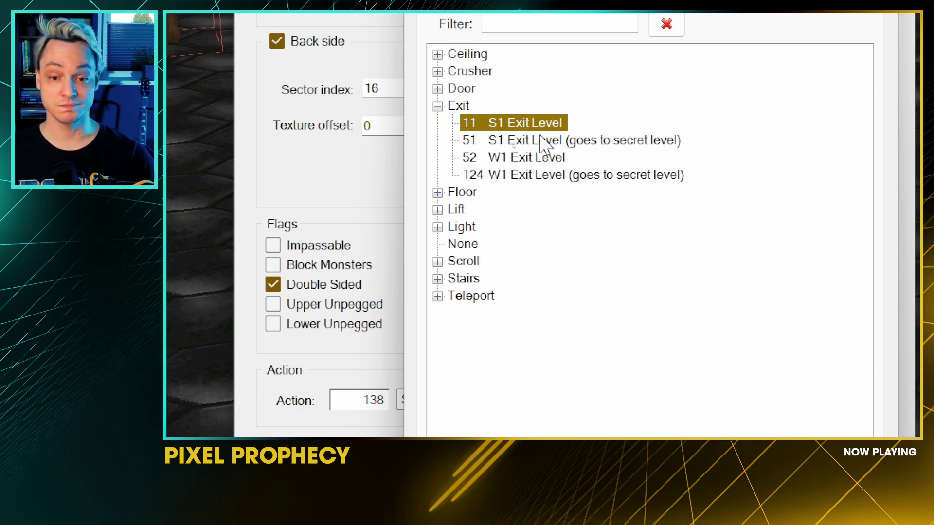
left_click(563, 147)
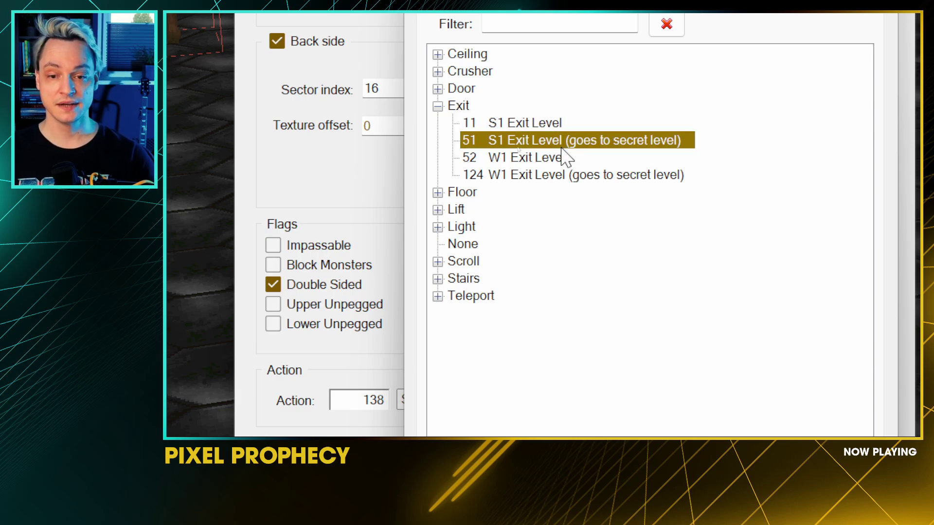
left_click(543, 125)
left_click(495, 159)
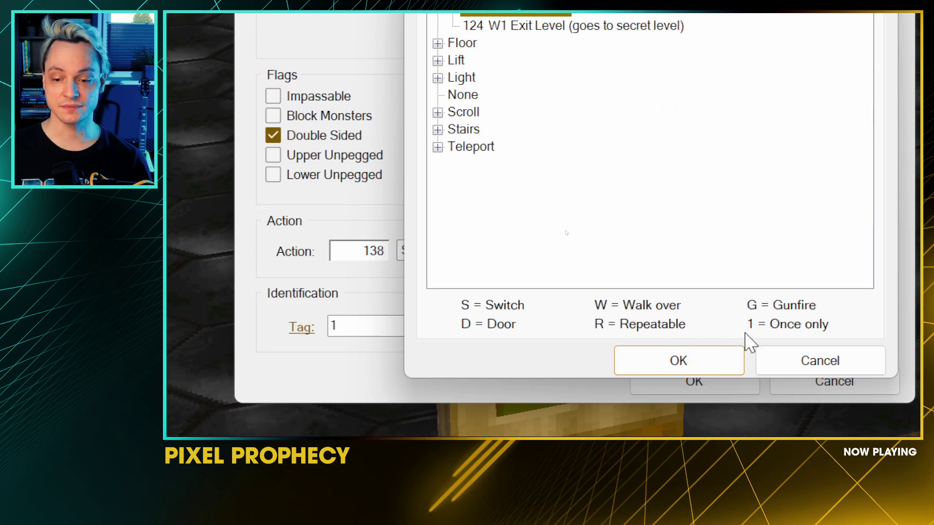
left_click(438, 145)
left_click(438, 72)
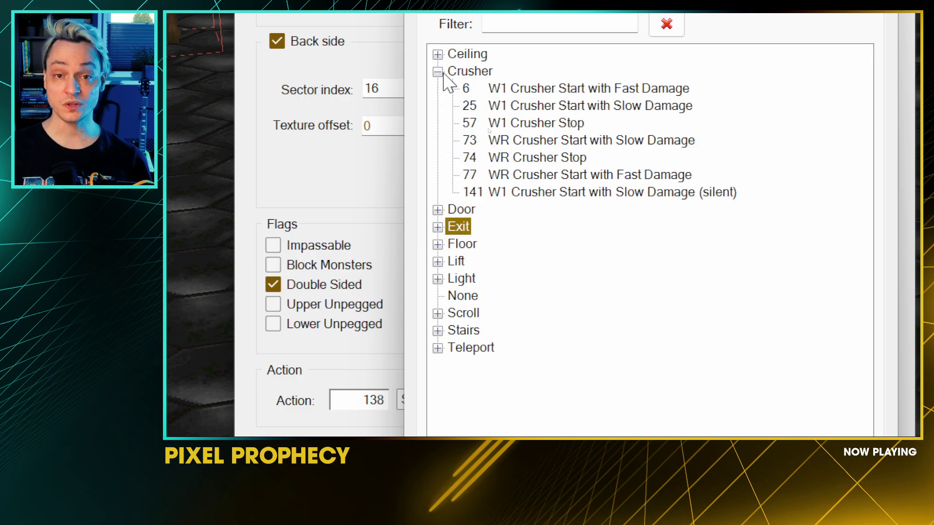
left_click(441, 72)
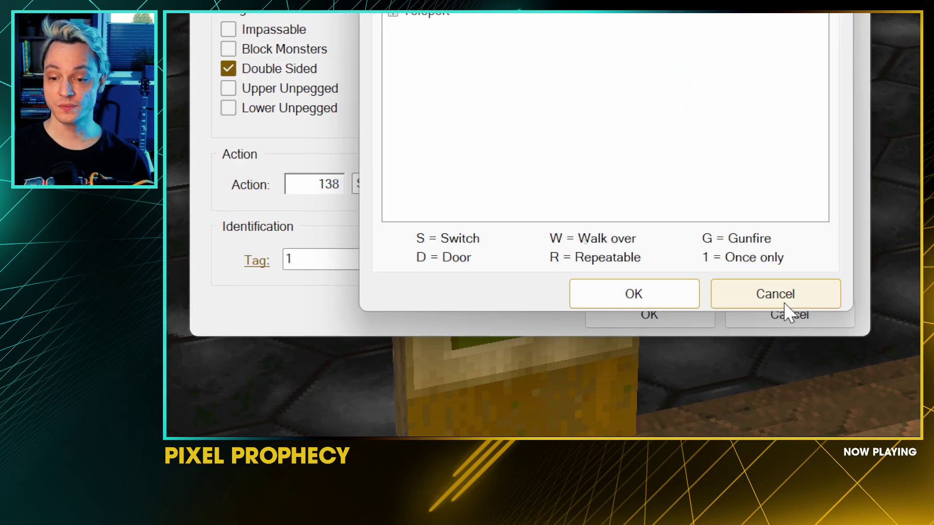
left_click(784, 303)
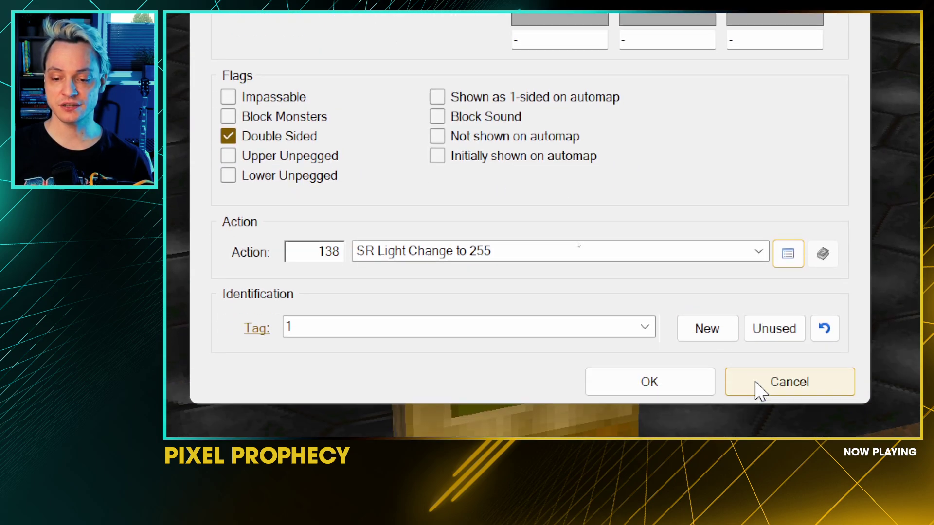
left_click(757, 387)
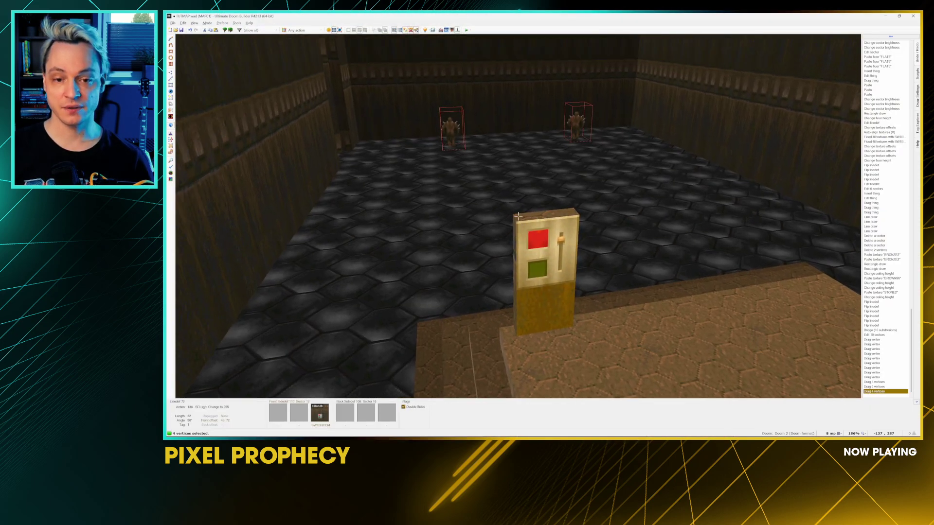
Step: Draw an eight-sided ellipse on the floor of the dark Imp room, in front of the stepped platform
key("a")
key("s")
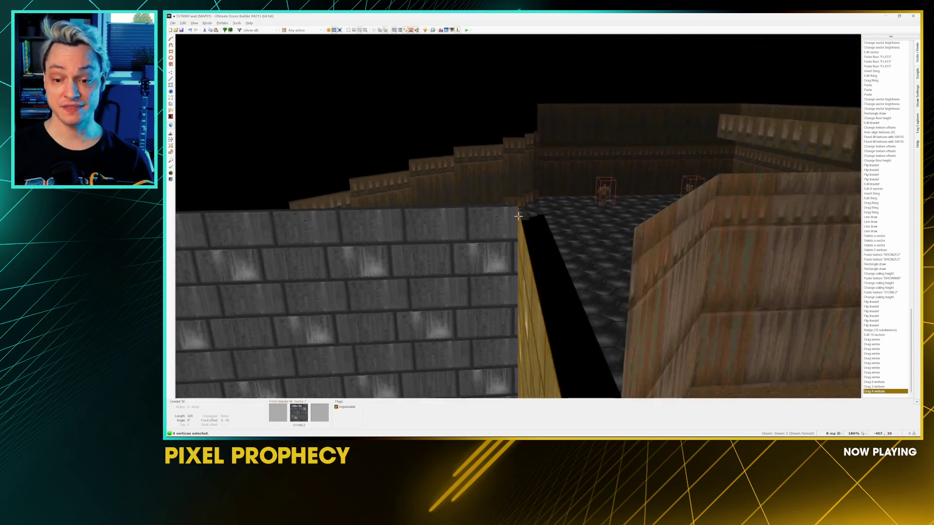
key("s")
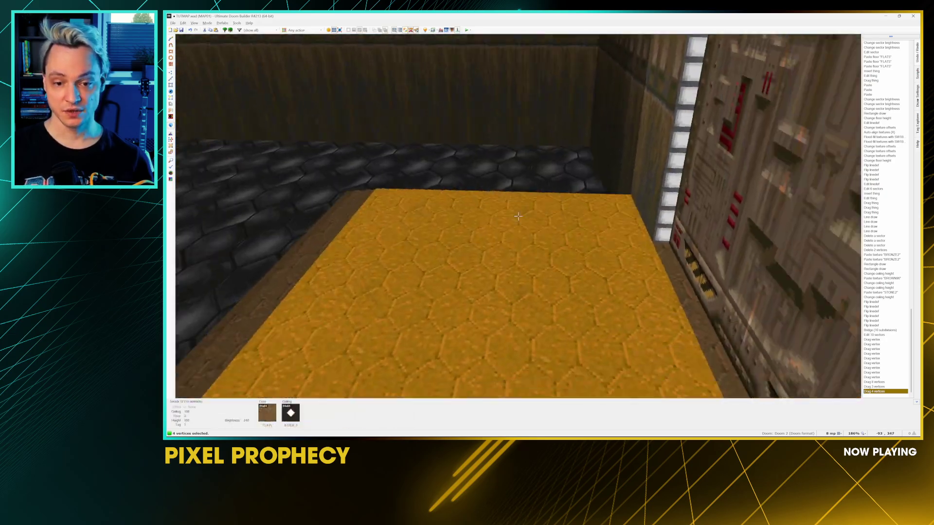
key("w")
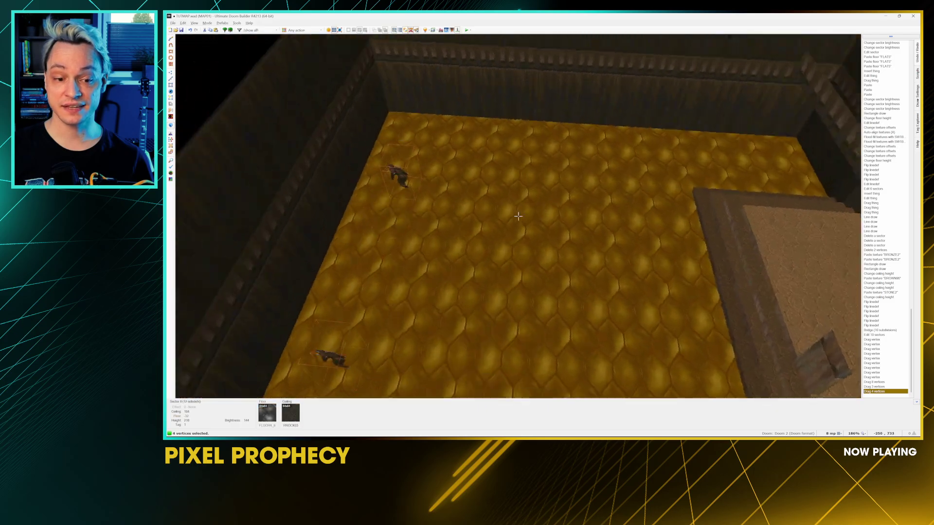
key("s")
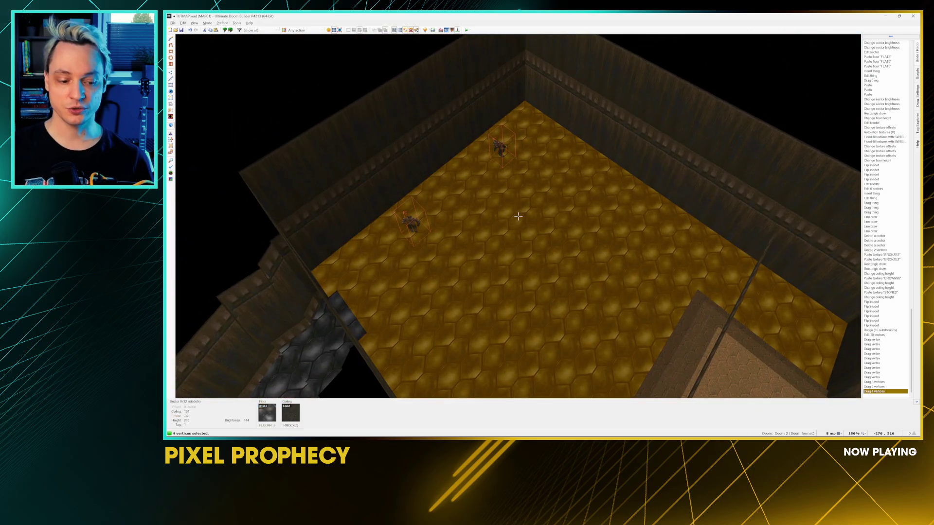
key("q")
scroll(559, 172, "up", 5)
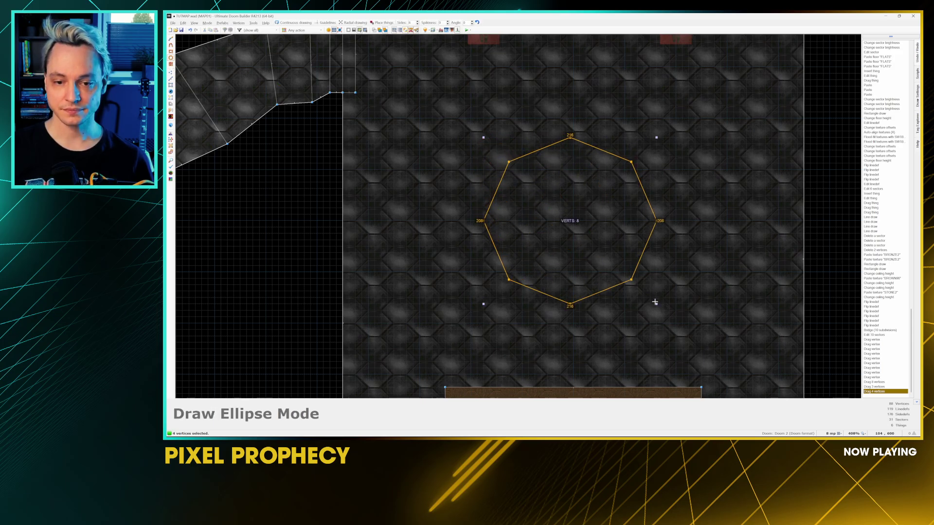
left_click_drag(655, 296, 656, 297)
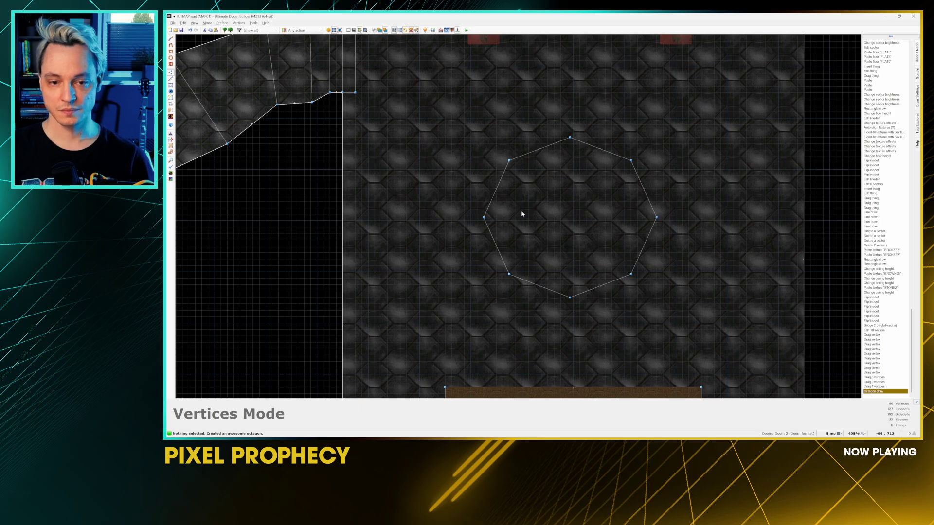
Step: Select the new octagon sector and raise its floor height to 16 in Visual Mode
key("s")
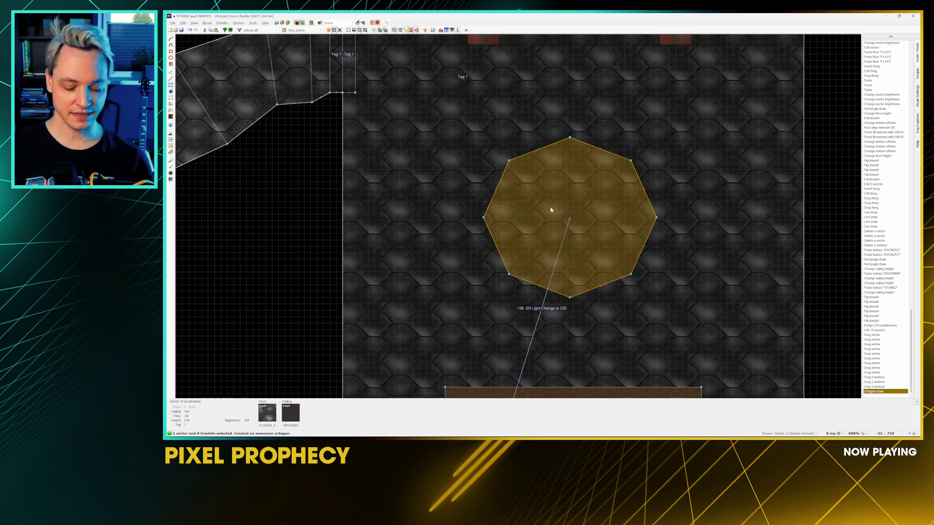
key("w")
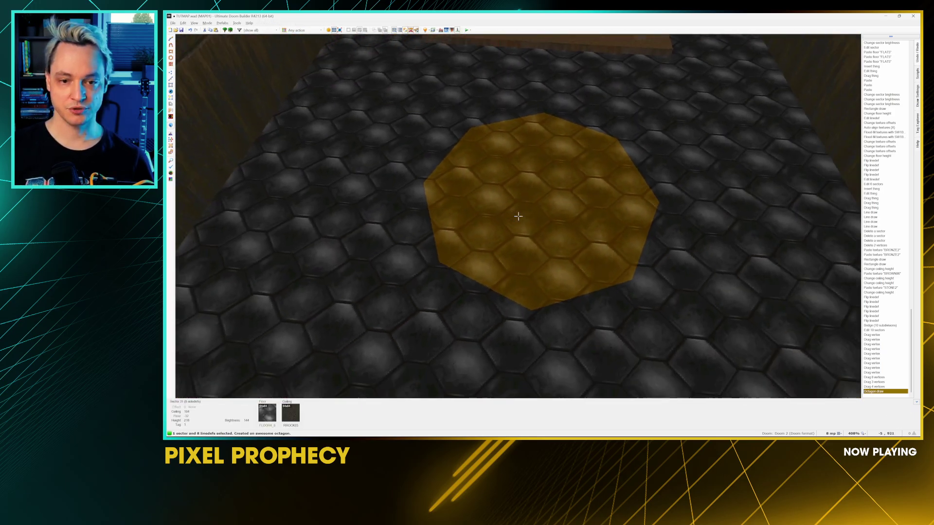
scroll(518, 216, "up", 3)
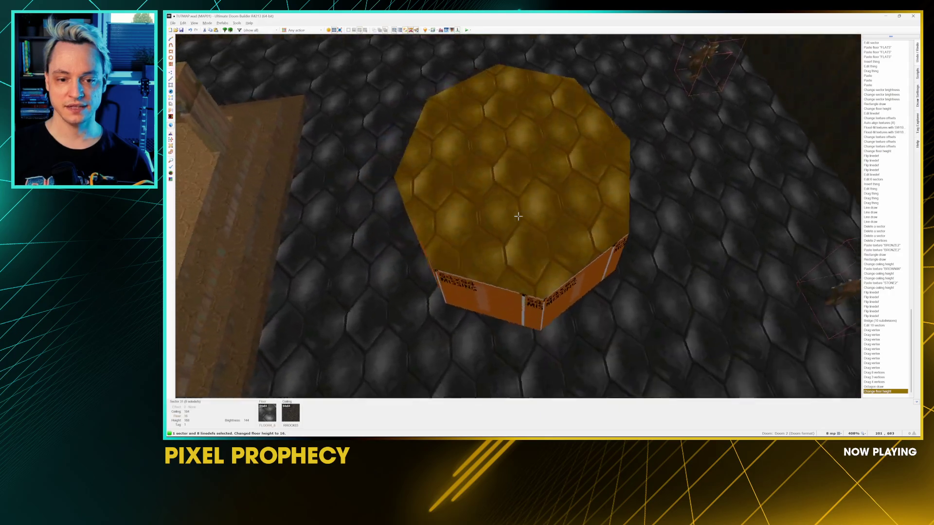
key("d")
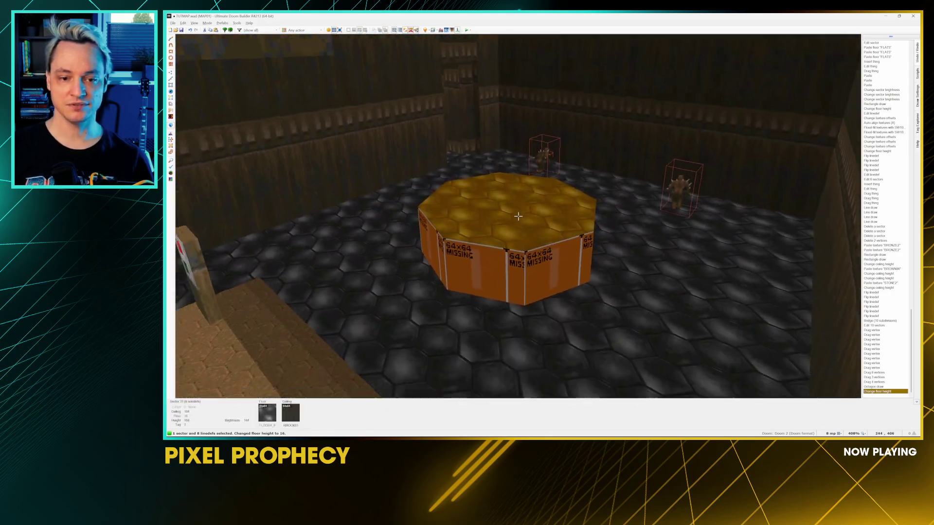
key("s")
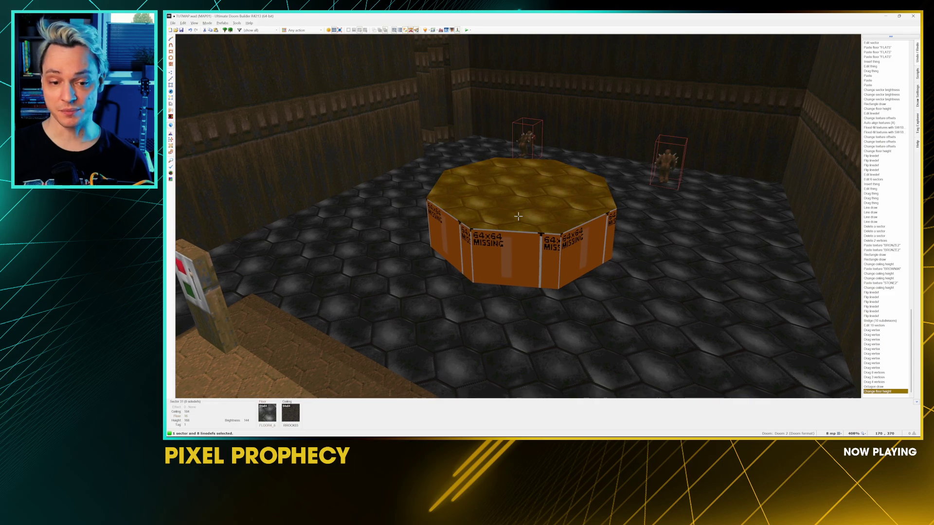
Step: Build 3 stair sectors with a depth of 16 around the octagon's back side using Stair Sector Builder Mode
key("q")
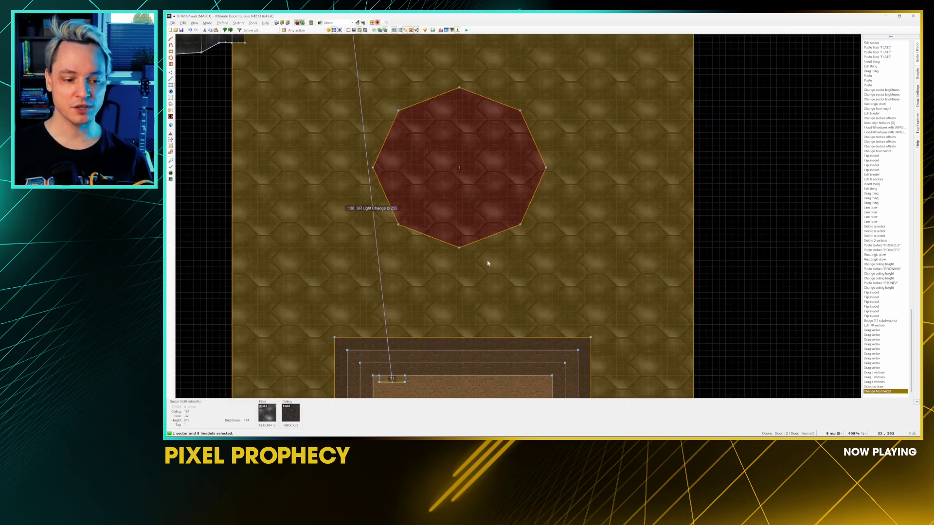
key("v")
key("s")
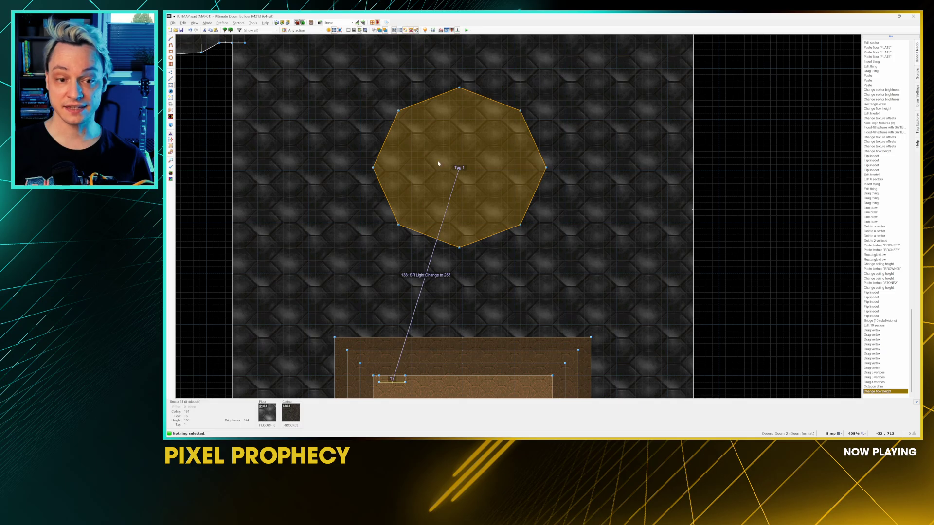
middle_click_drag(438, 163, 494, 209)
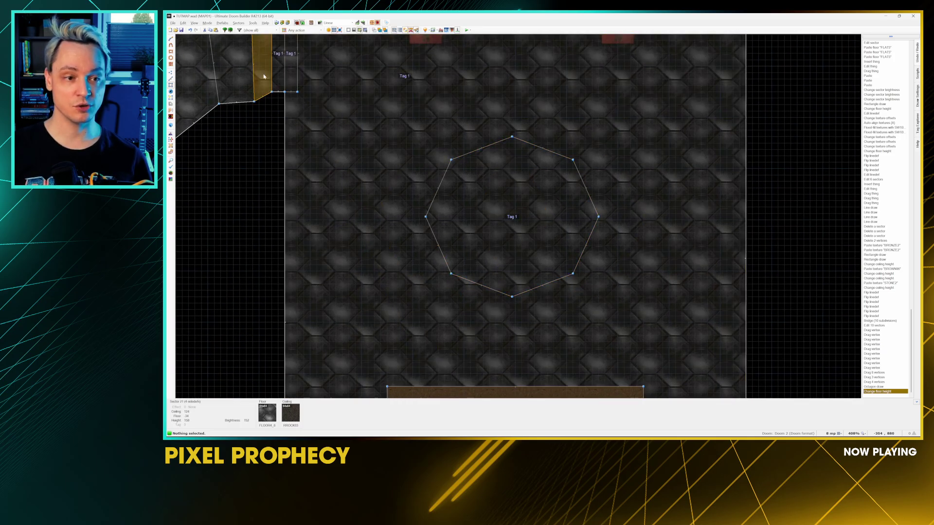
left_click(206, 23)
left_click(205, 24)
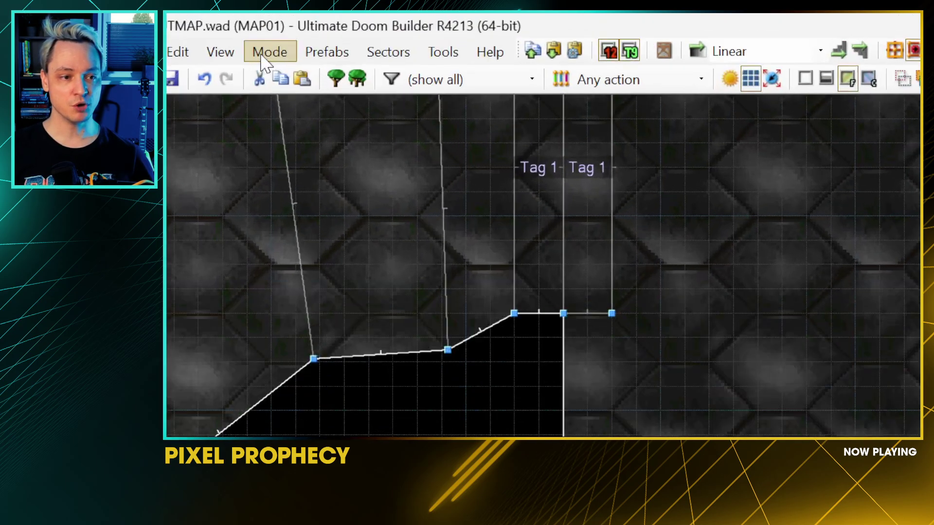
left_click(207, 23)
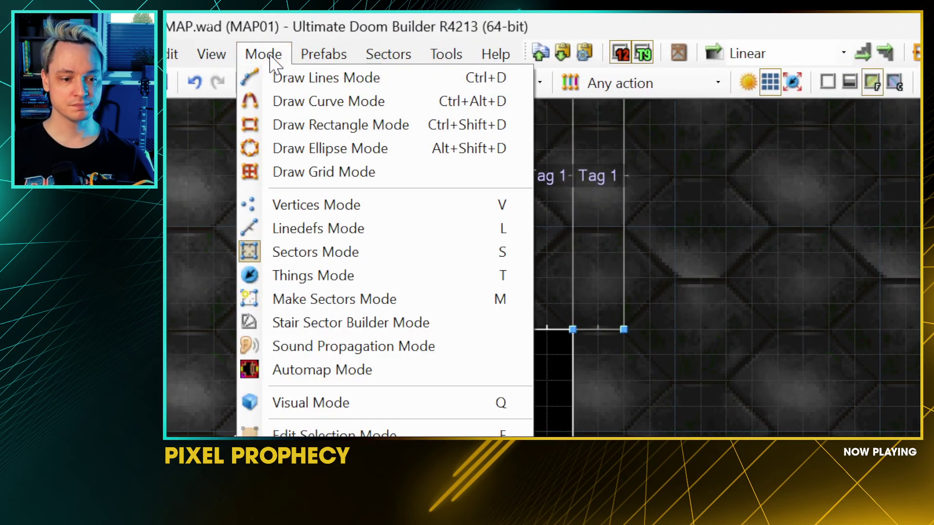
left_click(364, 323)
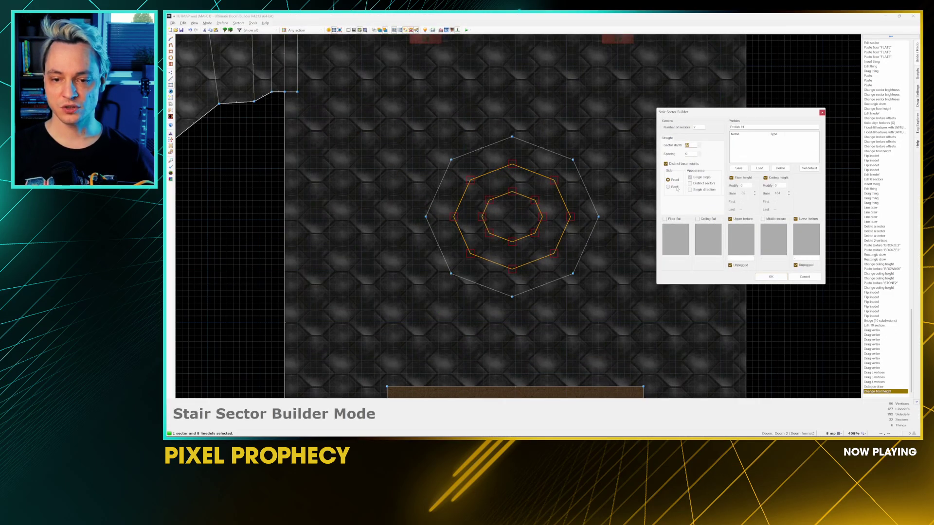
left_click(675, 188)
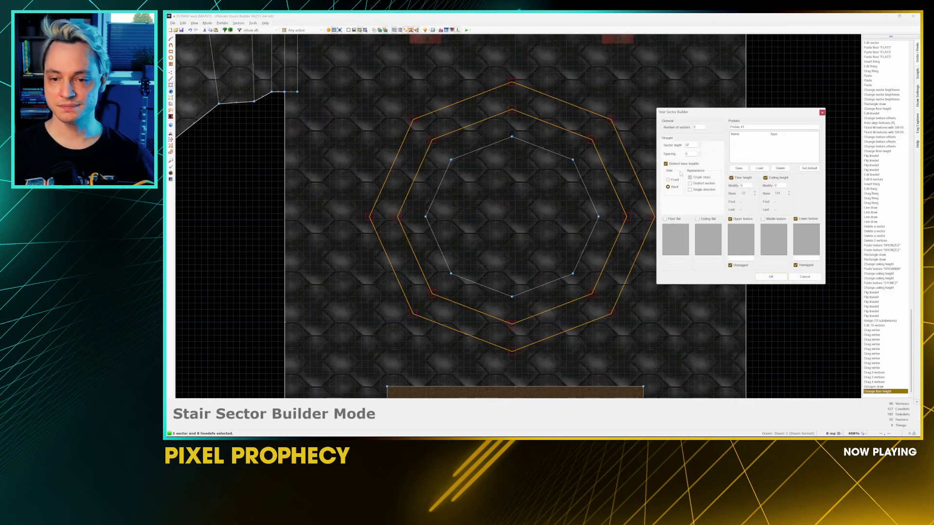
type("3")
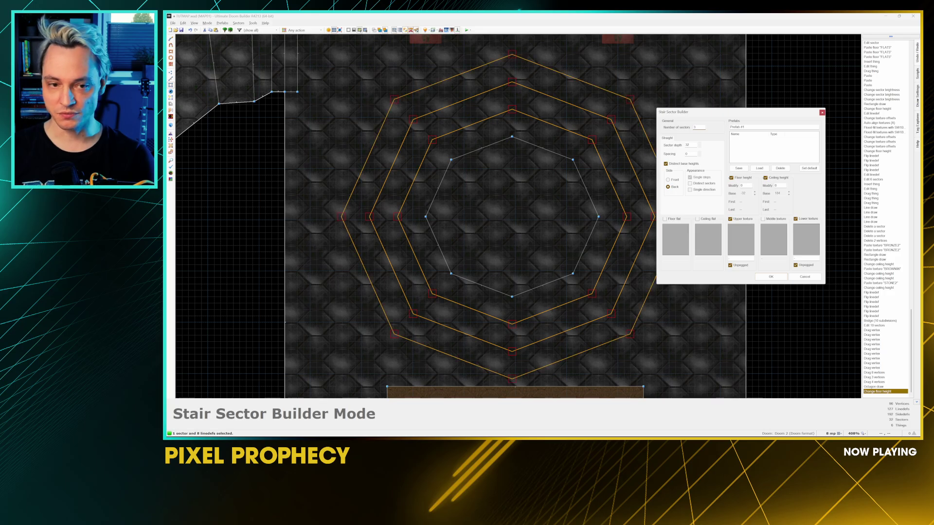
type("16")
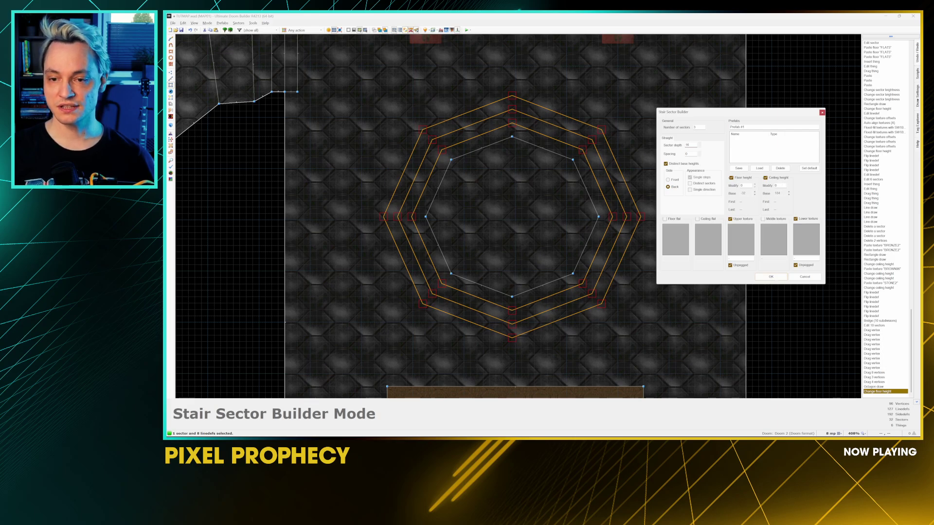
left_click(771, 277)
Step: Adjust the floor heights of the octagon and its three surrounding stair sectors in Visual Mode so they descend outward as steps
key("w")
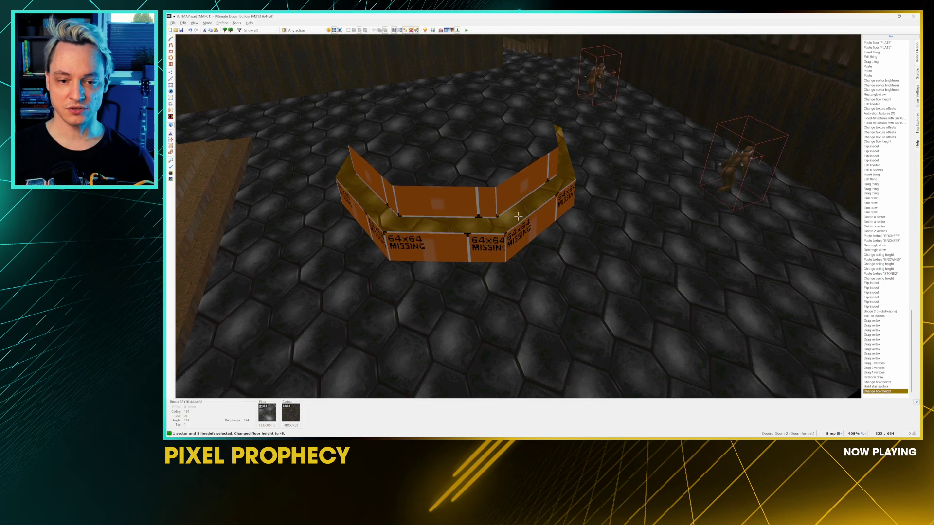
scroll(517, 216, "up", 2)
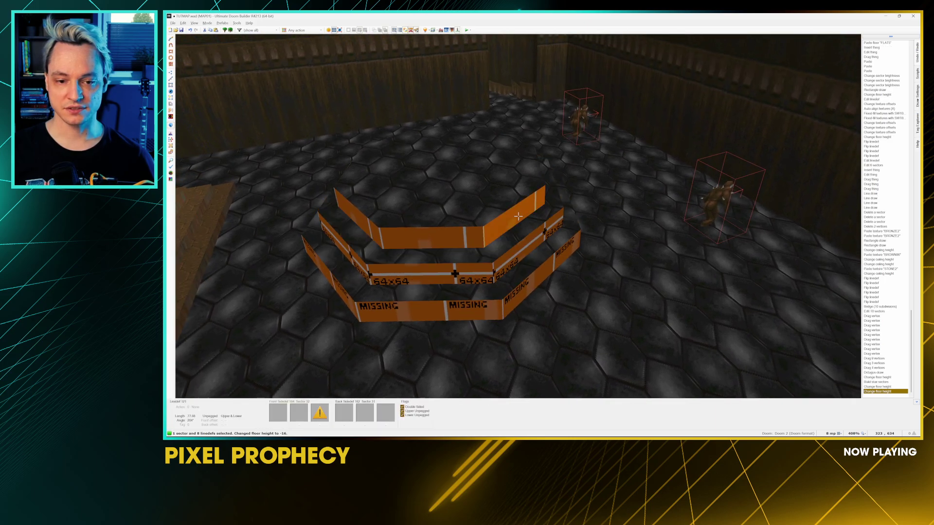
scroll(518, 216, "up", 3)
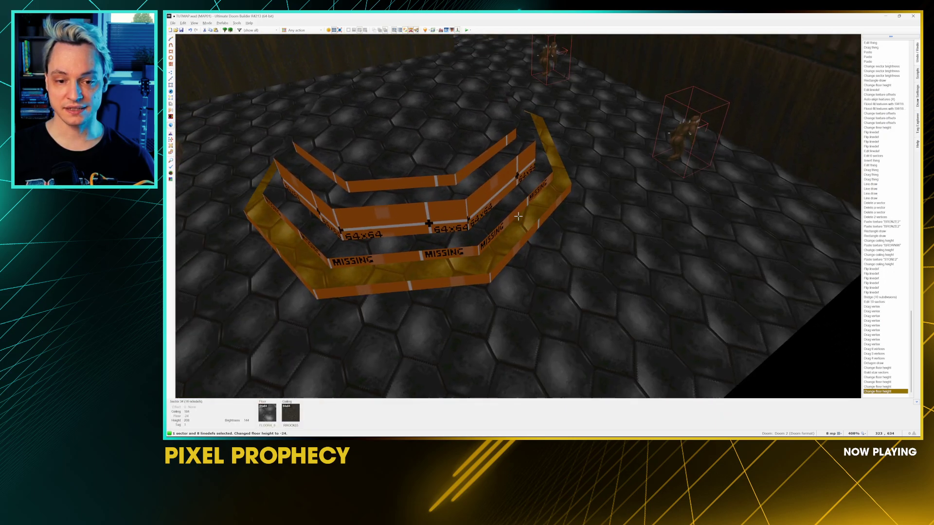
scroll(518, 216, "down", 2)
scroll(518, 216, "up", 1)
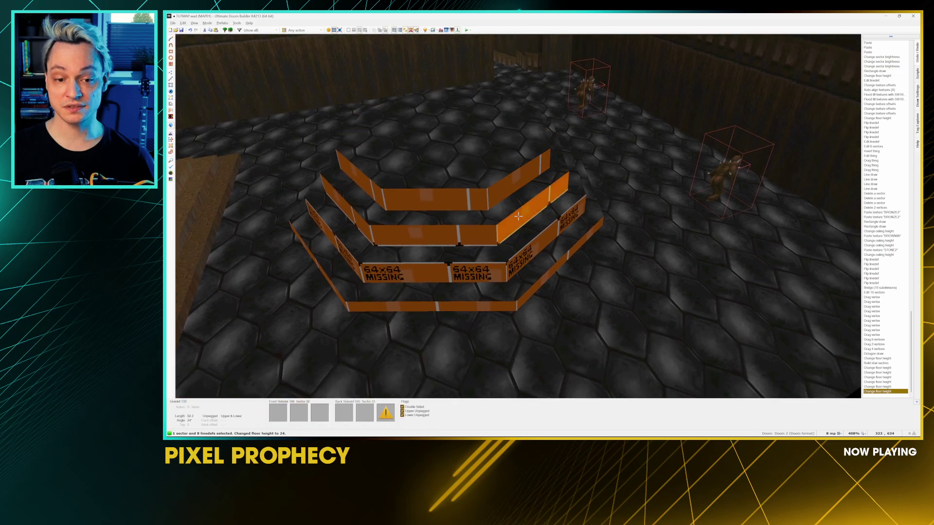
scroll(518, 216, "down", 1)
scroll(518, 216, "down", 2)
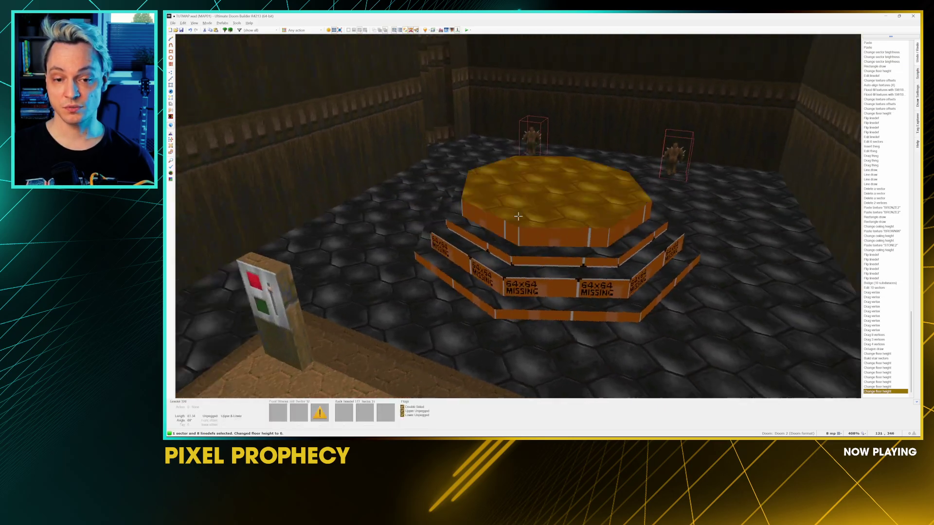
Step: Texture the octagonal platform's risers with brown brick and its floors with a matching brown flat, and raise the sector brightness to 224
right_click(518, 215)
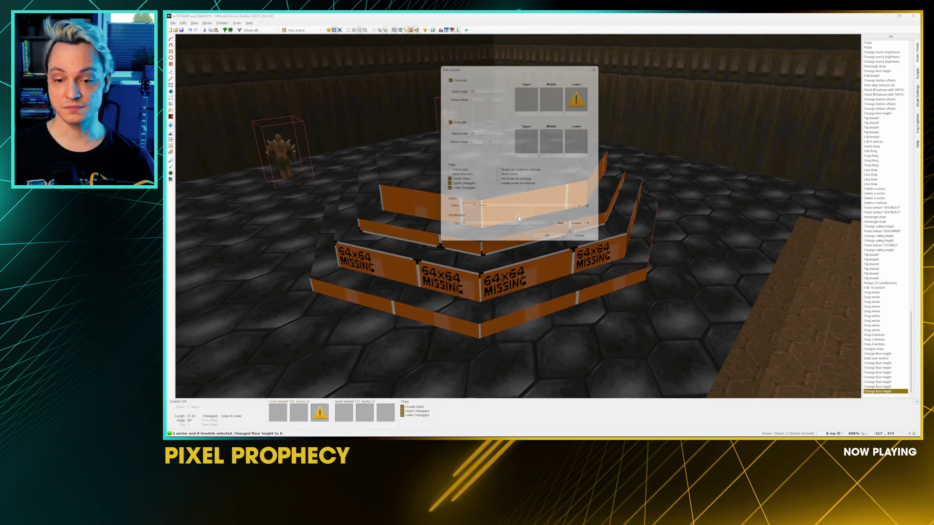
left_click(580, 102)
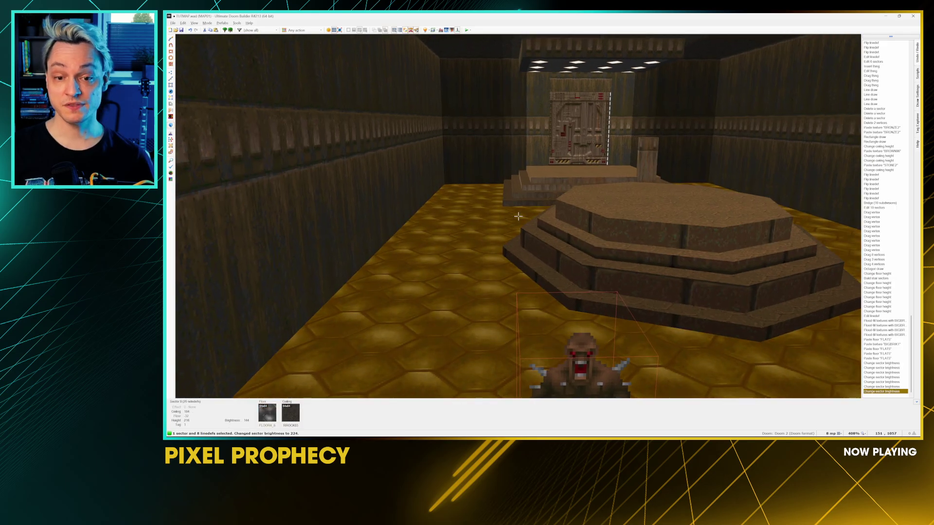
key("w")
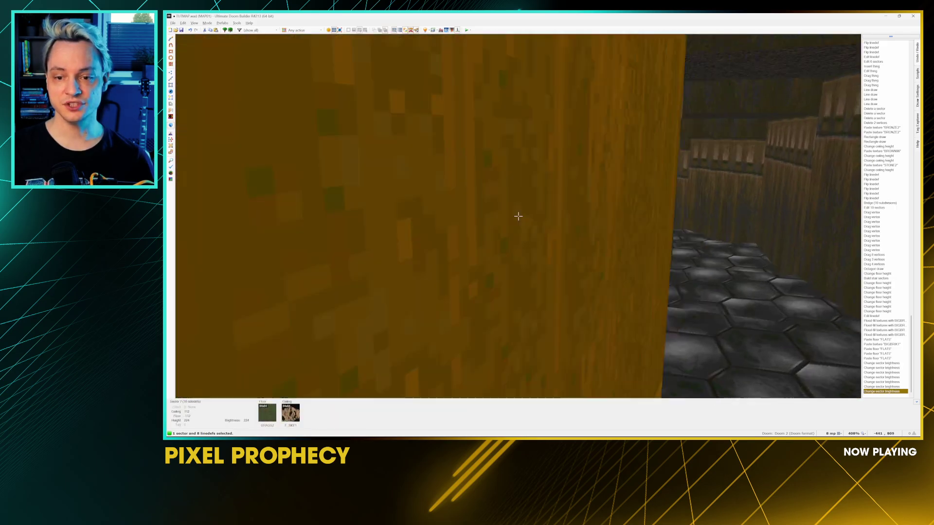
Step: Raise the brightness of the stair steps leading down to the grass courtyard, setting one to 240
key("w")
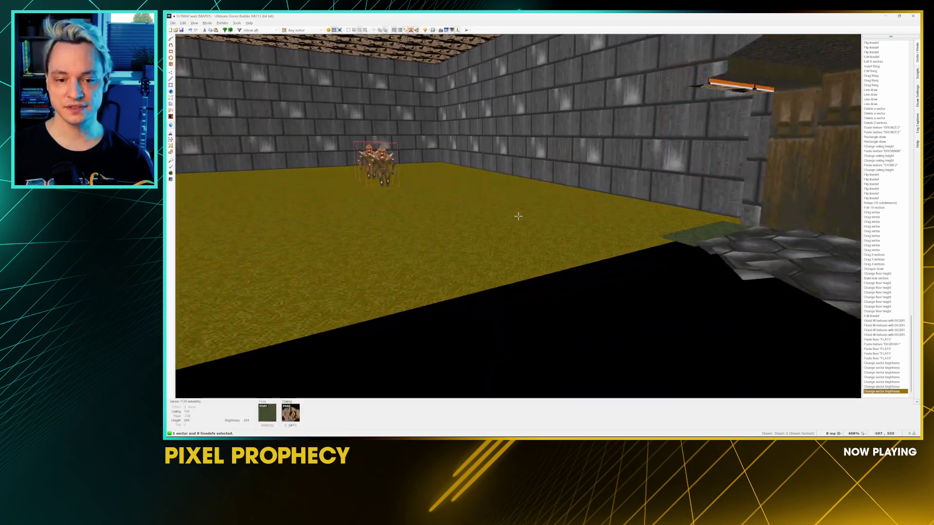
key("s")
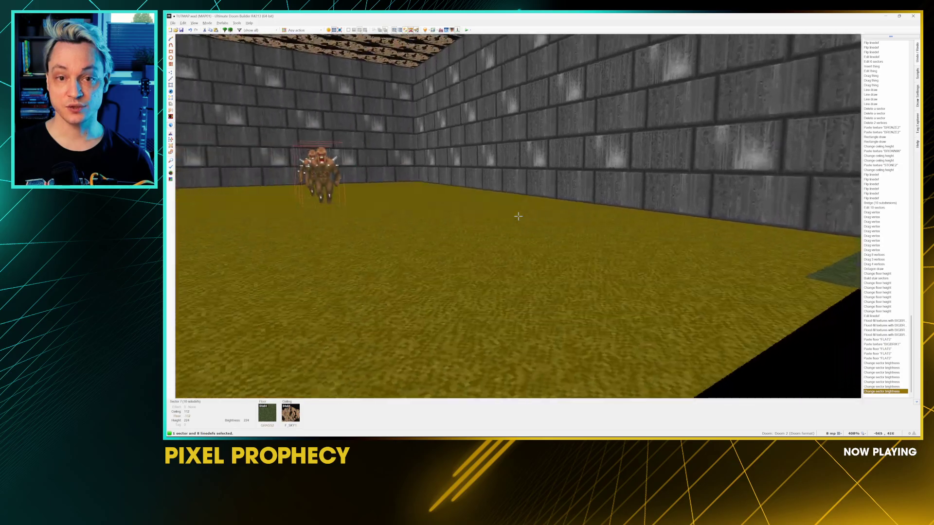
key("w")
key("s")
key("w")
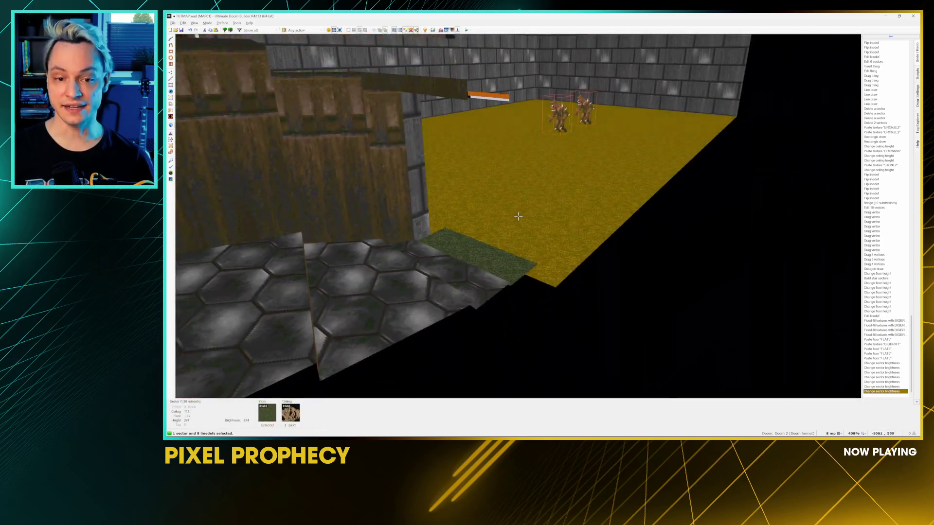
key("w")
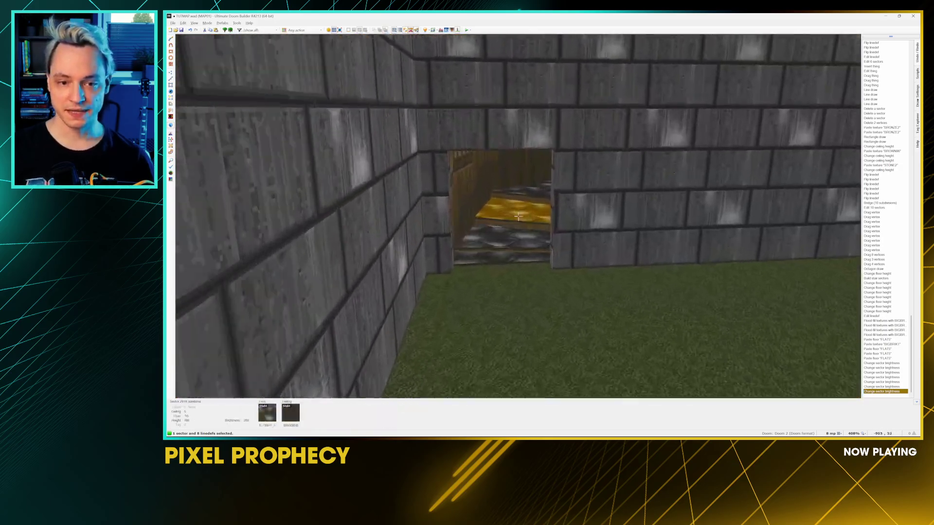
scroll(518, 216, "up", 3, "ctrl")
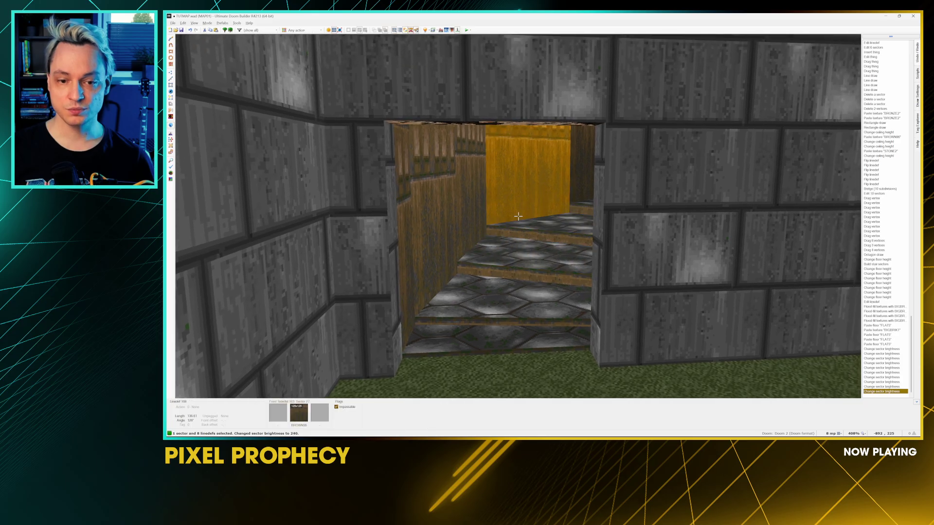
scroll(518, 216, "up", 2, "ctrl")
scroll(517, 217, "up", 1, "ctrl")
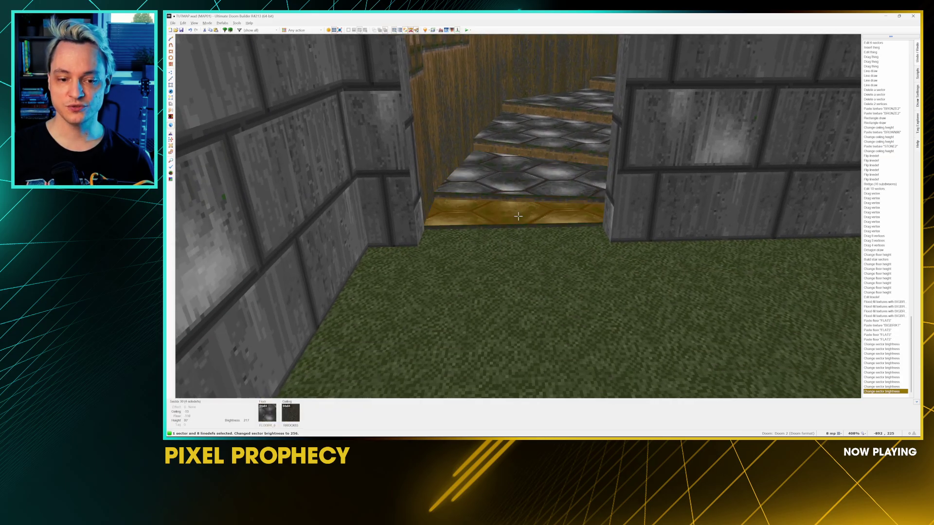
Step: Lower the brightness of the grass courtyard sector to 112
key("s")
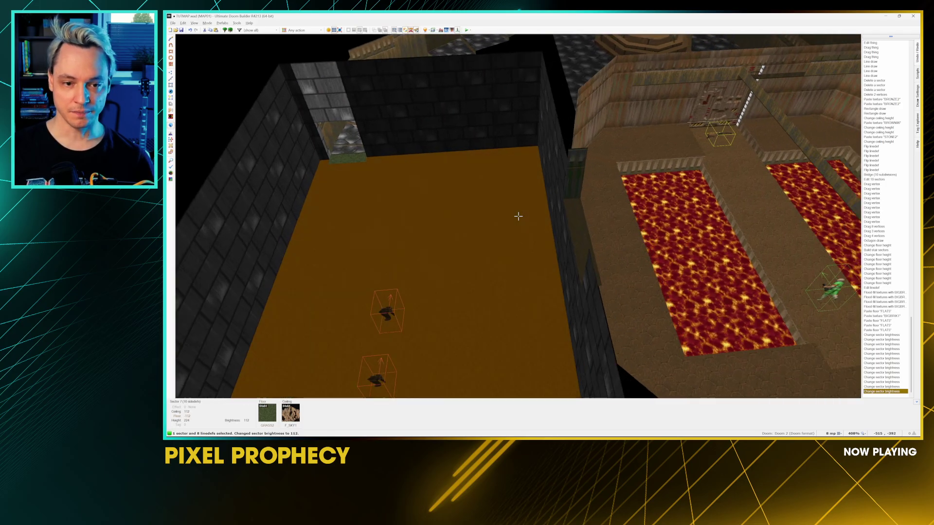
key("w")
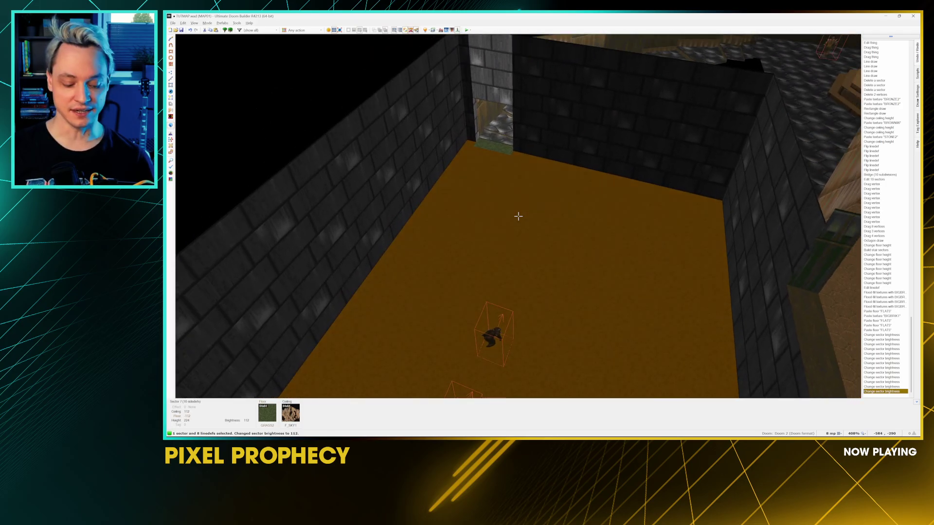
key("q")
Step: Draw a closed line shape from the doorway threshold's two inner corners diagonally past the courtyard's west wall to form a light wedge
mouse_move(553, 166)
middle_mouse_down()
mouse_move(507, 341)
mouse_move(511, 334)
middle_mouse_up()
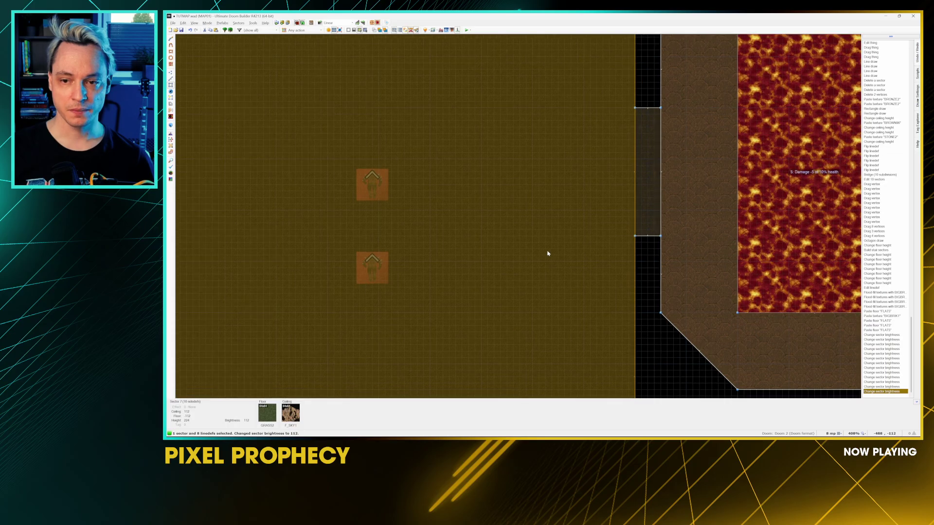
middle_click_drag(548, 253, 565, 385)
middle_click_drag(521, 247, 596, 345)
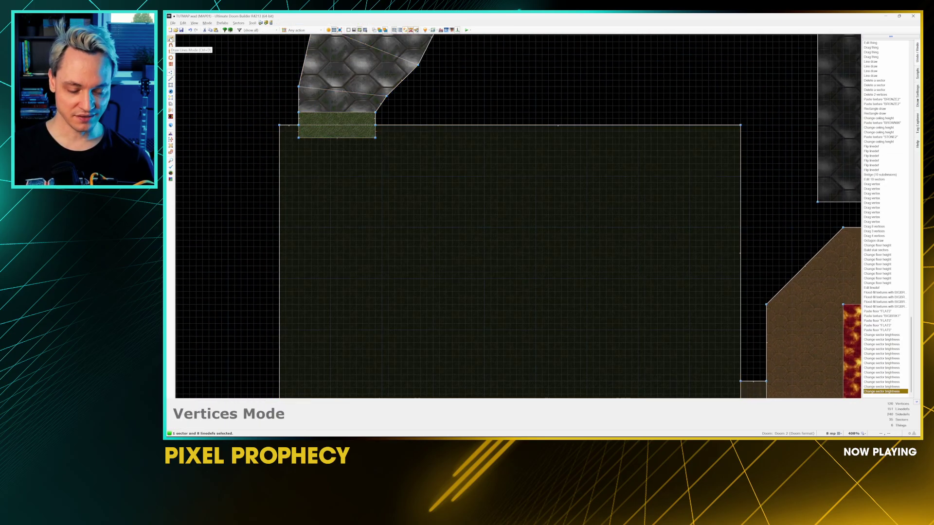
middle_click_drag(439, 258, 464, 238)
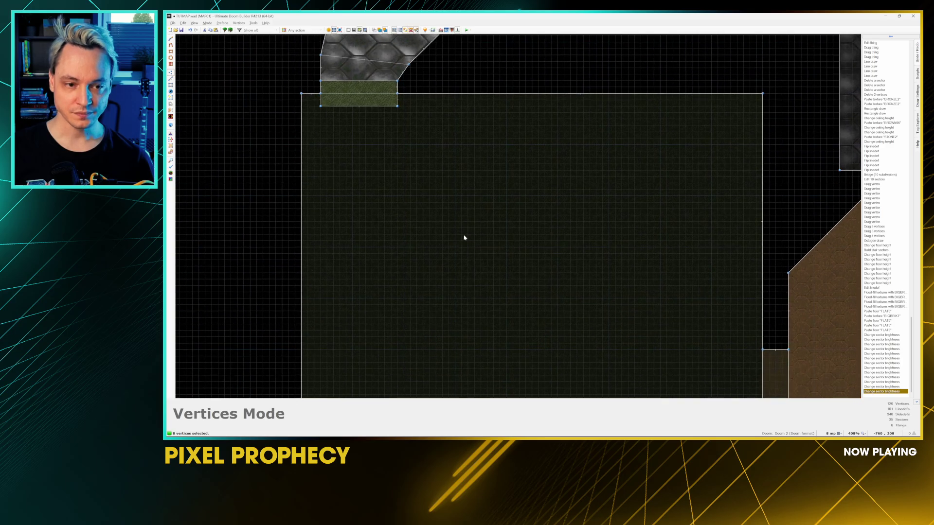
right_click(397, 110)
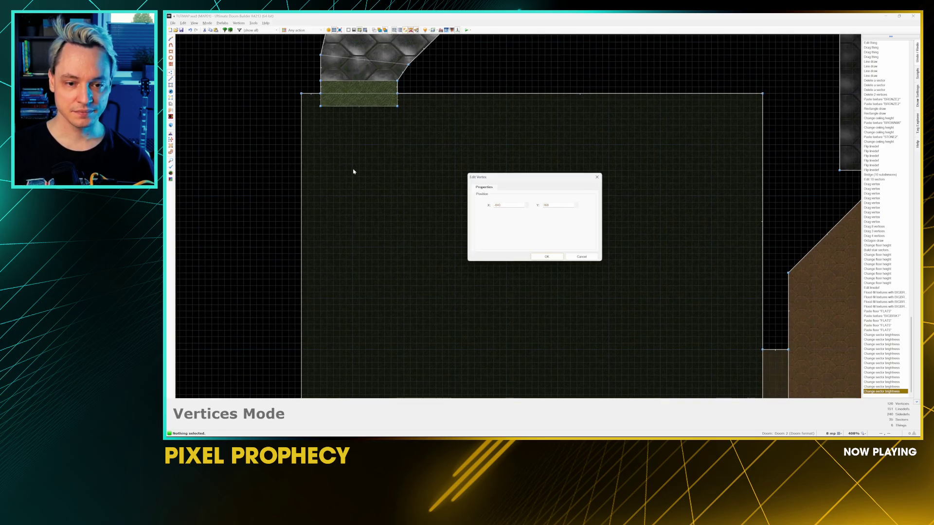
key("Escape")
right_click(283, 287)
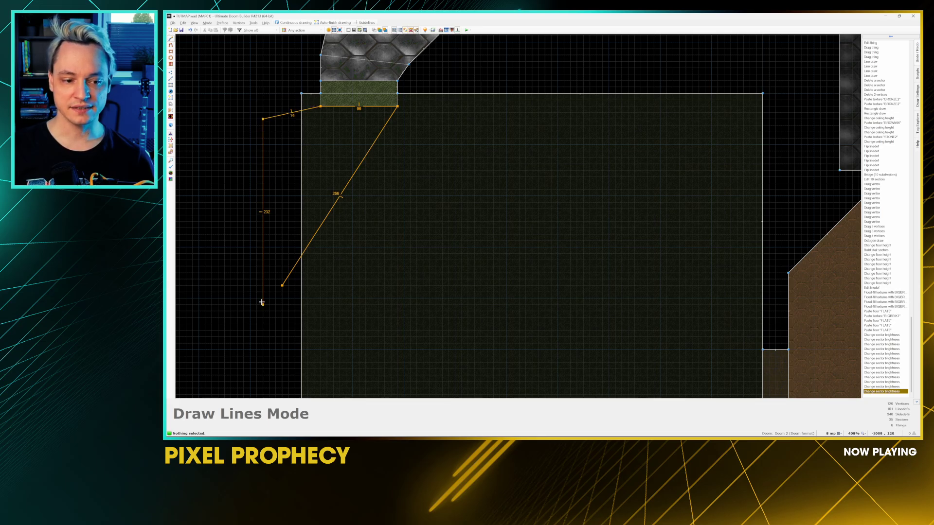
left_click(282, 285)
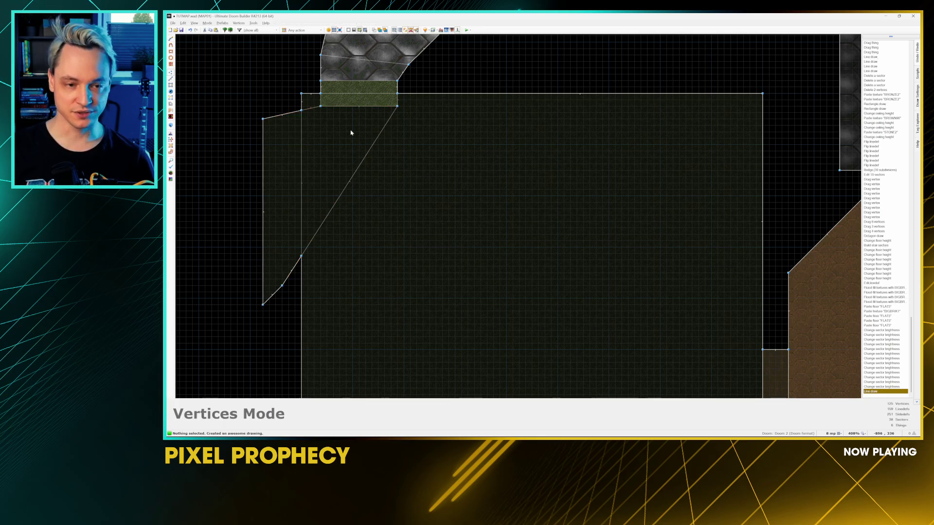
Step: Delete the part of the new wedge sector that extends outside the courtyard's west wall
middle_click_drag(361, 73, 409, 136)
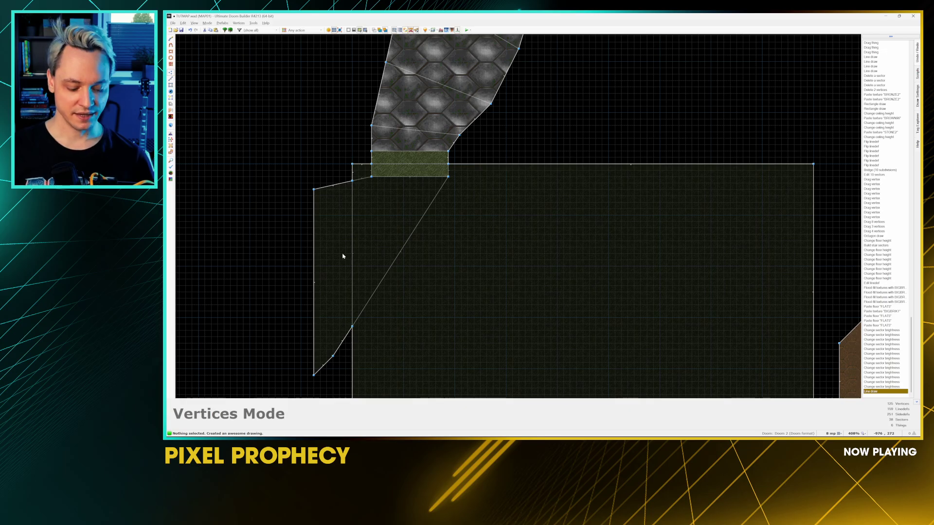
key("s")
key("Delete")
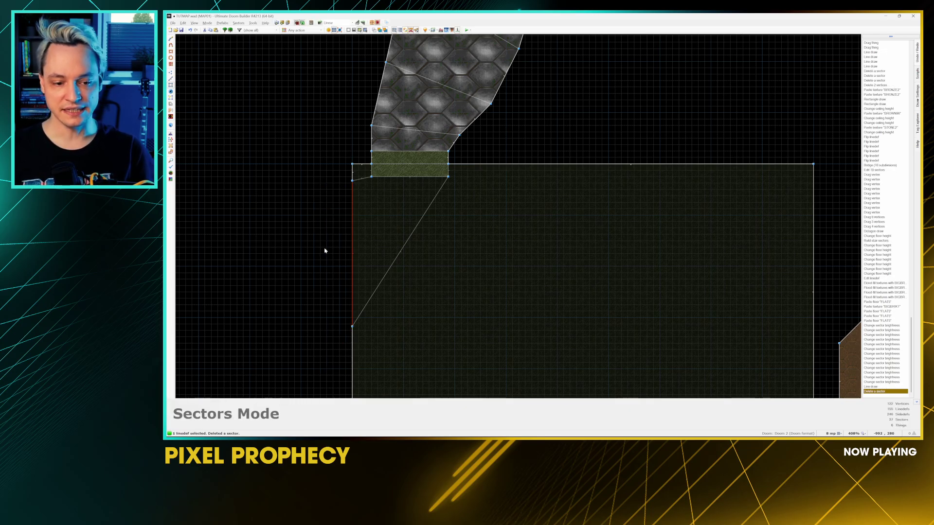
Step: Set the brightness of the triangular light wedge inside the courtyard doorway to 176 in the 3D view
key("q")
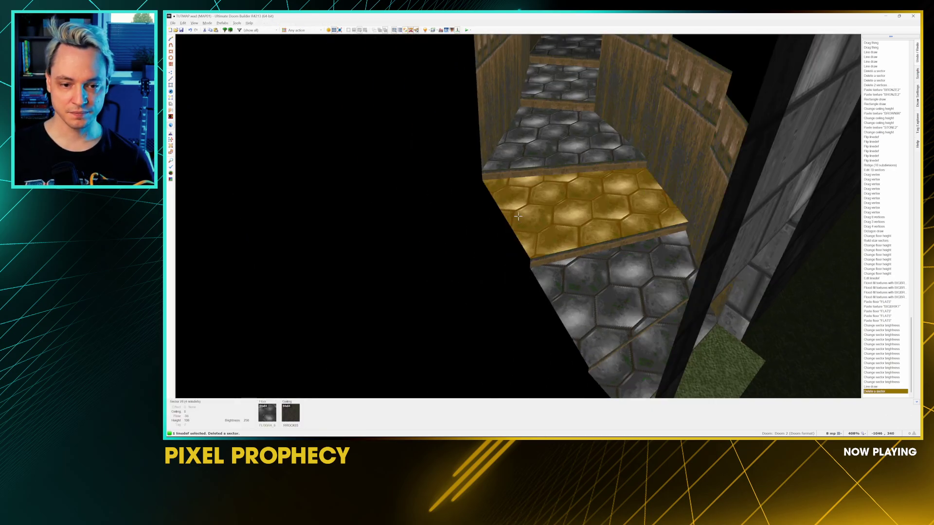
key("e")
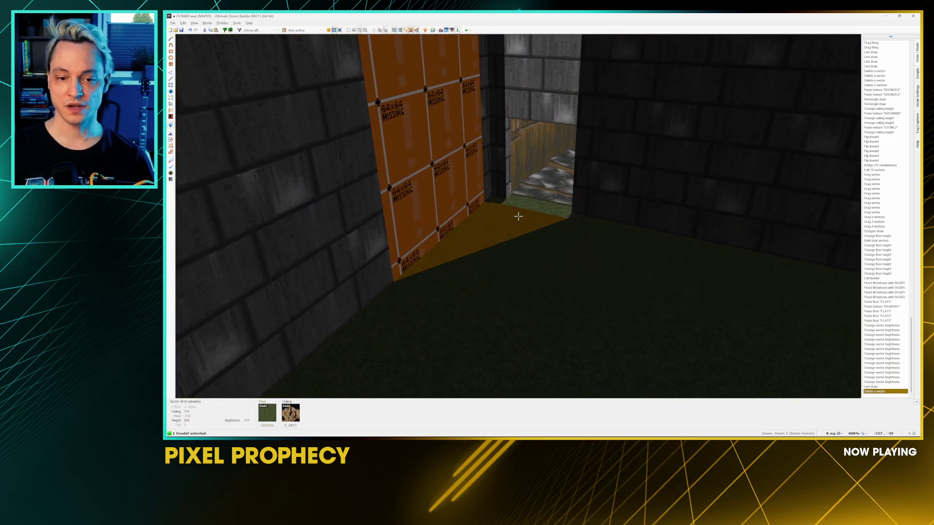
key("plus")
key("plus")
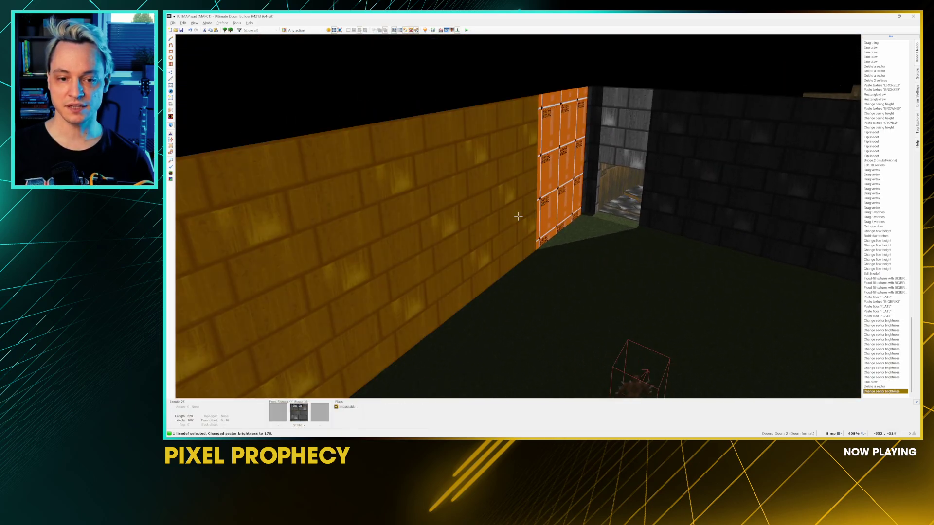
Step: Apply the neighbouring courtyard wall's STONE2 texture to the untextured wall section beside the light wedge
key("plus")
key("plus")
key("ctrl+v")
Step: Set the brightness of the small corner sector beside the courtyard doorway to 160
key("w")
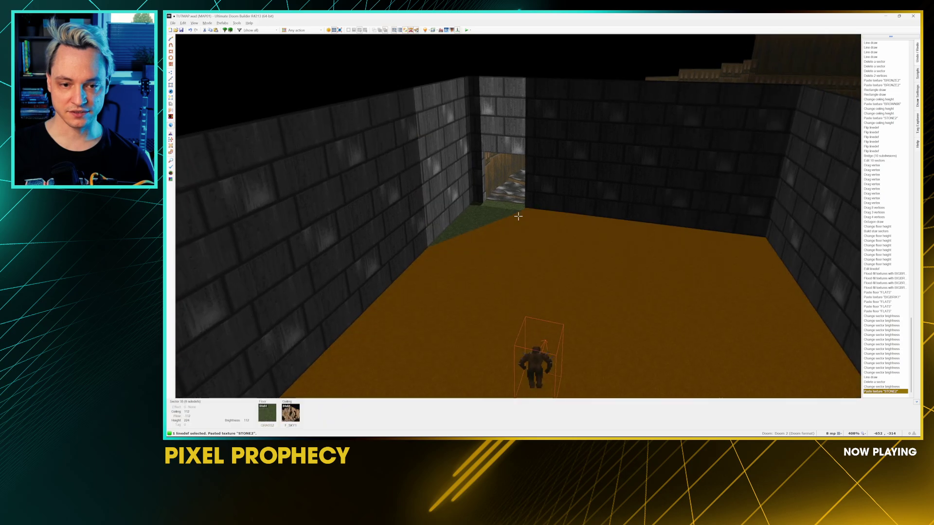
key("w")
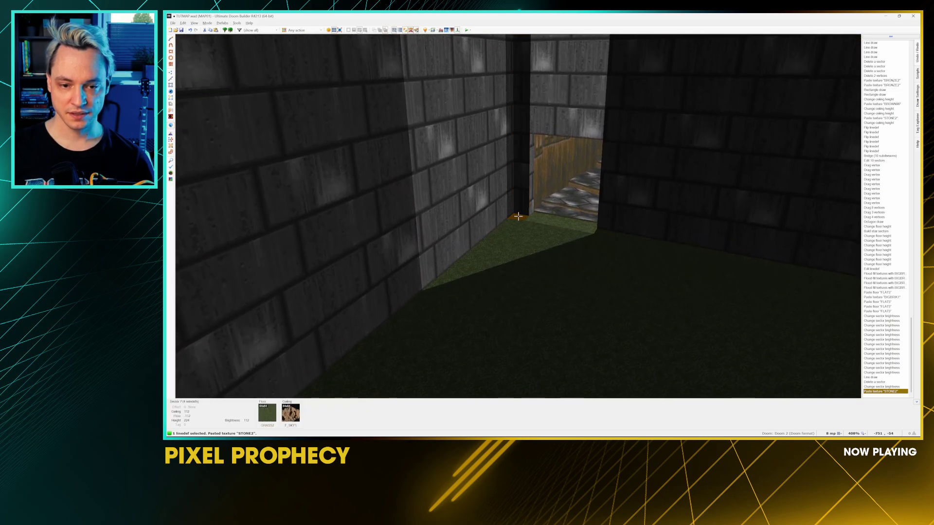
key("s")
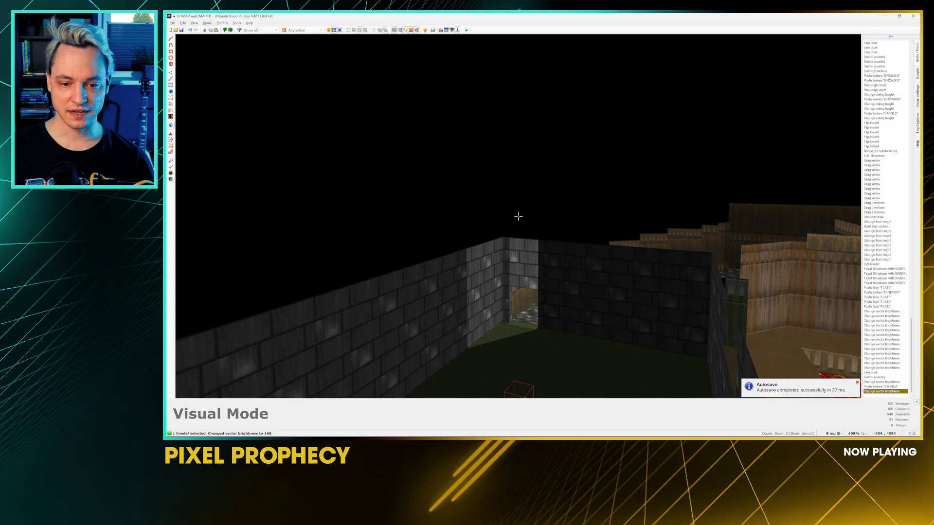
Step: Darken the steps in the curved stairway, using brightness 224, and lower the floor of one step
key("w")
key("w")
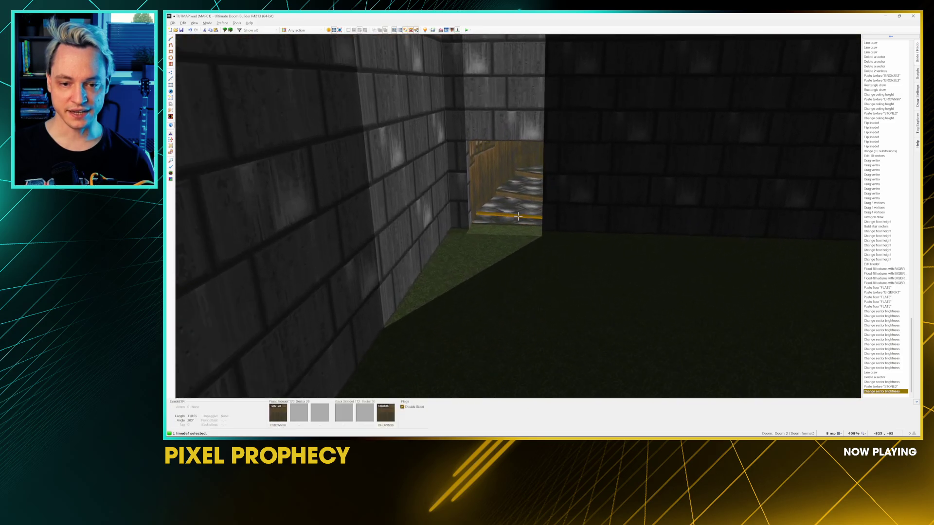
key("w")
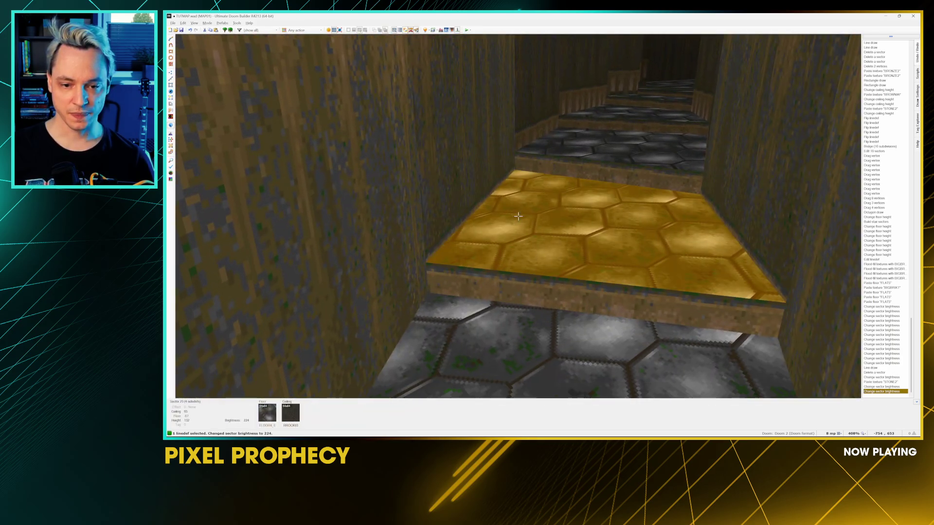
scroll(518, 217, "down", 1, "ctrl")
scroll(518, 217, "down", 1)
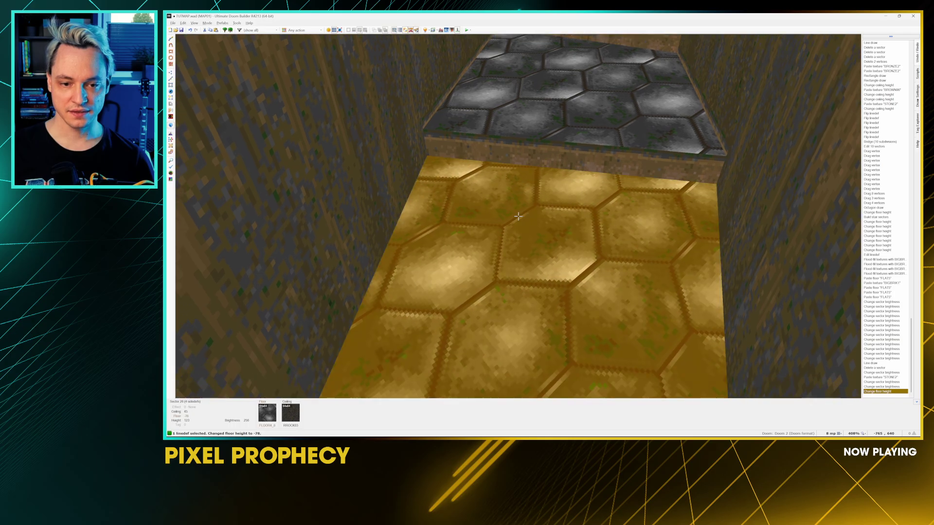
scroll(518, 216, "down", 2, "ctrl")
key("w")
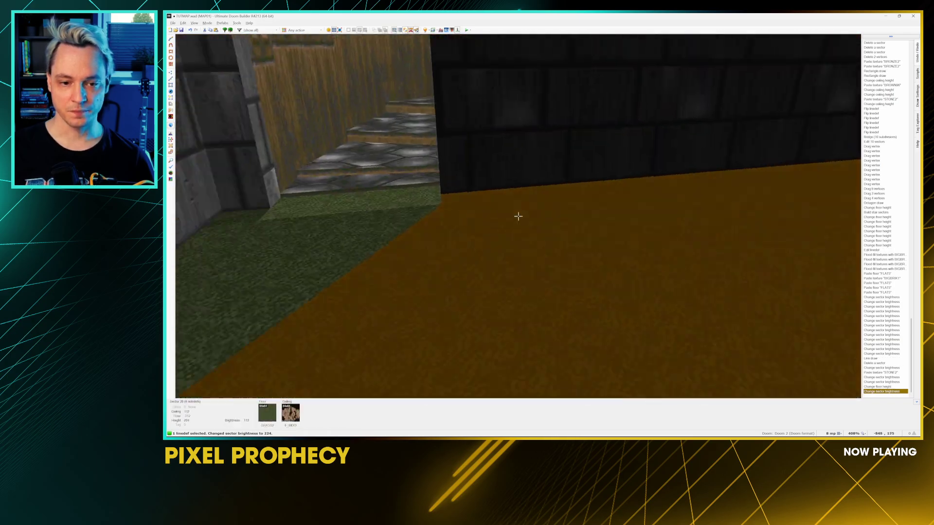
Step: Review the courtyard lighting from above and return to the 2D map of all sectors
key("s")
key("s")
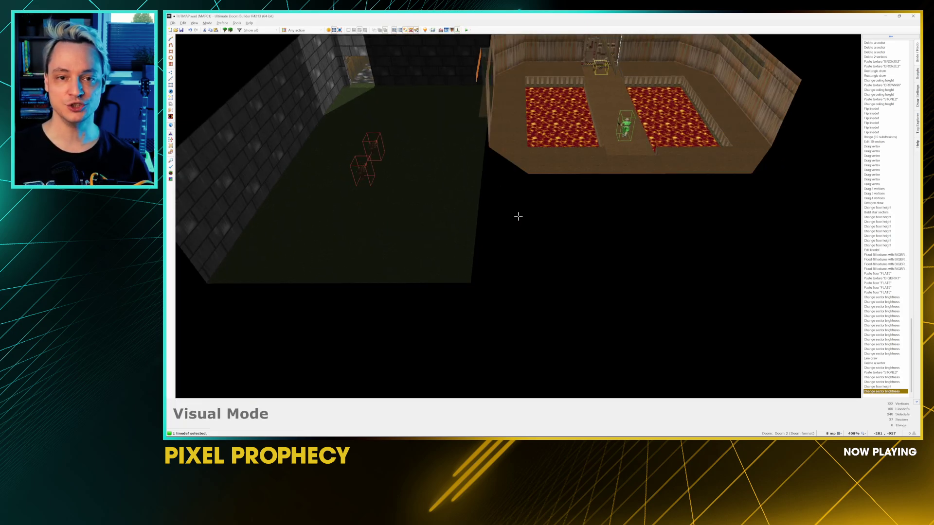
key("q")
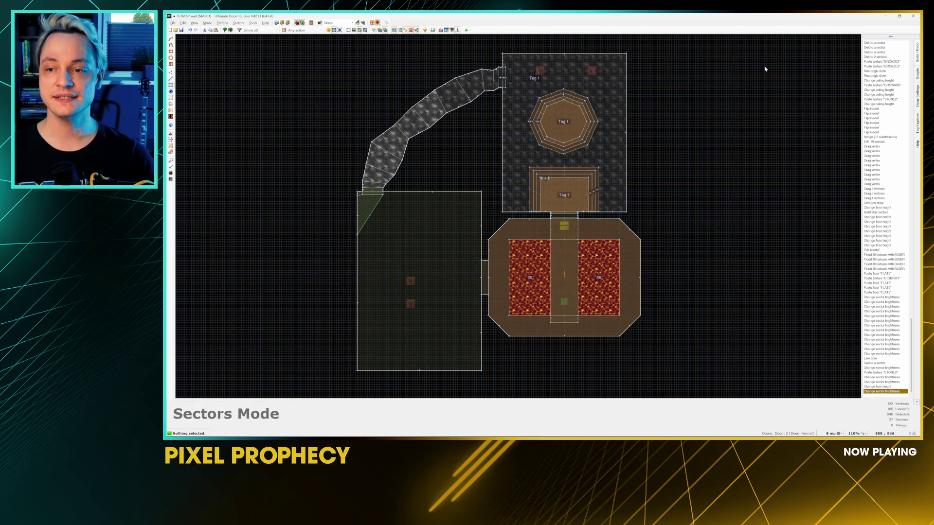
Step: Switch to the desktop, open the SLADE folder to view its files, and return to the map editor
left_click(888, 16)
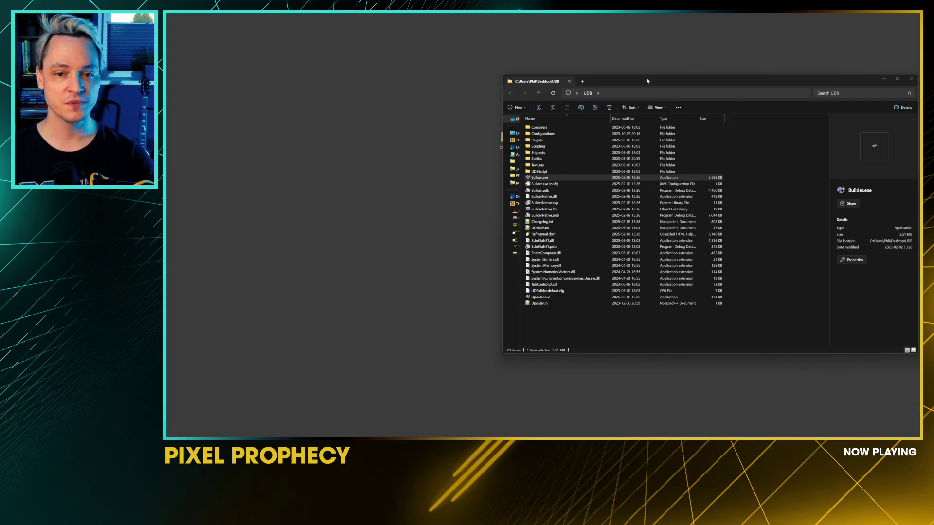
left_click_drag(586, 82, 494, 241)
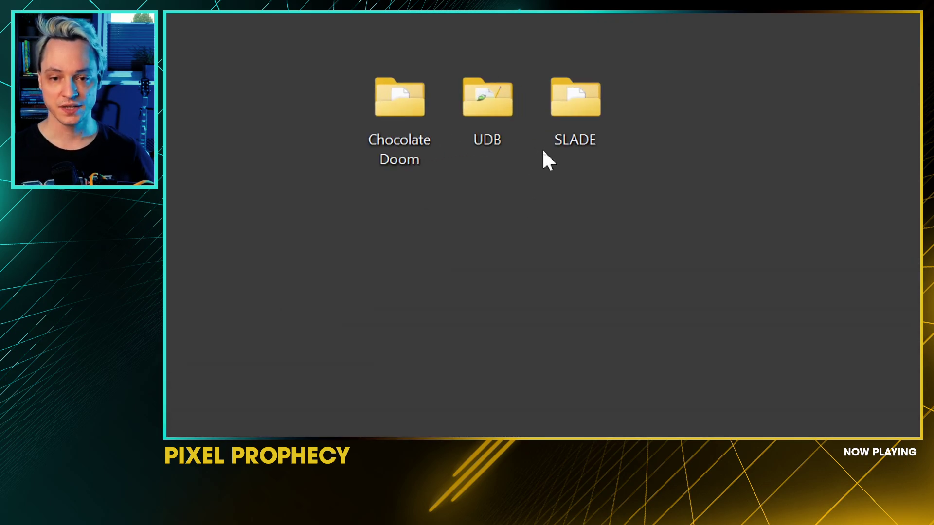
left_click(819, 239)
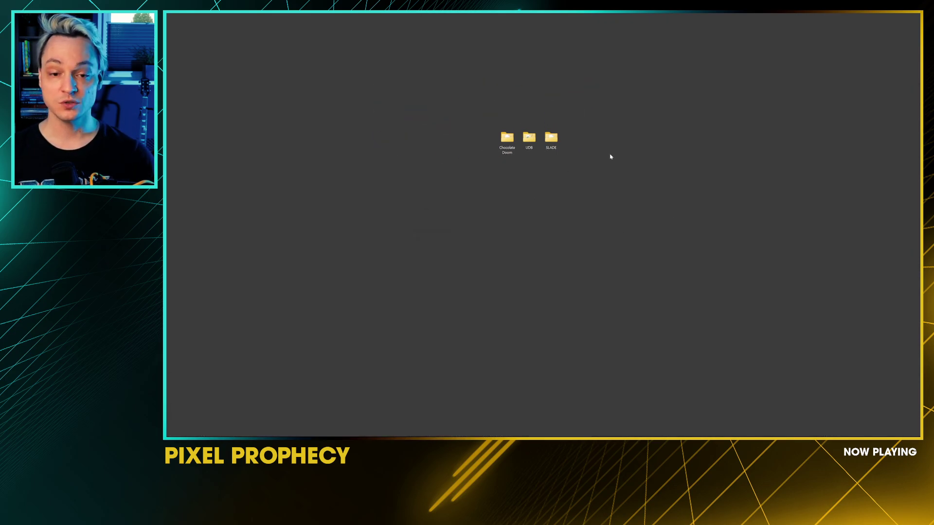
double_click(553, 137)
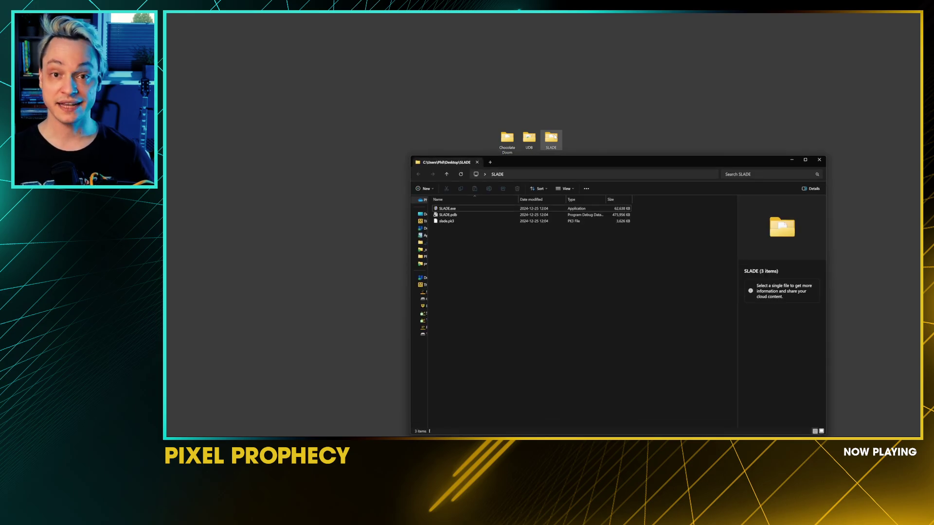
key("alt+Tab")
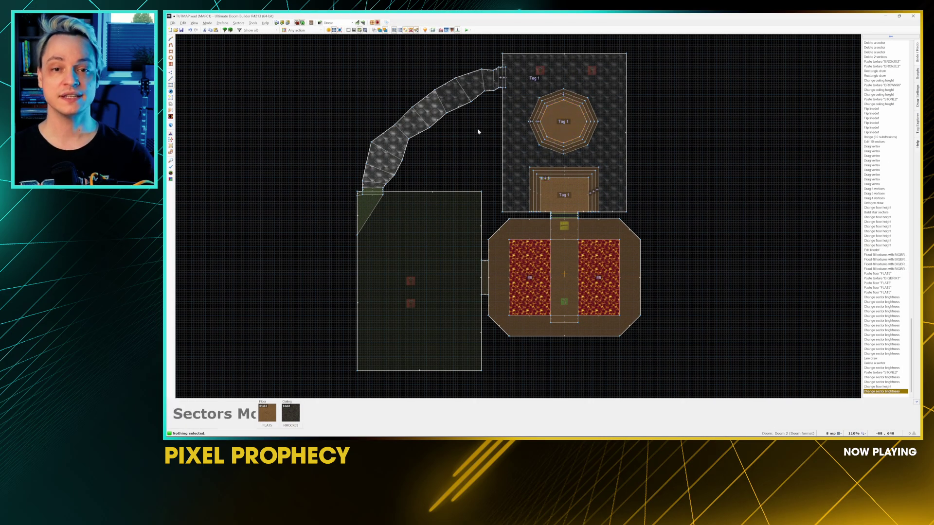
Step: Save the map and save a separate copy of it as TUTMAP02.wad in the Chocolate Doom folder
left_click(182, 30)
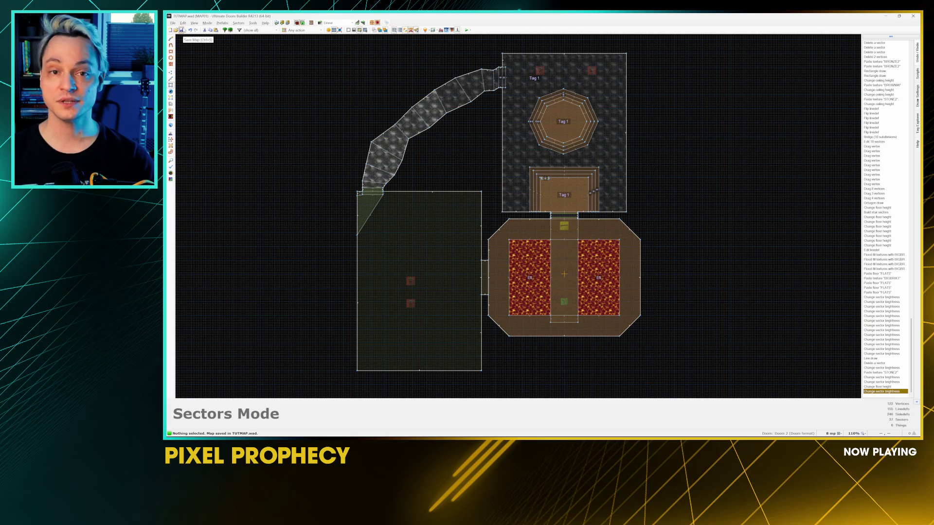
left_click(173, 23)
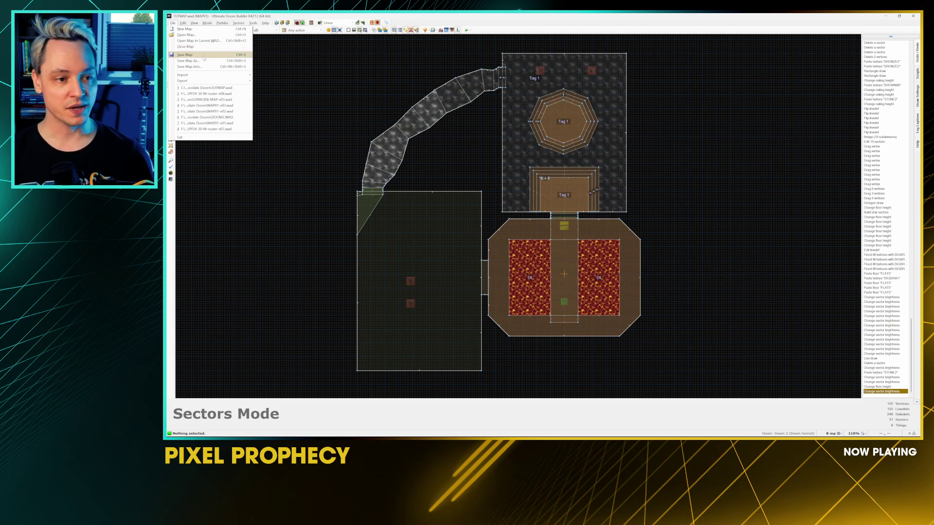
left_click(195, 61)
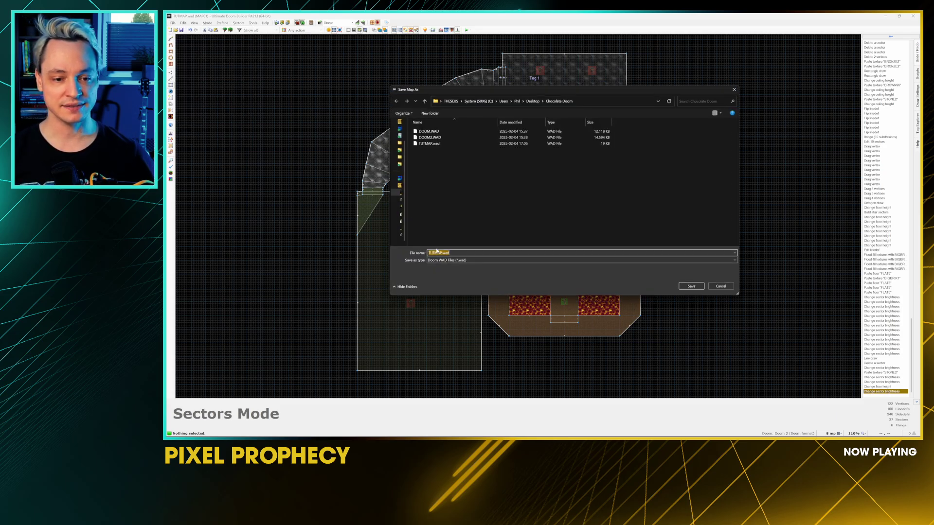
left_click(440, 252)
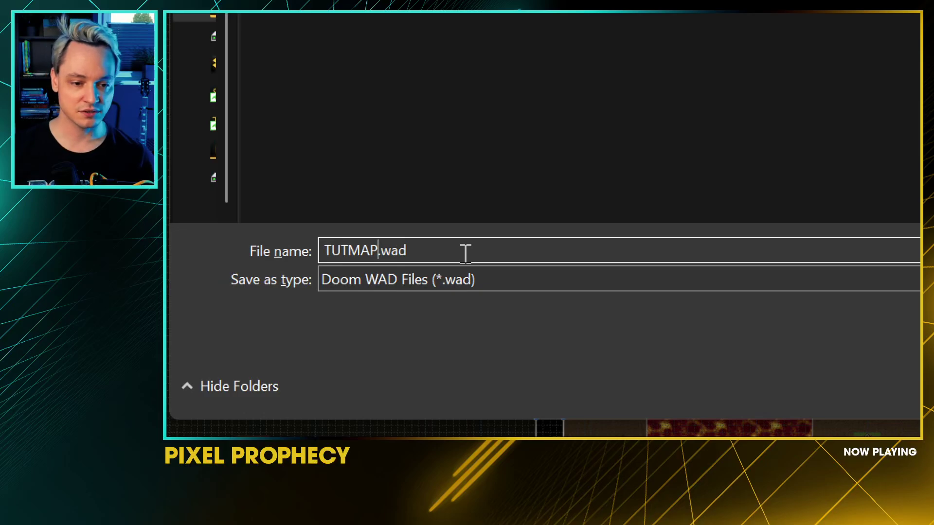
type("02")
key("Return")
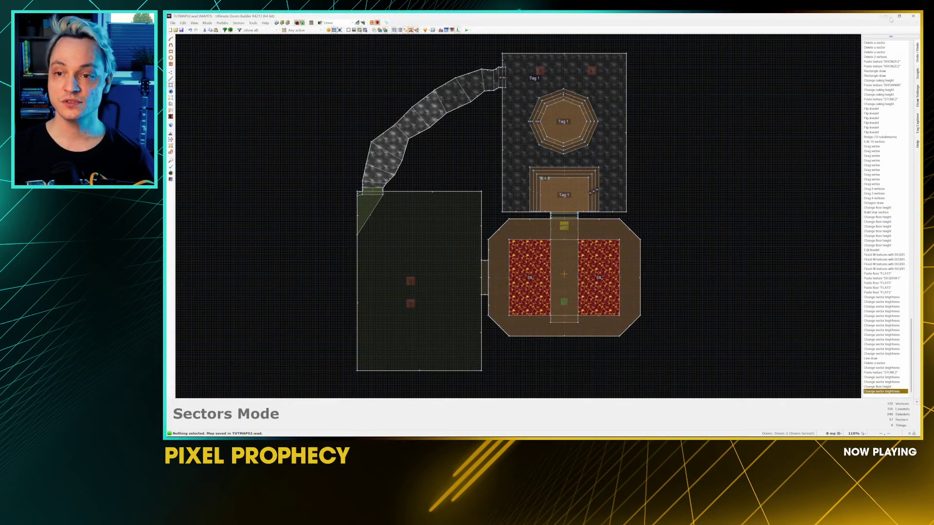
Step: Switch to the SLADE folder on the desktop, launch SLADE.exe and reposition its window
left_click(889, 18)
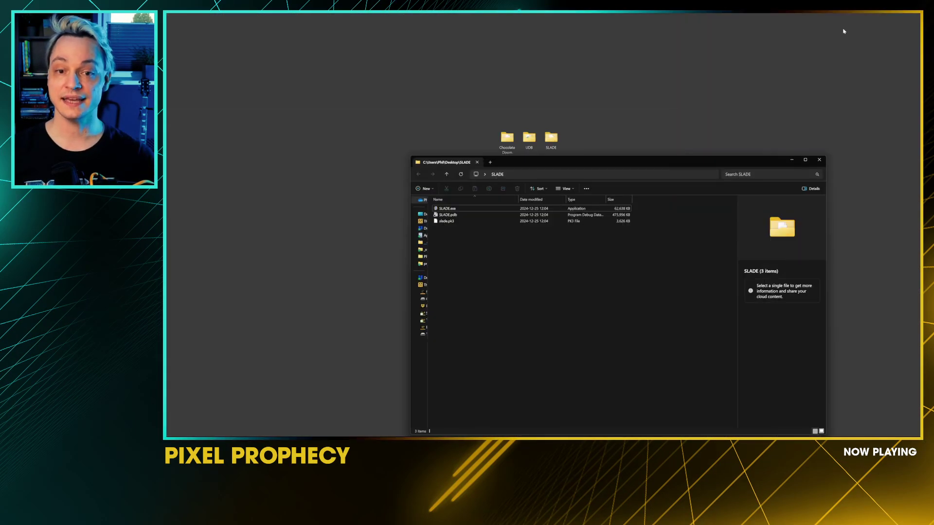
double_click(446, 208)
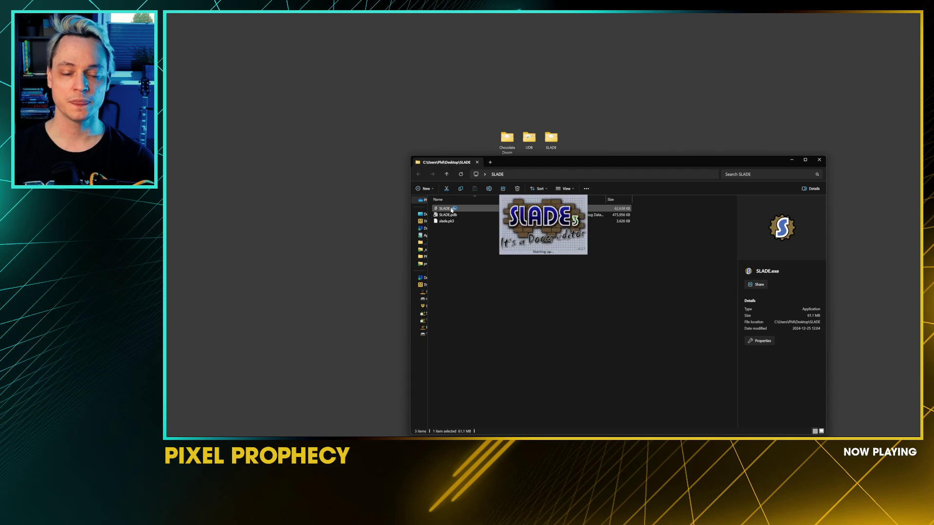
left_click_drag(464, 22, 559, 65)
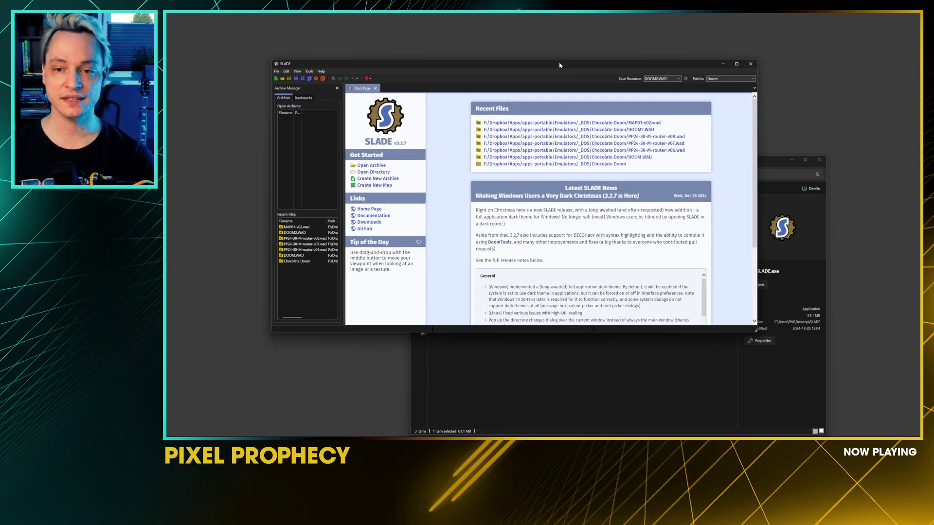
double_click(560, 66)
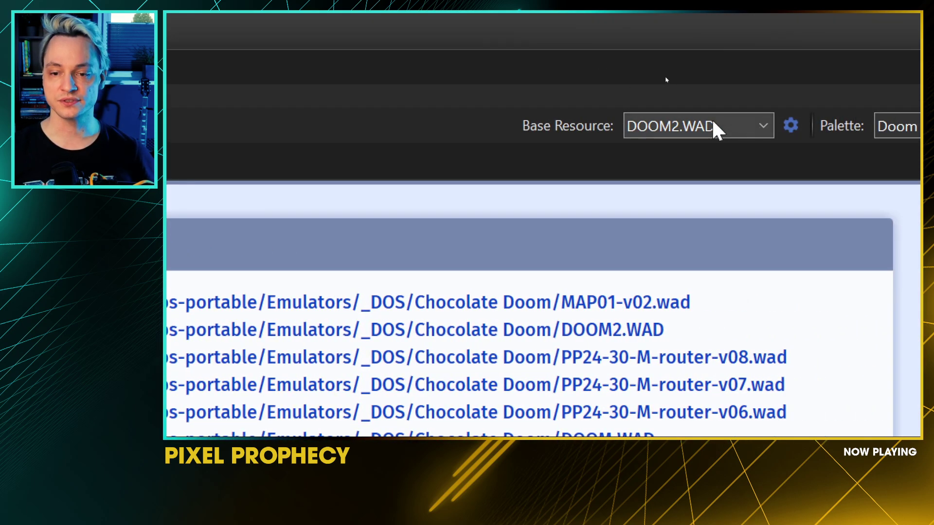
Step: Add DOOM.WAD and DOOM2.WAD from the Chocolate Doom folder as base resource archives and make DOOM2.WAD the active one
left_click(639, 134)
left_click(649, 187)
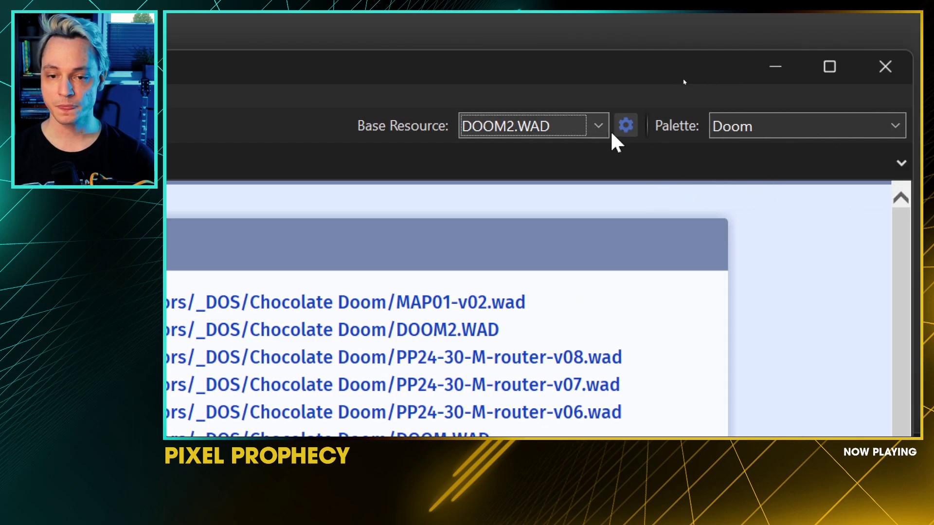
left_click(618, 126)
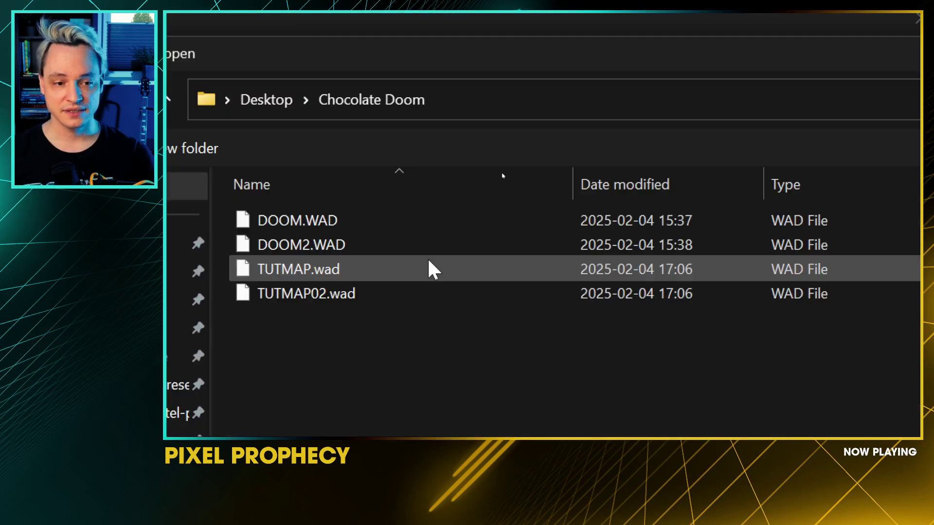
left_click(397, 239, "shift")
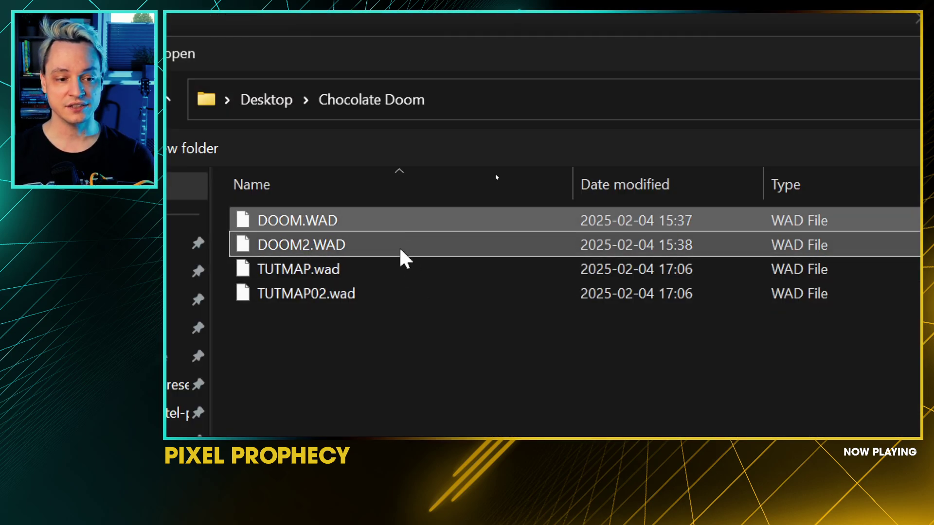
key("Return")
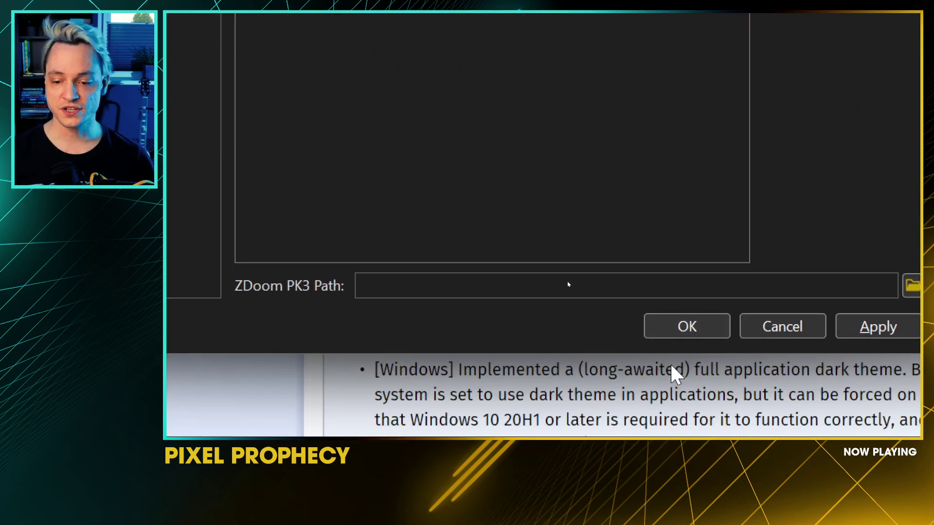
left_click(697, 333)
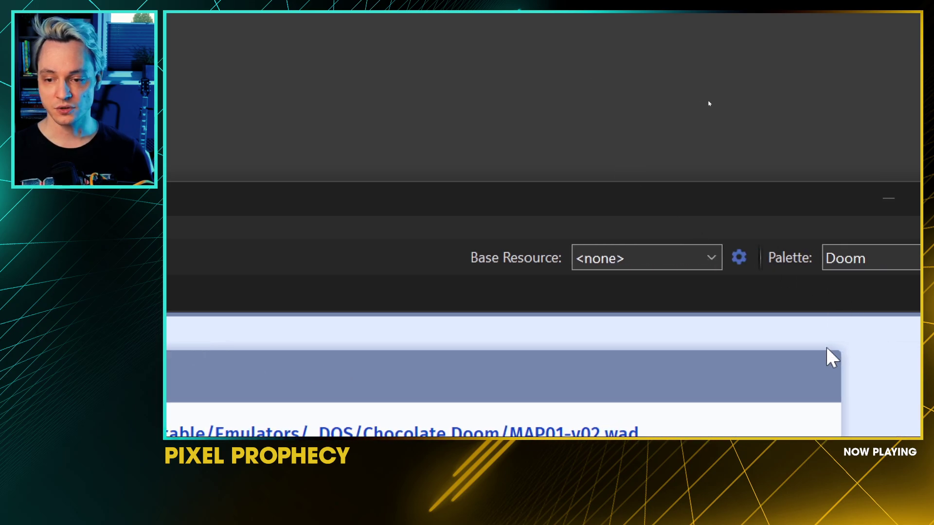
left_click(602, 265)
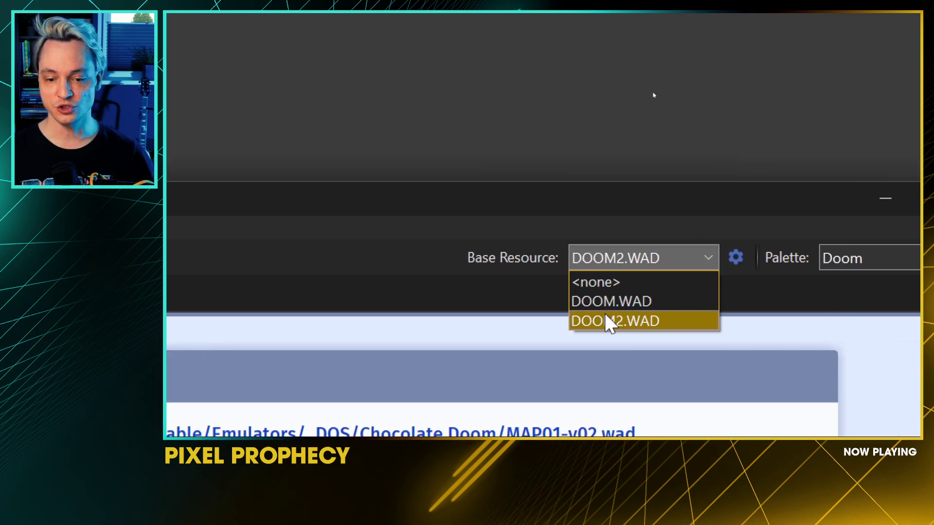
left_click(605, 319)
Step: Open the DOOM2.WAD archive from the Chocolate Doom folder and maximize the window
left_click(286, 80)
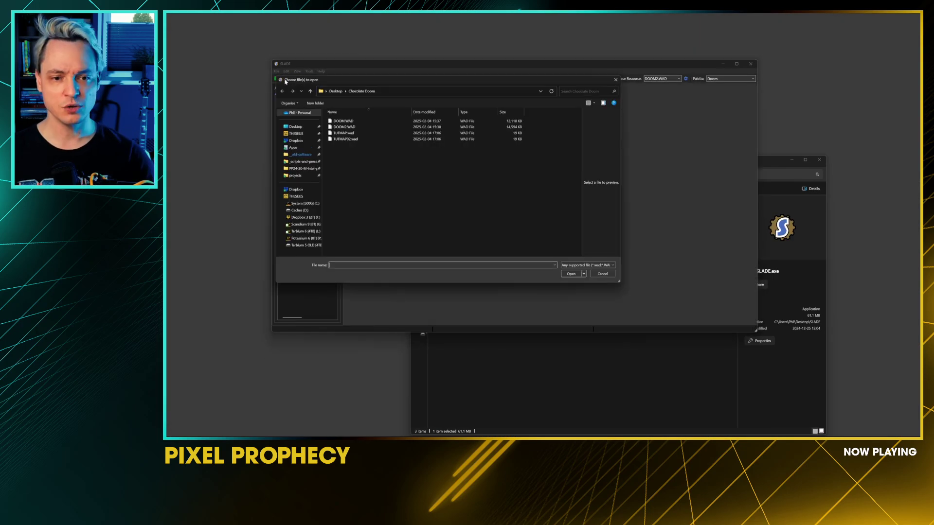
left_click(353, 127)
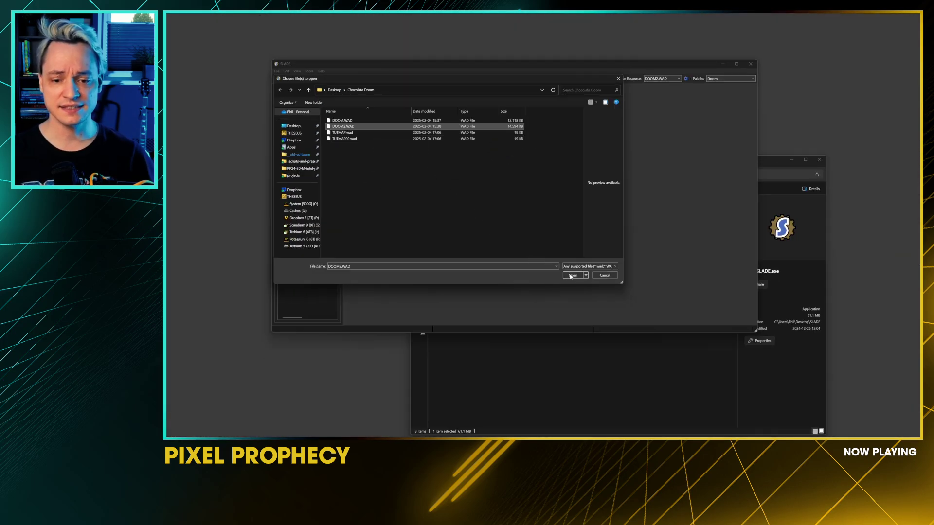
left_click(571, 274)
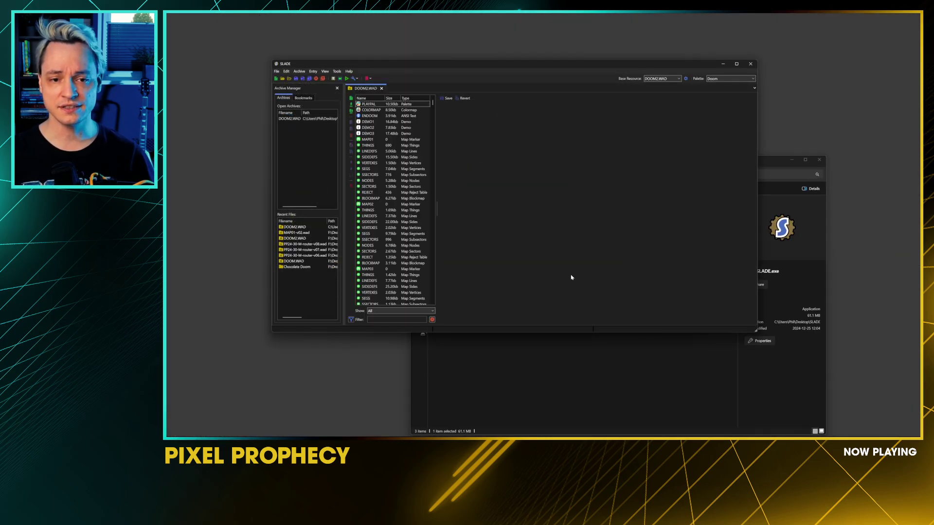
left_click(736, 64)
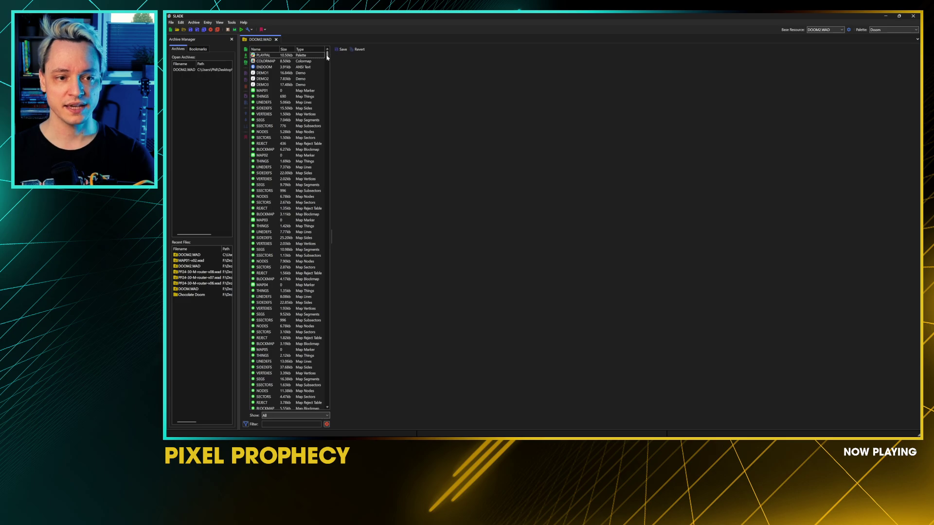
Step: Examine the PLAYPAL palette, the COLORMAP and the ENDOOM text screen in the DOOM2.WAD archive
mouse_move(327, 57)
left_mouse_down()
mouse_move(325, 263)
mouse_move(346, 411)
mouse_move(350, 59)
mouse_move(341, 54)
left_mouse_up()
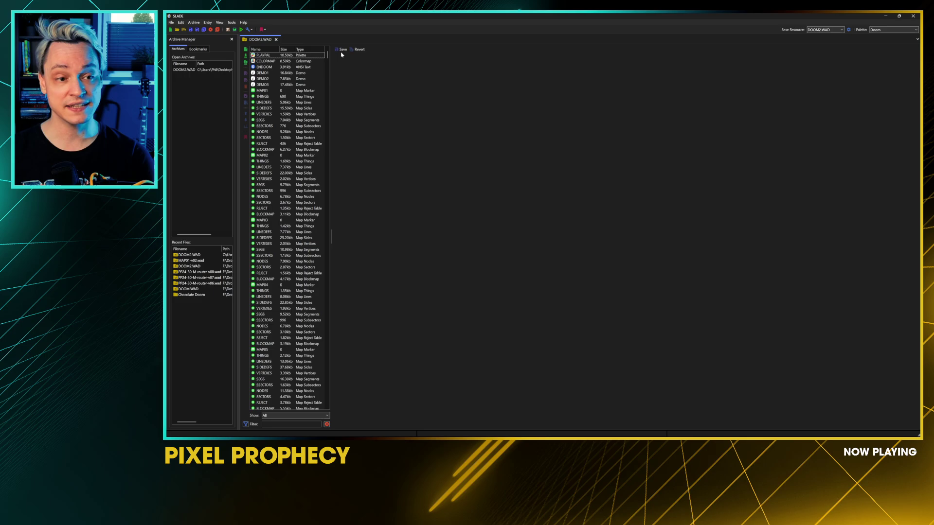
left_click(306, 55)
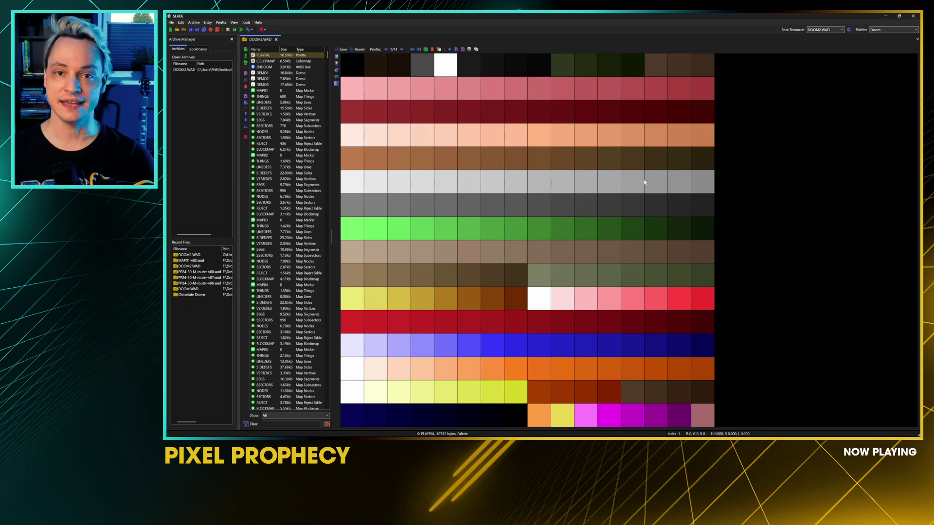
key("Down")
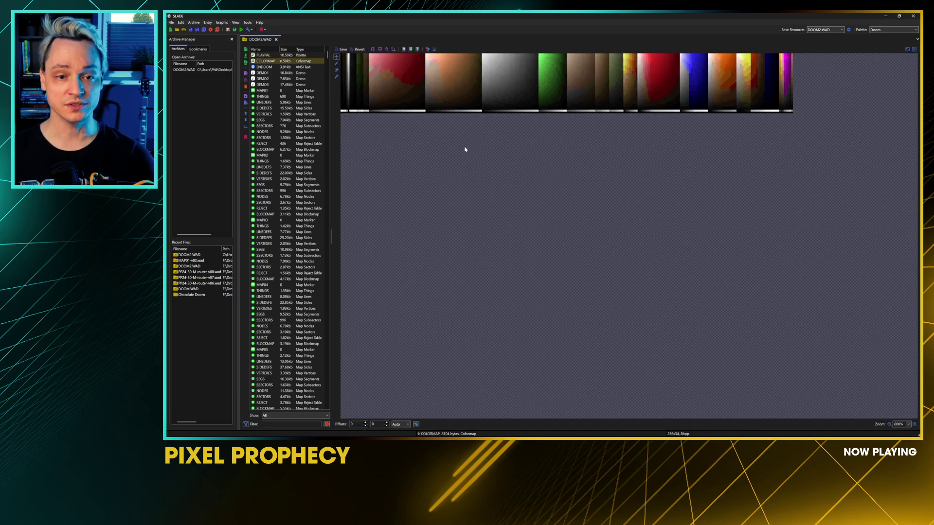
key("Down")
key("Down")
key("Up")
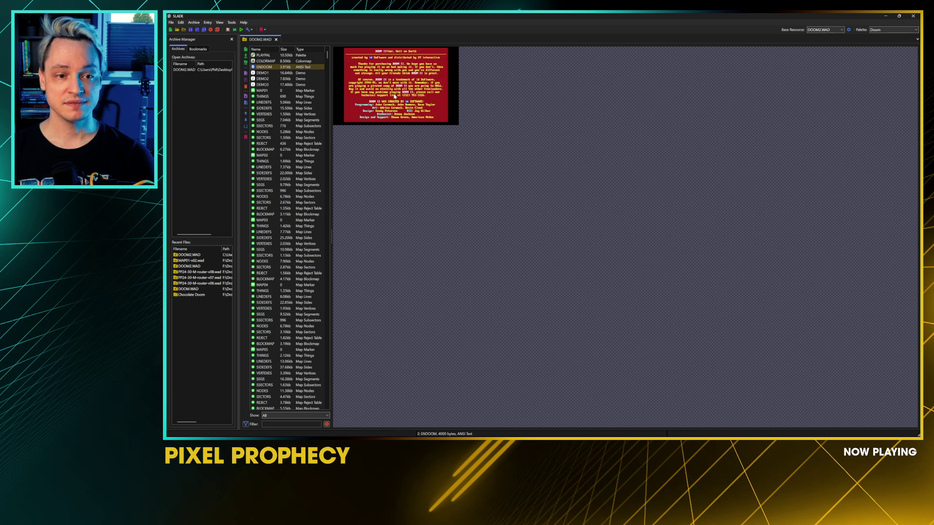
Step: Browse the entries after ENDOOM, from the demos and the MAP01 and MAP02 data to the MAP03 layout preview
key("Down")
key("Down")
key("Down")
key("Down")
key("Down")
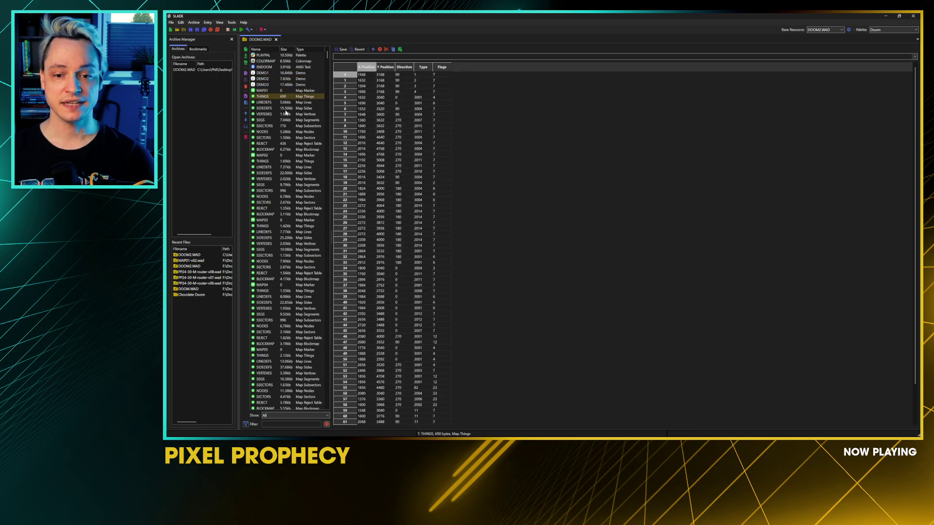
key("Down")
key("Down")
key("Down")
key("Down")
key("Down")
key("Down")
key("Down")
key("Down")
key("Down")
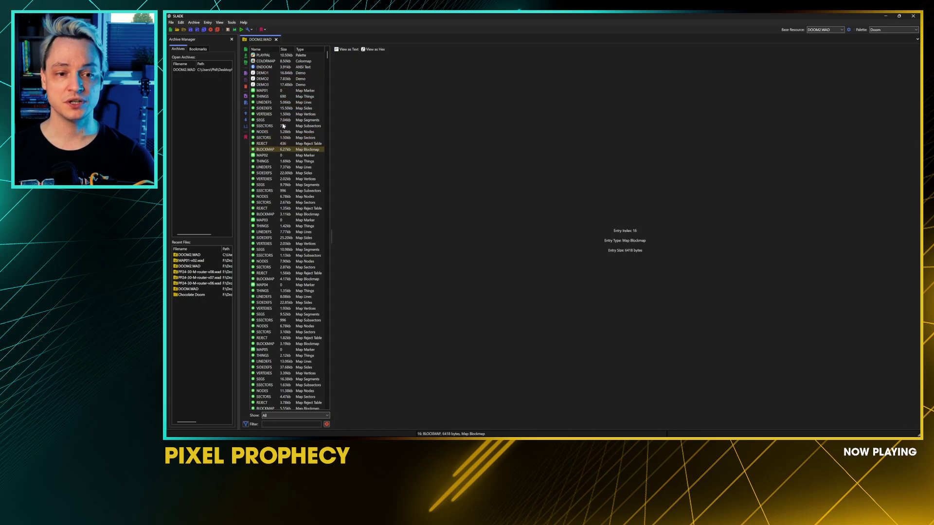
key("Down")
key("Down")
key("Down")
key("Down")
key("Down")
key("Down")
key("Down")
key("Down")
key("Down")
key("Down")
key("Down")
key("Down")
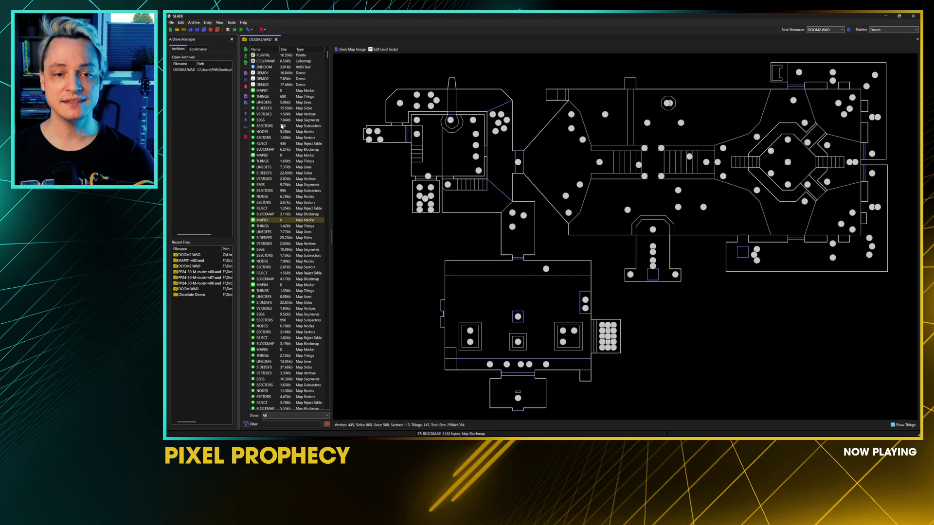
Step: Continue through the map data entries from MAP03 to the MAP15 nodes table
key("Down")
key("Down")
key("Down")
key("Down")
key("Down")
key("Down")
key("Down")
key("Down")
key("Down")
key("Down")
key("Down")
key("Down")
key("Down")
key("Down")
key("Down")
key("Down")
key("Down")
key("Down")
key("Down")
key("Down")
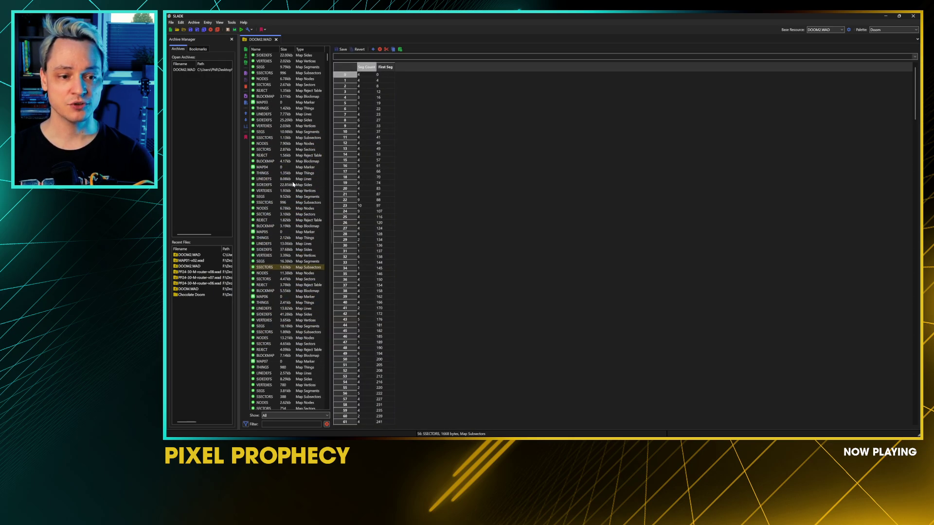
key("Down")
key("Down")
key("Down")
key("Down")
key("Down")
key("Down")
key("Down")
key("Down")
key("Down")
key("Down")
key("Down")
key("Down")
key("Down")
key("Down")
key("Down")
key("Down")
key("Down")
key("Down")
key("Down")
key("Down")
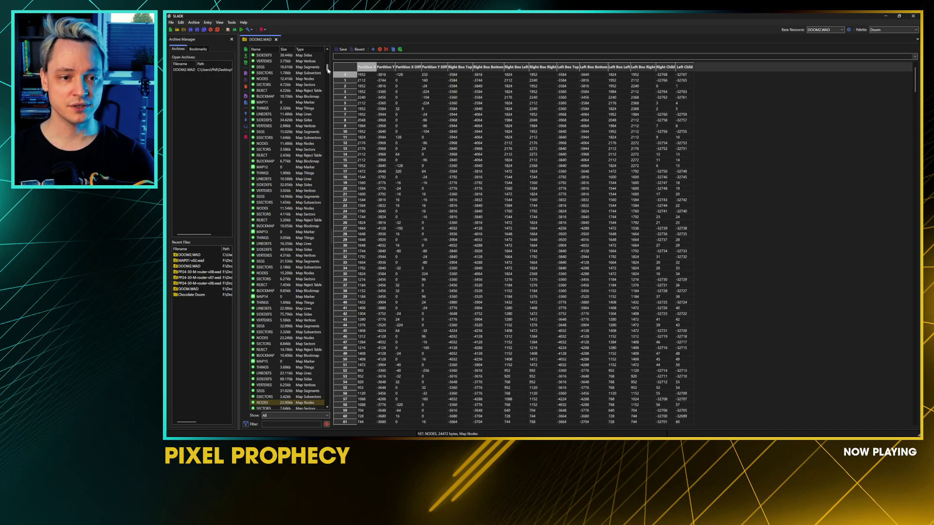
Step: Move past the map data to the sound entries and examine the DSKEENDT sound
key("Down")
key("Down")
key("Down")
key("Down")
key("Down")
key("Down")
key("Down")
key("Down")
key("Down")
key("Down")
key("Down")
key("Down")
key("Down")
key("Down")
key("Down")
key("Down")
key("Down")
key("Down")
key("Down")
key("Down")
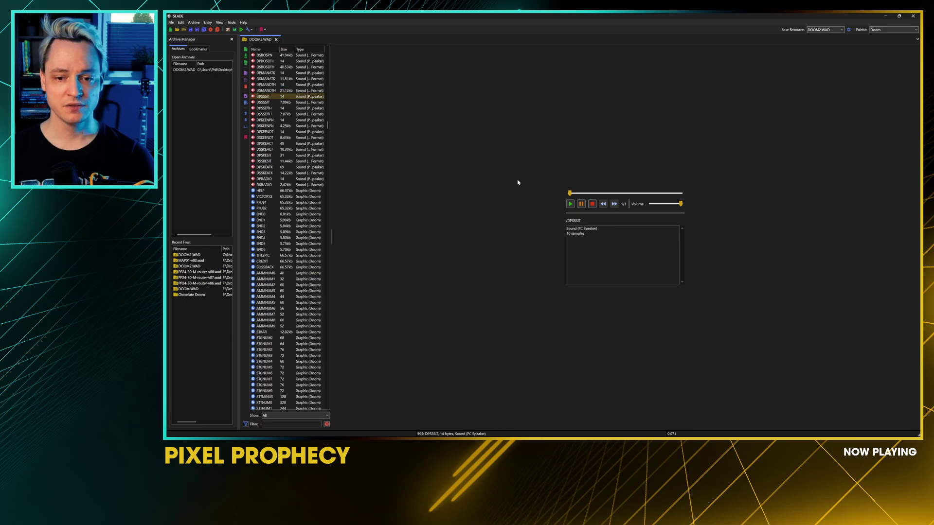
left_click(261, 138)
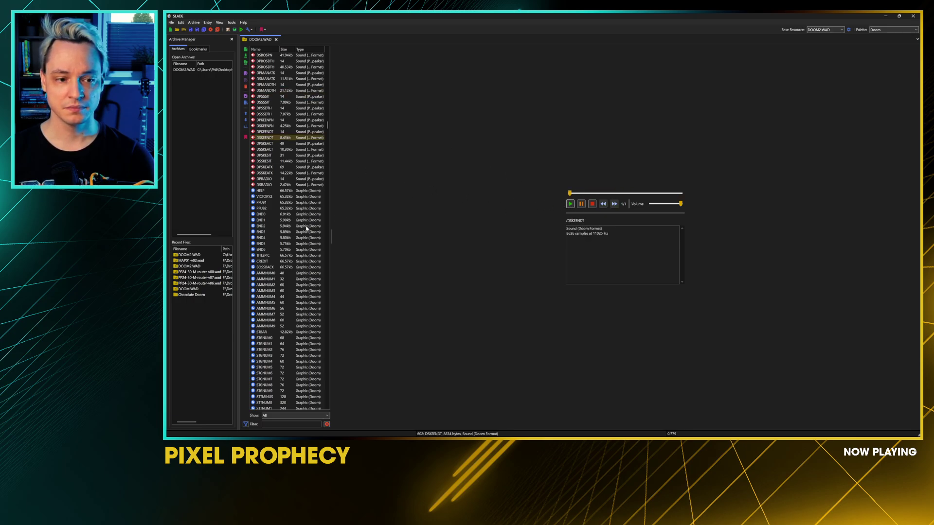
Step: Browse the entries from the remaining sounds to the END0 graphic
key("Down")
key("Down")
key("Down")
key("Down")
key("Down")
key("Down")
key("Down")
key("Down")
key("Down")
key("Down")
key("Down")
key("Down")
key("Down")
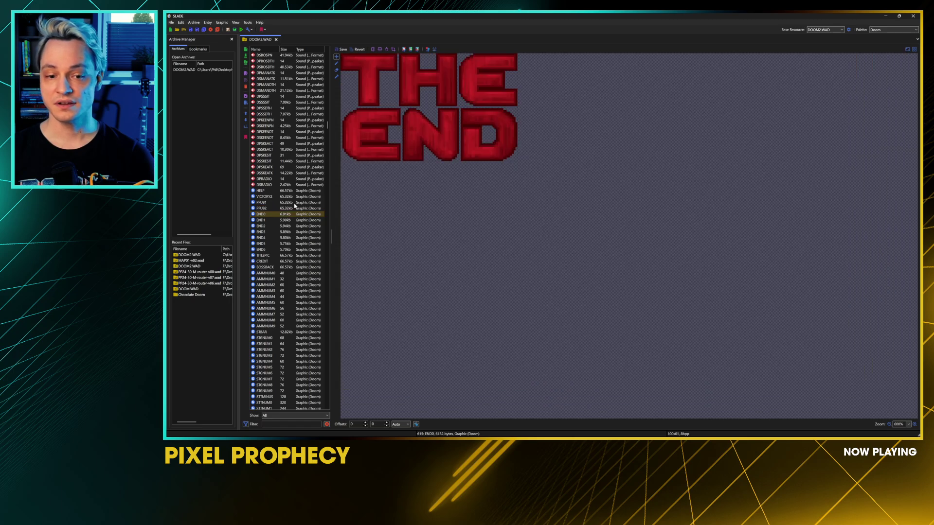
Step: Compare the THE END animation frames by stepping back and forth between them, and select the DSRADIO sound
key("Up")
key("Down")
key("Down")
key("Down")
key("Down")
key("Down")
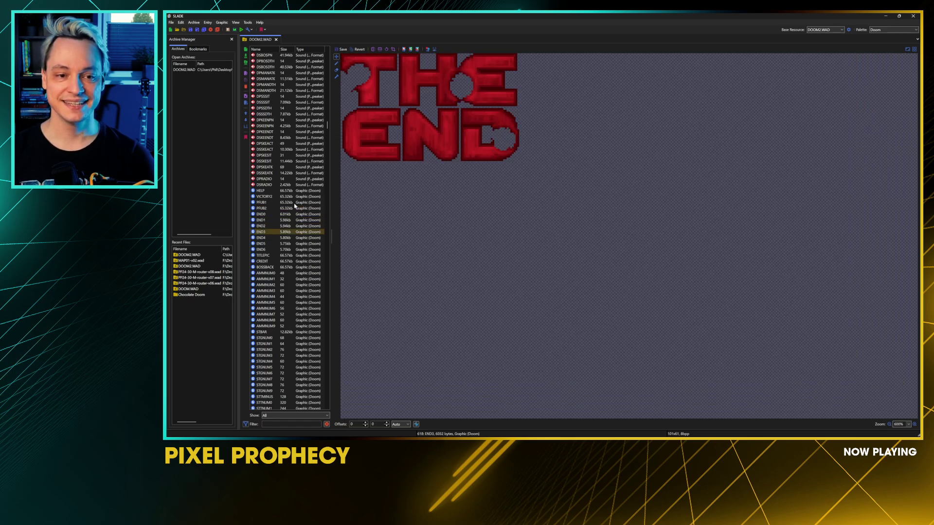
key("Up")
key("Up")
key("Up")
key("Up")
key("Down")
key("Down")
key("Down")
right_click(294, 206)
left_click(292, 186)
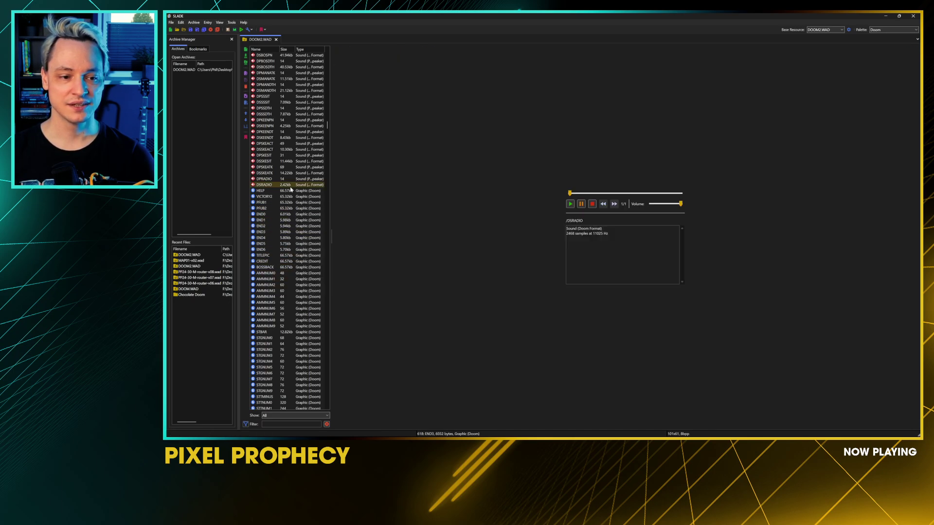
Step: Examine the plasma gun sprites from PLSGA0 to the PLSEA0 projectile impact graphic
left_click_drag(326, 126, 327, 179)
left_click(303, 144)
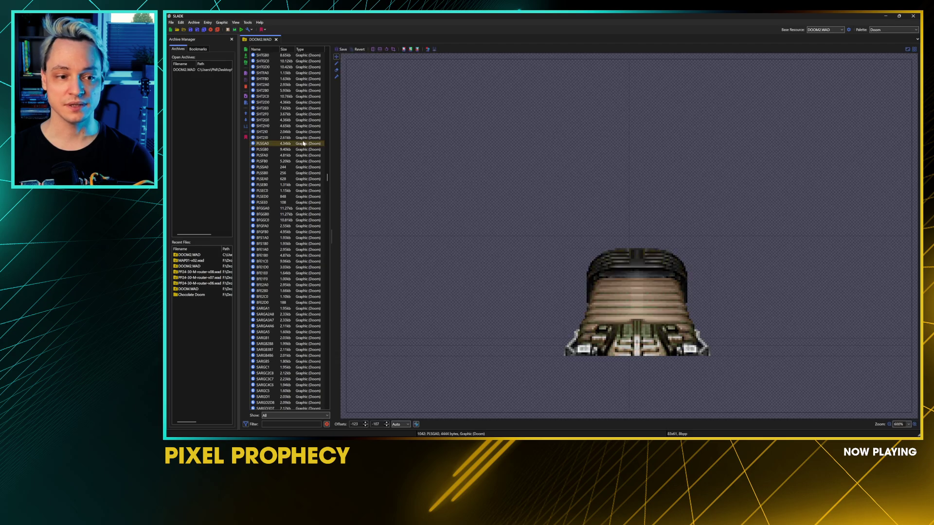
key("Down")
key("Down")
key("Down")
key("Down")
key("Down")
key("Down")
key("Down")
key("Down")
key("Down")
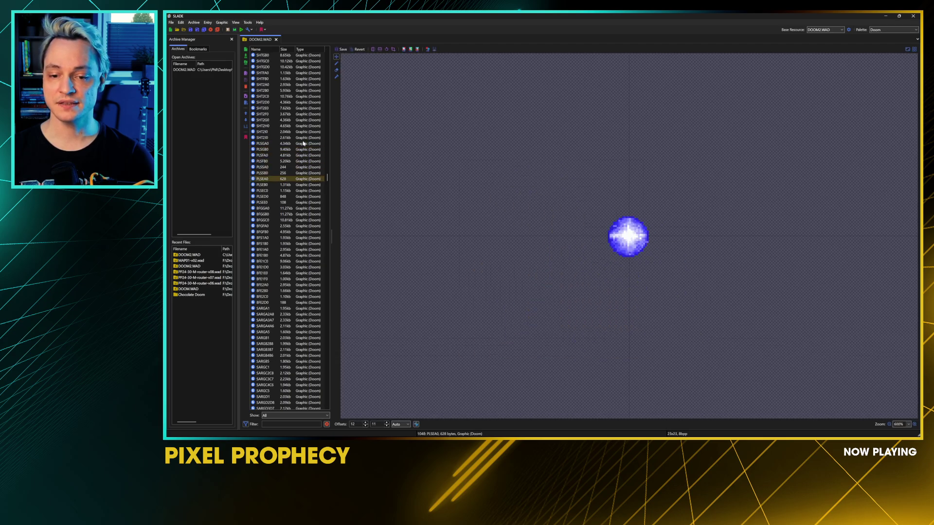
Step: Examine the sprites following PLSEA0, through the BFG graphics, to the SARGB5 demon sprite
key("Down")
key("Down")
key("Down")
key("Down")
key("Down")
key("Down")
key("Down")
key("Down")
key("Down")
key("Down")
key("Down")
key("Down")
key("Down")
key("Down")
key("Down")
key("Down")
key("Down")
key("Down")
key("Down")
key("Down")
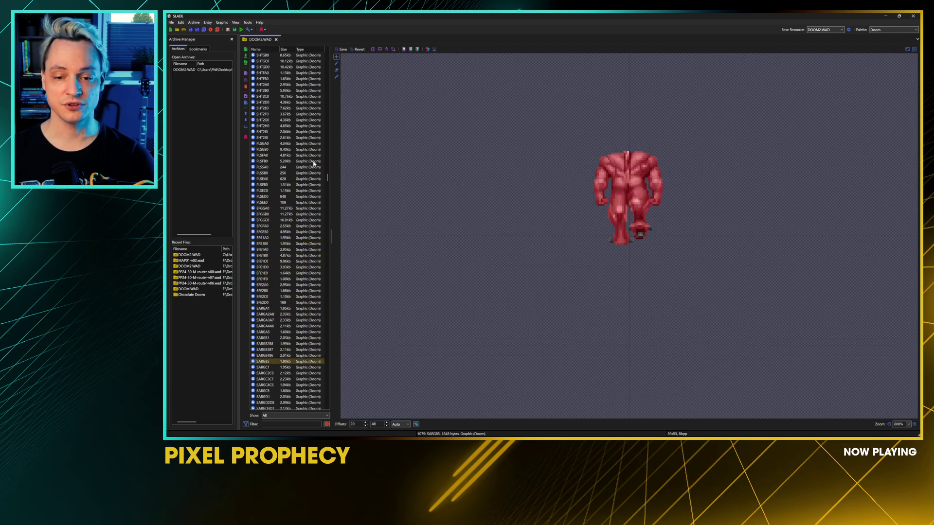
Step: Skip ahead through the monster sprites and the following graphics to the FLOOR6_1 flat
key("Page_Down")
key("Page_Down")
key("Page_Down")
key("Page_Down")
key("Page_Down")
key("Page_Down")
key("Page_Down")
key("Page_Down")
key("Page_Down")
key("Page_Down")
key("Page_Down")
key("Page_Down")
key("Page_Down")
key("Page_Down")
key("Page_Down")
key("Page_Down")
key("Page_Down")
key("Page_Down")
key("Page_Down")
key("Page_Down")
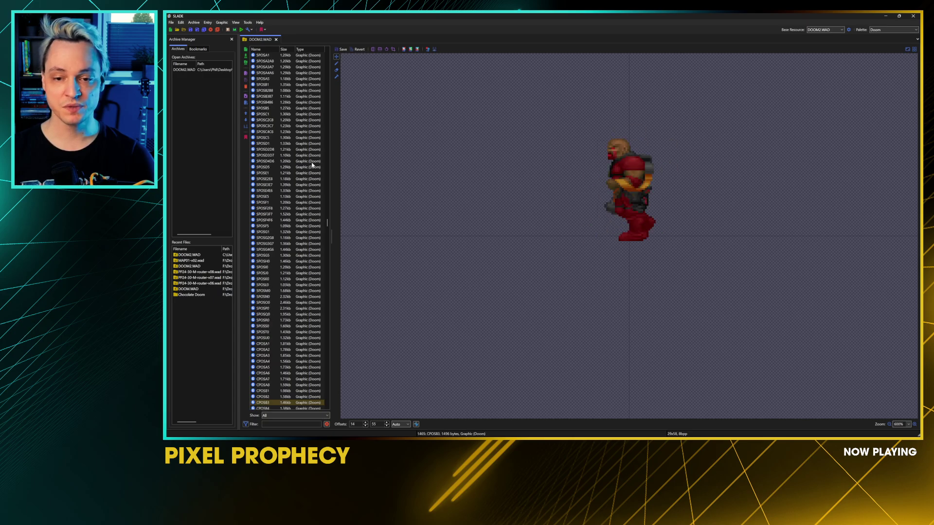
key("Page_Up")
key("Page_Up")
key("Page_Up")
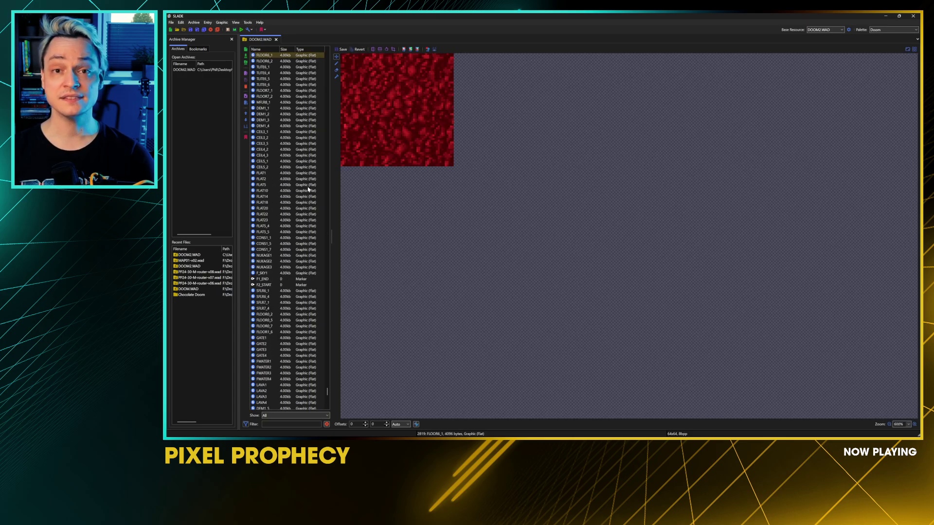
Step: Browse the floor flats back to the beginning of the F1 section and view FLOOR1_1
key("Up")
key("Up")
key("Up")
key("Up")
key("Up")
key("Up")
key("Up")
key("Up")
key("Up")
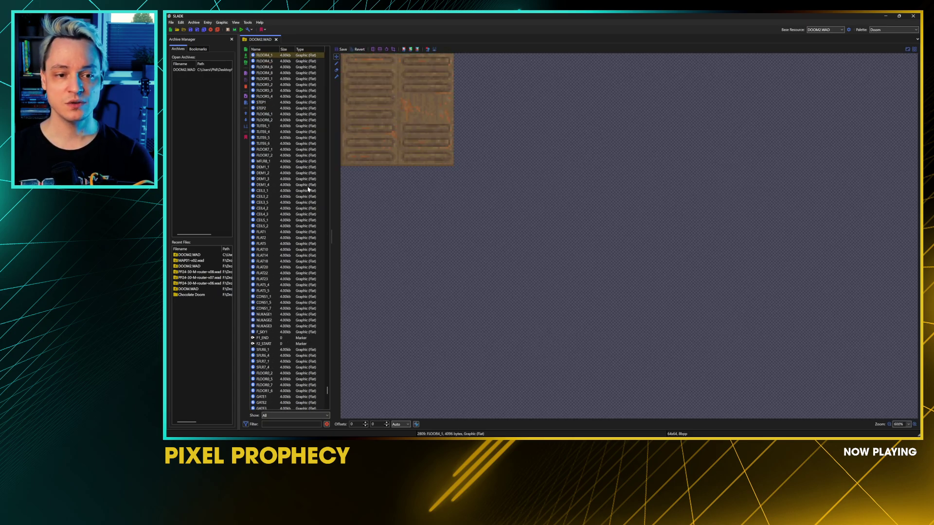
key("Up")
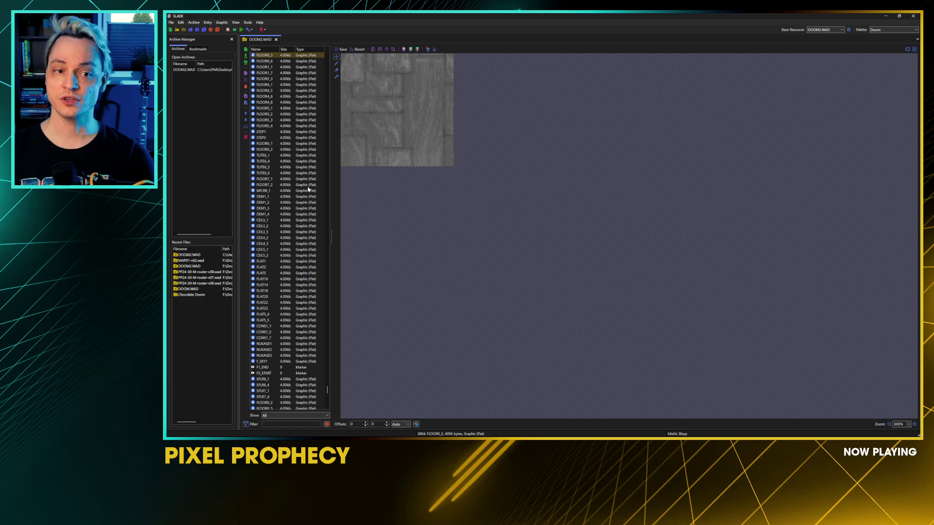
key("Up")
key("Up")
key("Down")
key("Down")
key("Down")
key("Down")
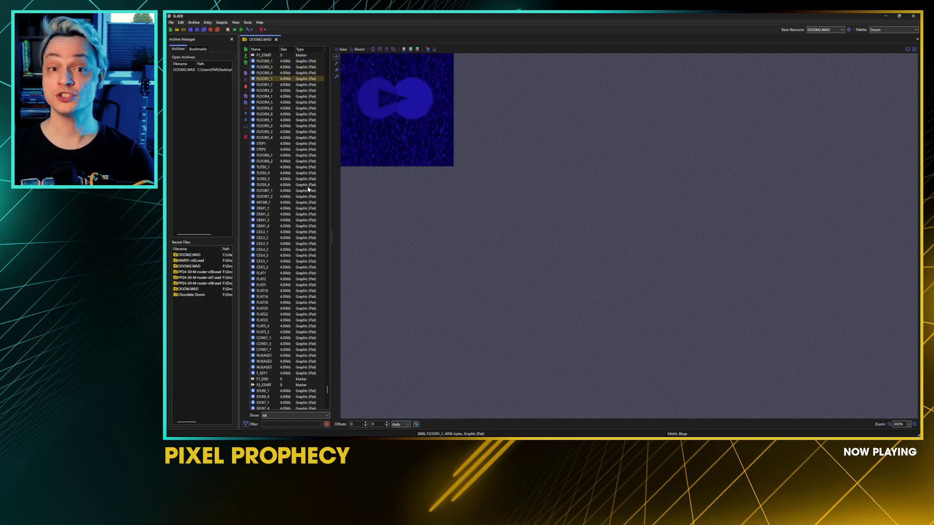
Step: Select the FLOOR4_8 flat and inspect its hexagonal pattern up close
key("Down")
key("Down")
key("Down")
key("Down")
key("Down")
key("Down")
scroll(345, 101, "up", 1)
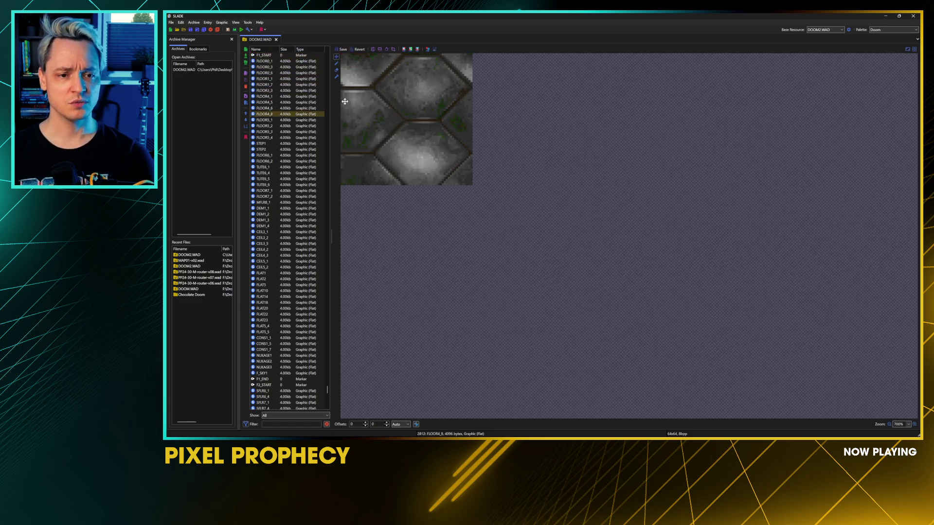
scroll(344, 102, "up", 4)
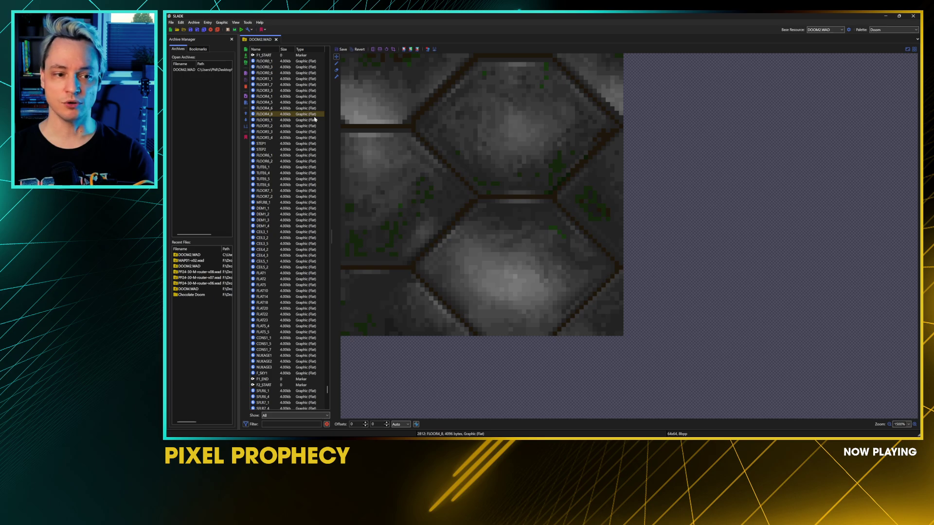
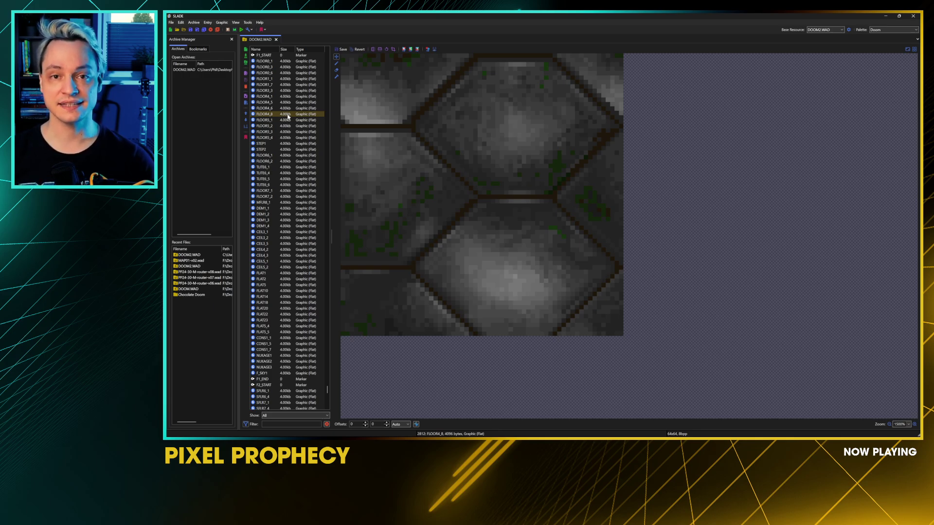
Step: Export the FLOOR4_8 flat as a PNG file to the Desktop
right_click(288, 116)
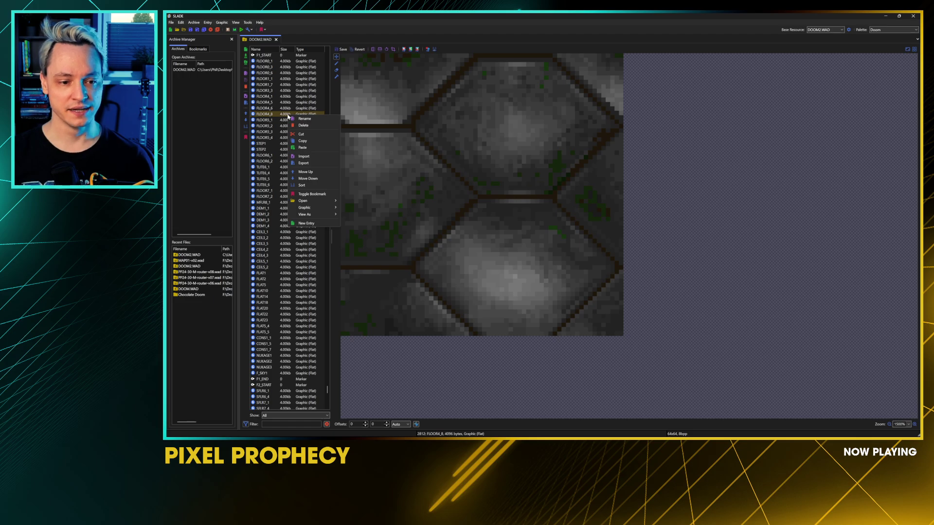
key("Escape")
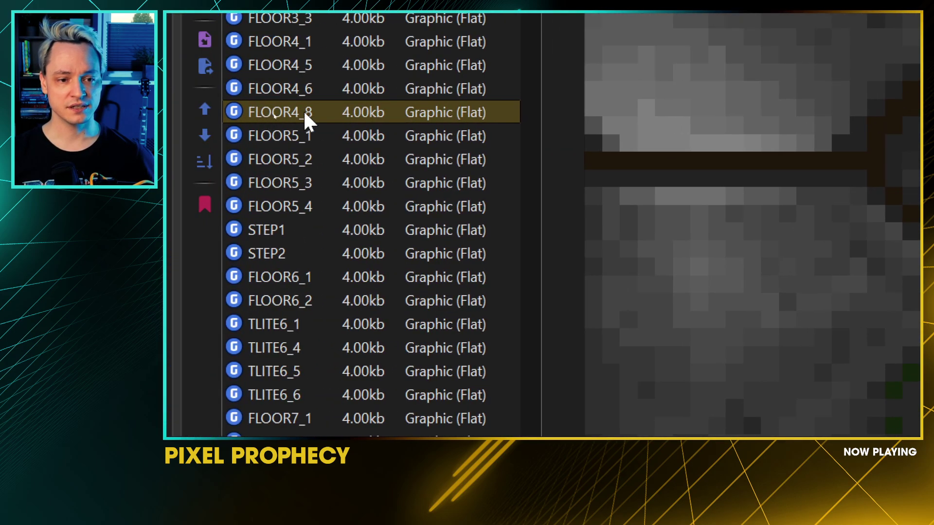
right_click(327, 115)
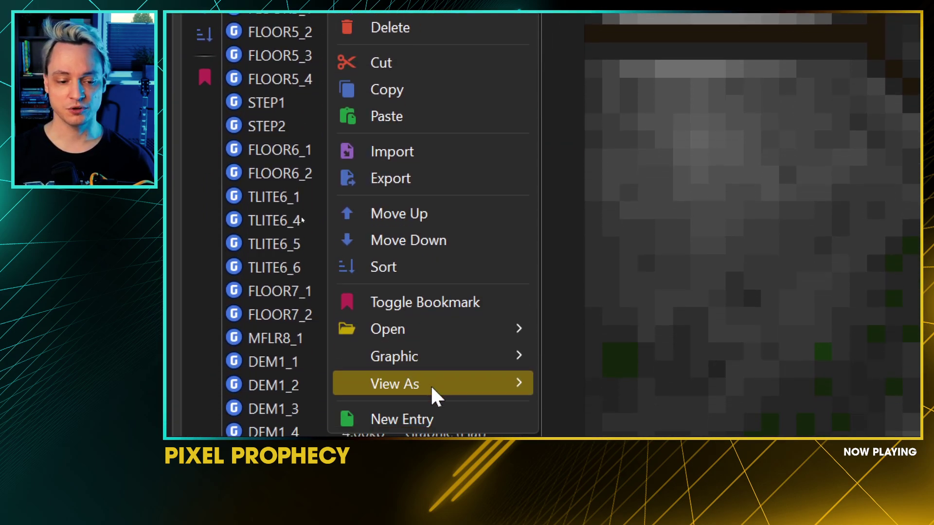
mouse_move(438, 324)
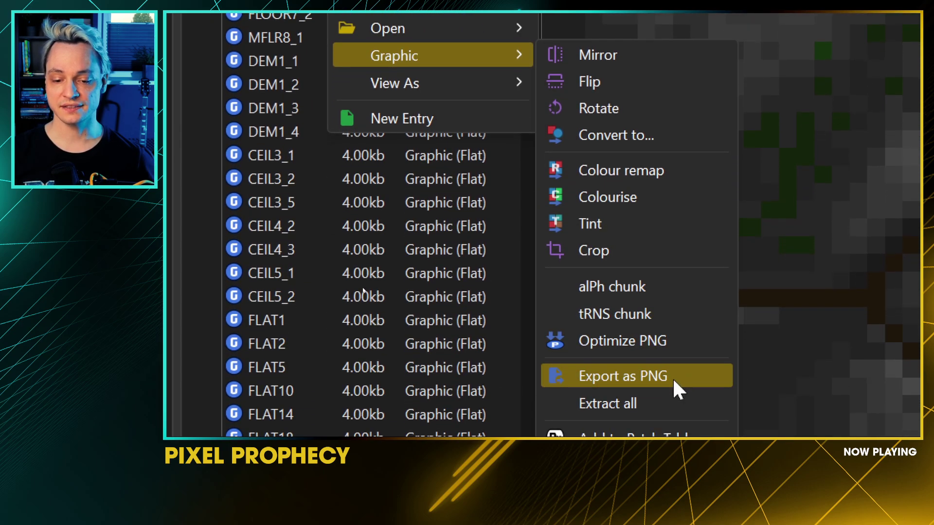
left_click(679, 389)
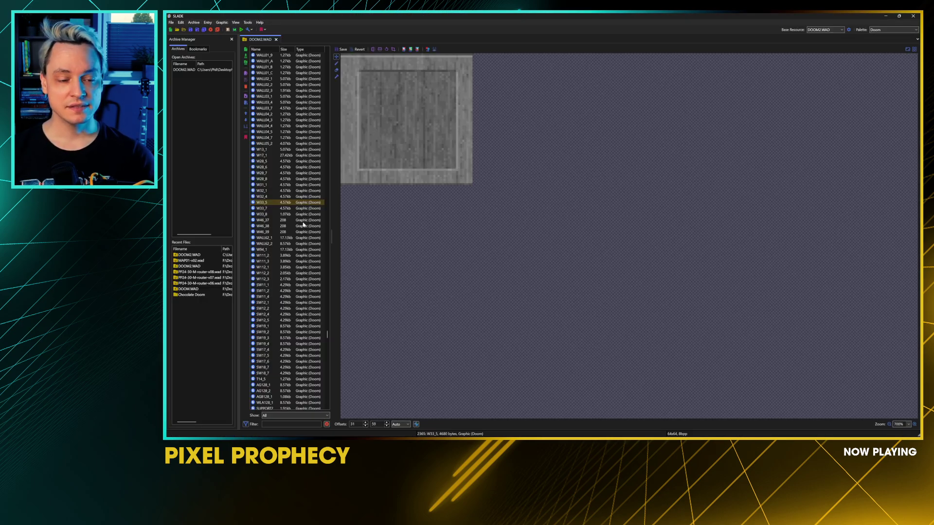
Step: Export the W33_5 wall graphic as W33_5.png to the Desktop
right_click(289, 205)
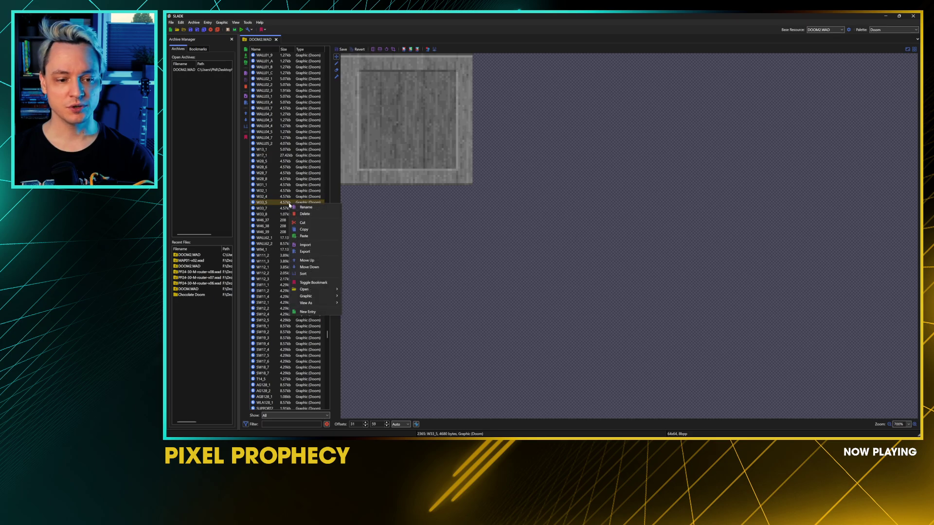
mouse_move(319, 296)
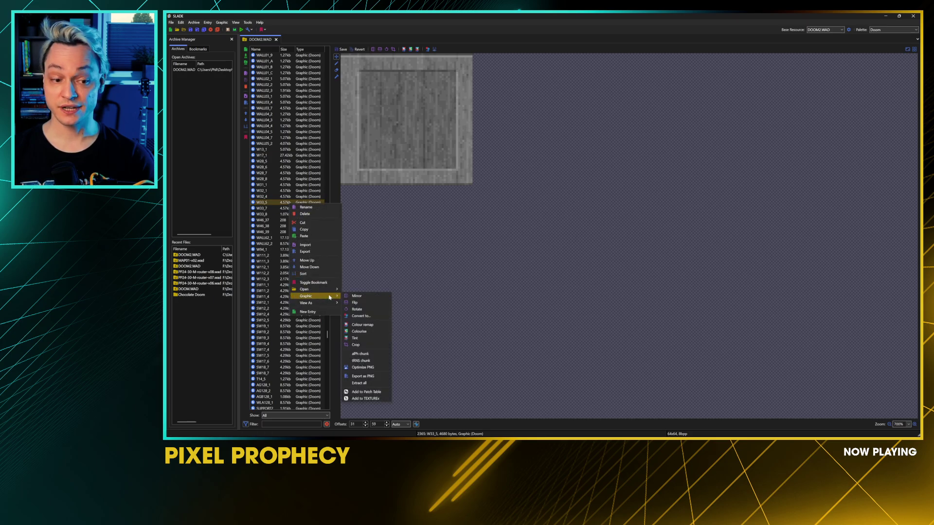
left_click(380, 377)
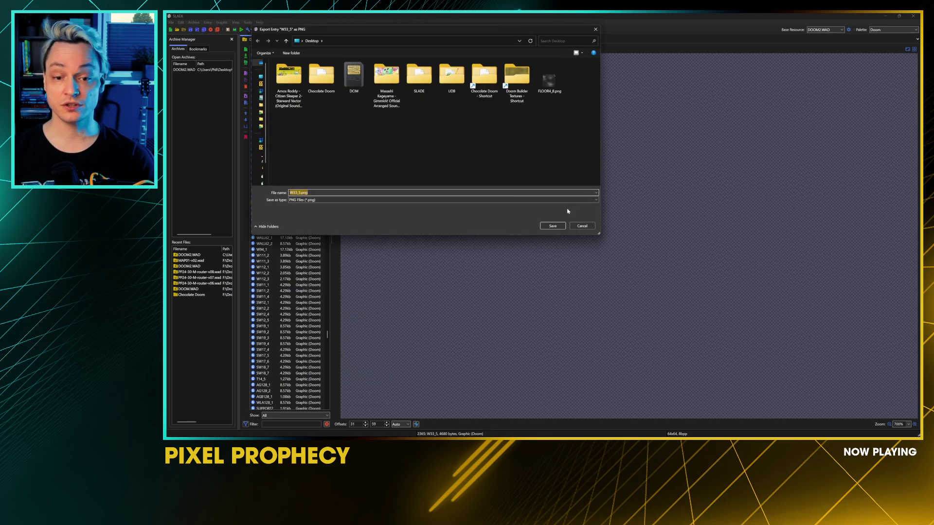
left_click(553, 225)
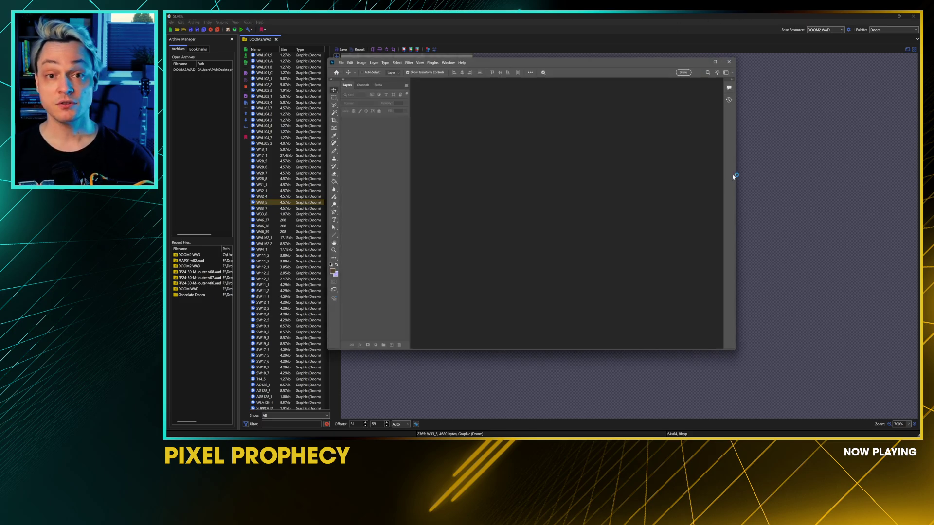
Step: Open FLOOR4_8.png and W33_5.png in a maximized Photoshop window and move the contextual task bar away from the image
left_click(909, 16)
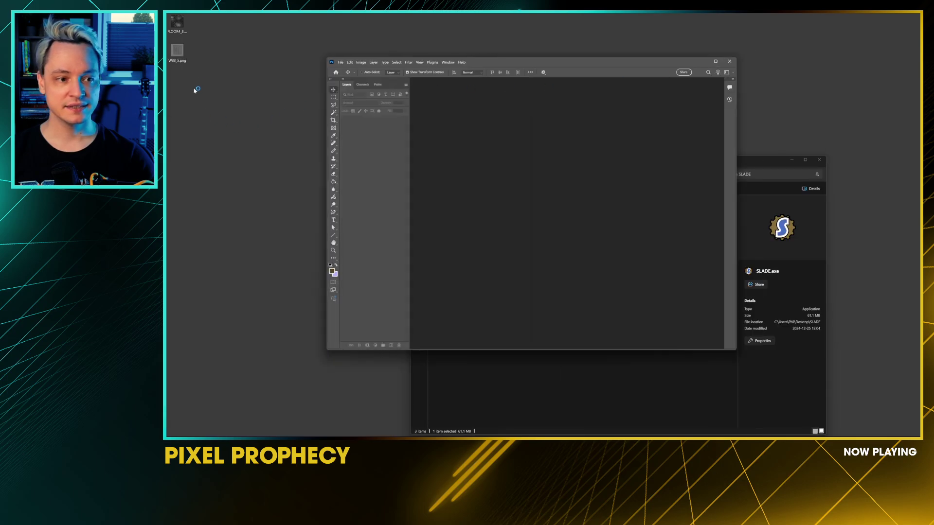
left_click(715, 61)
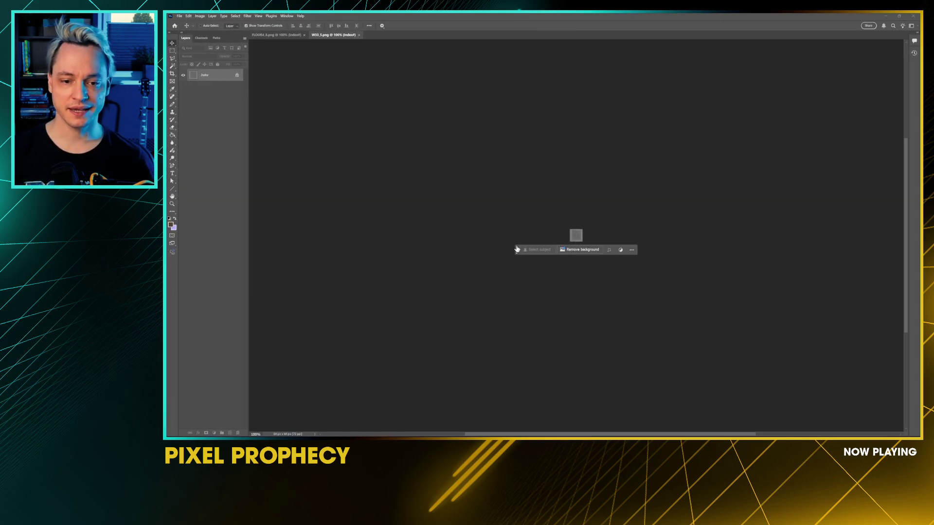
left_click_drag(517, 250, 552, 383)
key("ctrl+minus")
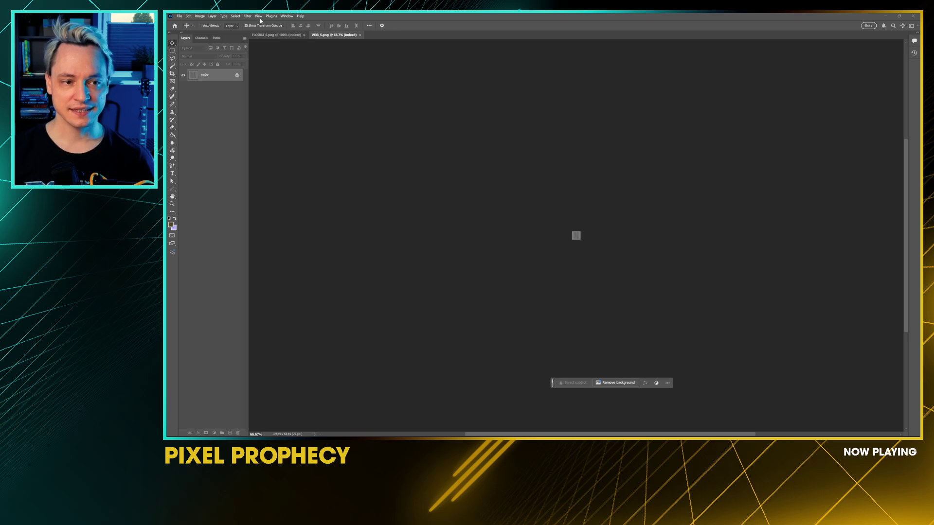
Step: Bring up FLOOR4_8.png at 1600% magnification and check its image size in pixels
left_click(277, 35)
key("ctrl+plus")
key("ctrl+plus")
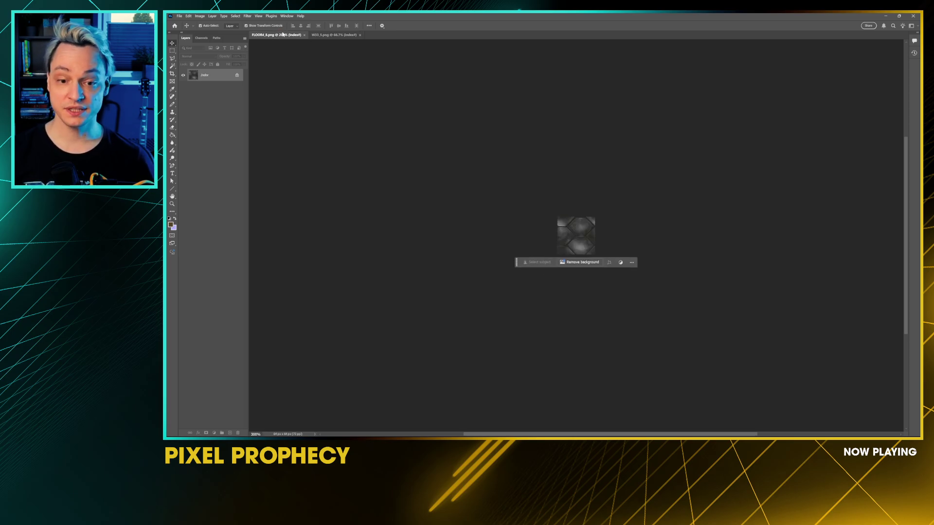
key("ctrl+plus")
key("ctrl+plus")
key("ctrl+plus")
key("ctrl+plus")
key("ctrl+plus")
key("ctrl+plus")
key("ctrl+plus")
key("ctrl+alt+i")
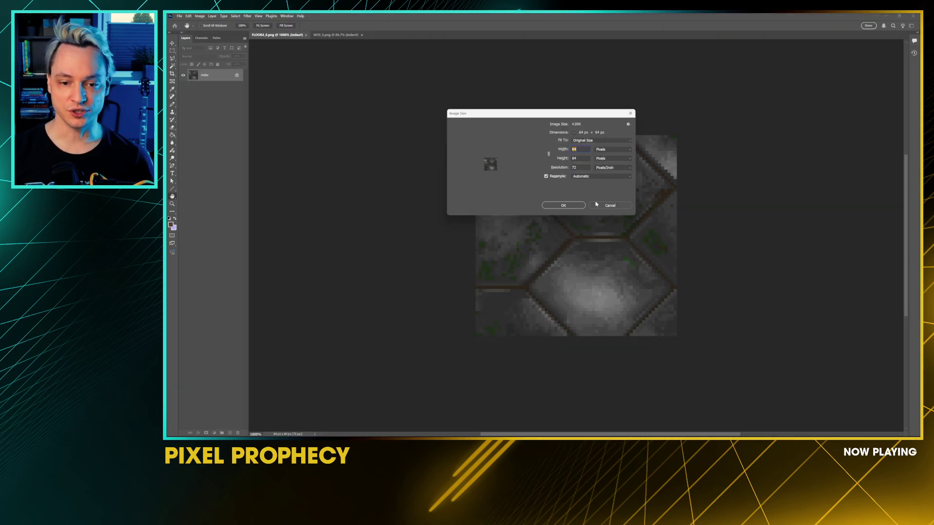
left_click(562, 206)
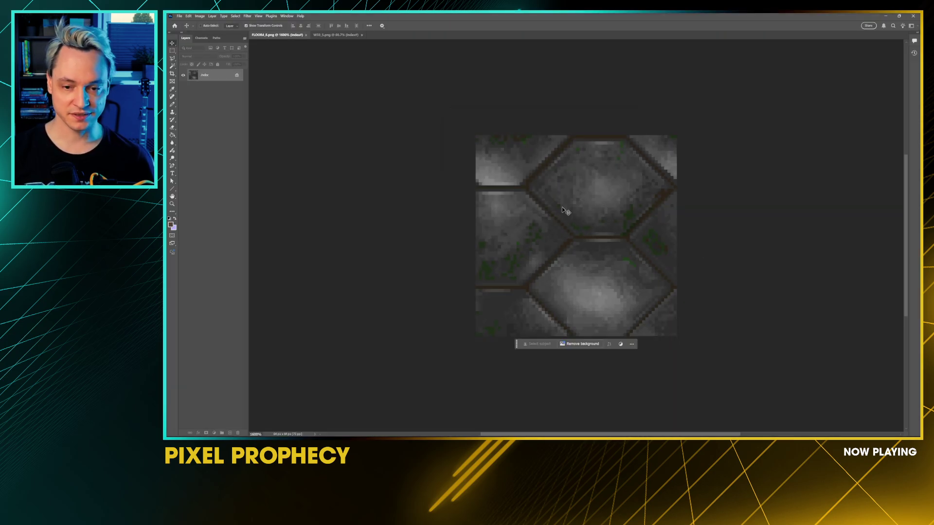
Step: Convert FLOOR4_8.png from indexed colour to RGB mode and add a new empty layer
key("b")
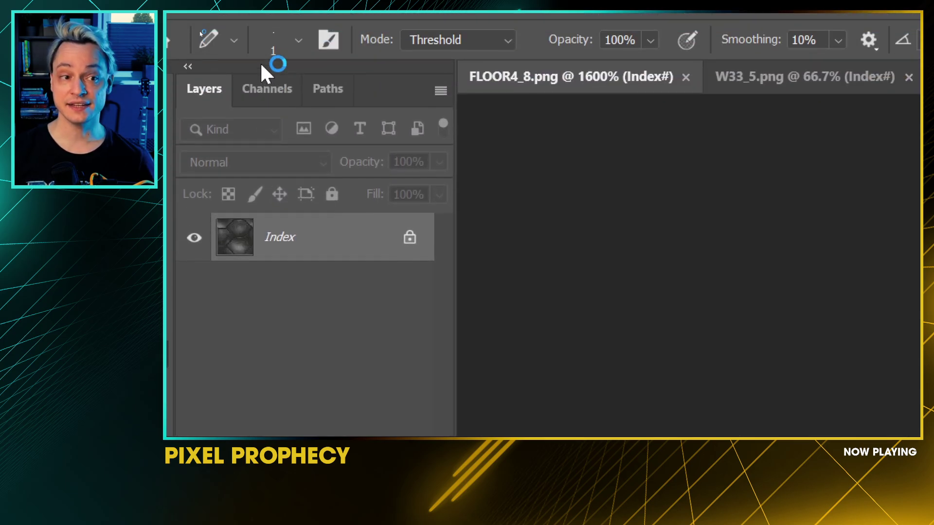
left_click(224, 26)
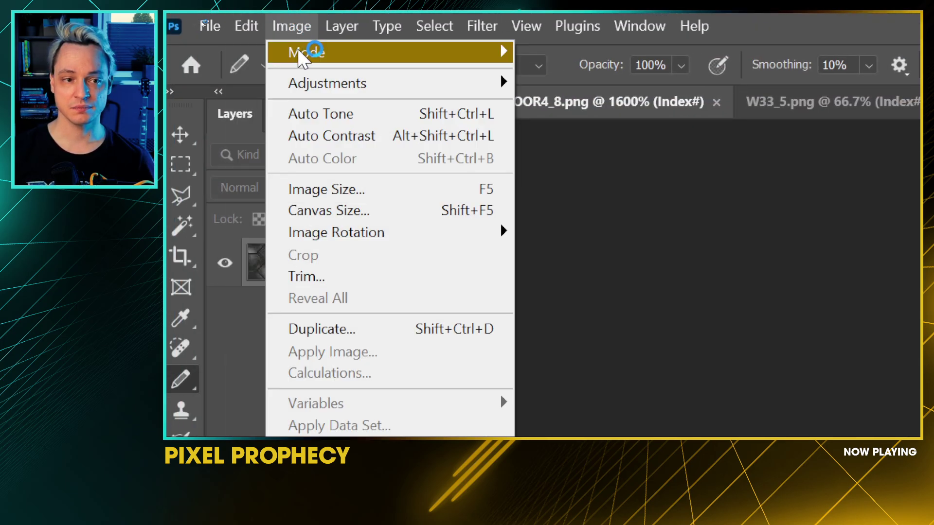
mouse_move(275, 52)
left_click(599, 139)
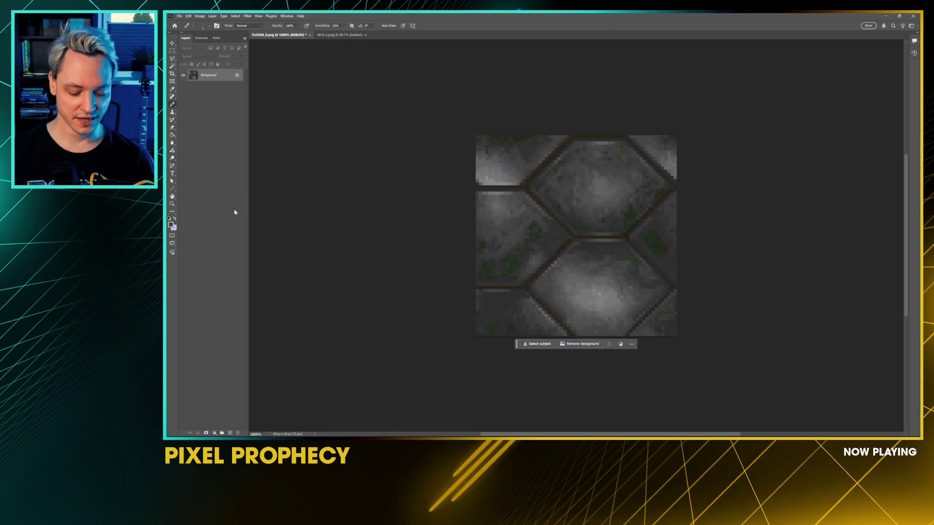
left_click(230, 433)
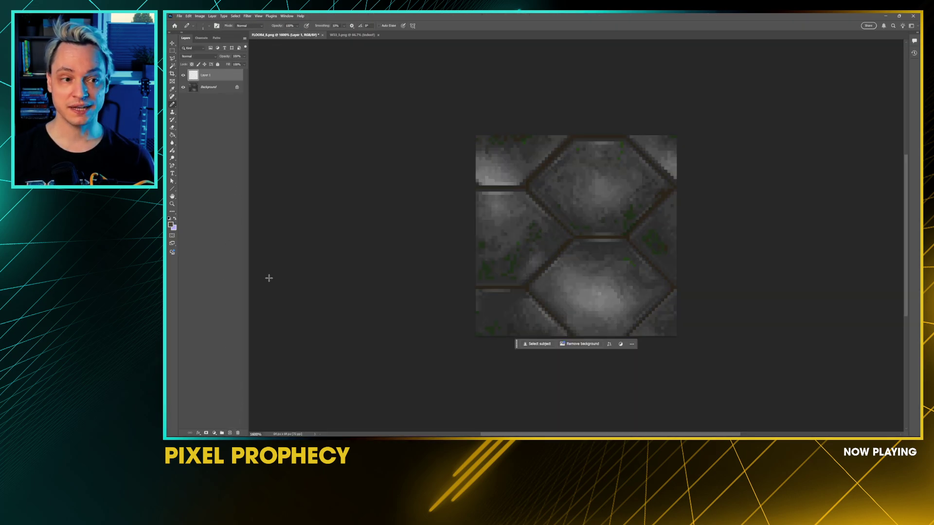
Step: Set the foreground colour to pure red, ff0000
left_click(171, 226)
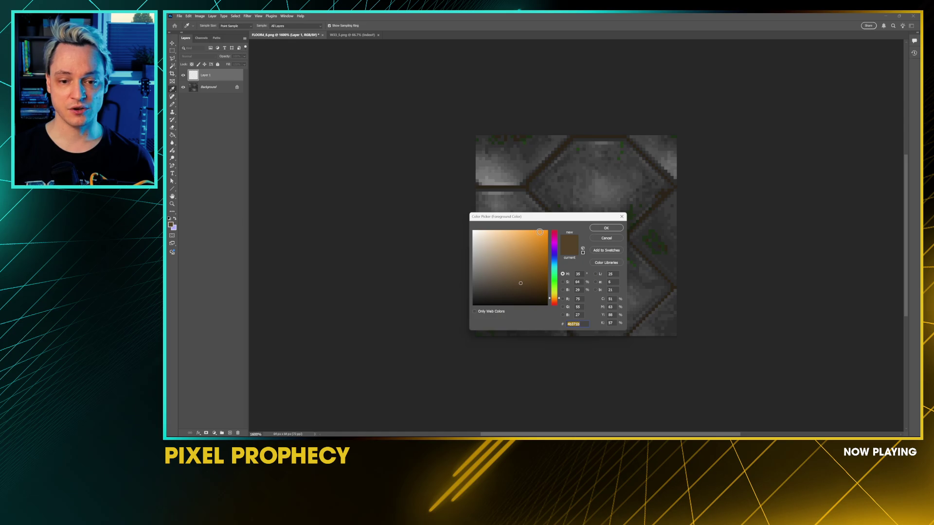
type("ff0000")
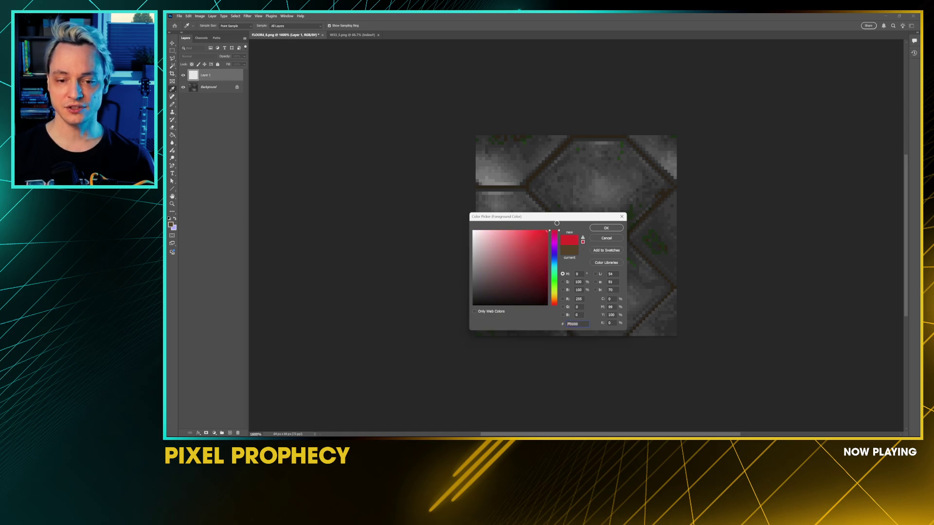
key("Return")
Step: Paint a wide, soft red diagonal stroke across the floor texture on the new layer with the Brush tool
key("b")
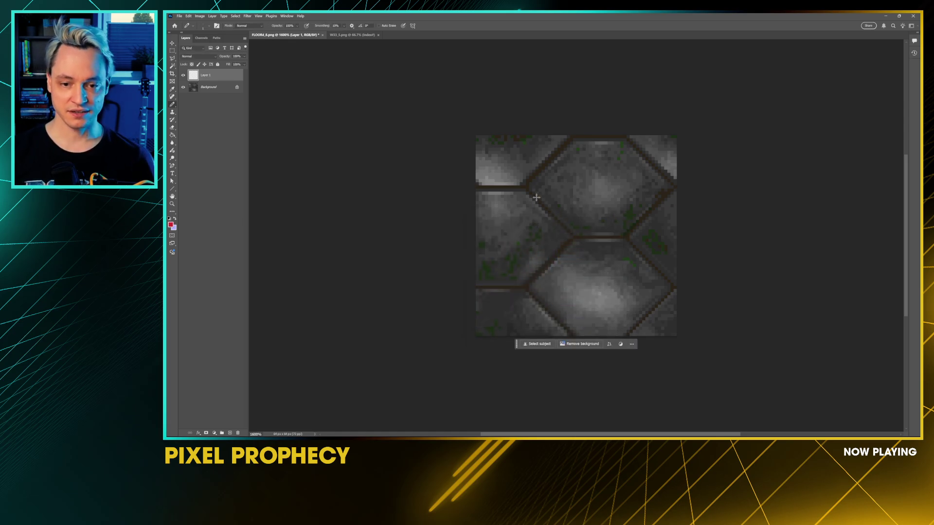
right_click(565, 196)
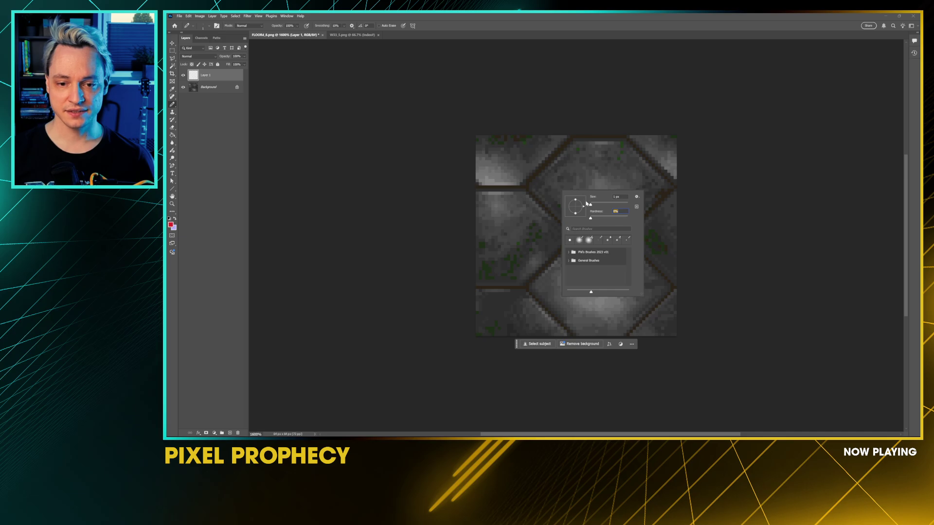
key("shift+b")
key("Escape")
left_click_drag(527, 188, 610, 273)
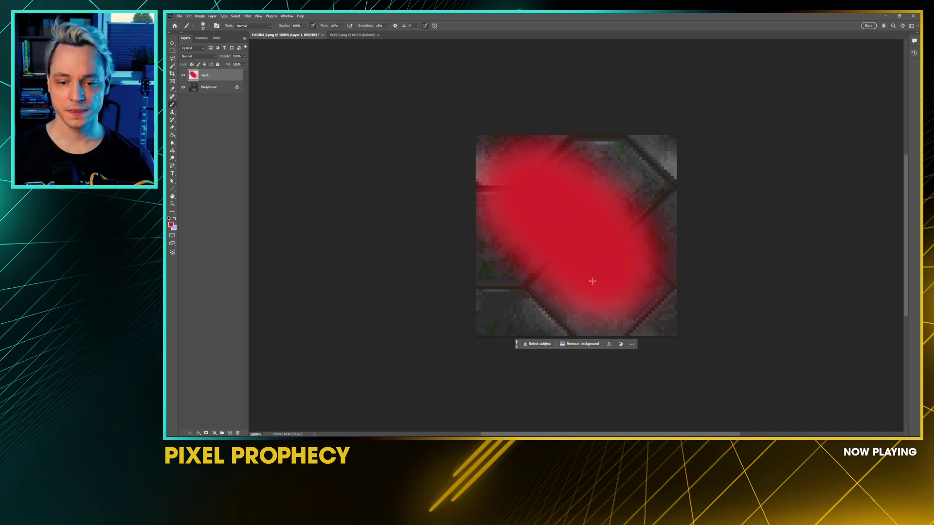
Step: Set the foreground colour to purple, cc00ff, and paint two soft purple spots over the red area on the floor texture
key("i")
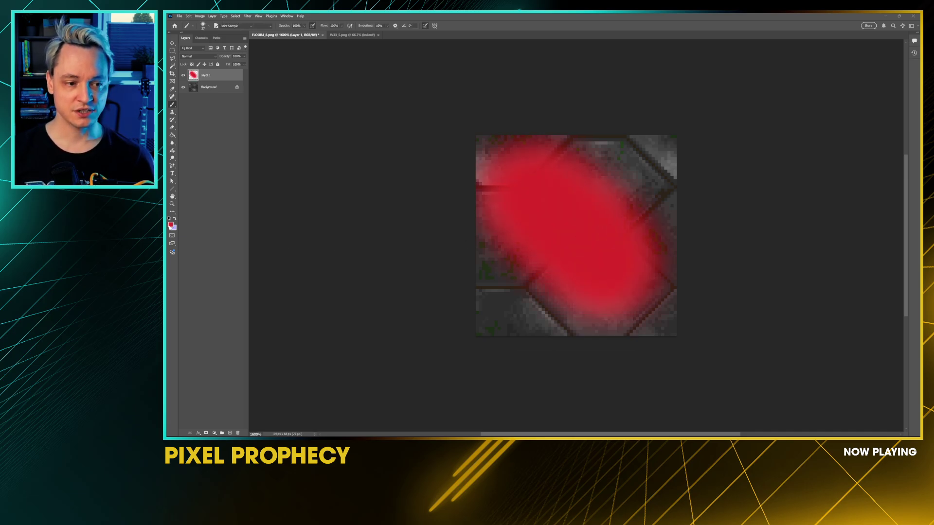
left_click(170, 224)
left_click(553, 250)
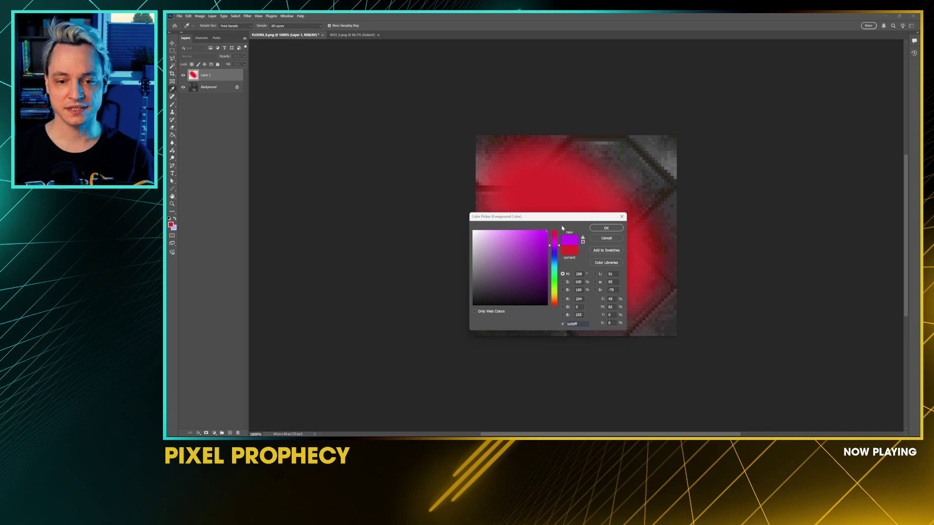
left_click(606, 228)
key("b")
left_click_drag(608, 202, 601, 210)
left_click(541, 283)
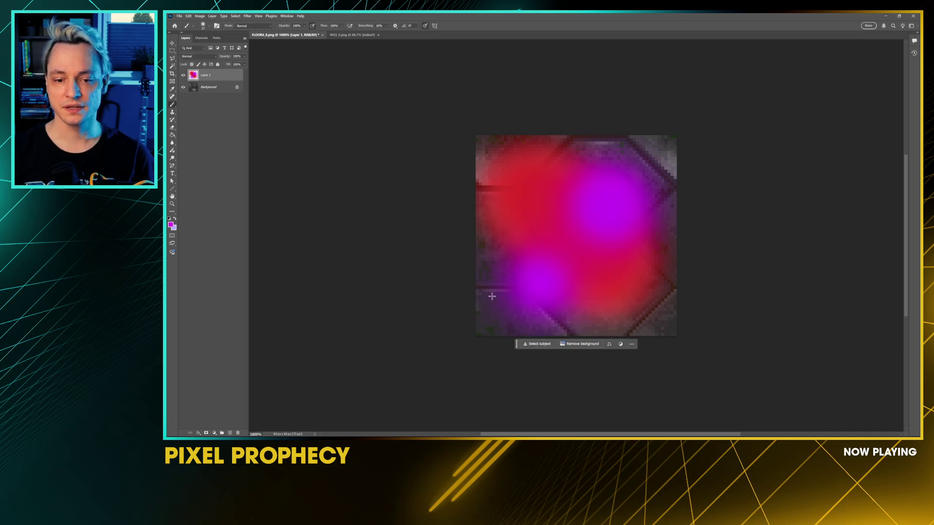
Step: Set the foreground colour to orange, ff8a00, and paint one soft orange spot on the upper-left part of the floor texture
left_click(171, 224)
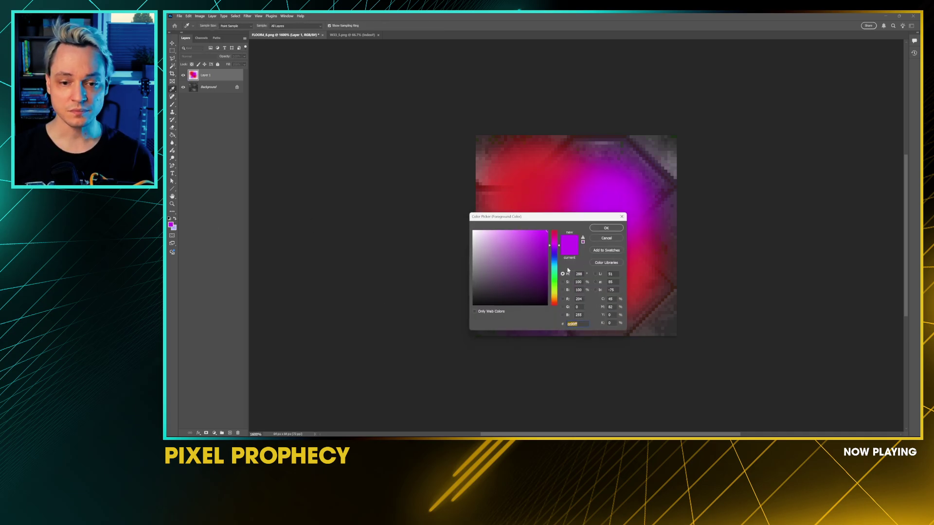
left_click(554, 293)
left_click(554, 299)
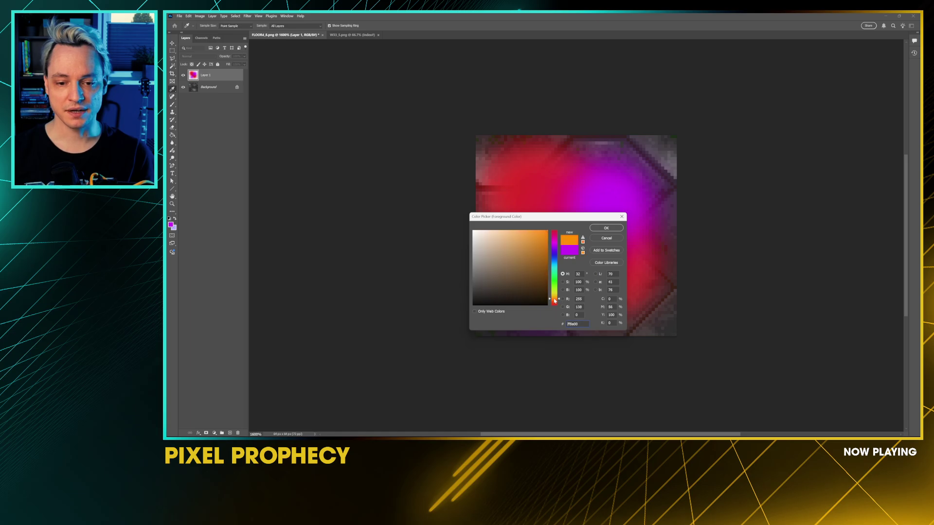
left_click(605, 228)
left_click(527, 192)
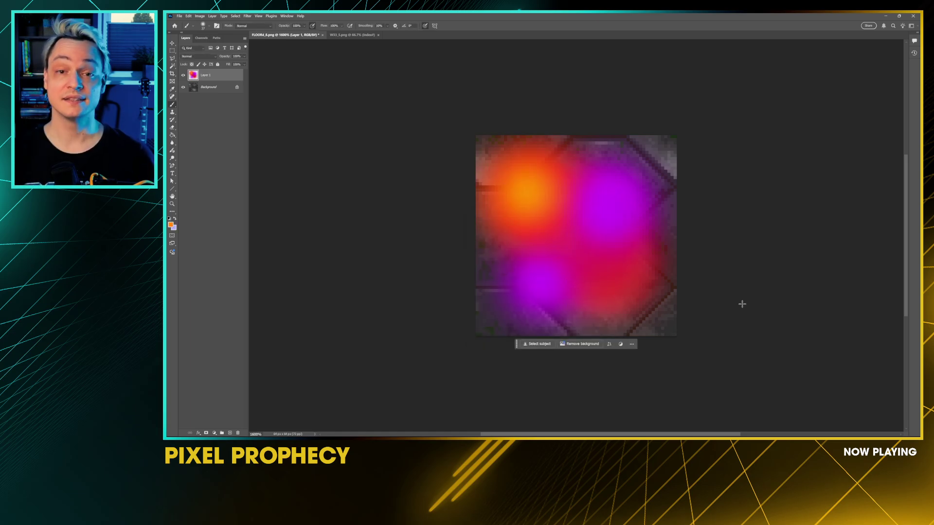
Step: Save a copy of the recoloured floor texture to the Desktop as a PNG named FLOORNEW, using the large file size option
key("ctrl+shift+s")
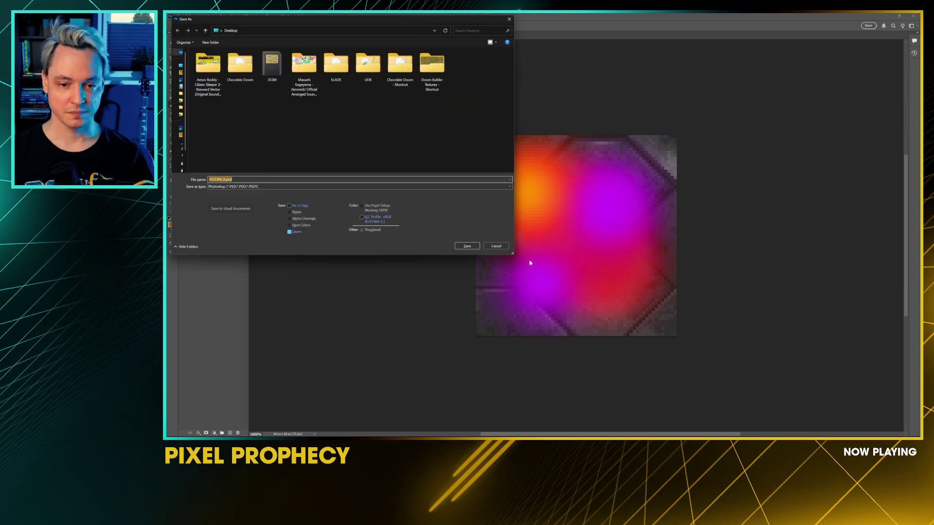
left_click(258, 188)
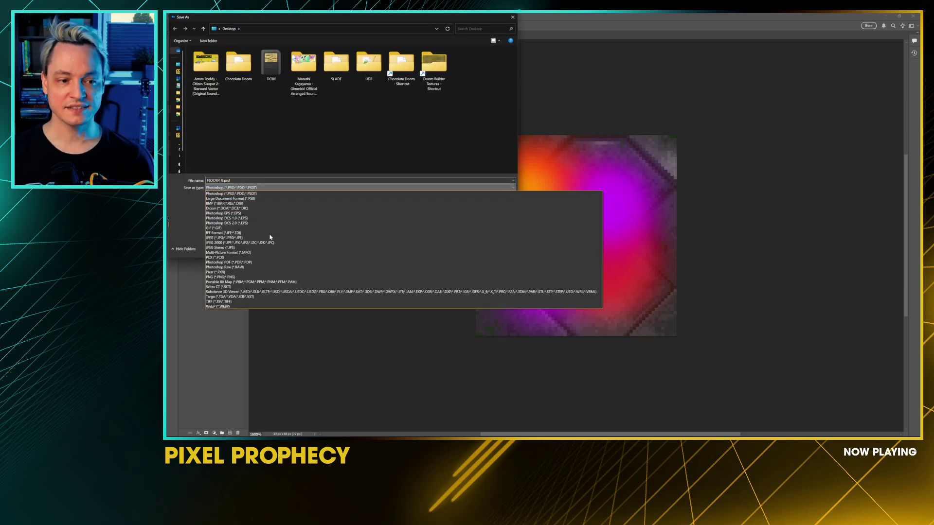
left_click(281, 273)
type("F")
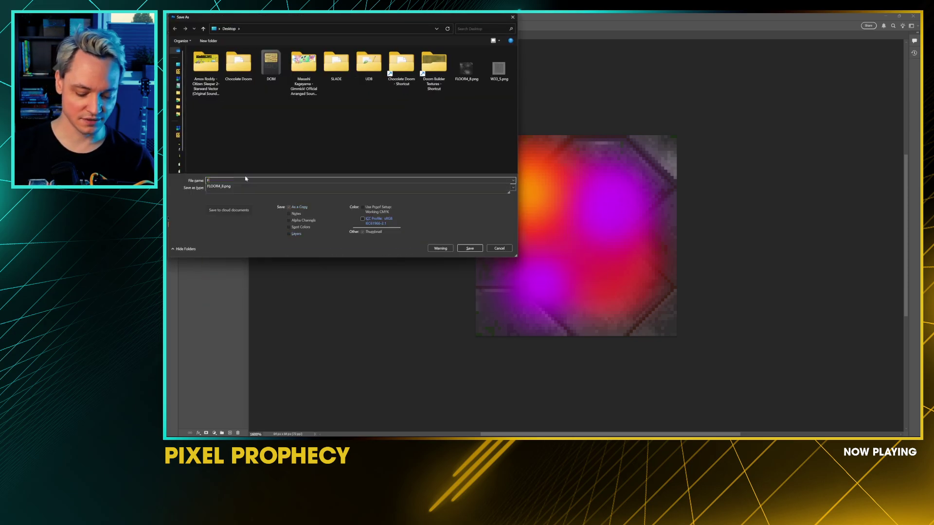
type("LOORNEW")
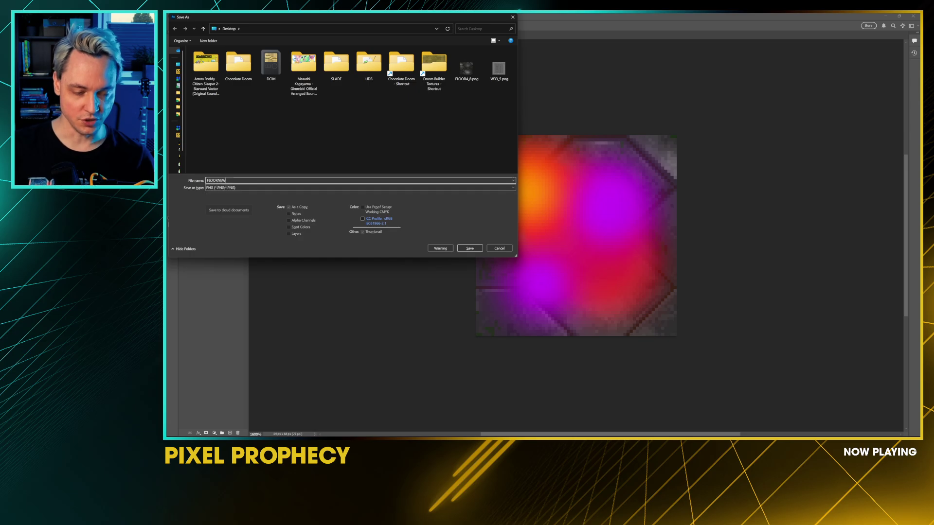
key("Return")
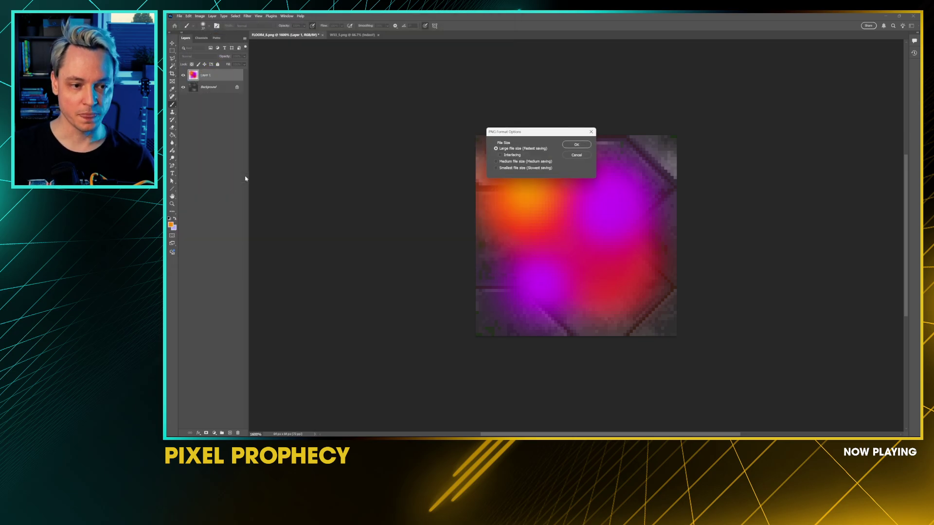
left_click(575, 145)
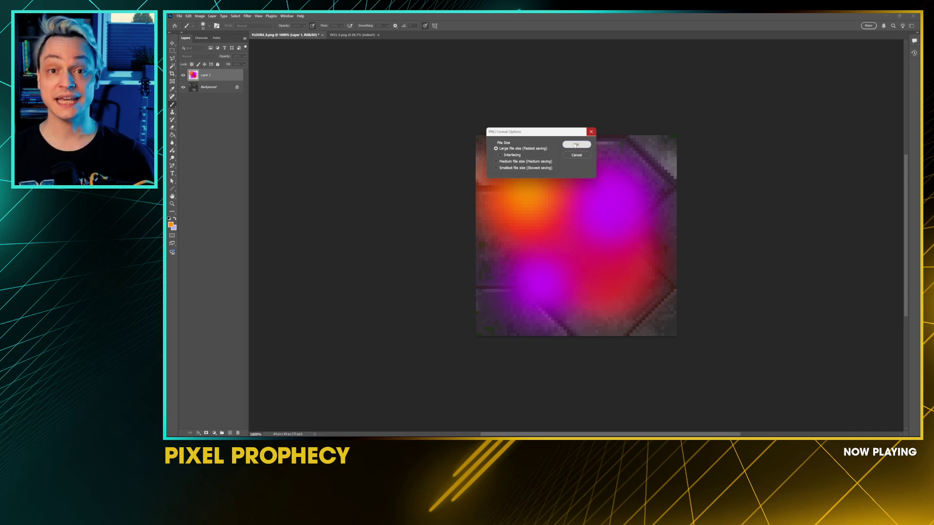
left_click(576, 144)
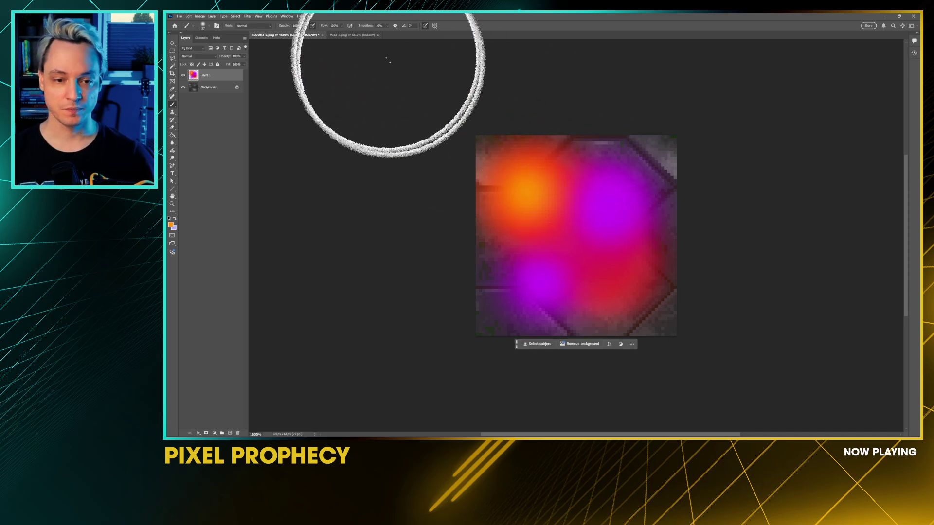
Step: Switch to the W33_5.png document and resize the image to 128 by 128 pixels
left_click(360, 36)
key("ctrl+plus")
key("ctrl+plus")
key("ctrl+plus")
key("ctrl+plus")
key("ctrl+plus")
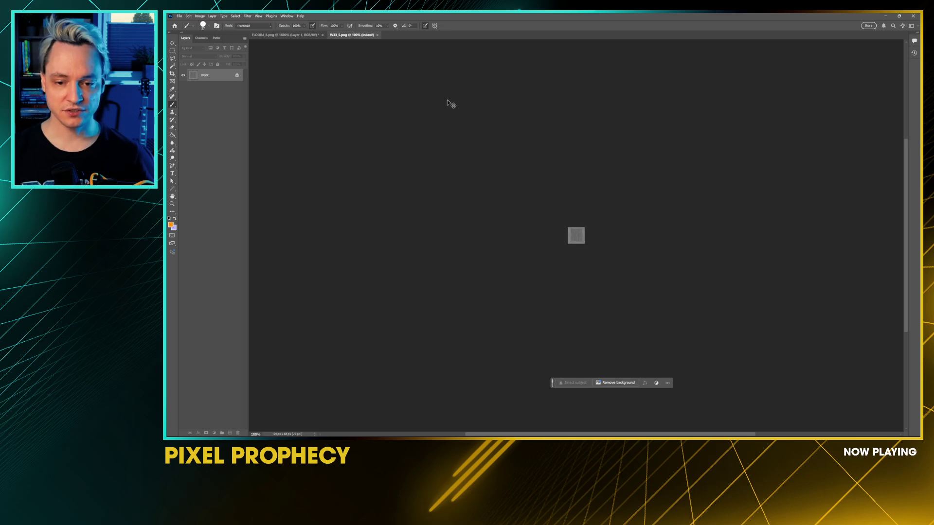
key("ctrl+alt+i")
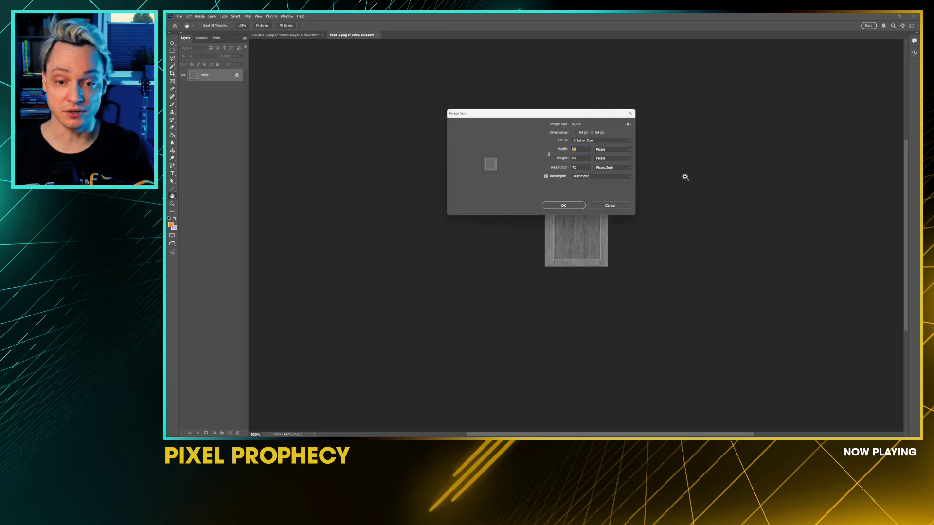
key("ctrl+plus")
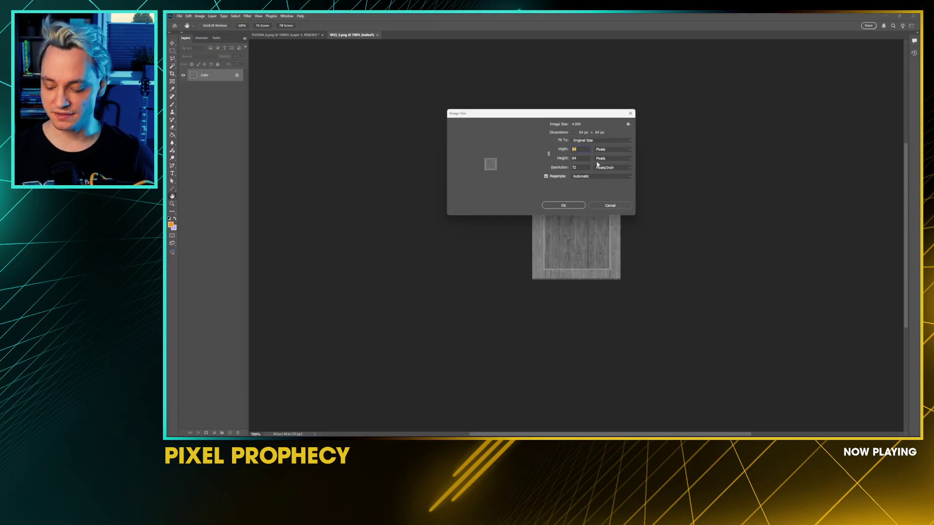
type("128")
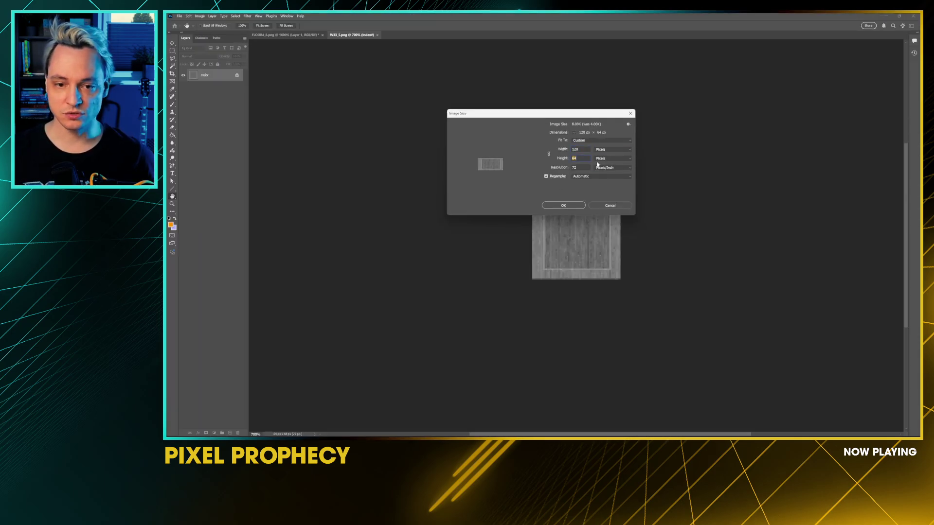
key("Tab")
type("128")
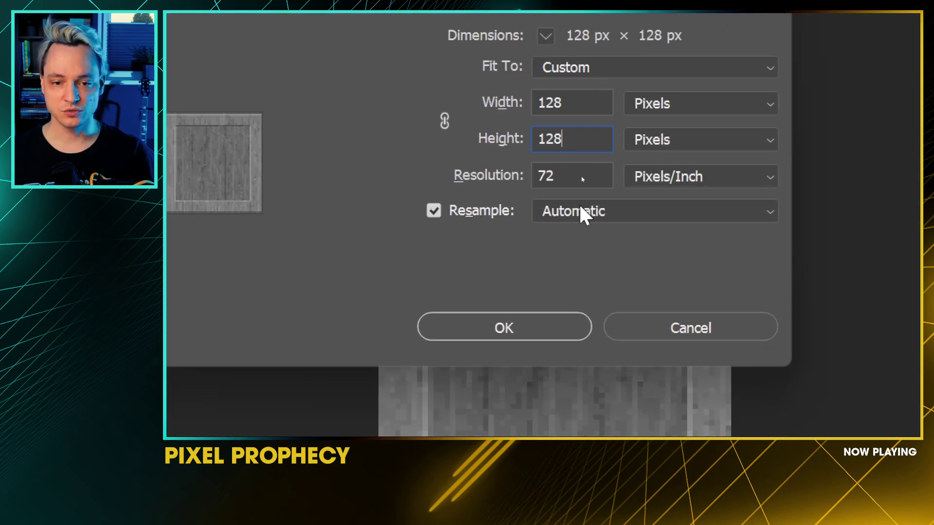
left_click(527, 328)
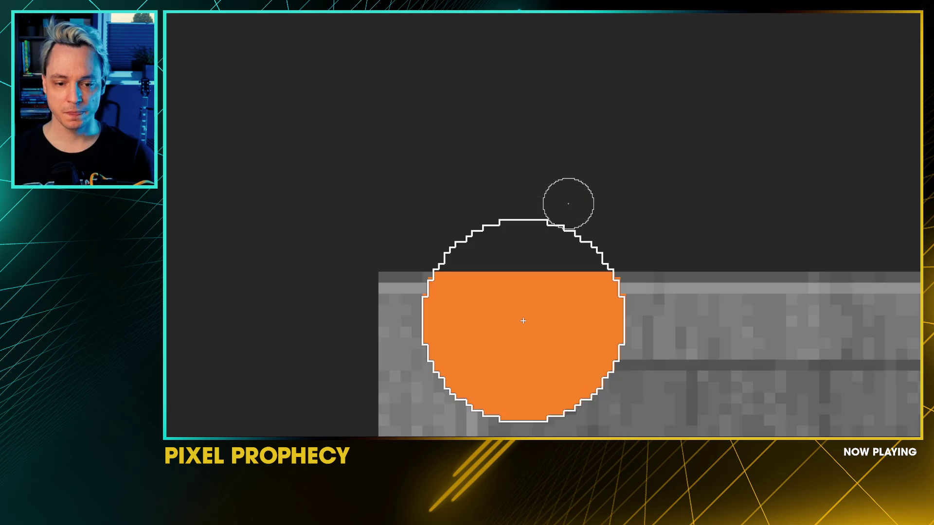
Step: With W33_5.png in RGB mode, paint an orange smiley face with two eyes and a mouth using a soft brush at 0% hardness
key("ctrl+minus")
left_click_drag(563, 150, 434, 92)
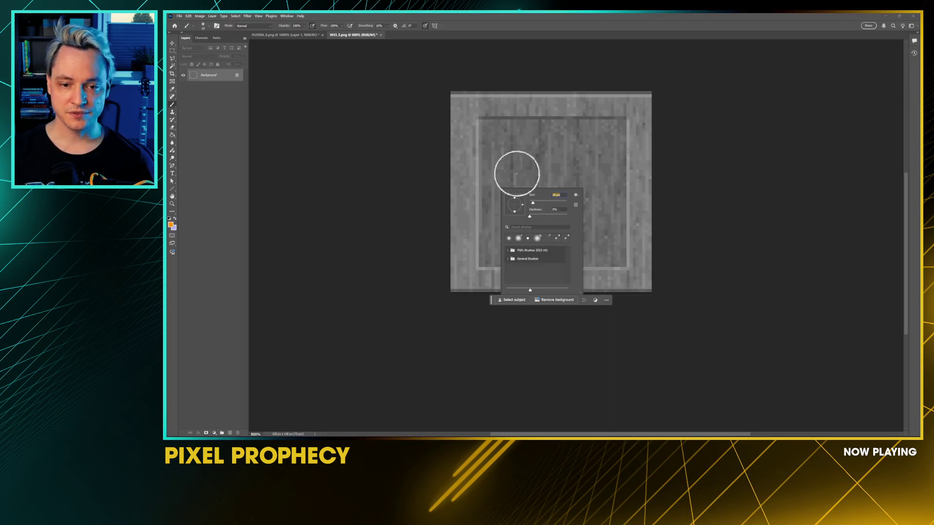
left_click(507, 157)
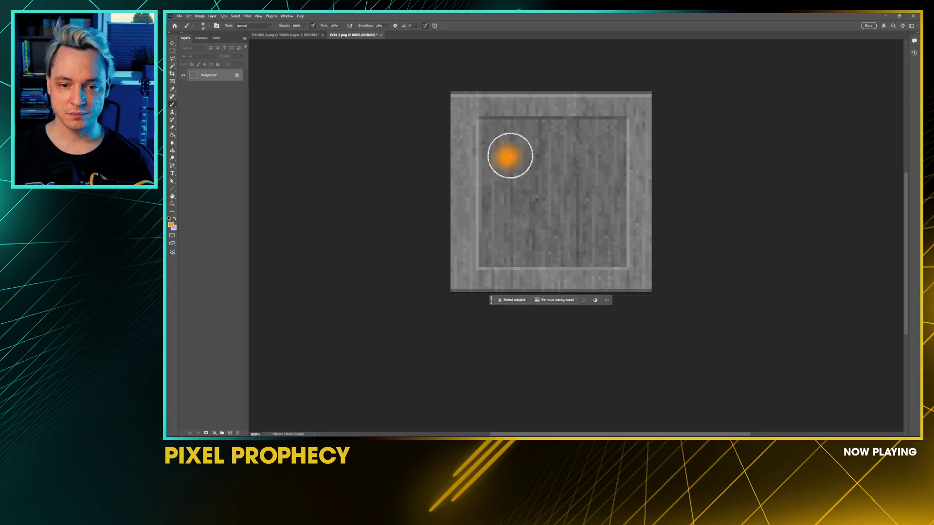
left_click(581, 159)
left_click_drag(506, 154, 518, 165)
mouse_move(500, 214)
left_mouse_down()
mouse_move(538, 239)
mouse_move(597, 211)
mouse_move(519, 227)
left_mouse_up()
left_click_drag(576, 166, 590, 160)
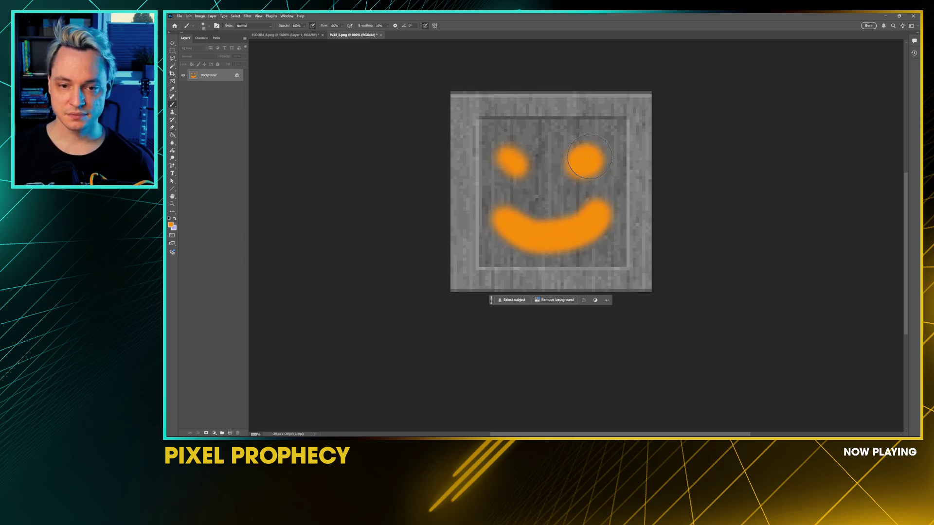
left_click_drag(513, 161, 525, 163)
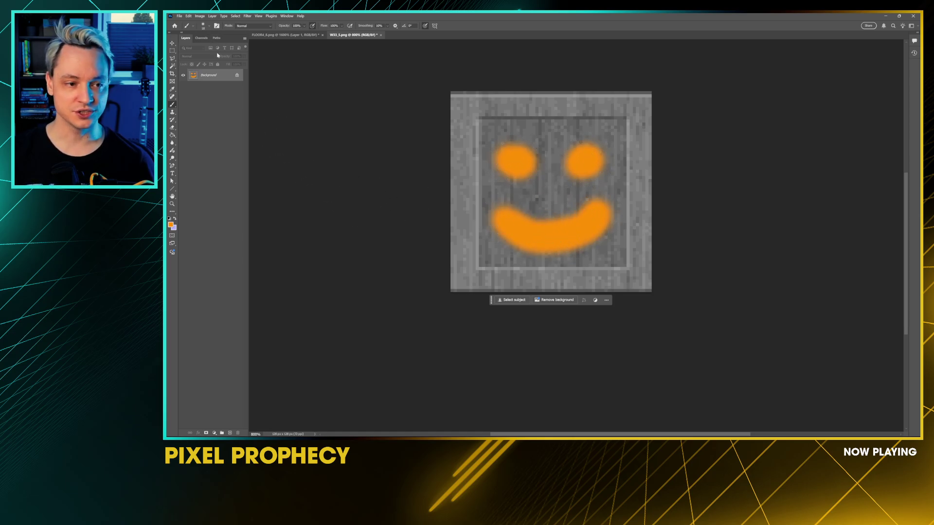
Step: Save the smiley wall texture to the Desktop as a new PNG named W33_52
left_click(179, 15)
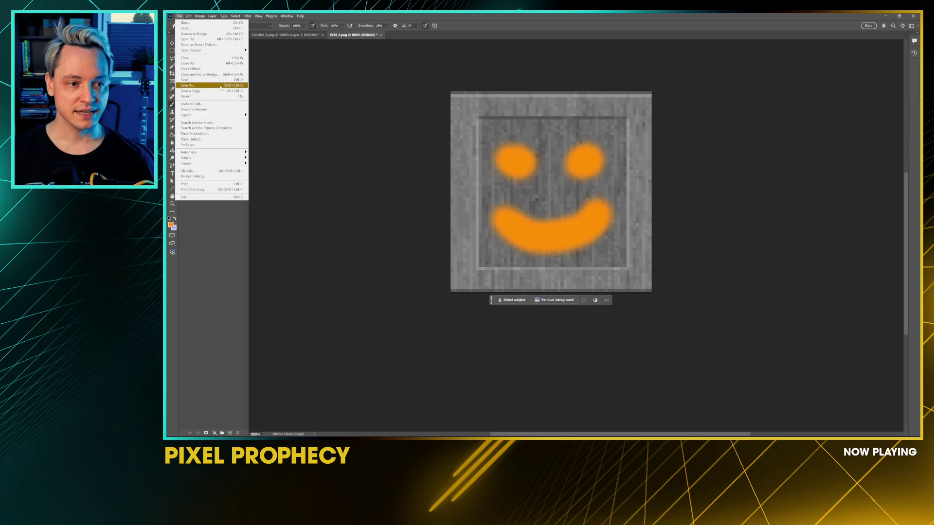
left_click(194, 82)
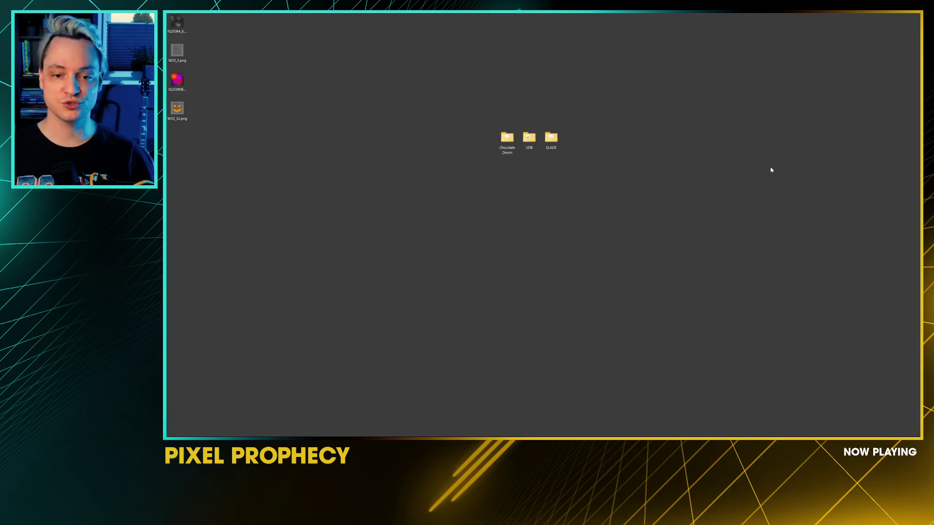
Step: Switch to SLADE, close the DOOM2.WAD archive and open TUTMAP02.wad from the Chocolate Doom folder
key("alt+Tab")
left_click(631, 180)
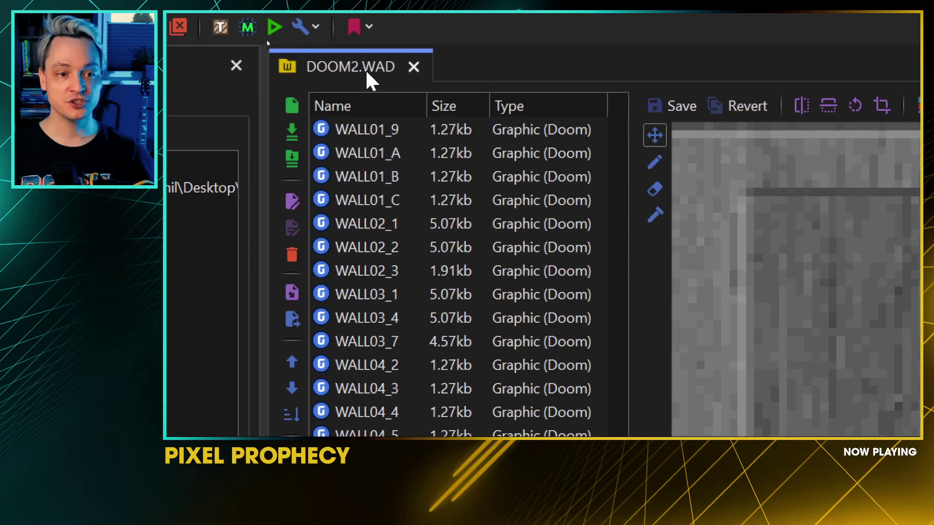
left_click(414, 66)
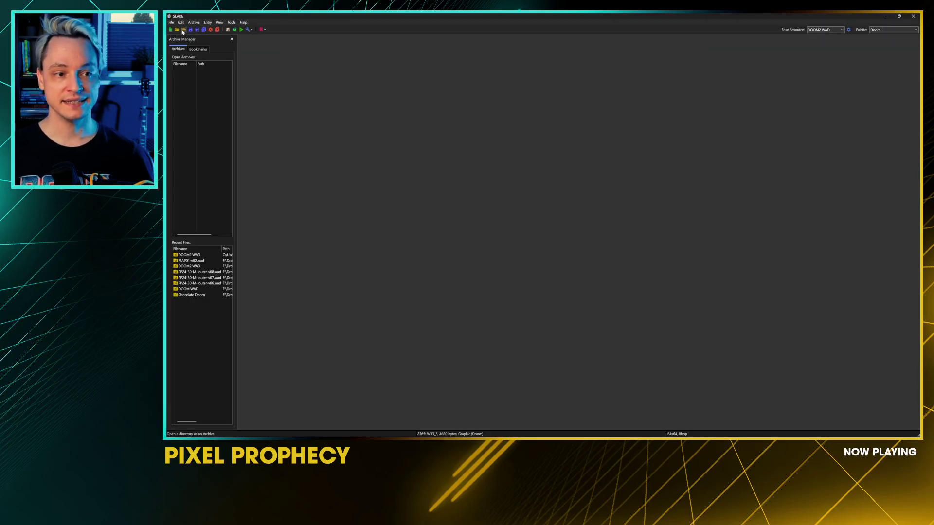
left_click(171, 23)
left_click(173, 36)
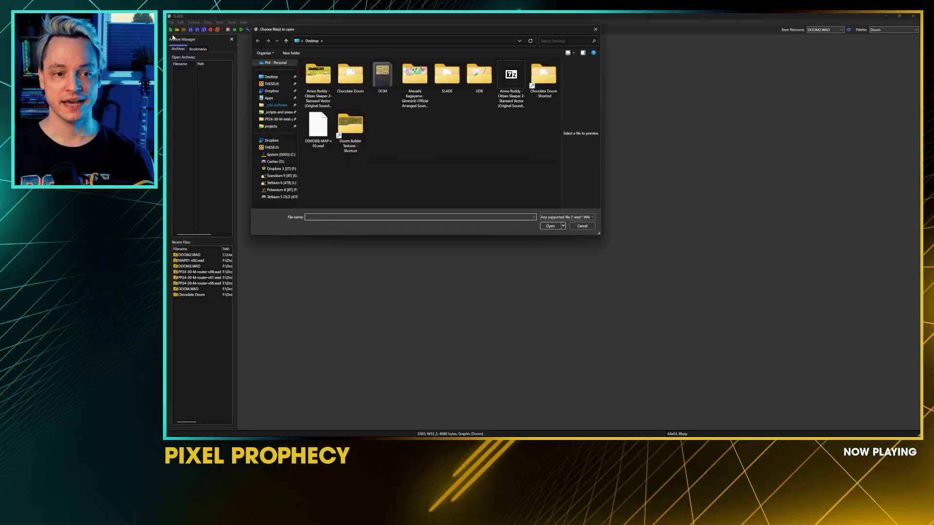
double_click(349, 81)
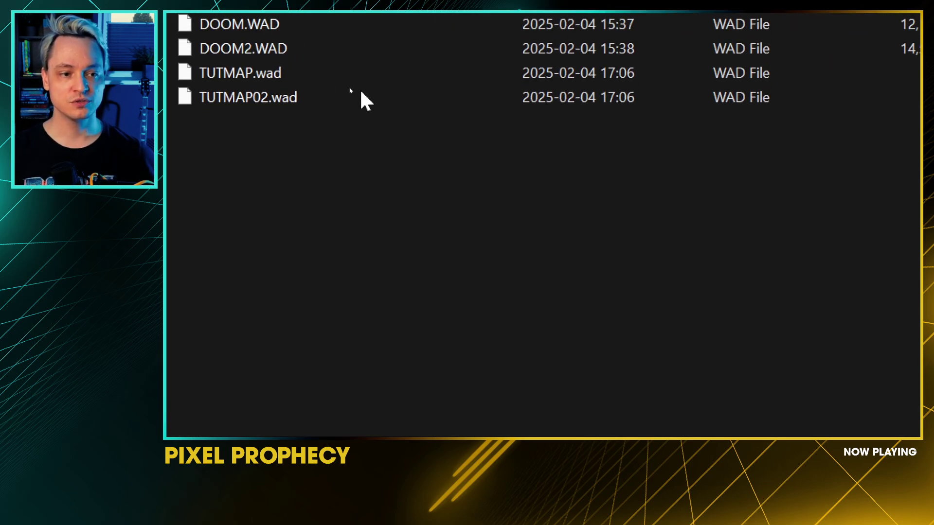
left_click(328, 92)
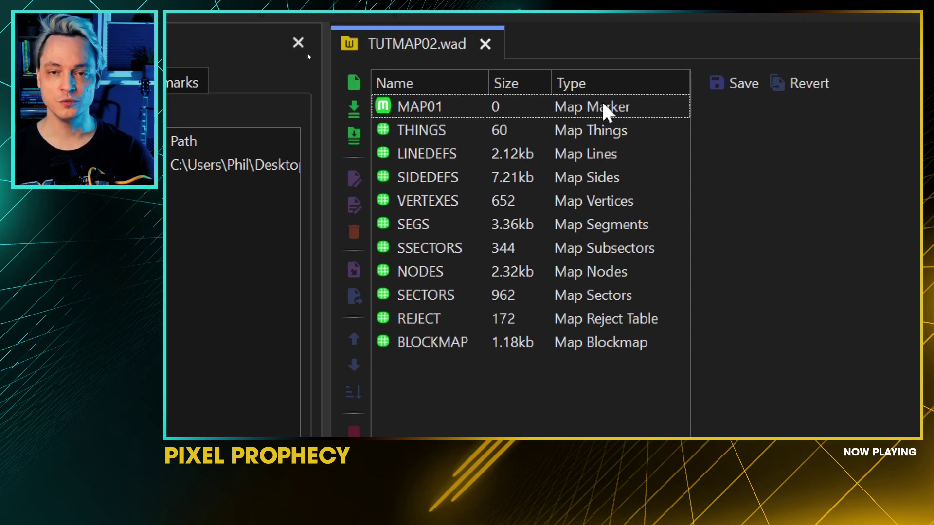
Step: Examine the MAP01 layout preview and browse the map data entries of TUTMAP02.wad from THINGS down to BLOCKMAP
left_click(602, 104)
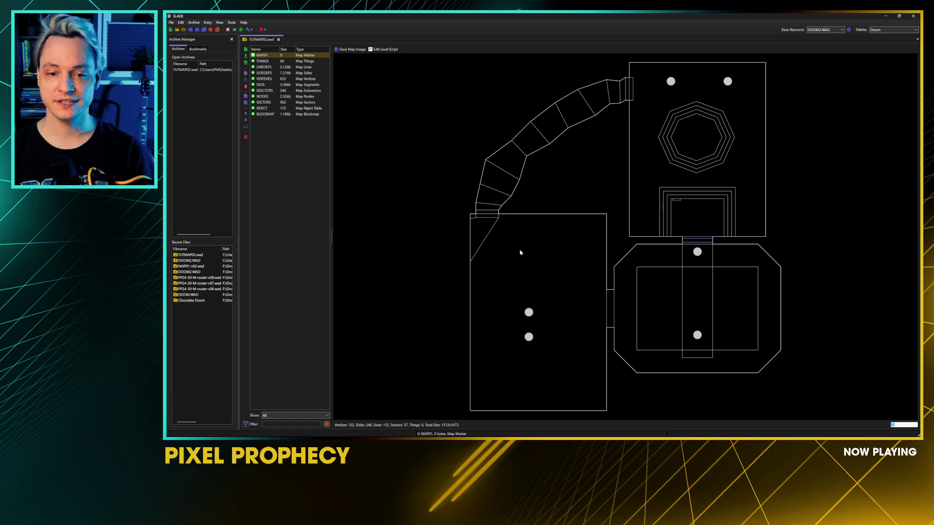
key("Down")
key("Down")
key("Down")
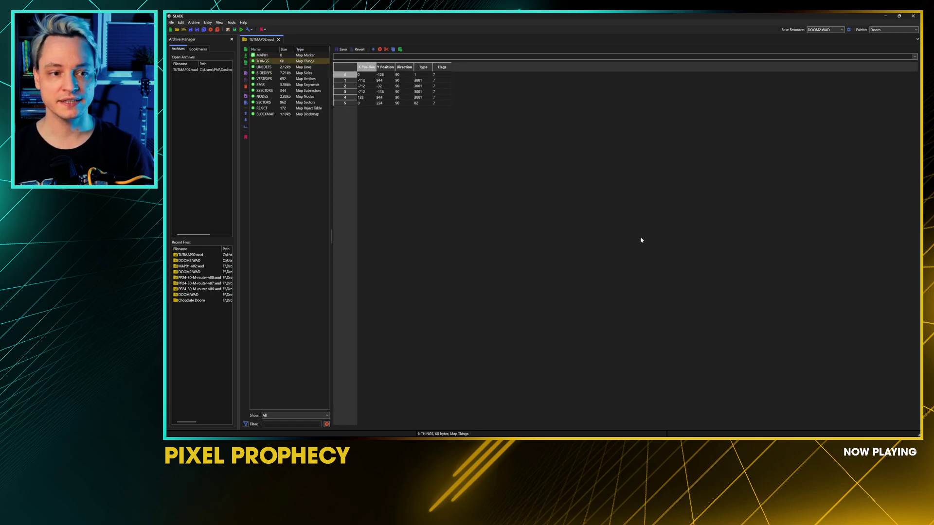
key("Down")
key("Down")
key("Down")
key("Down")
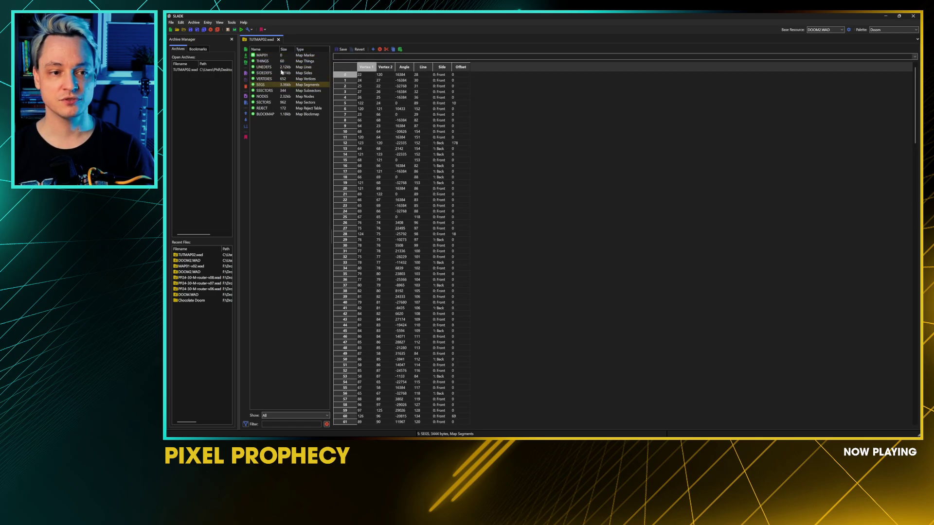
key("Down")
key("Down")
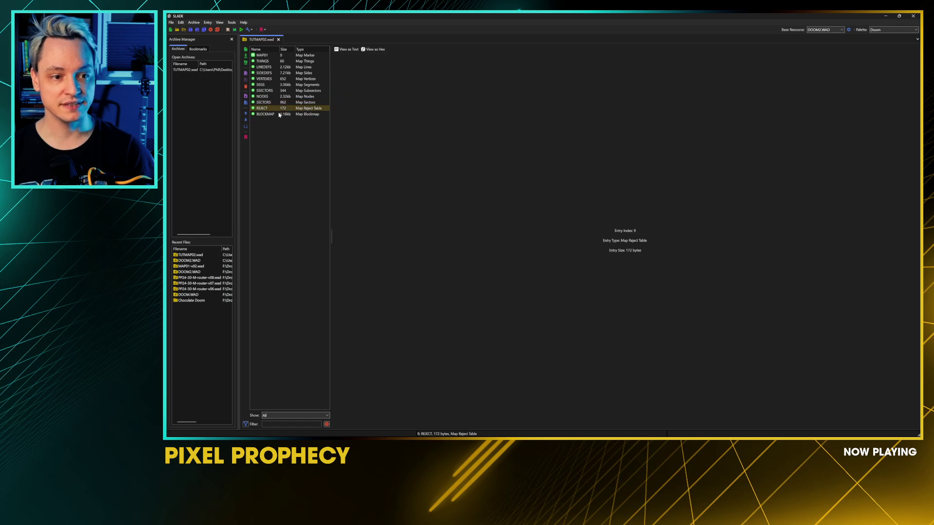
key("Down")
key("Up")
key("Up")
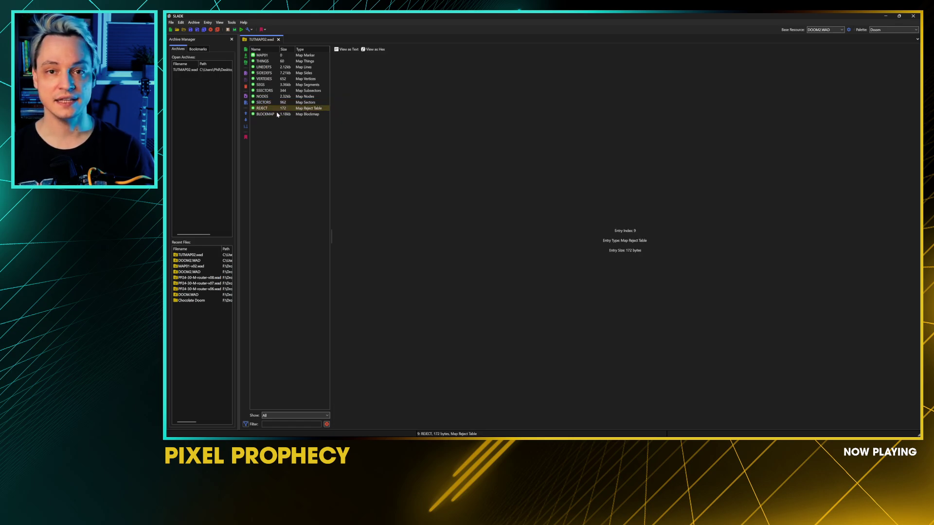
Step: Create an empty marker entry named P_START after the BLOCKMAP entry in TUTMAP02.wad
key("Down")
key("Down")
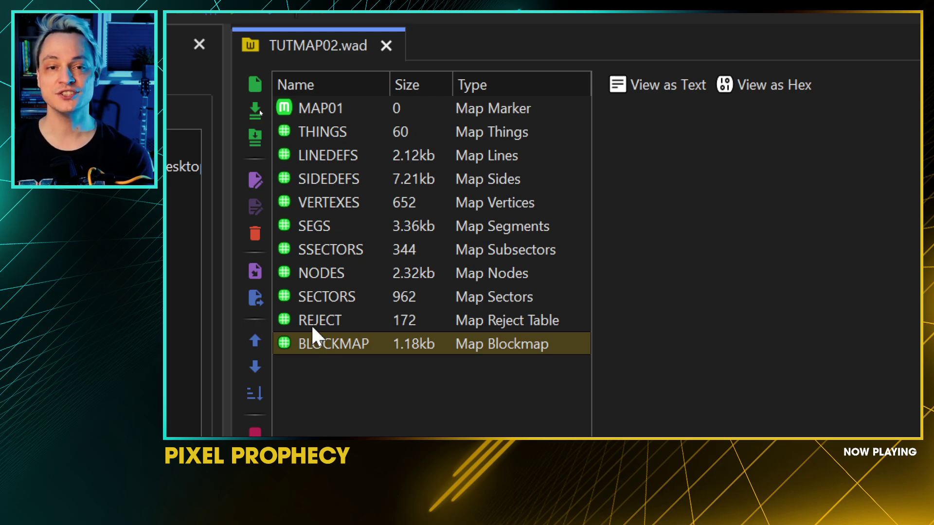
left_click(328, 383)
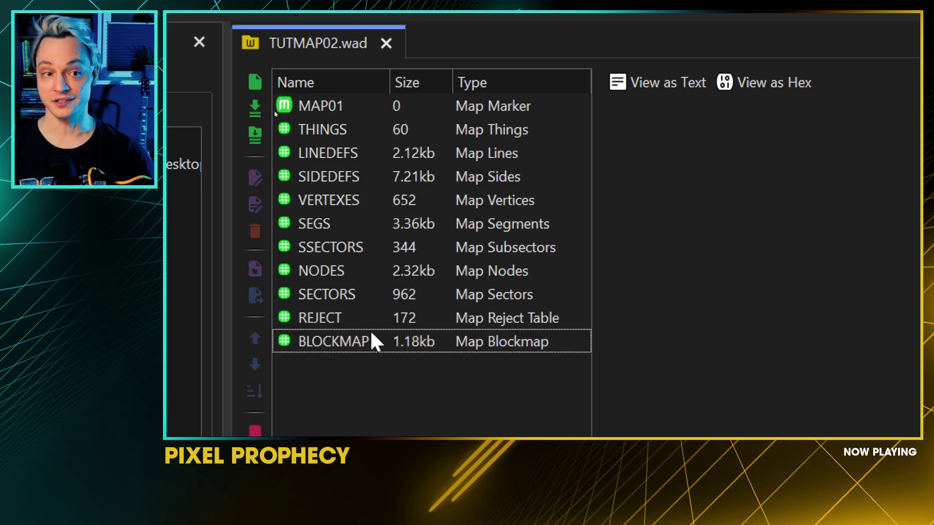
left_click(260, 82)
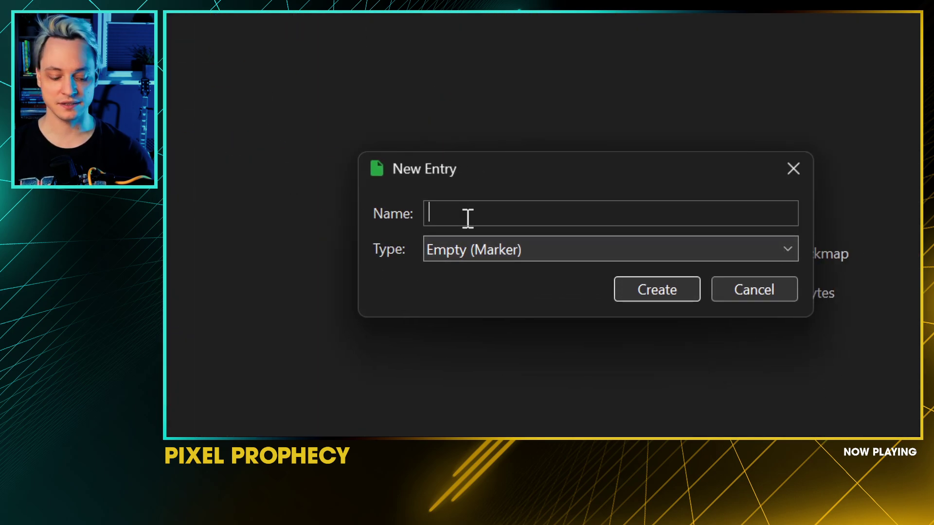
type("P_S")
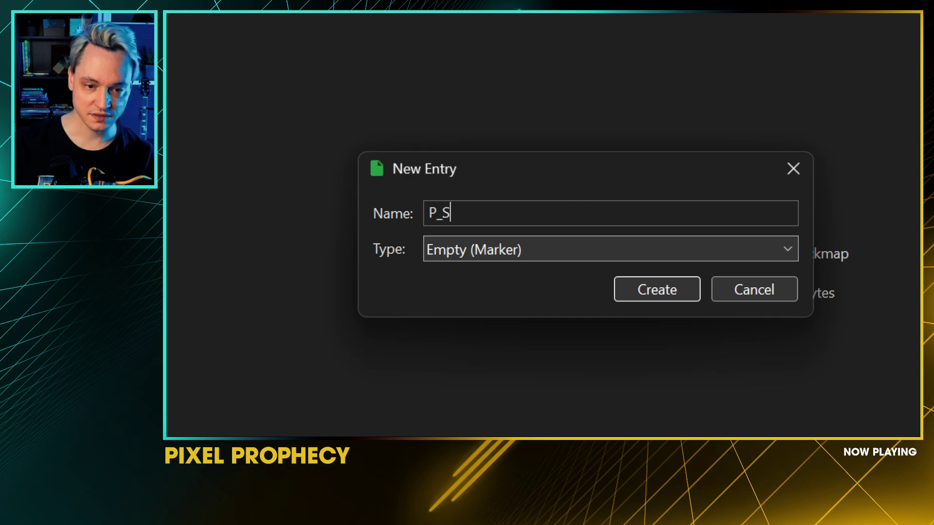
type("TGAR")
key("BackSpace")
key("BackSpace")
key("BackSpace")
type("ART")
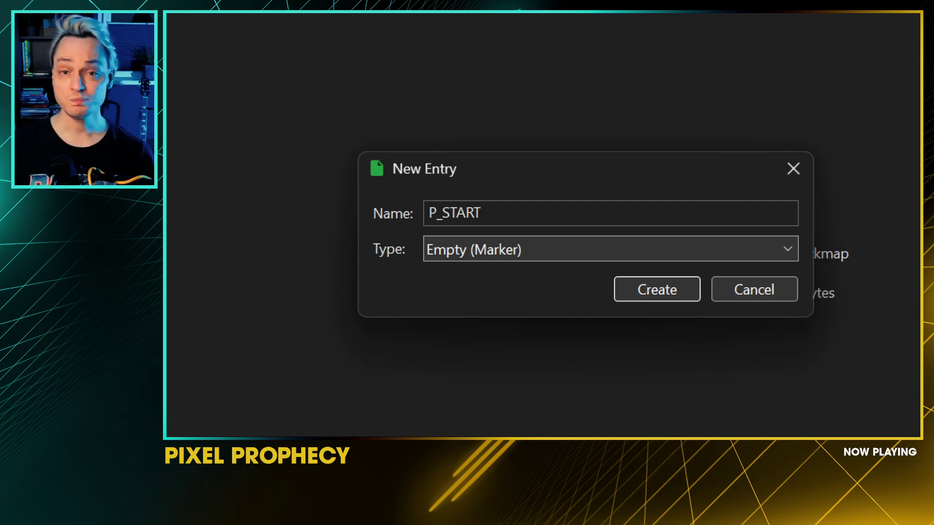
key("Return")
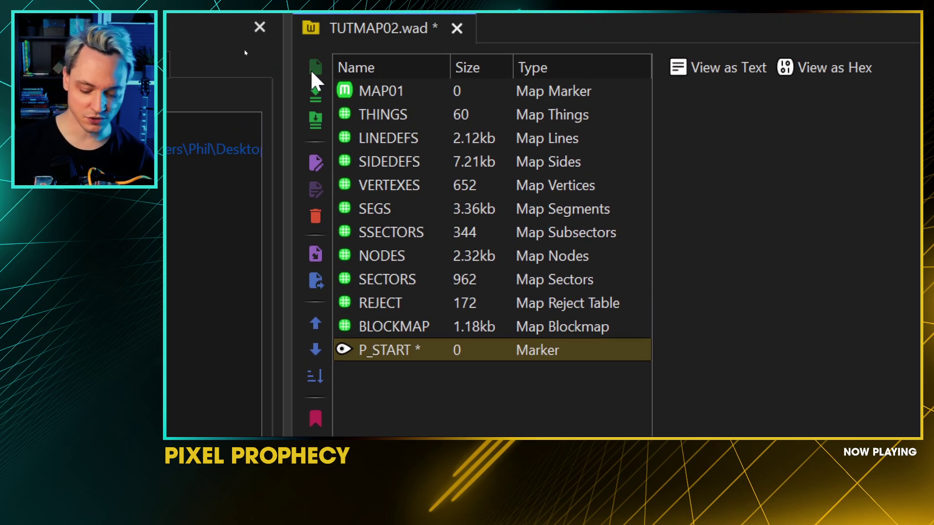
Step: Add a second empty marker entry named P_END directly after P_START
left_click(315, 66)
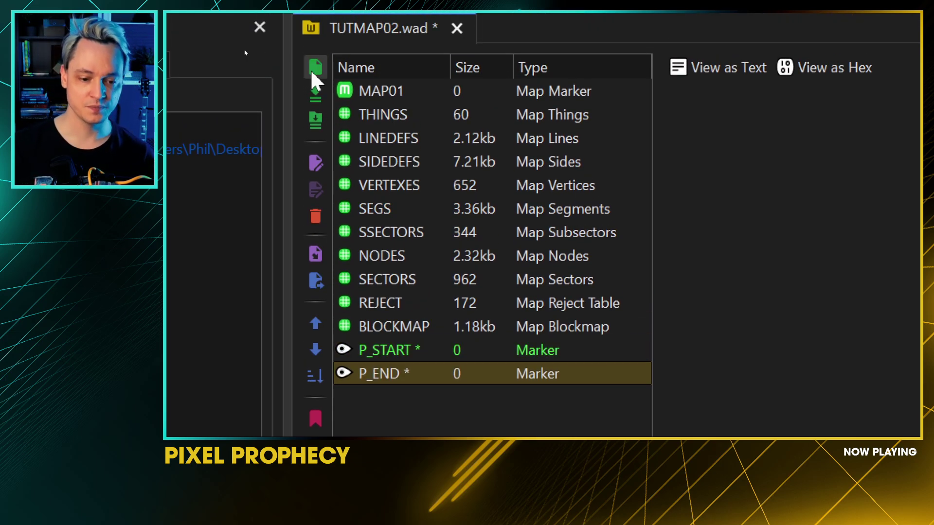
left_click(435, 351)
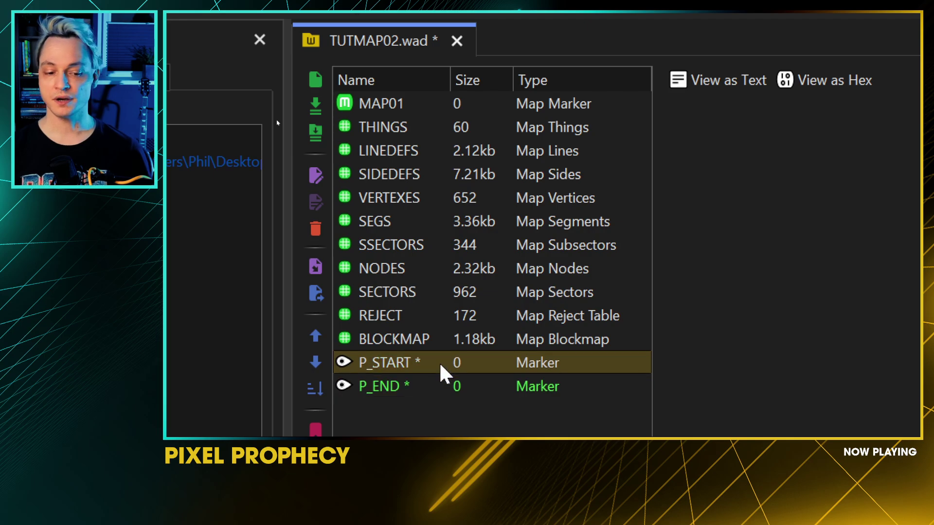
left_click(442, 385)
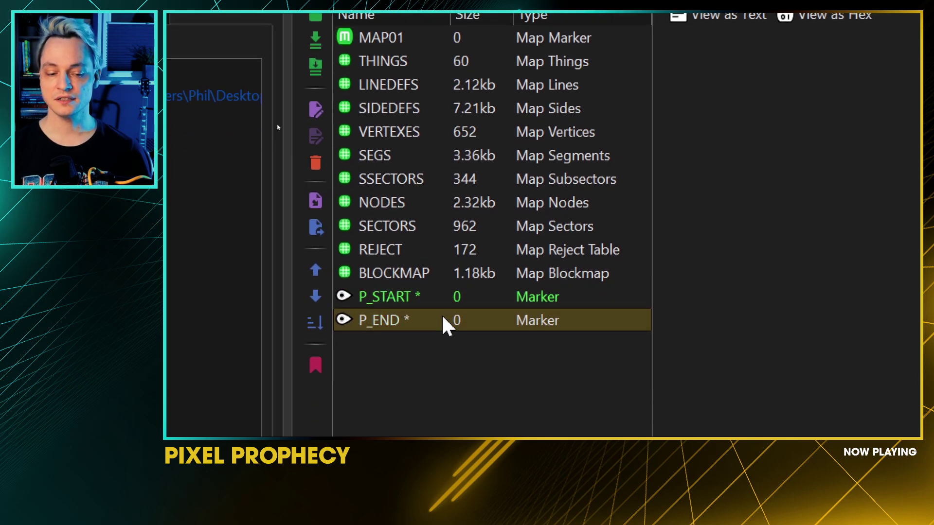
left_click(458, 364)
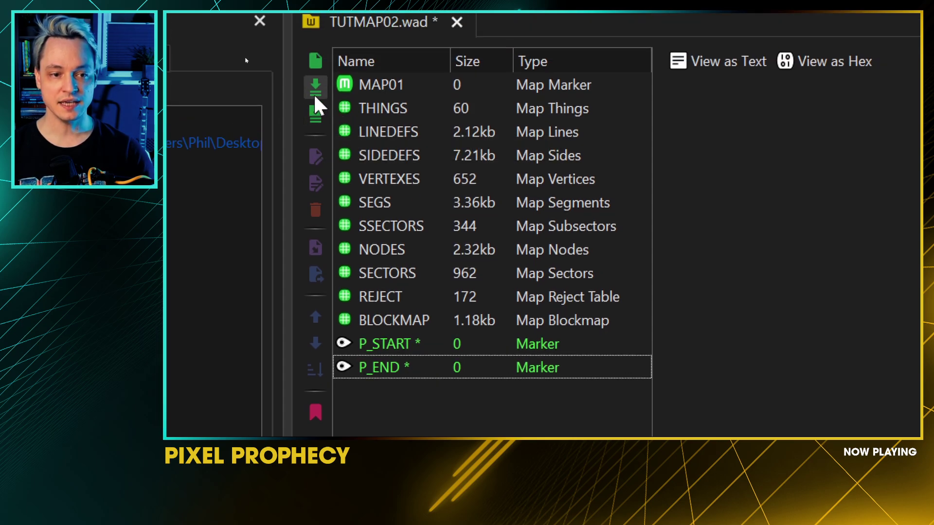
Step: Begin importing files into the archive and rename the smiley texture W33_52.png on the Desktop to PX_WALL.png
left_click(316, 88)
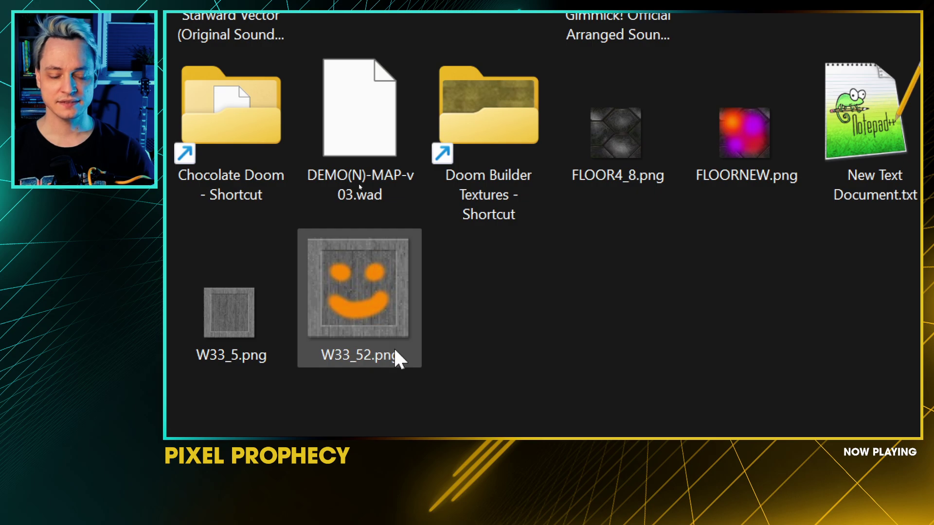
left_click(366, 360)
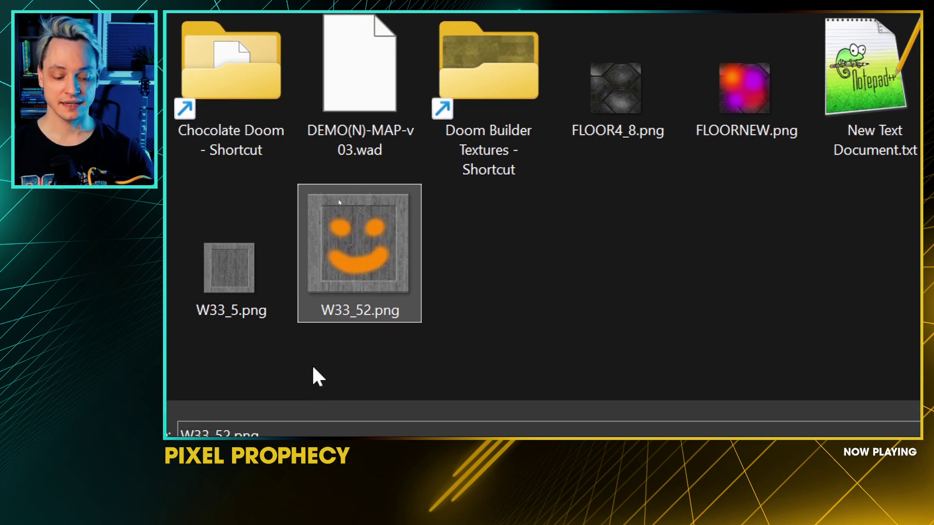
key("F2")
type("PX_")
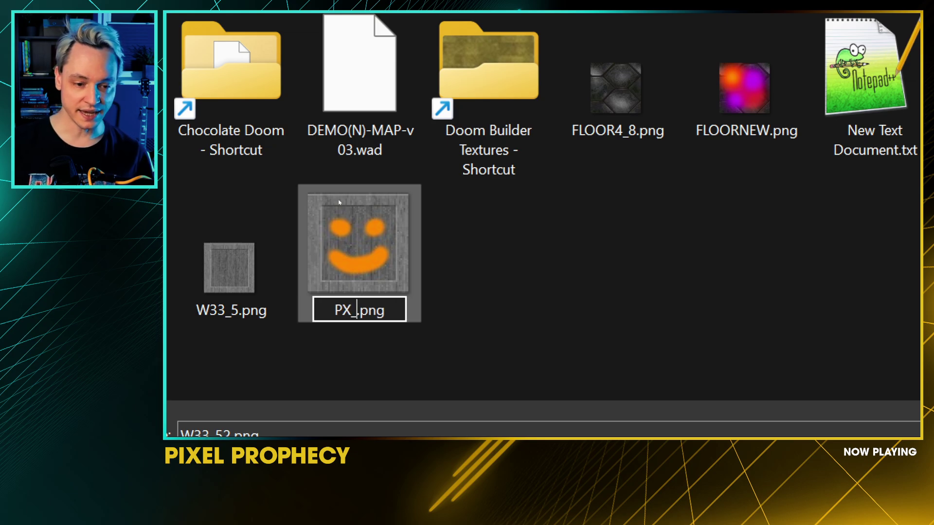
type("wALL")
key("BackSpace")
key("BackSpace")
key("BackSpace")
key("BackSpace")
type("WALL")
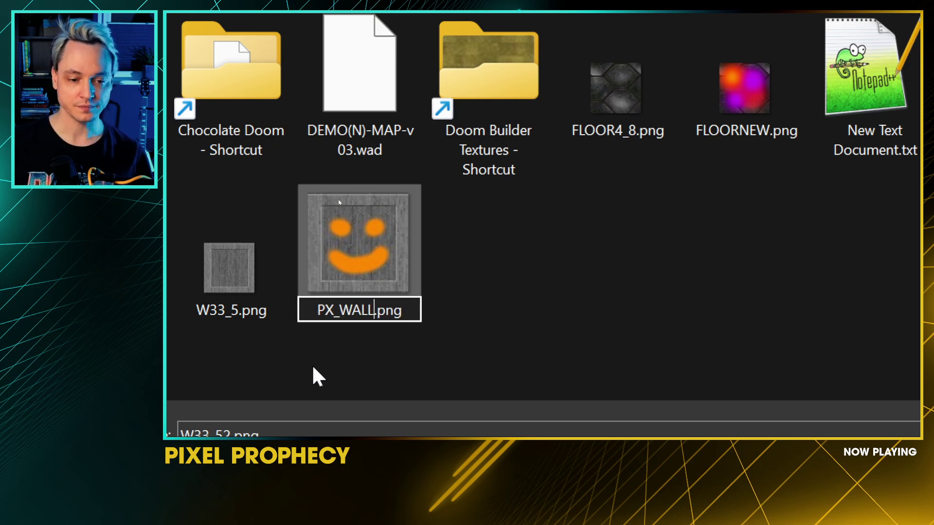
left_click(313, 367)
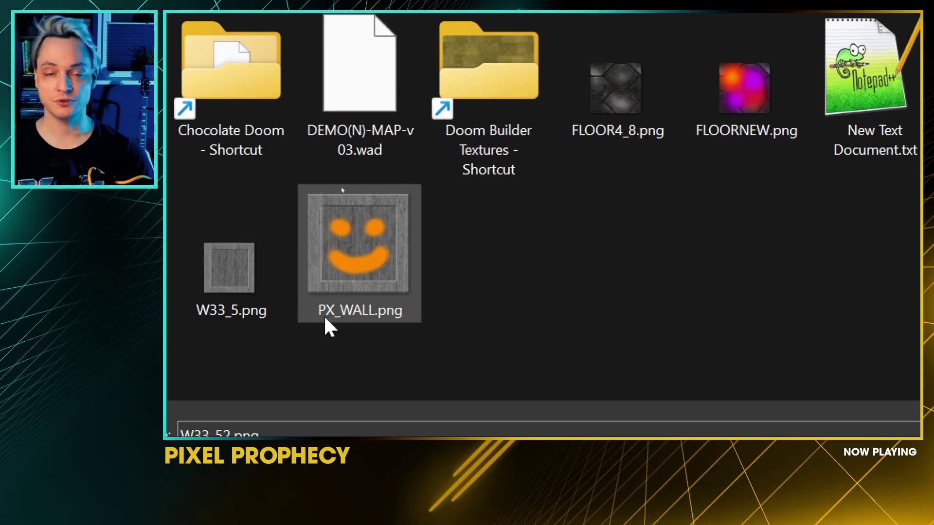
Step: Import PX_WALL.png into TUTMAP02.wad and move its entry up between the P_START and P_END markers
mouse_move(325, 320)
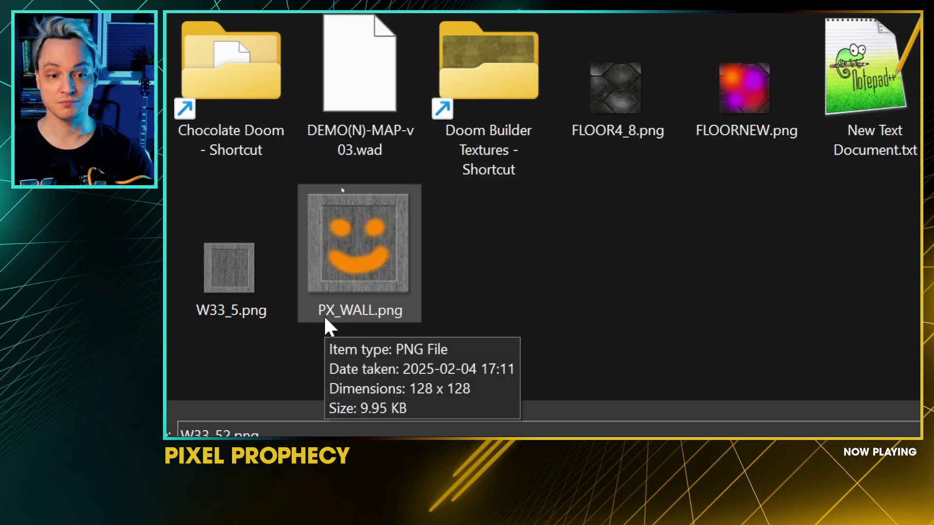
left_click(339, 286)
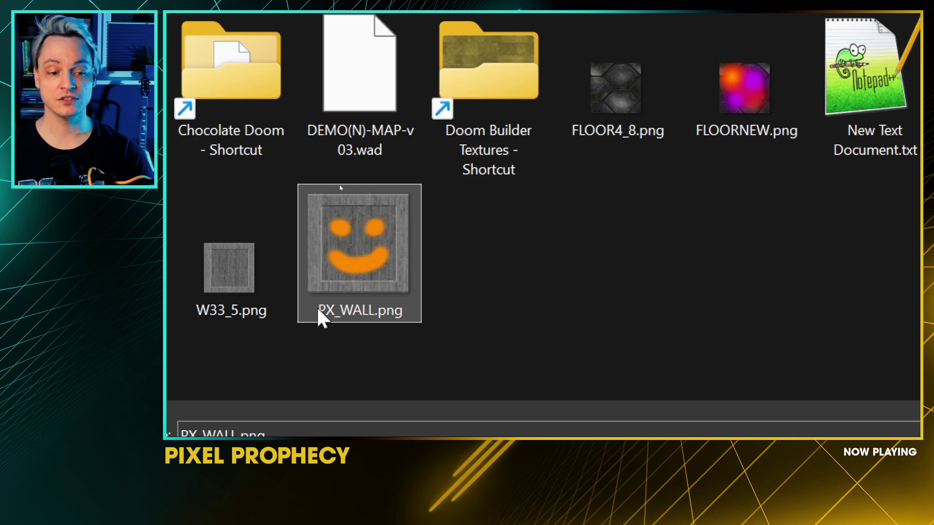
mouse_move(320, 311)
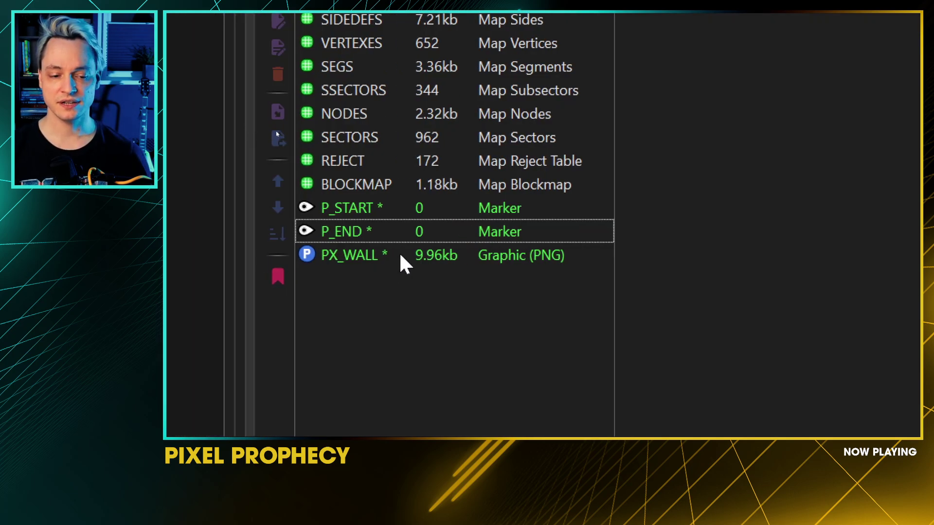
left_click(399, 253)
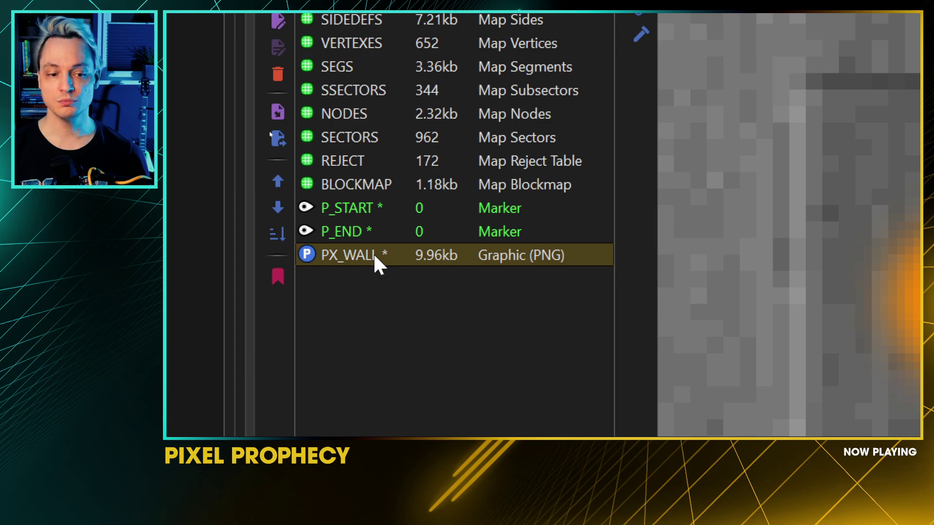
left_click(278, 182)
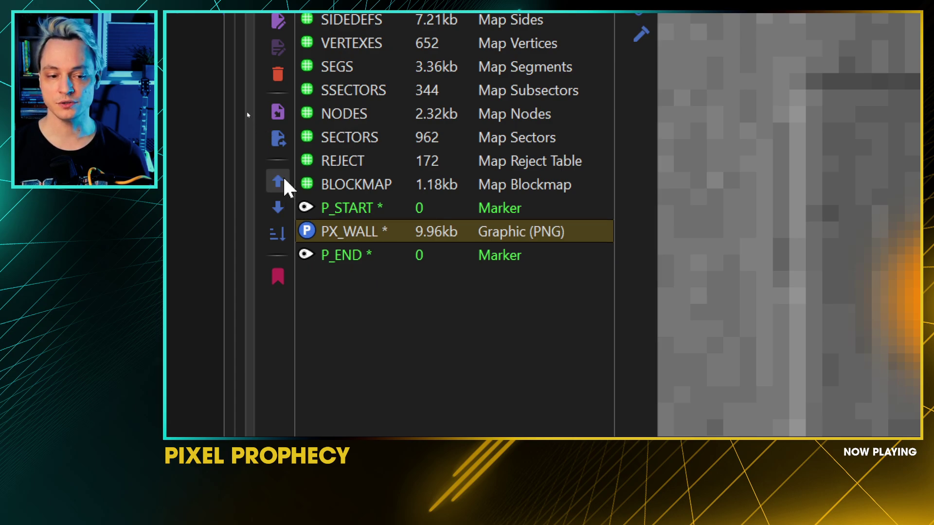
left_click(359, 208)
left_click(357, 258)
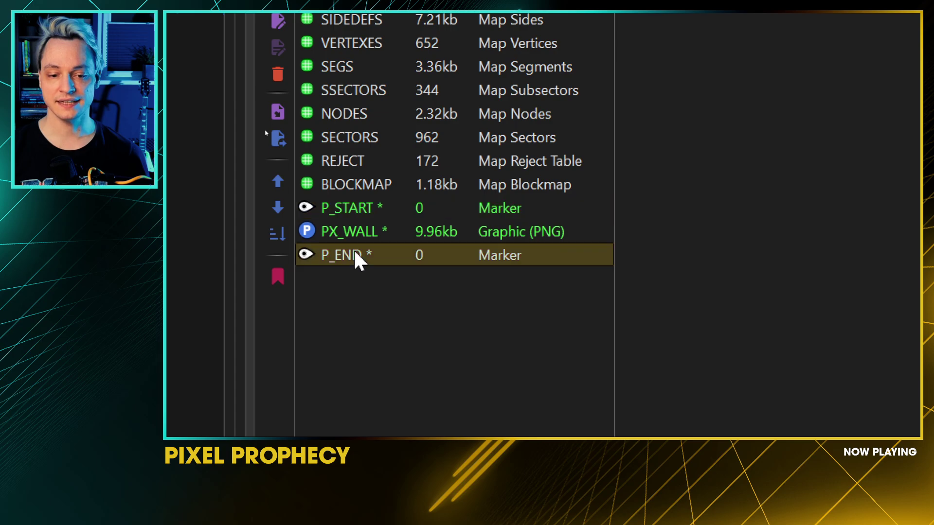
left_click(394, 234)
left_click(376, 208)
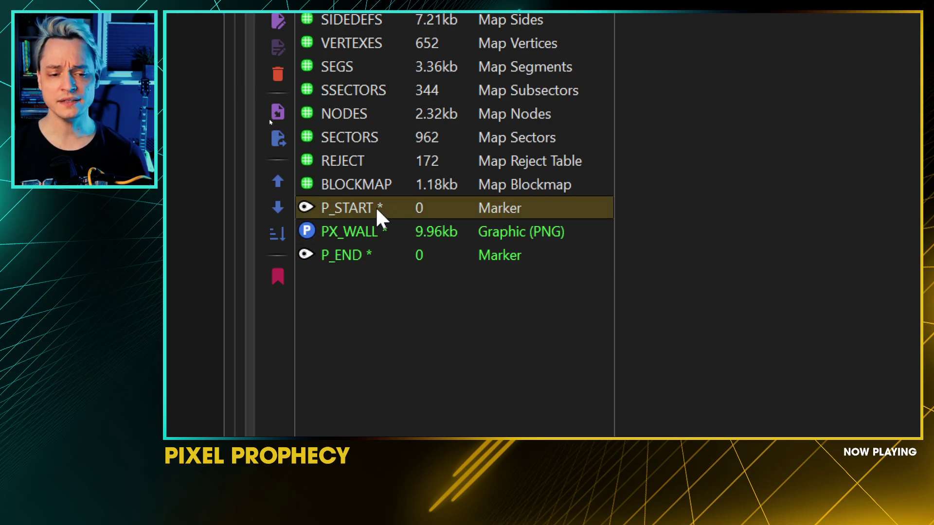
left_click(373, 257)
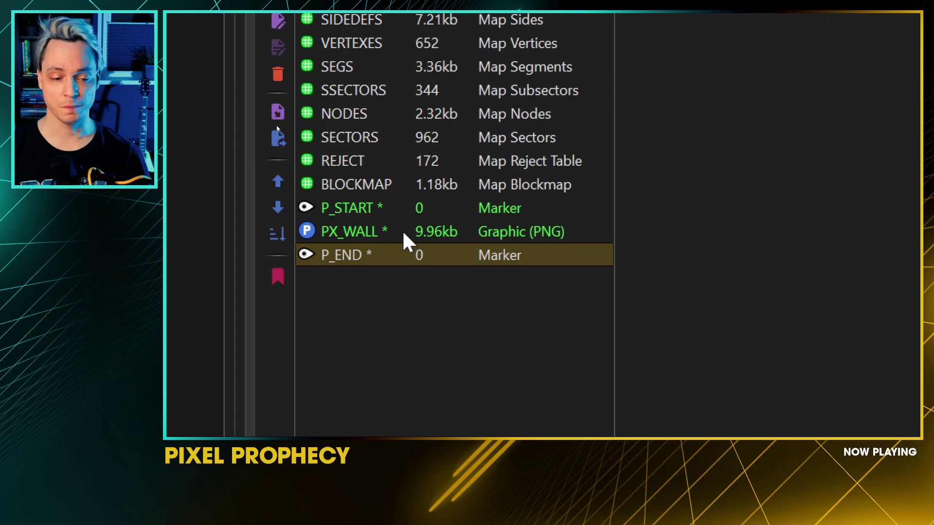
Step: Convert the PX_WALL graphic to Doom Gfx (Paletted) with transparency disabled and save the changes to the entry
left_click(399, 231)
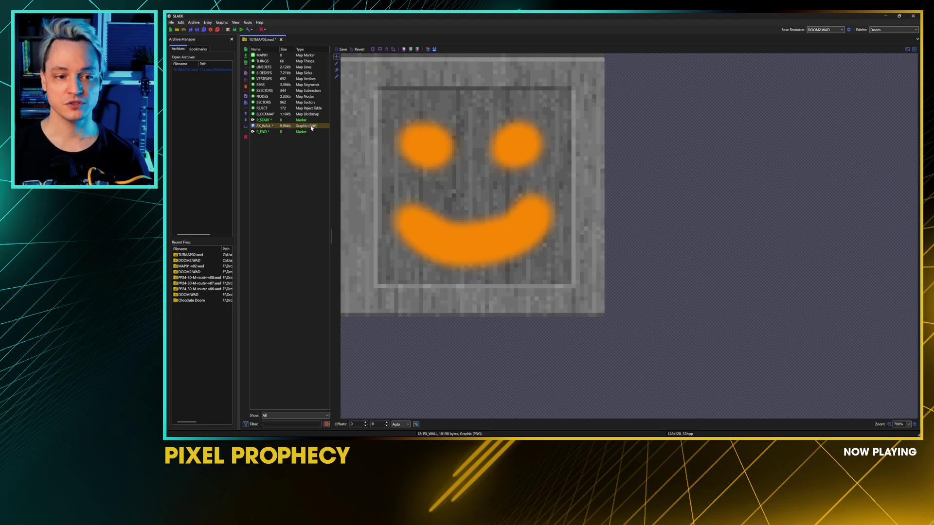
right_click(311, 128)
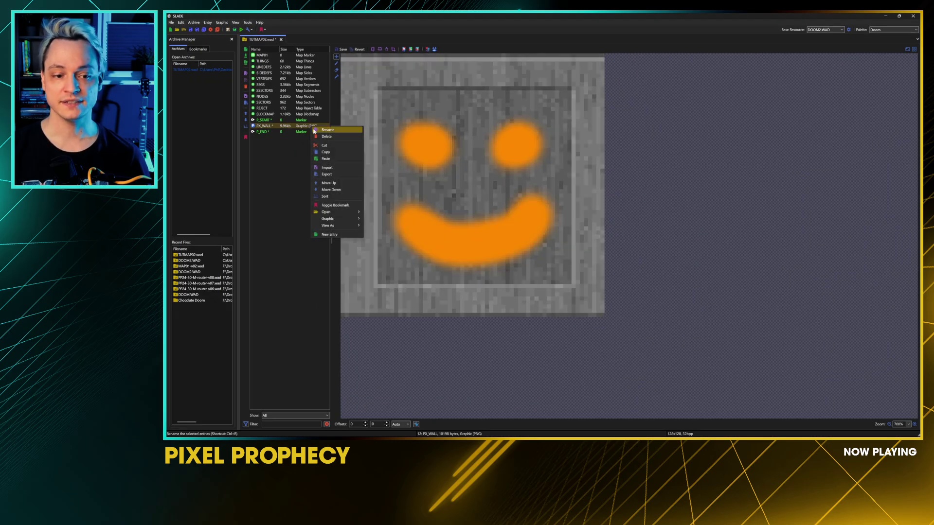
mouse_move(336, 218)
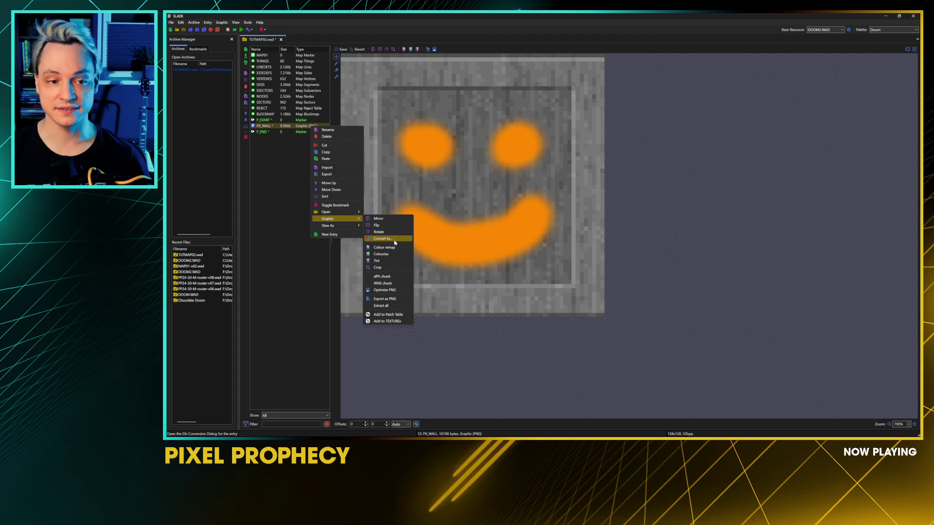
left_click(394, 239)
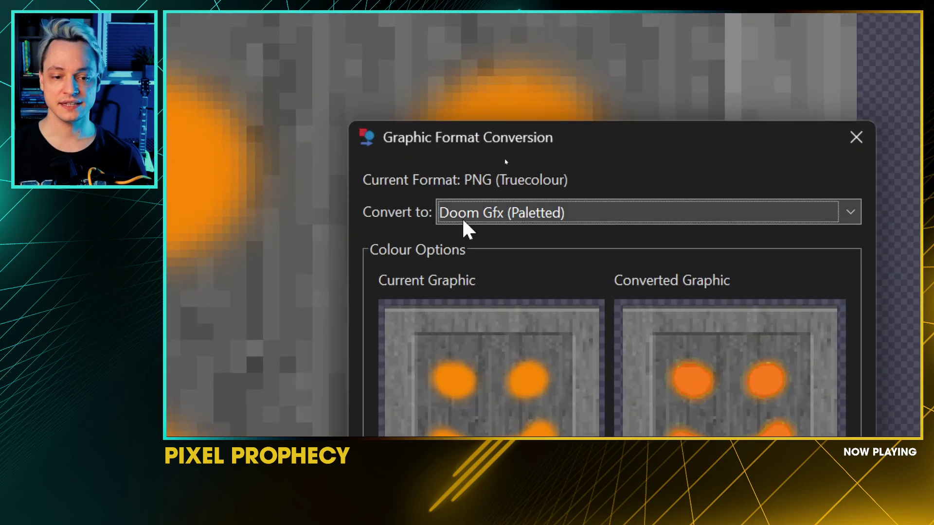
left_click(463, 213)
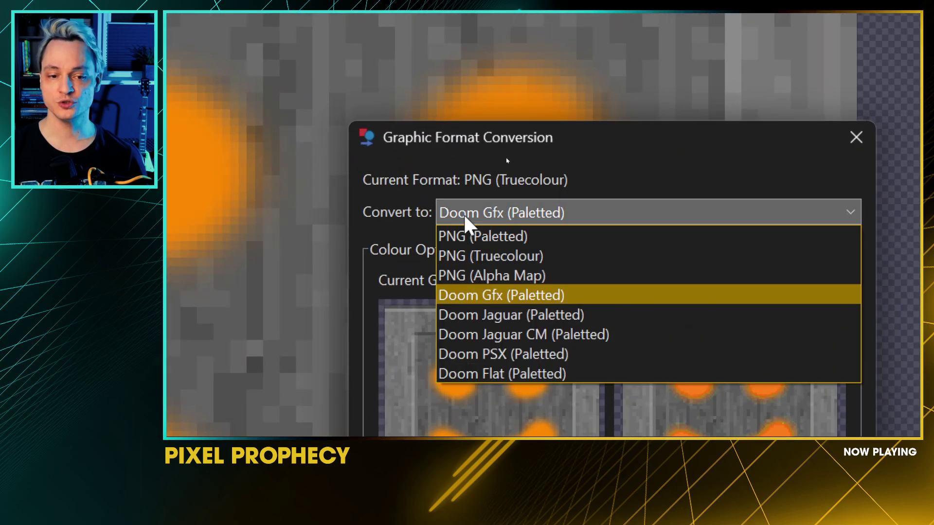
left_click(581, 293)
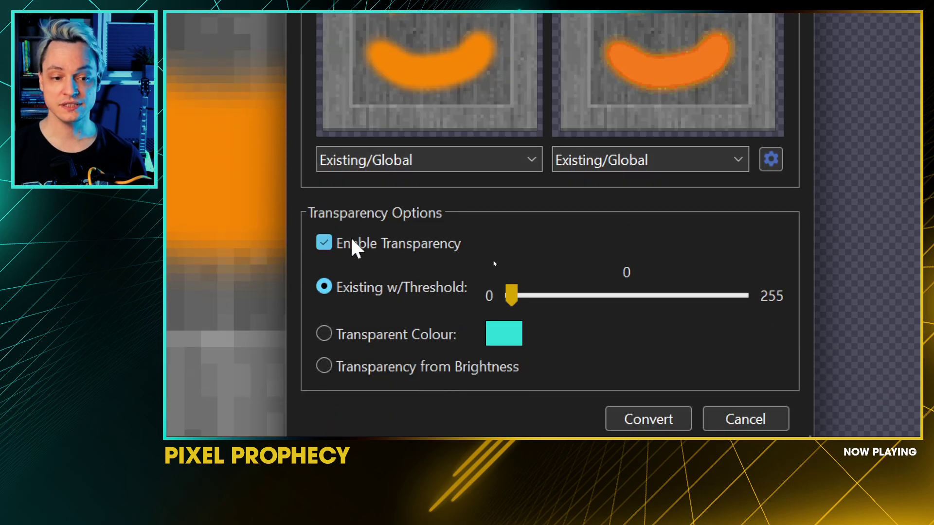
left_click(352, 241)
left_click(647, 422)
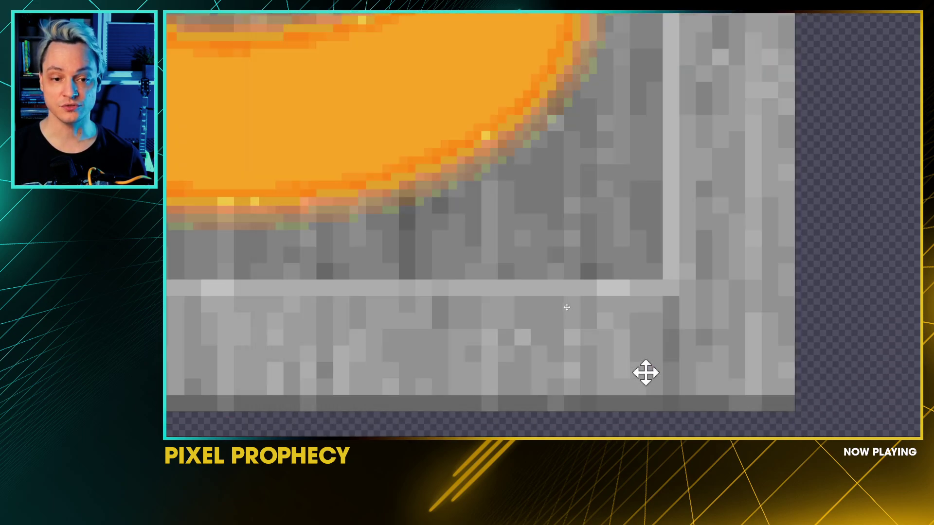
left_click(299, 160)
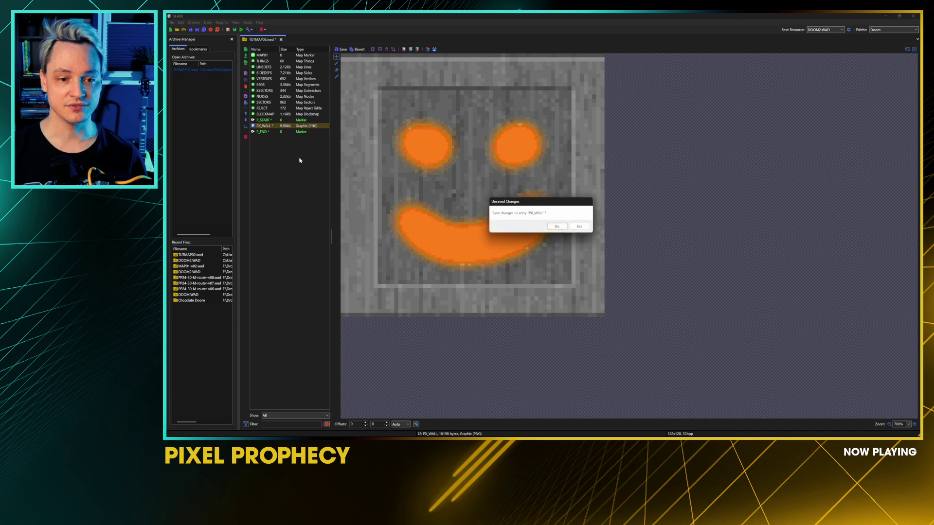
left_click(556, 226)
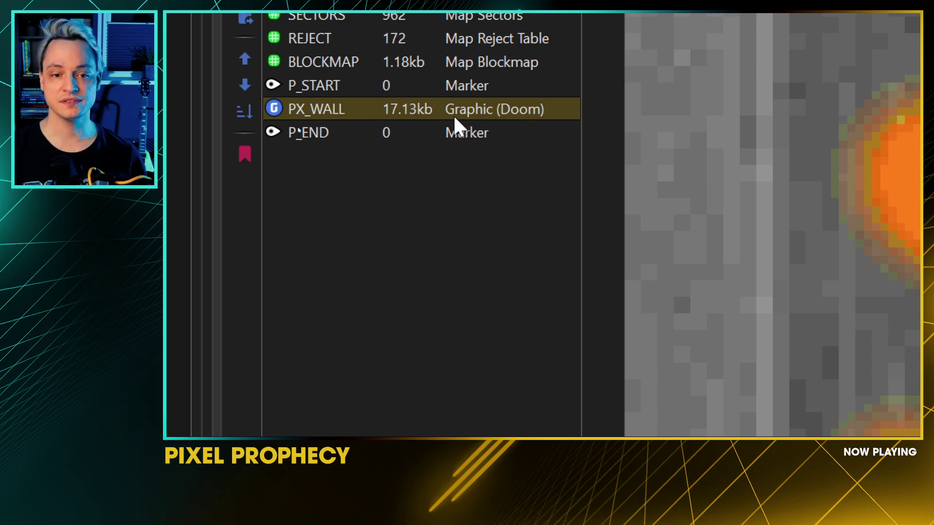
left_click(480, 138)
left_click(481, 111)
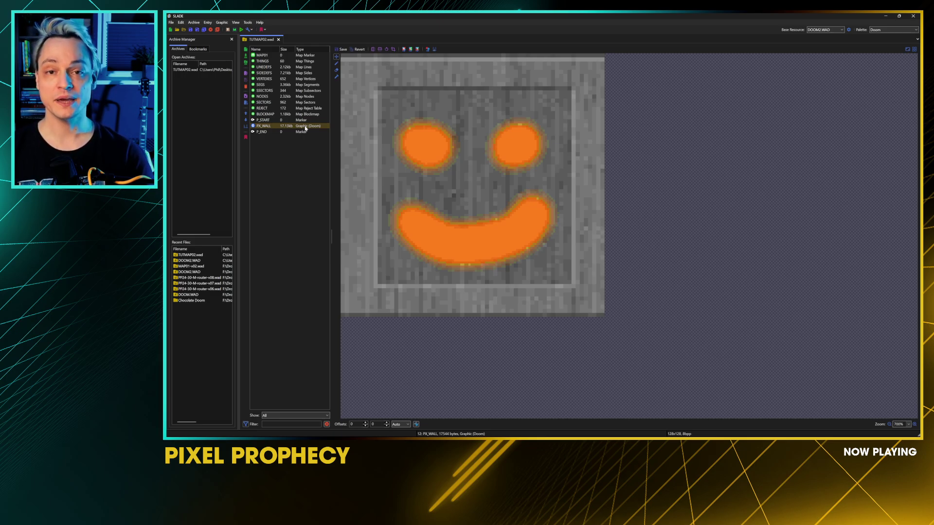
left_click(290, 132)
left_click(274, 127)
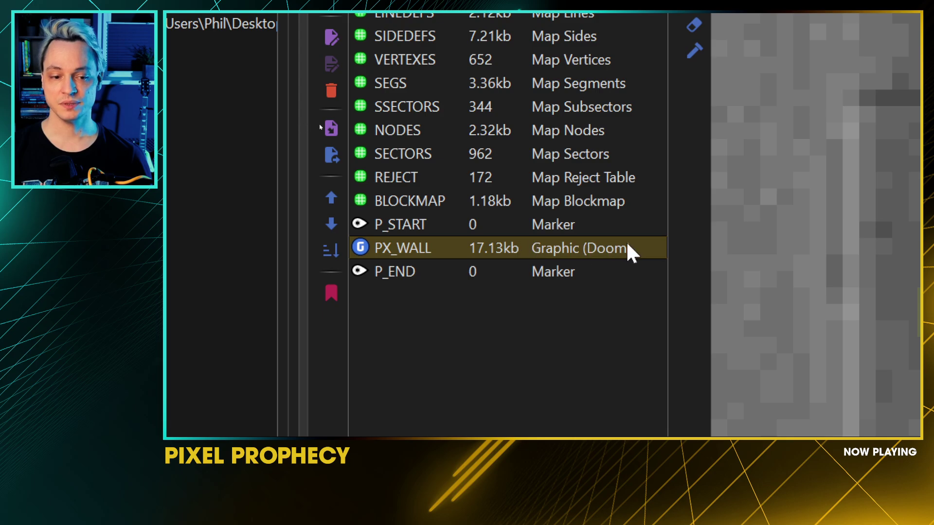
Step: Create Doom-format TEXTURE1 and PNAMES definitions for PX_WALL, imported from the base resource archive, and save the archive
right_click(575, 243)
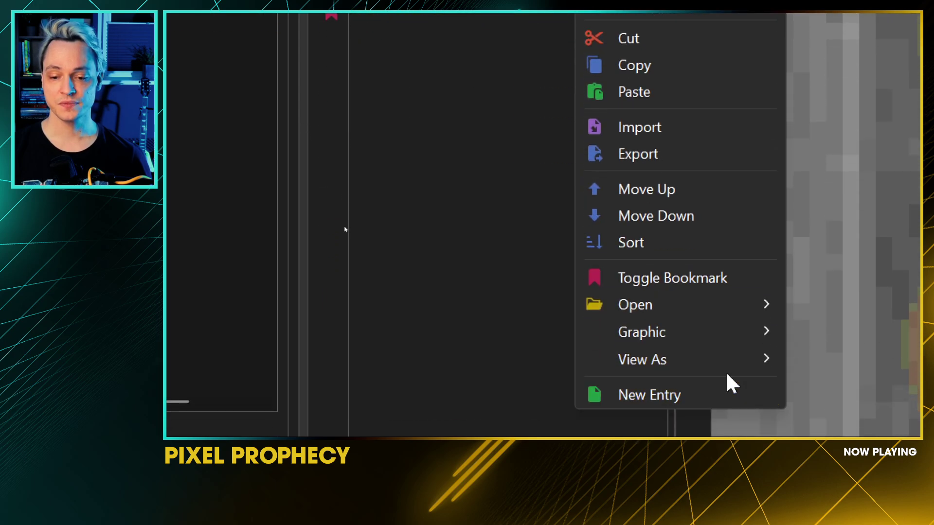
mouse_move(754, 335)
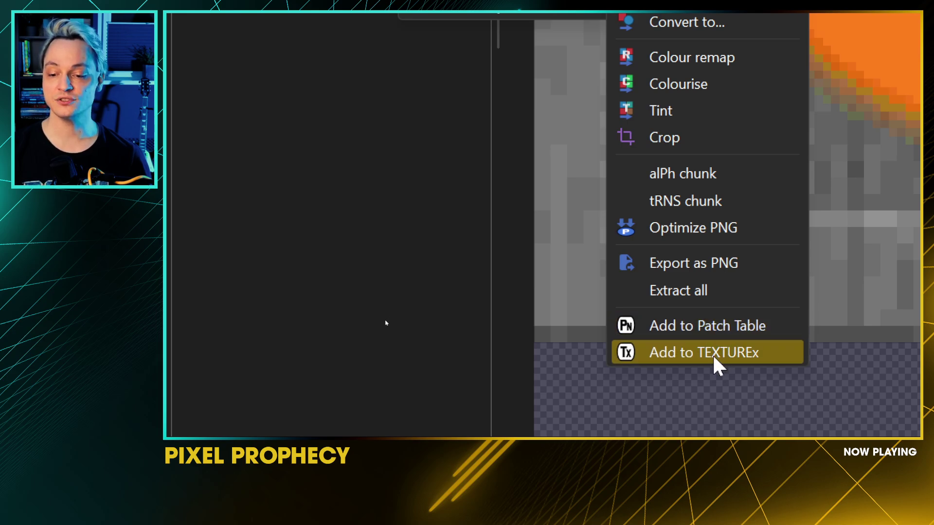
left_click(714, 325)
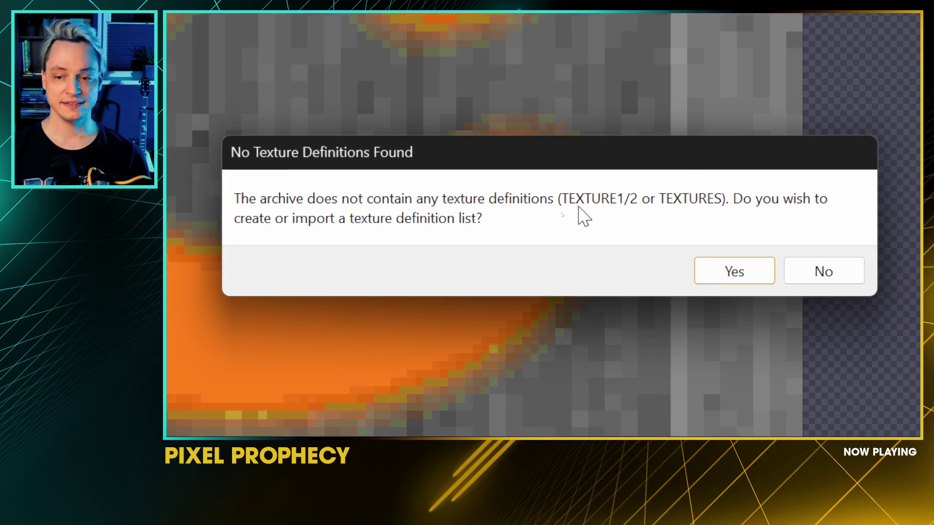
left_click(719, 273)
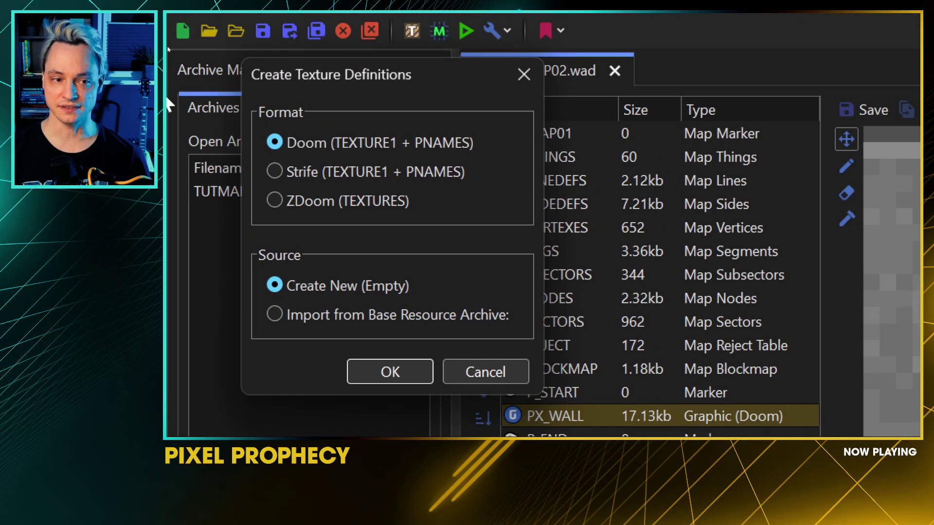
left_click_drag(320, 69, 337, 60)
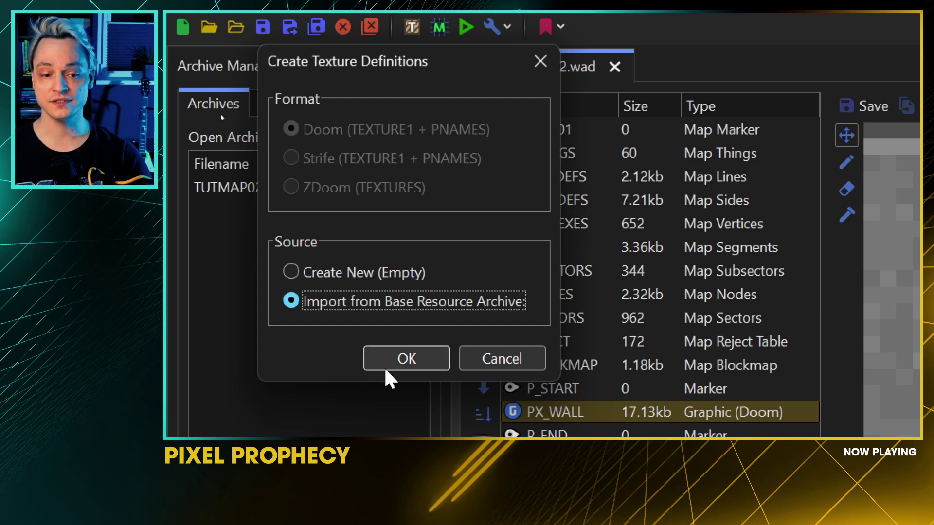
left_click(390, 362)
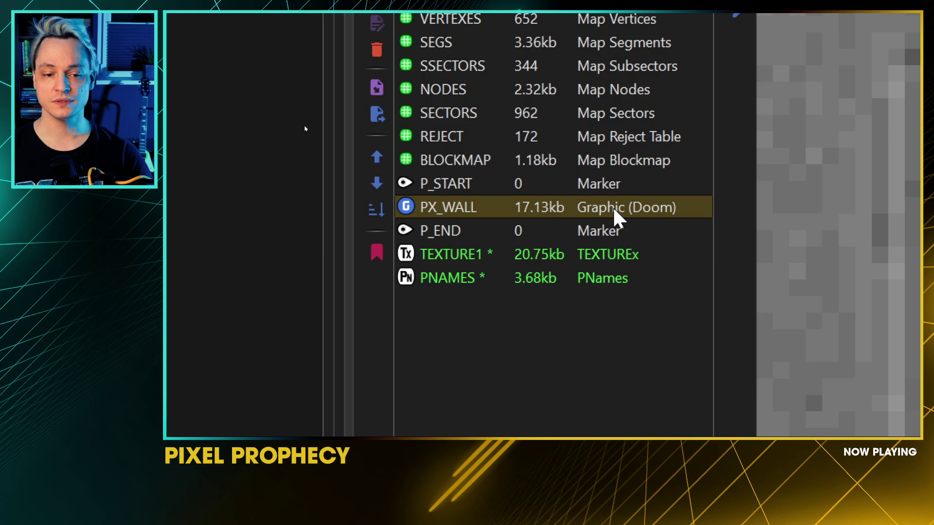
key("ctrl+s")
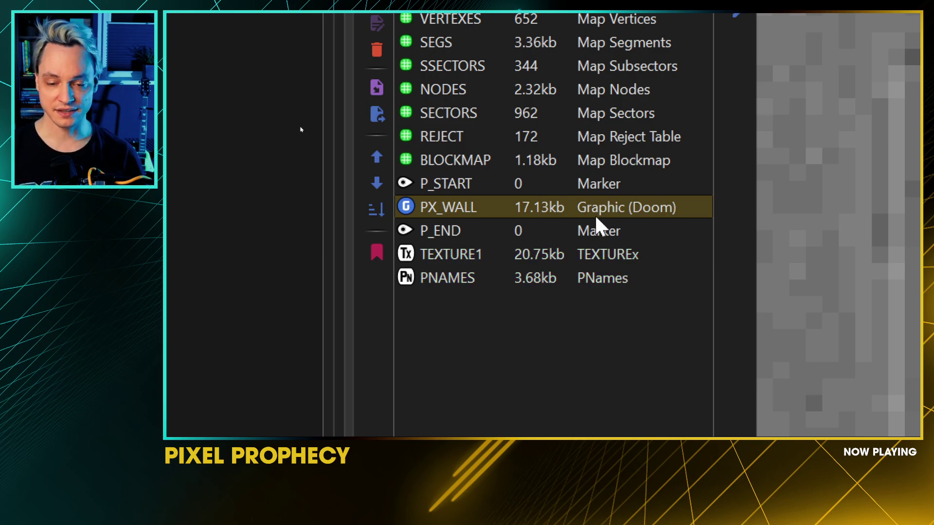
Step: Add the PX_WALL graphic to TEXTUREx and save the archive
right_click(594, 206)
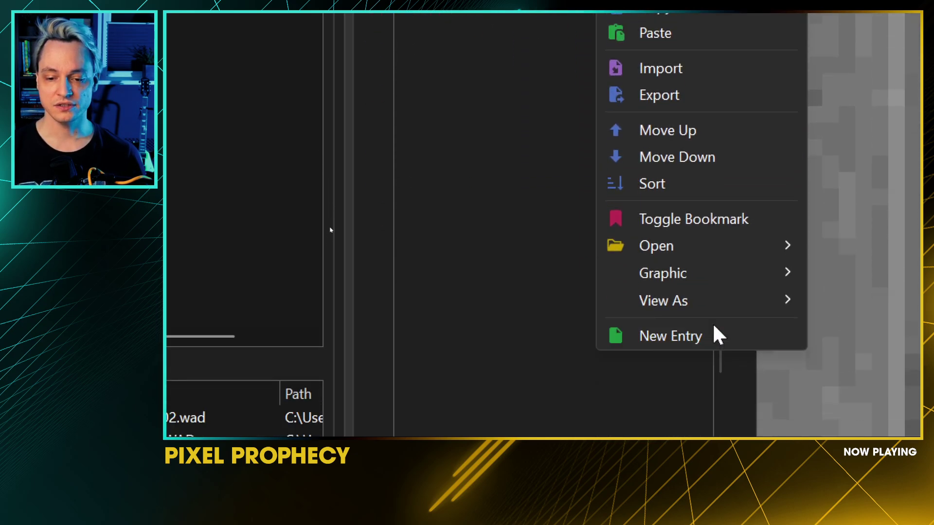
mouse_move(719, 271)
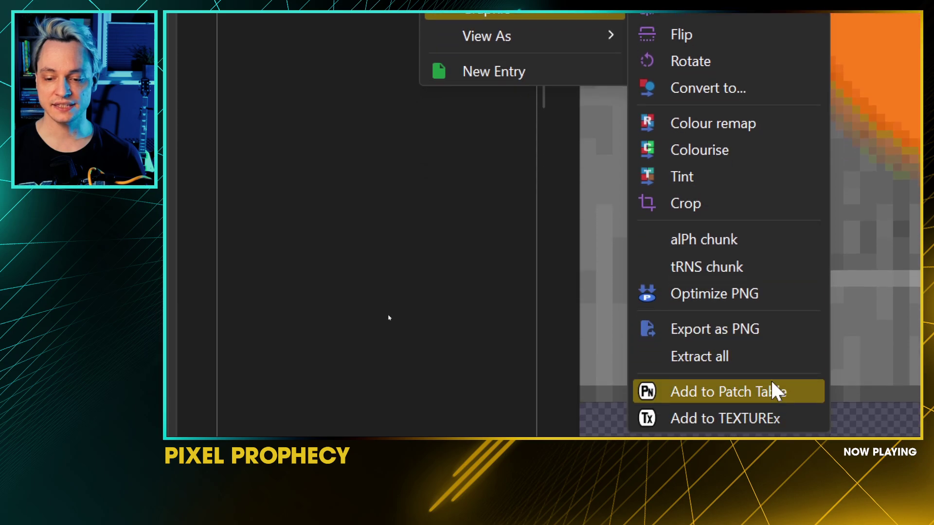
left_click(766, 419)
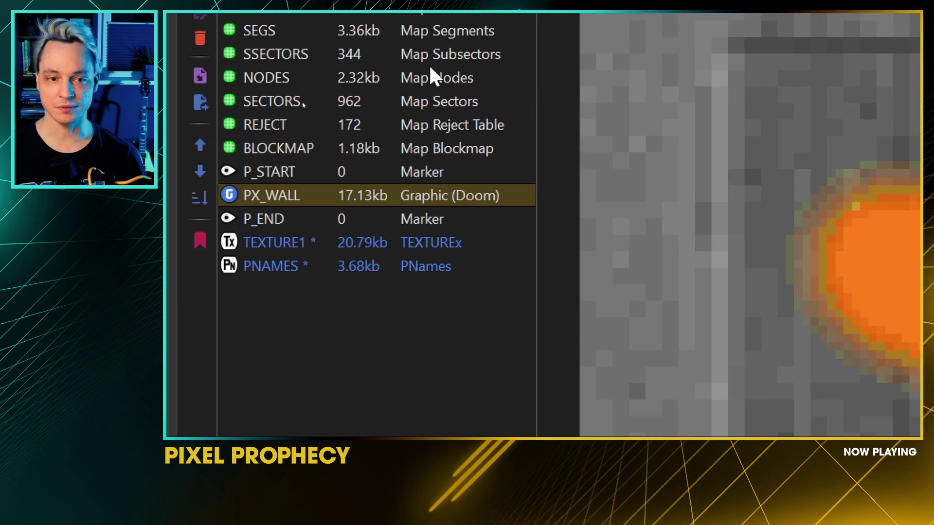
key("ctrl+s")
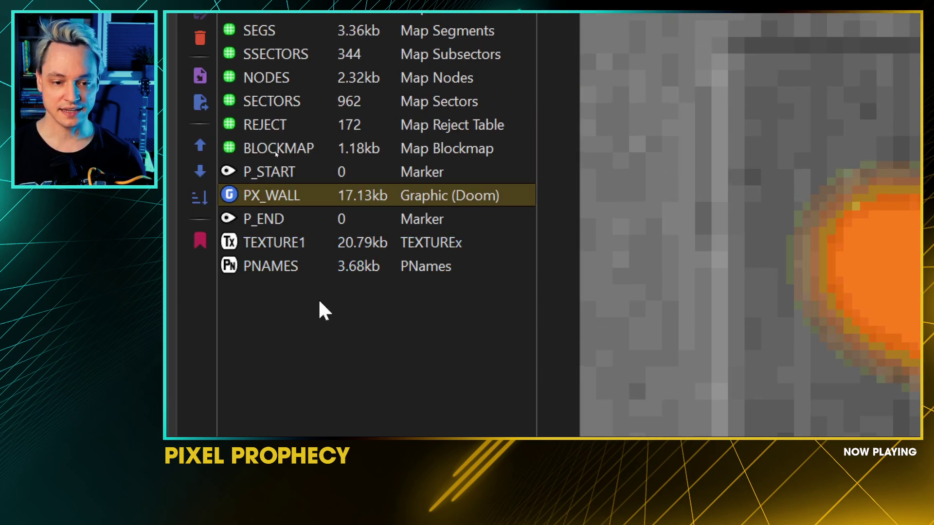
Step: Check the end of the PNAMES patch list for PX_WALL and view the TEXTURE1 entry
left_click(278, 272)
left_click(311, 243)
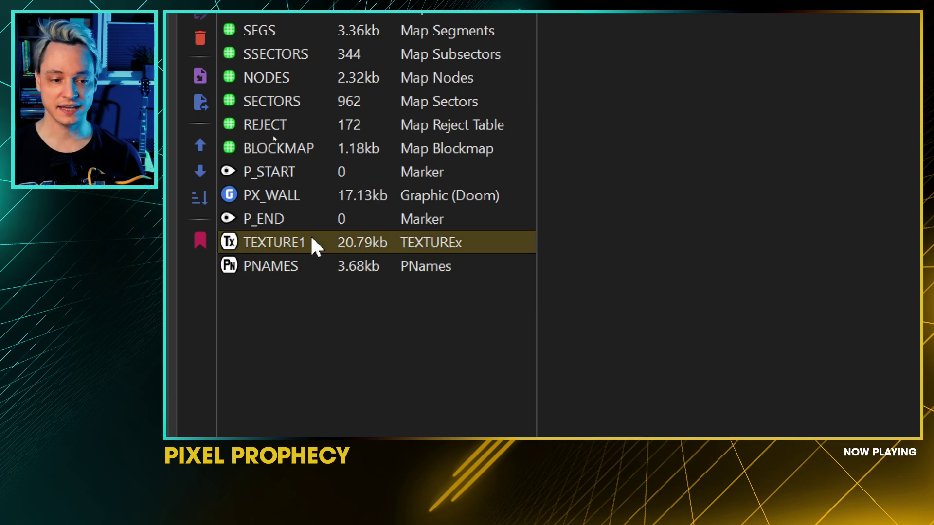
left_click(292, 266)
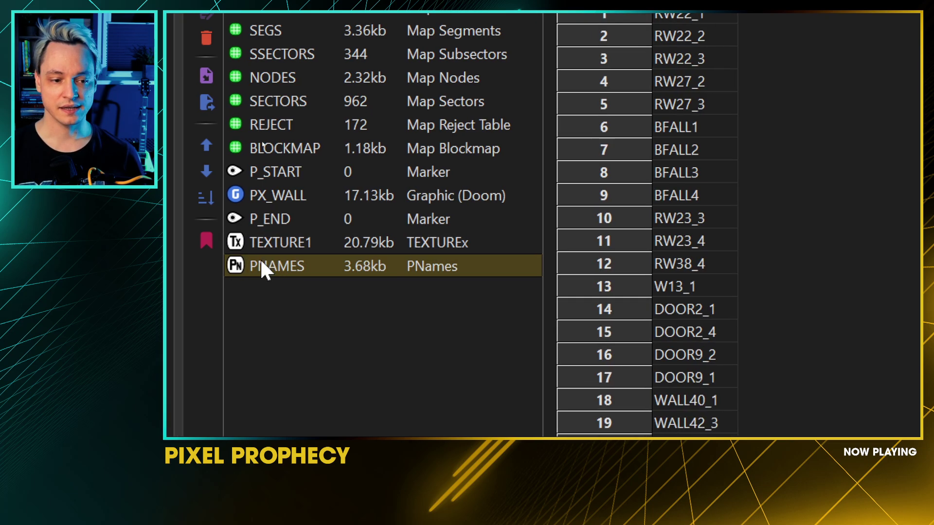
scroll(647, 226, "down", 9)
scroll(650, 366, "down", 20)
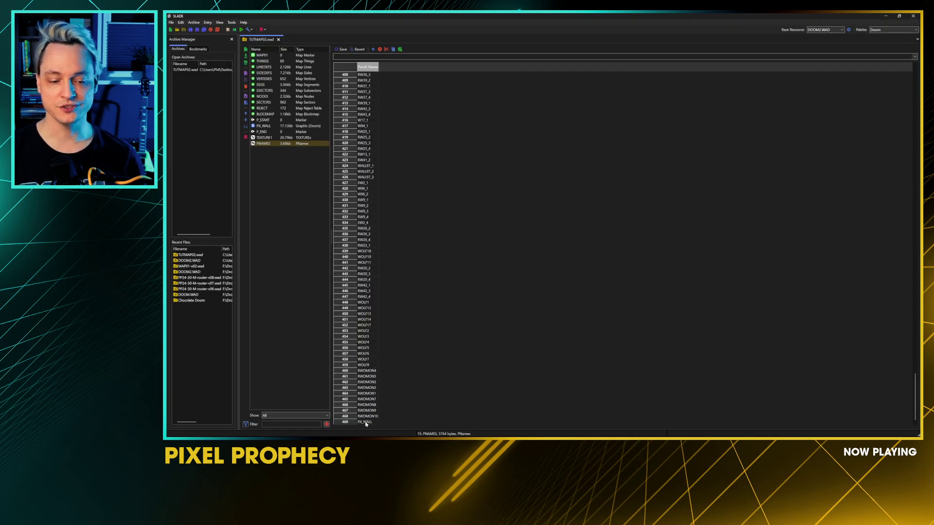
left_click(293, 138)
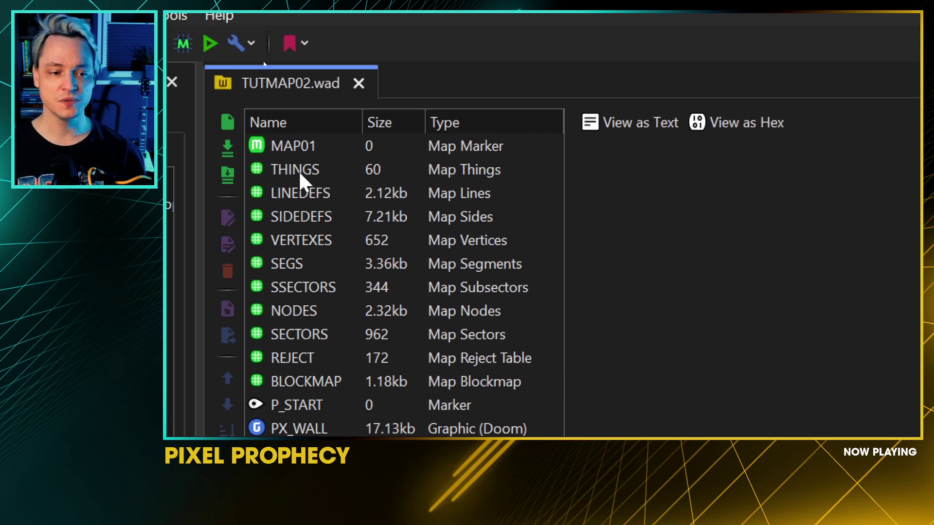
Step: Switch to Ultimate Doom Builder and reopen TUTMAP02.wad with DOOM2.WAD as its resource
key("alt+Tab")
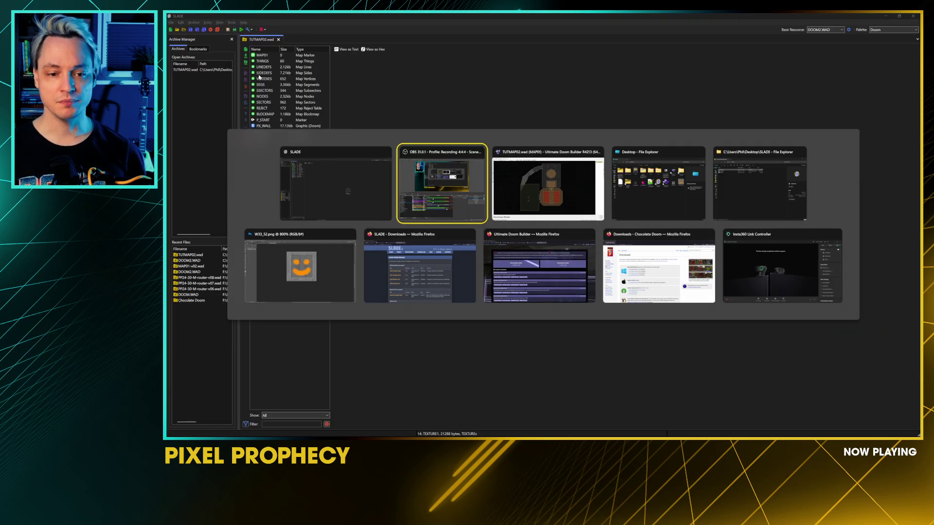
key("alt+Tab")
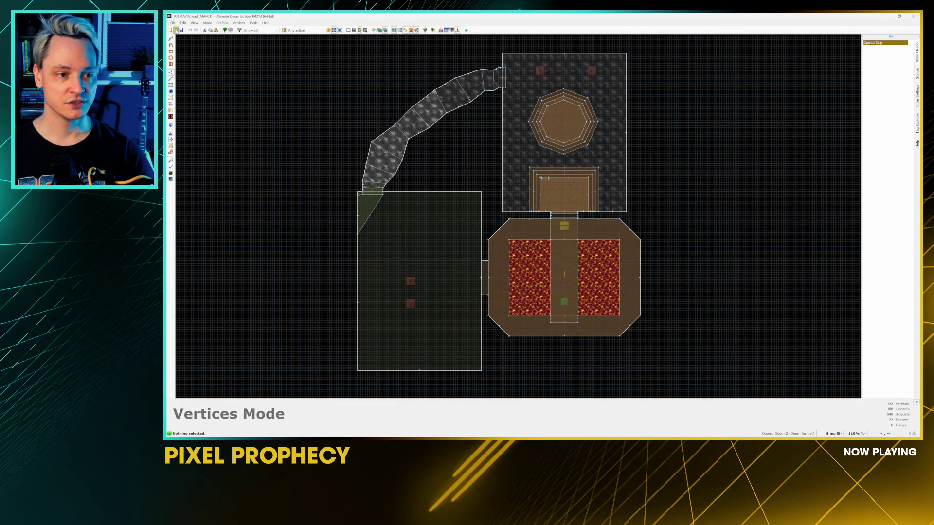
left_click(176, 30)
left_click(482, 150)
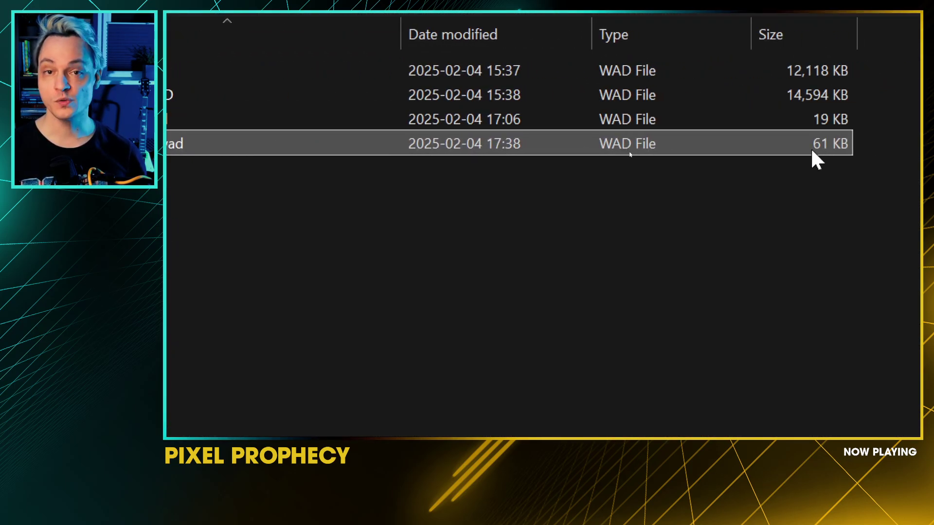
double_click(818, 148)
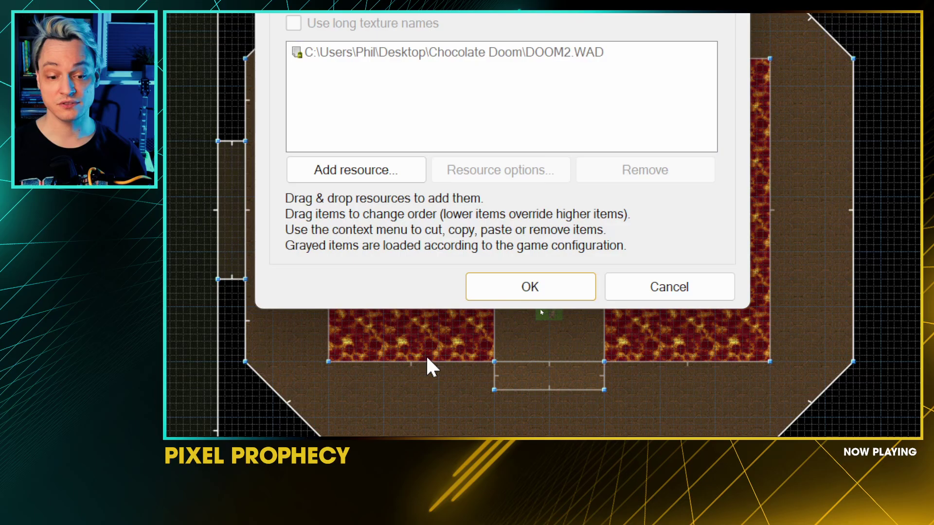
left_click(531, 286)
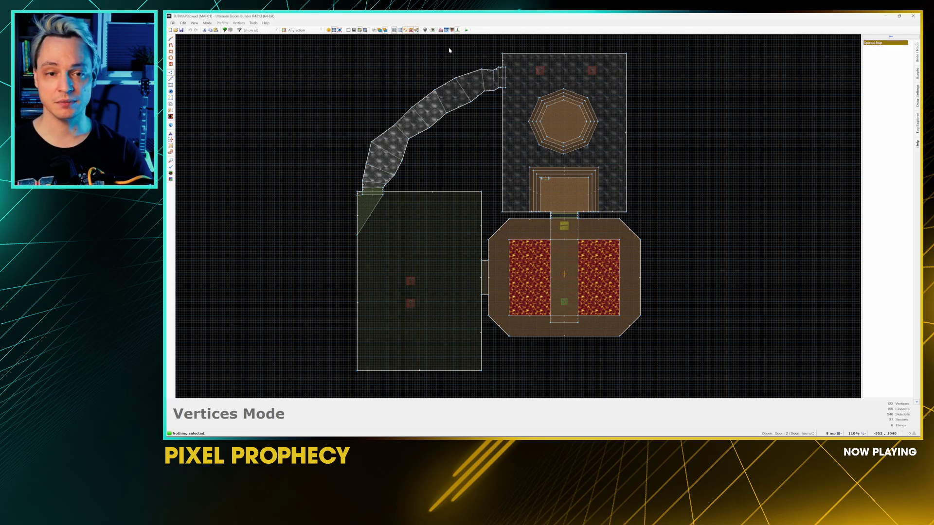
Step: Test the map in Chocolate Doom and quit the game
left_click(467, 30)
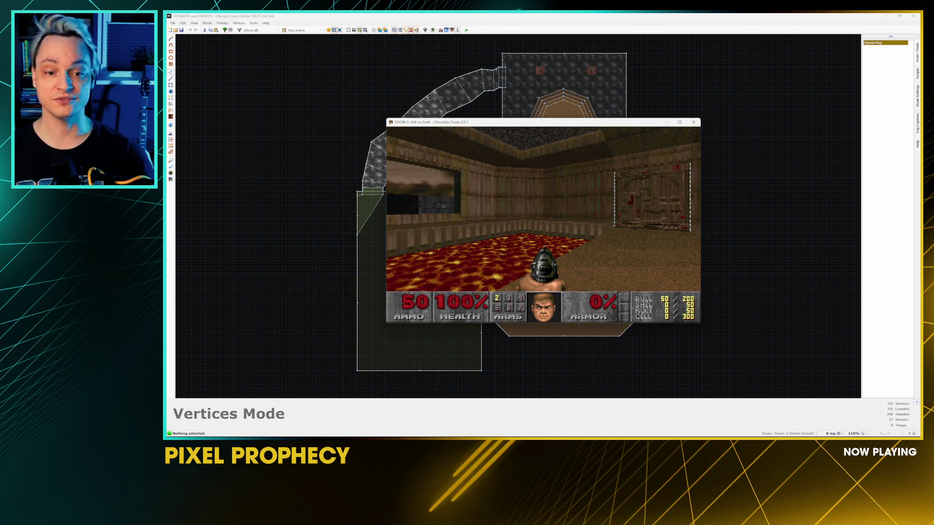
key("F10")
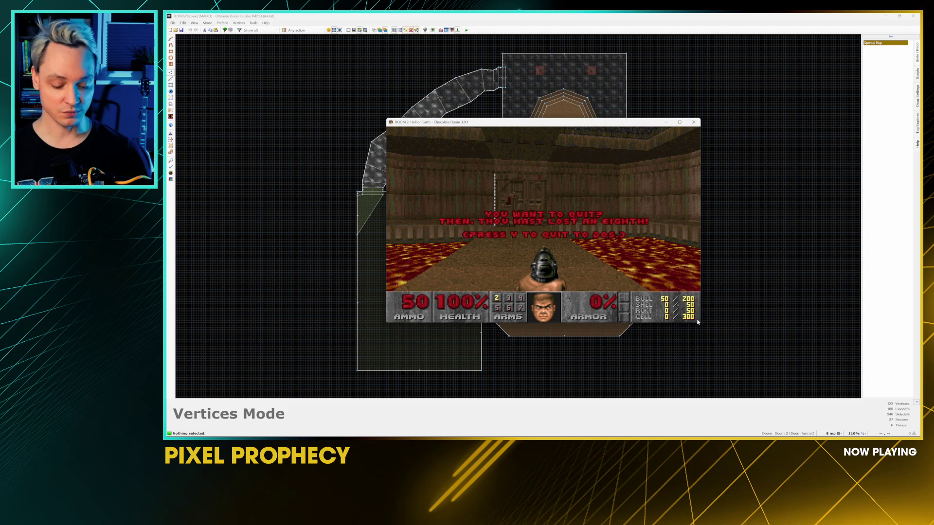
key("y")
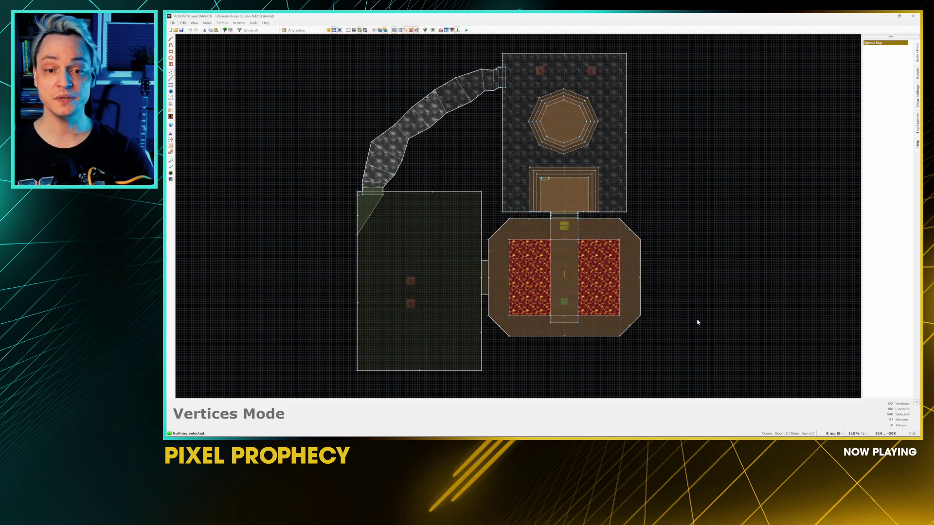
Step: Enter the 3D visual mode and approach the window in the lava room
key("q")
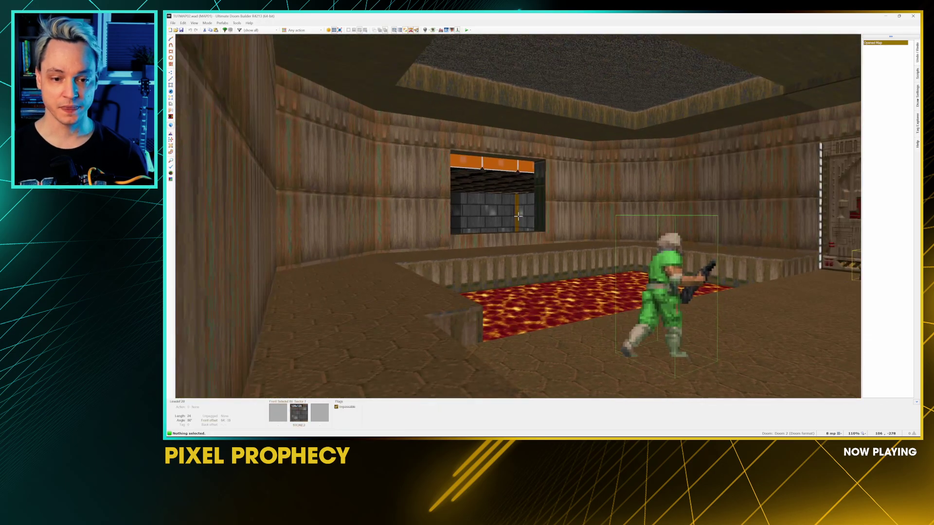
key("w")
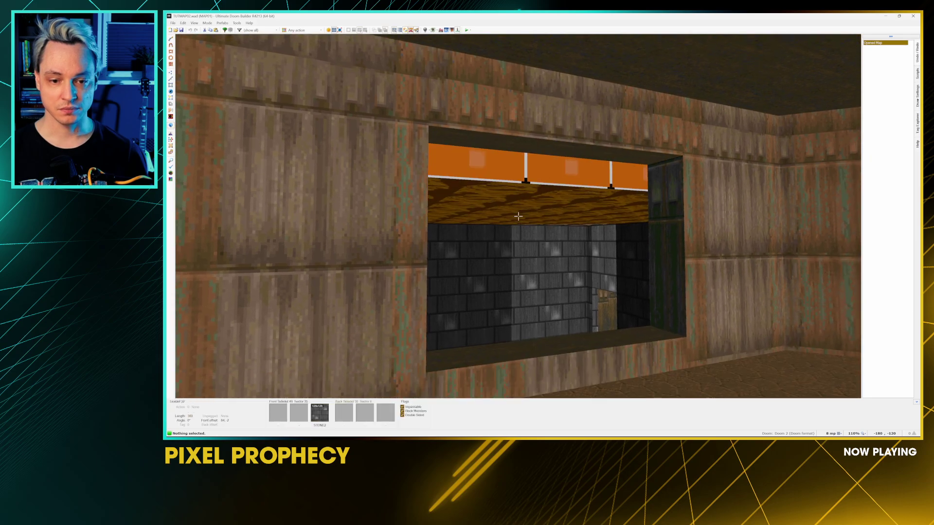
scroll(519, 216, "up", 2)
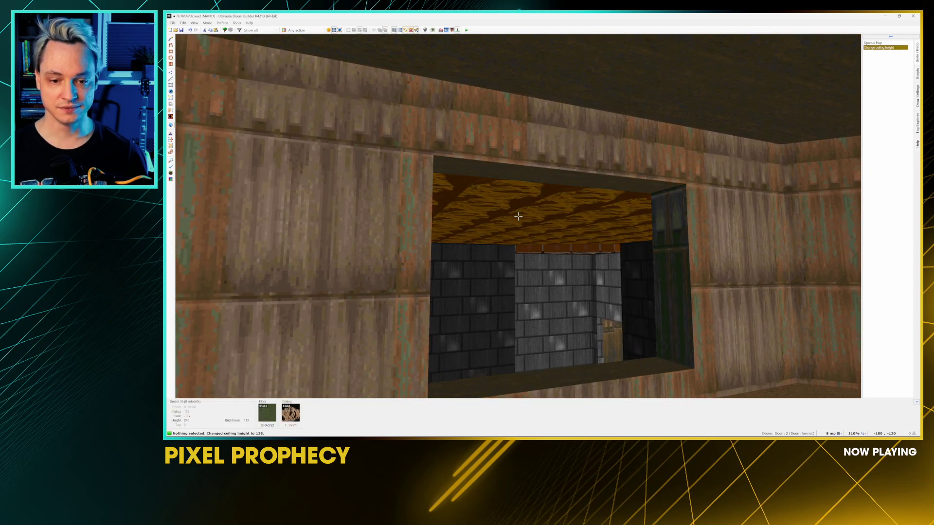
scroll(518, 216, "down", 1)
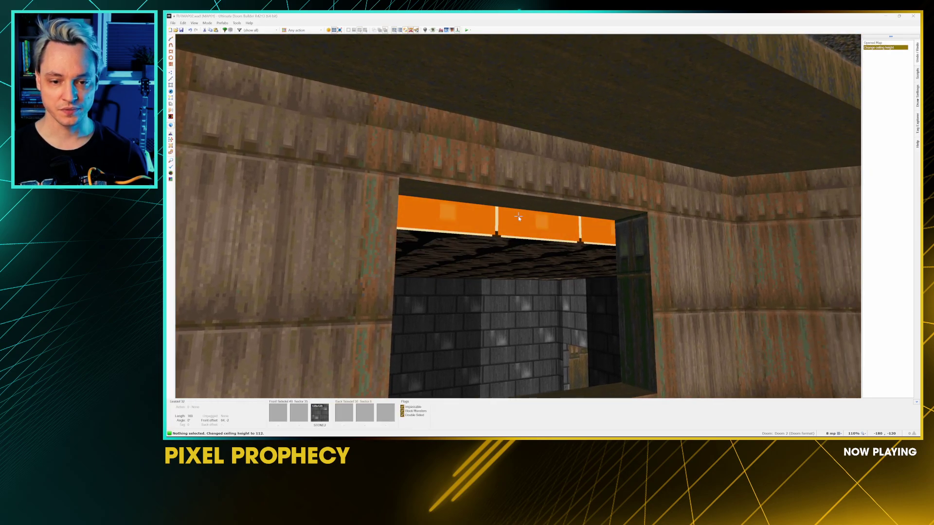
right_click(518, 216)
left_click(585, 243)
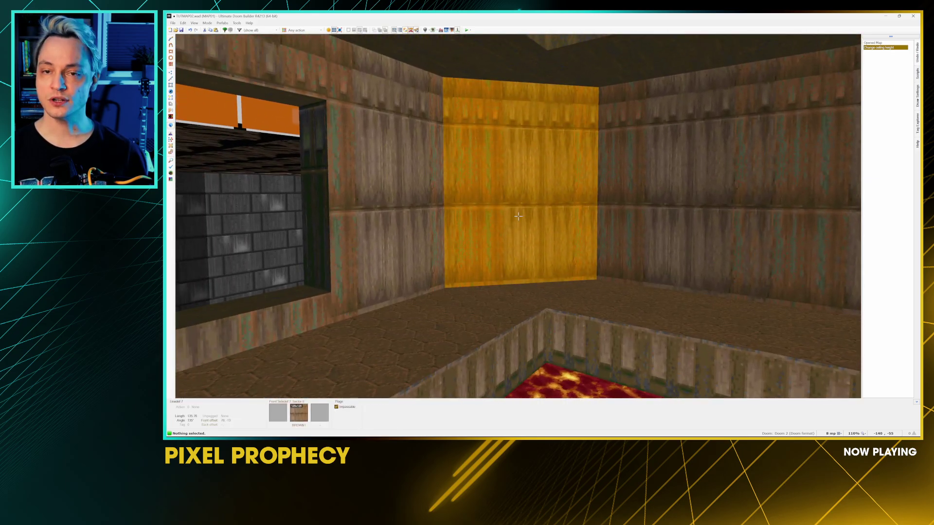
Step: Browse replacement textures for the middle part of the angled corner wall in the lava room, filtering by PX
key("d")
key("s")
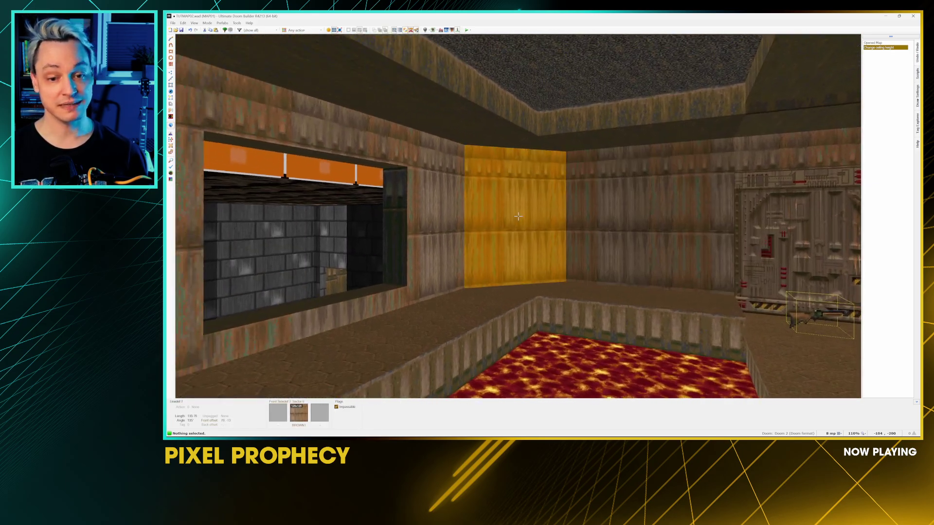
right_click(518, 217)
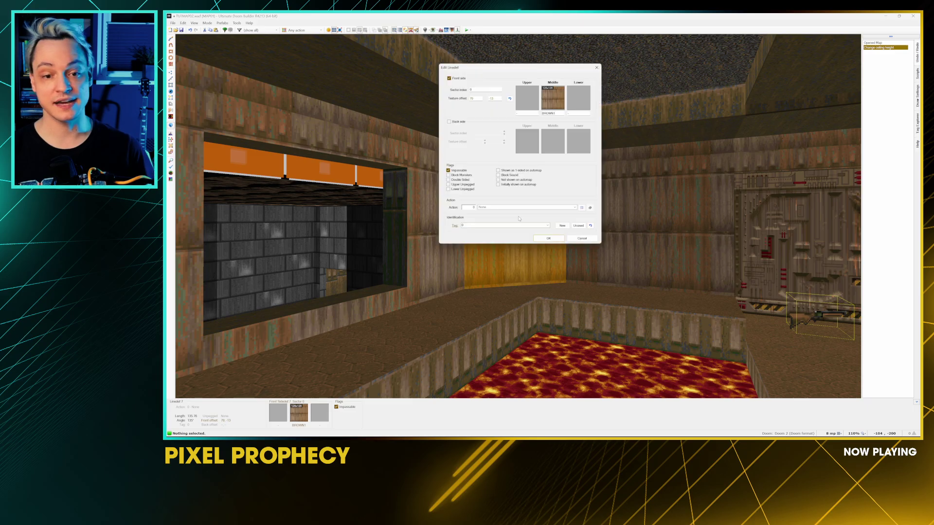
left_click(554, 96)
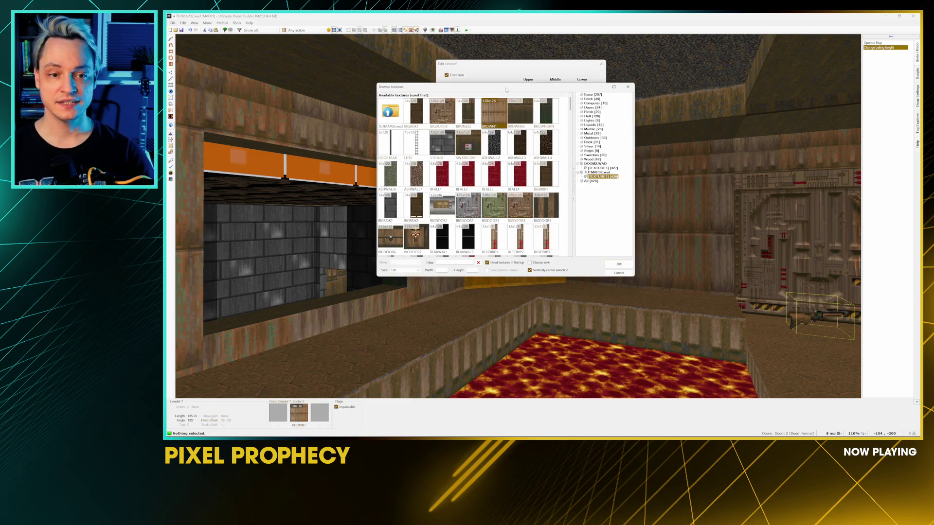
left_click_drag(491, 89, 504, 90)
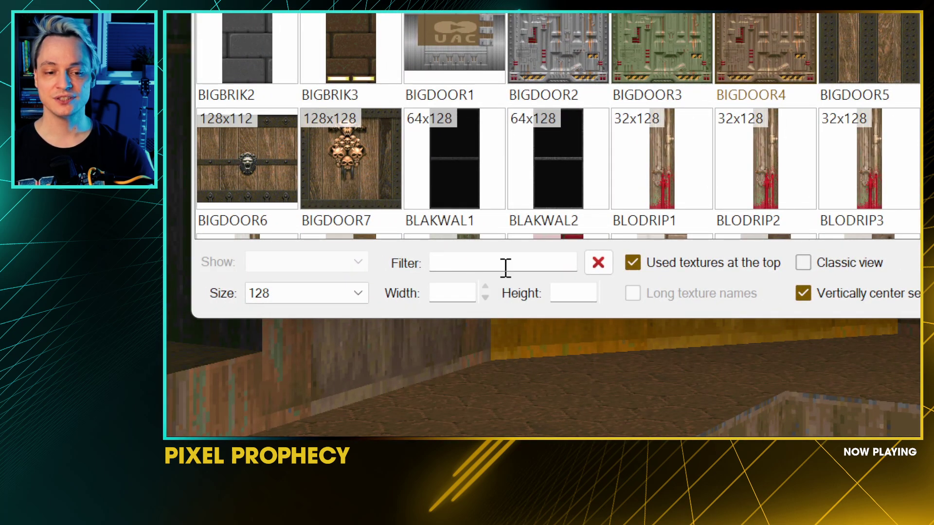
left_click(423, 264)
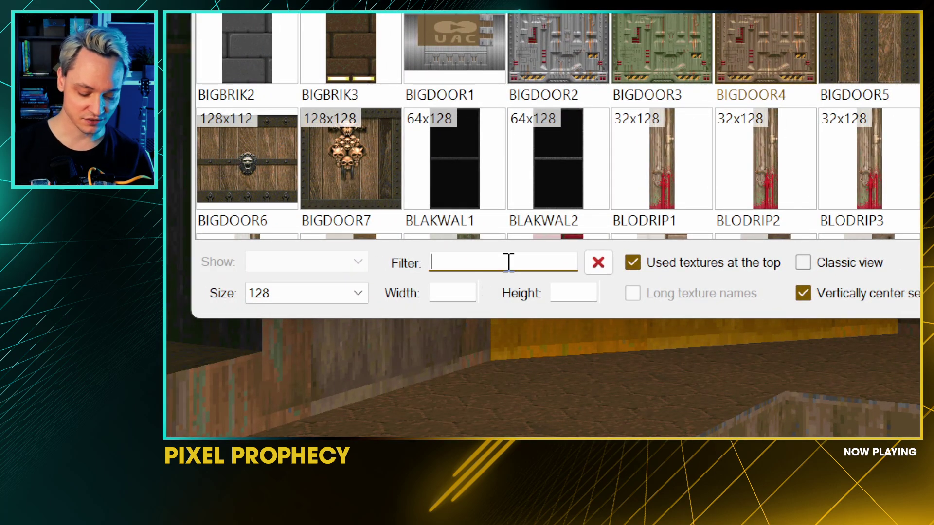
type("PX")
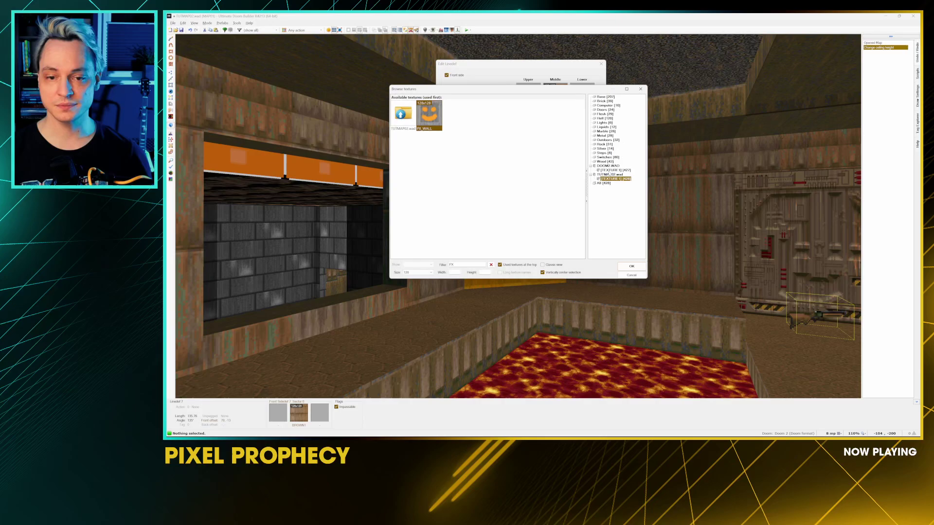
Step: Pick PX_WALL from the set of all textures and apply it to the angled corner wall
left_click(602, 166)
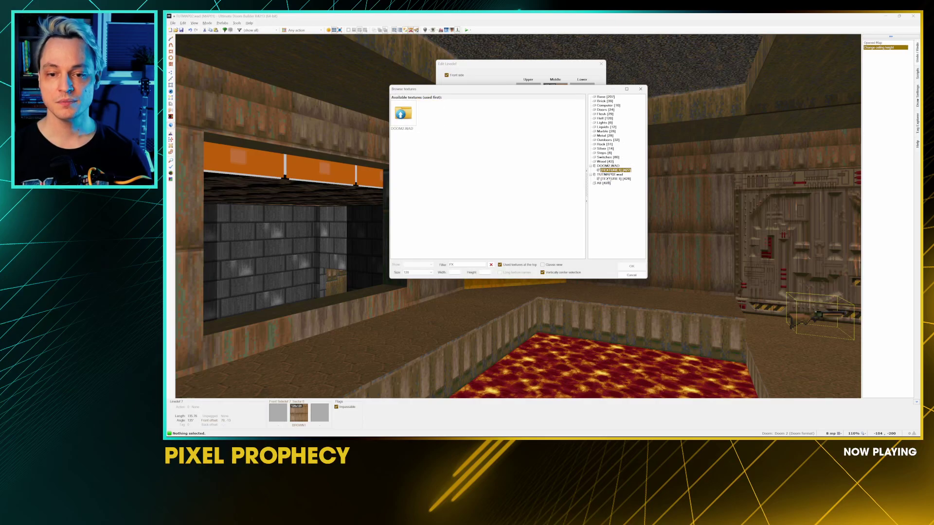
left_click(612, 179)
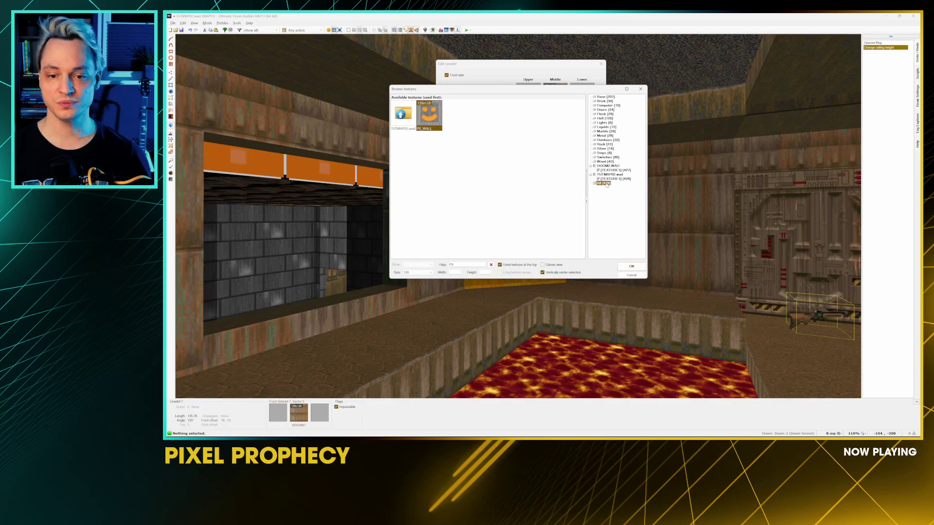
left_click(631, 266)
left_click(559, 239)
Step: Shift the PX_WALL texture's horizontal and vertical offsets so the smiley panel lines up with the corner wall's edges
key("shift+Left")
key("shift+Left")
key("shift+Left")
key("shift+Left")
key("shift+Left")
key("shift+Left")
key("shift+Left")
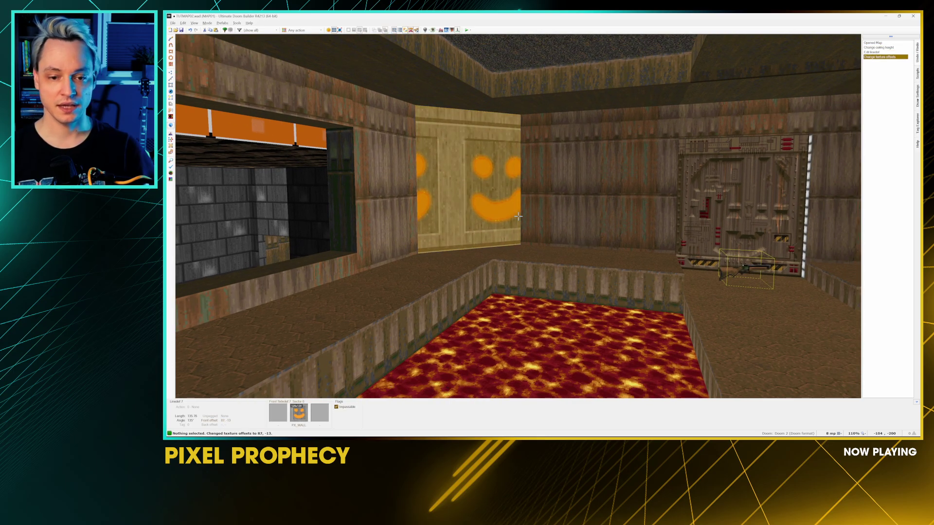
key("shift+Right")
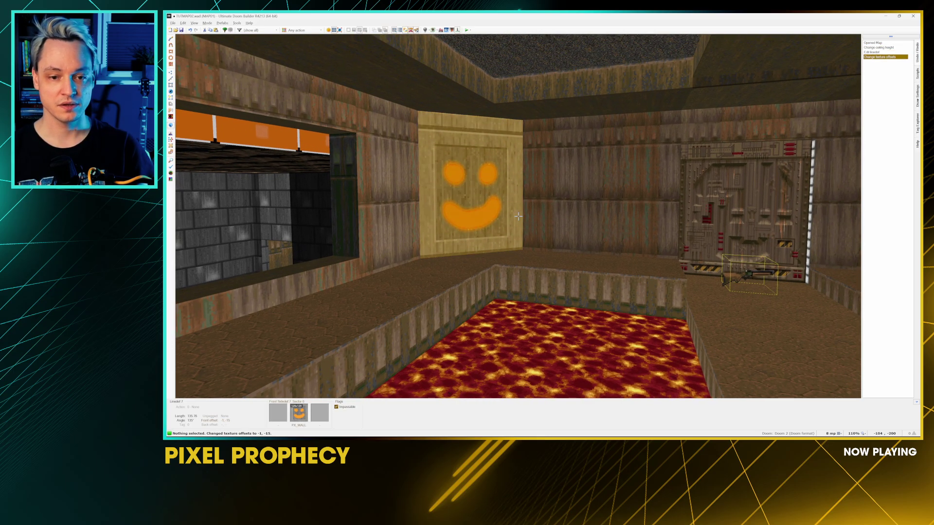
key("shift+Down")
key("shift+Down")
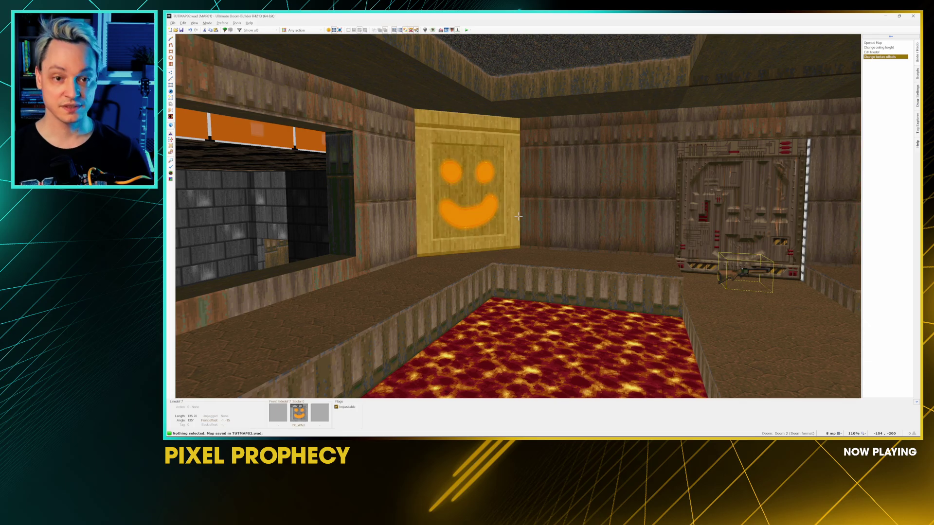
Step: Save the map and test it in Chocolate Doom, walking up to the smiley wall before quitting the game
key("ctrl+s")
key("q")
left_click(466, 30)
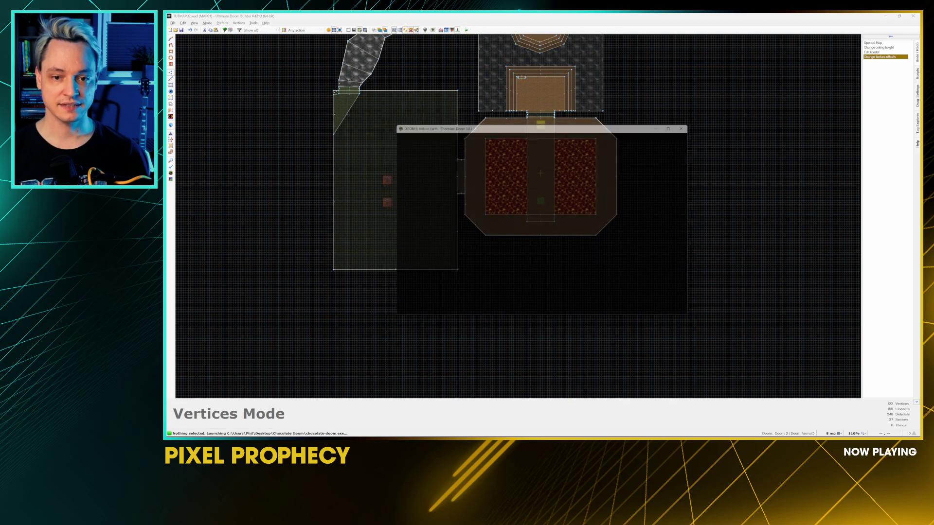
key("Left")
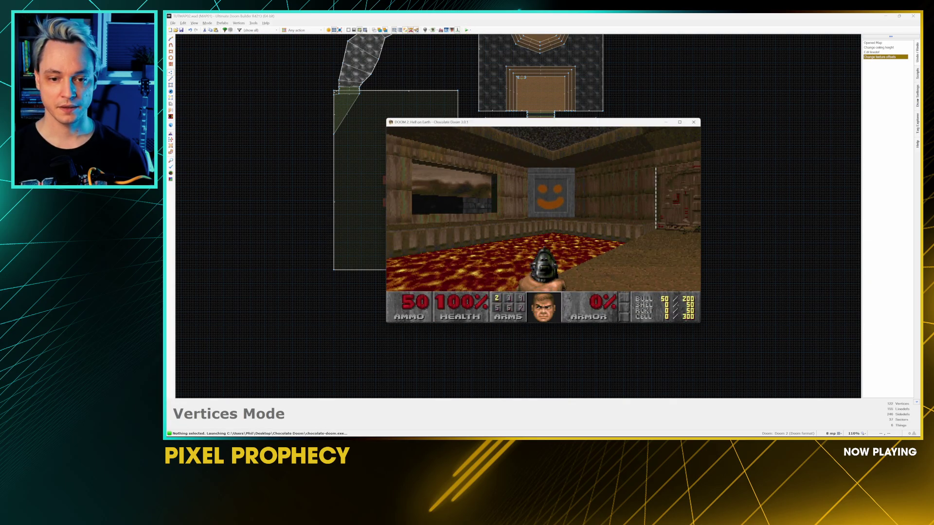
key("Up")
key("Up")
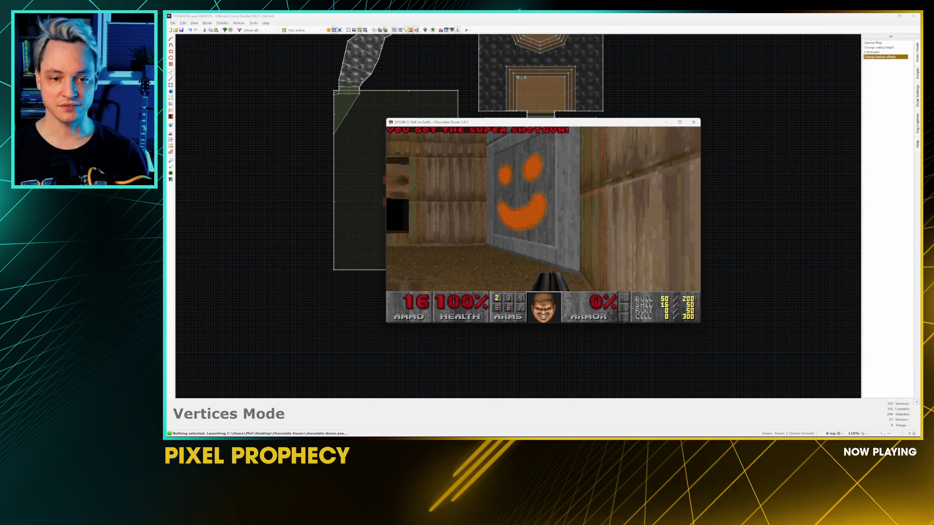
key("ctrl")
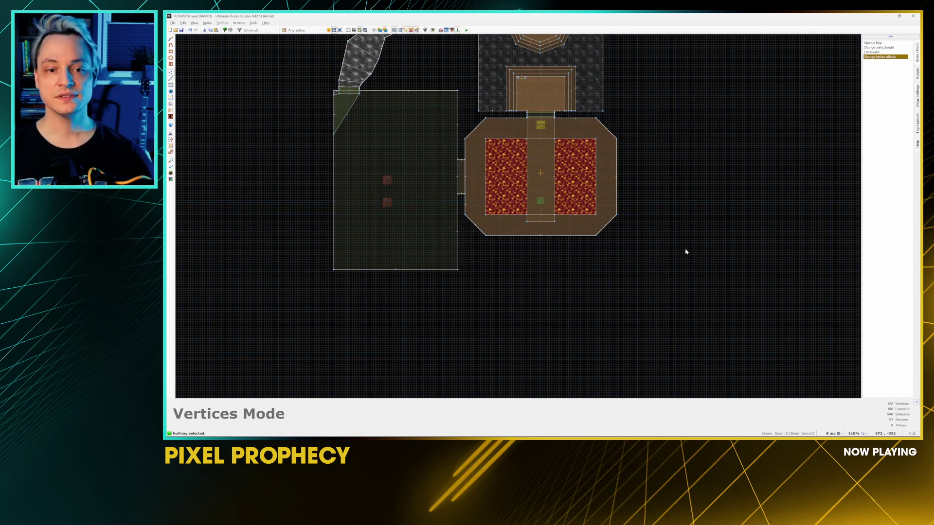
middle_click_drag(685, 251, 692, 350)
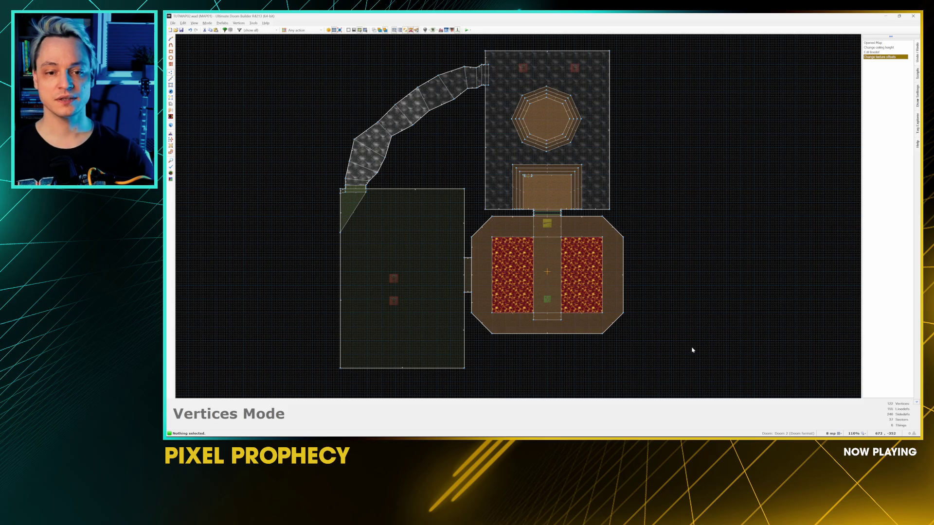
Step: Switch to Photoshop and undo the orange smiley strokes on W33_S2.png to restore the plain grey panel
key("alt+Tab")
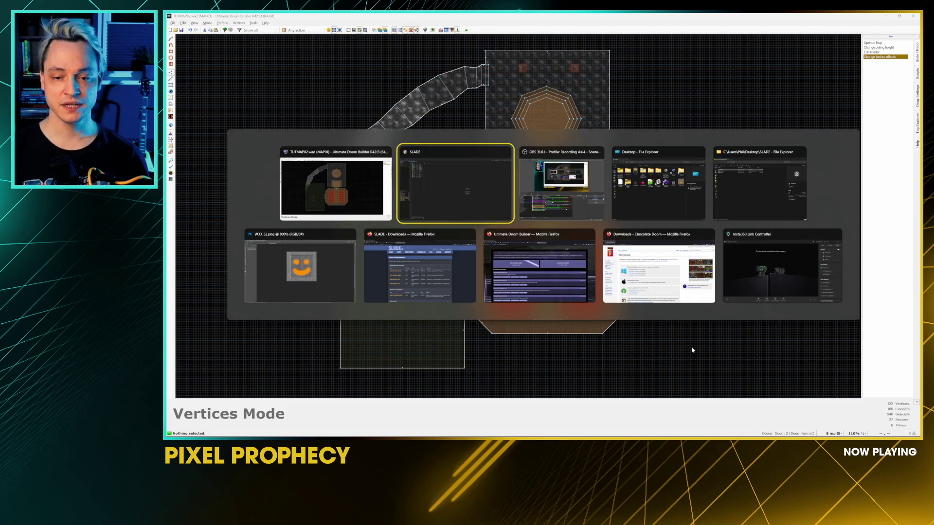
key("alt+Tab")
key("alt+Tab")
key("alt+Tab")
key("alt+Tab")
key("ctrl+z")
key("ctrl+z")
key("ctrl+z")
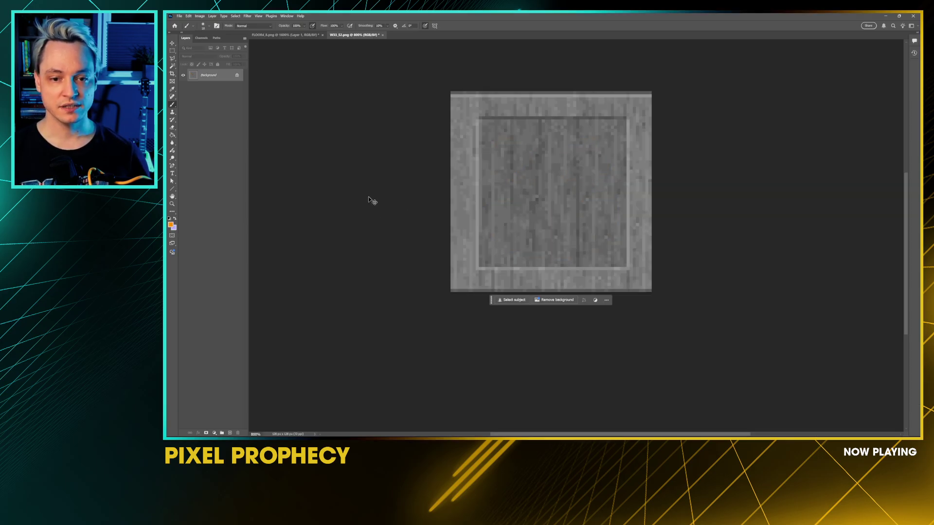
Step: Paint a magenta frowning mouth and two oval eyes on the grey panel with the Brush tool
left_click(171, 226)
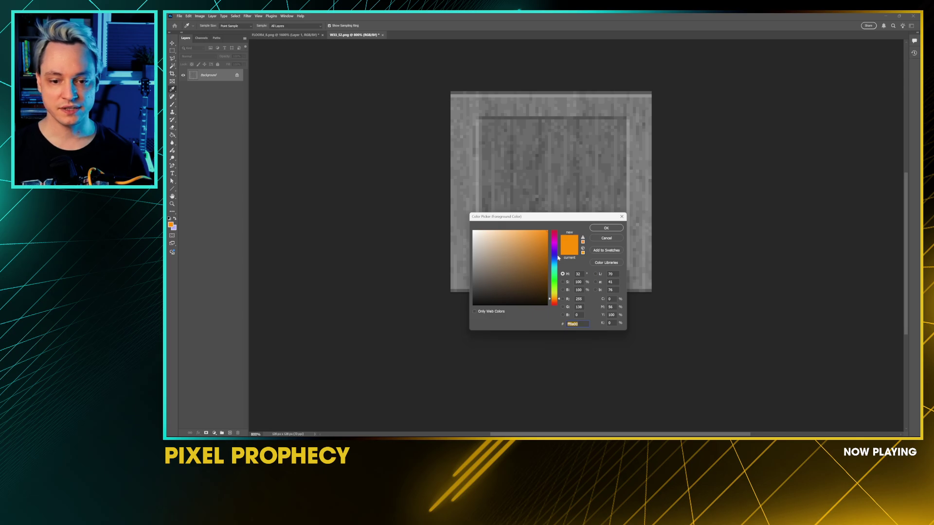
left_click_drag(557, 258, 557, 245)
key("Return")
key("b")
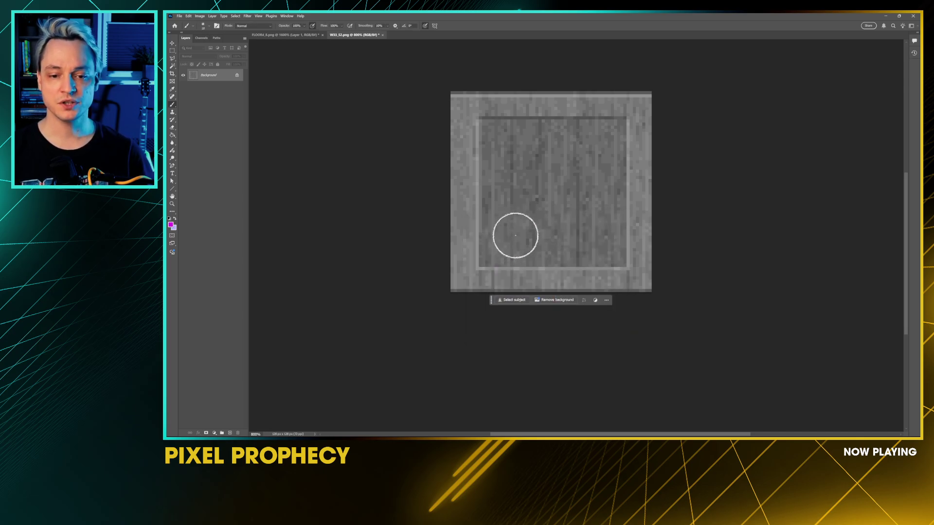
mouse_move(498, 239)
left_mouse_down()
mouse_move(585, 219)
mouse_move(602, 236)
left_mouse_up()
left_click_drag(521, 133, 523, 160)
left_click(579, 137)
left_click_drag(579, 138, 578, 158)
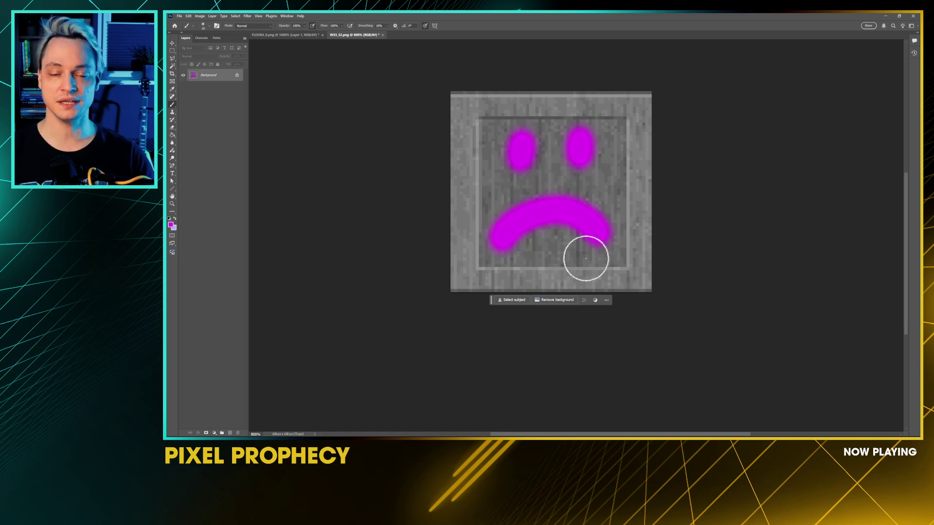
Step: Save the frowning panel image to the Desktop as PX_WALL2.png
key("ctrl+shift+s")
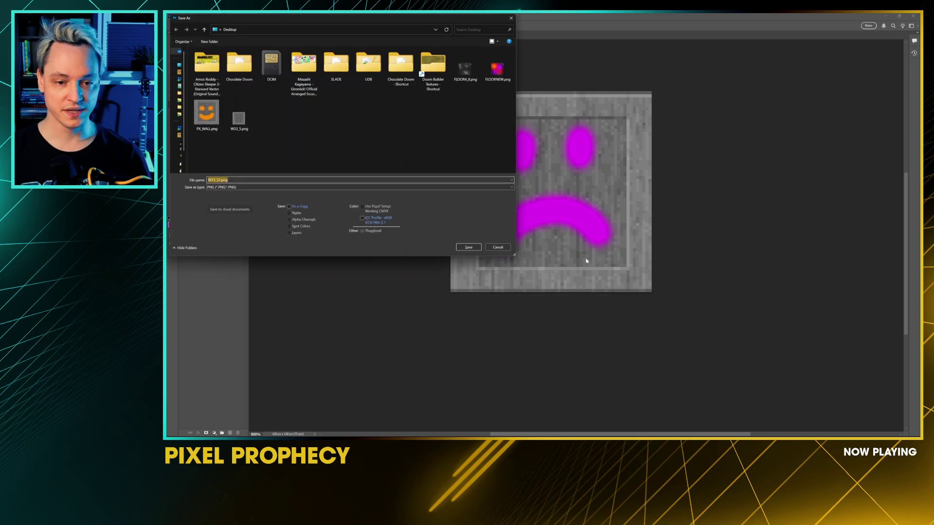
type("PX_")
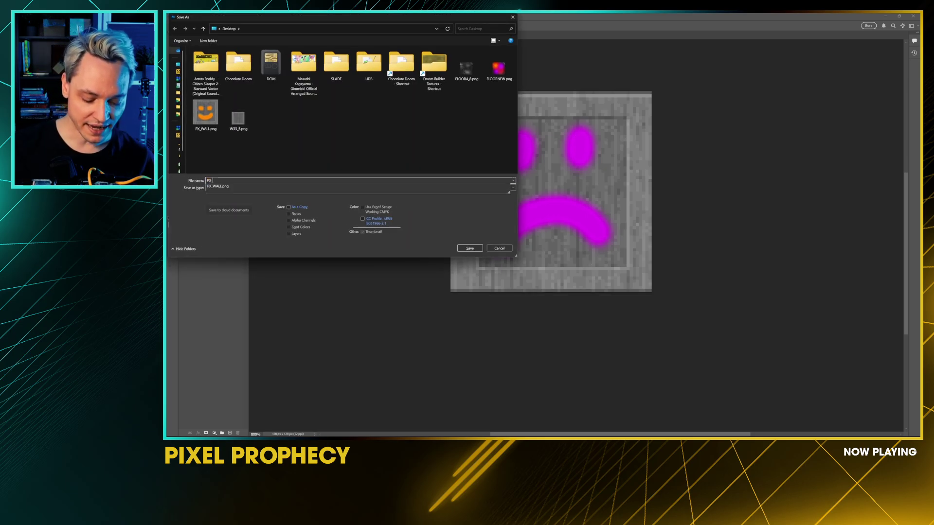
key("Return")
key("Return")
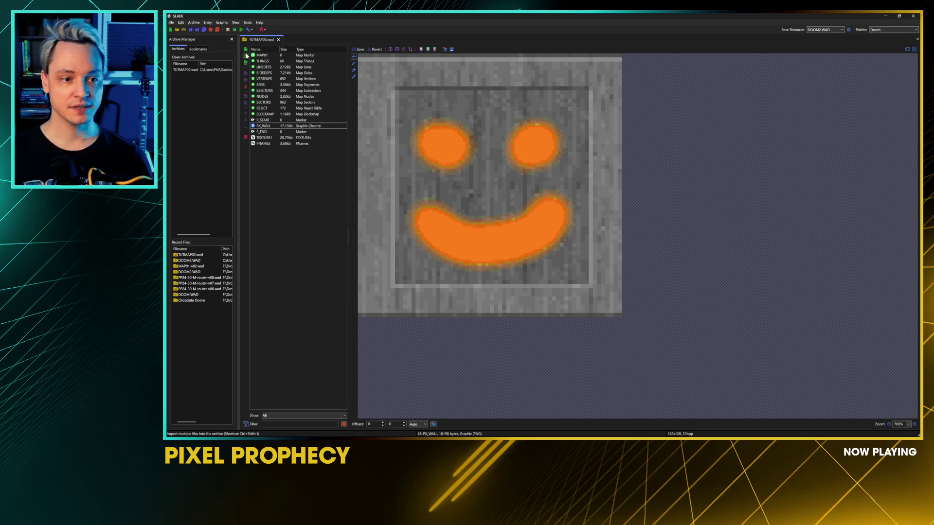
Step: Import PX_WALL2.png into TUTMAP02.wad in SLADE and move its entry between PX_WALL and P_END
left_click(246, 56)
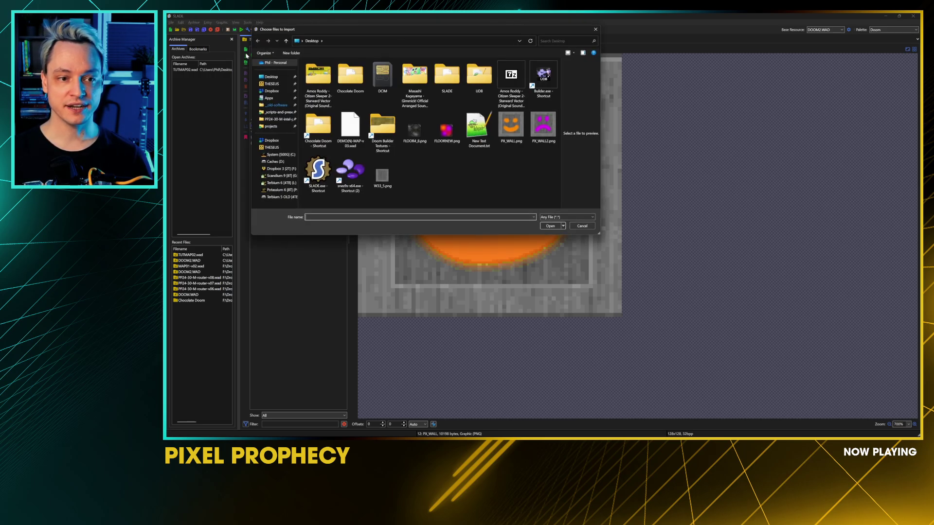
left_click(538, 132)
left_click(550, 226)
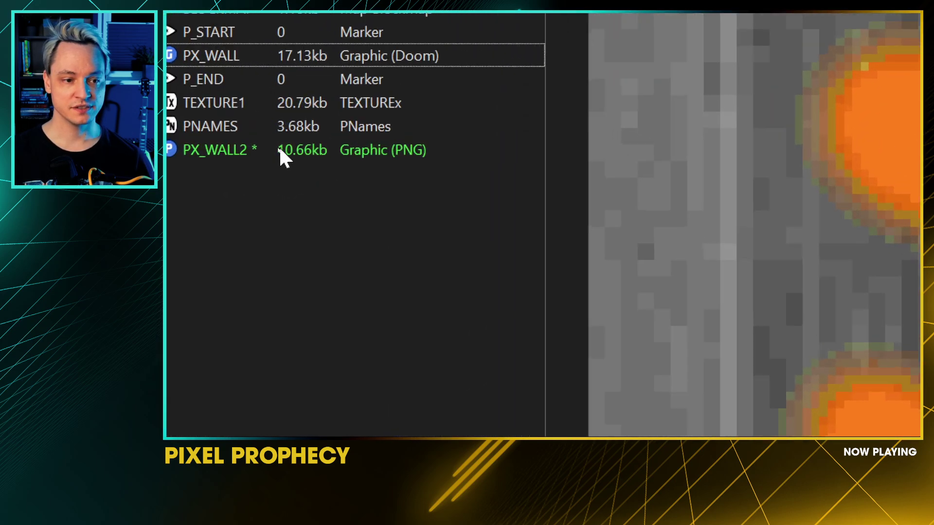
left_click(272, 149)
left_click(384, 126)
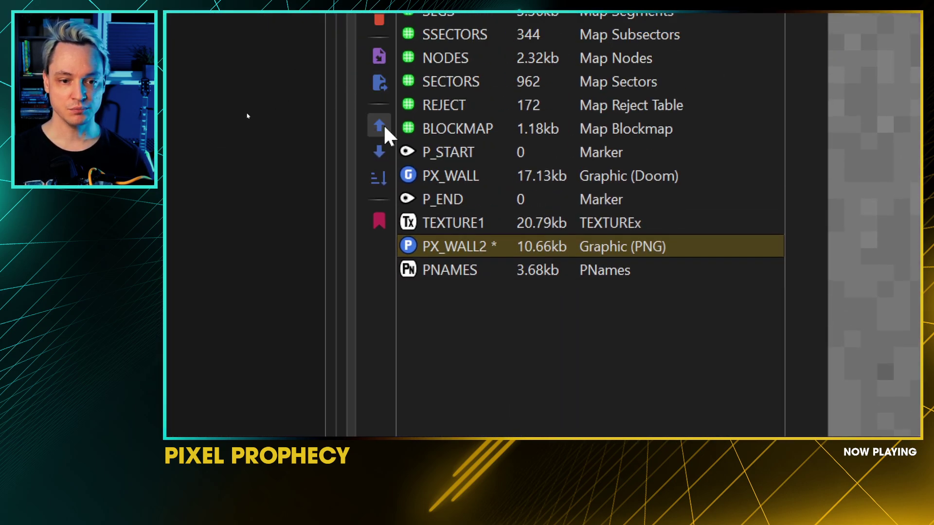
left_click(384, 126)
left_click(384, 126)
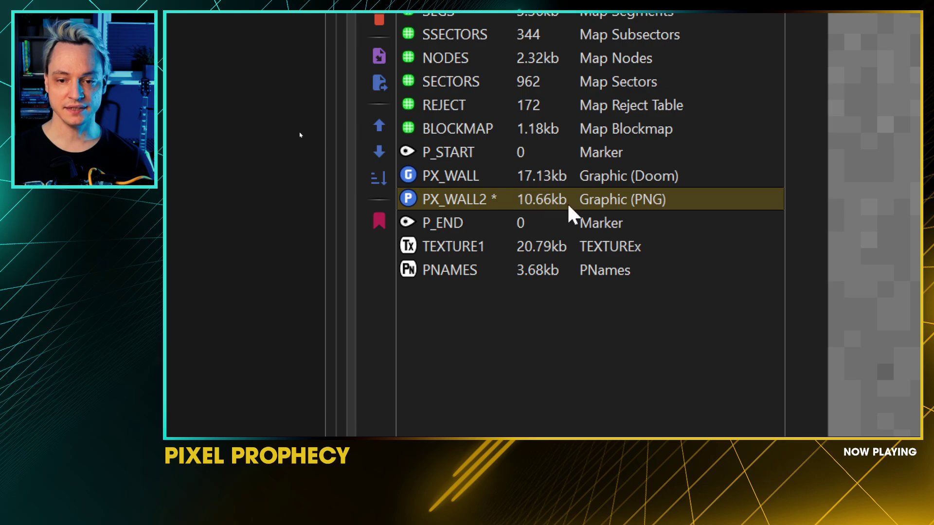
Step: Convert the PX_WALL2 graphic to Doom Gfx (Paletted) with transparency disabled
right_click(617, 200)
mouse_move(756, 374)
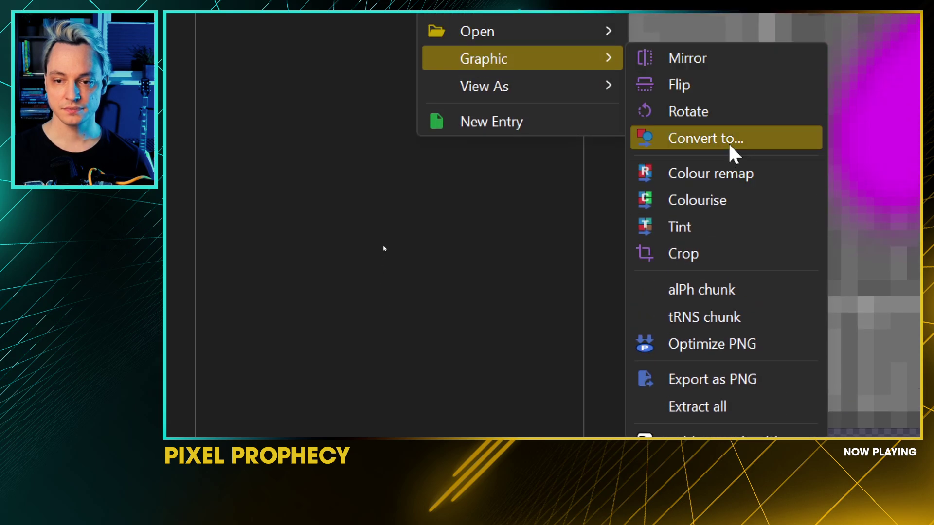
left_click(729, 145)
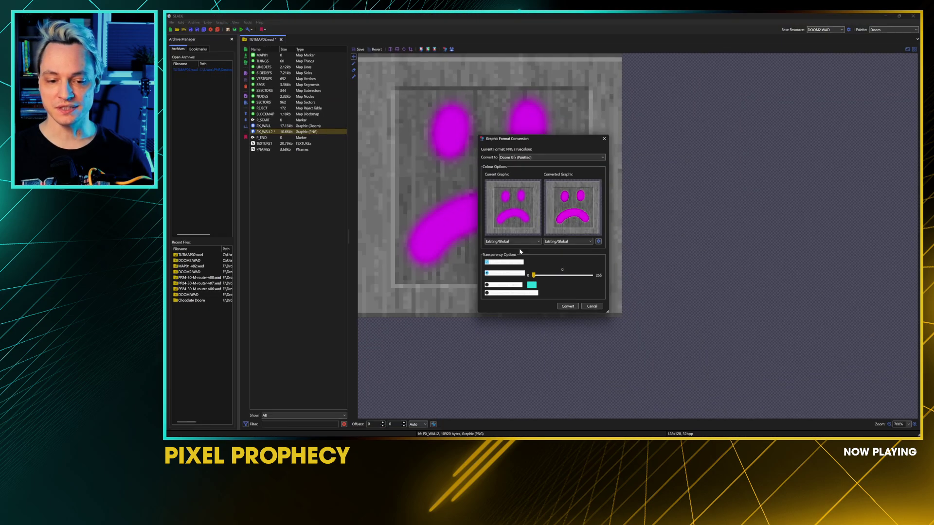
left_click(364, 401)
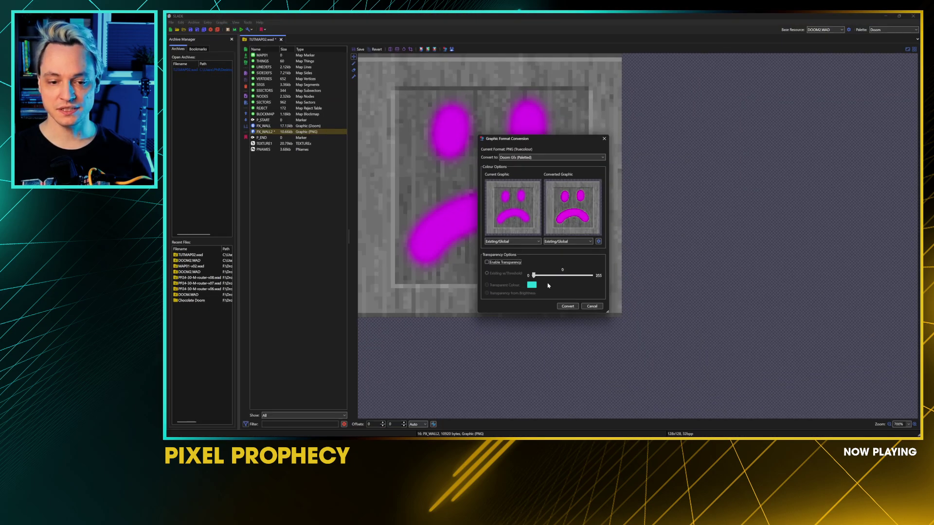
left_click(566, 306)
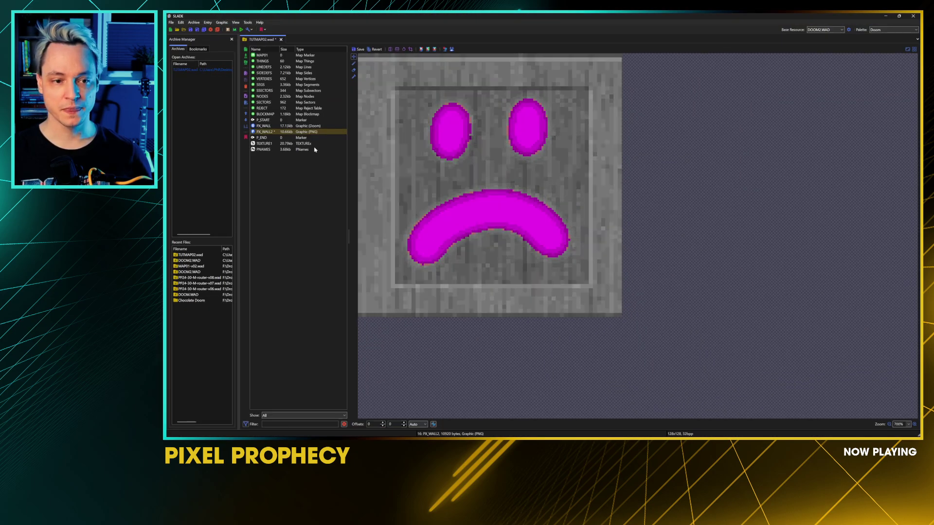
Step: Add the PX_WALL2 graphic to the patch table
right_click(313, 133)
mouse_move(355, 225)
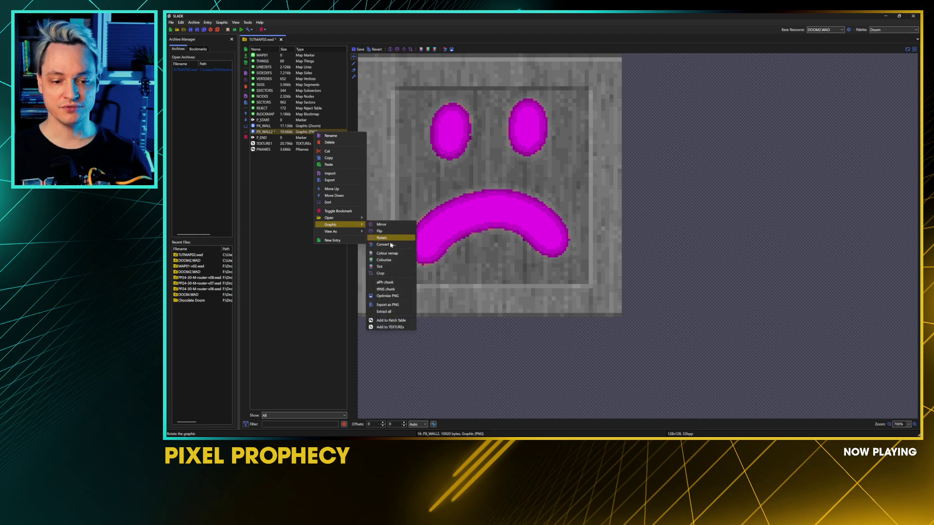
left_click(398, 320)
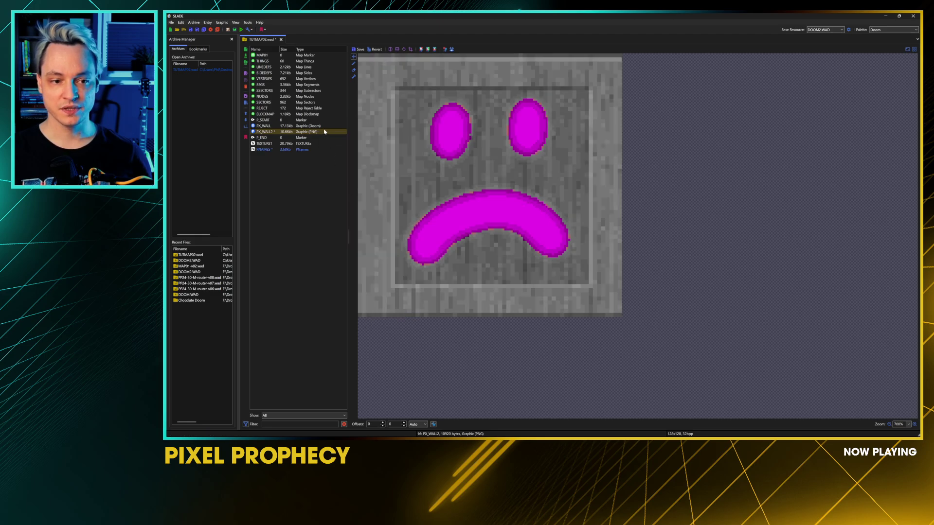
Step: Add the PX_WALL2 graphic to TEXTUREx, and save TUTMAP02.wad including the changes to the PX_WALL2 entry
right_click(325, 131)
mouse_move(347, 222)
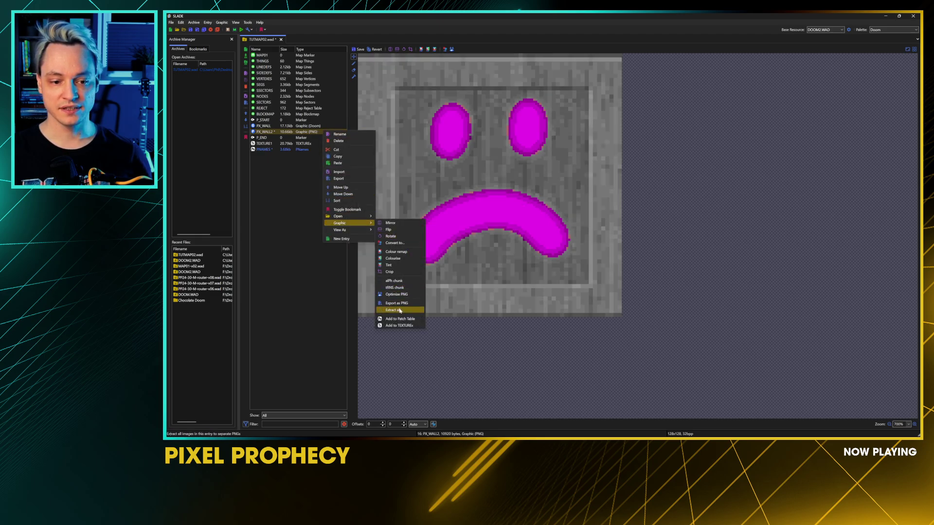
left_click(397, 325)
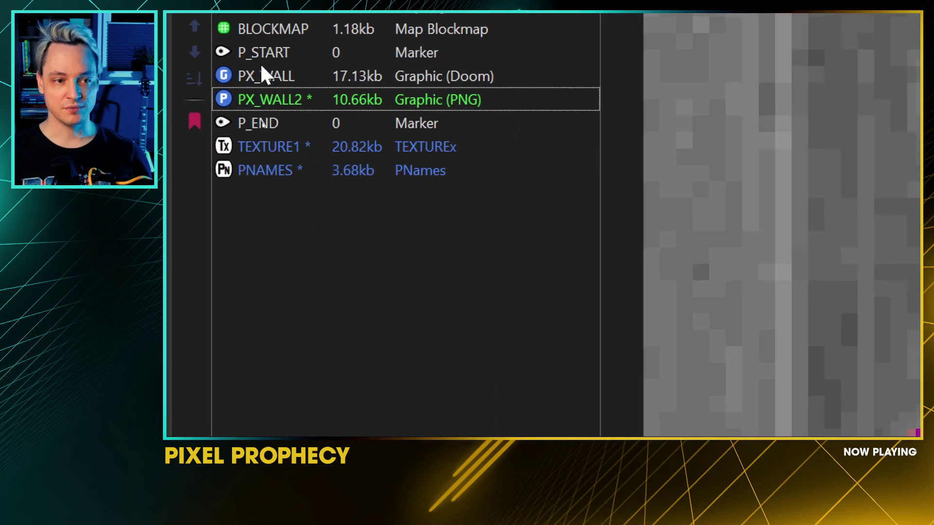
key("ctrl+s")
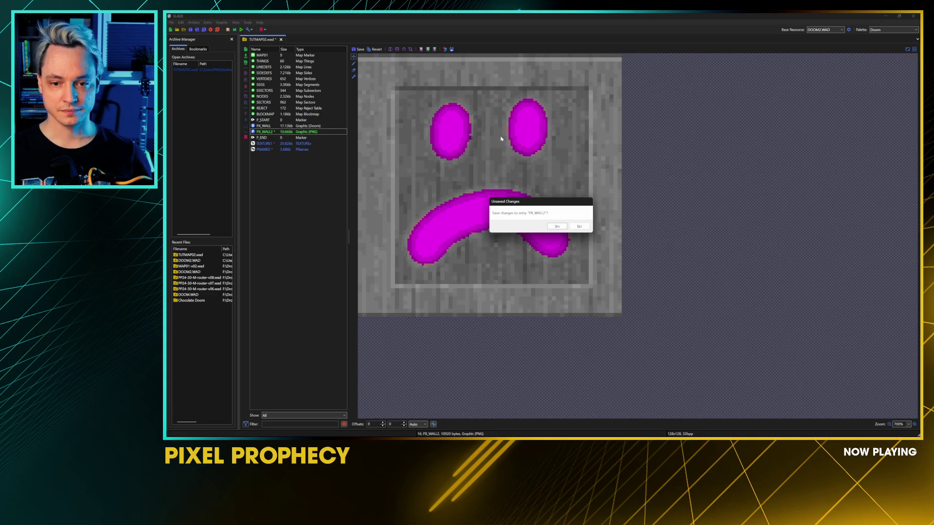
left_click(563, 227)
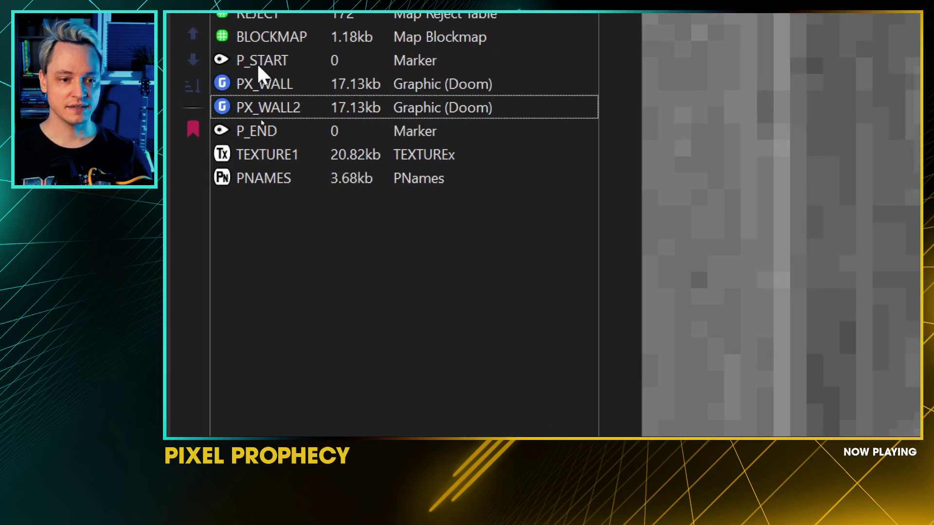
left_click(507, 117)
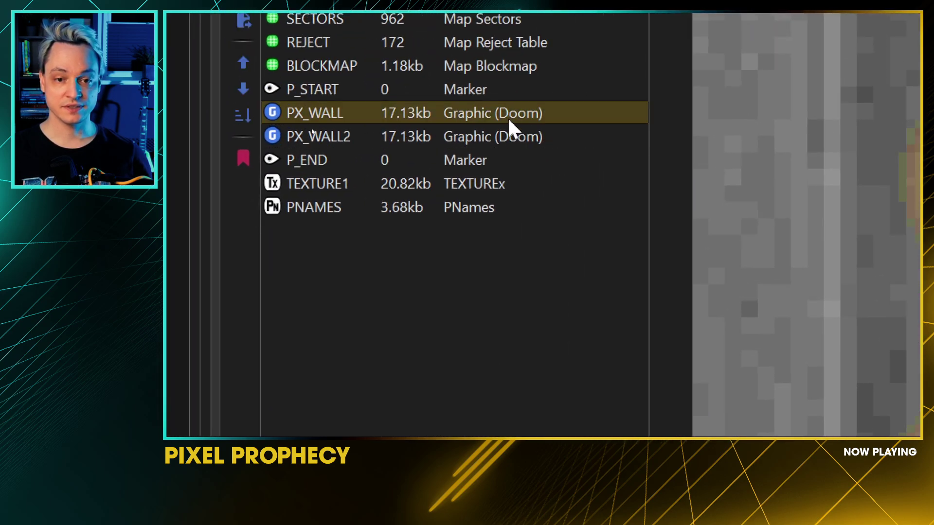
left_click(506, 141)
left_click(501, 183)
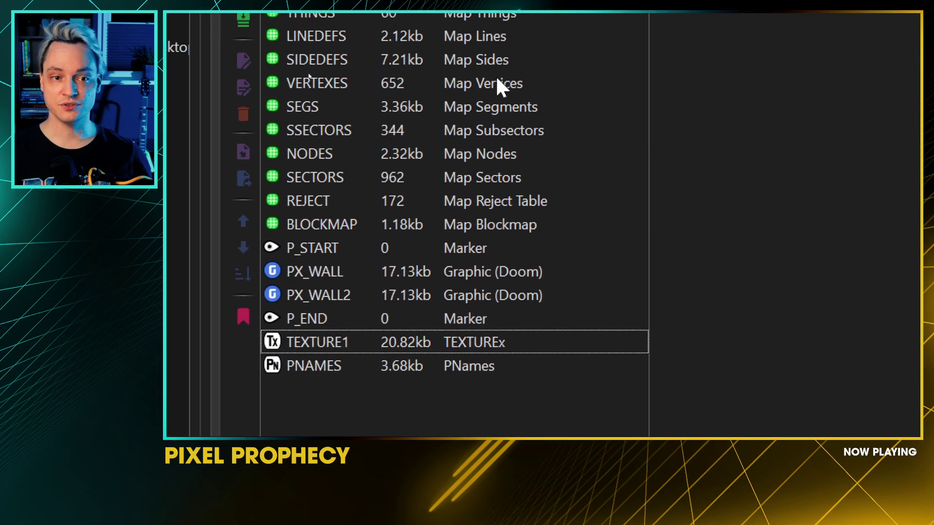
Step: Switch to Ultimate Doom Builder and reopen the map from TUTMAP02.wad
key("alt+Tab")
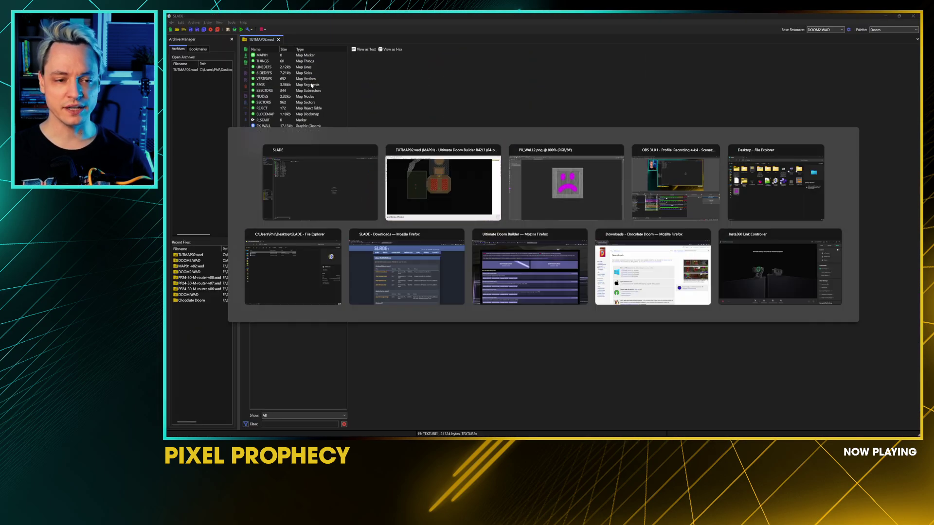
key("alt+Tab")
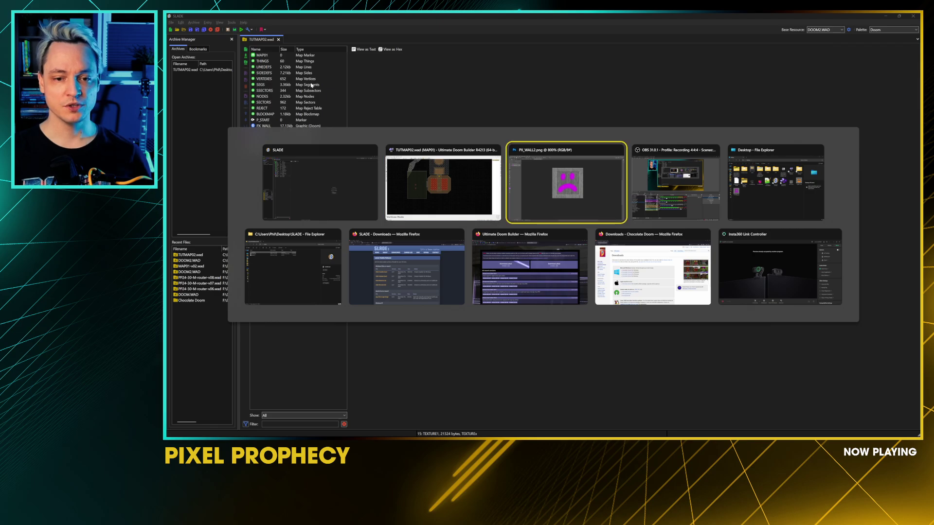
left_click(402, 170)
left_click(176, 30)
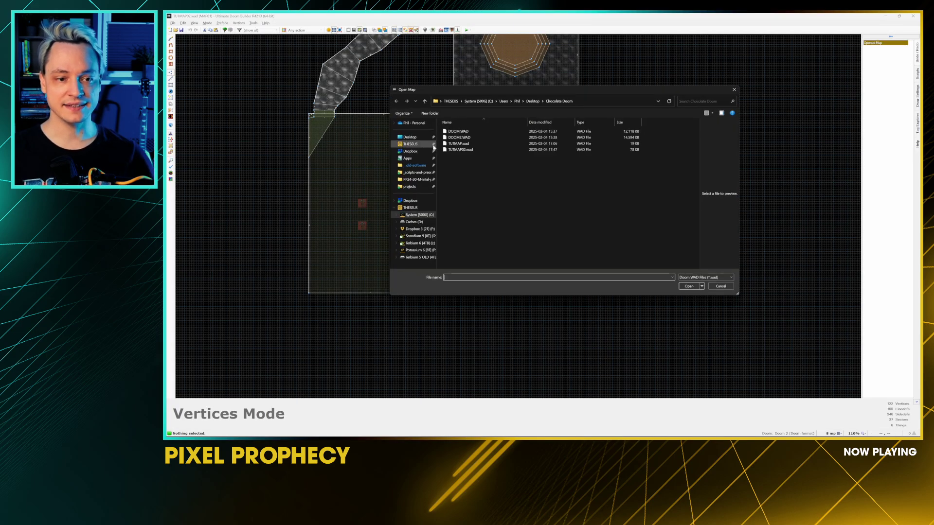
double_click(459, 134)
left_click(559, 297)
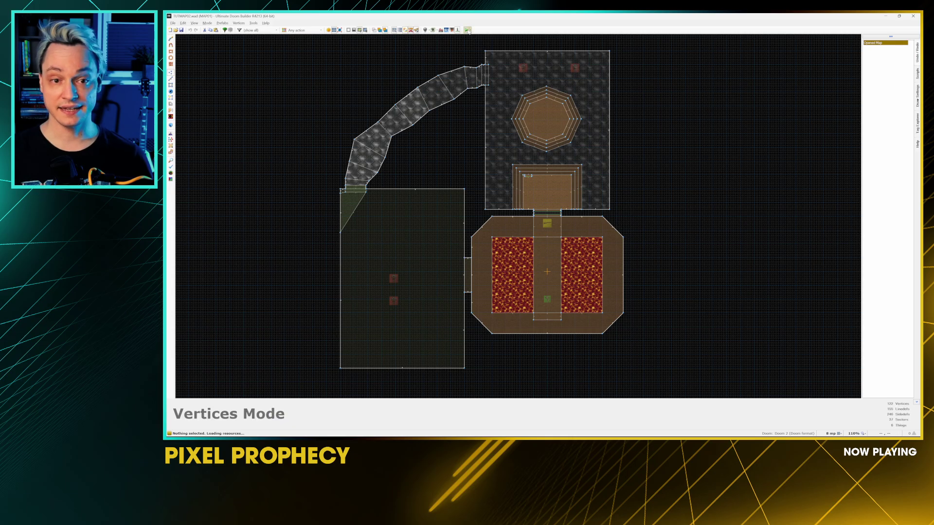
Step: Test-play the map to view the smiling wall panel in the lava room, and quit the game
left_click(468, 30)
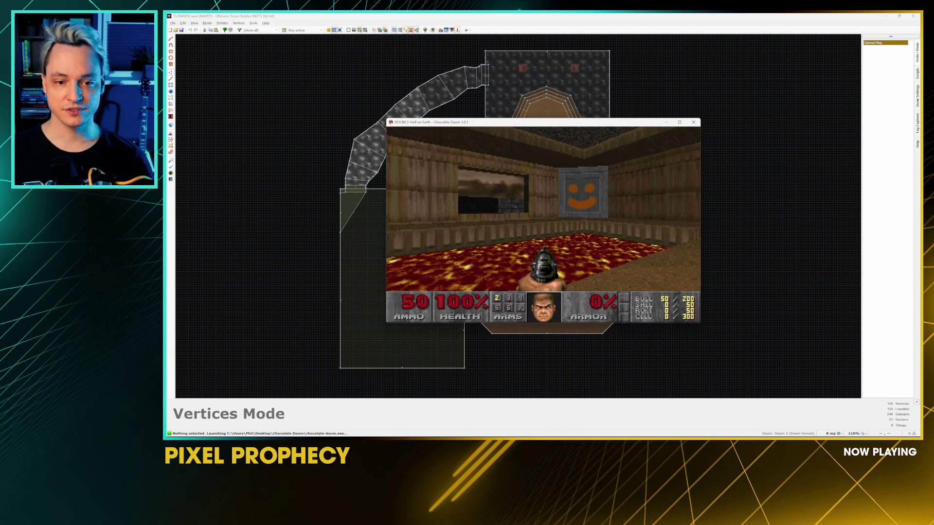
key("w")
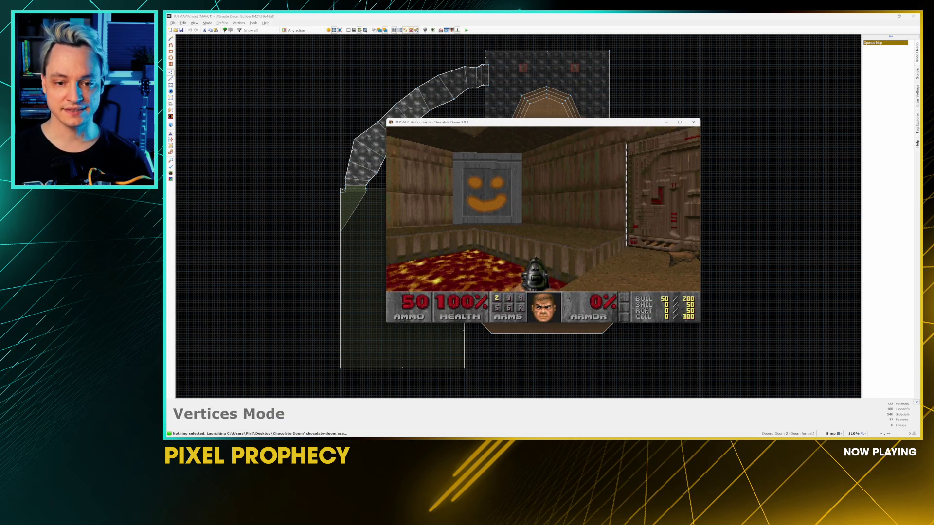
key("Escape")
key("Up")
key("Return")
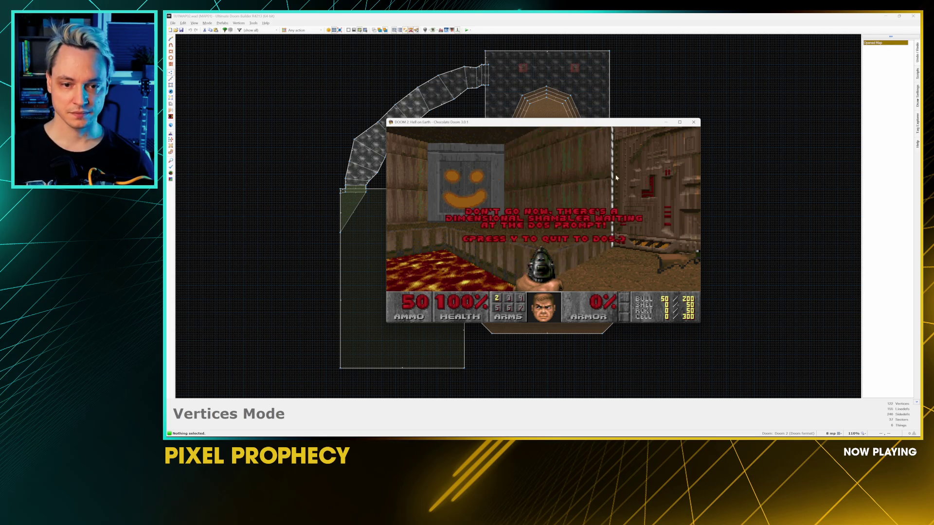
key("y")
Step: In Visual Mode, apply PX_WALL2 as the middle texture of the wall between the smiling panel and the door
key("q")
key("a")
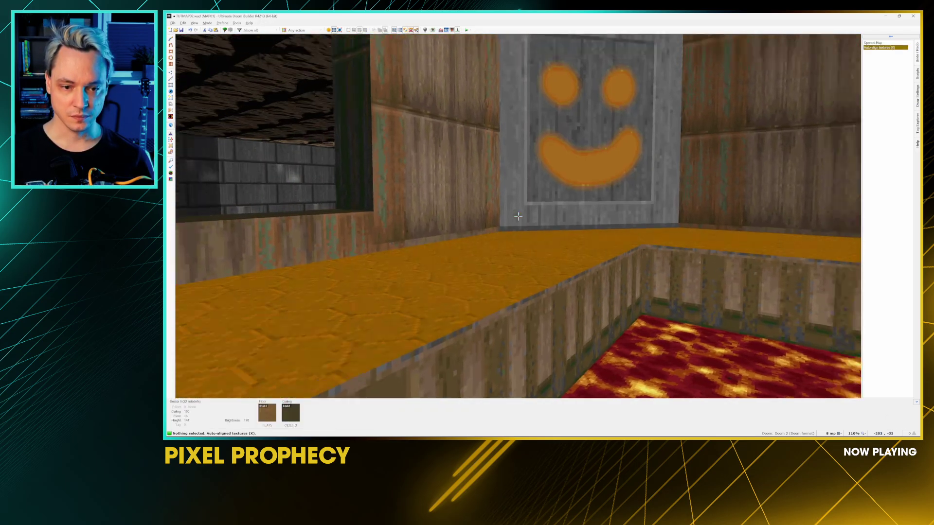
key("d")
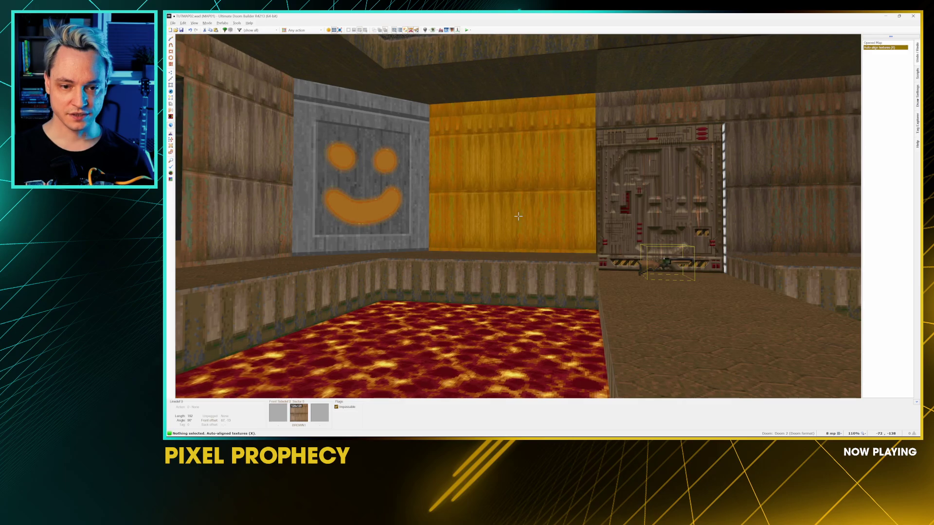
right_click(518, 216)
left_click(553, 104)
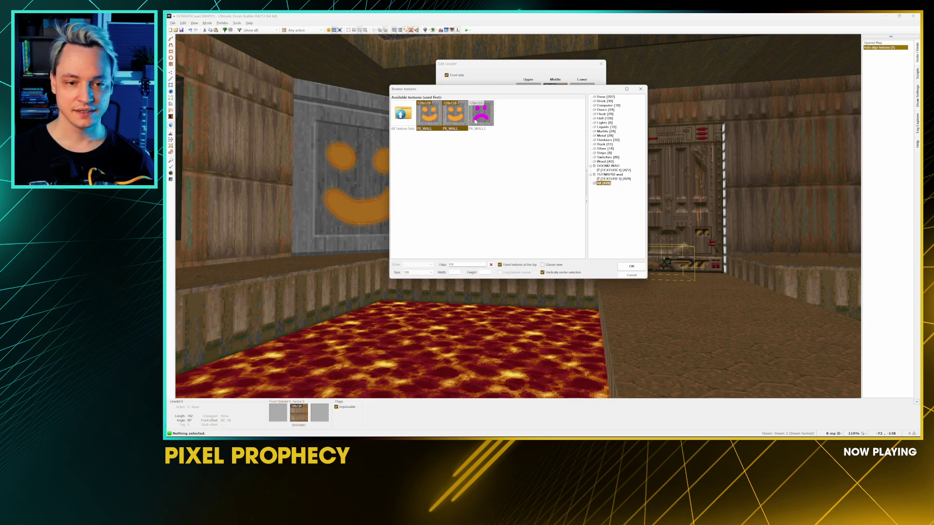
left_click(634, 265)
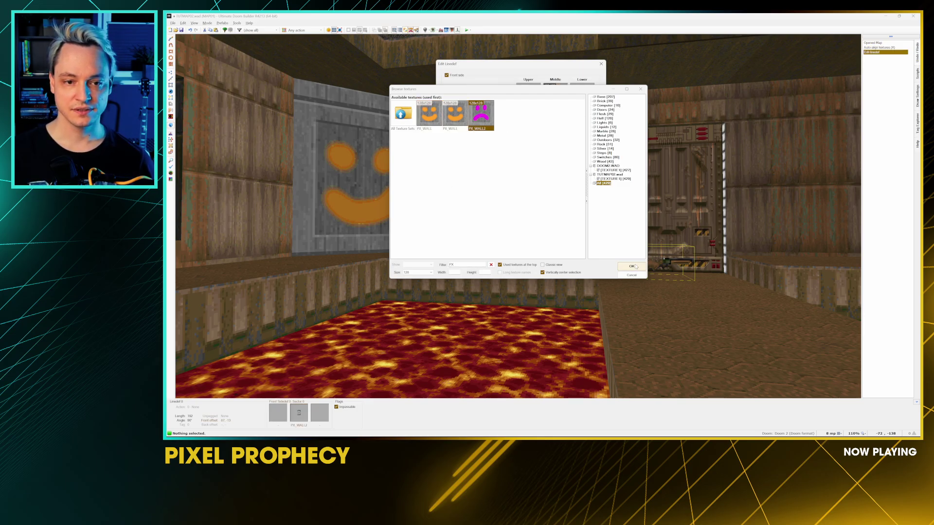
left_click(552, 243)
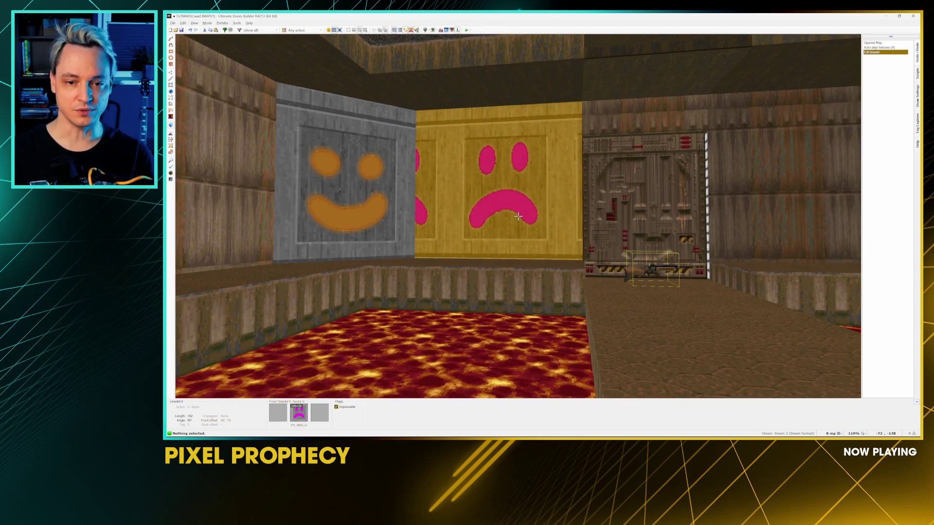
Step: Shift the PX_WALL2 texture on the wall beside the door to offsets 7, -13
key("ctrl+Left")
key("s")
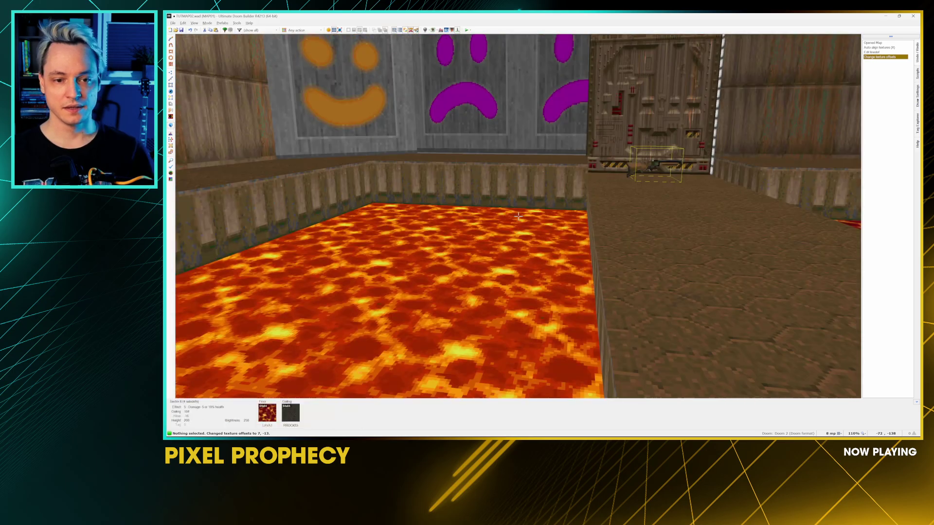
key("w")
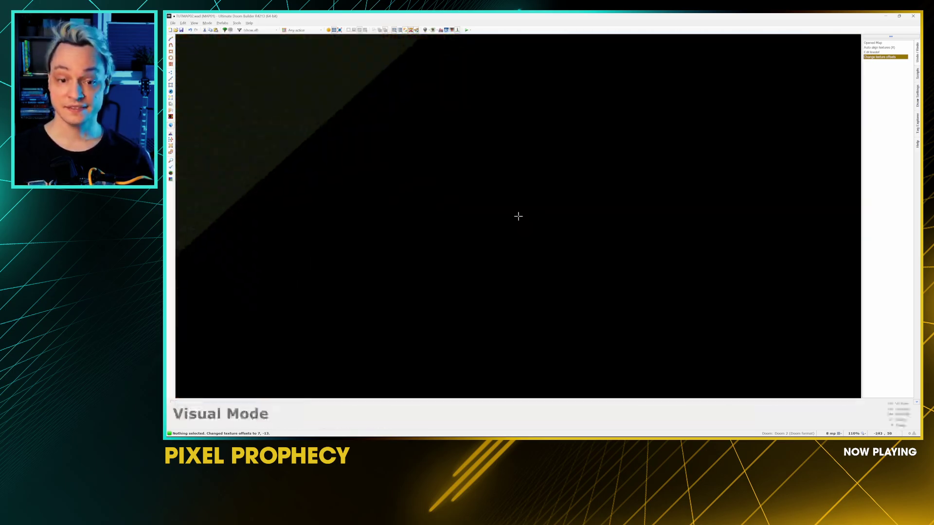
key("s")
key("w")
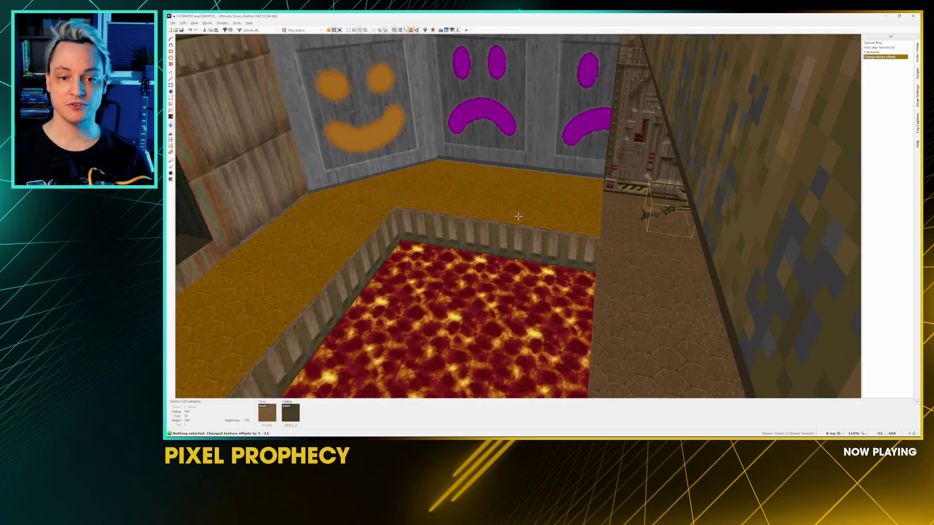
key("s")
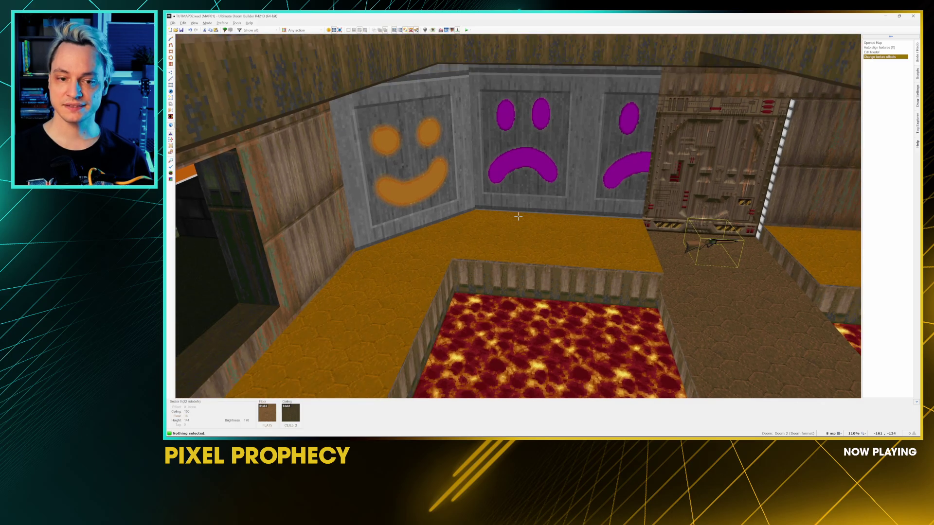
key("Left")
key("Left")
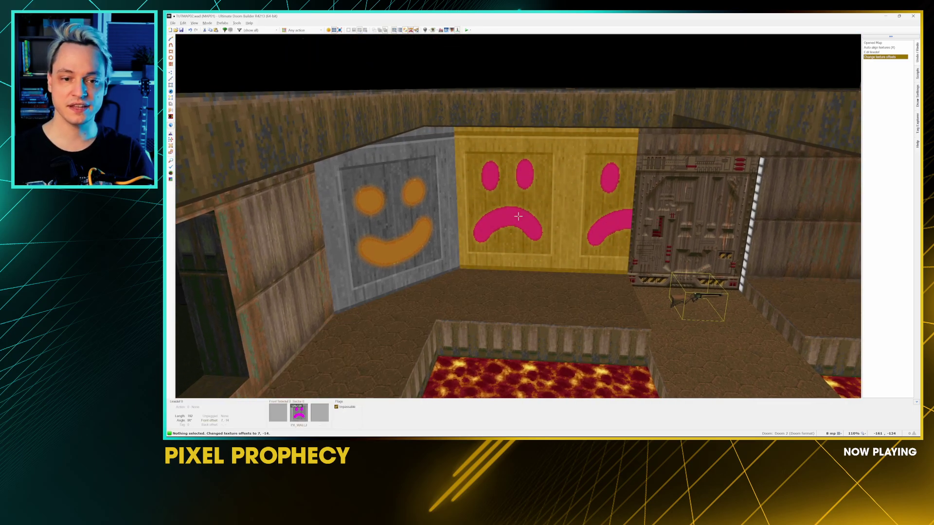
key("Up")
key("w")
key("a")
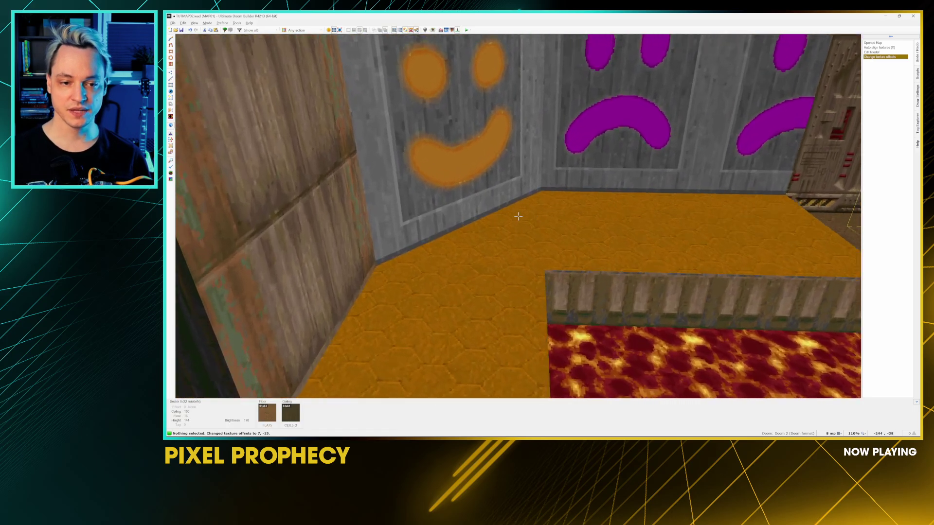
Step: Save the map, leave Visual Mode and save a copy as TUTMAP03.wad
key("ctrl+s")
key("s")
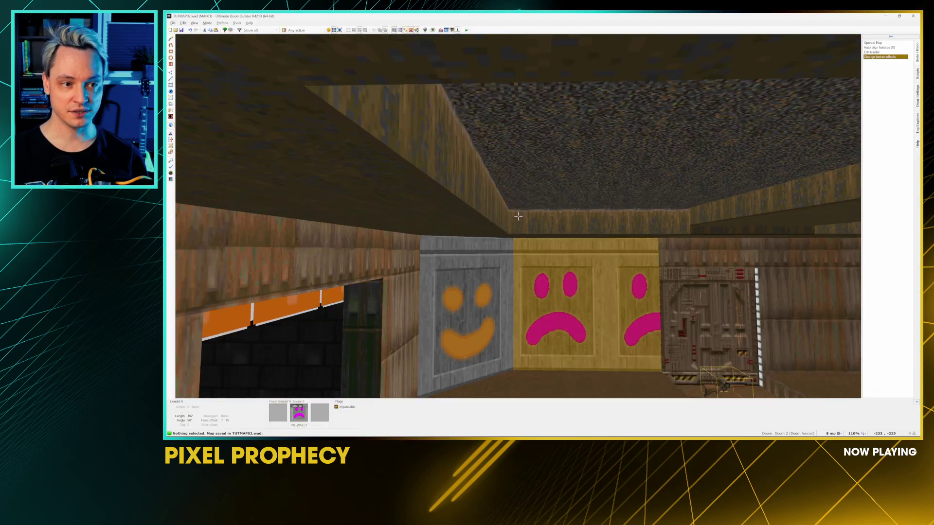
key("q")
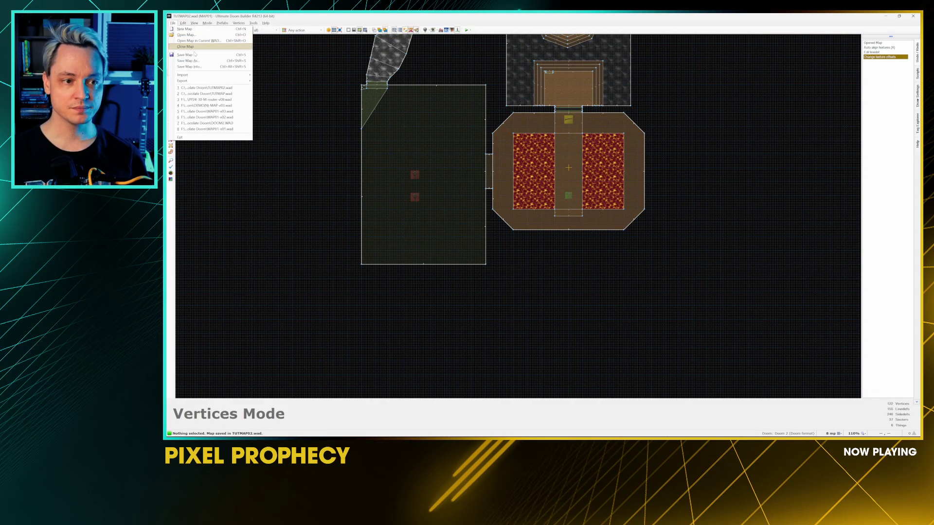
Step: Switch to SLADE, close TUTMAP02.wad and open TUTMAP03.wad from the Chocolate Doom folder
key("alt+Tab")
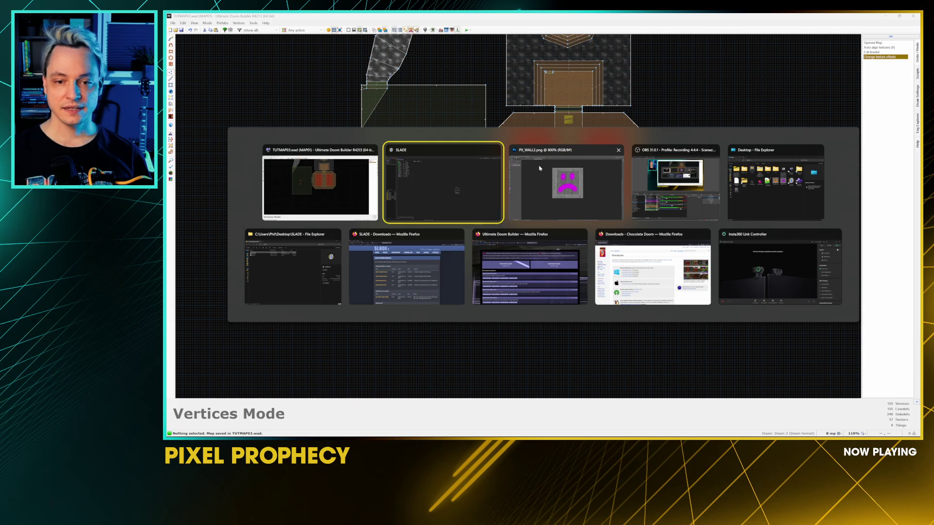
left_click(416, 166)
left_click(278, 40)
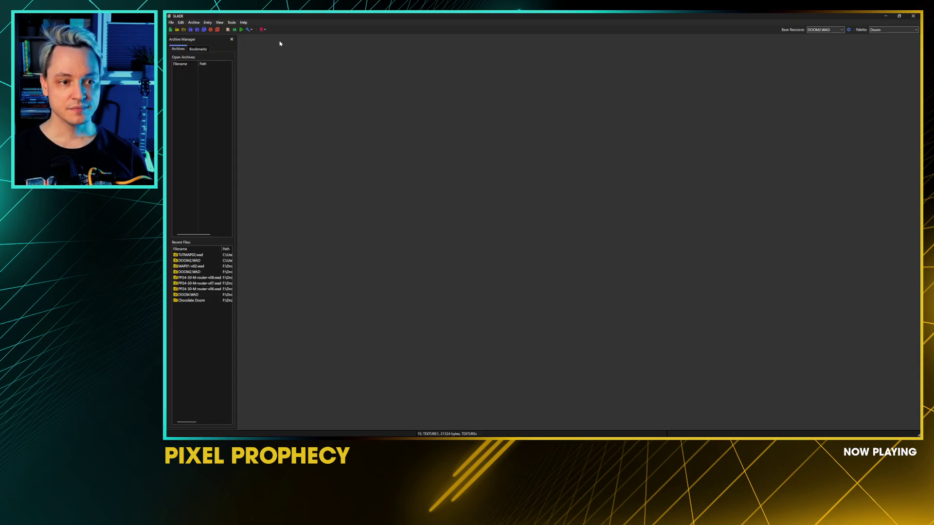
left_click(177, 30)
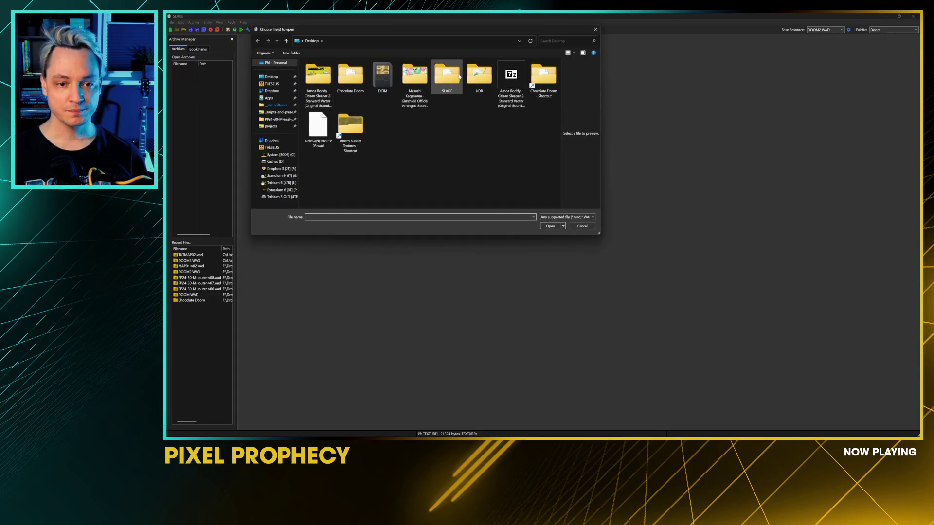
double_click(350, 76)
double_click(331, 96)
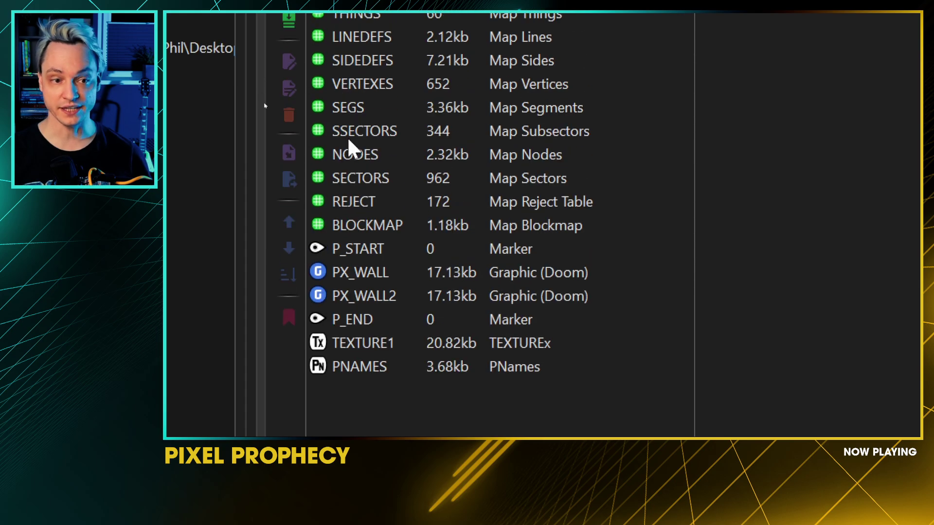
Step: Create an Empty (Marker) entry named FF_START in TUTMAP03.wad
left_click(376, 251)
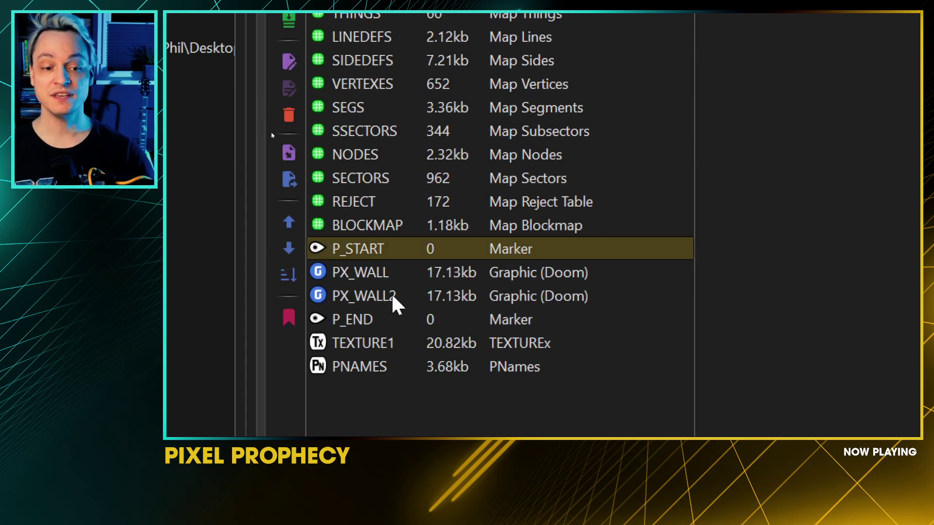
left_click(392, 316)
left_click(405, 402)
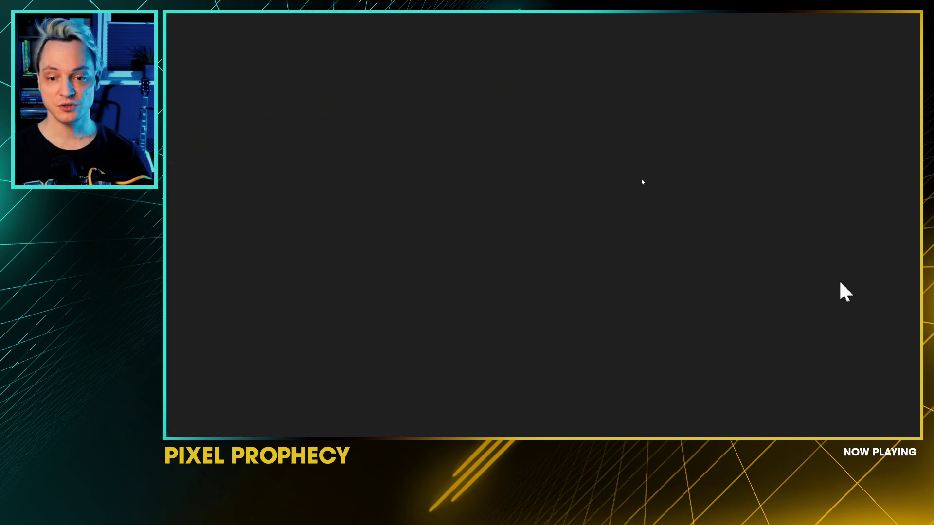
key("ctrl+n")
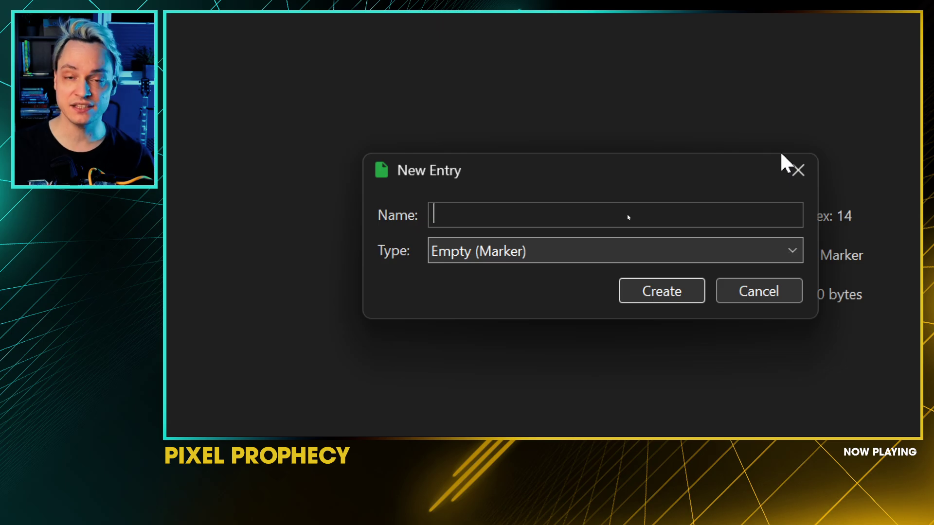
type("START")
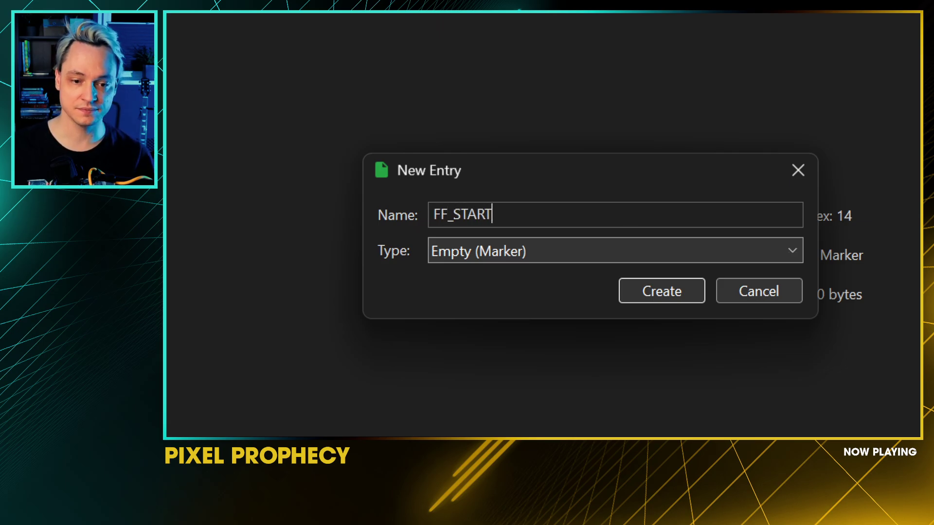
key("Return")
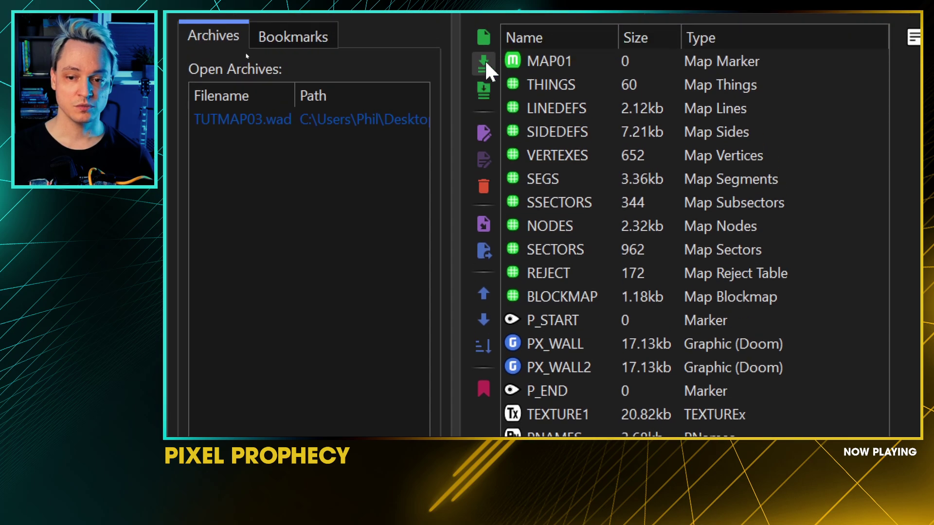
Step: Create an Empty (Marker) entry named F_END below FF_START and save TUTMAP03.wad
left_click(483, 62)
type("F_END")
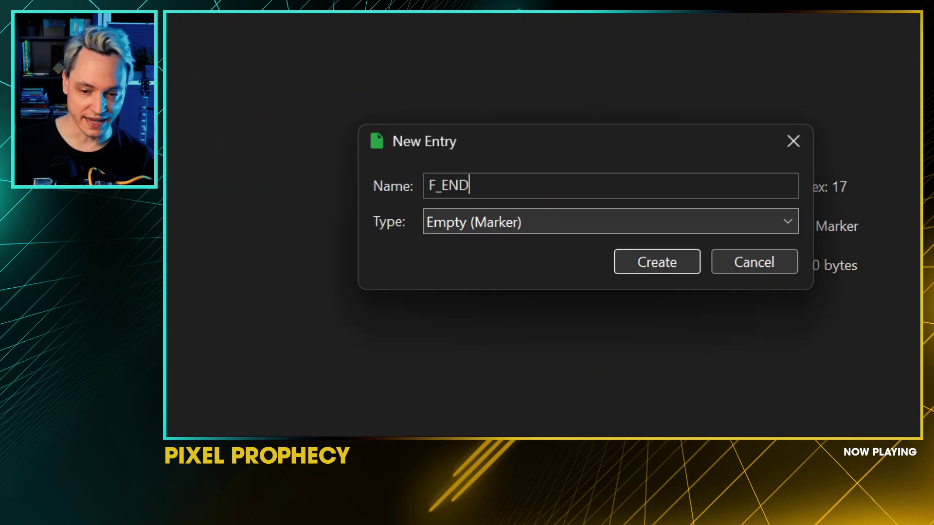
key("Return")
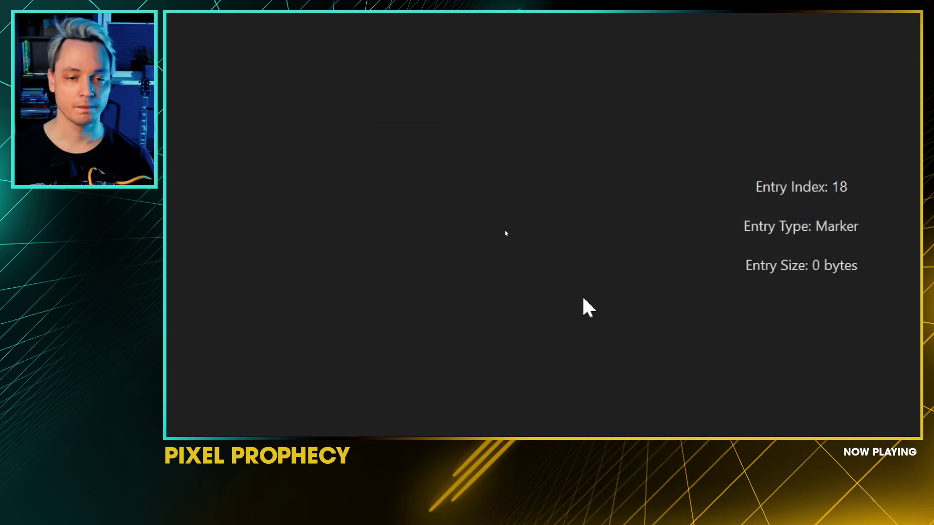
left_click(478, 216)
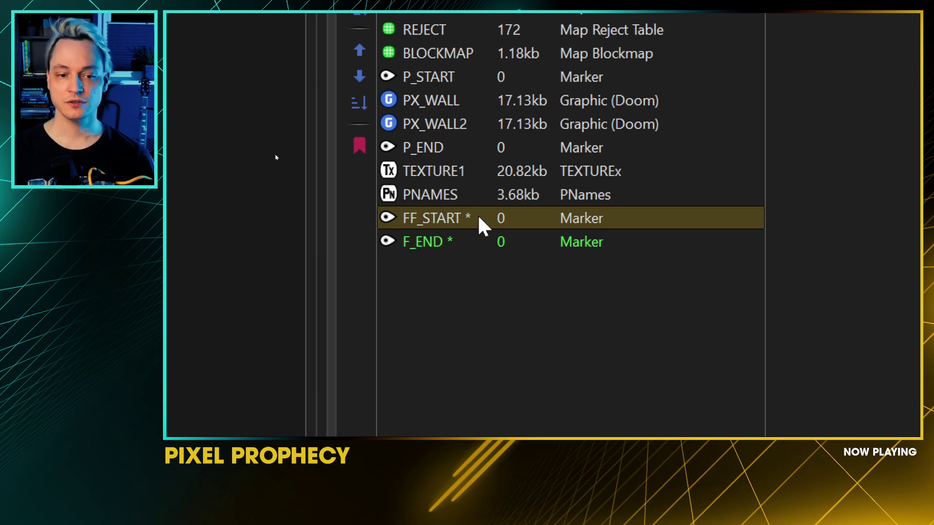
left_click(483, 243)
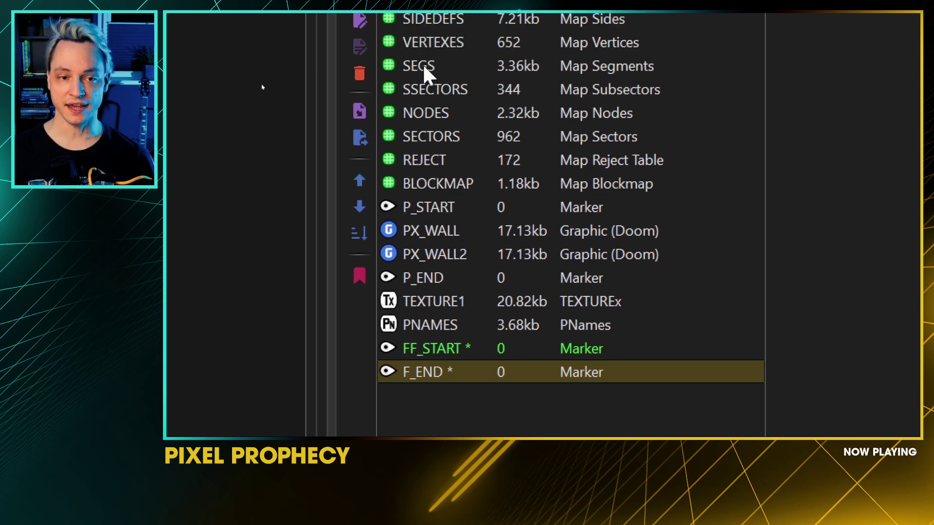
left_click(471, 349)
left_click(477, 370)
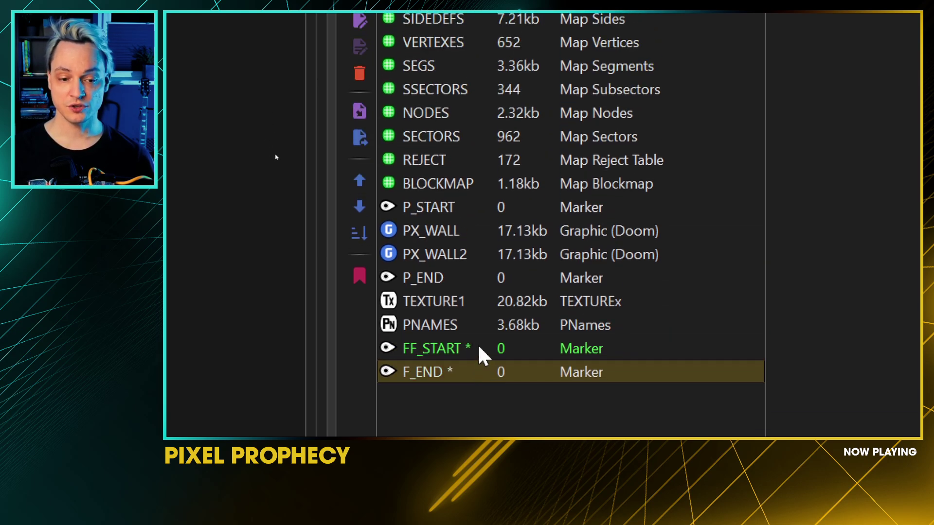
left_click(477, 345)
left_click(477, 366)
key("ctrl+s")
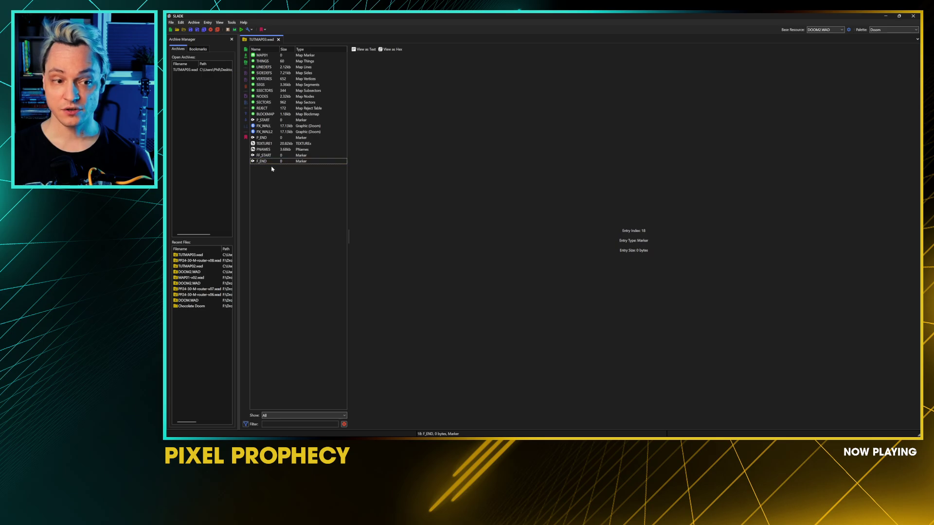
Step: Switch to Ultimate Doom Builder and open the map in TUTMAP03.wad with the Doom 2 (Doom format) configuration
key("alt+Tab")
key("alt+Tab")
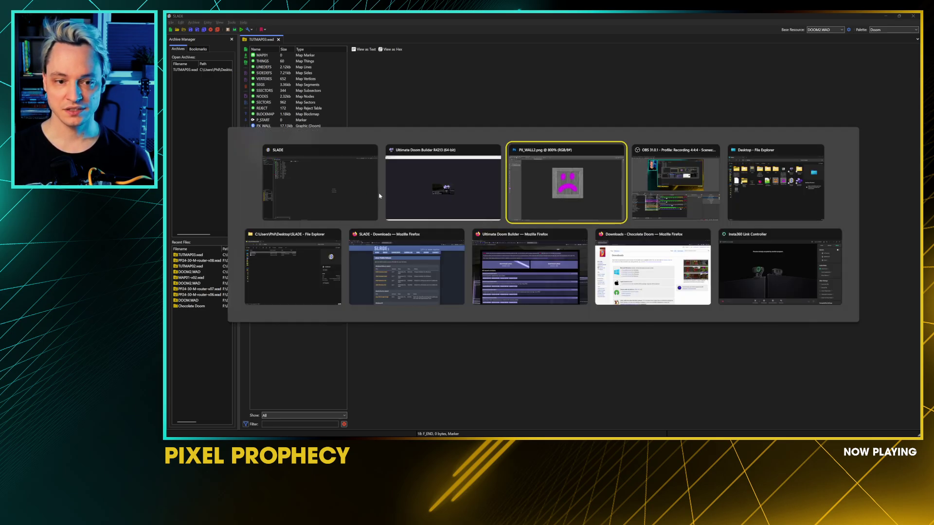
left_click(433, 194)
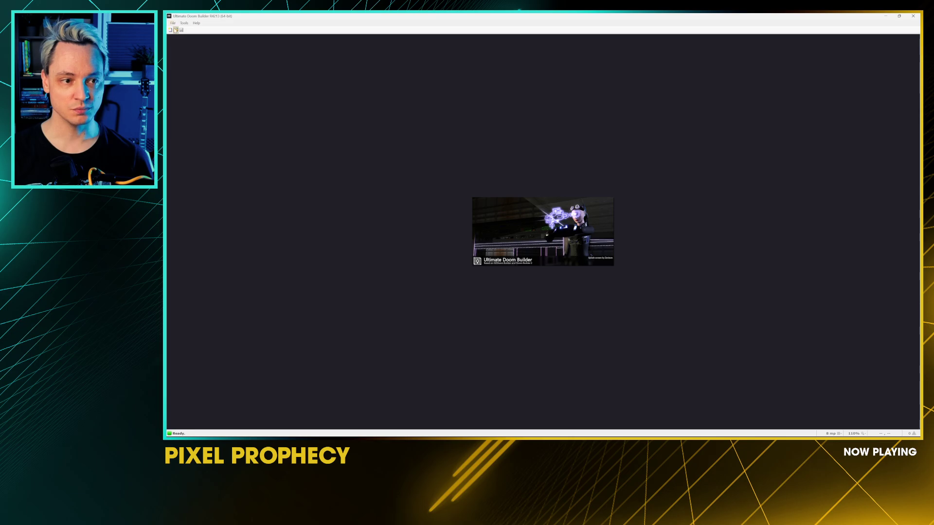
left_click(176, 30)
left_click(469, 156)
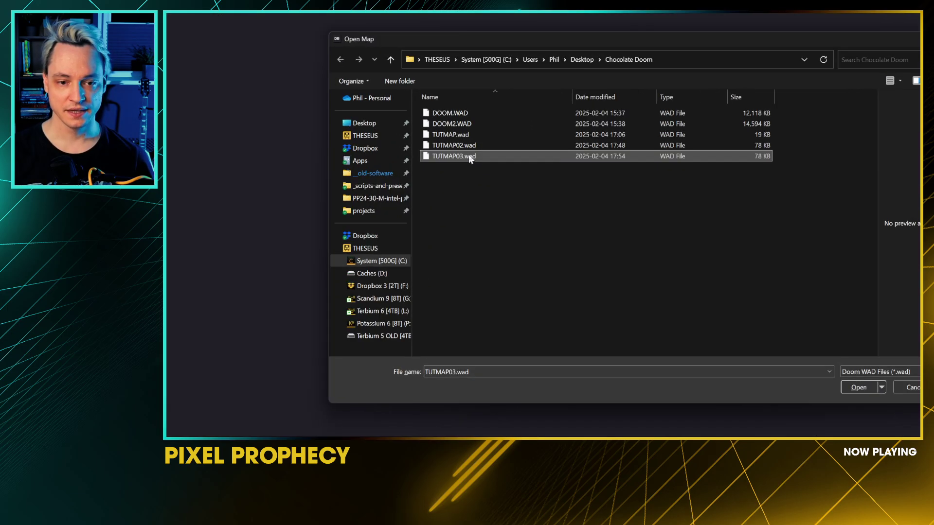
double_click(470, 157)
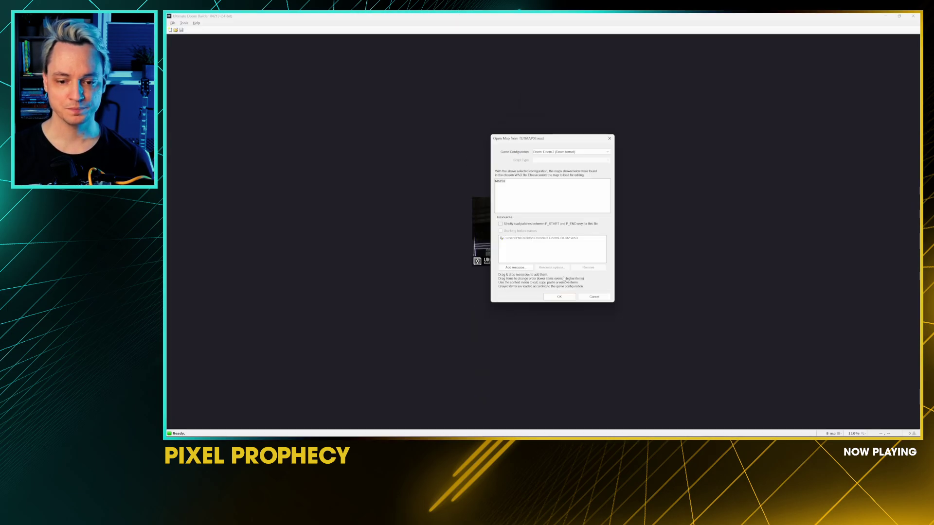
left_click(559, 296)
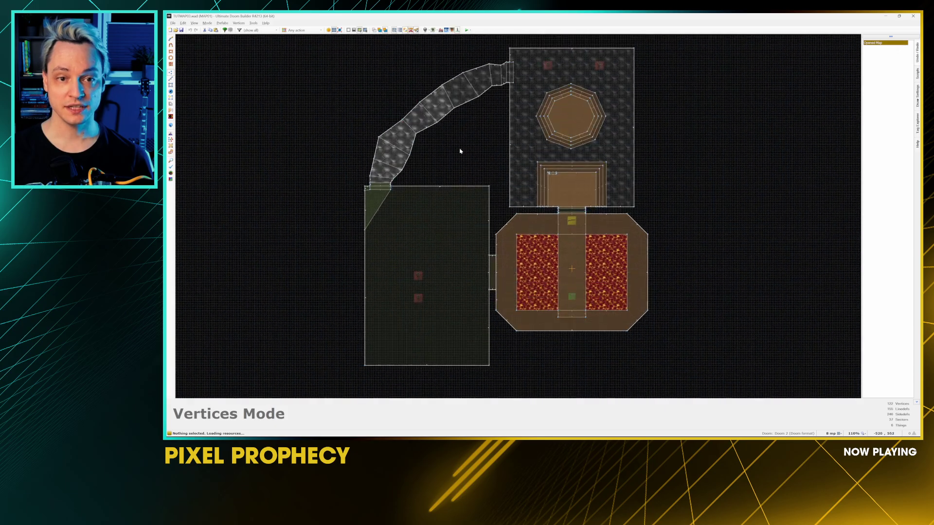
Step: Test the map in Chocolate Doom and quit the game
left_click(466, 29)
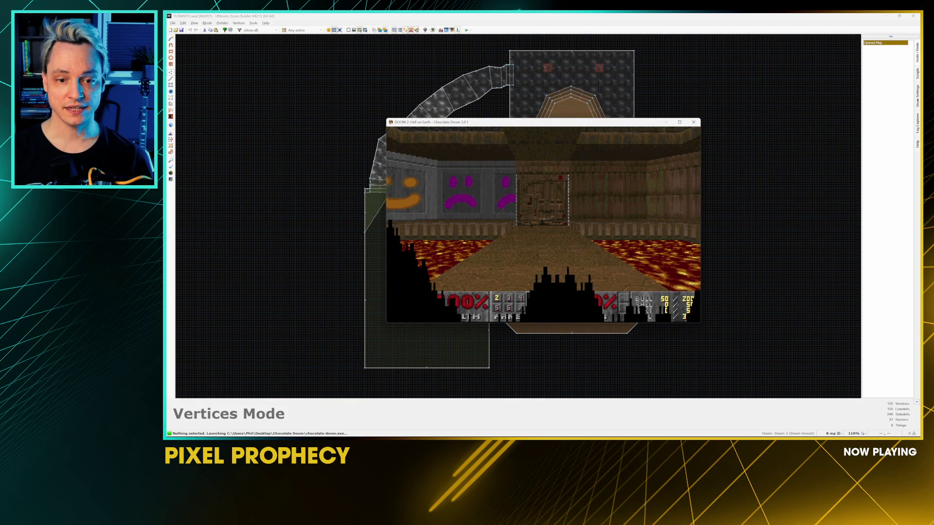
key("F10")
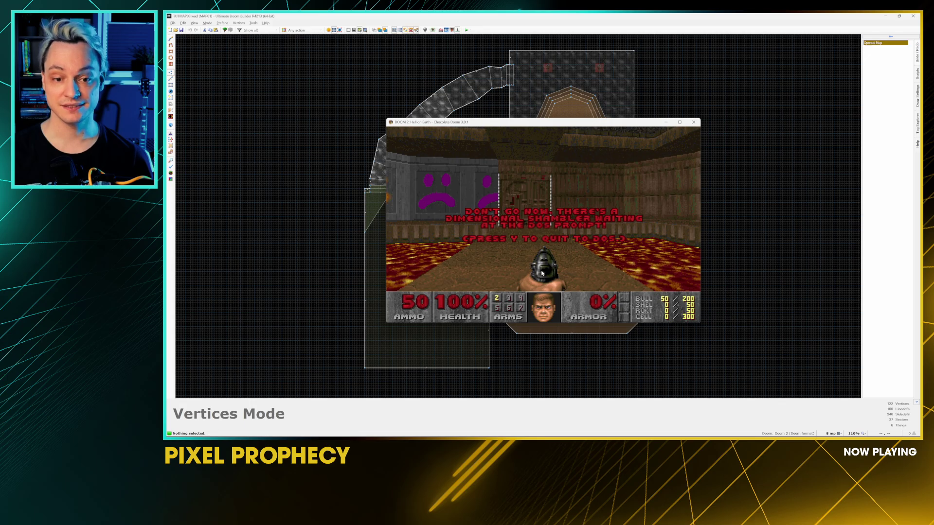
key("y")
Step: Switch to SLADE, import FLOORNEW.png into TUTMAP03.wad and place it between the FF_START and F_END markers
key("alt+Tab")
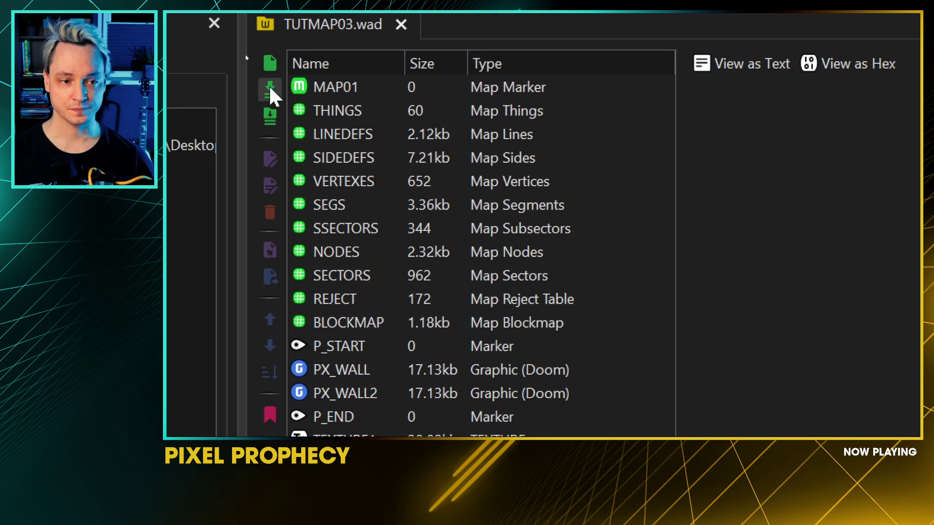
left_click(270, 89)
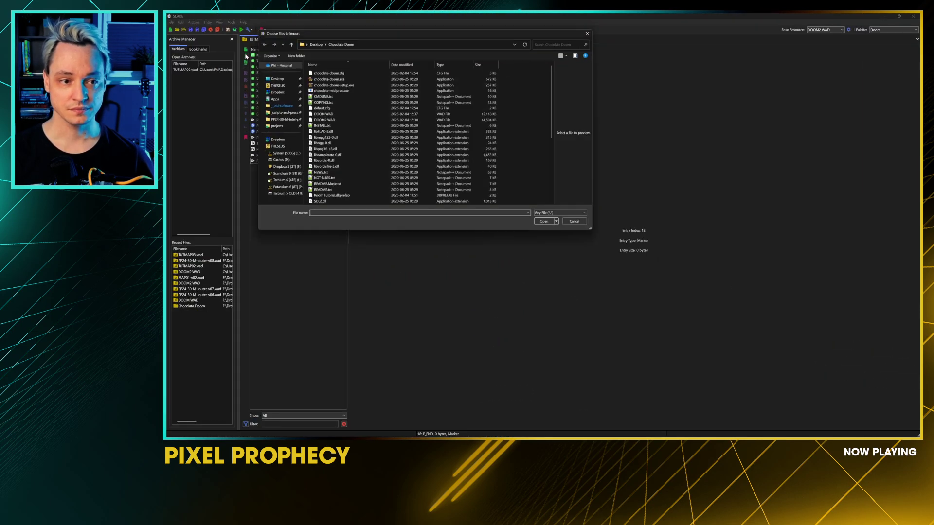
left_click(284, 77)
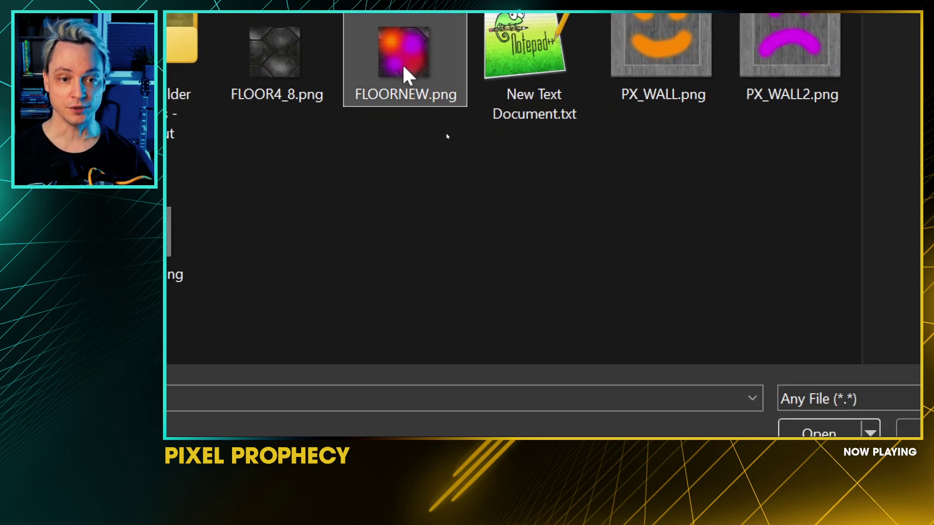
double_click(422, 100)
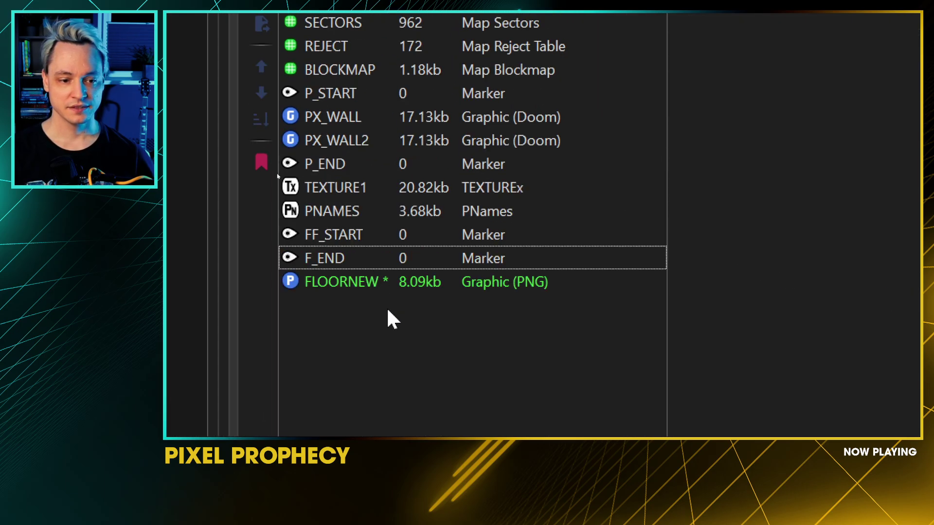
left_click(383, 287)
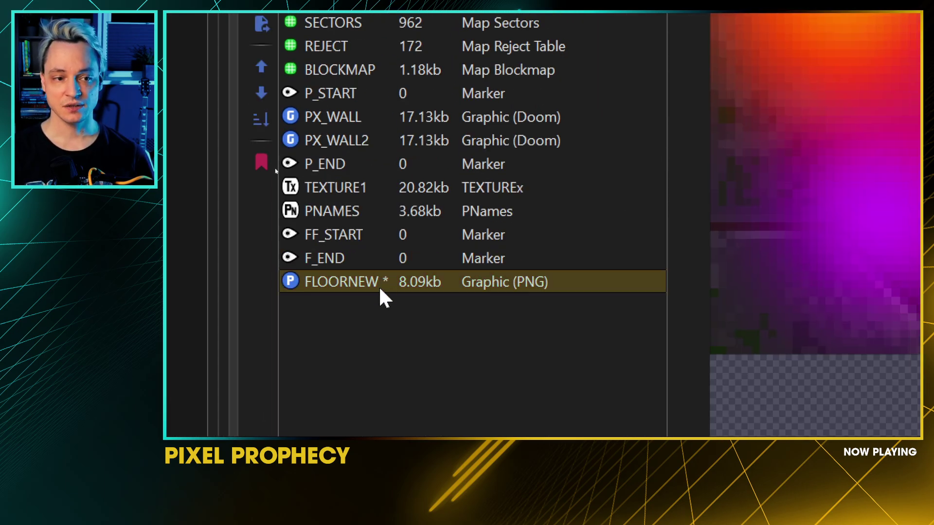
left_click(261, 66)
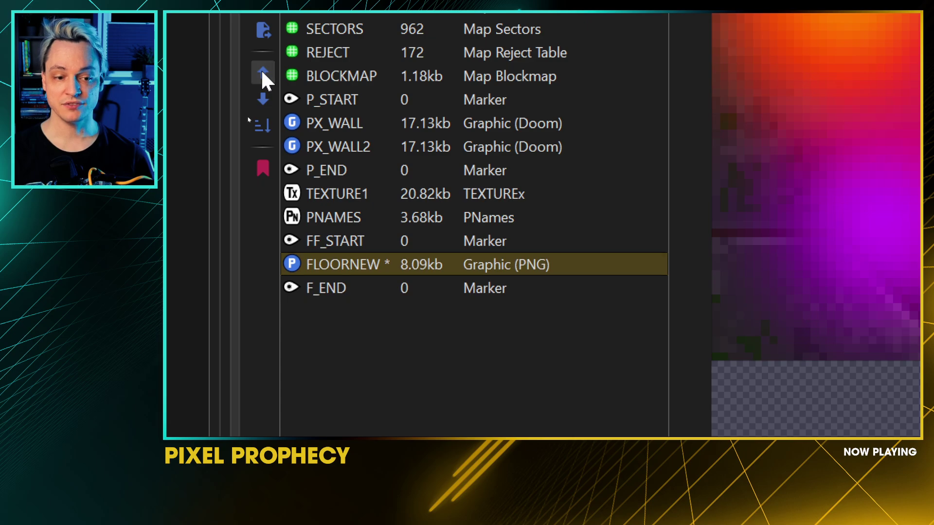
Step: Convert the FLOORNEW graphic to Doom Flat (Paletted) with transparency disabled and save TUTMAP03.wad
right_click(522, 262)
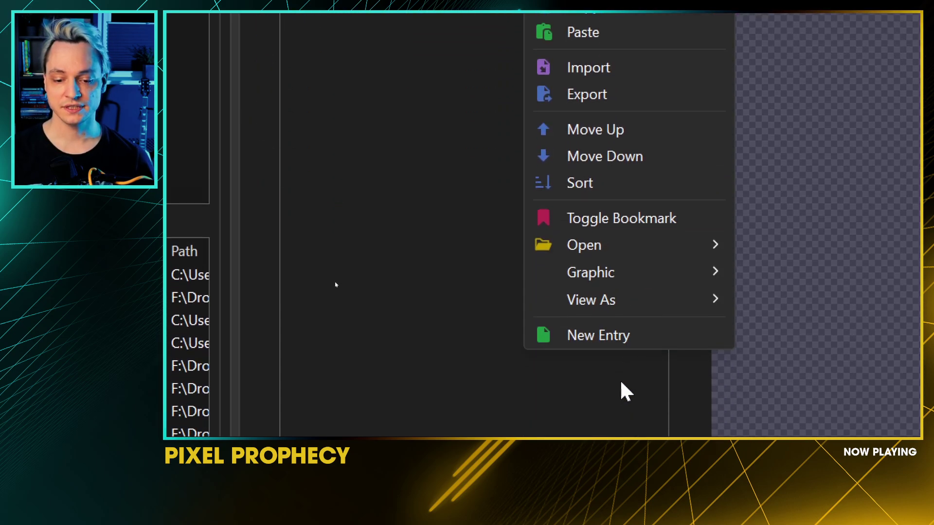
mouse_move(637, 362)
left_click(778, 348)
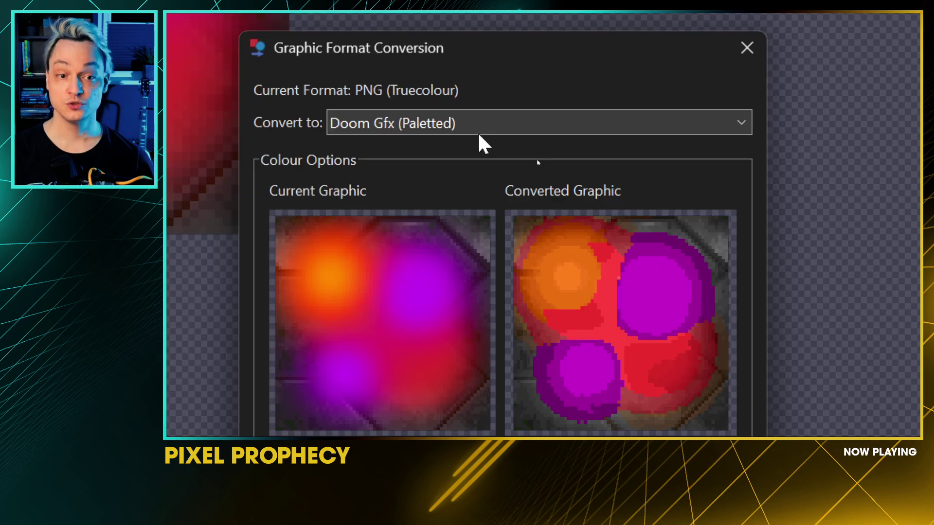
left_click(477, 128)
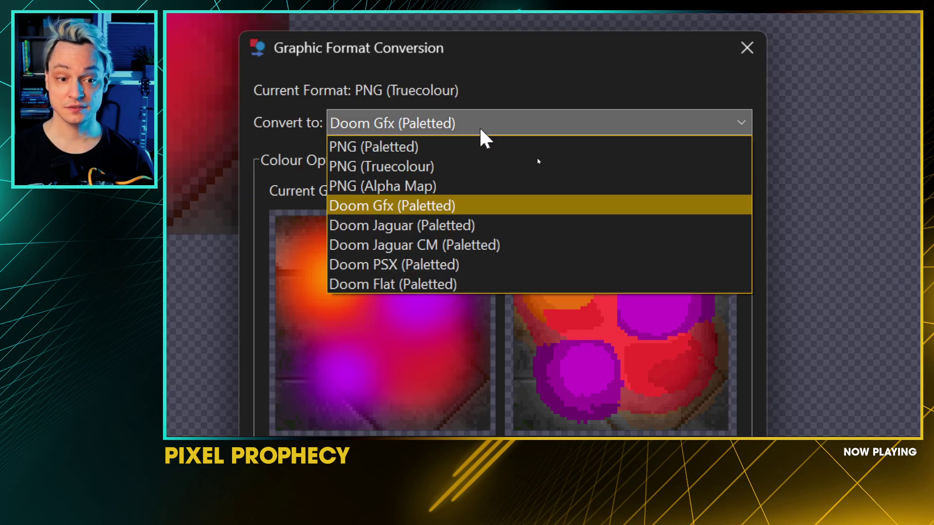
left_click(448, 284)
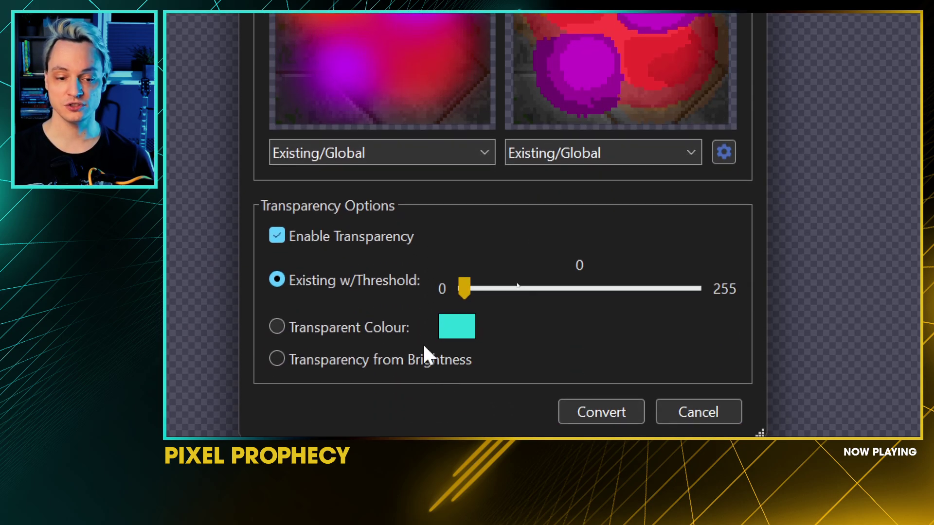
left_click(334, 229)
left_click(607, 414)
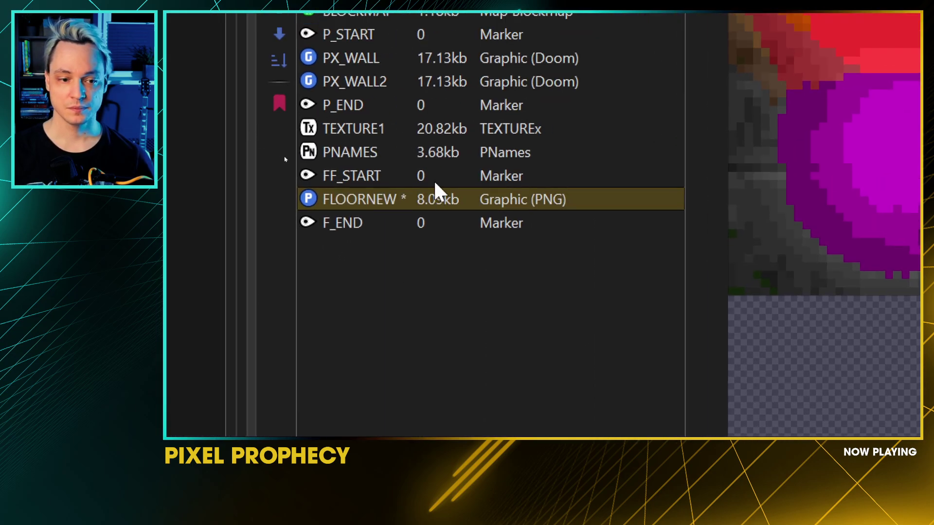
left_click(434, 183)
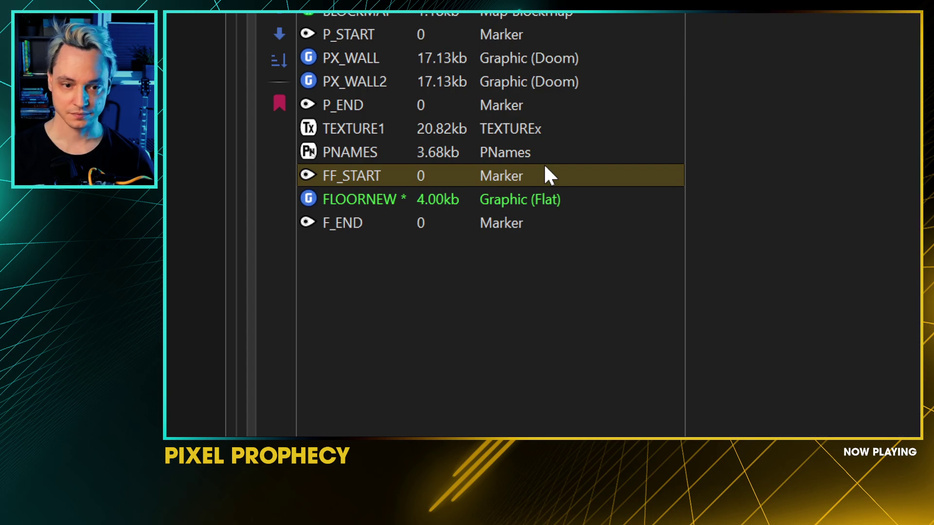
left_click(522, 204)
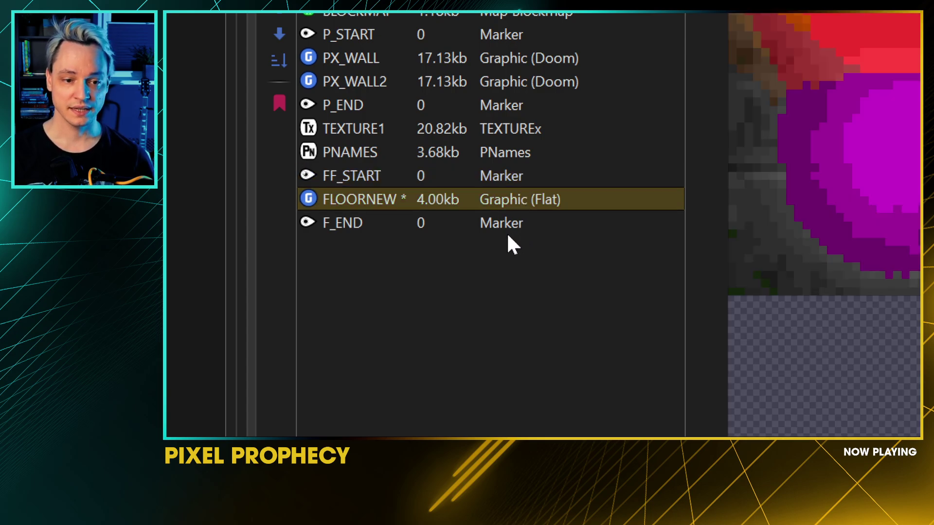
key("ctrl+s")
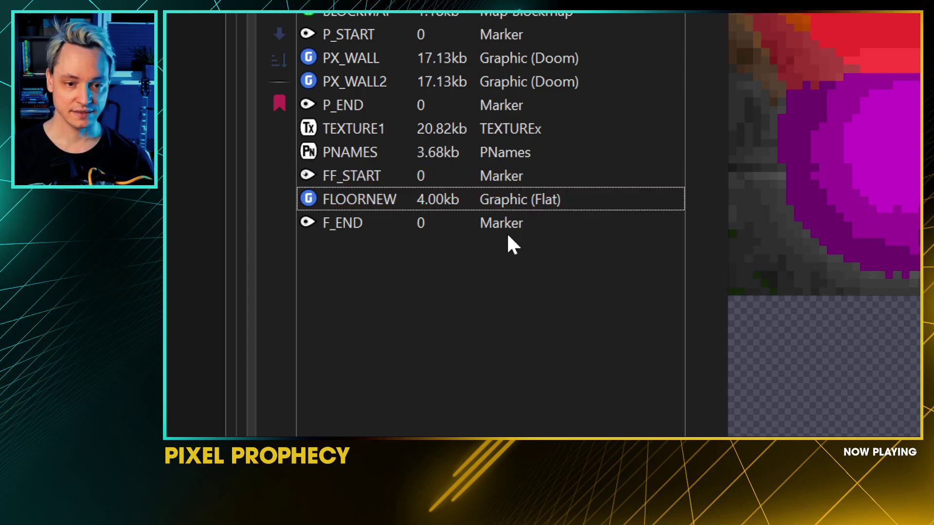
Step: Switch to Ultimate Doom Builder and reopen TUTMAP03.wad from the Chocolate Doom folder to load the new flat
left_click(416, 205)
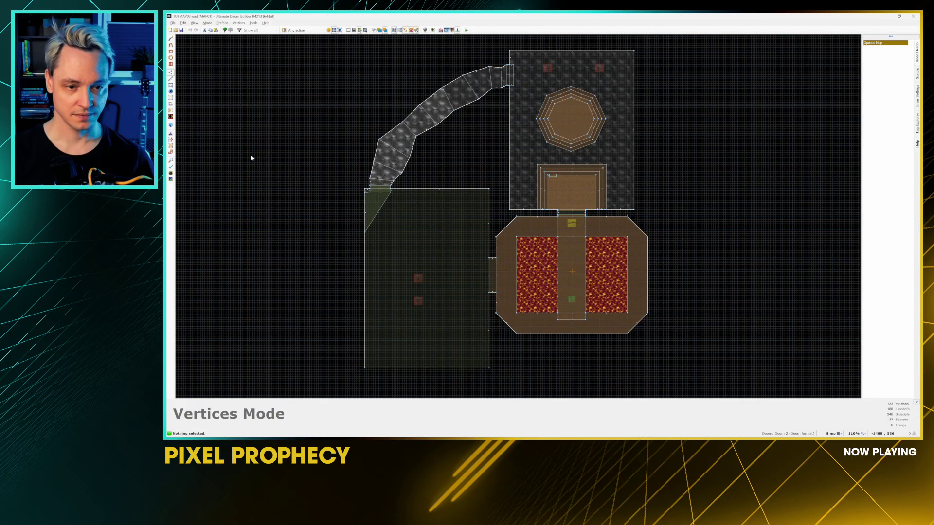
left_click(175, 30)
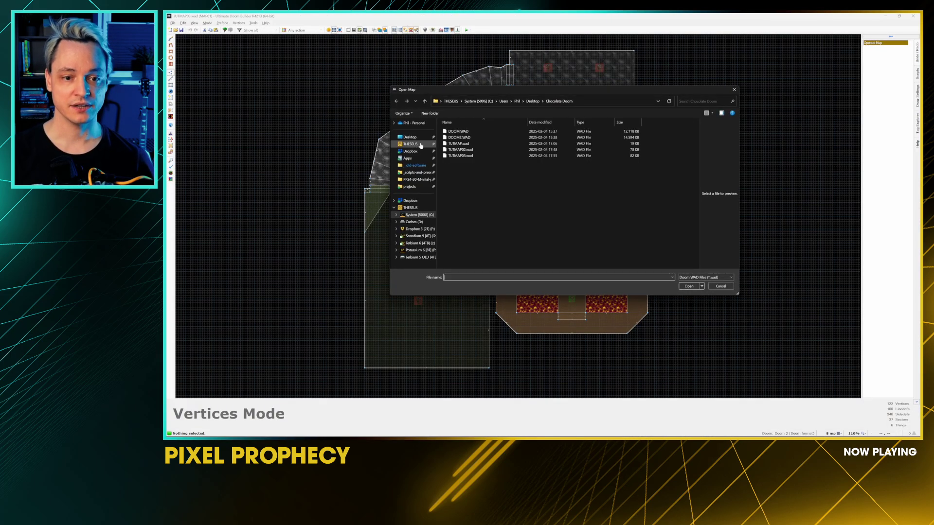
left_click(471, 156)
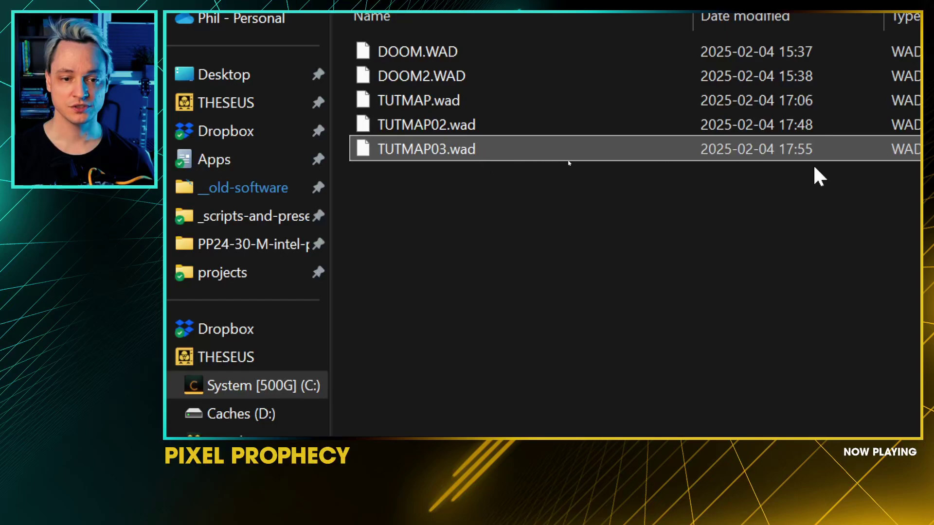
double_click(751, 151)
left_click(461, 346)
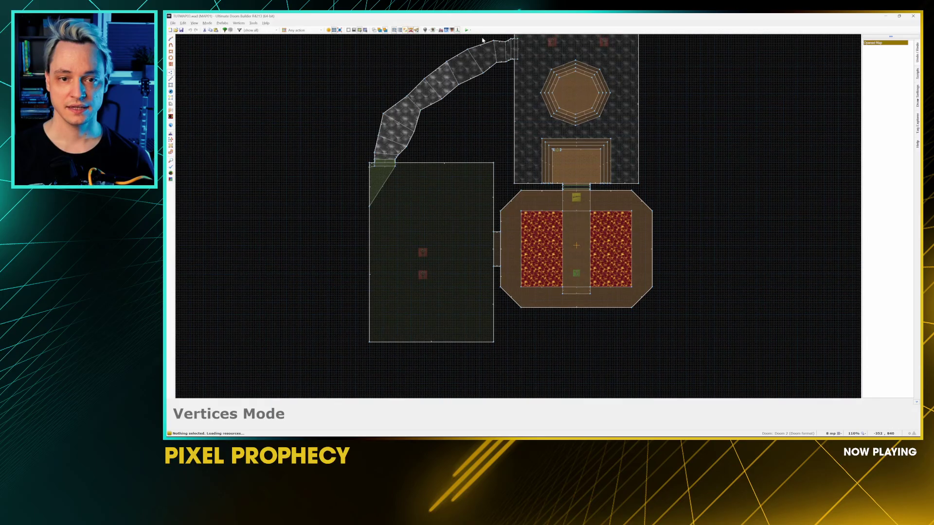
Step: Test the reopened map in Chocolate Doom, turn to look at the room, and quit back to the editor
left_click(470, 30)
left_click(479, 43)
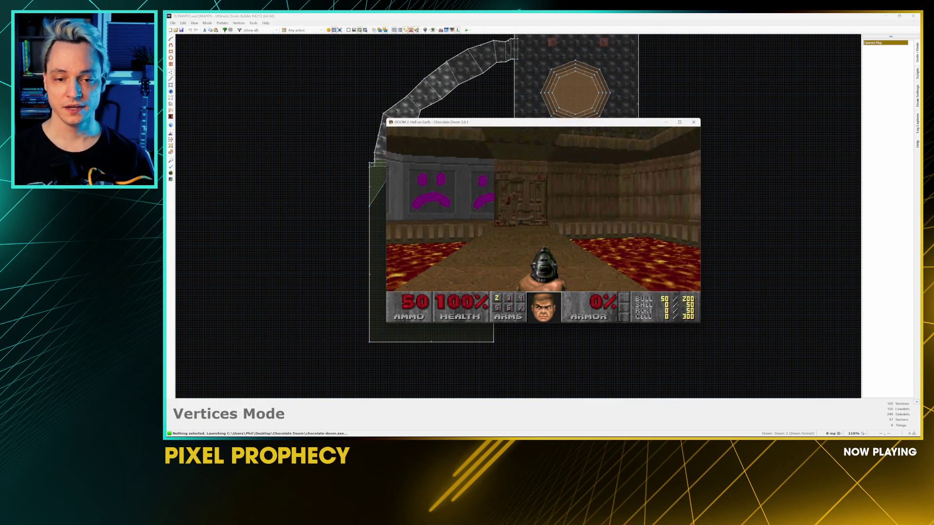
key("Left")
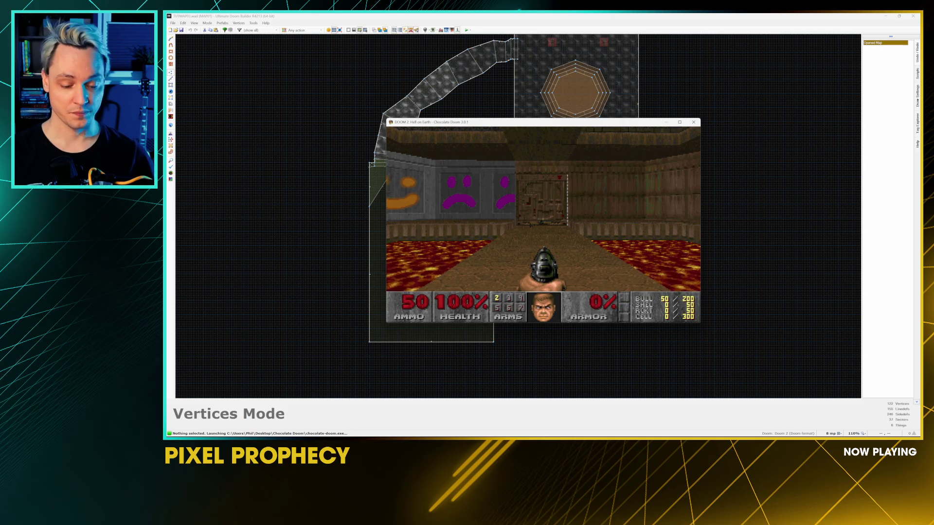
key("F10")
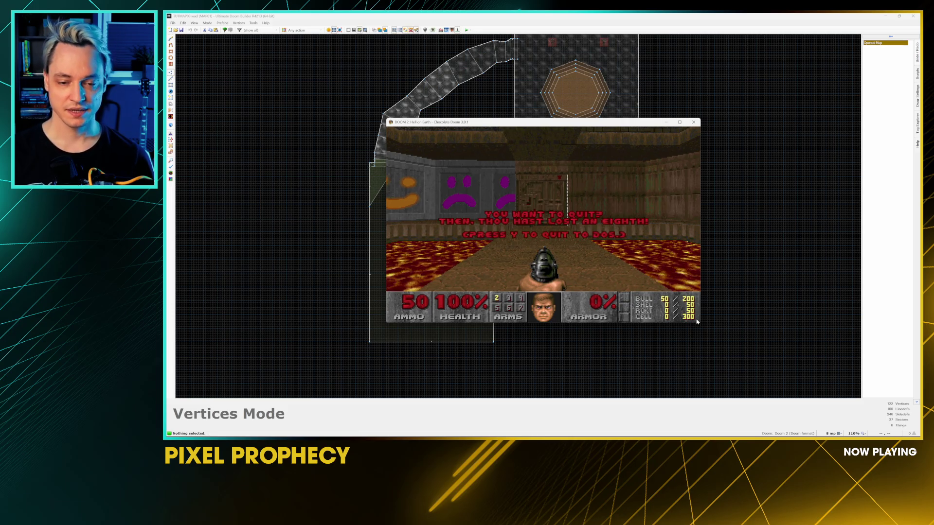
key("y")
scroll(579, 321, "up", 6)
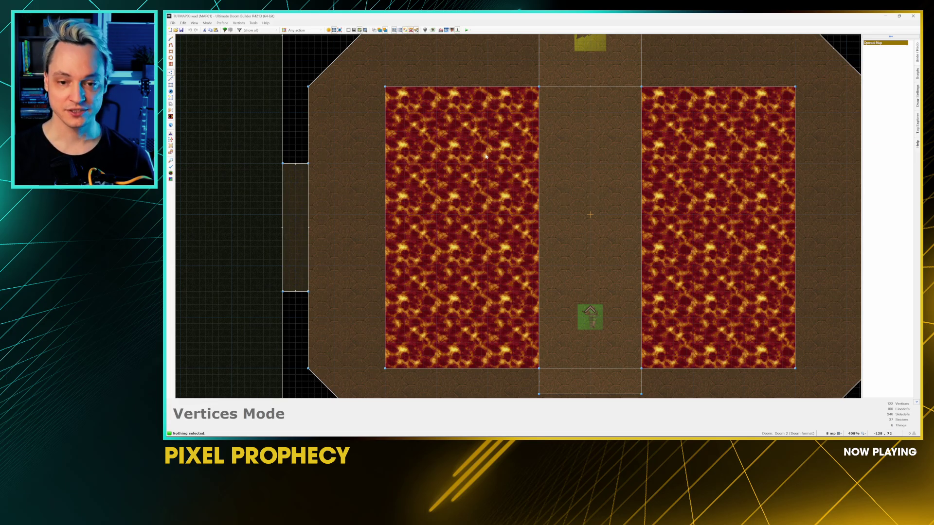
Step: Apply the FLOORNEW flat as the floor of the central walkway sector between the two lava pools
key("s")
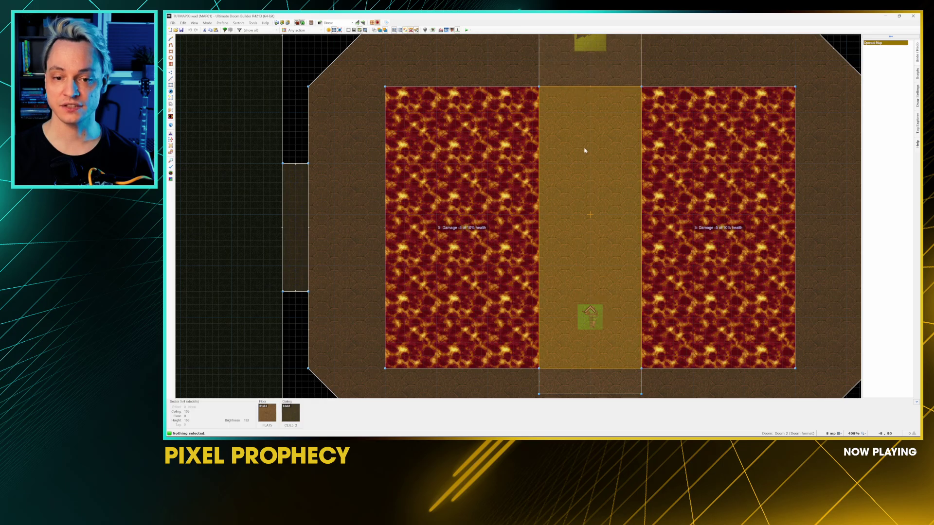
right_click(584, 150)
left_click(488, 132)
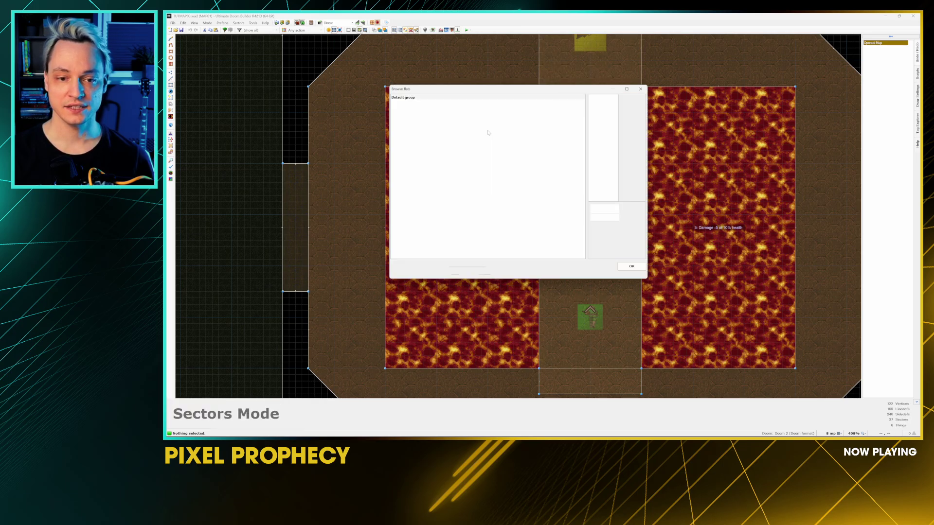
type("FLOO")
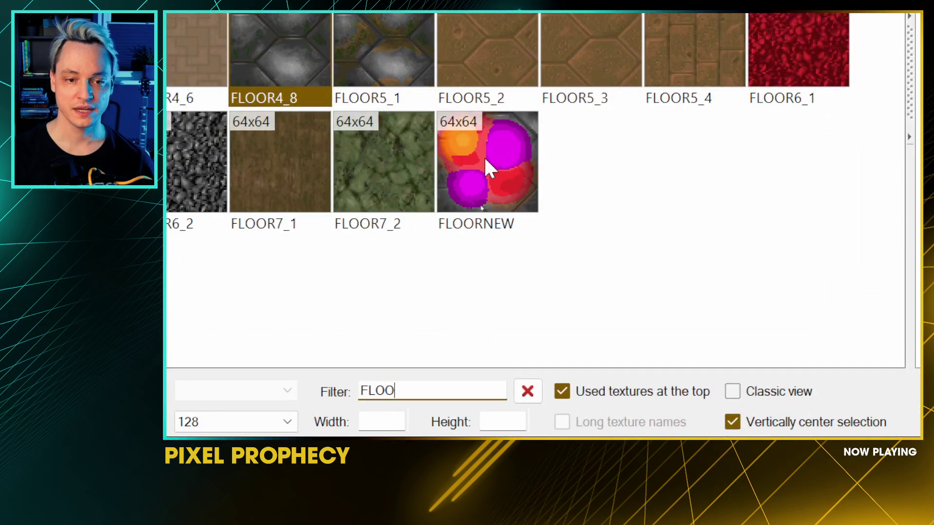
left_click(481, 205)
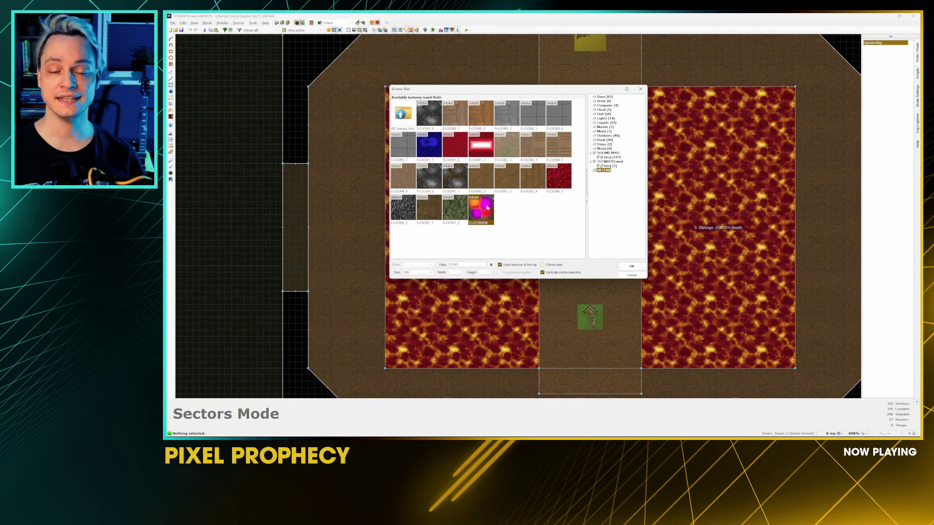
left_click(631, 266)
left_click(492, 195)
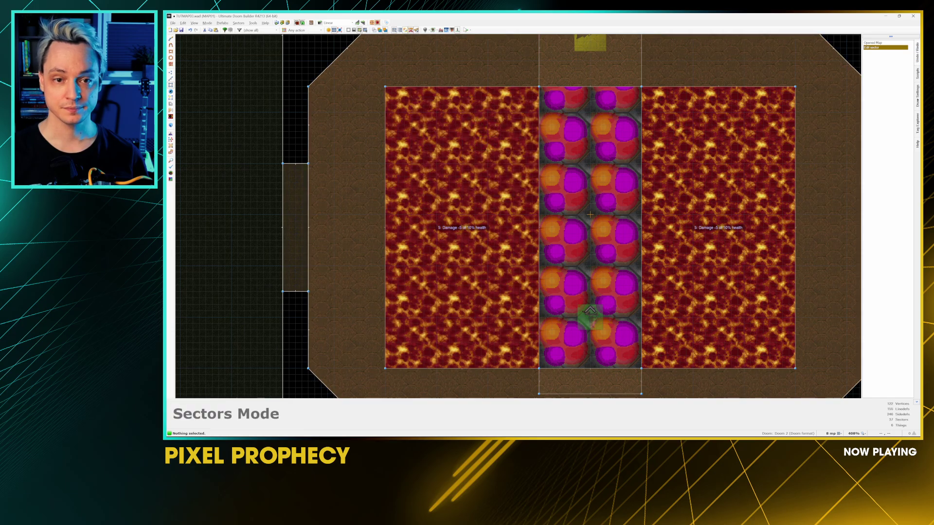
Step: Test the map in Chocolate Doom, walk through the room and the passage beyond it, and quit the game
left_click(467, 30)
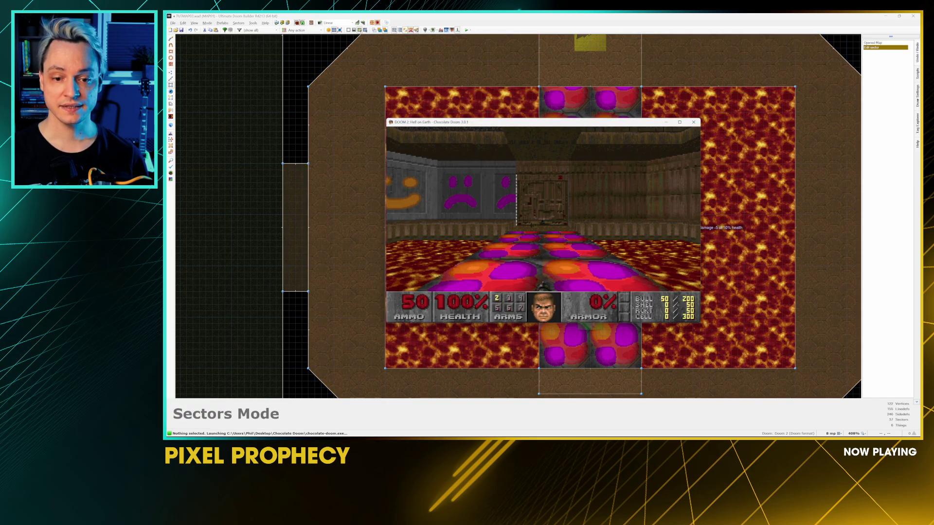
key("Right")
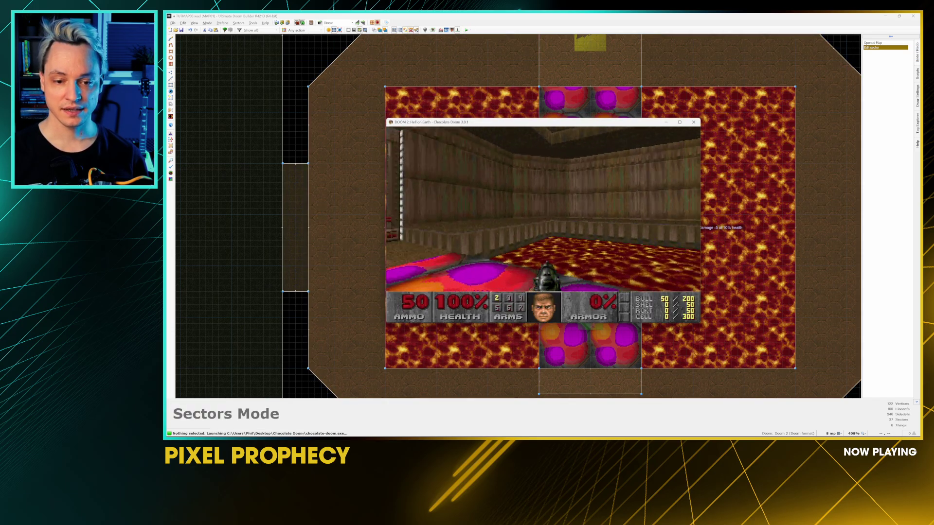
key("Left")
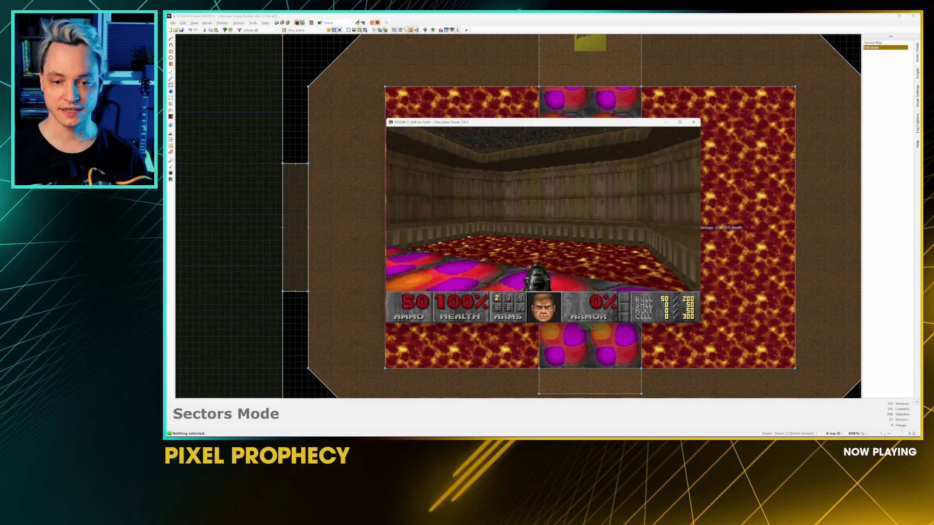
key("Up")
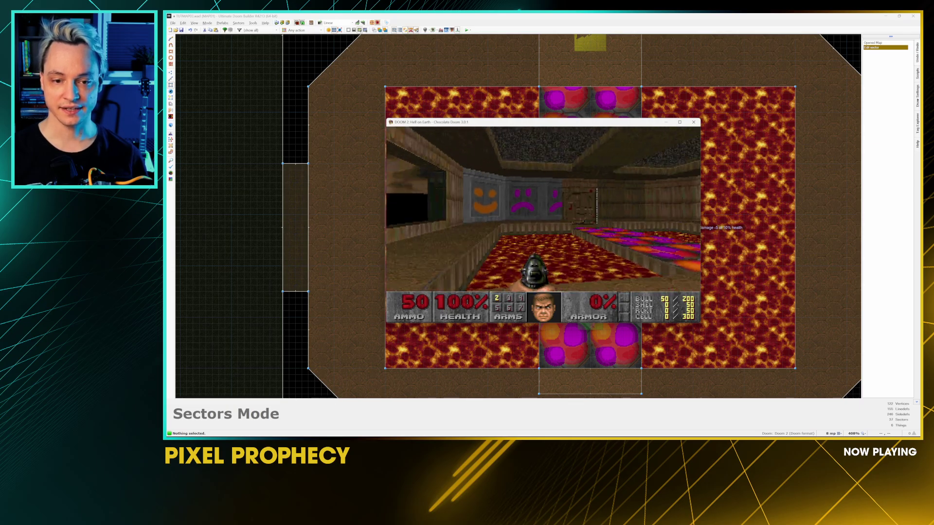
key("Up")
key("Right")
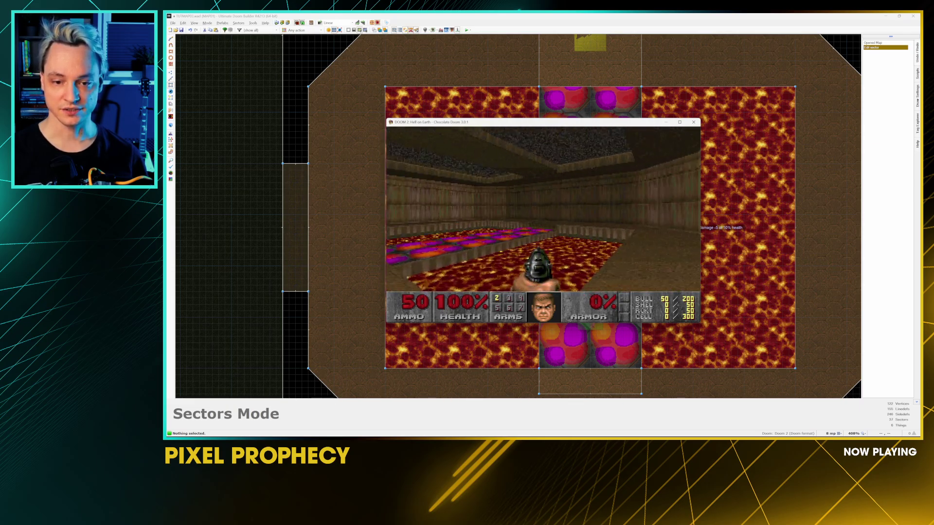
key("Left")
key("Right")
key("Up")
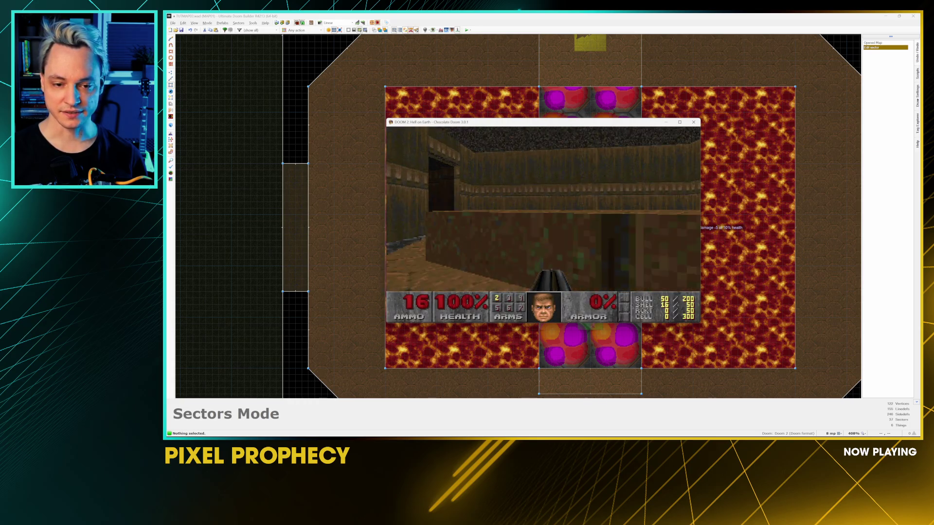
key("Up")
key("ctrl")
key("F10")
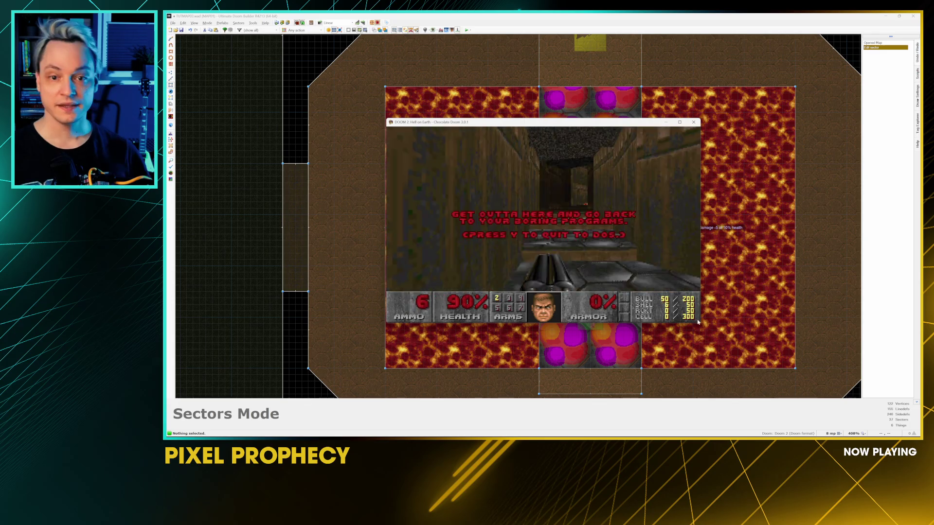
key("y")
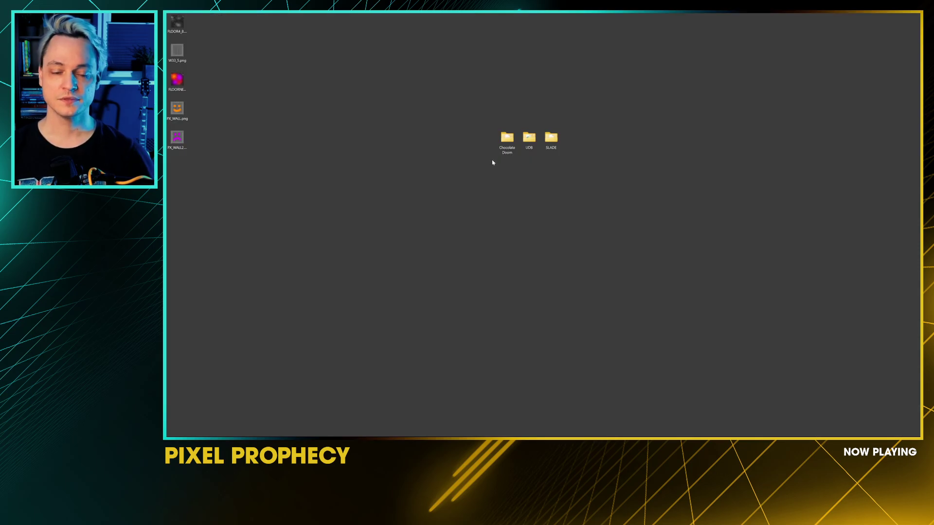
Step: Switch to the Chocolate Doom folder in File Explorer and copy the full file name of TUTMAP03.wad
double_click(502, 142)
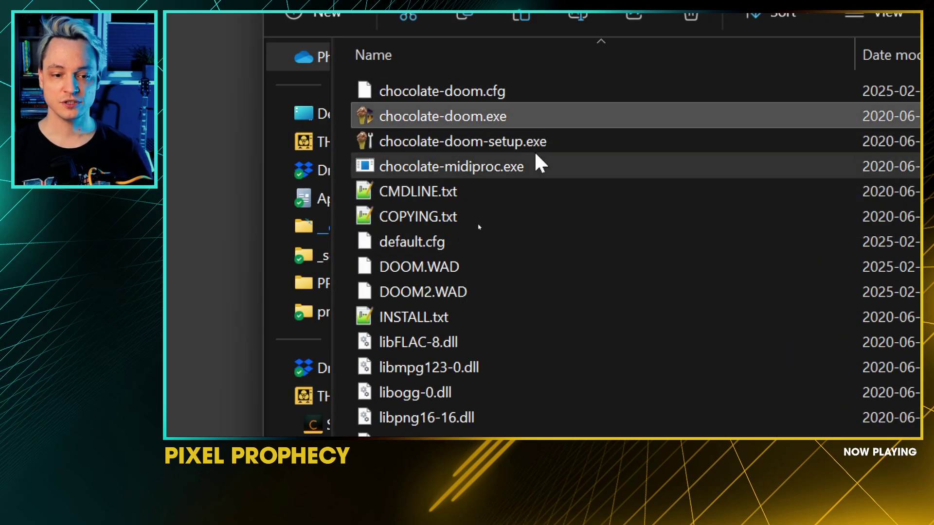
left_click(514, 283)
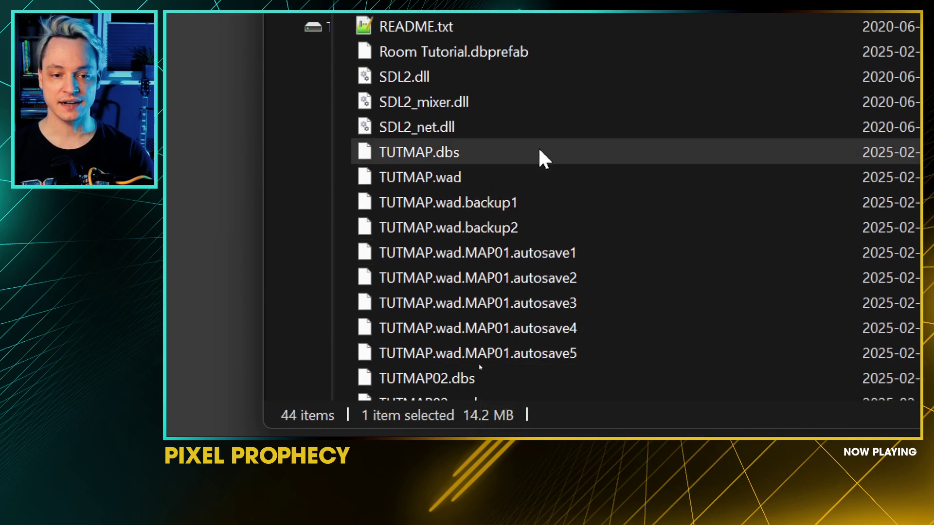
left_click(529, 178)
scroll(550, 362, "down", 2)
scroll(555, 366, "down", 1)
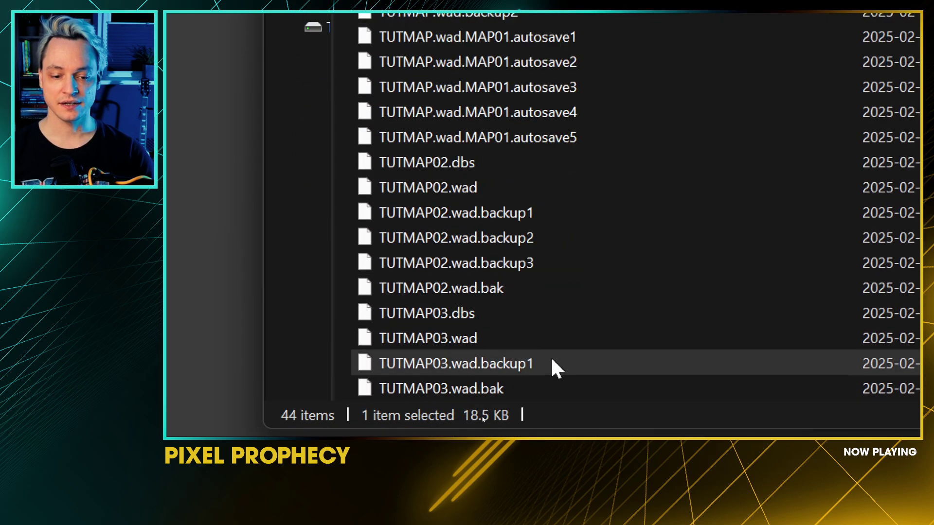
left_click(533, 387)
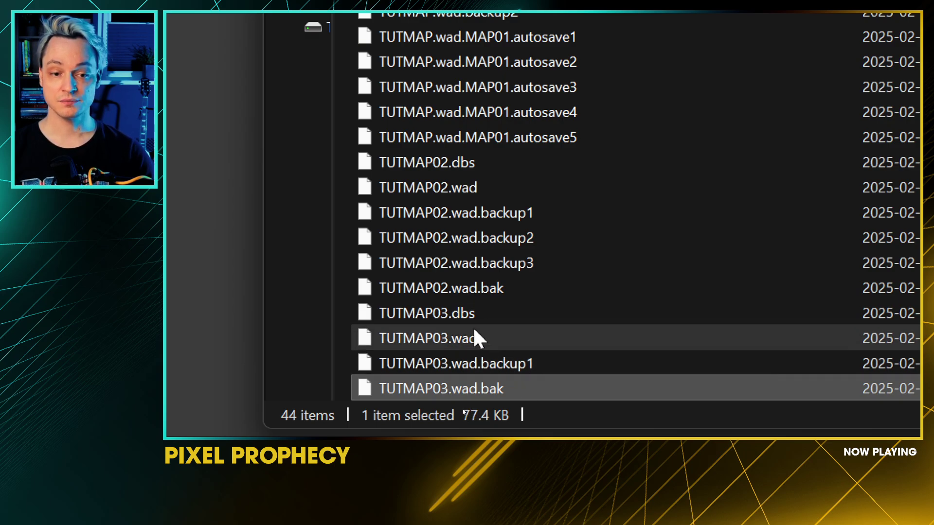
left_click(469, 344)
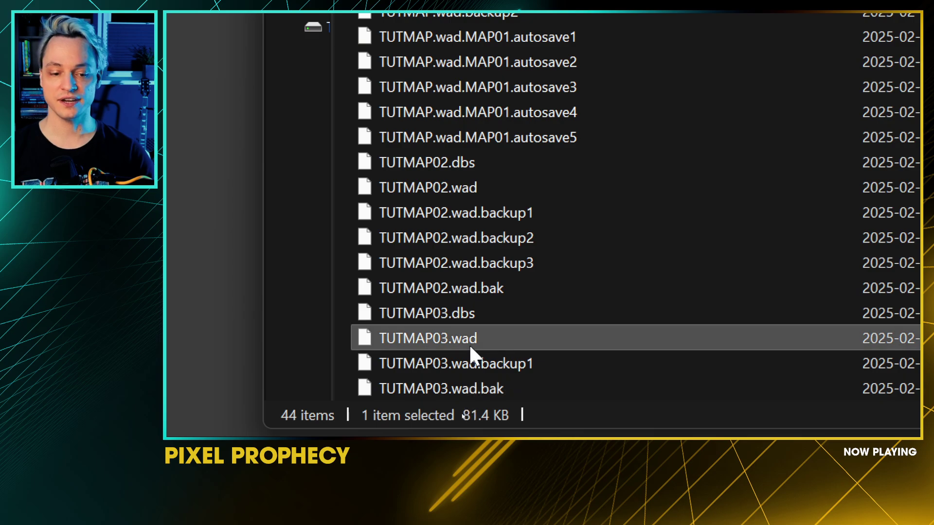
left_click(469, 339)
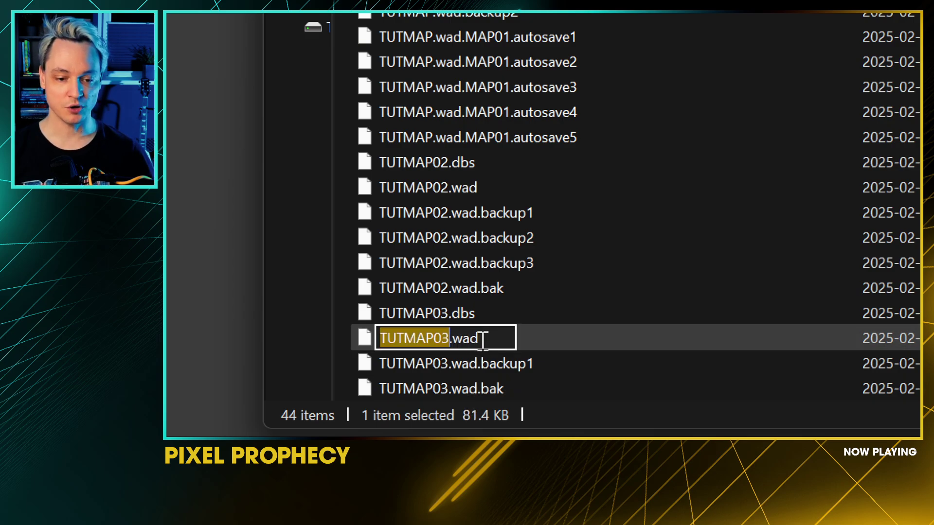
key("ctrl+a")
key("Escape")
Step: Create a desktop shortcut to chocolate-doom.exe from the Chocolate Doom folder
scroll(558, 306, "up", 10)
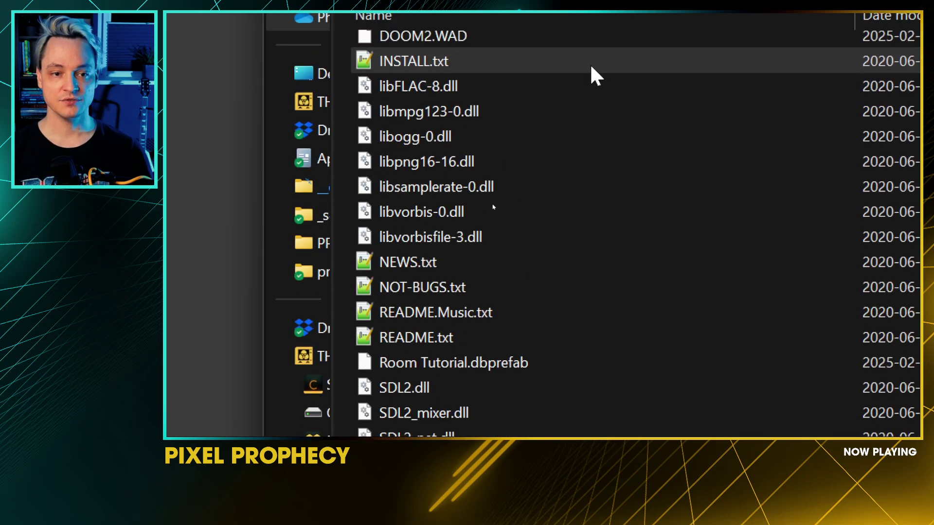
scroll(505, 367, "up", 4)
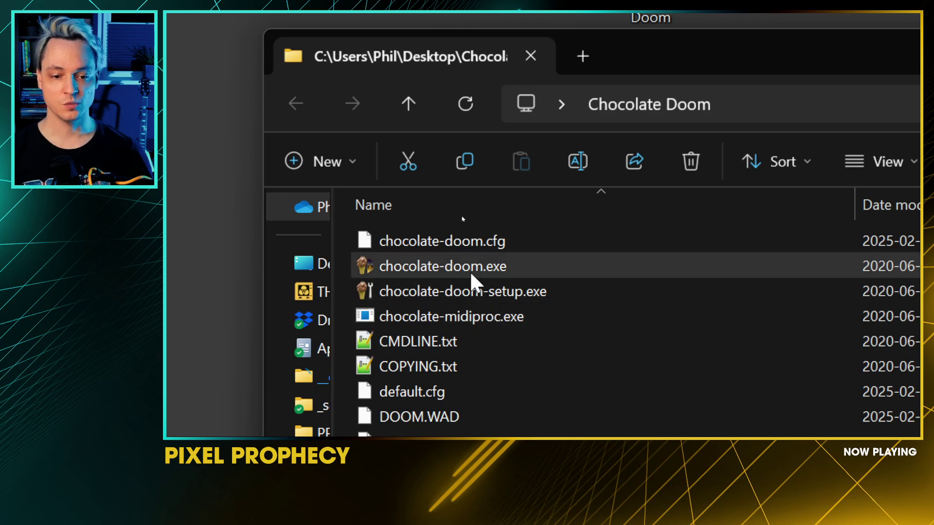
left_click_drag(469, 271, 298, 216)
Step: Append -file "TUTMAP03.wad" to the target in the Chocolate Doom shortcut's properties and save the change
right_click(311, 191)
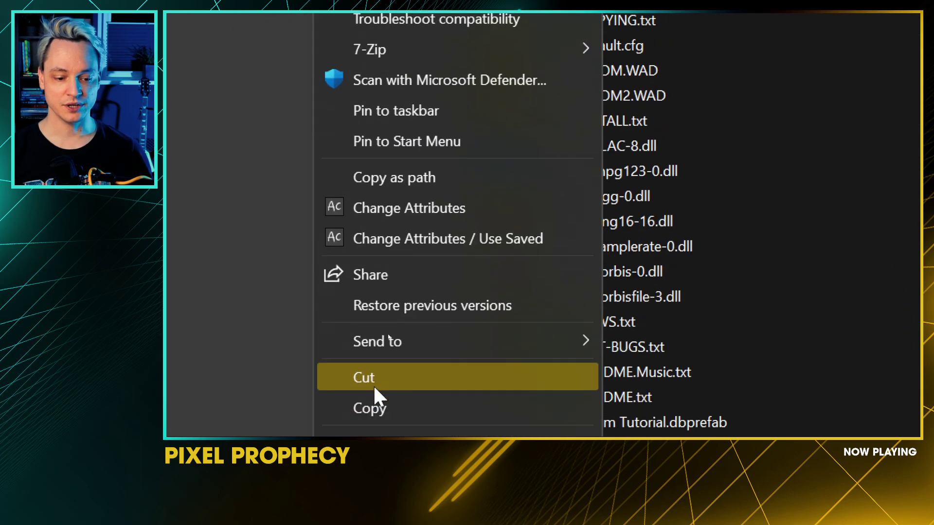
left_click(392, 341)
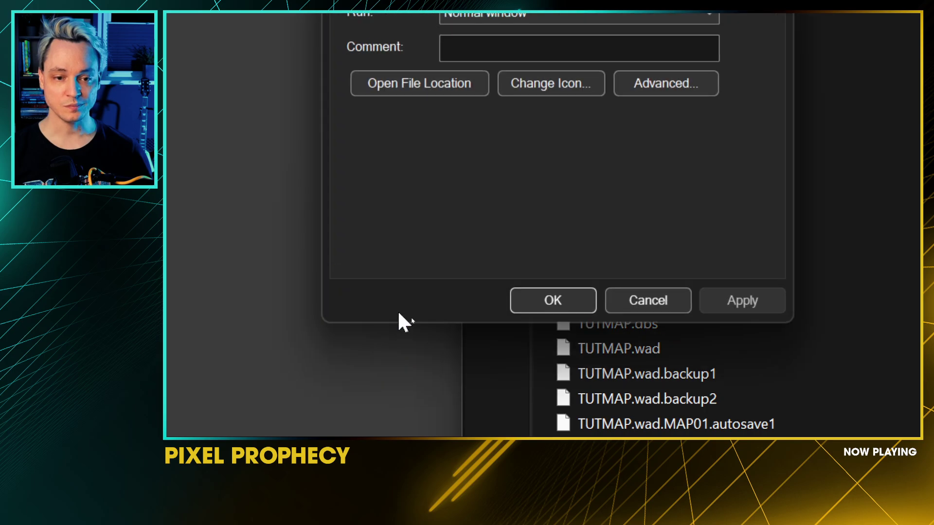
left_click(597, 104)
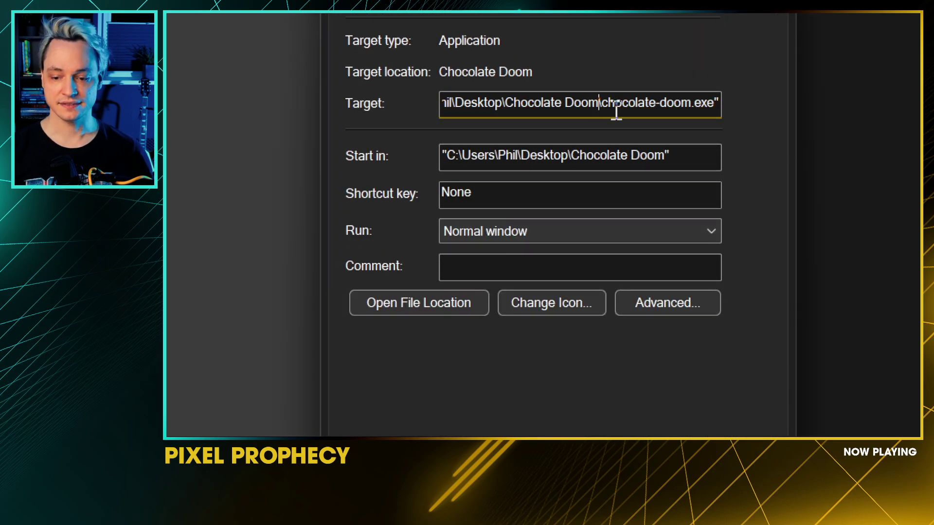
key("End")
type("-")
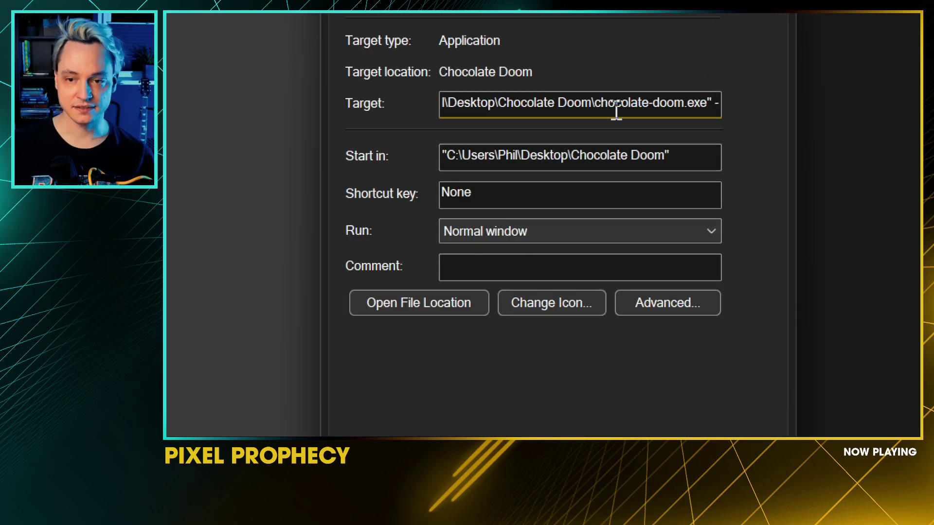
type("f")
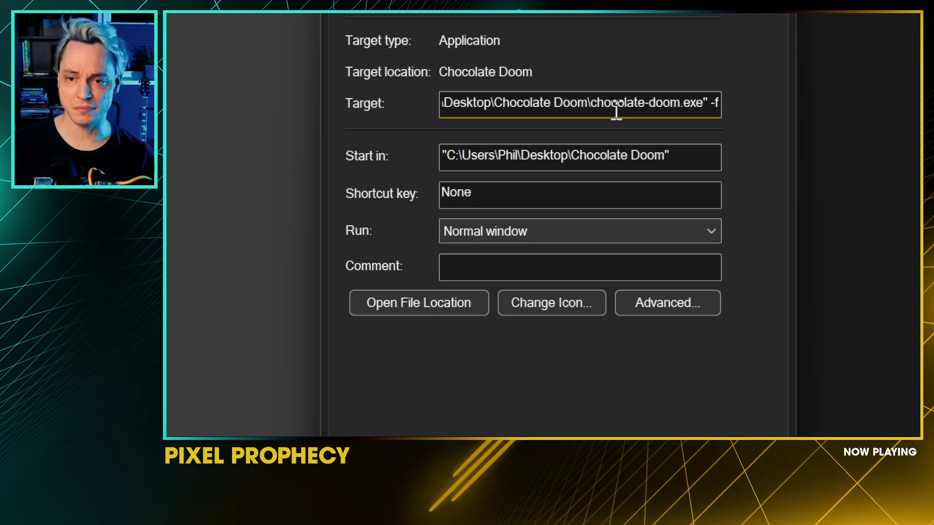
type("ile \"TUTMAP03.wad")
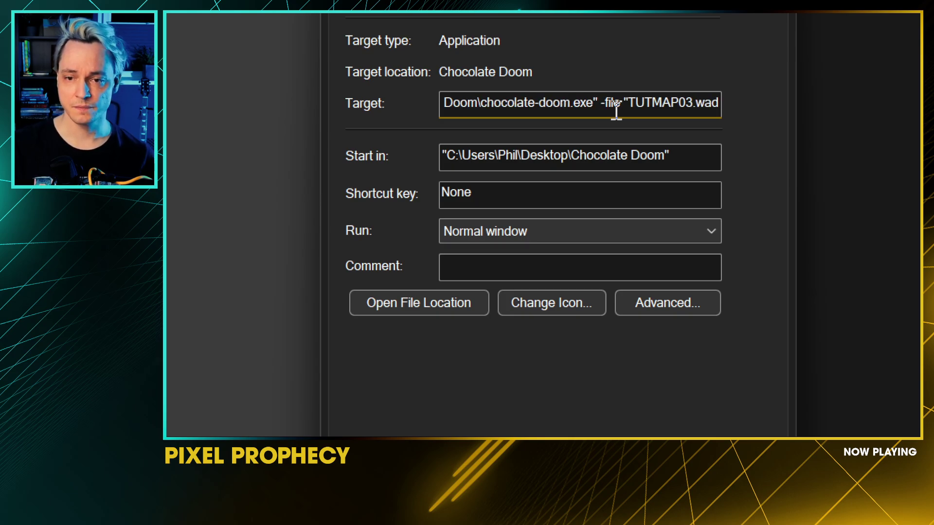
type("\"")
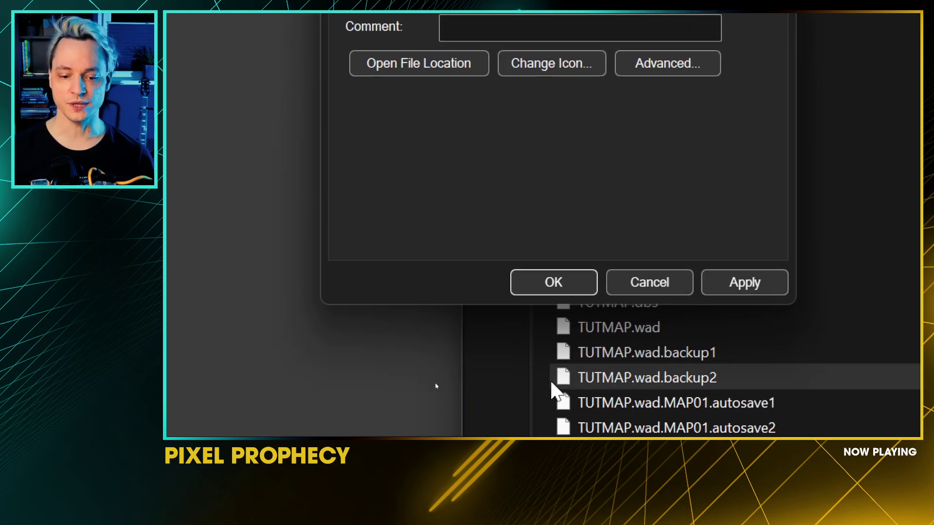
left_click(559, 281)
Step: Launch Chocolate Doom from the edited shortcut, start a new game and walk through the room to the door
double_click(310, 173)
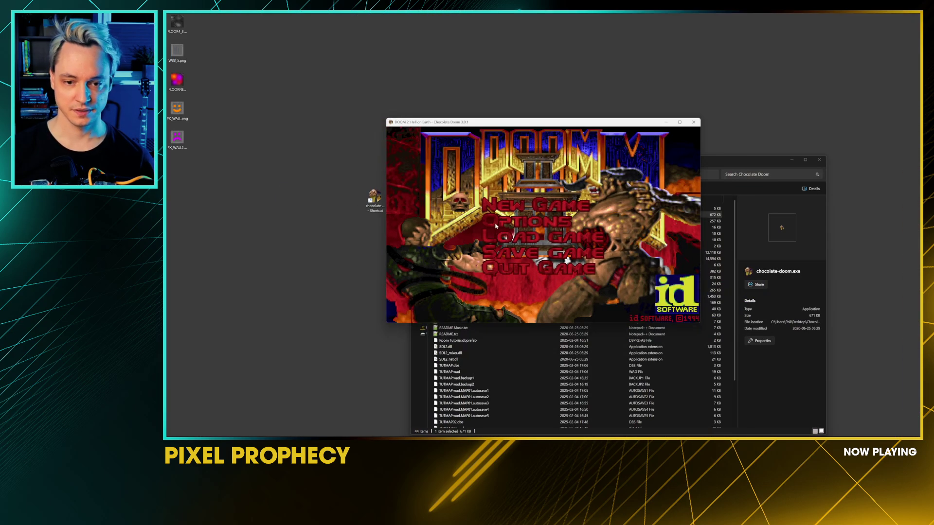
key("Return")
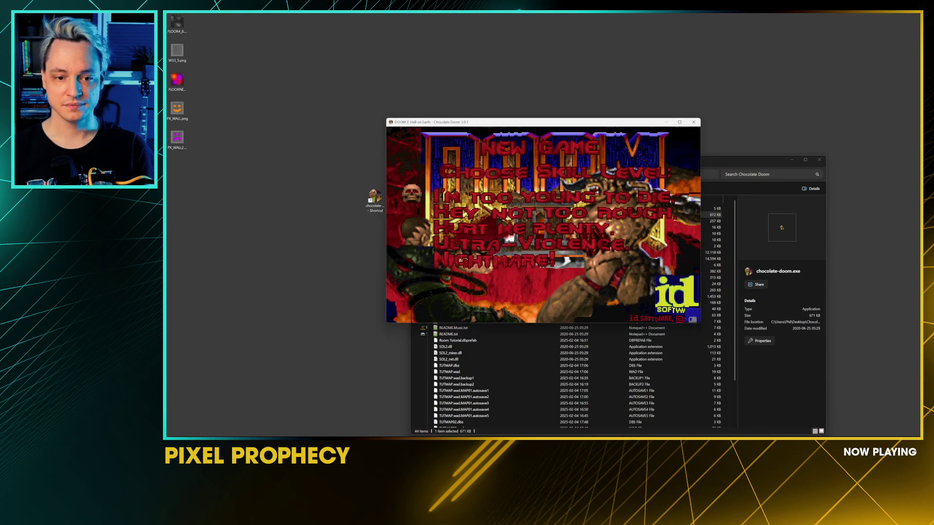
key("Return")
key("a")
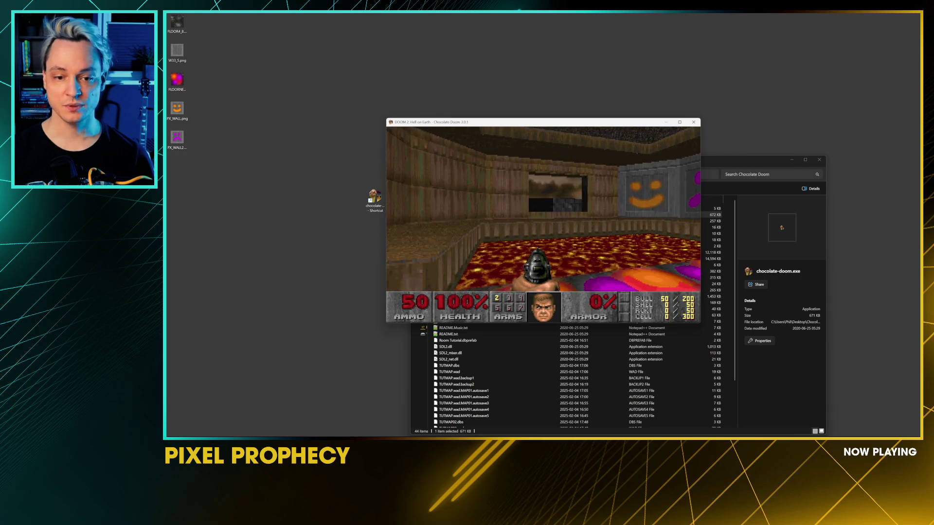
key("w")
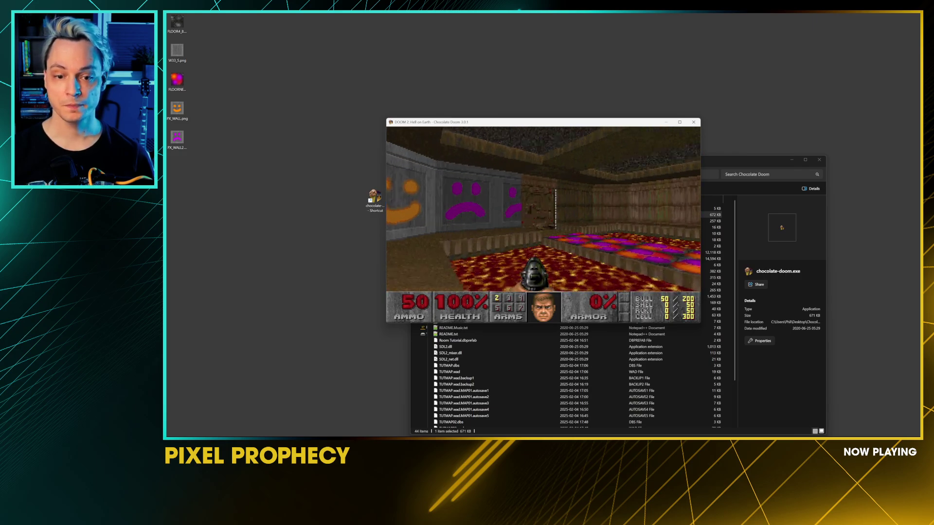
key("w")
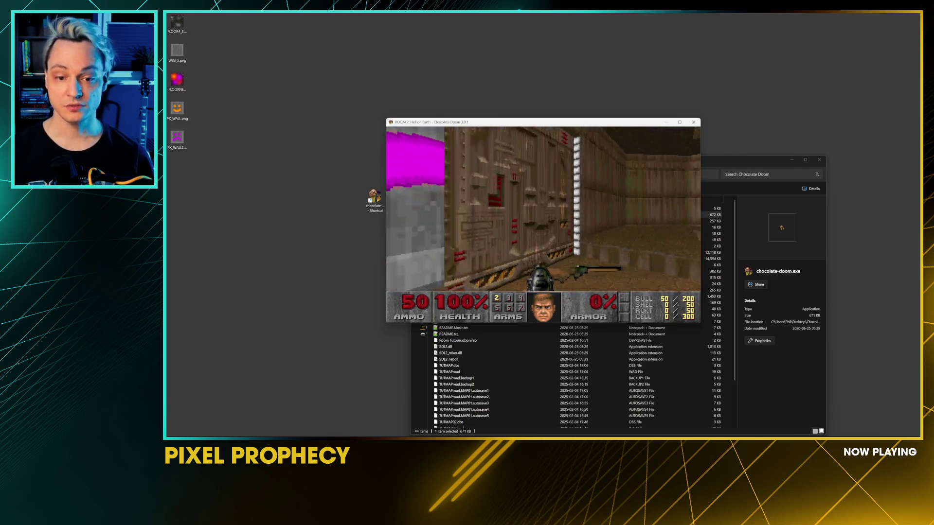
key("s")
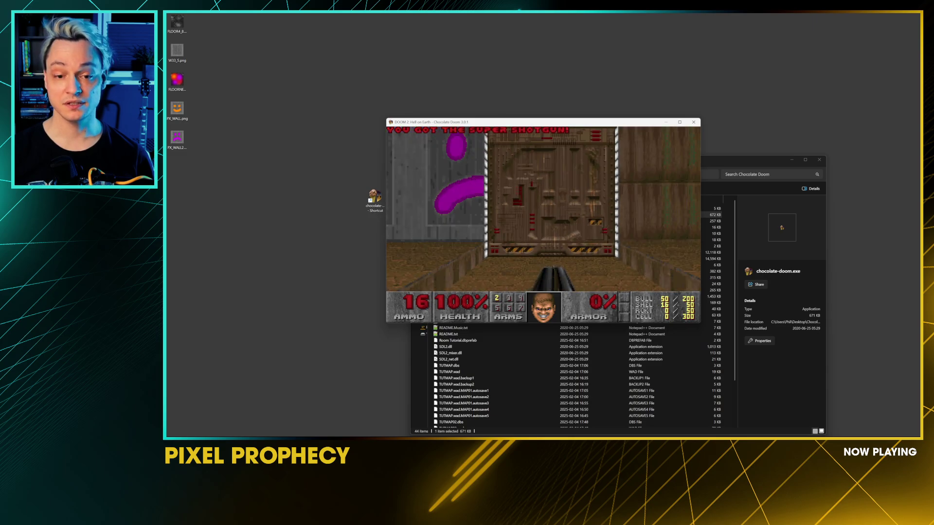